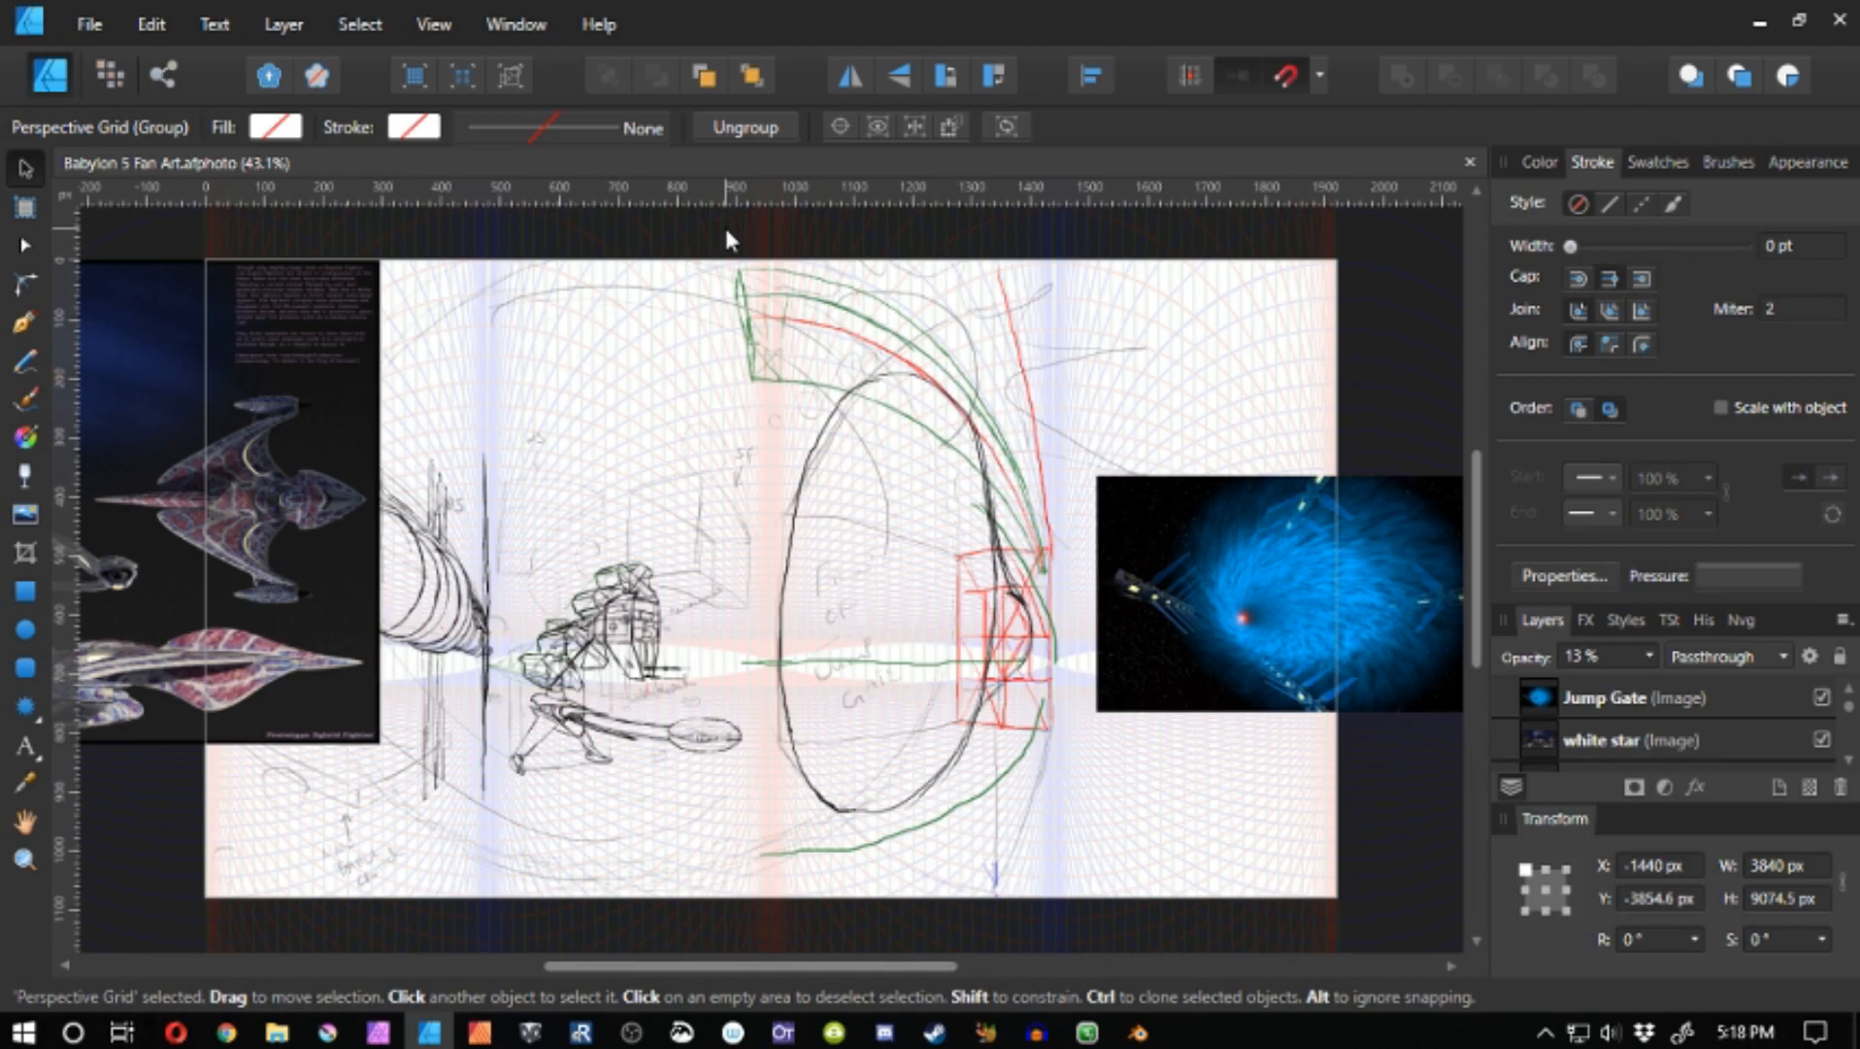
- Move the white star reference image off the page to X -1621.2 px, keeping Y at 0 px
drag(543, 504, 845, 540)
click(418, 464)
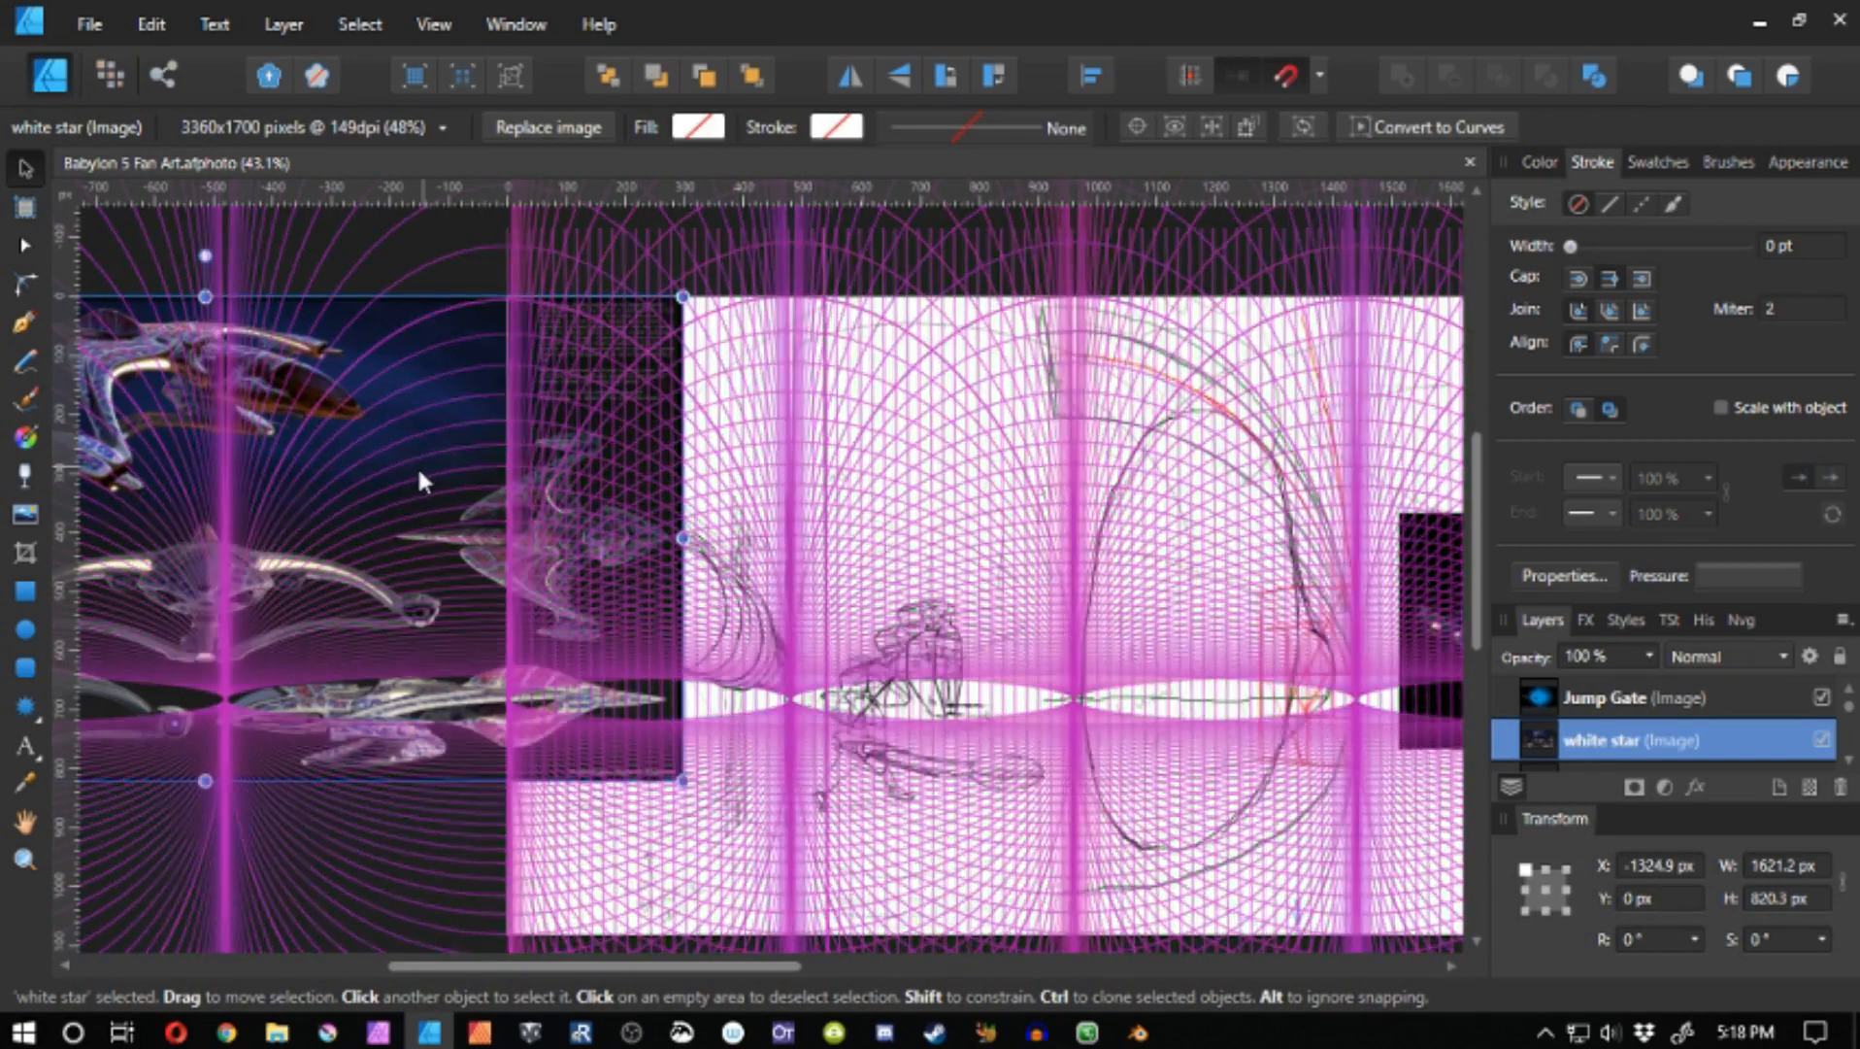
drag(307, 360, 136, 365)
drag(888, 647, 458, 600)
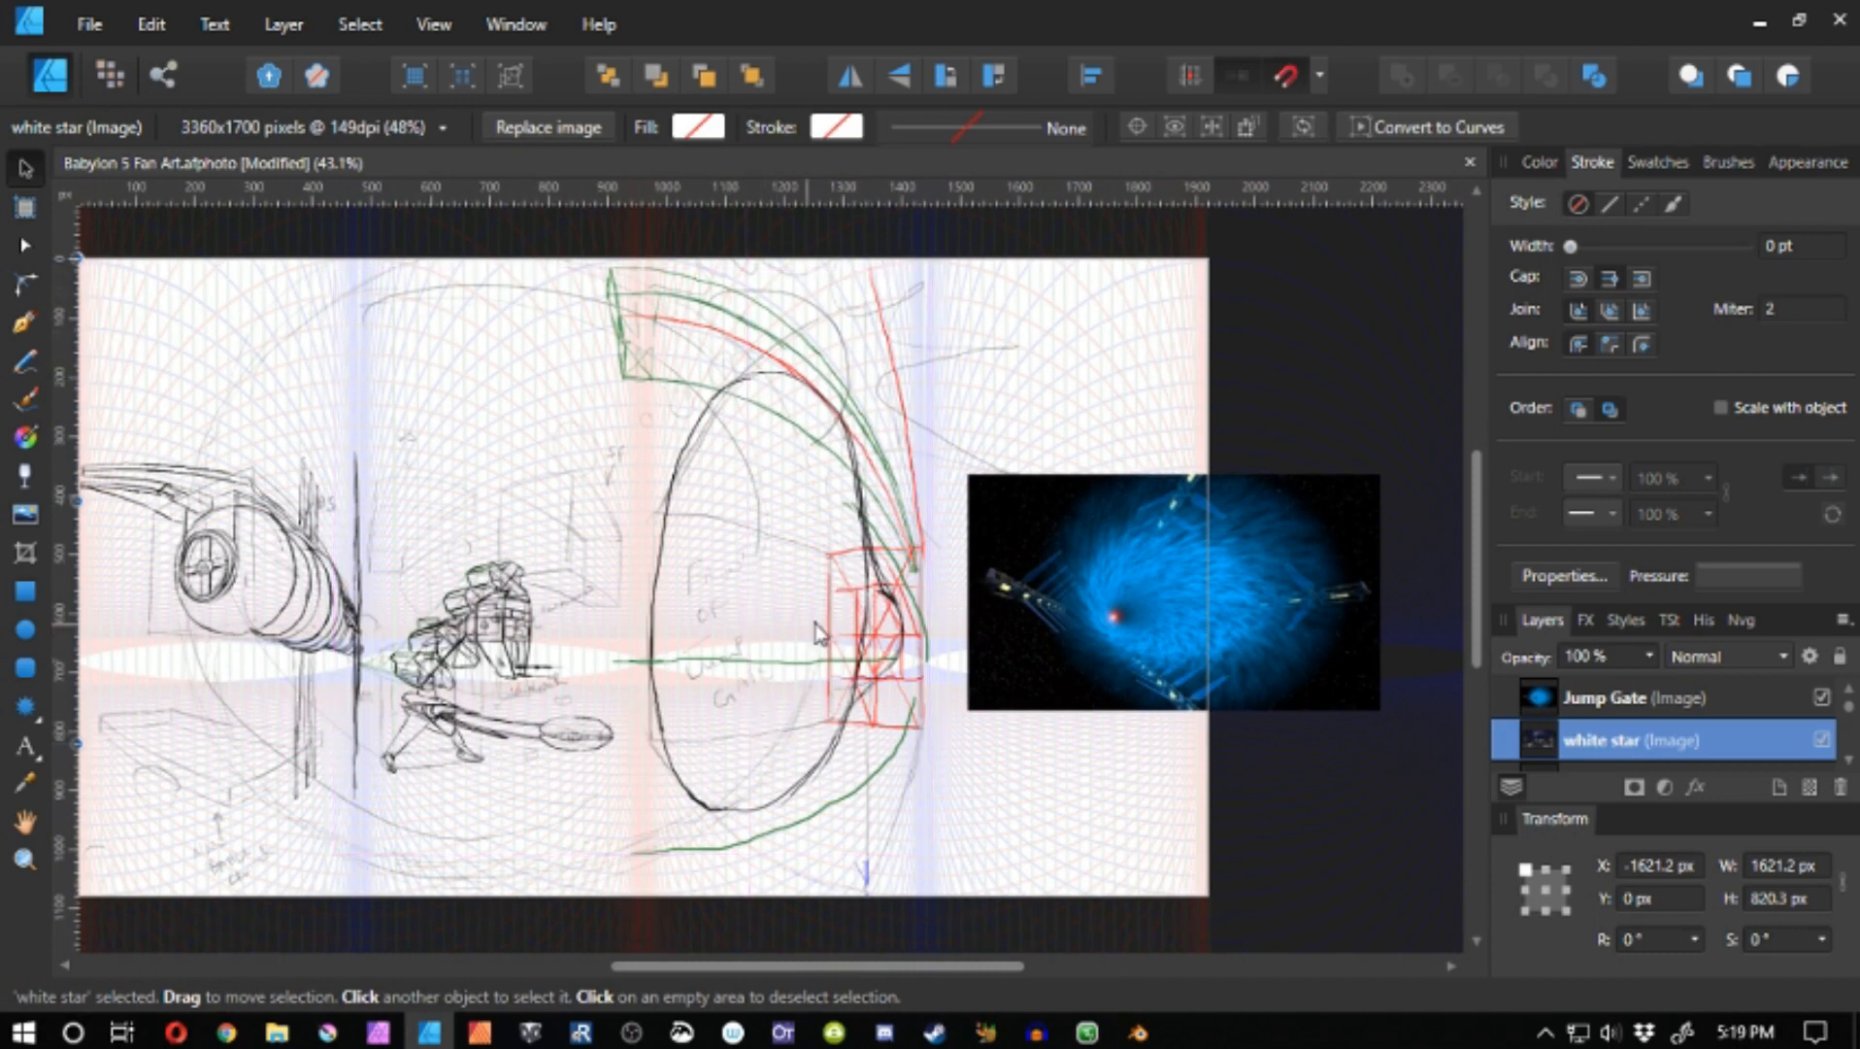
- Lasso the jump gate area and delete the black ellipse linework inside it from the Sketch layer, then clear the selection
scroll(1620, 726, down, 2)
click(1539, 162)
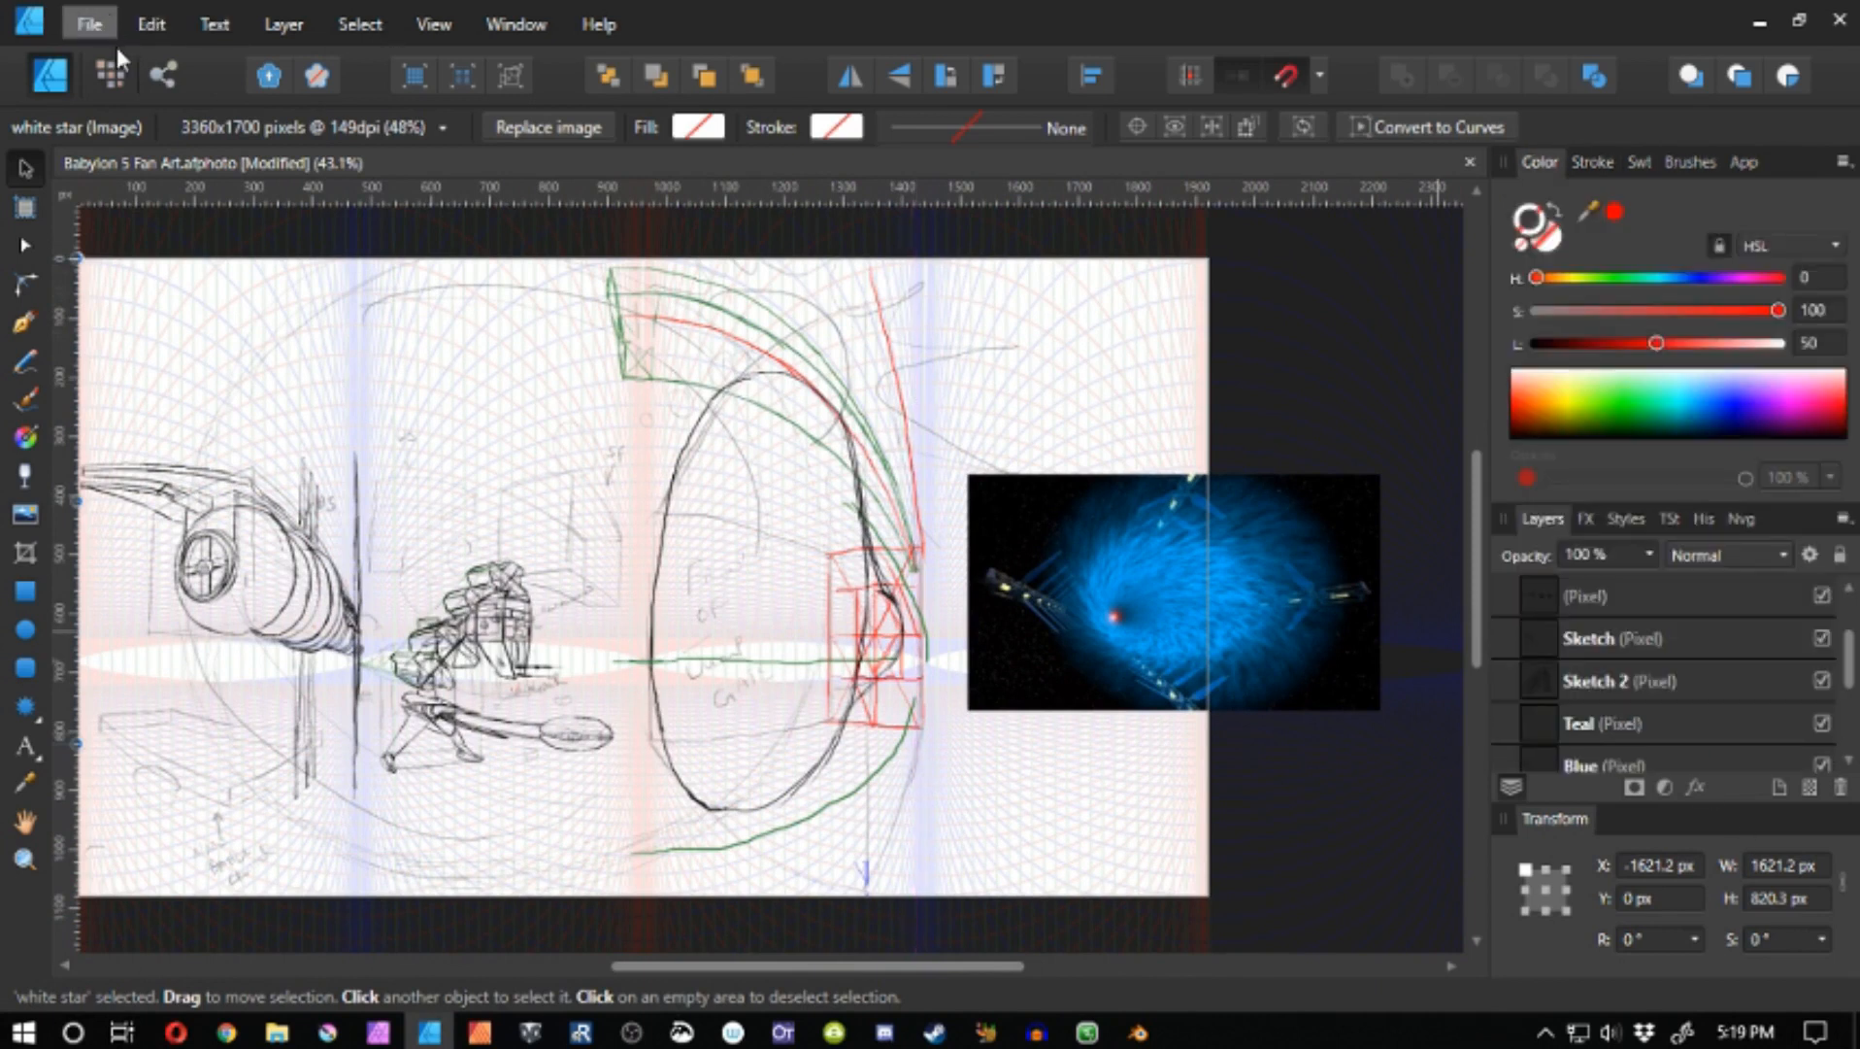
key(ctrl+2)
click(1581, 680)
key(l)
mouse_move(627, 456)
mouse_down()
mouse_move(536, 316)
mouse_move(660, 876)
mouse_move(618, 573)
mouse_up()
click(1582, 642)
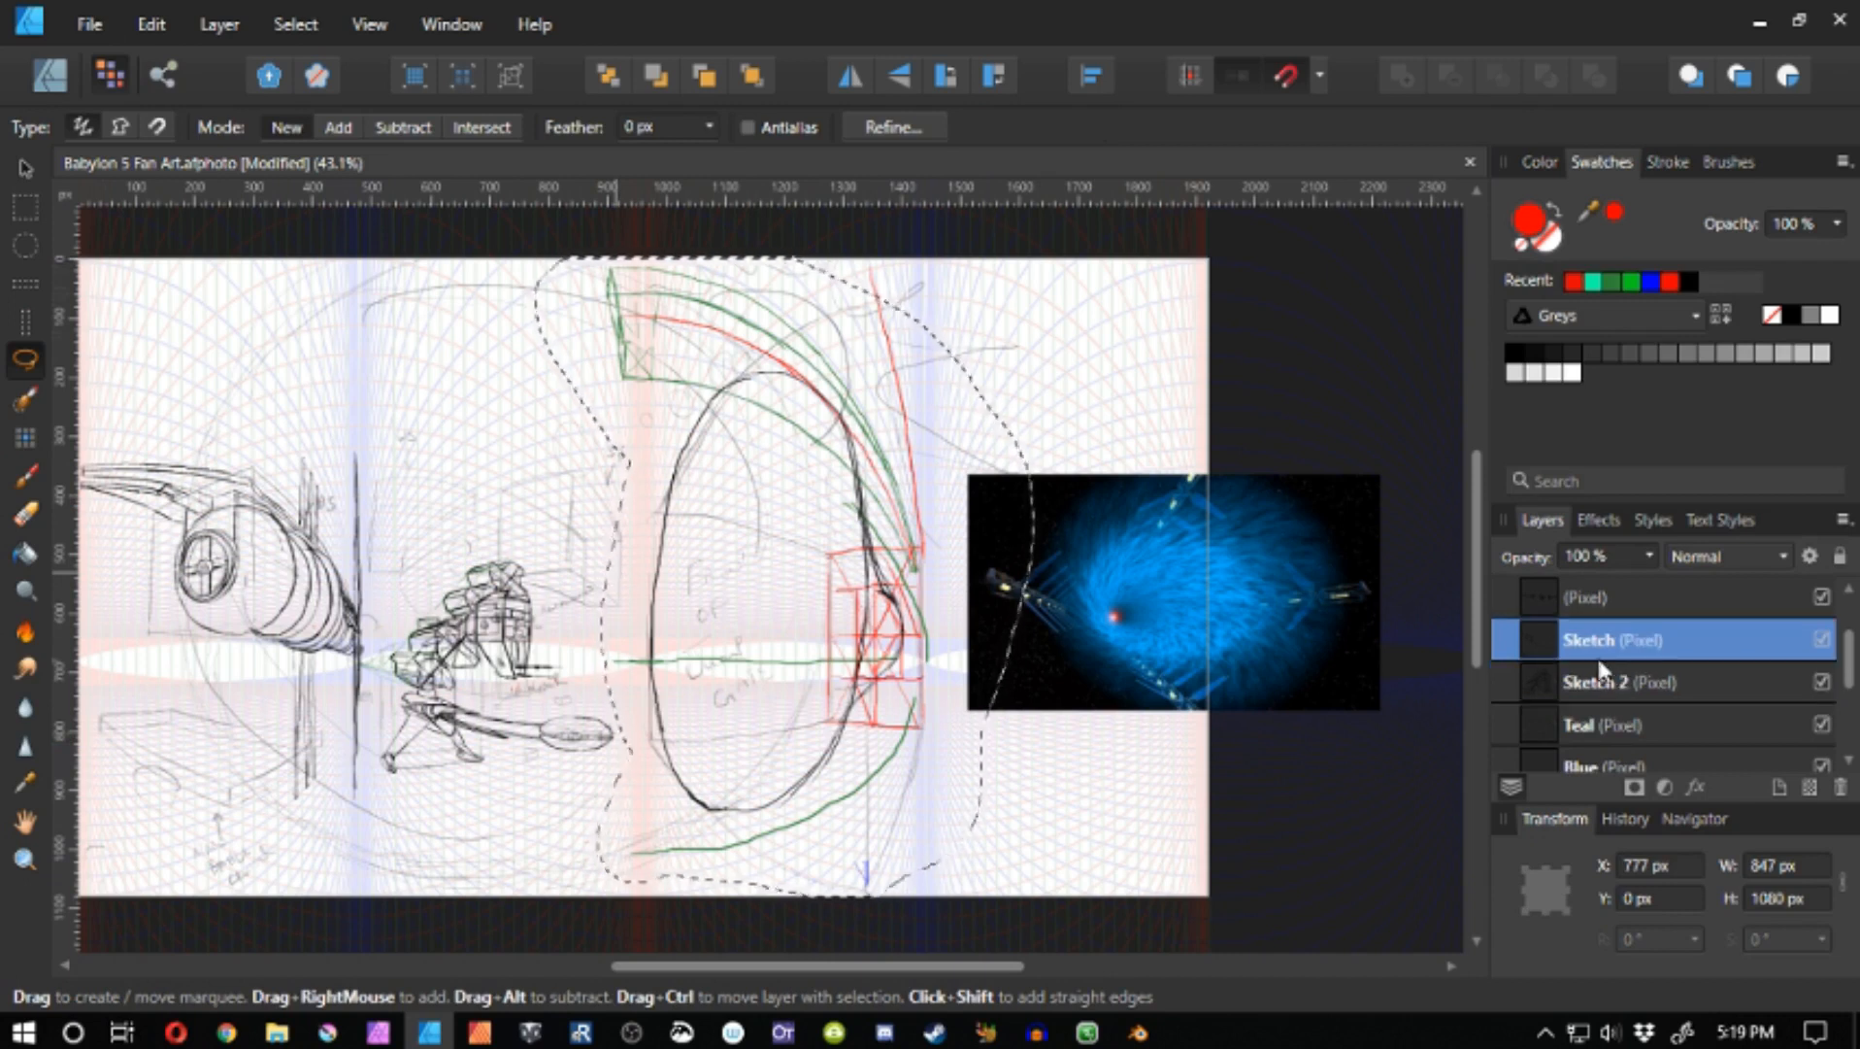
key(Delete)
key(ctrl+d)
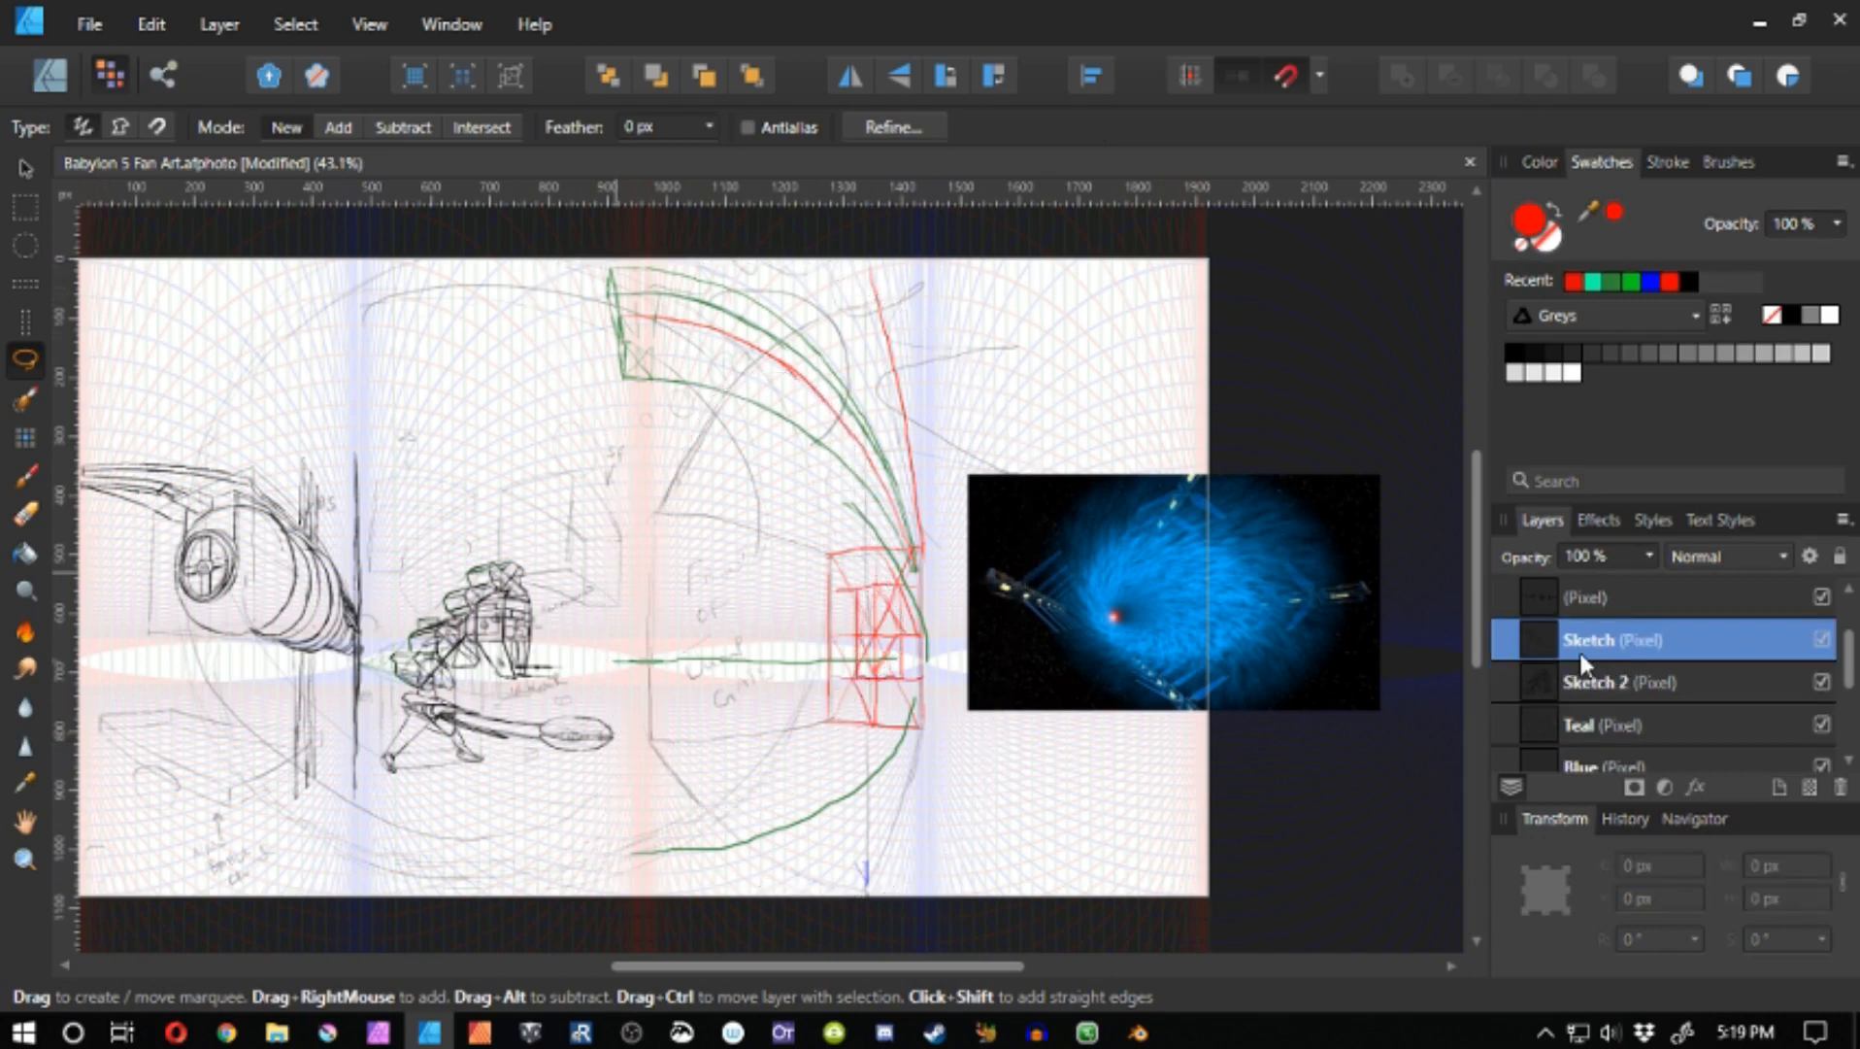
- Select the whole canvas and erase all content from the Teal, Blue and Measurement layers
click(1583, 724)
key(ctrl+a)
key(Delete)
click(1585, 762)
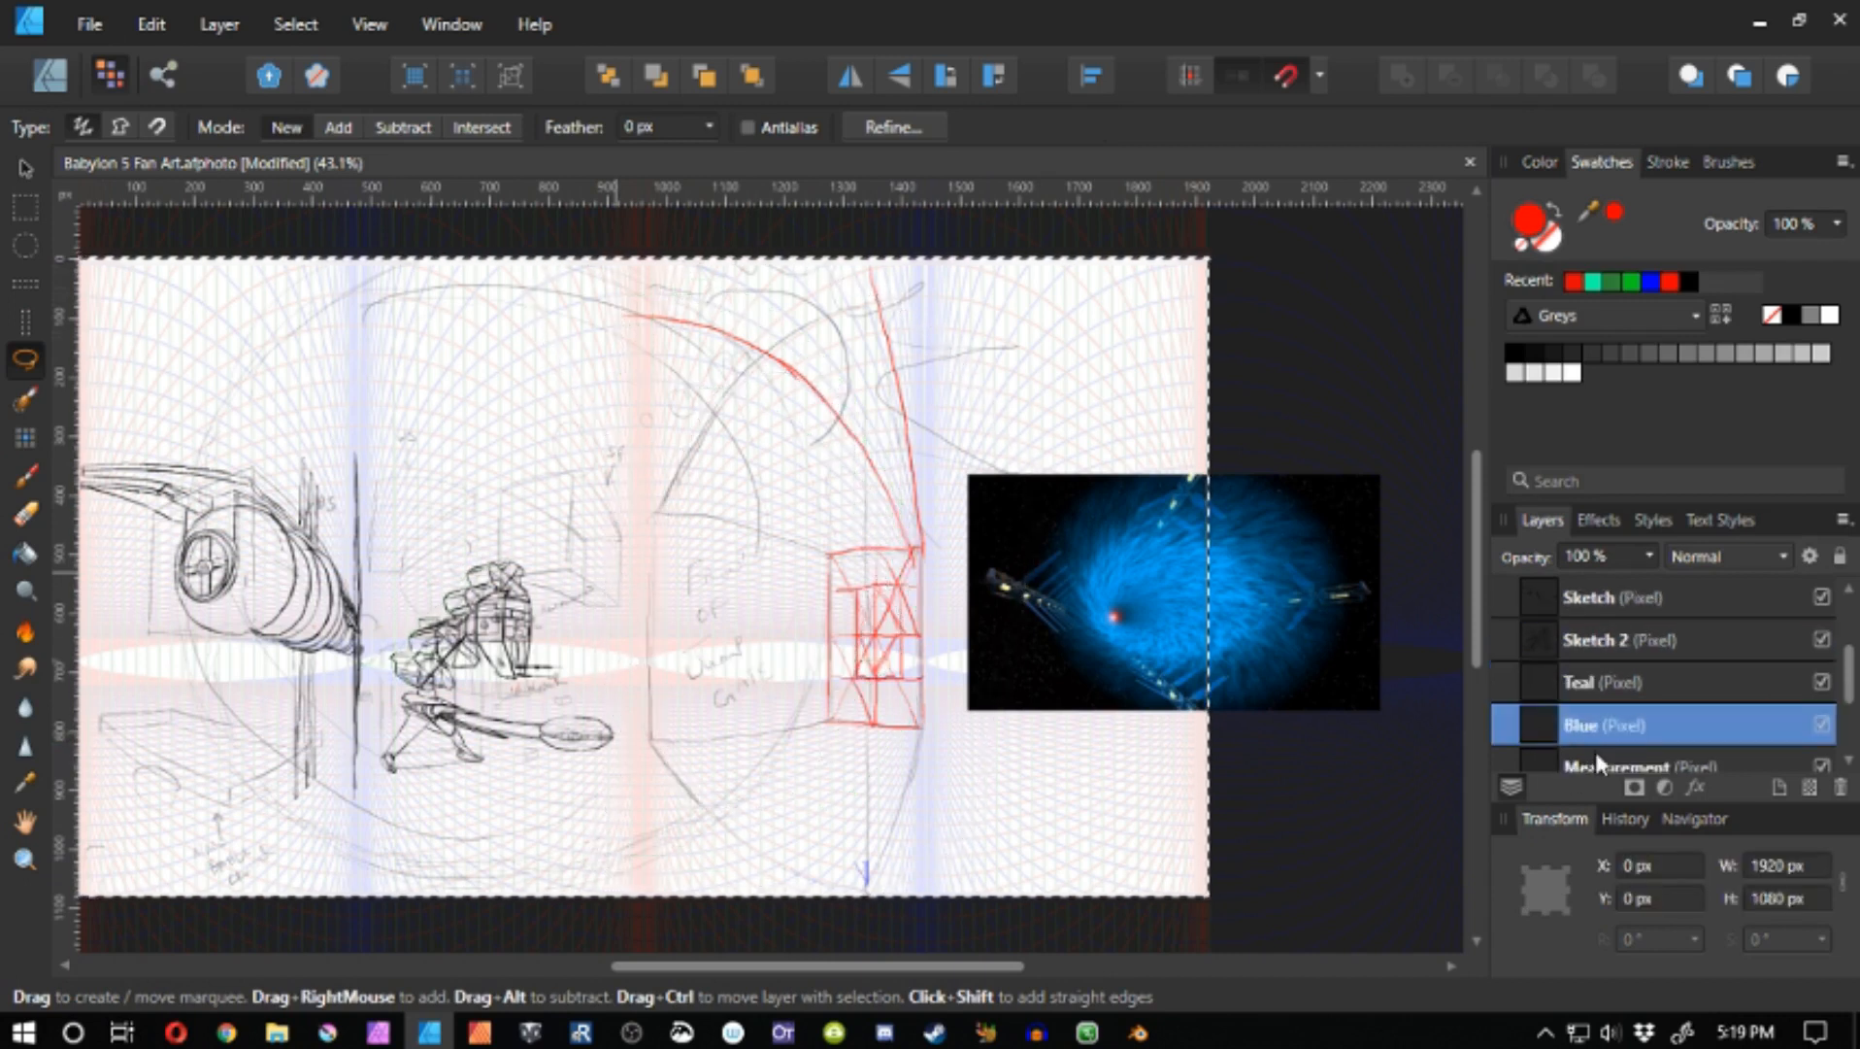
click(1585, 762)
key(Delete)
- Clear the selection and make the Measurement layer active for painting with the 2.3 px red brush
click(1607, 684)
key(b)
key(ctrl+d)
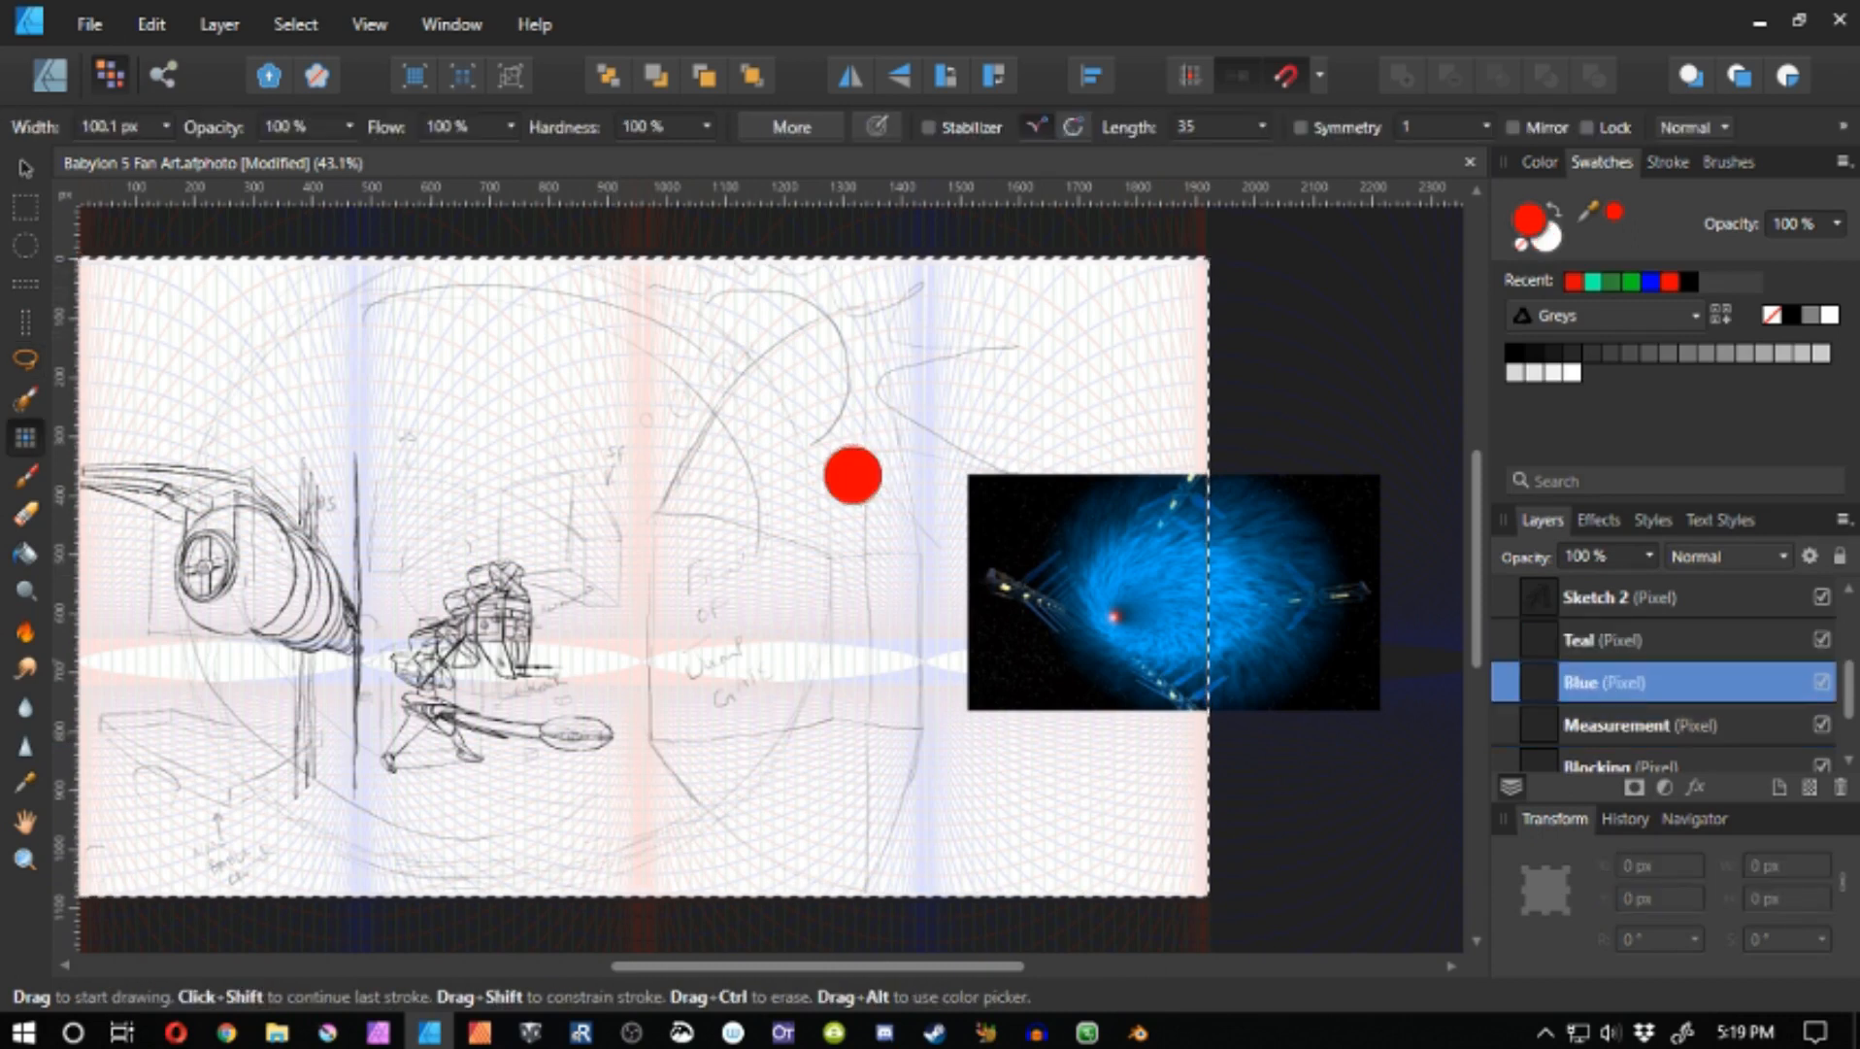
click(1592, 728)
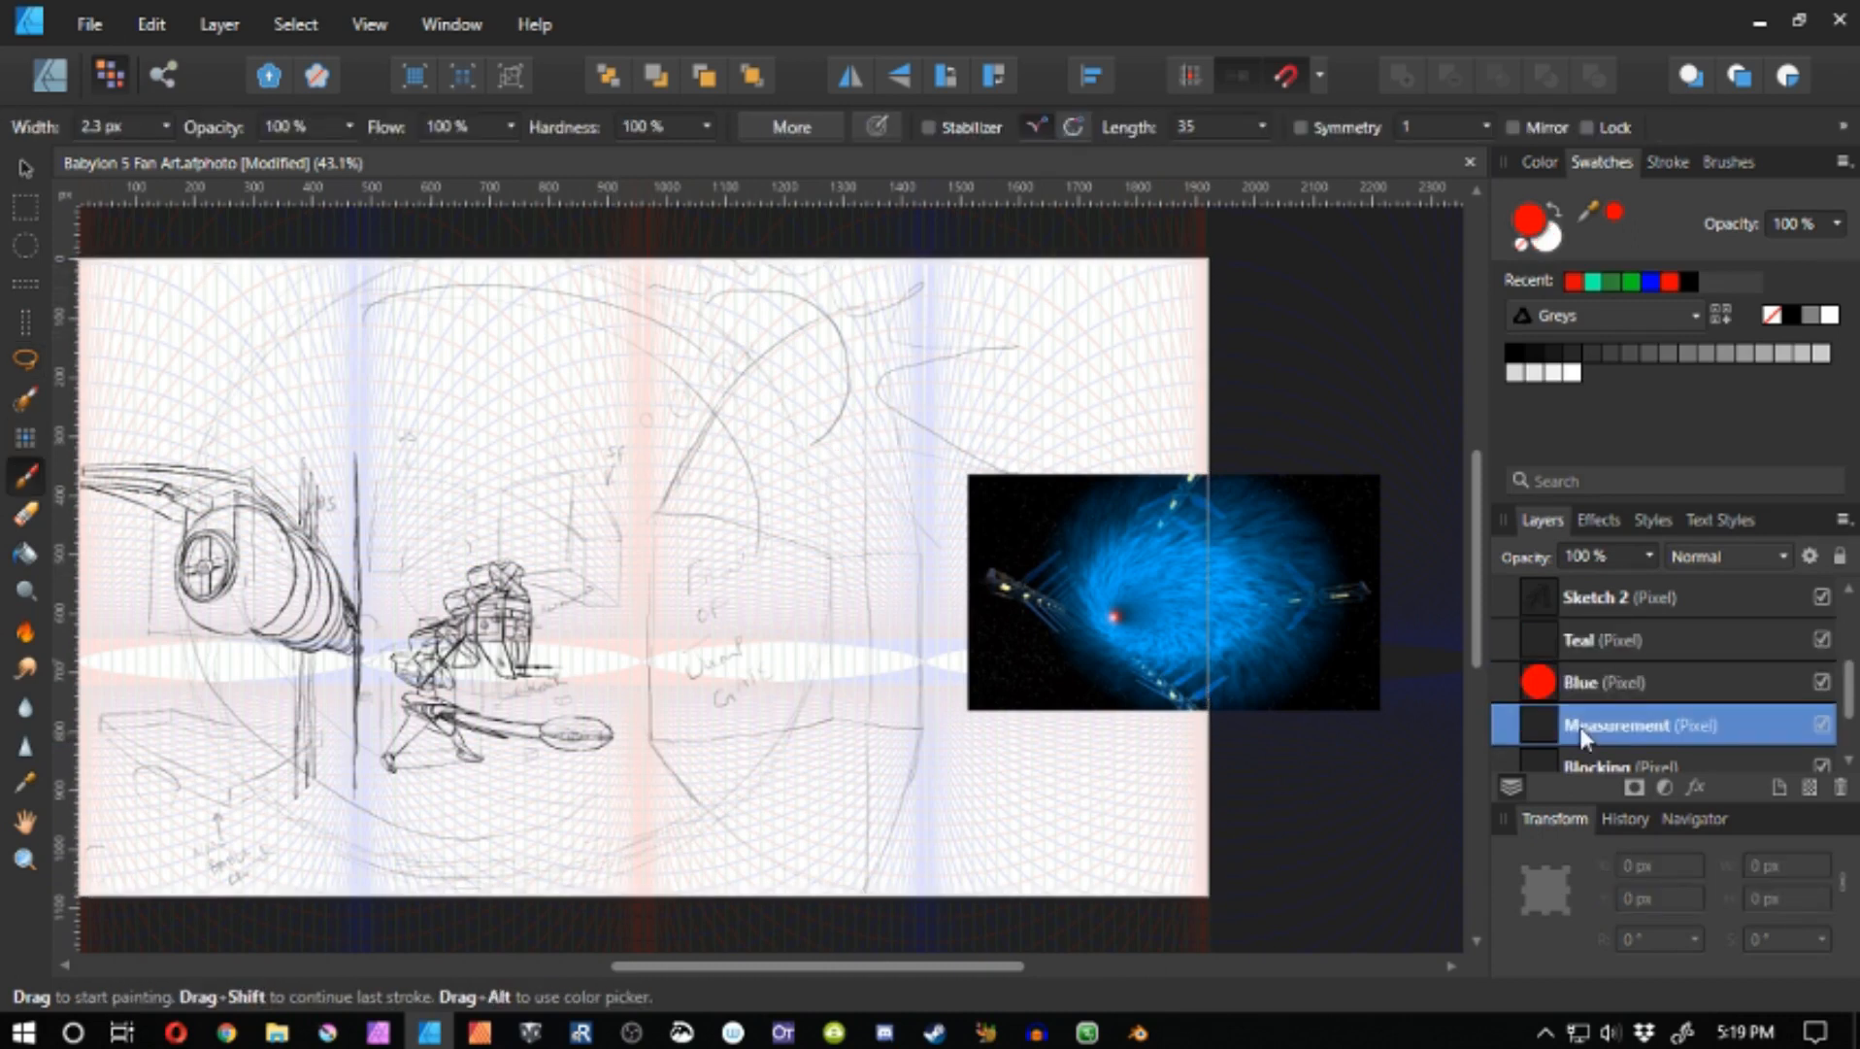
click(1566, 688)
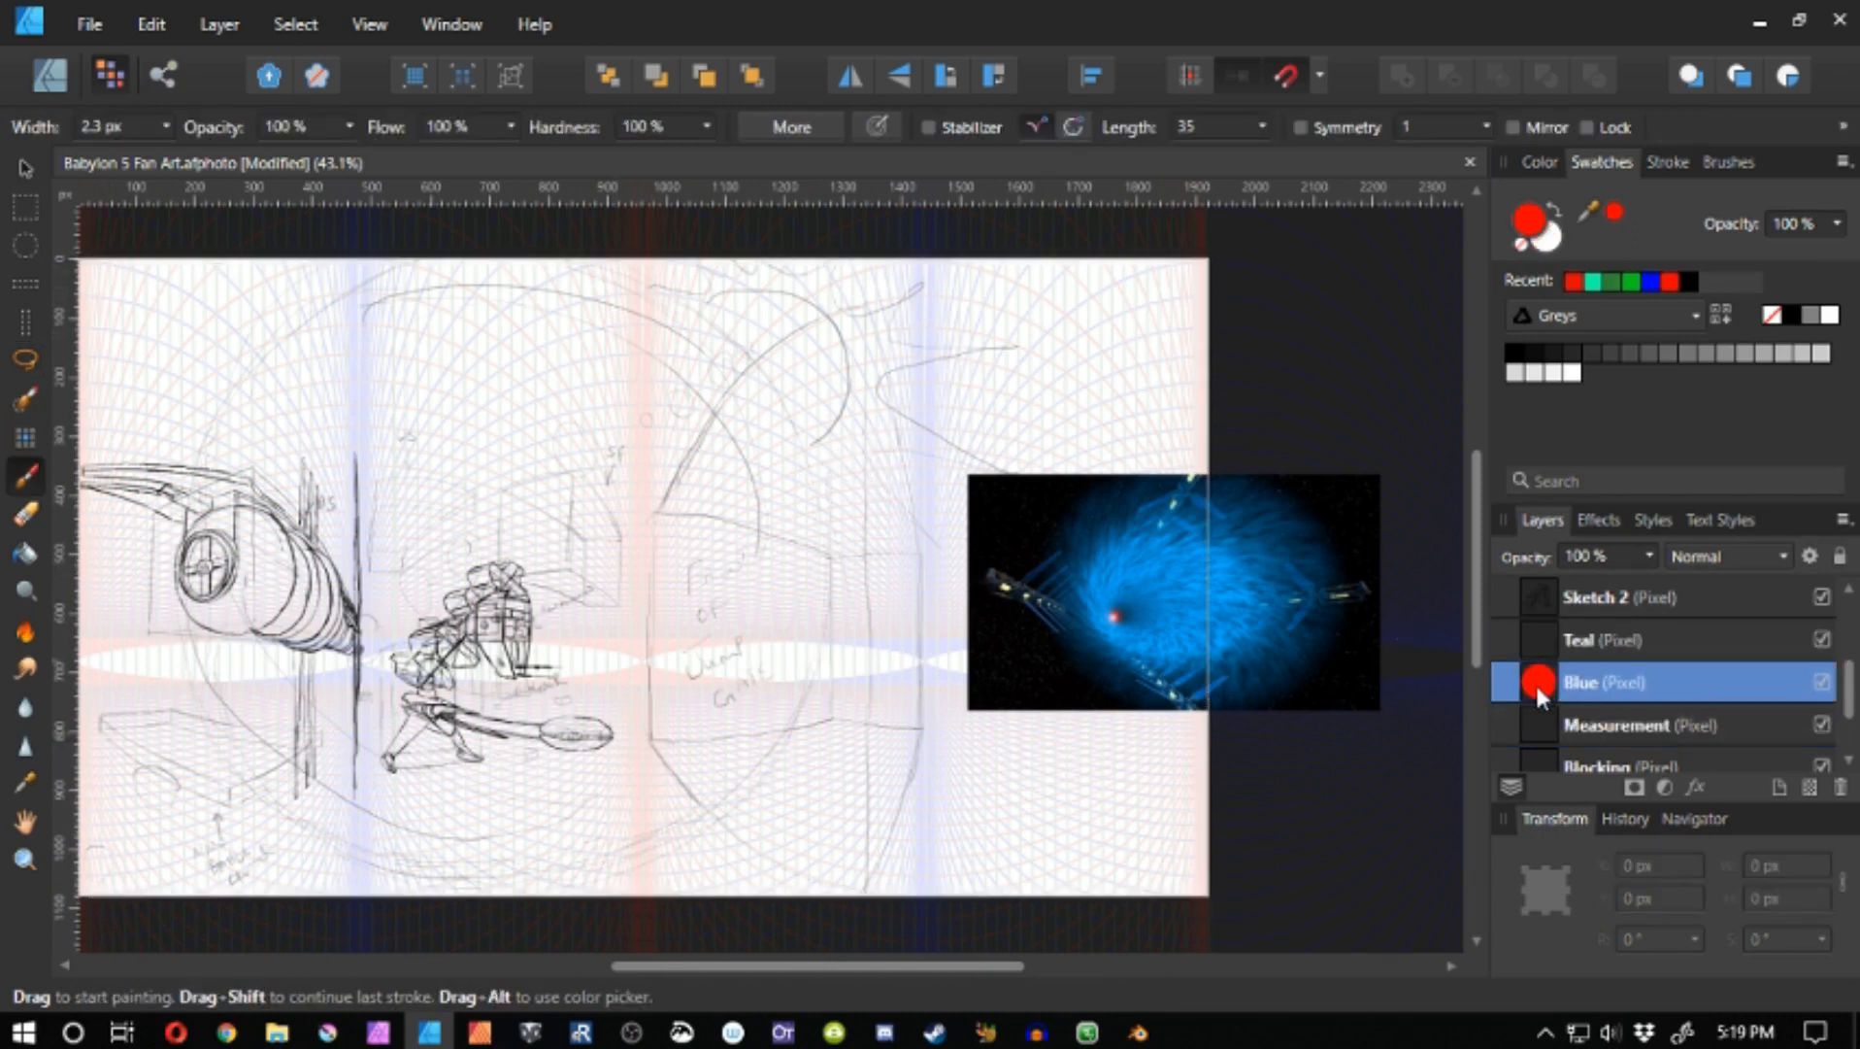
click(1582, 724)
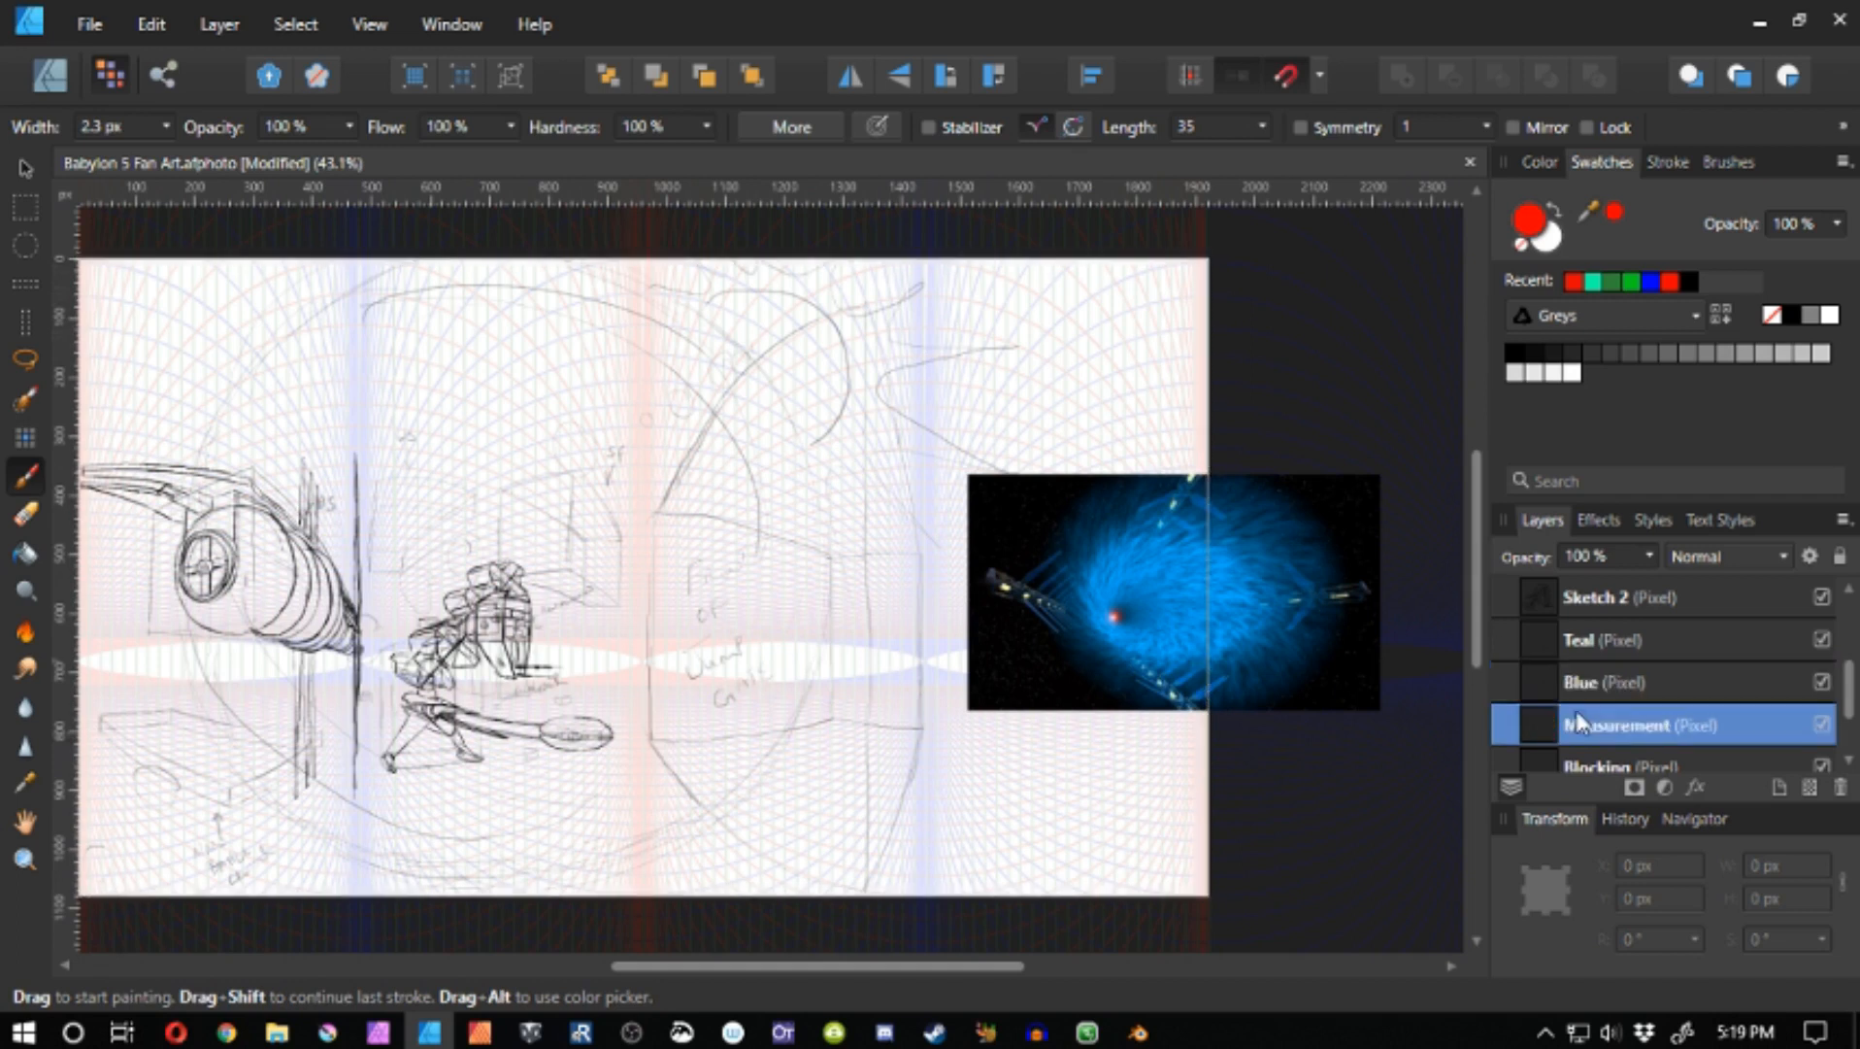
- Try sketching a red perspective box around the jump gate area on the Measurement layer
key(space)
drag(830, 520, 874, 546)
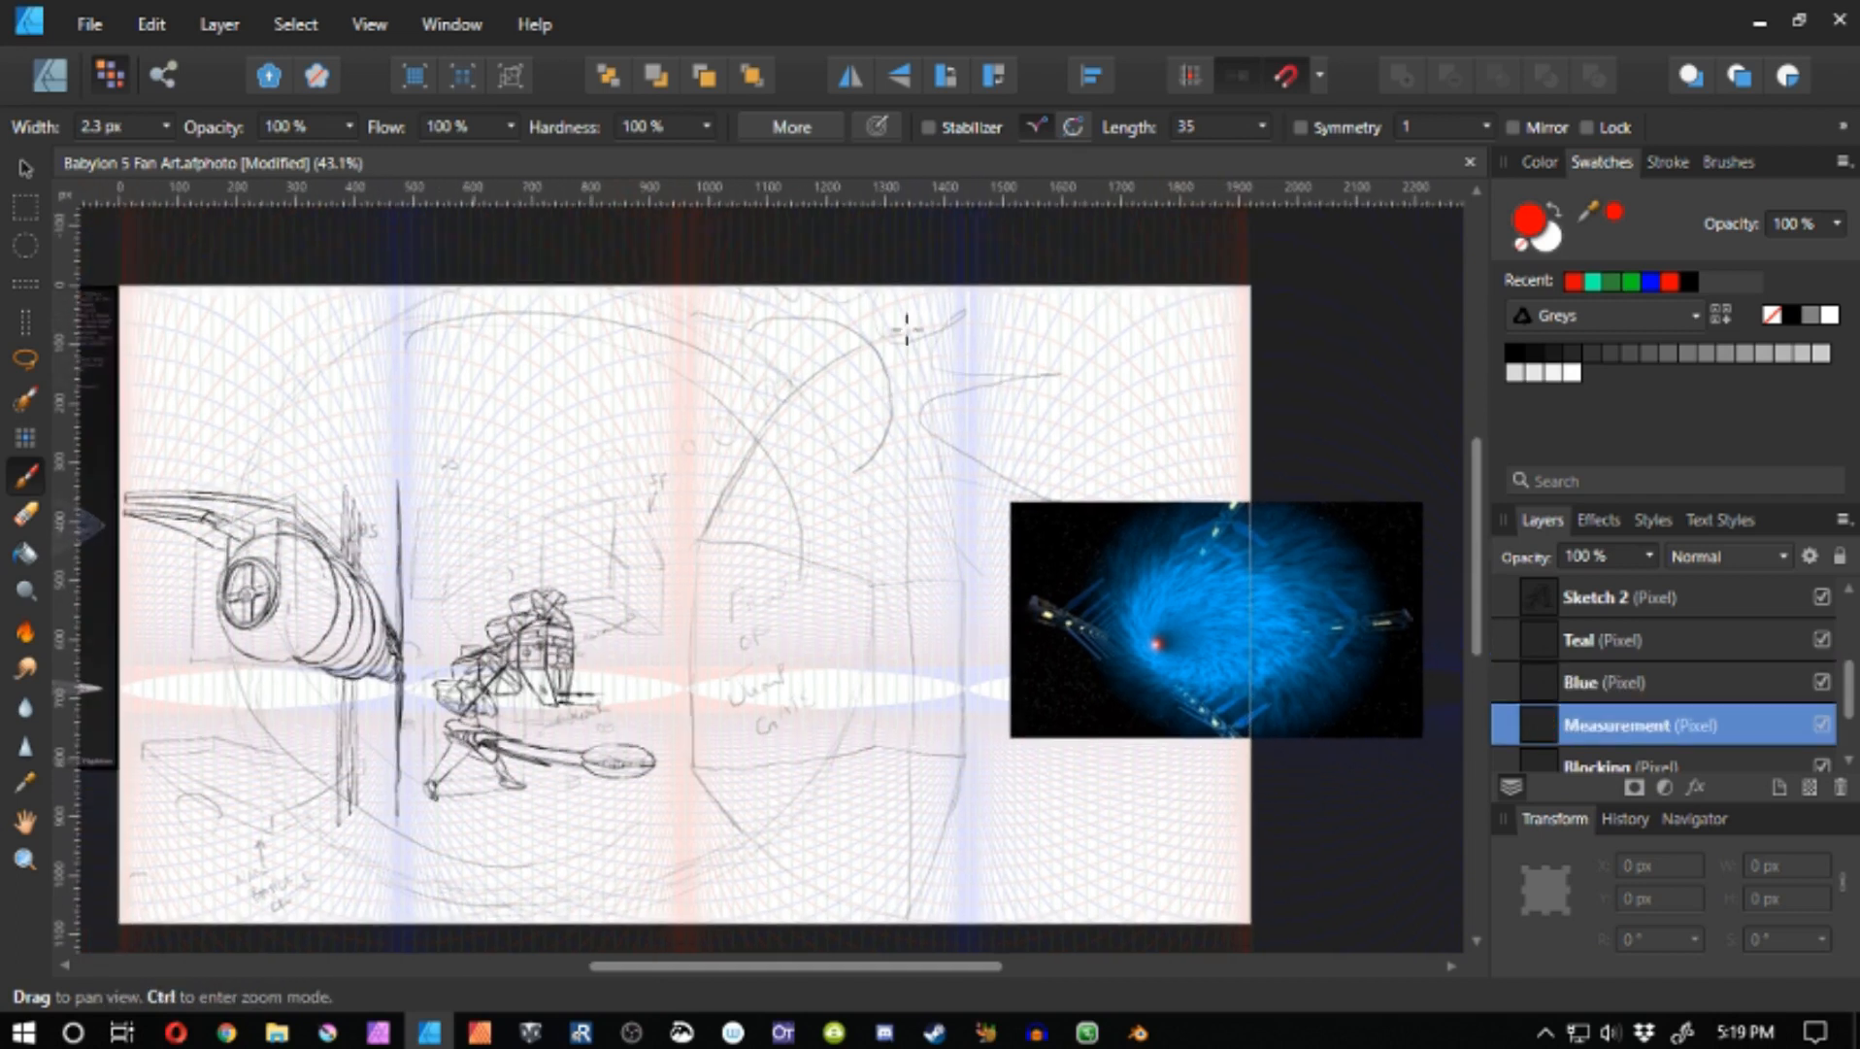
mouse_move(908, 327)
mouse_down()
mouse_move(961, 765)
mouse_move(903, 920)
mouse_up()
drag(904, 322, 910, 892)
mouse_move(691, 765)
mouse_down()
mouse_move(897, 936)
mouse_move(904, 921)
mouse_up()
key(ctrl+z)
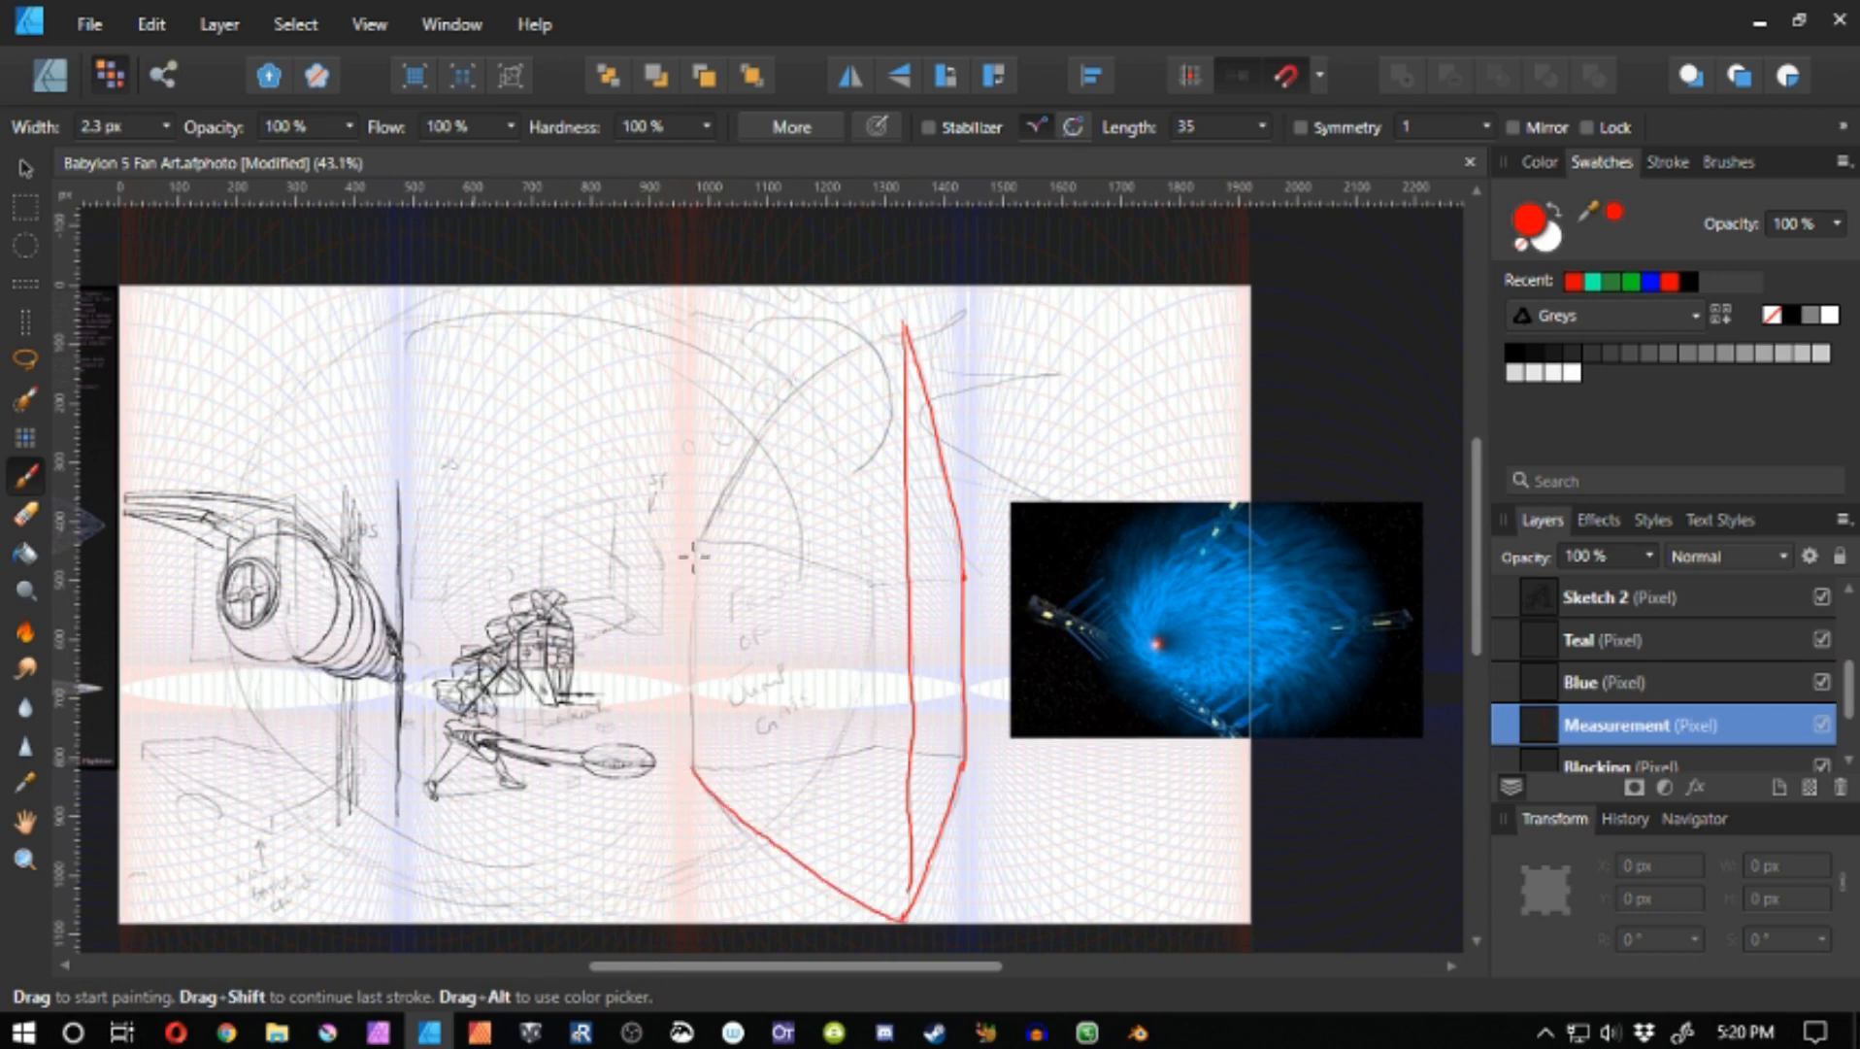
drag(697, 537, 688, 777)
mouse_move(903, 333)
mouse_down()
mouse_move(769, 427)
mouse_move(701, 539)
mouse_up()
mouse_move(700, 538)
mouse_down()
mouse_move(873, 585)
mouse_move(964, 577)
mouse_up()
mouse_move(873, 586)
mouse_down()
mouse_move(873, 742)
mouse_move(960, 754)
mouse_up()
drag(693, 767, 870, 746)
- Undo all the red box strokes on the Measurement layer
key(ctrl+z)
key(ctrl+z)
key(ctrl+z)
key(ctrl+z)
key(ctrl+z)
key(ctrl+z)
key(ctrl+z)
key(ctrl+z)
key(ctrl+z)
key(ctrl+z)
key(ctrl+z)
key(ctrl+z)
- Draw a red four-sided gate outline along the grid, with straight vertical sides and curved upper and lower edges
drag(648, 503, 589, 480)
mouse_move(849, 277)
mouse_down()
mouse_move(851, 893)
mouse_move(735, 357)
mouse_move(633, 524)
mouse_move(634, 579)
mouse_up()
key(ctrl+z)
drag(637, 513, 635, 685)
mouse_move(649, 704)
mouse_down()
mouse_move(587, 572)
mouse_move(558, 606)
mouse_move(660, 691)
mouse_move(754, 724)
mouse_up()
drag(689, 578, 831, 748)
- On the Blocking layer, sketch a black curve from the gate outline's upper corner down past its right side
click(1631, 766)
click(1687, 278)
key(e)
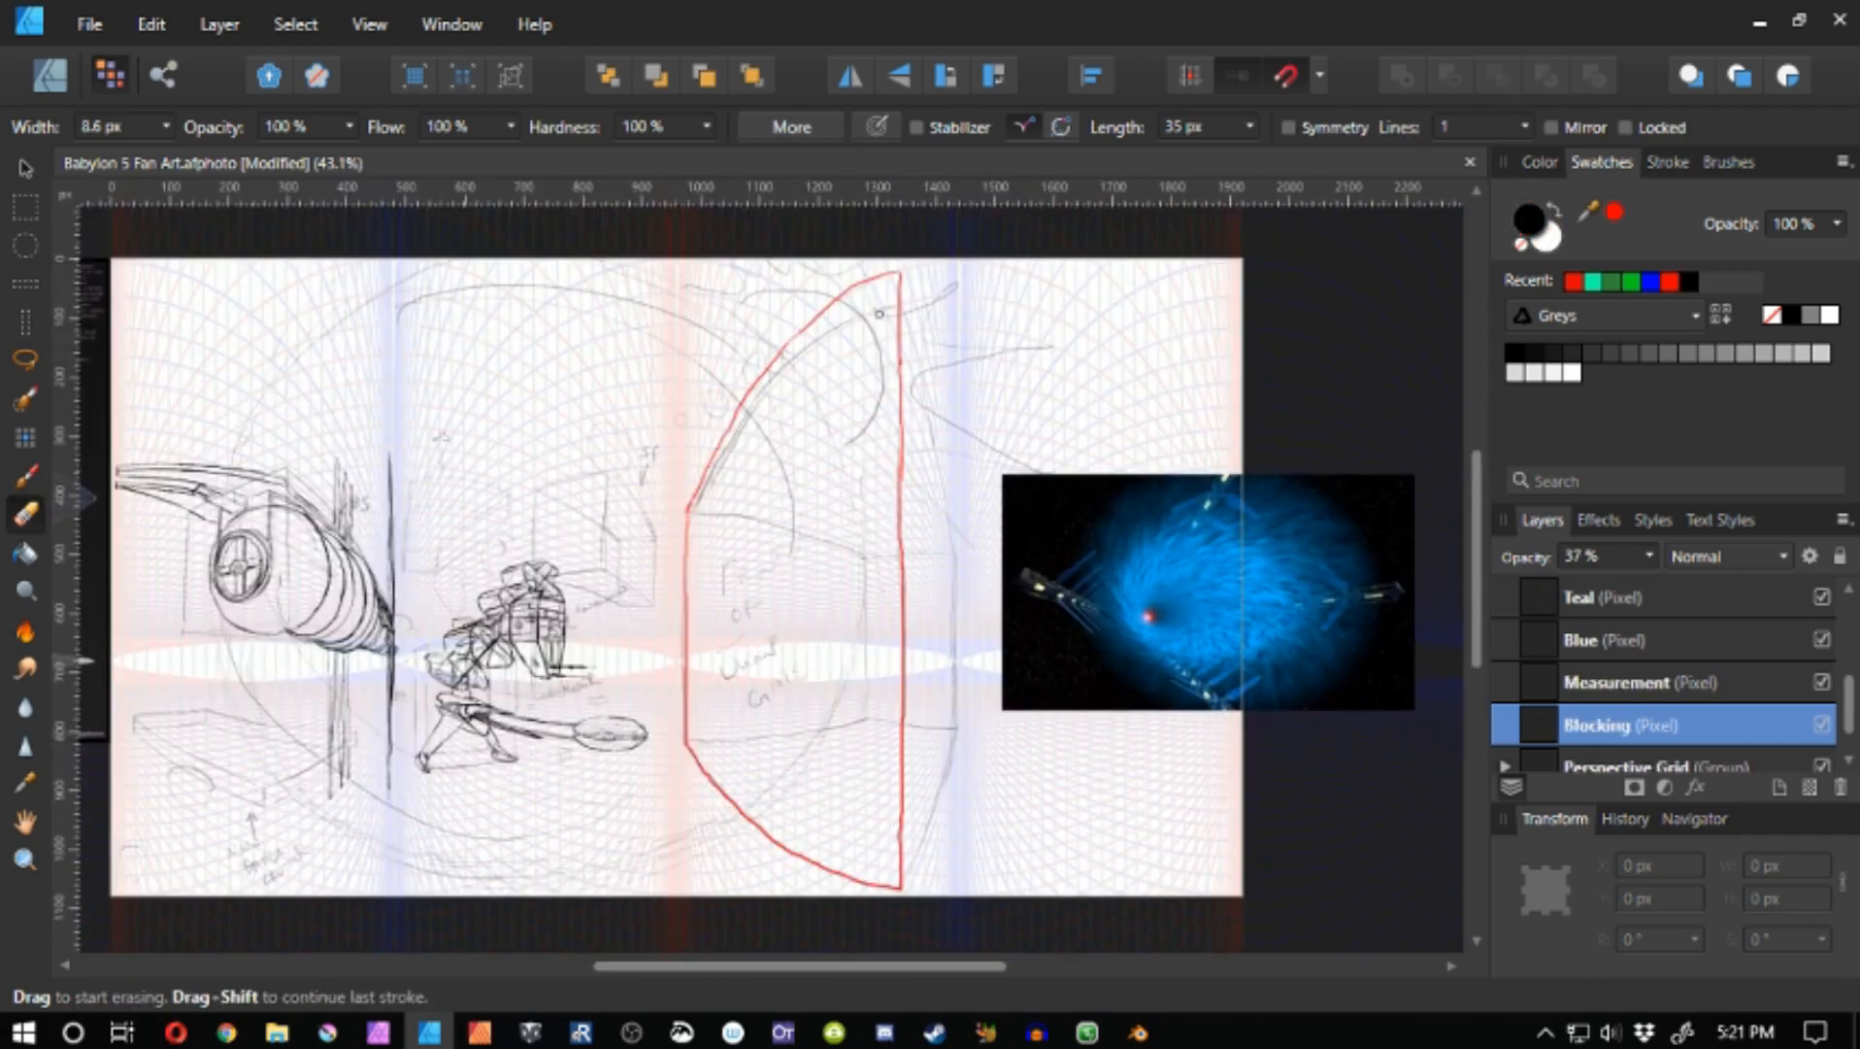
key(b)
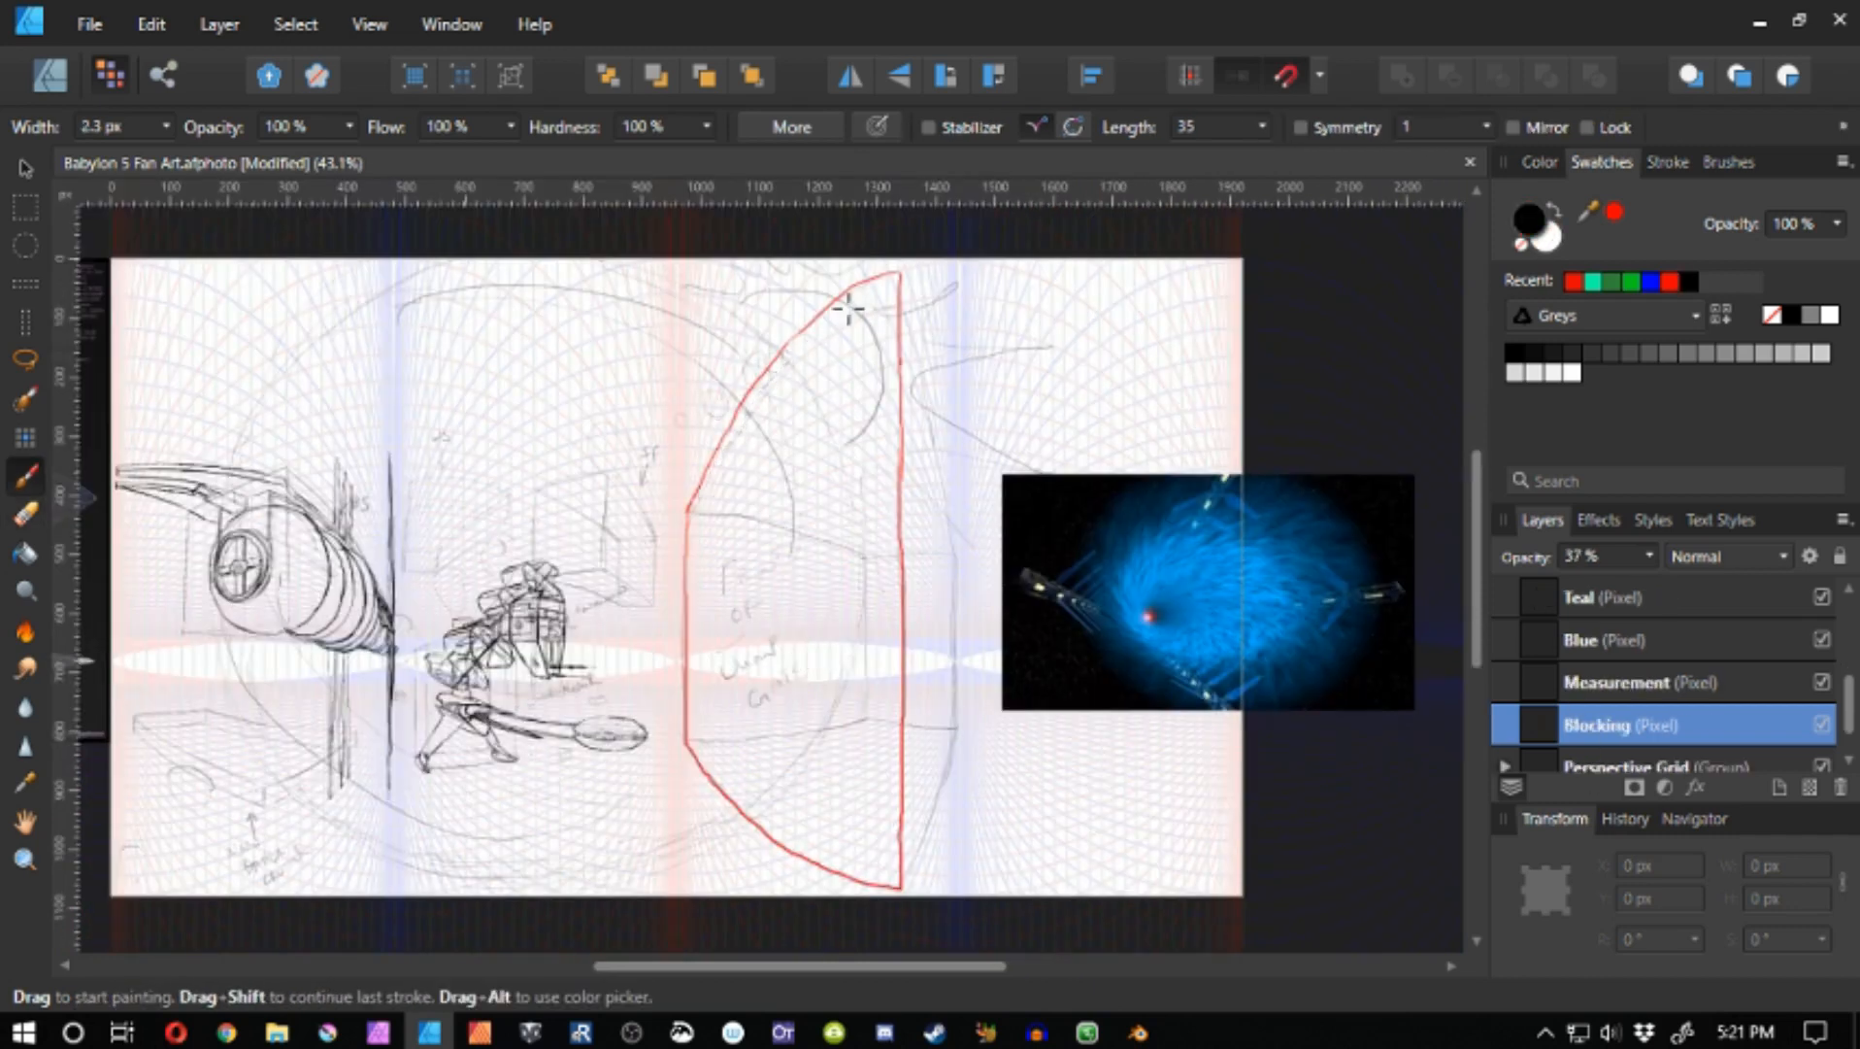
drag(902, 276, 952, 532)
key(alt+bracketright)
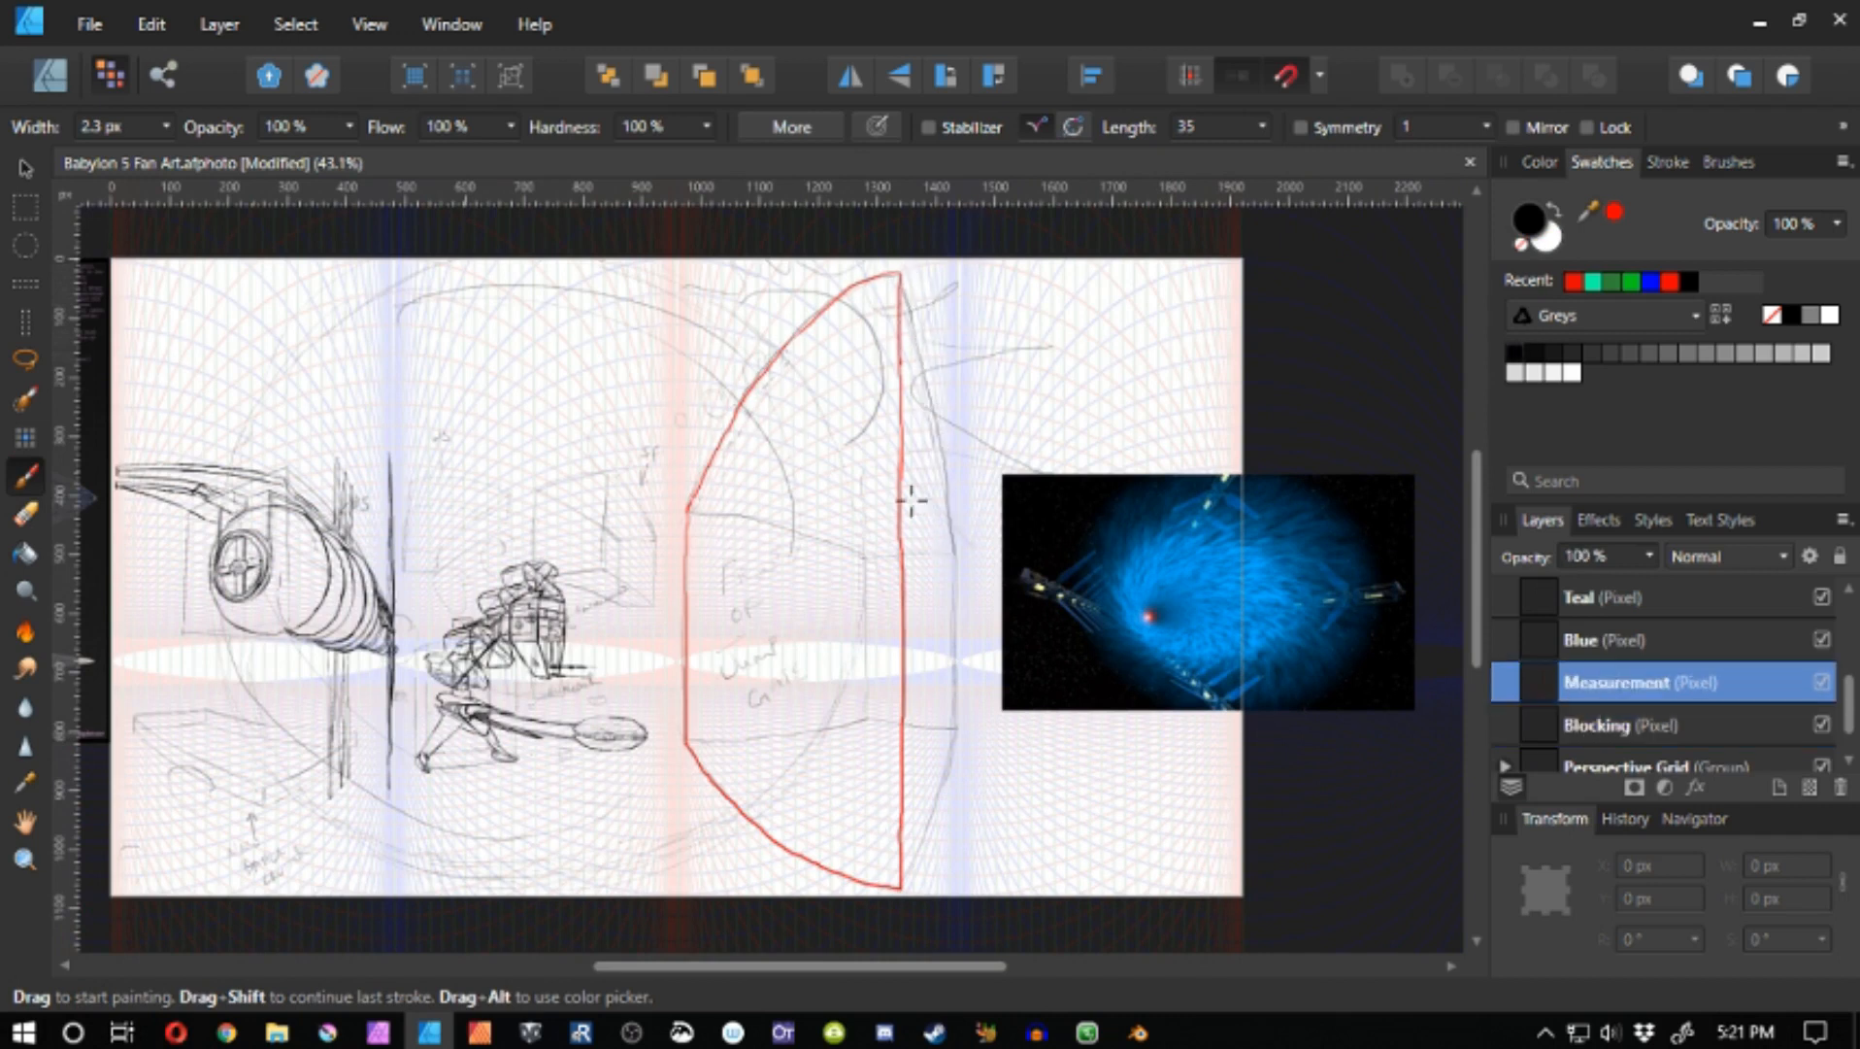
- On the Measurement layer, draw two red diagonals crossing between opposite corners of the gate outline
click(1615, 211)
click(1612, 637)
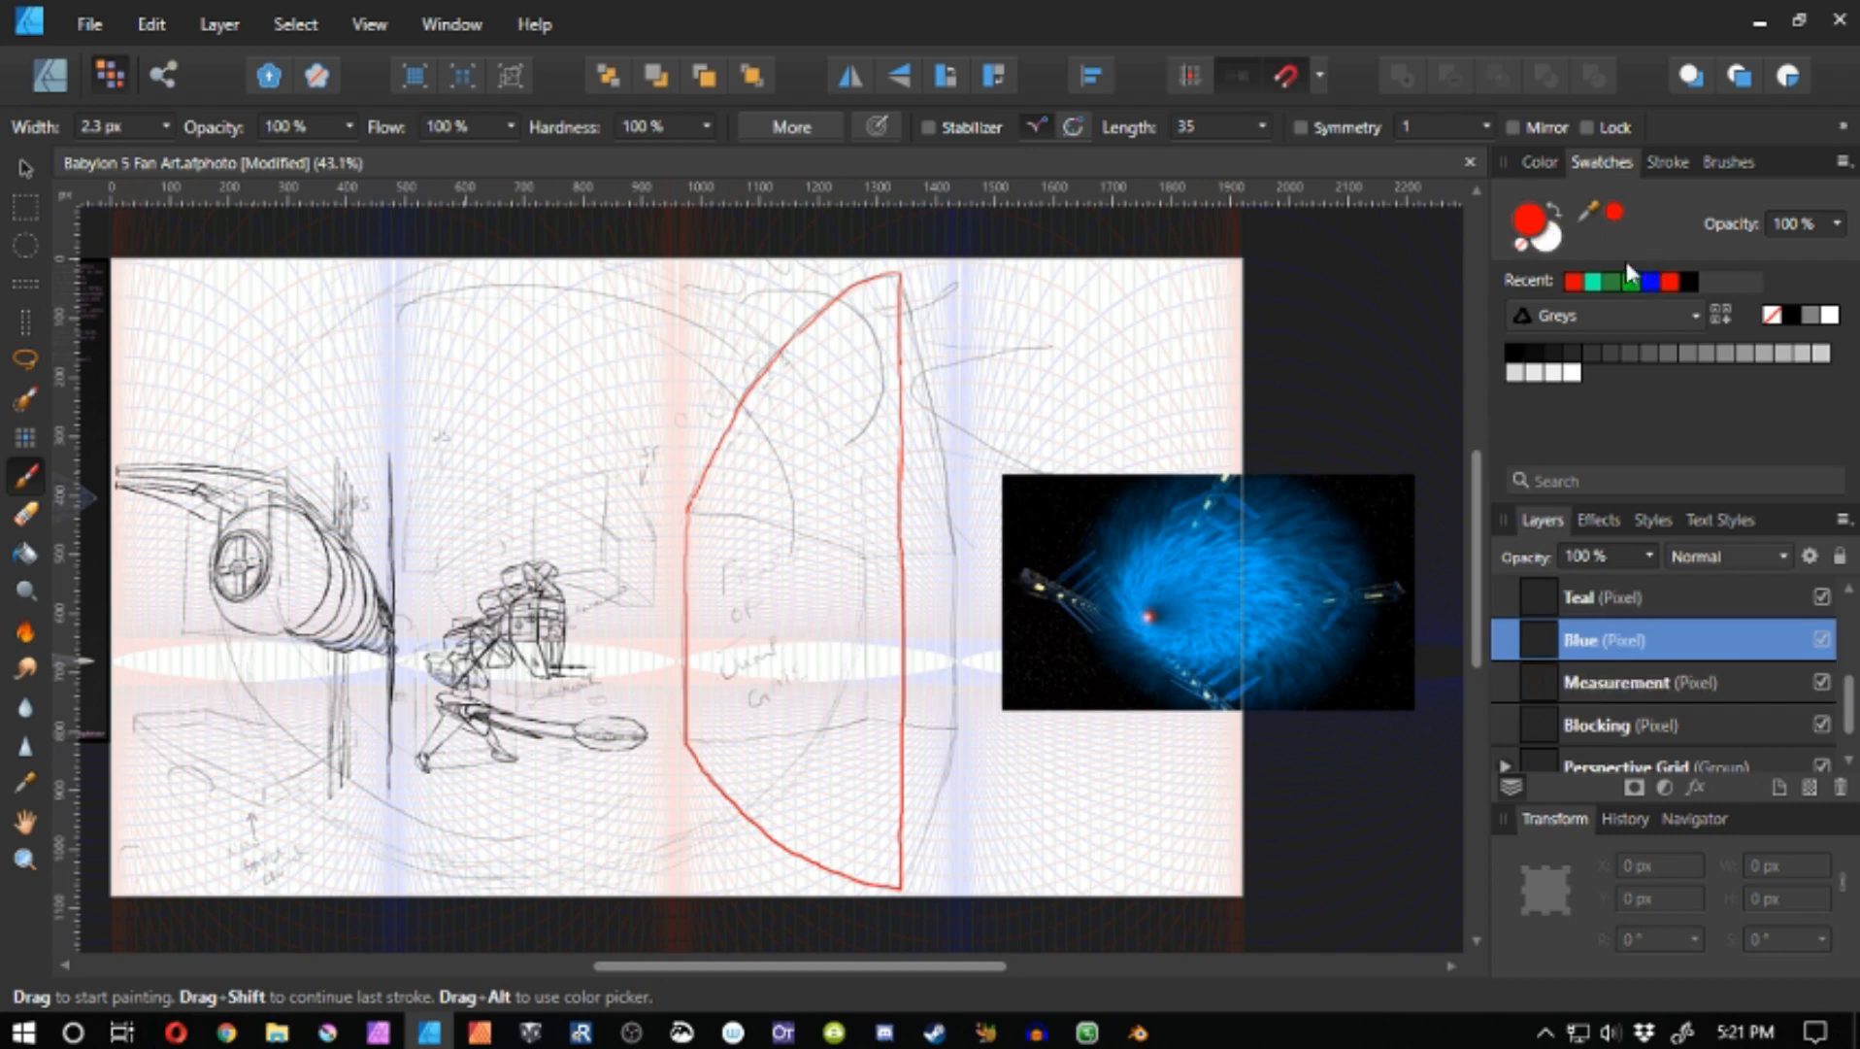
click(1650, 282)
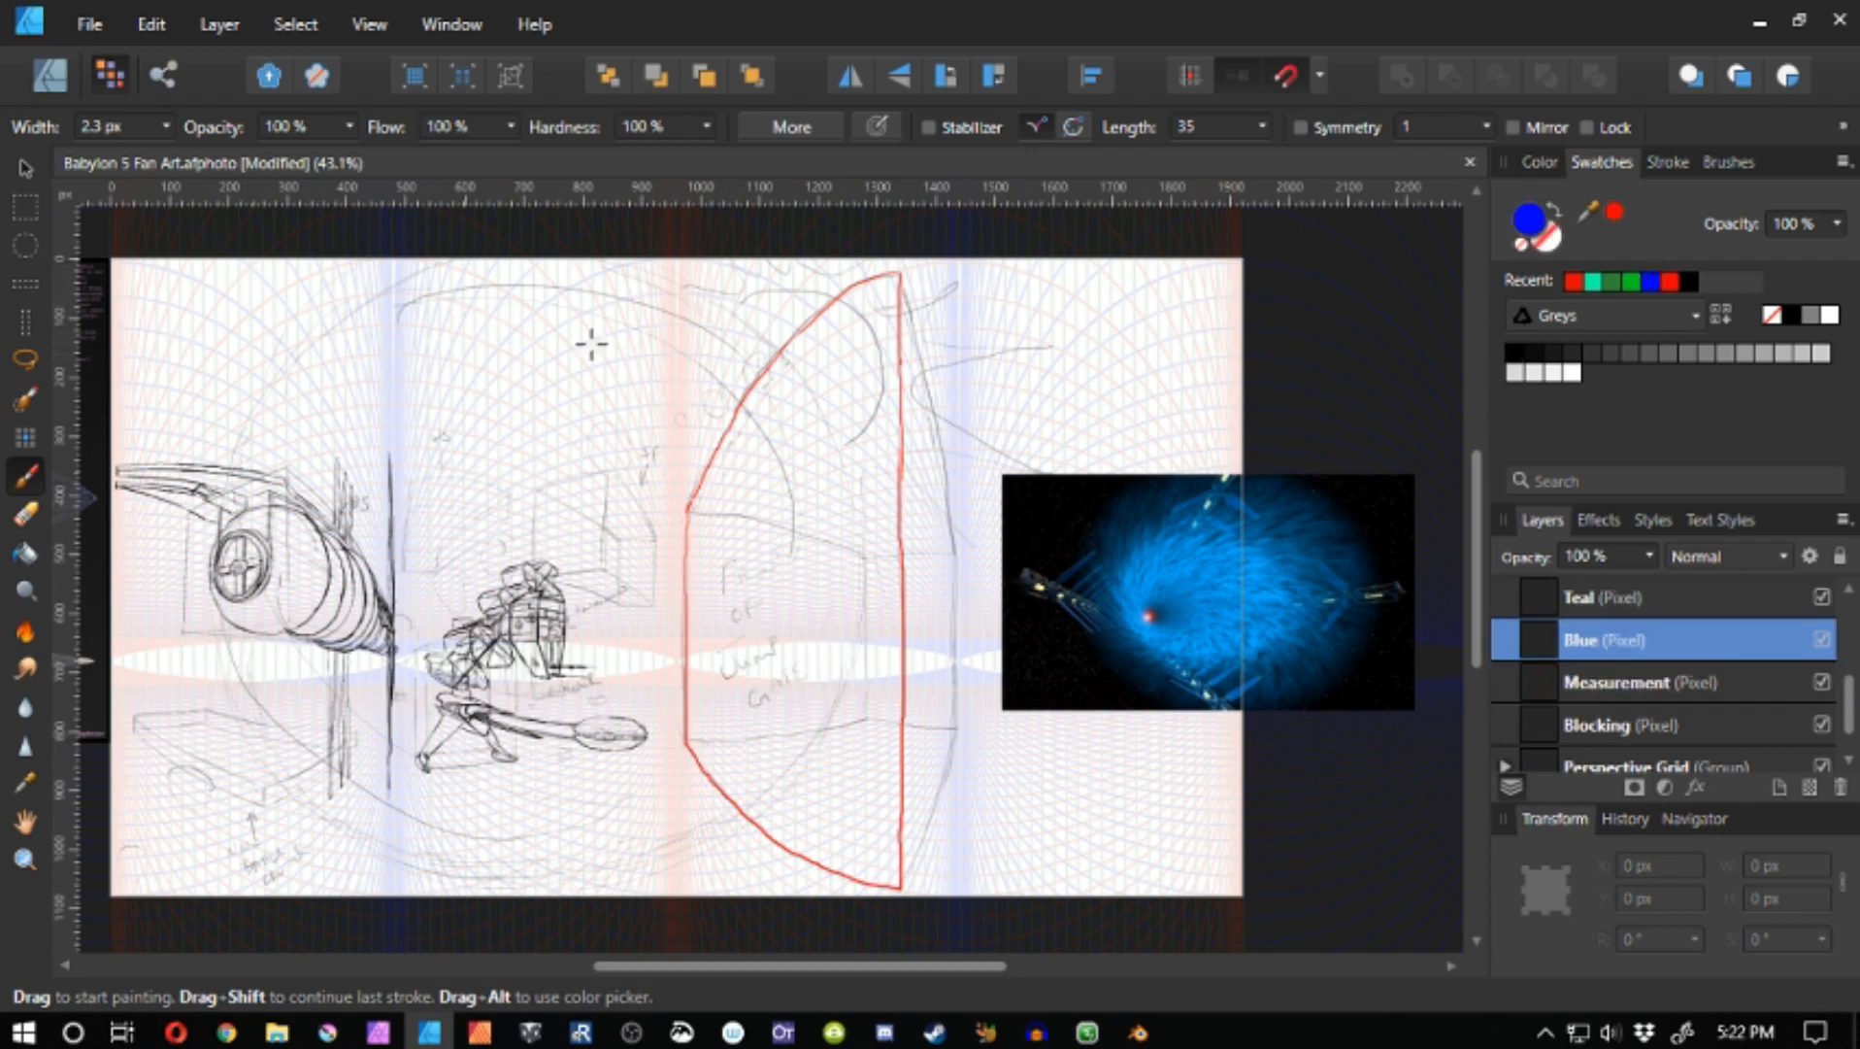
click(1588, 691)
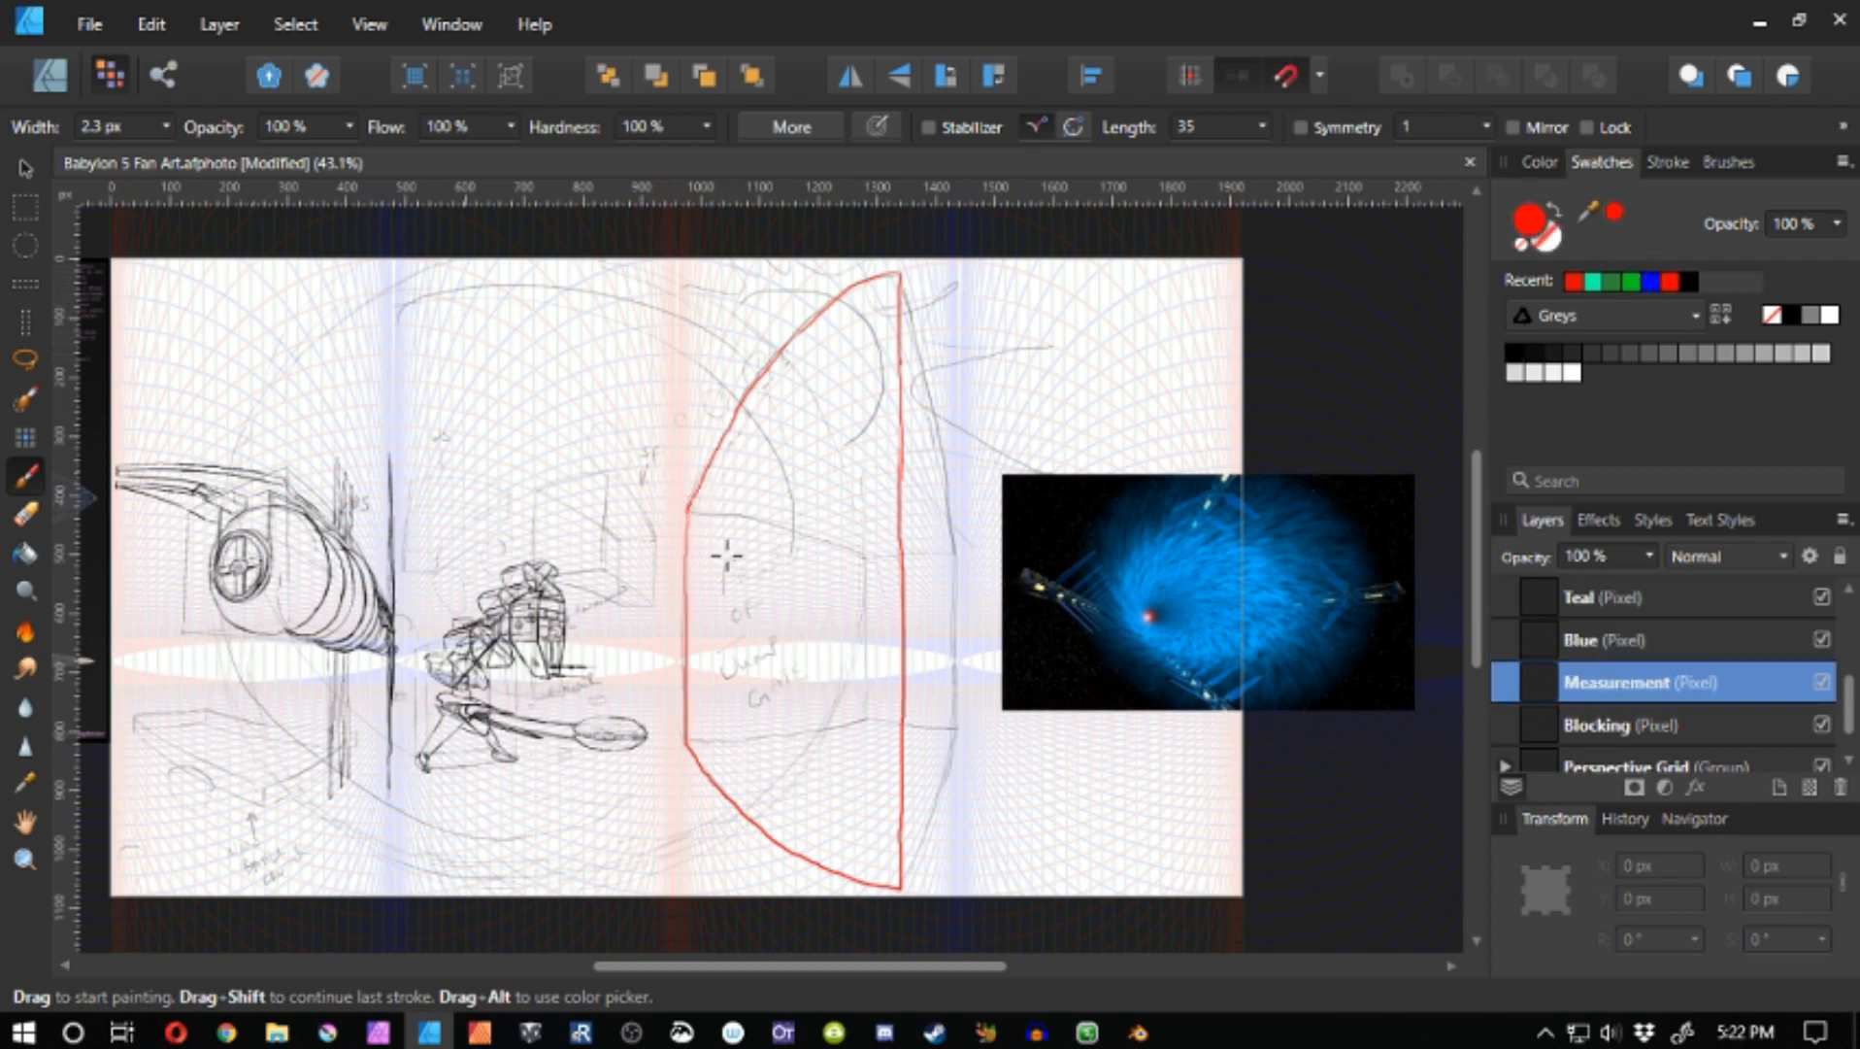
mouse_move(687, 509)
mouse_down()
mouse_move(733, 631)
mouse_move(901, 886)
mouse_up()
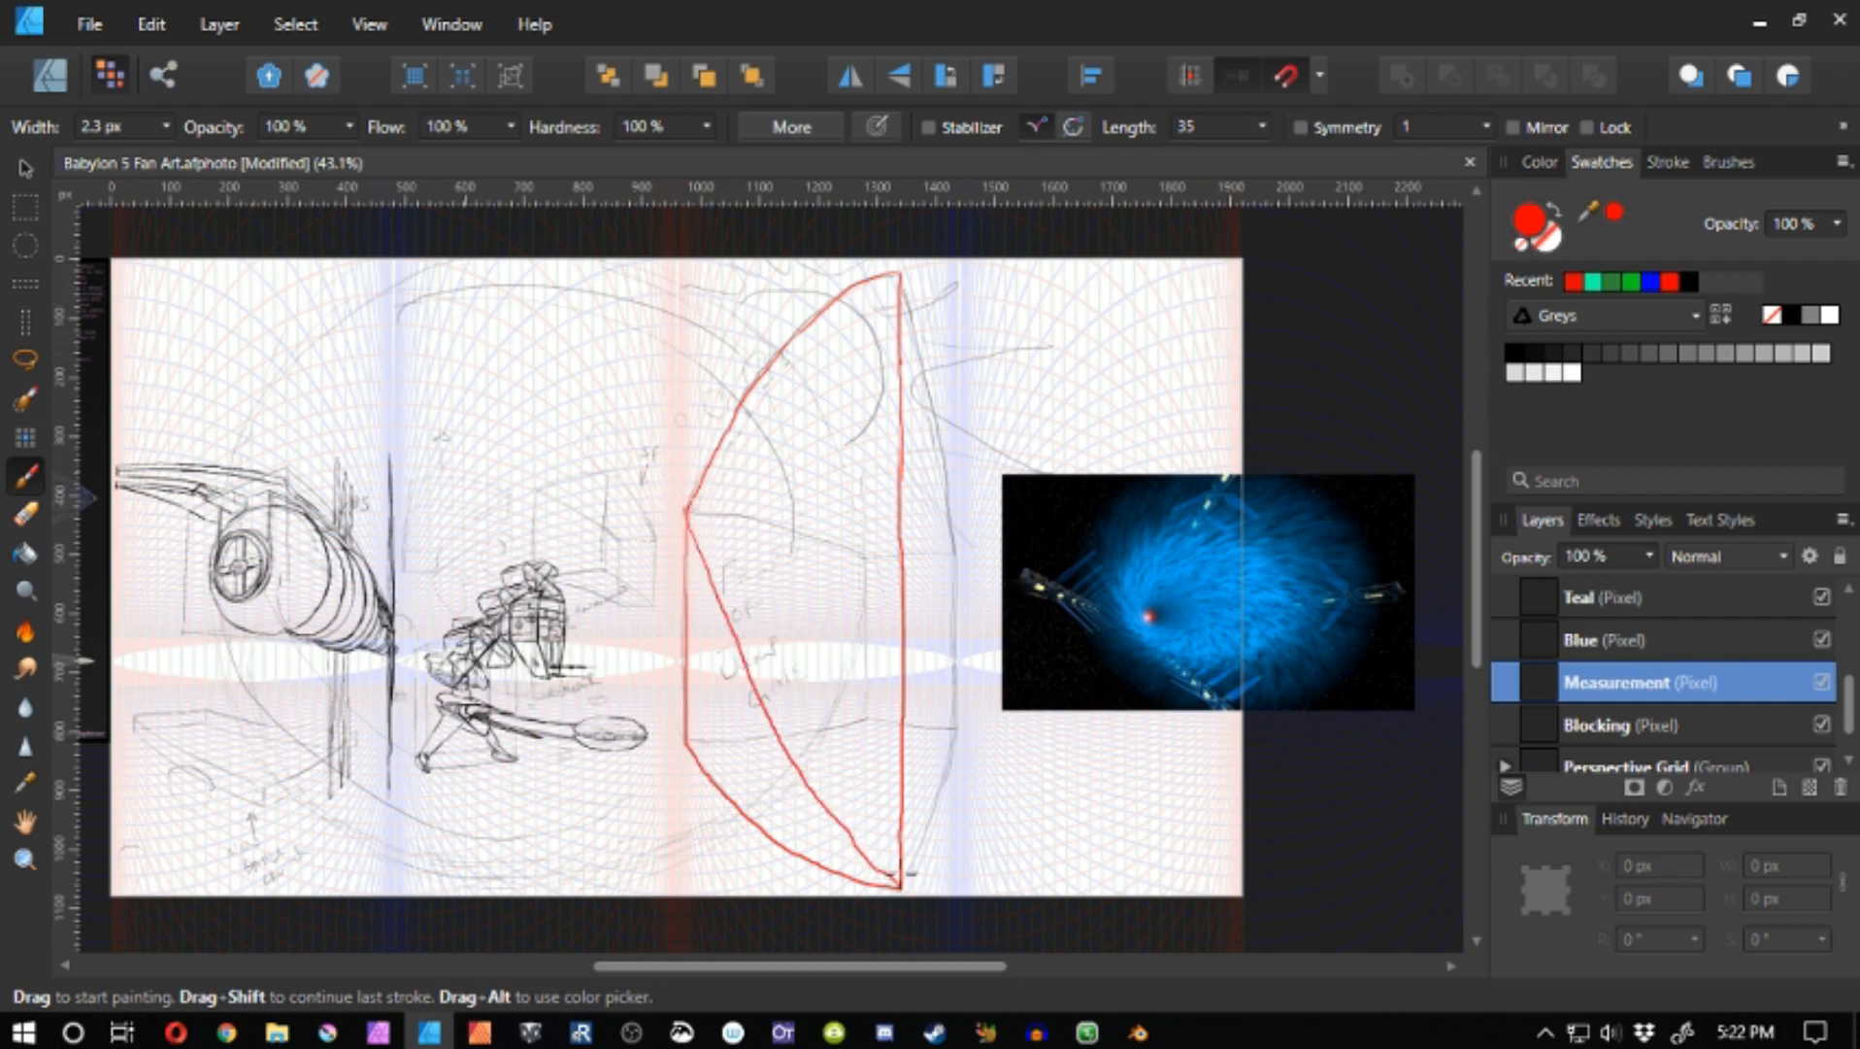
key(ctrl+z)
drag(686, 507, 902, 887)
drag(899, 272, 687, 741)
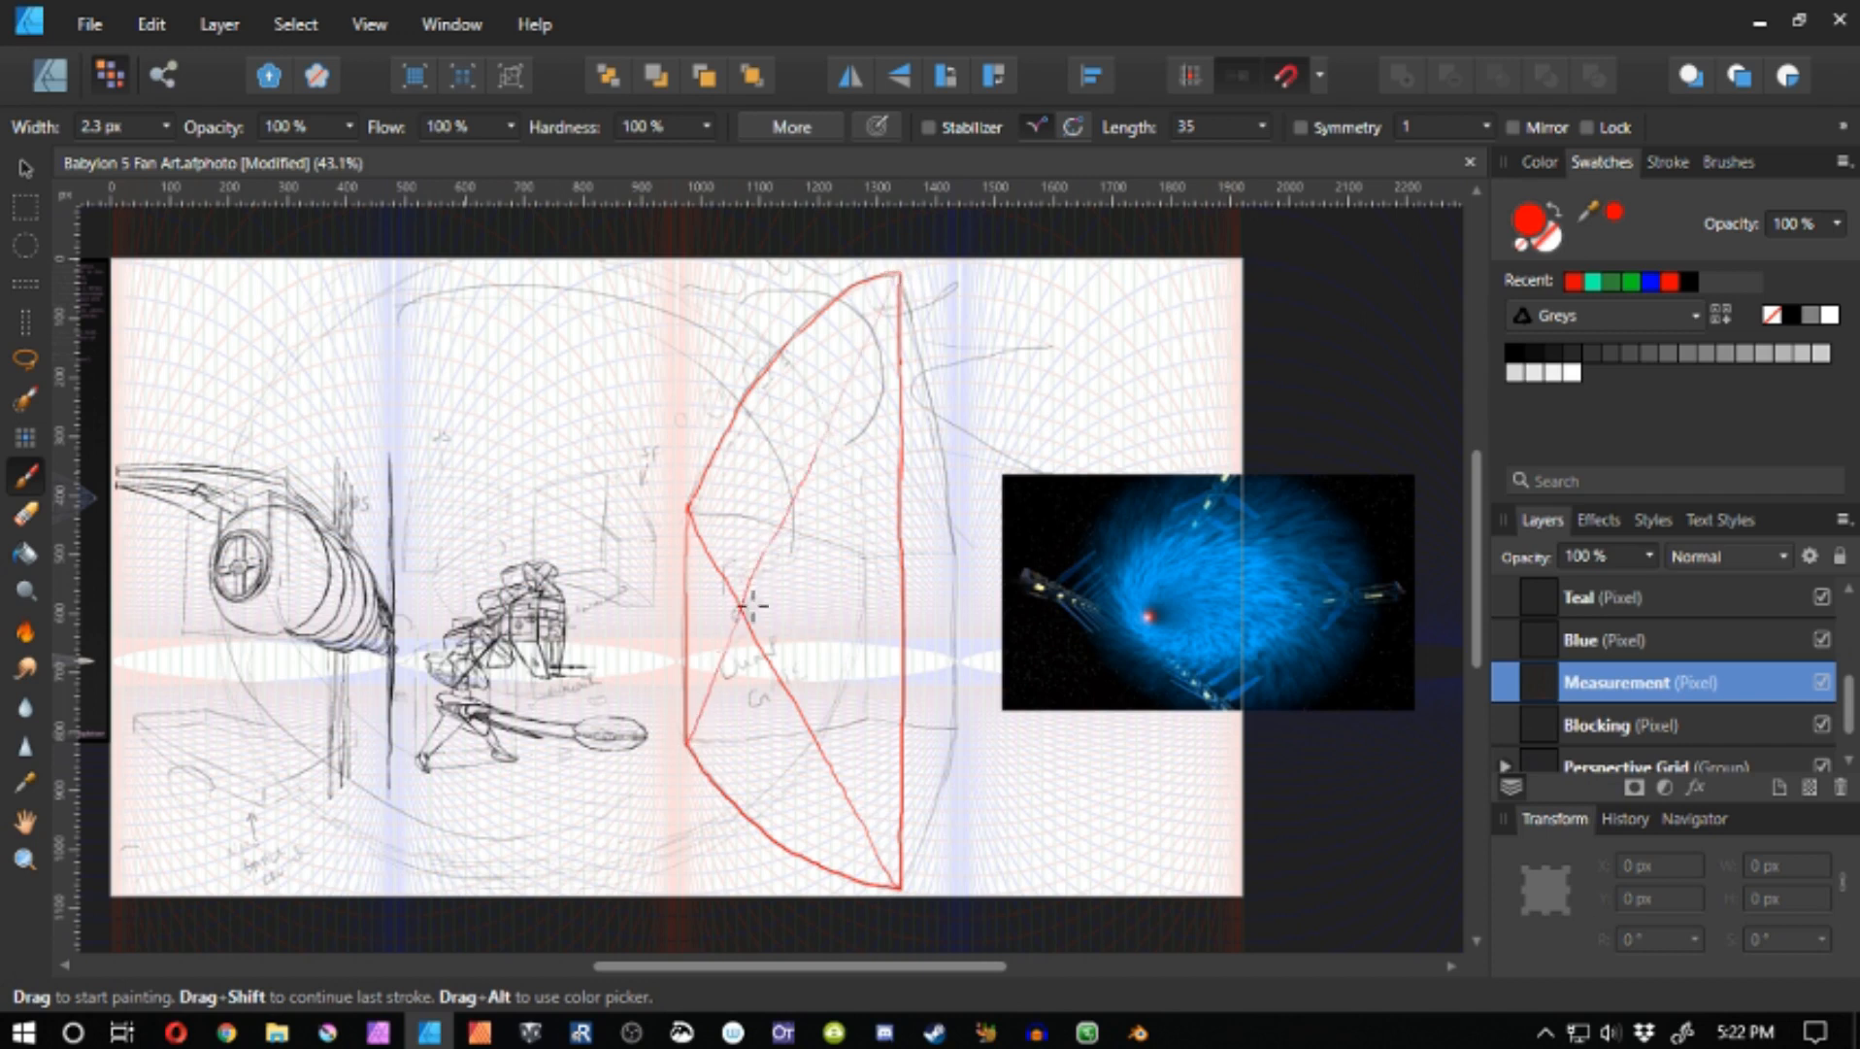
- Draw red vertical and horizontal centre lines through the diagonals' crossing, and mark the jump gate image with arrows above and below
mouse_move(747, 592)
mouse_down()
mouse_move(648, 613)
mouse_move(639, 762)
mouse_up()
key(ctrl+z)
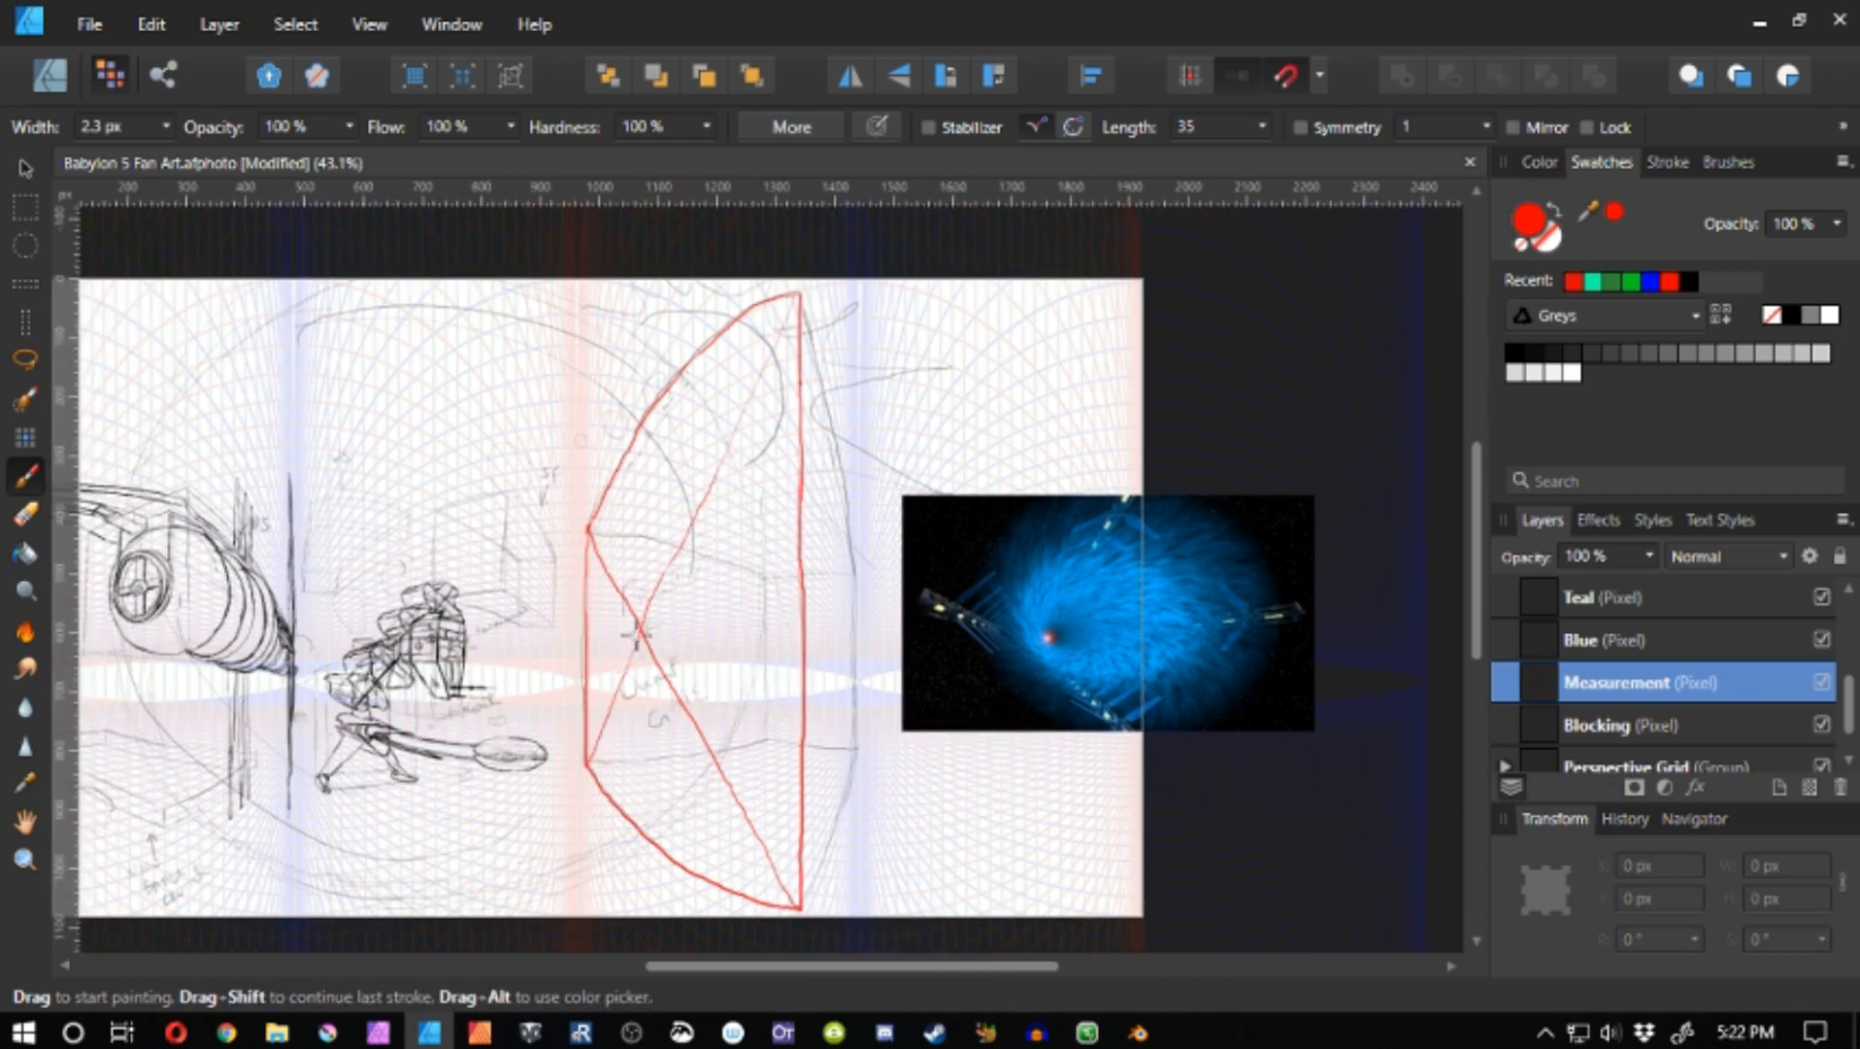
drag(640, 634, 633, 862)
drag(1110, 751, 1107, 745)
drag(1125, 439, 1119, 484)
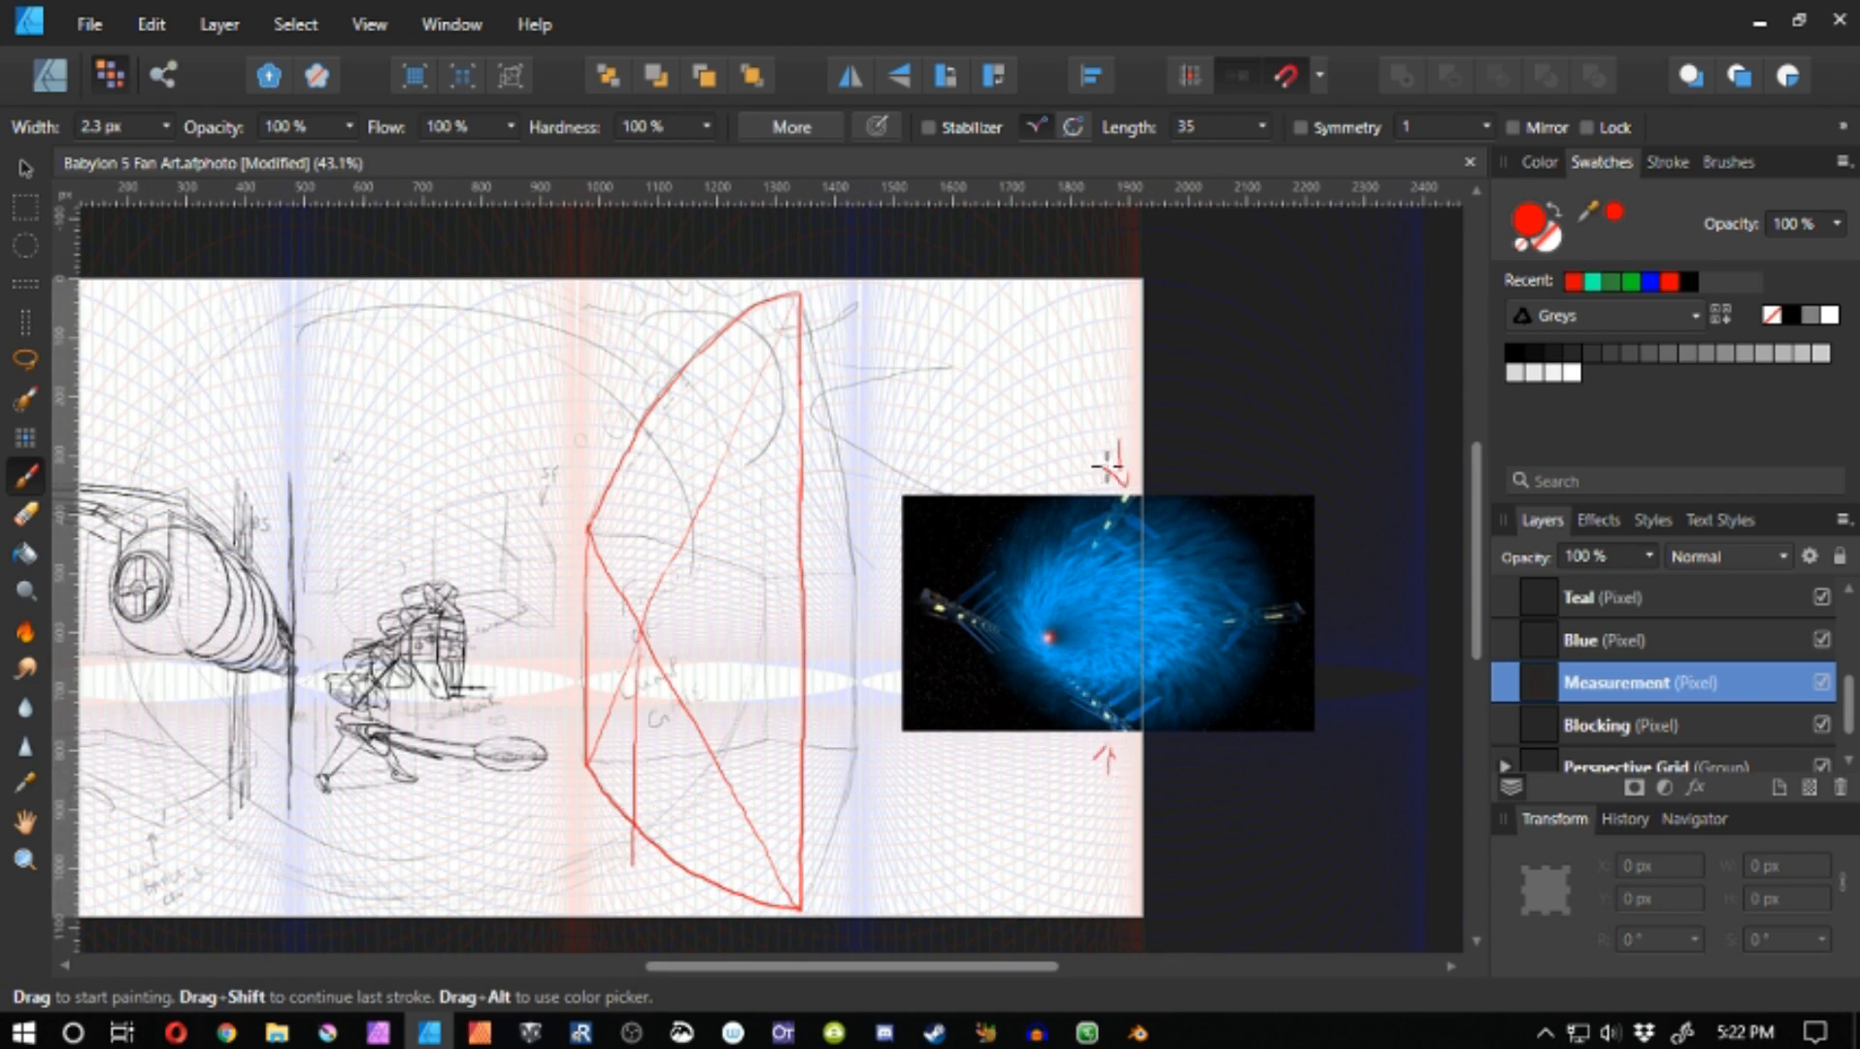
drag(639, 621, 641, 424)
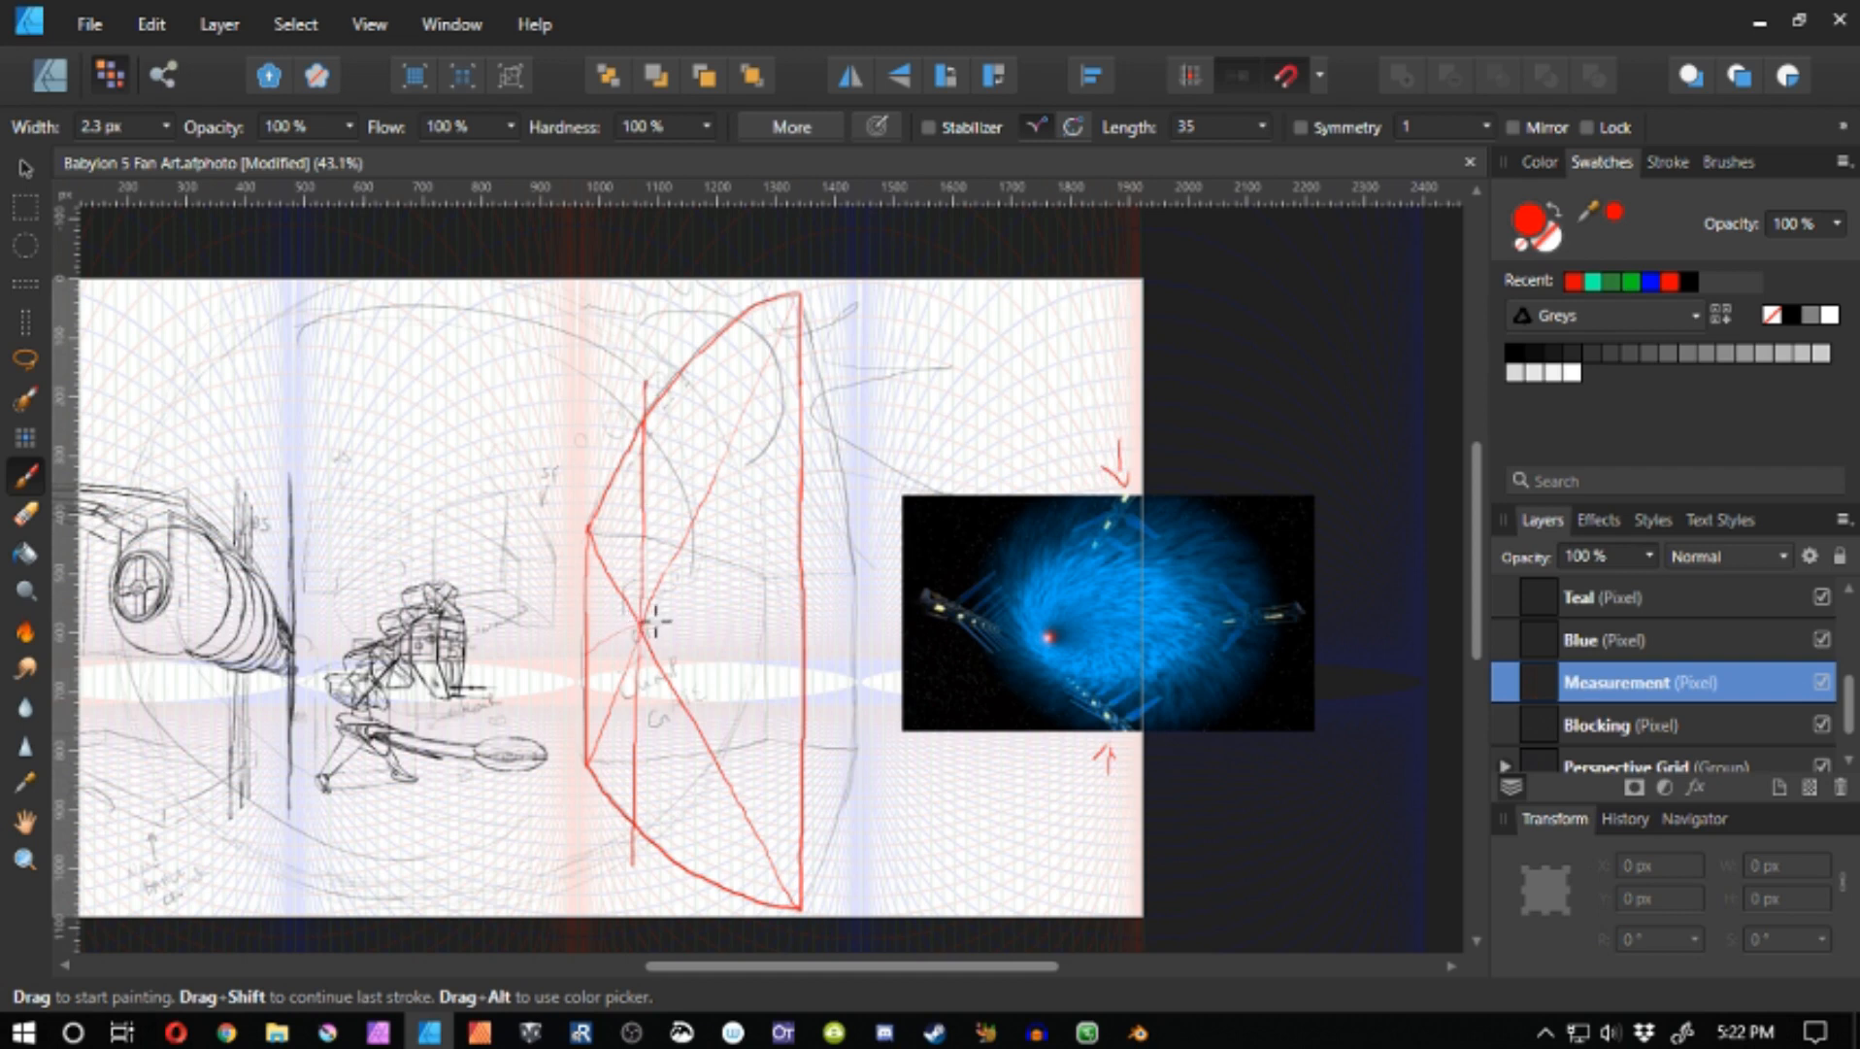
drag(633, 624, 584, 664)
drag(741, 603, 804, 596)
- On the Blue layer, draw a blue curve from above the gate's left edge down to its right side
click(1575, 641)
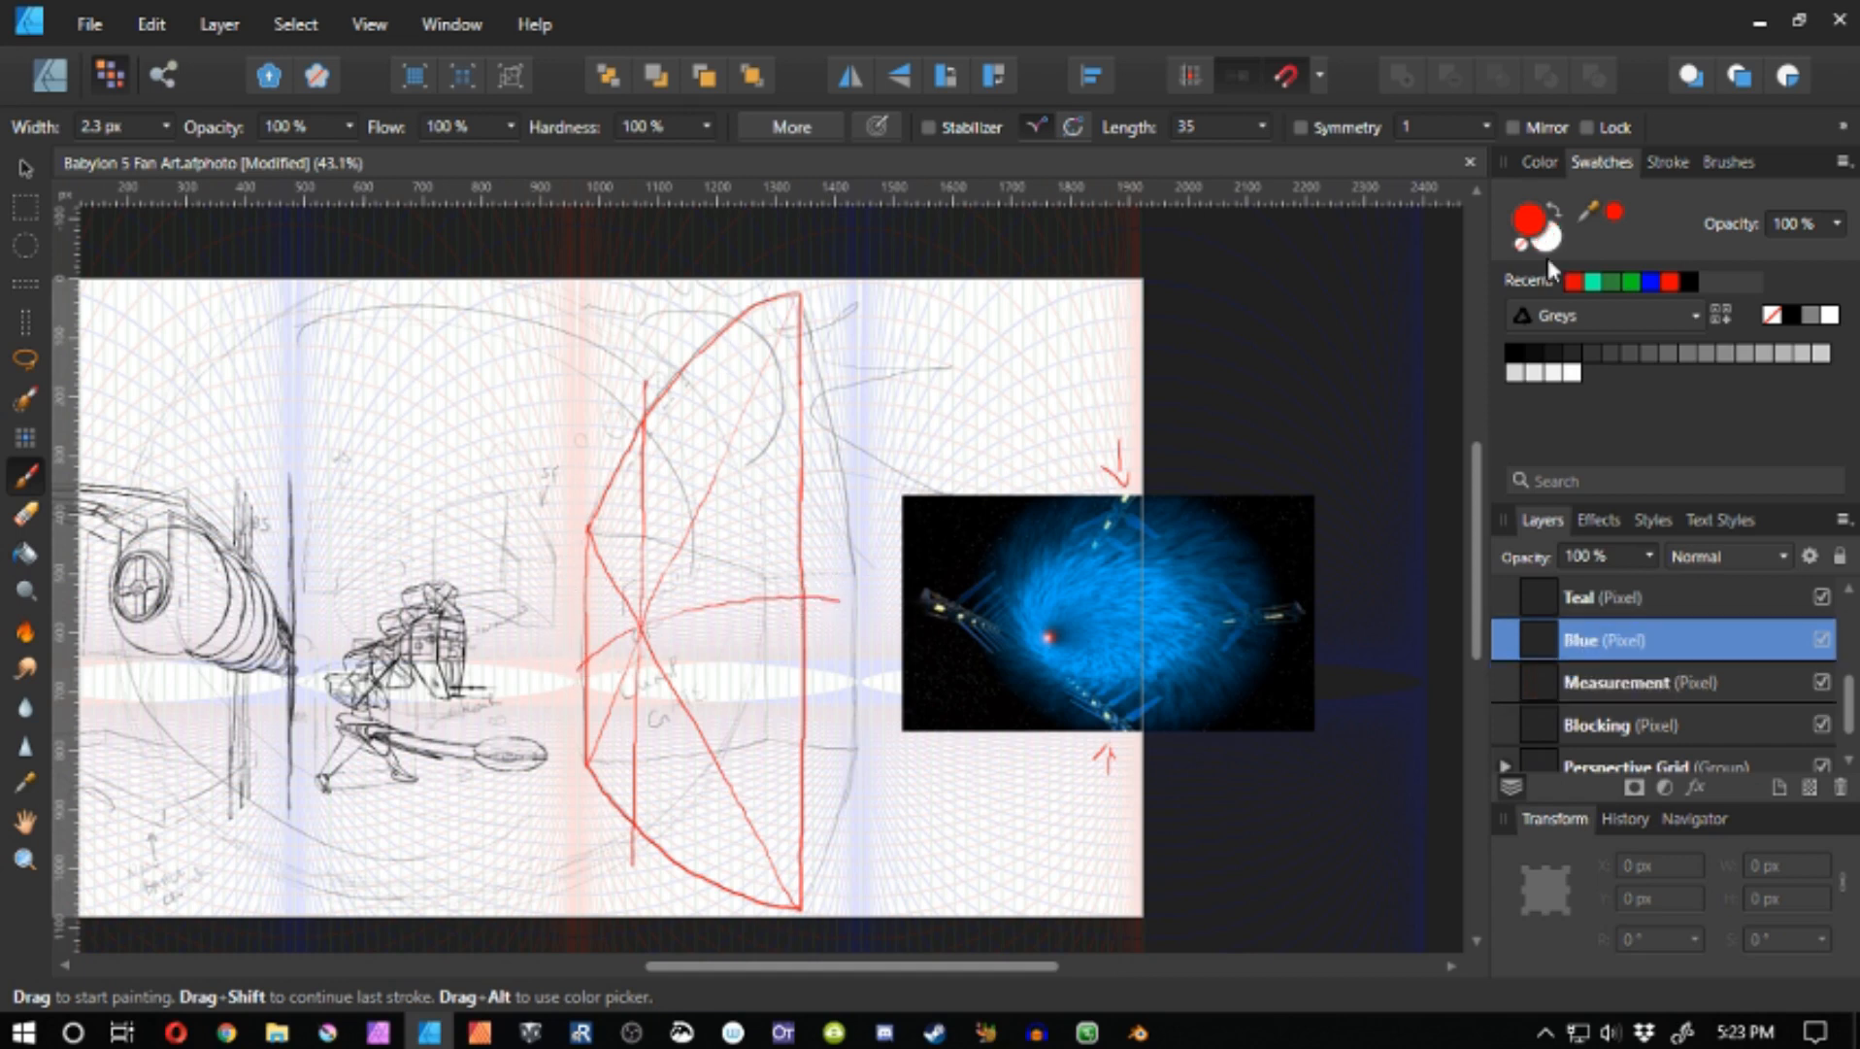
click(1651, 282)
mouse_move(665, 390)
mouse_down()
mouse_move(598, 378)
mouse_move(724, 428)
mouse_move(787, 483)
mouse_move(845, 581)
mouse_move(956, 544)
mouse_up()
- Draw a green vertical guide along the gate's left edge on the Teal layer and a lower blue curve on the Blue layer
click(1575, 597)
click(1613, 282)
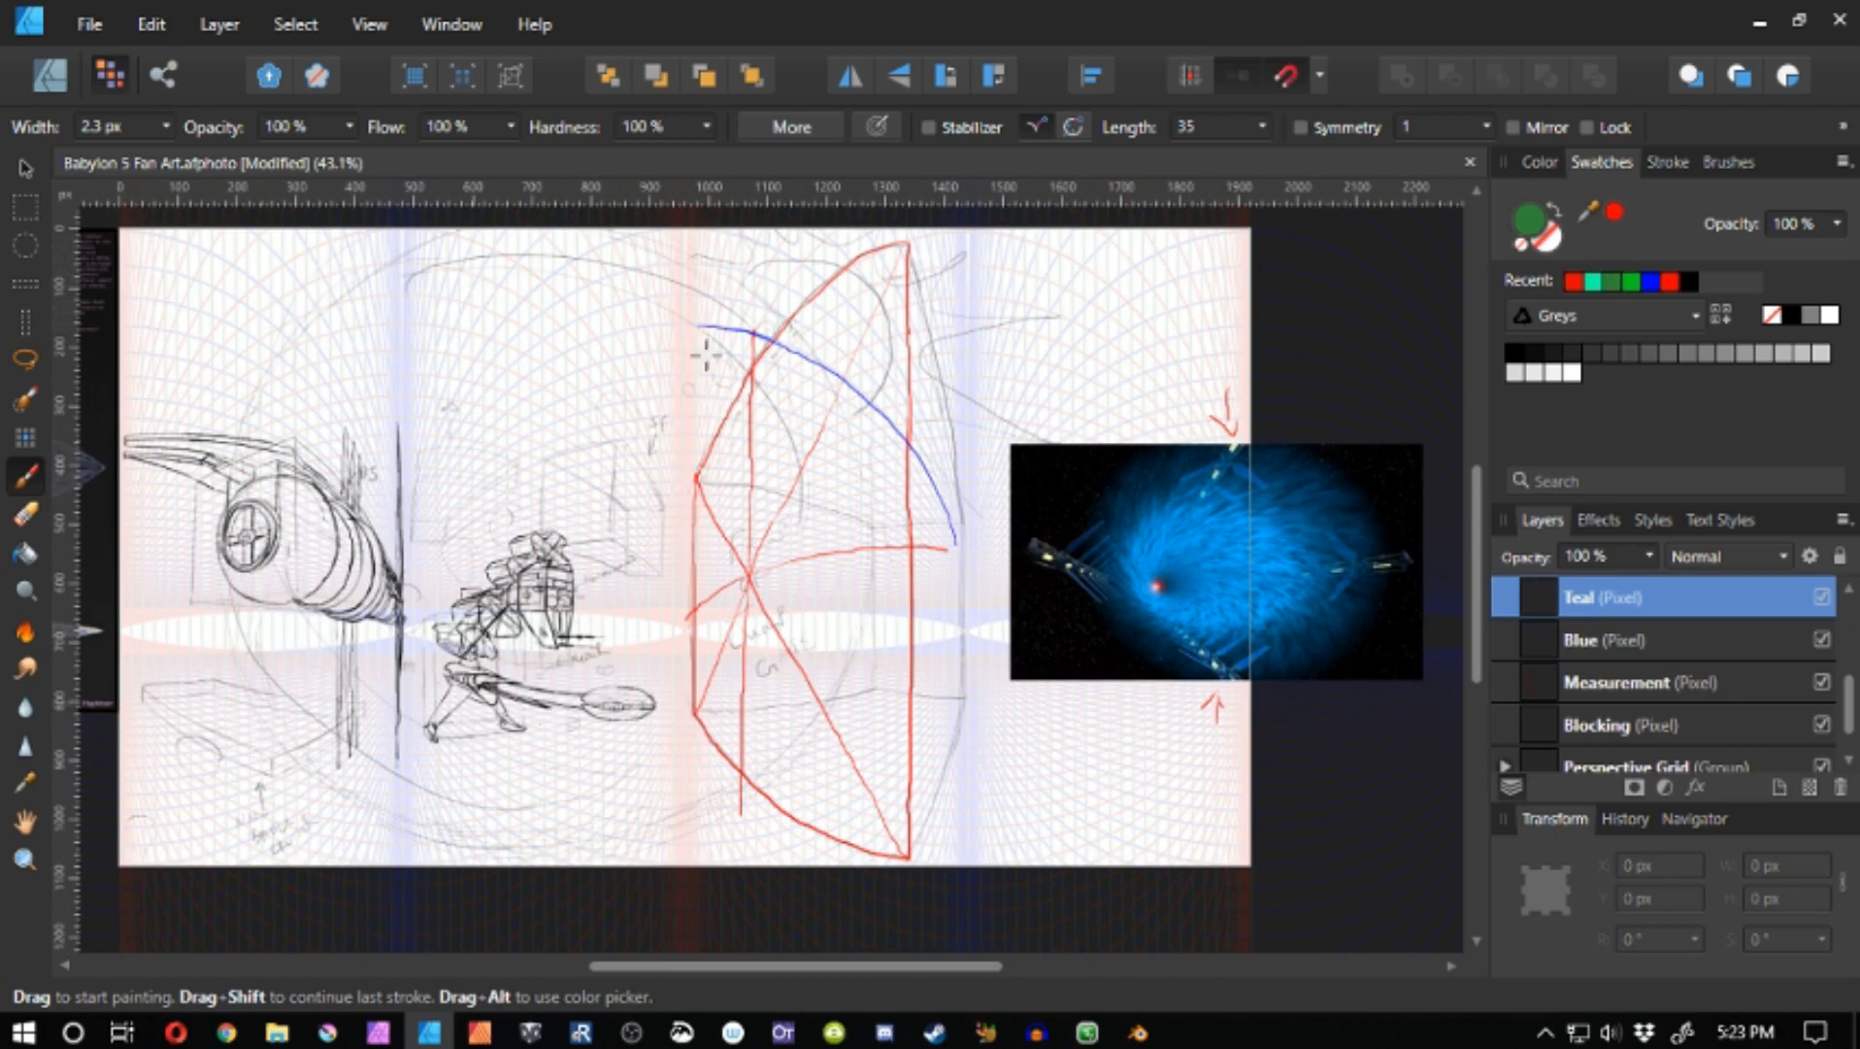
mouse_move(696, 324)
mouse_down()
mouse_move(696, 825)
mouse_move(826, 802)
mouse_move(953, 695)
mouse_up()
click(1614, 641)
click(1650, 281)
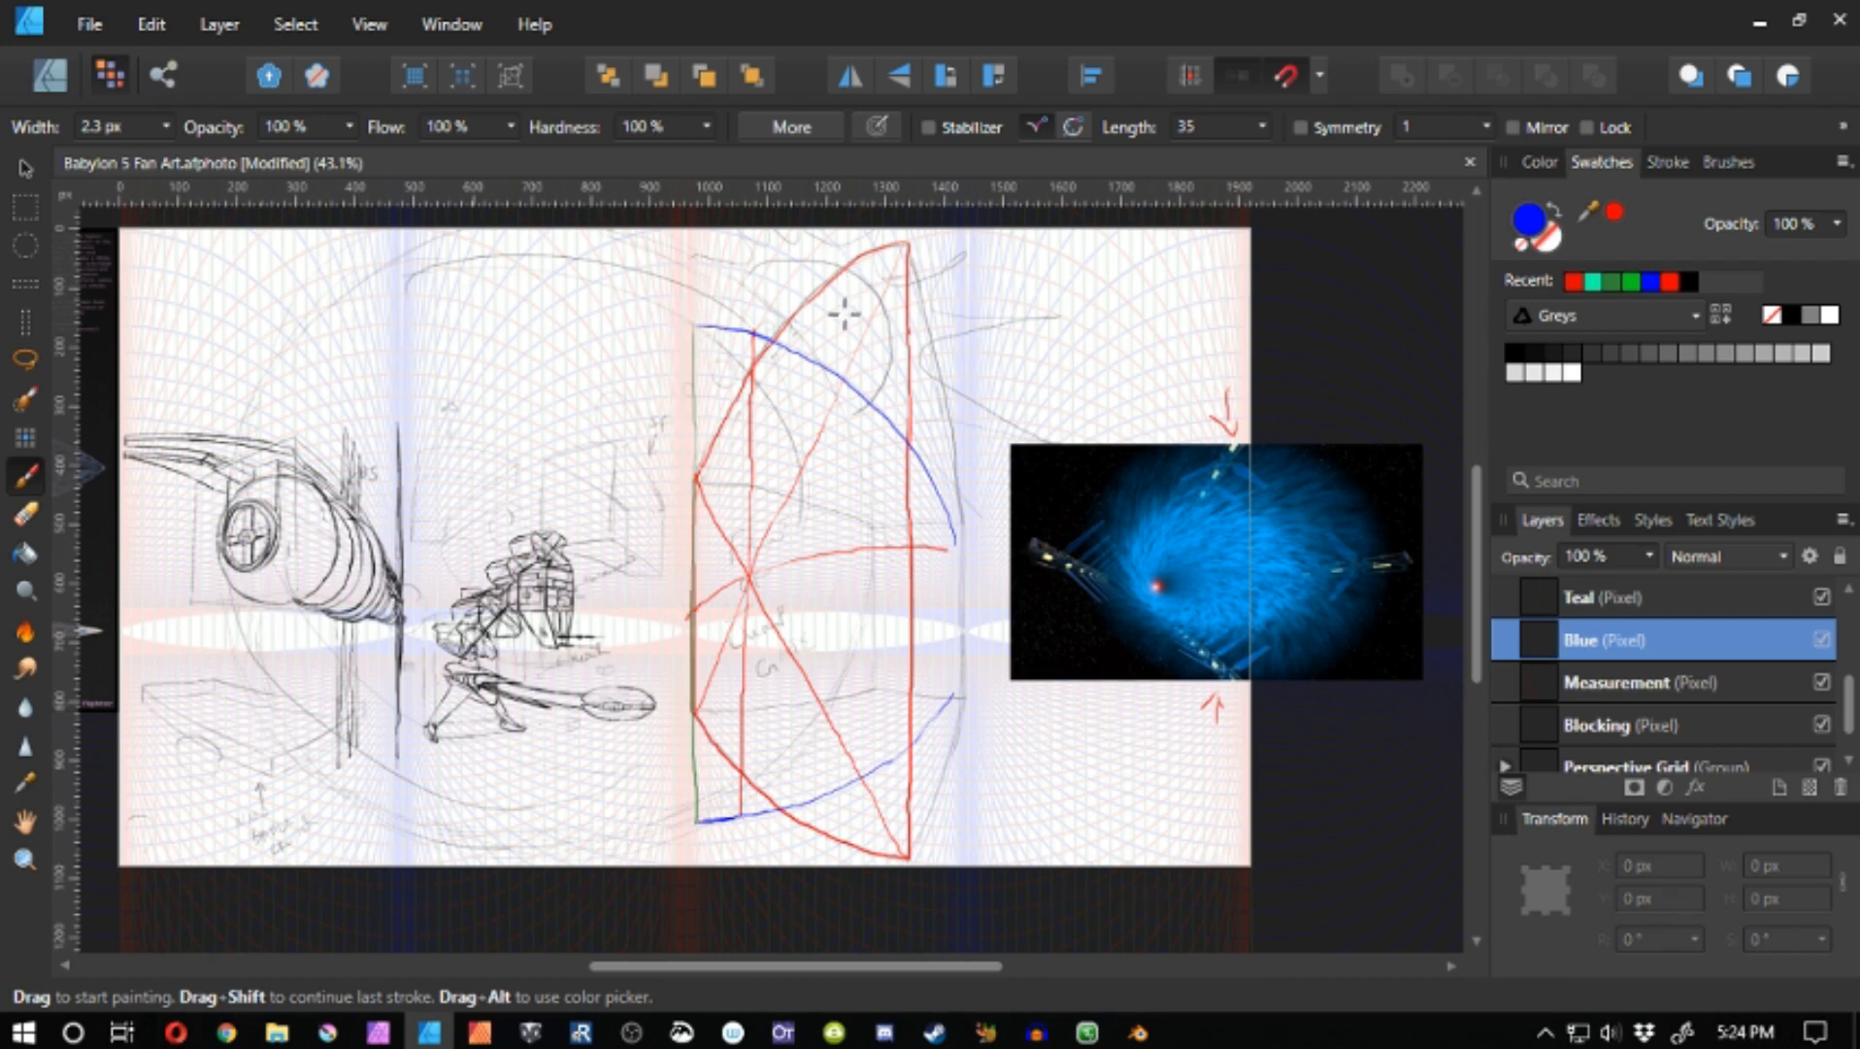
- On the Teal layer, extend the left green guide to the page's upper edge and draw a full-height green vertical at the gate's right side
click(1587, 602)
click(1611, 282)
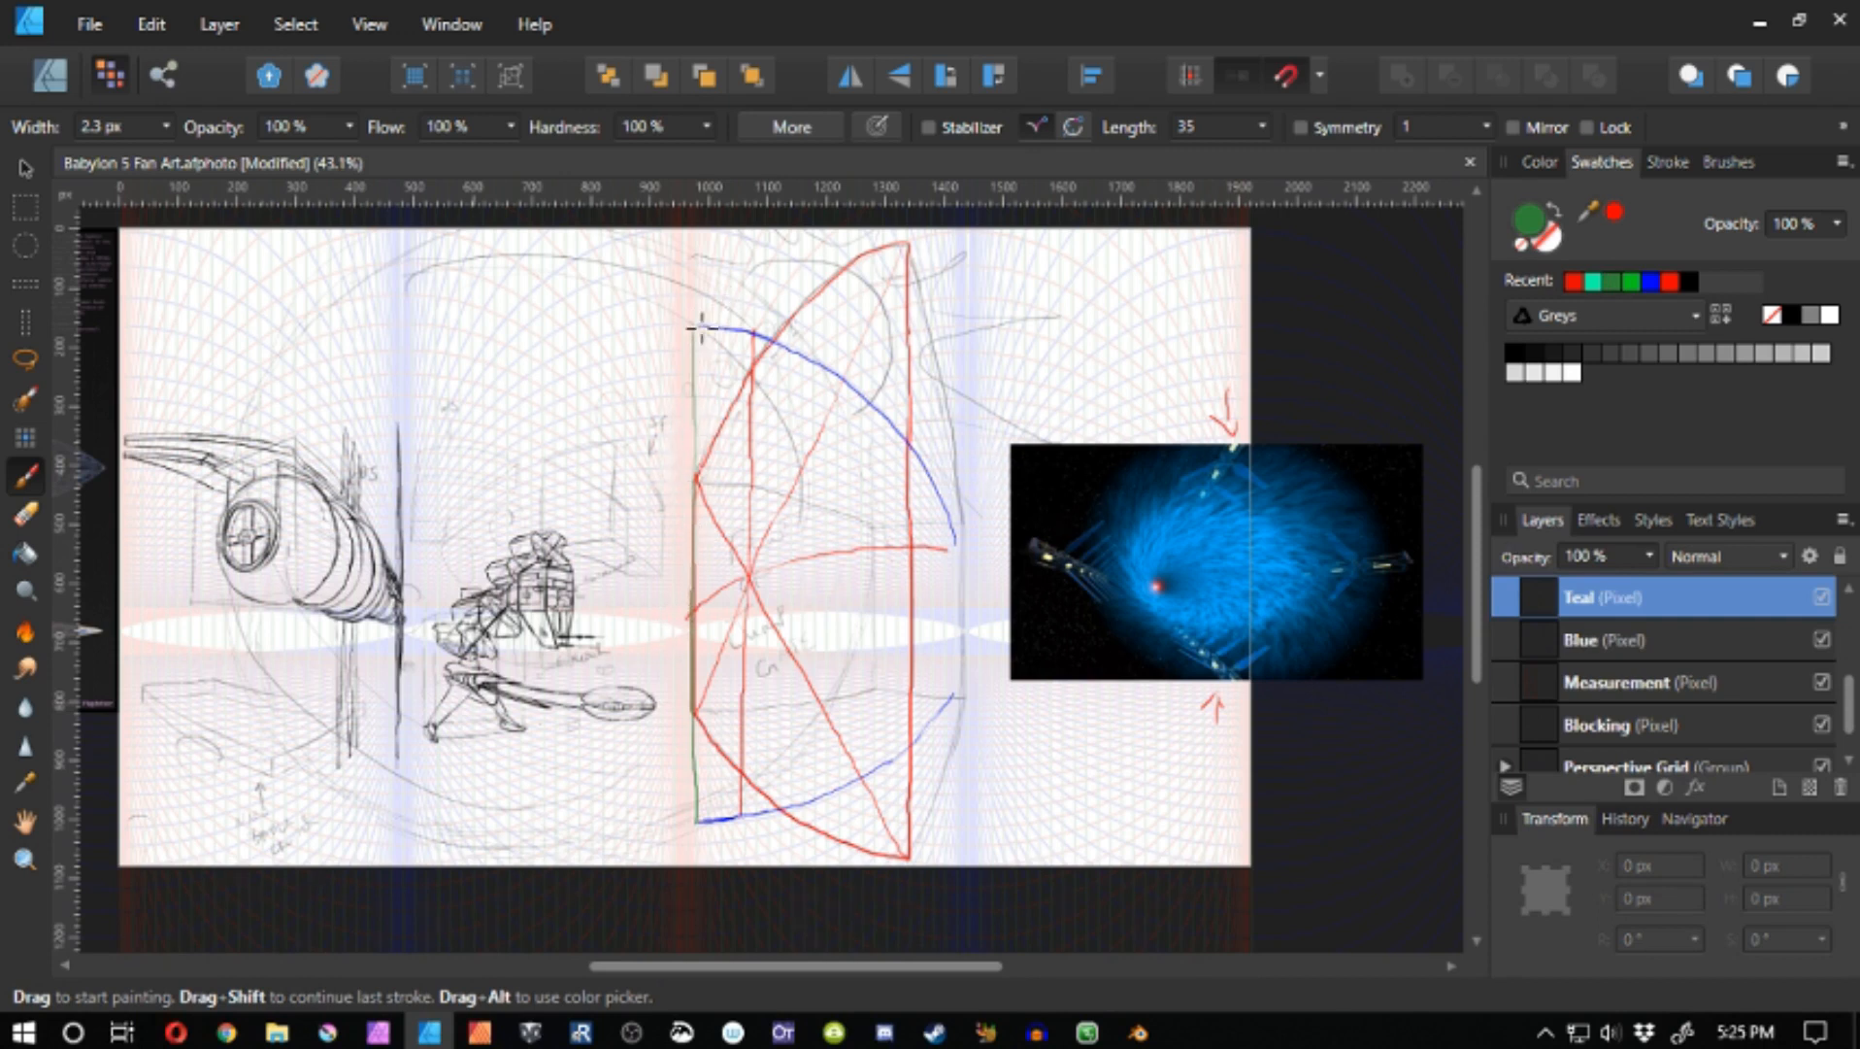
drag(701, 316, 714, 231)
mouse_move(951, 235)
mouse_down()
mouse_move(939, 725)
mouse_move(944, 592)
mouse_move(956, 853)
mouse_up()
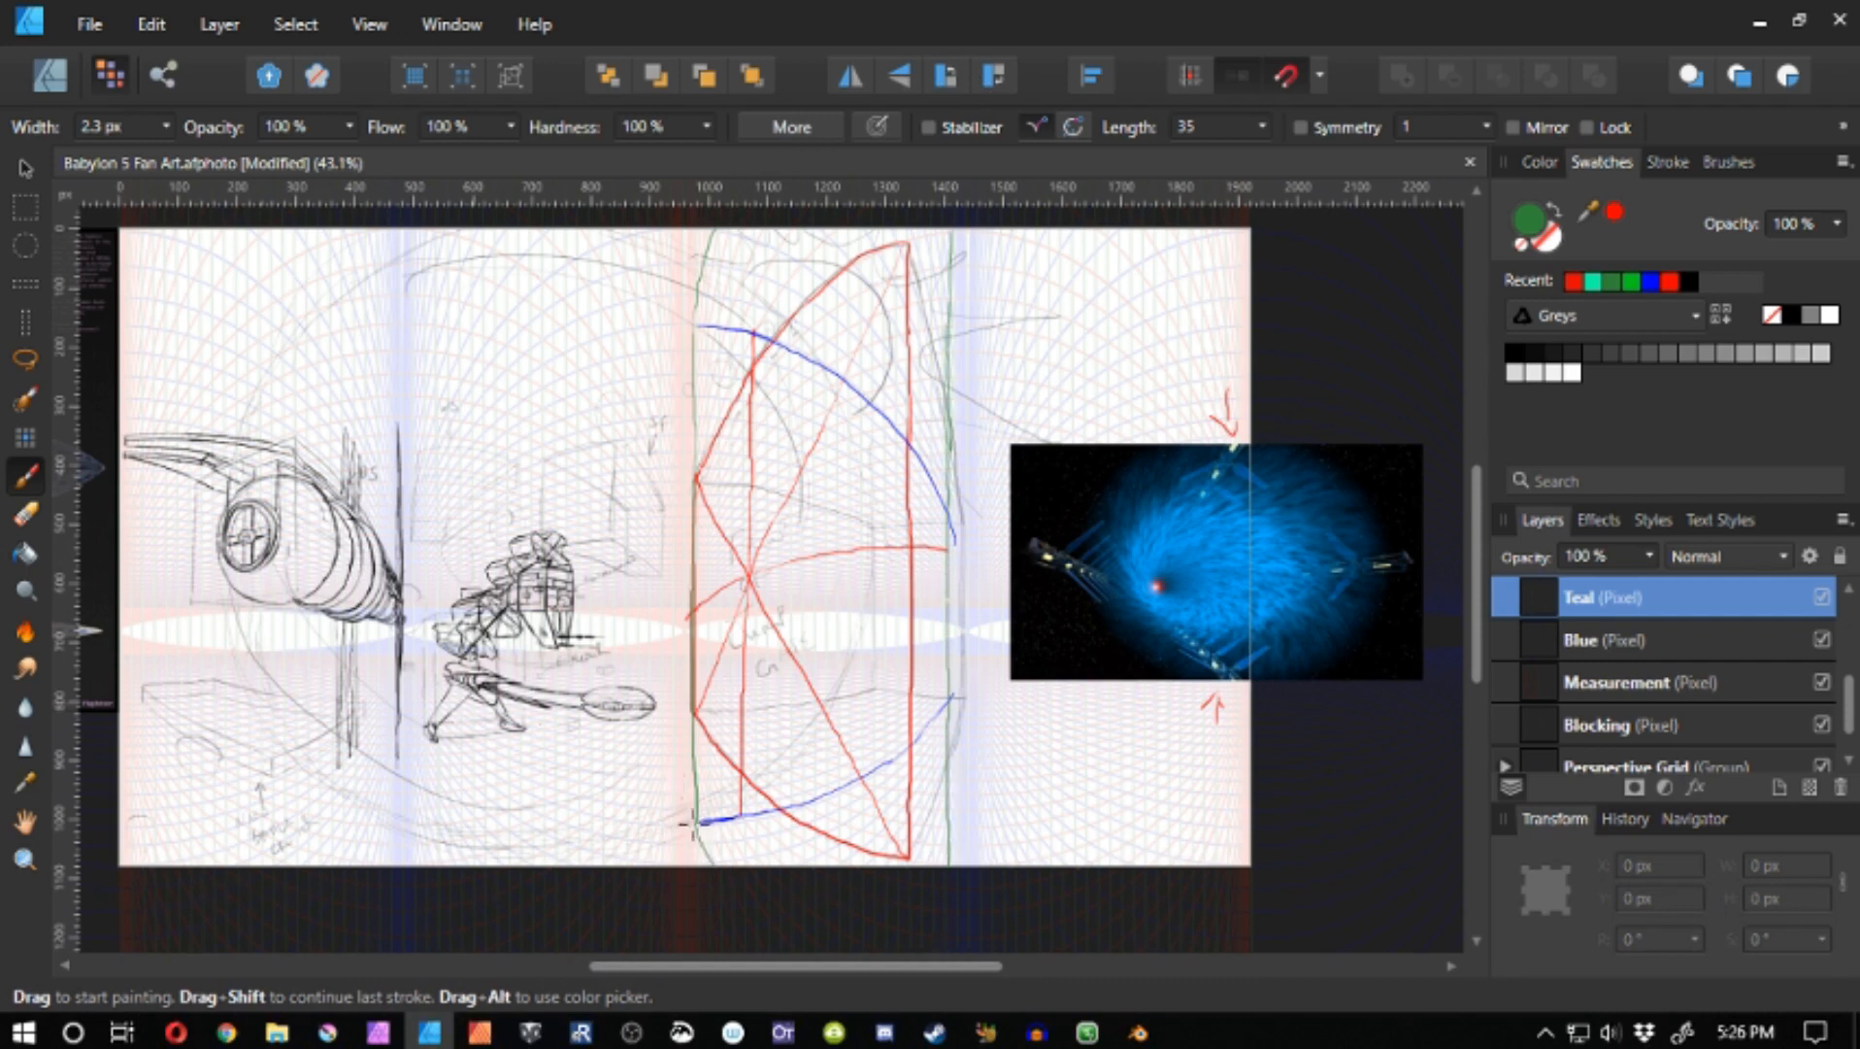
- Draw a second green vertical guide just left of the gate's left edge, connecting the two blue curves' ends
drag(688, 682, 690, 780)
key(ctrl+z)
key(ctrl+z)
drag(685, 631, 691, 798)
drag(690, 612, 686, 699)
drag(690, 327, 683, 631)
key(ctrl+z)
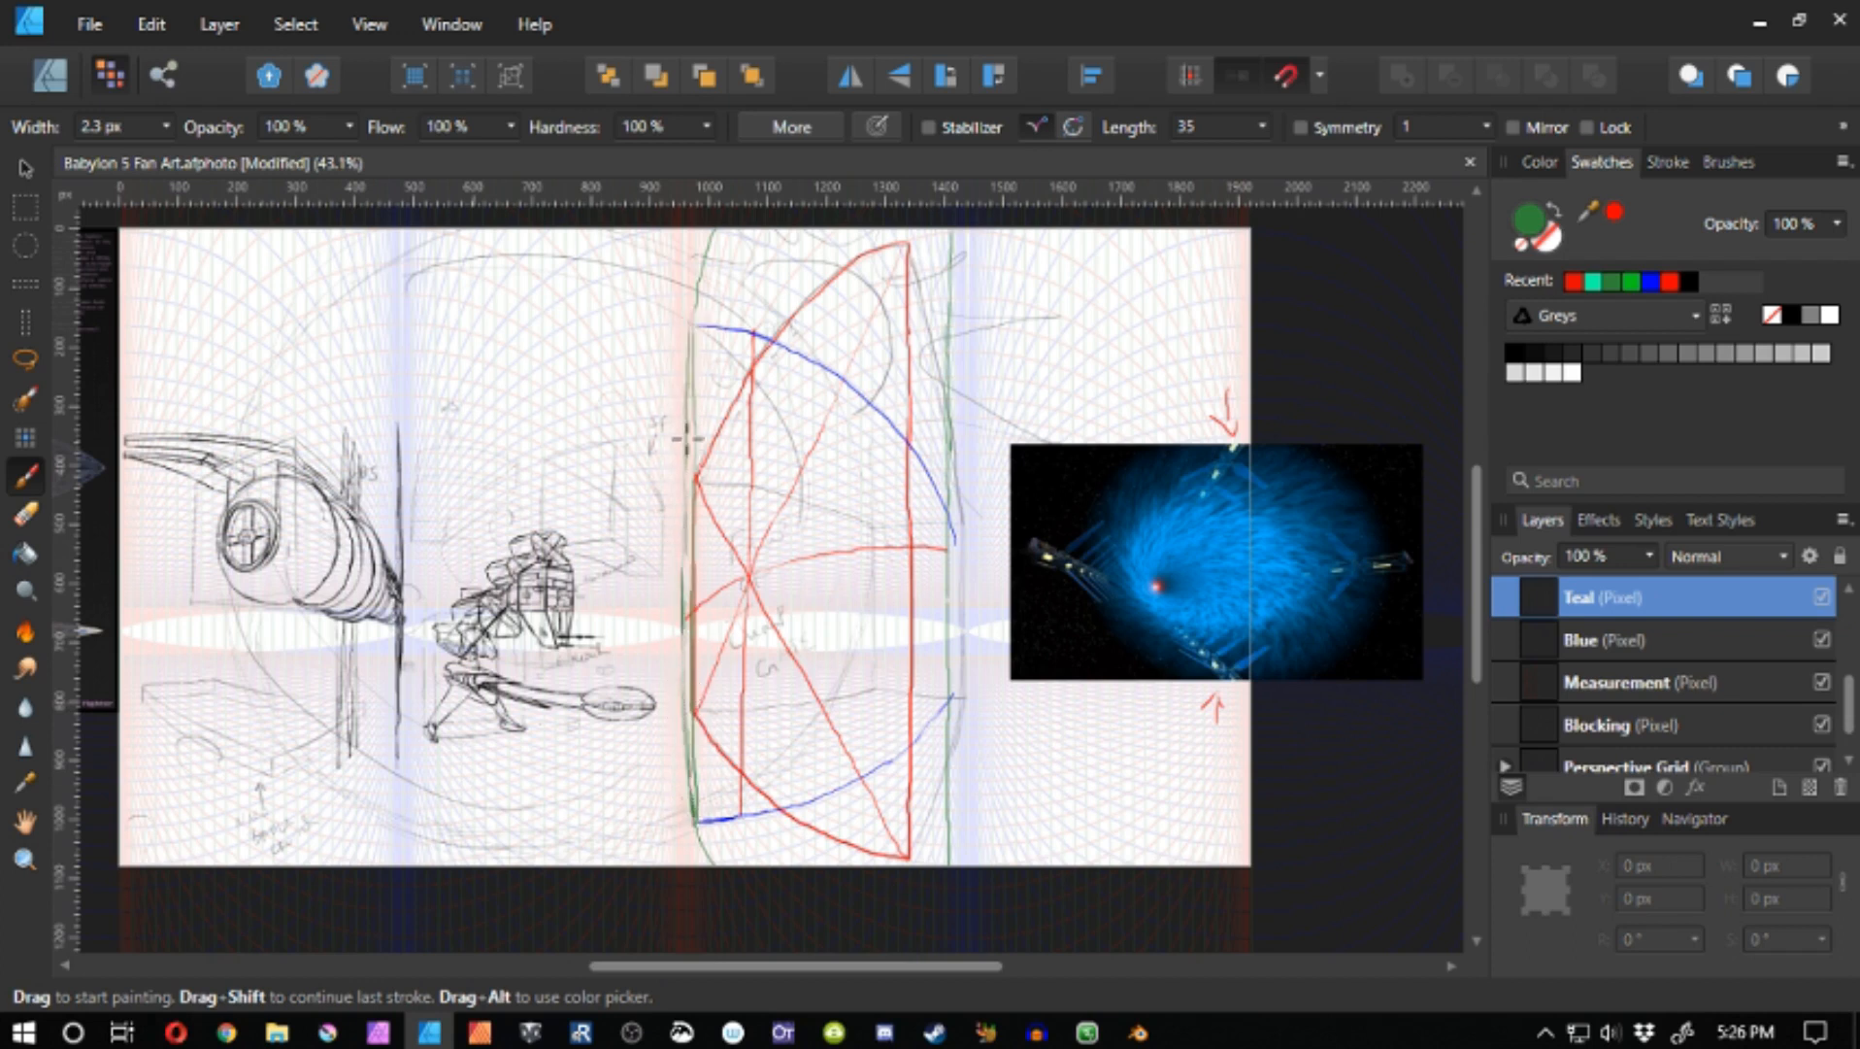
- On the Blue layer, draw a blue horizontal line along the horizon from the left green guide across the gate
key(z)
click(686, 439)
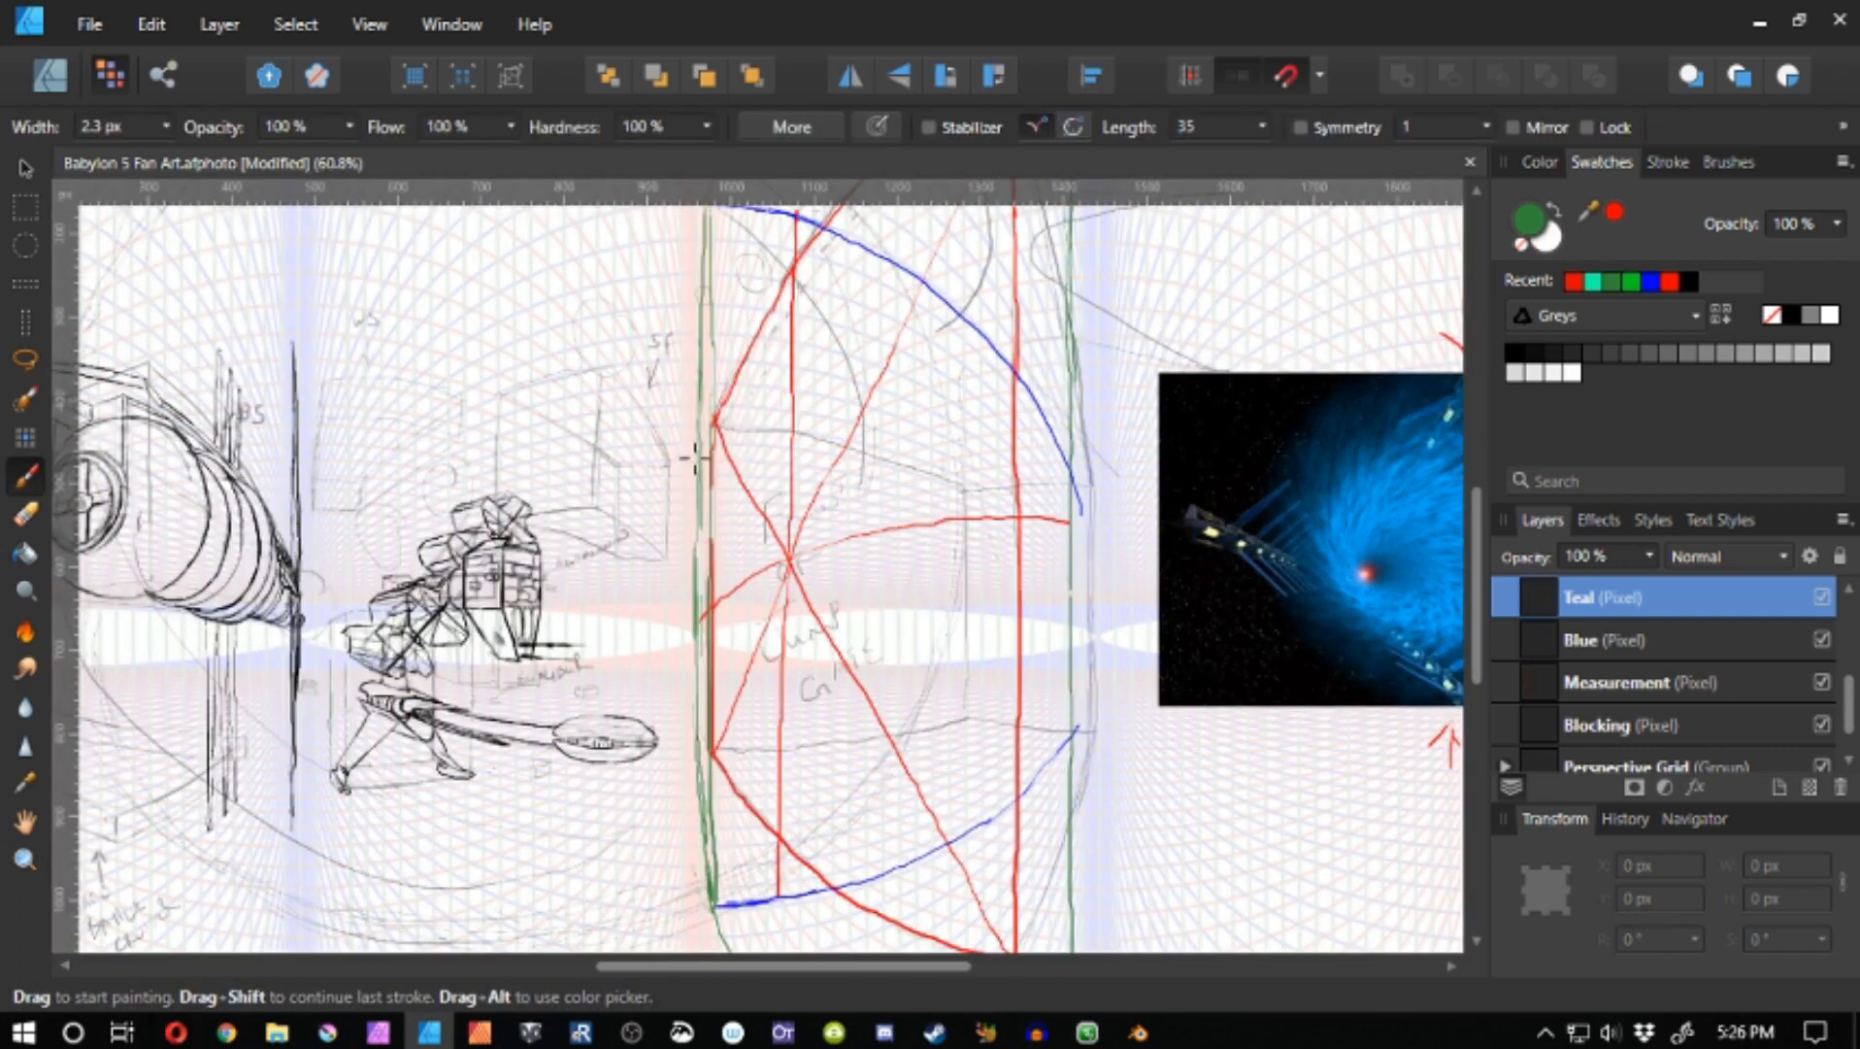
key(space)
drag(696, 457, 741, 526)
click(1597, 645)
click(1650, 281)
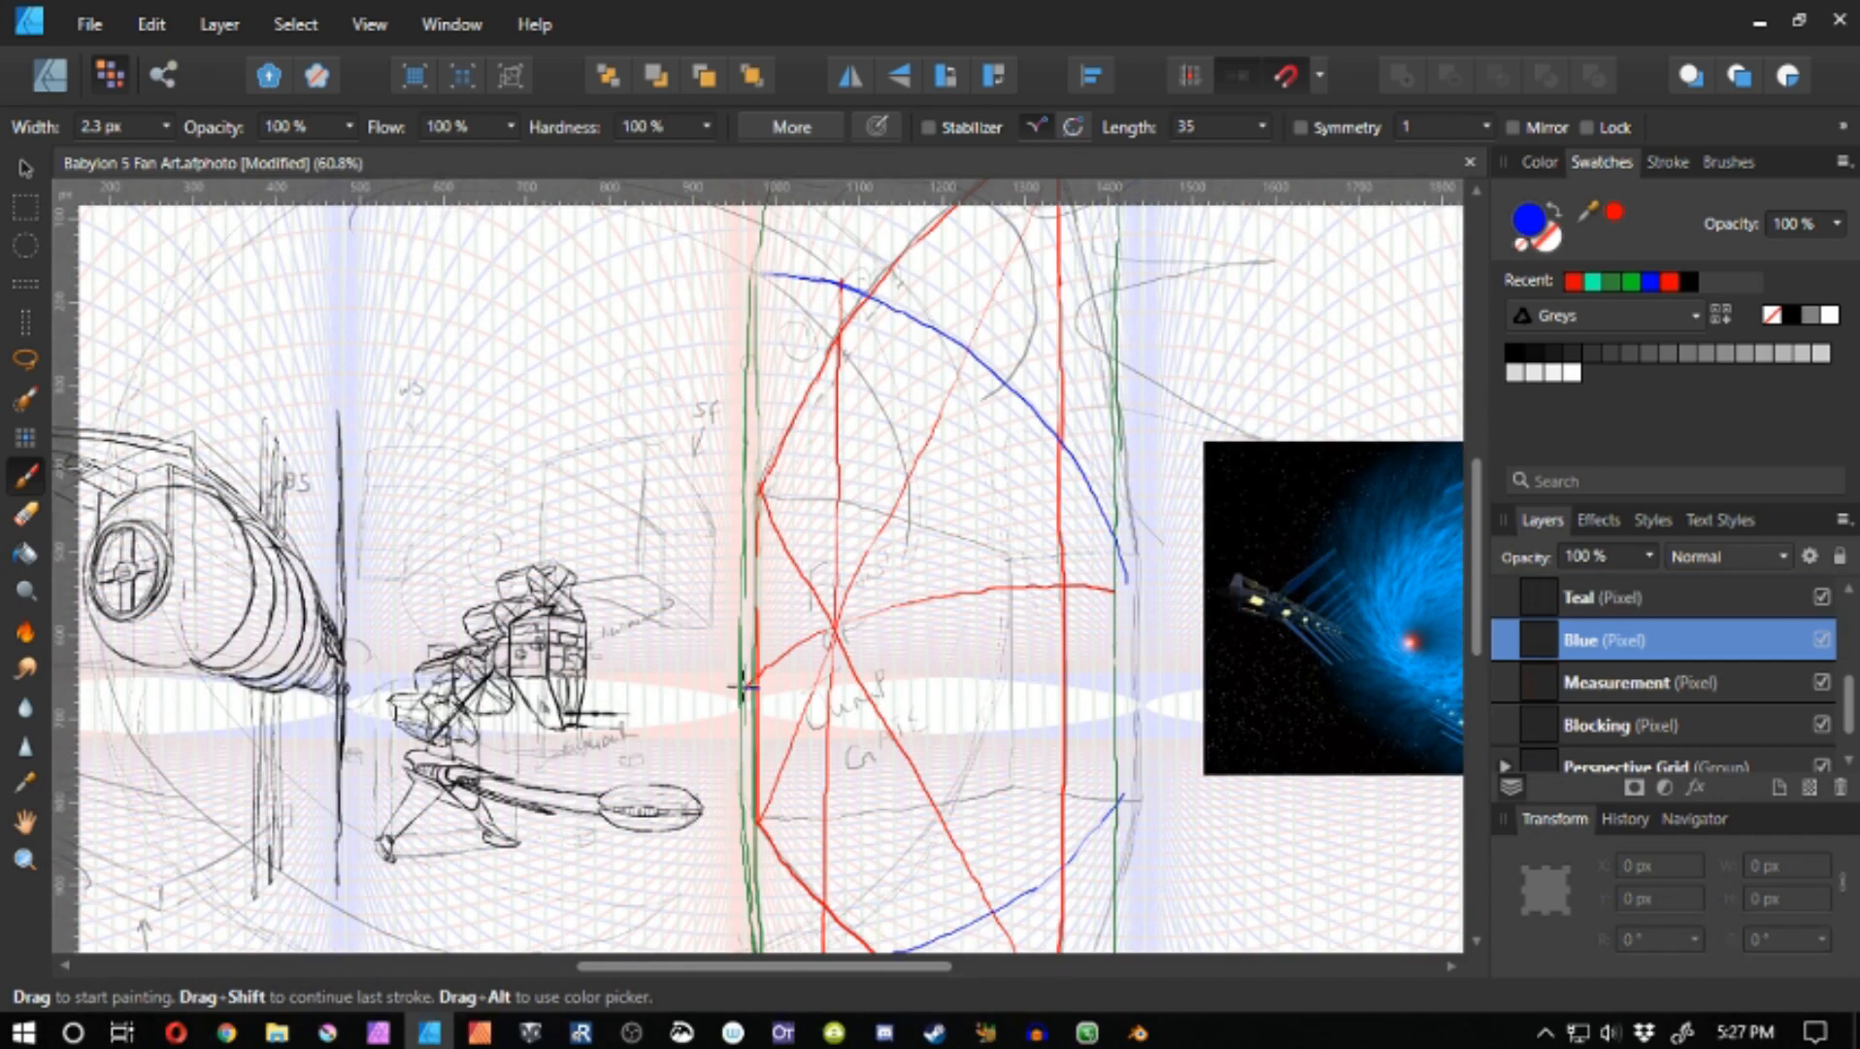
key(space)
drag(920, 733, 503, 694)
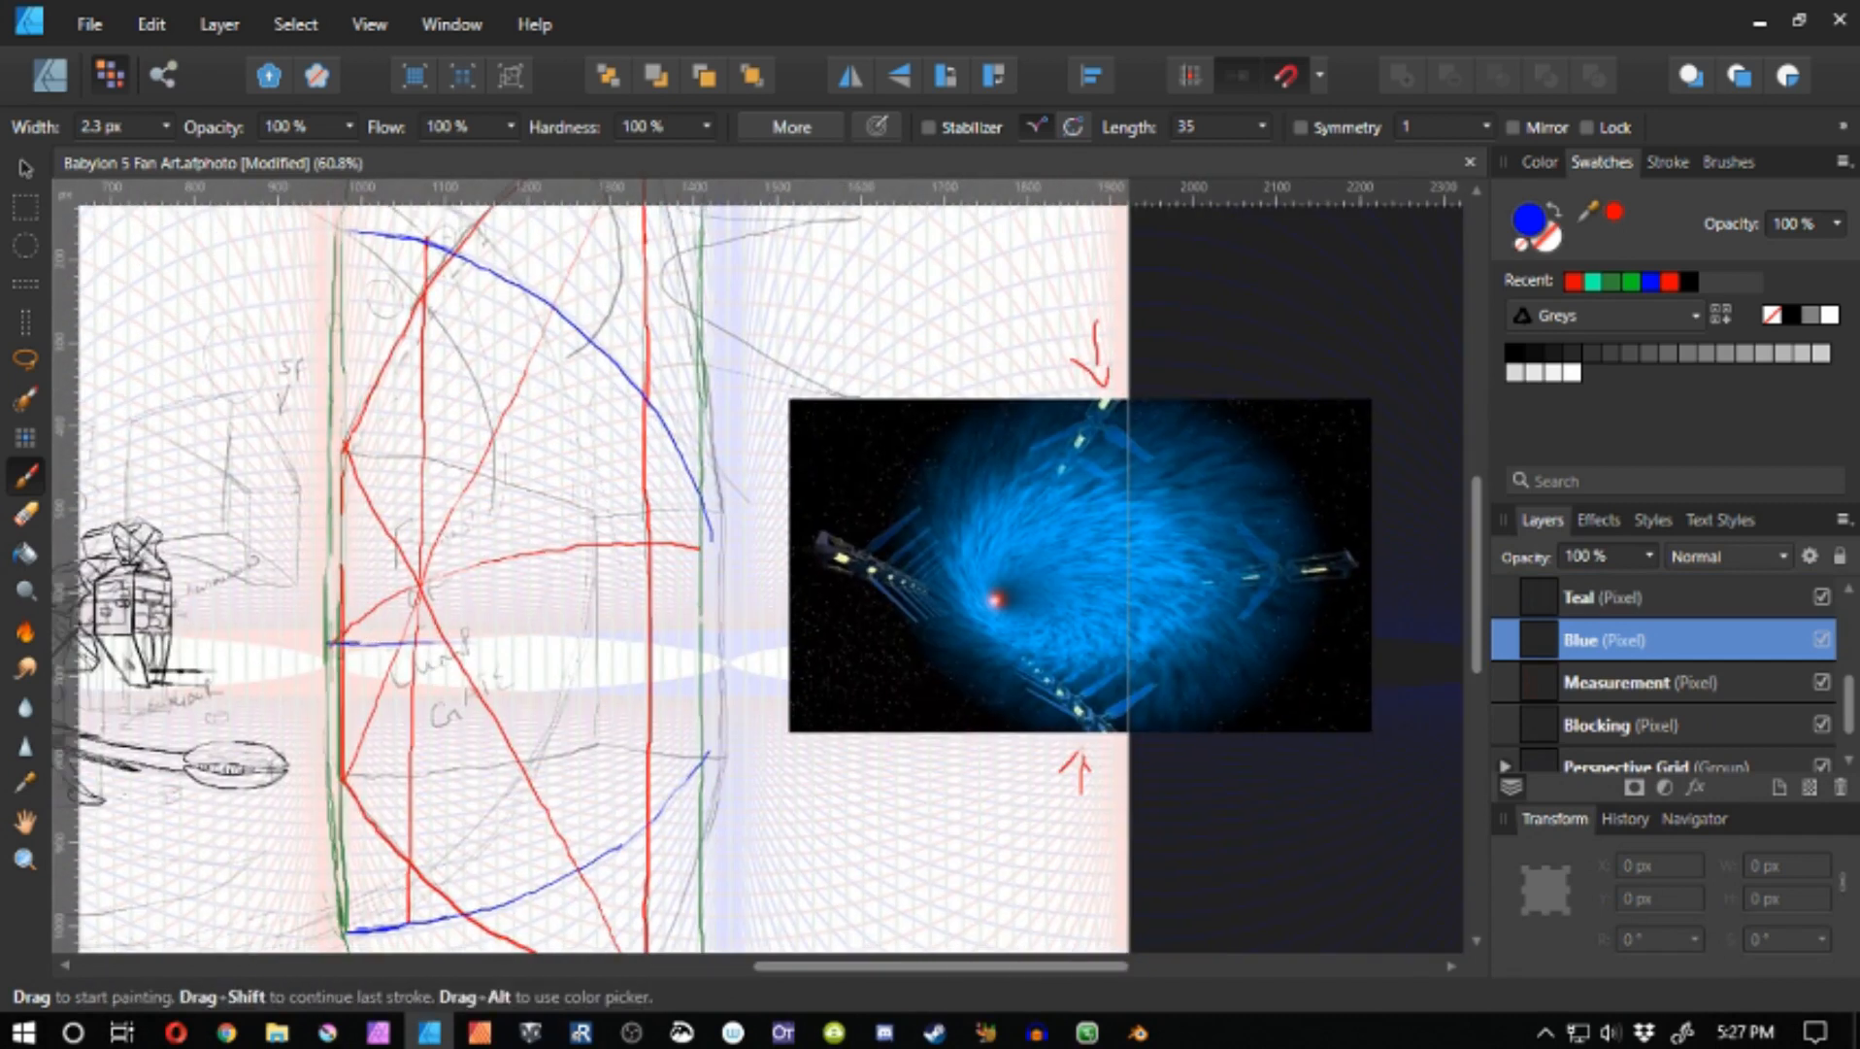
mouse_move(330, 642)
mouse_down()
mouse_move(580, 651)
mouse_move(408, 632)
mouse_move(677, 659)
mouse_move(660, 600)
mouse_move(743, 559)
mouse_move(780, 632)
mouse_up()
key(space)
- Draw a short blue curve from the red horizontal centre line's right end down to the horizon
key(e)
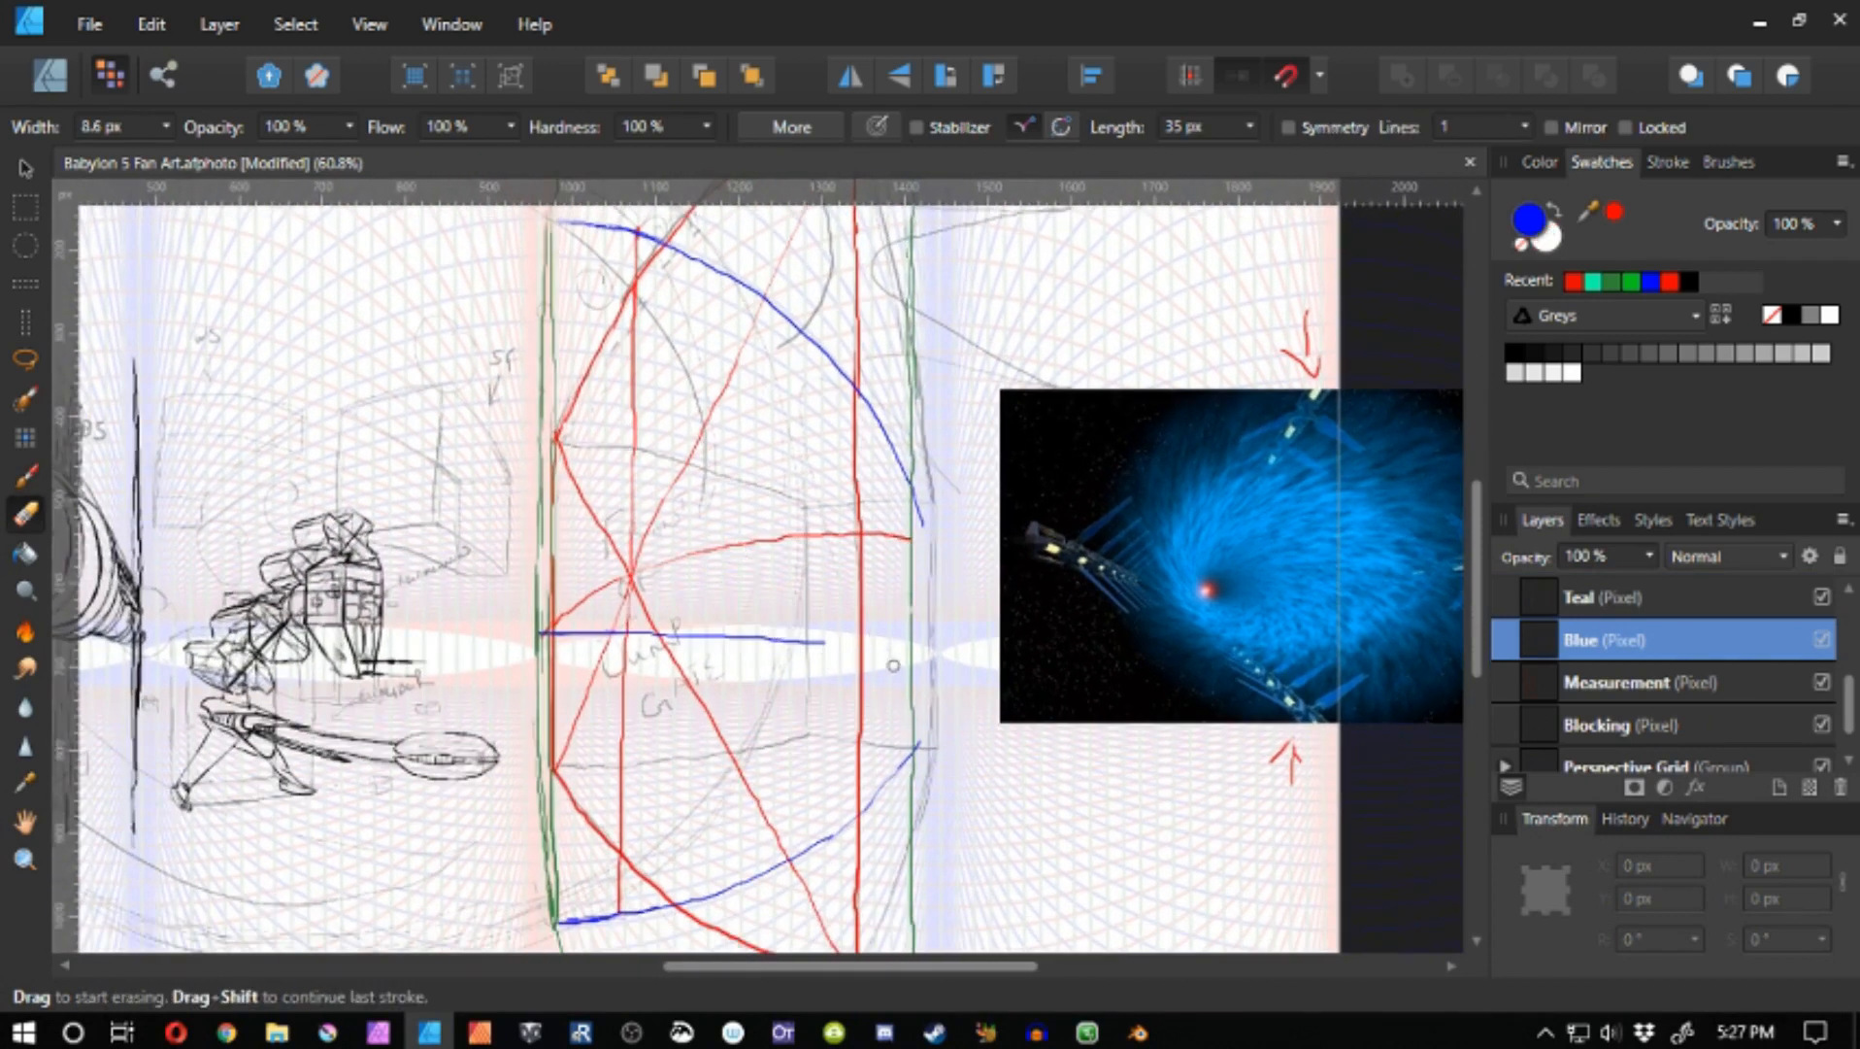
key(b)
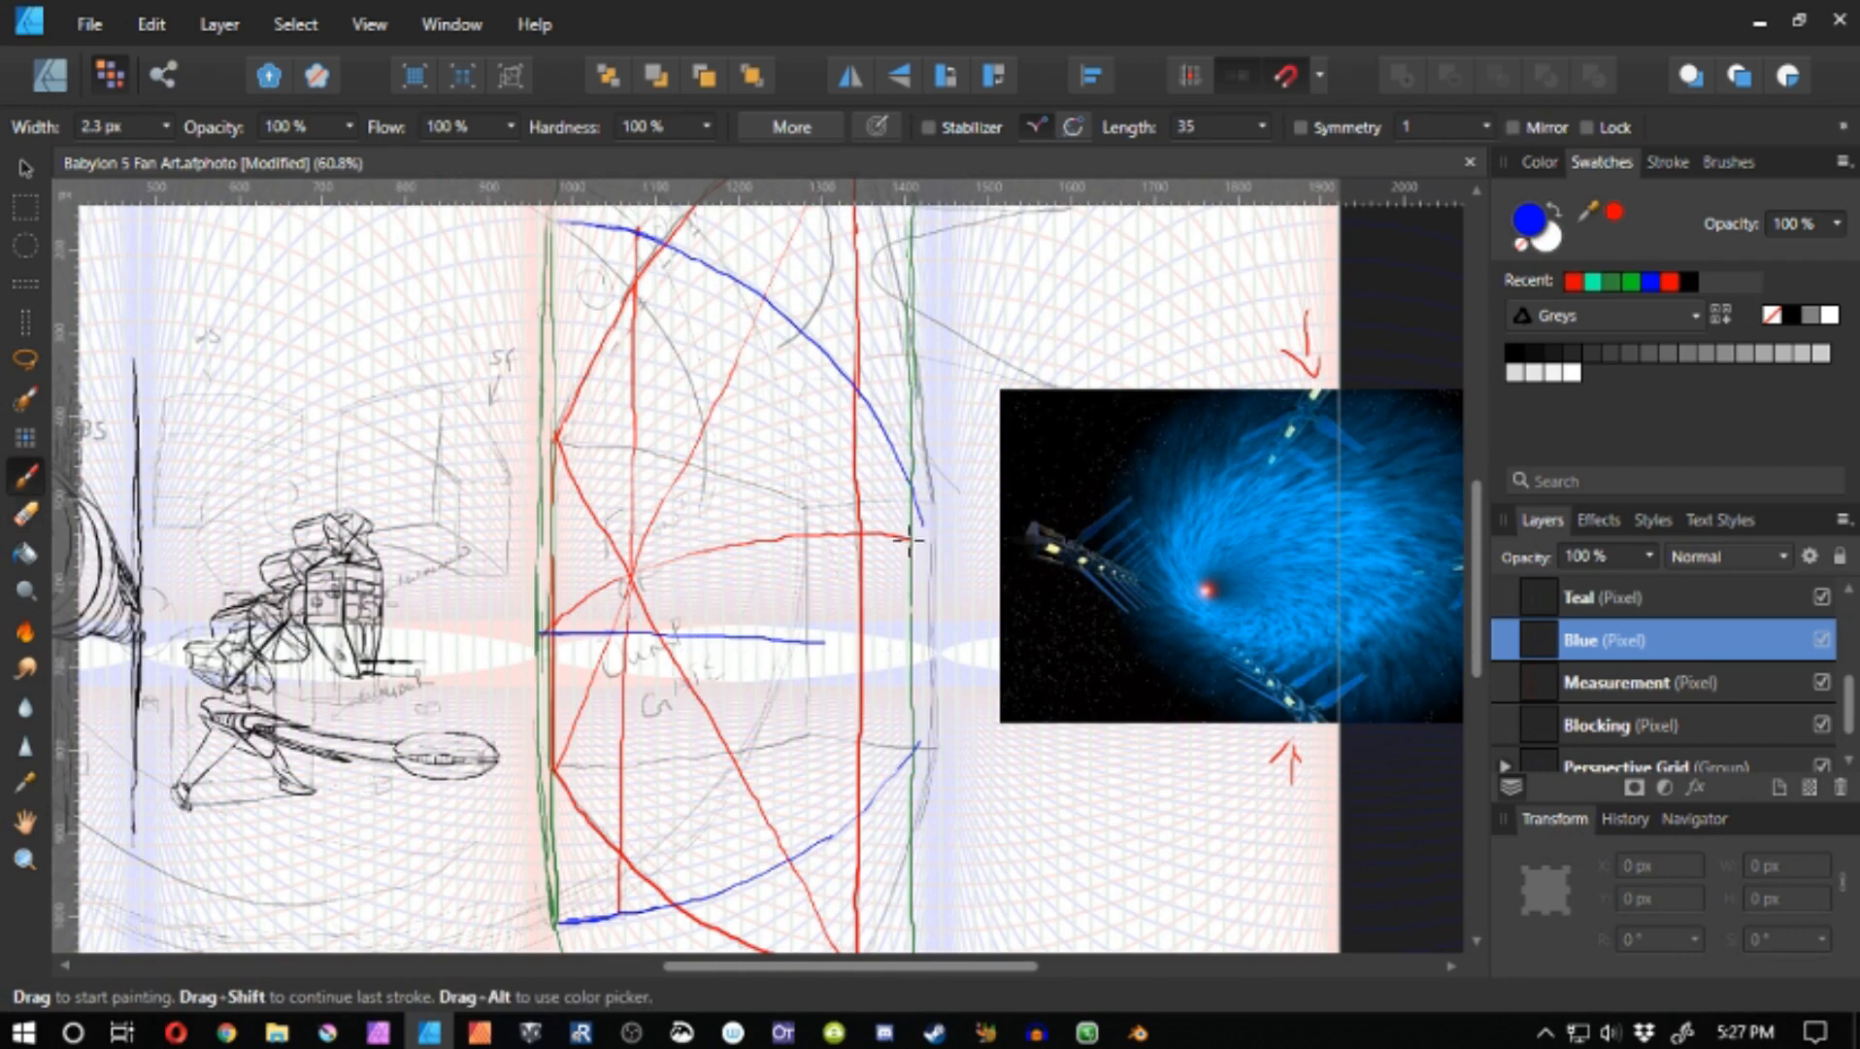
drag(910, 541, 901, 534)
key(ctrl+z)
drag(909, 532, 932, 649)
drag(835, 566, 982, 614)
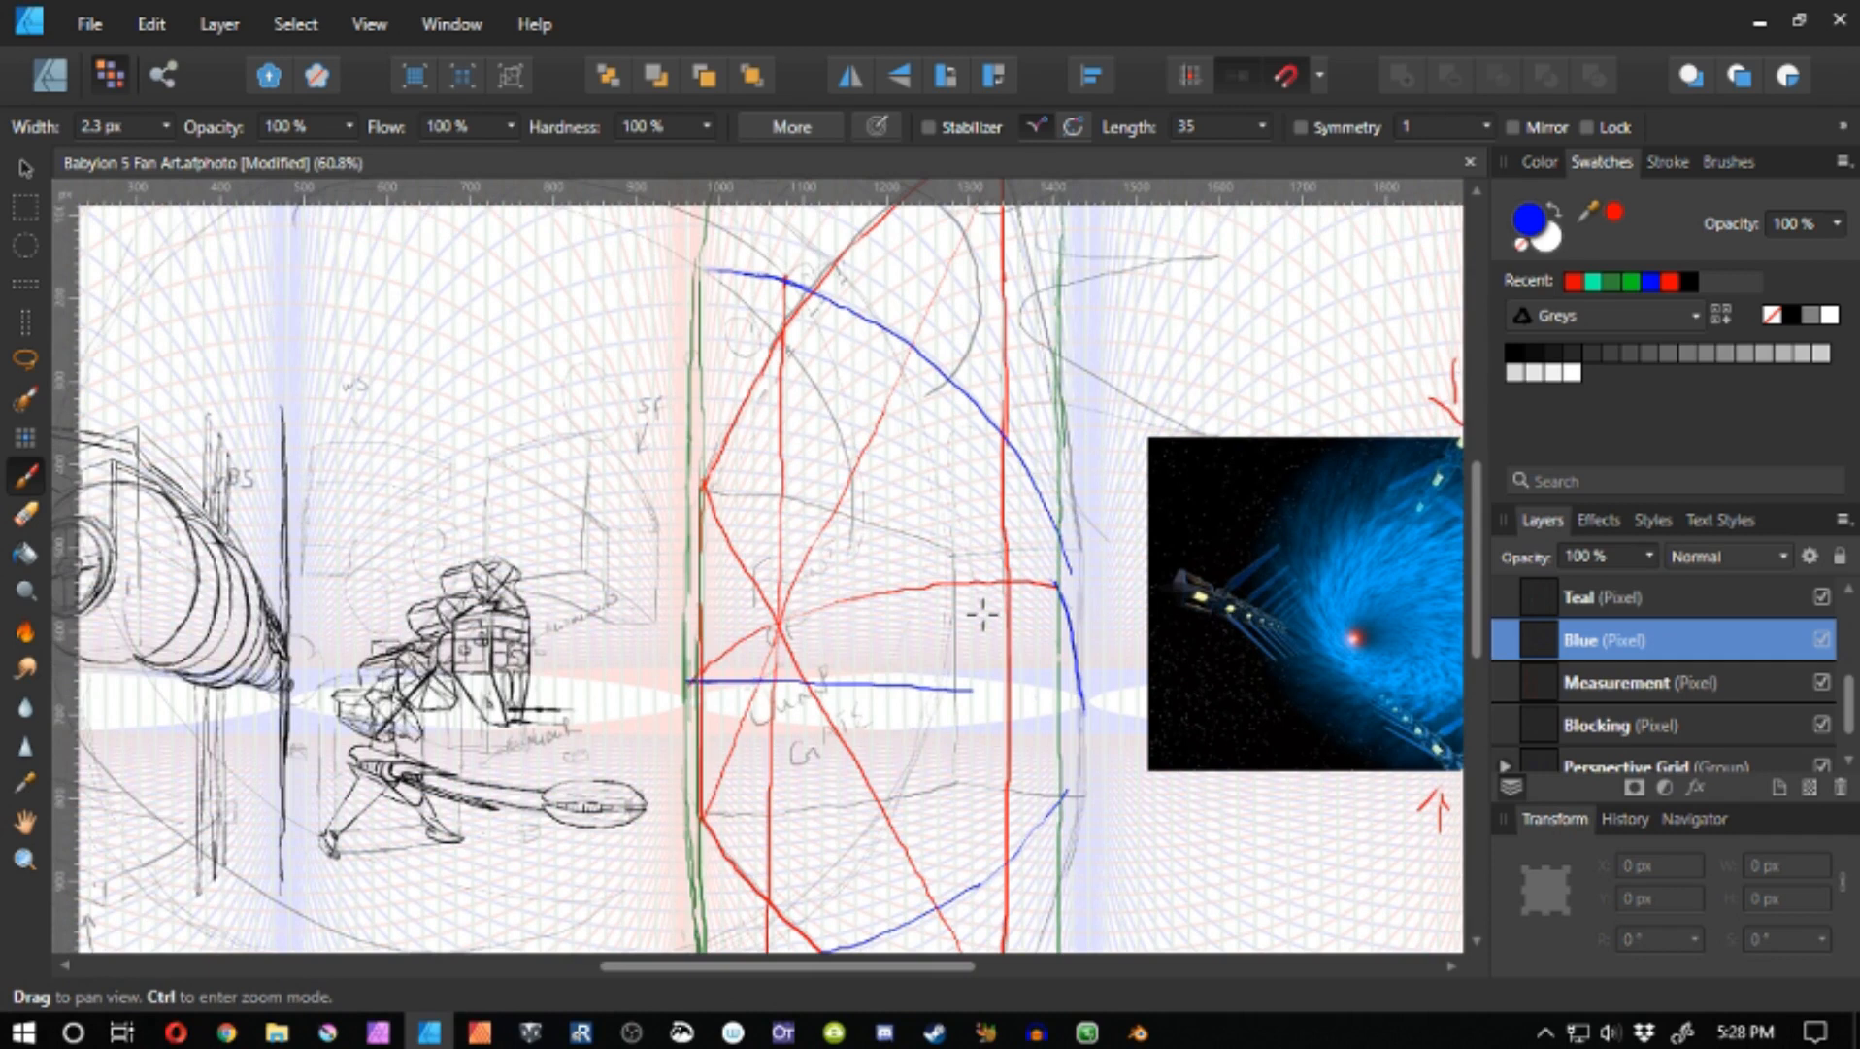
- Erase the two red arrow marks above and below the reference picture on the Measurement layer
drag(1195, 557, 980, 584)
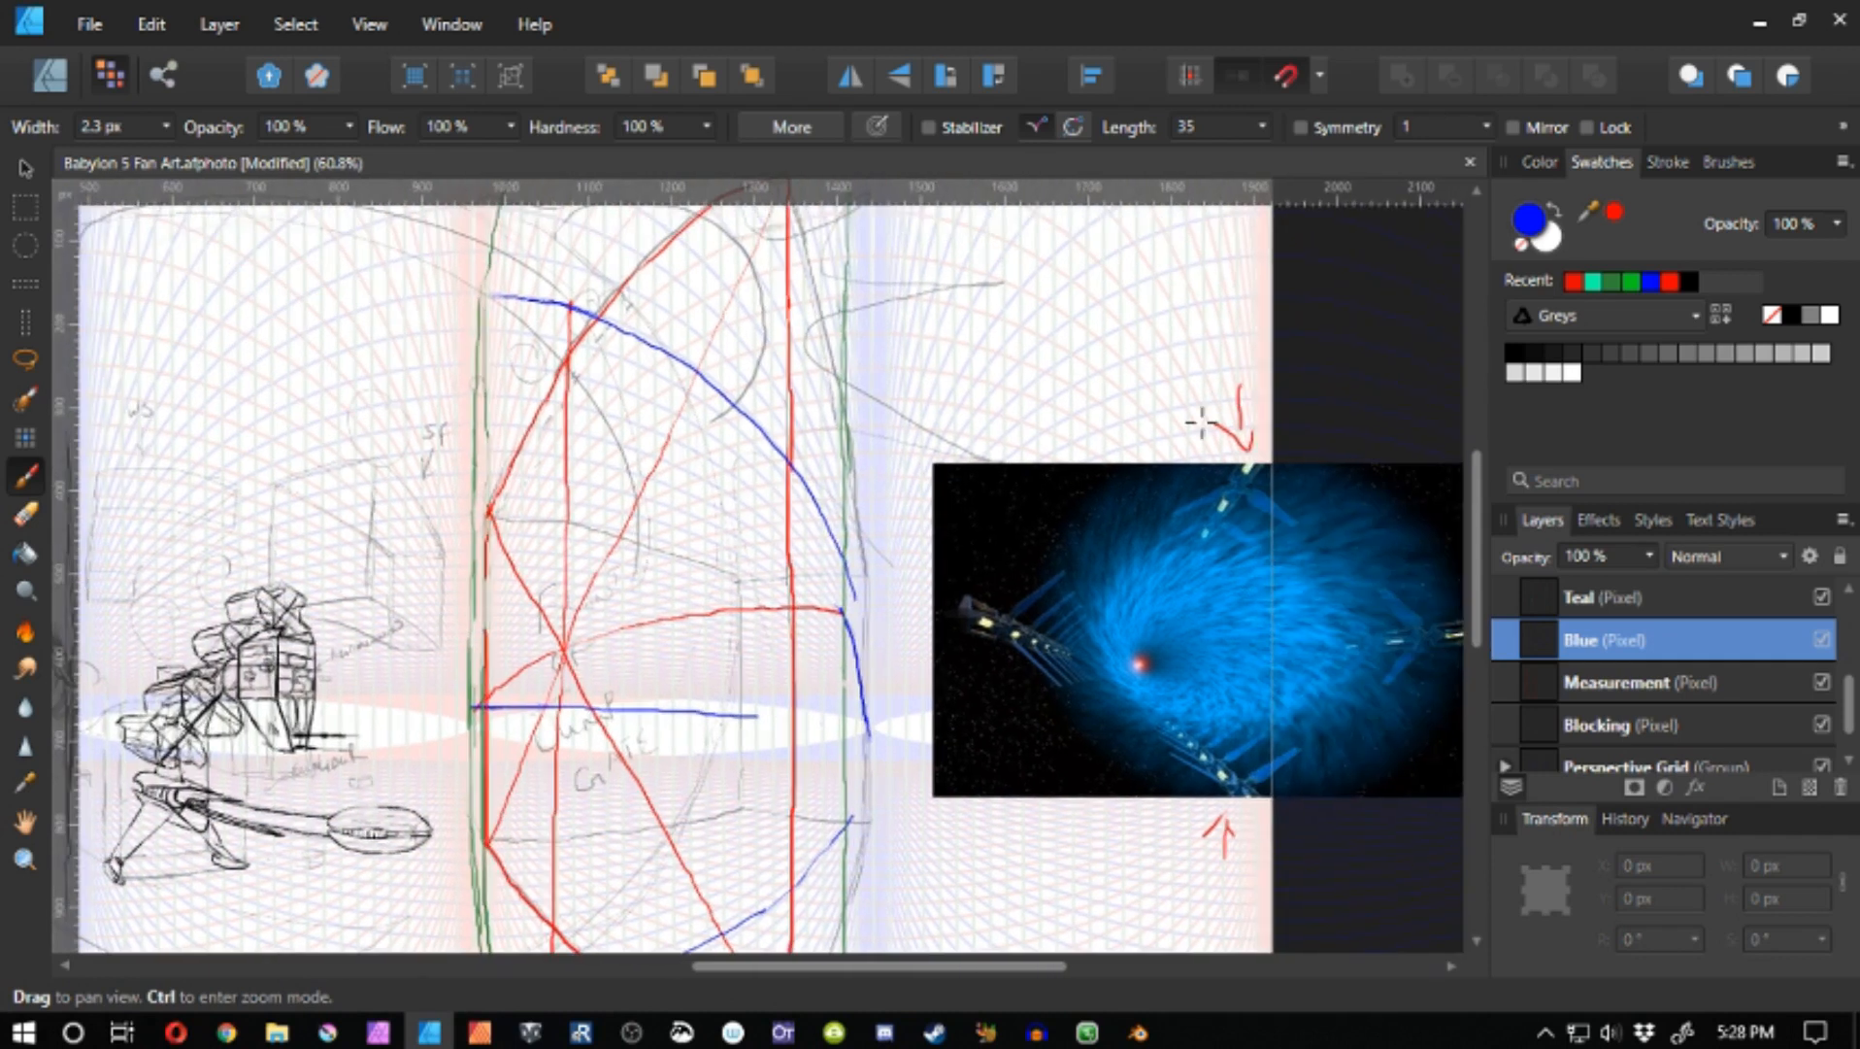
key(e)
click(1641, 683)
drag(1217, 425, 1213, 405)
drag(1216, 862, 1230, 840)
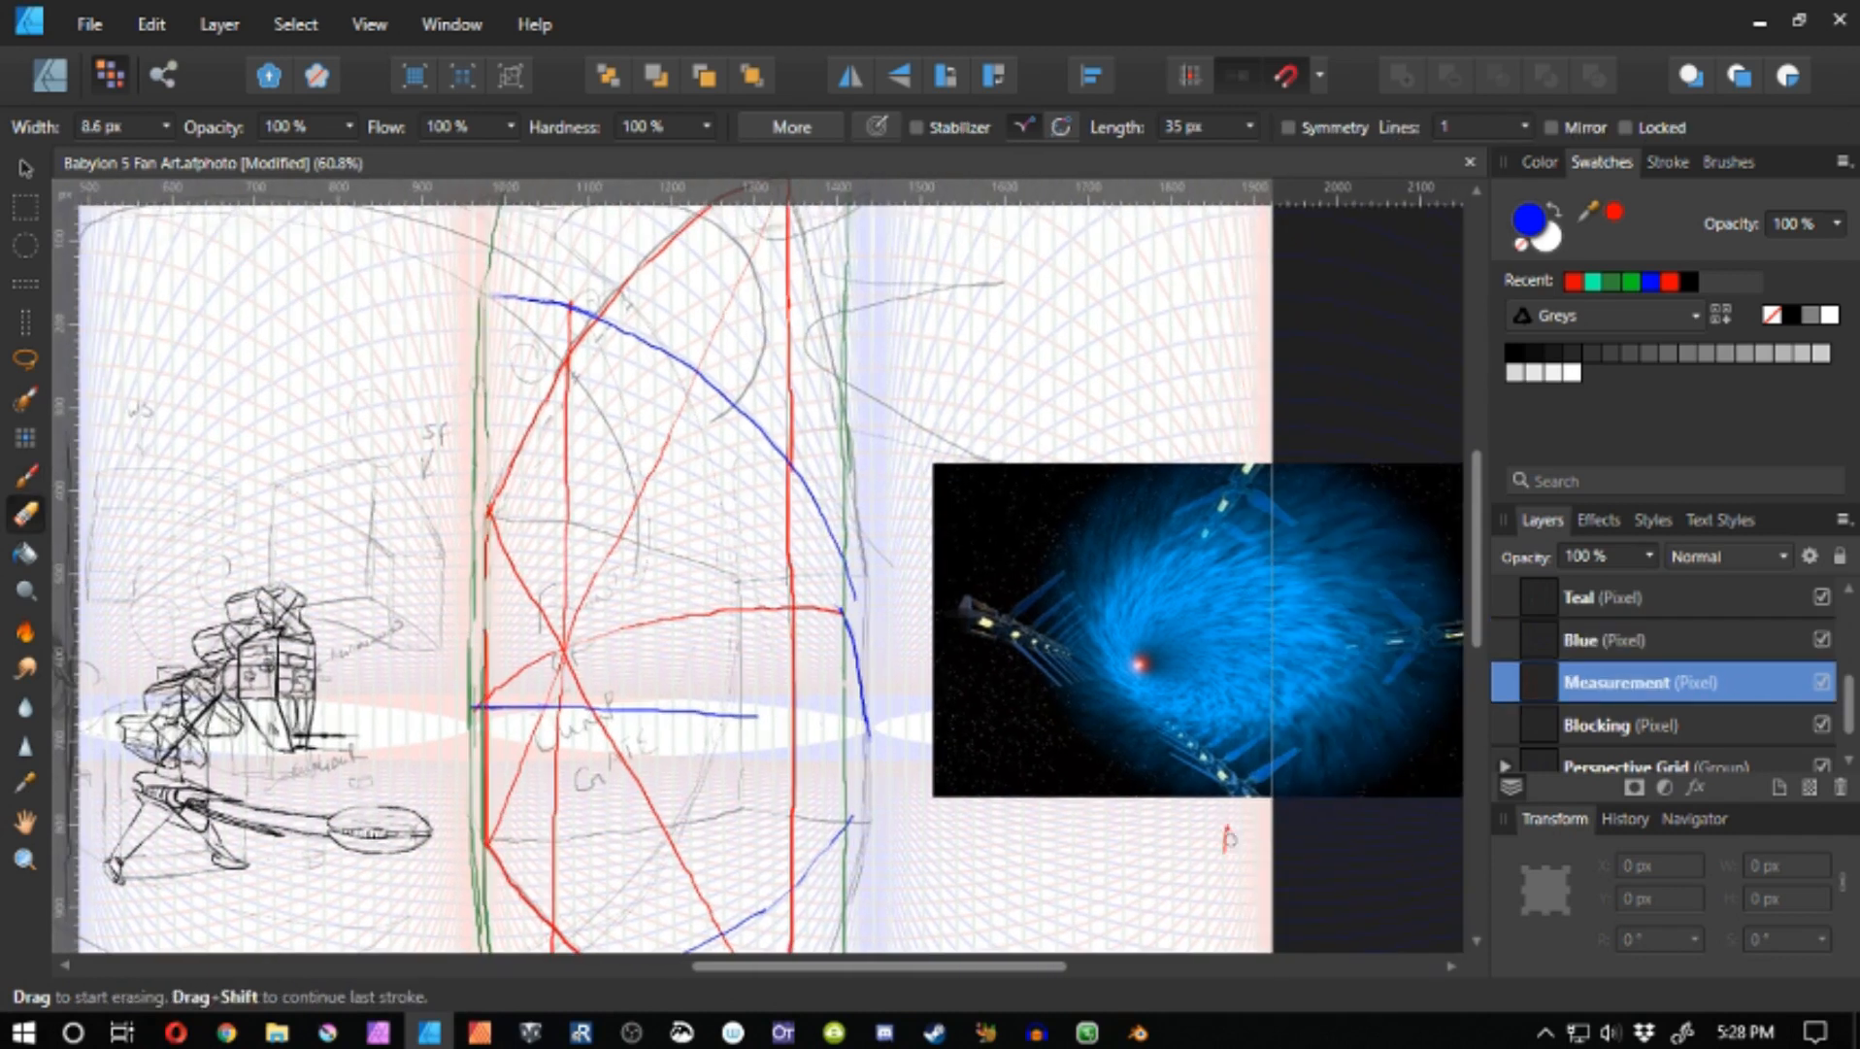
- On the Teal layer, lasso around the whole jump gate, delete the green guide lines inside it and clear the selection
click(1597, 582)
key(l)
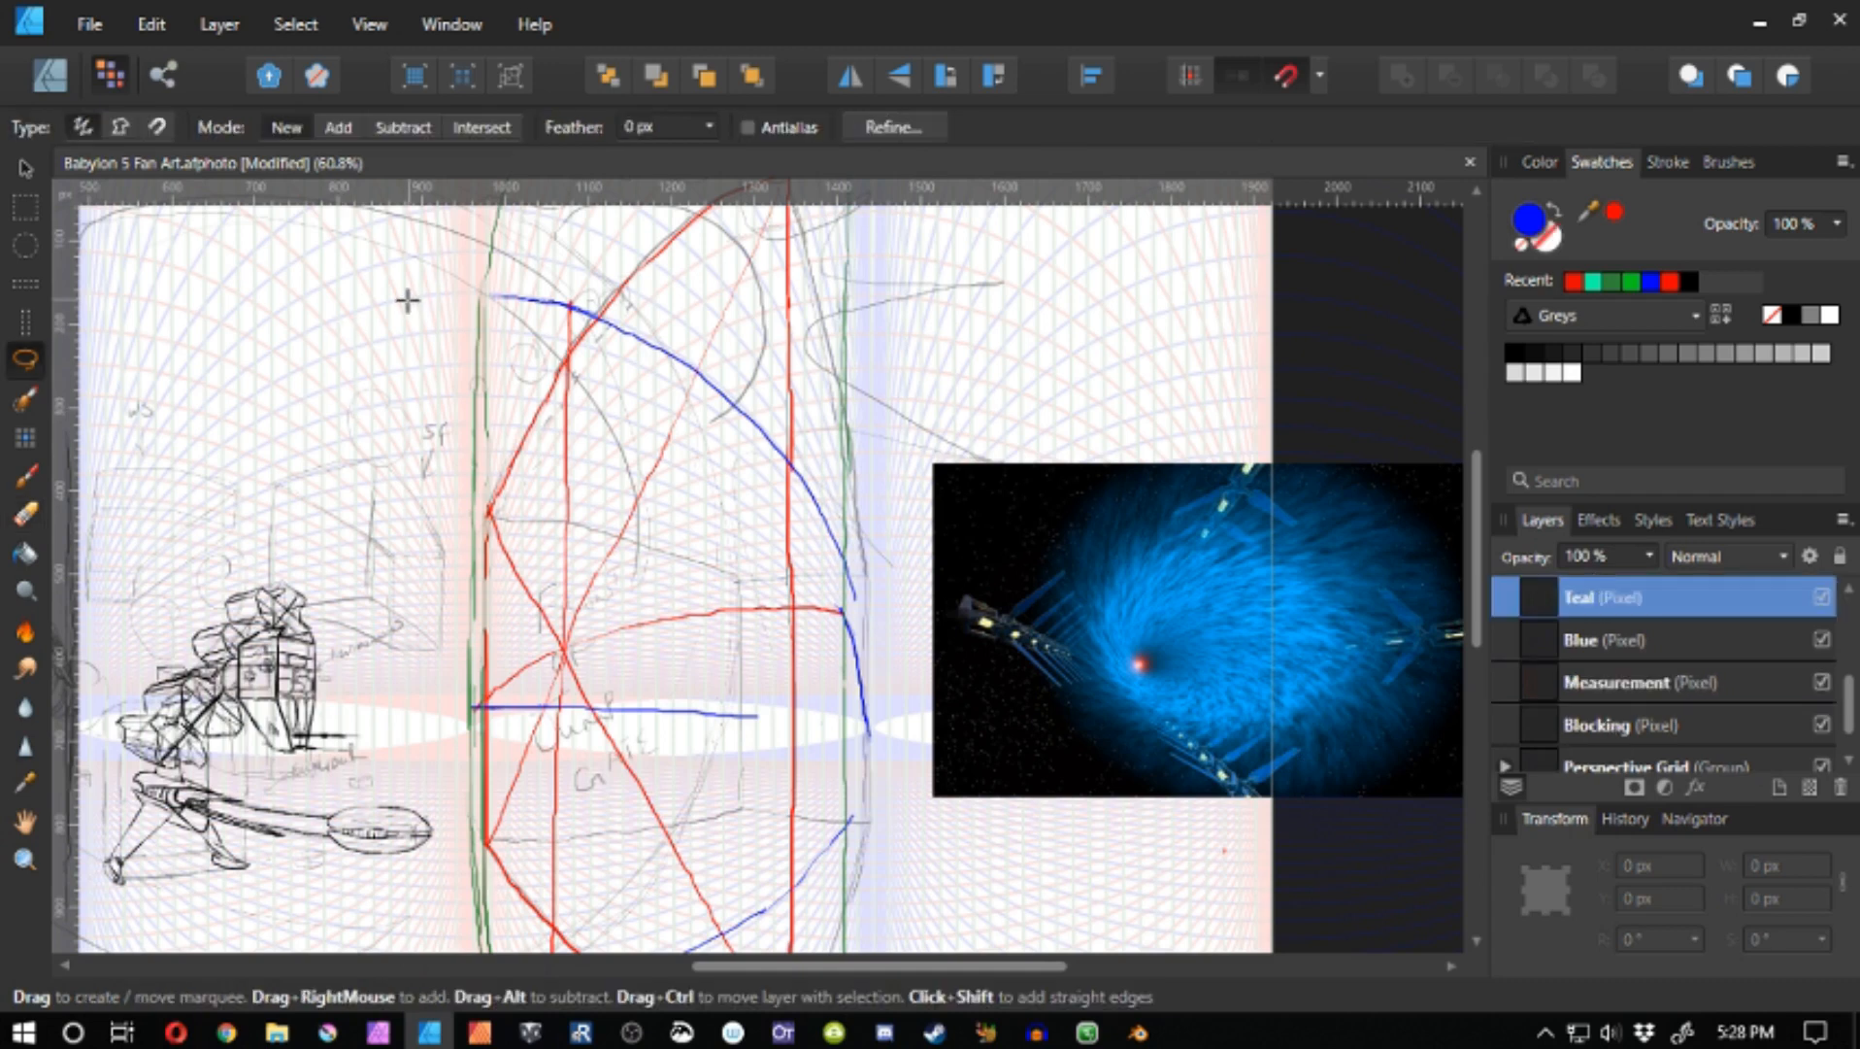
mouse_move(436, 342)
mouse_down()
mouse_move(436, 278)
mouse_move(873, 146)
mouse_move(898, 963)
mouse_up()
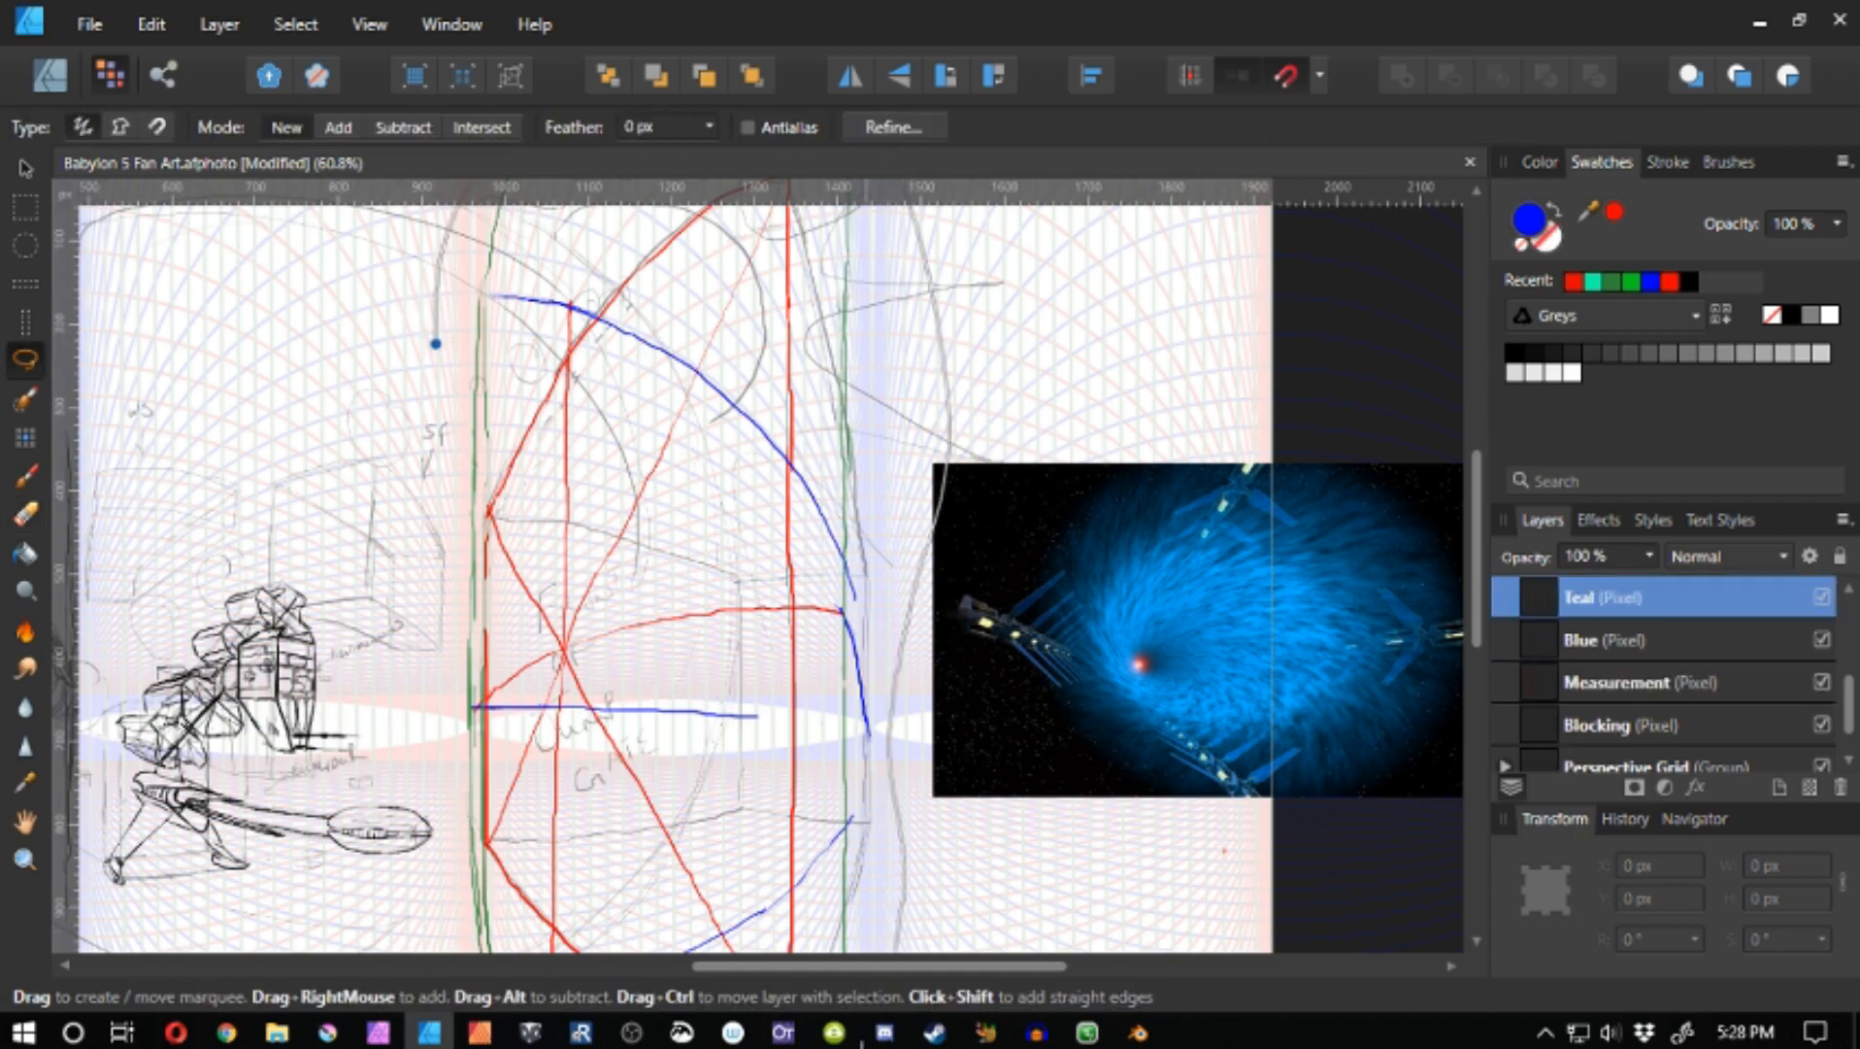
drag(404, 927, 403, 610)
key(space)
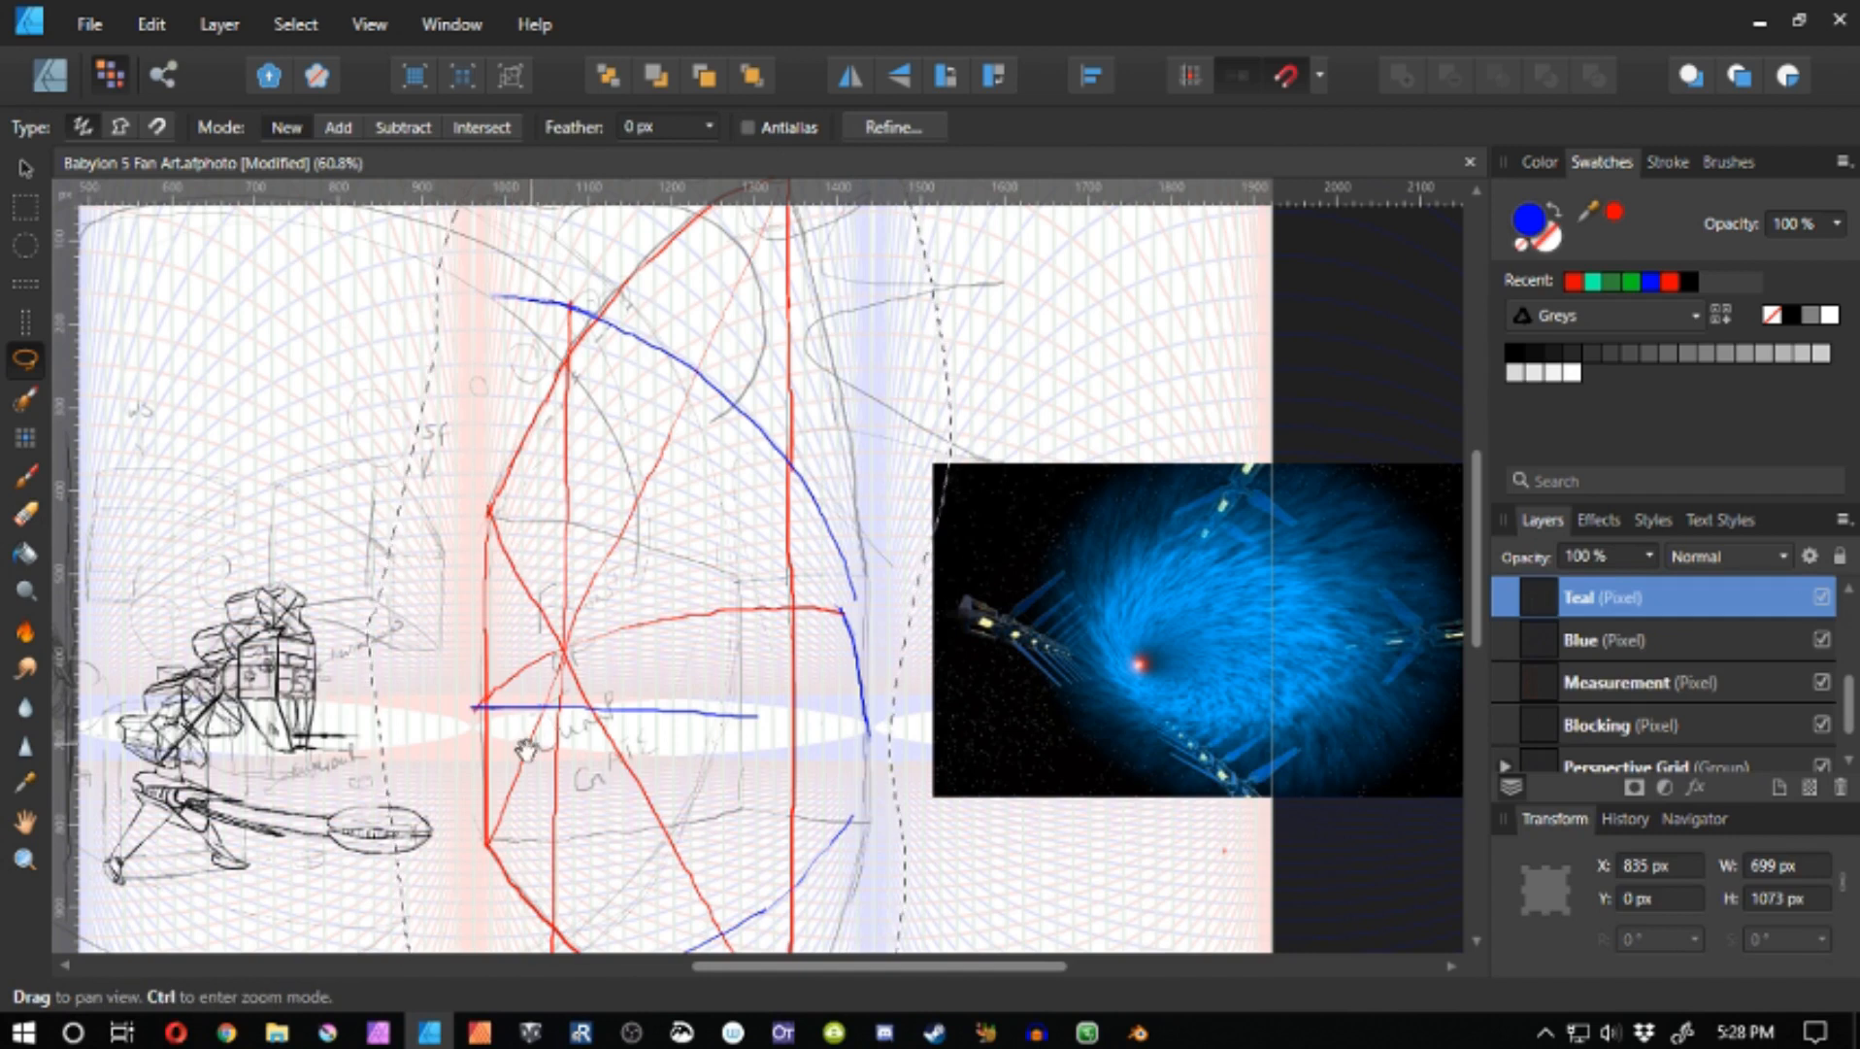
drag(523, 751, 574, 554)
key(ctrl+d)
- On the Blue layer, extend the short blue curve upward past the right end of the red centre line
key(space)
drag(524, 698, 523, 940)
key(b)
click(1574, 636)
mouse_move(901, 606)
mouse_down()
mouse_move(932, 660)
mouse_move(1039, 710)
mouse_up()
key(space)
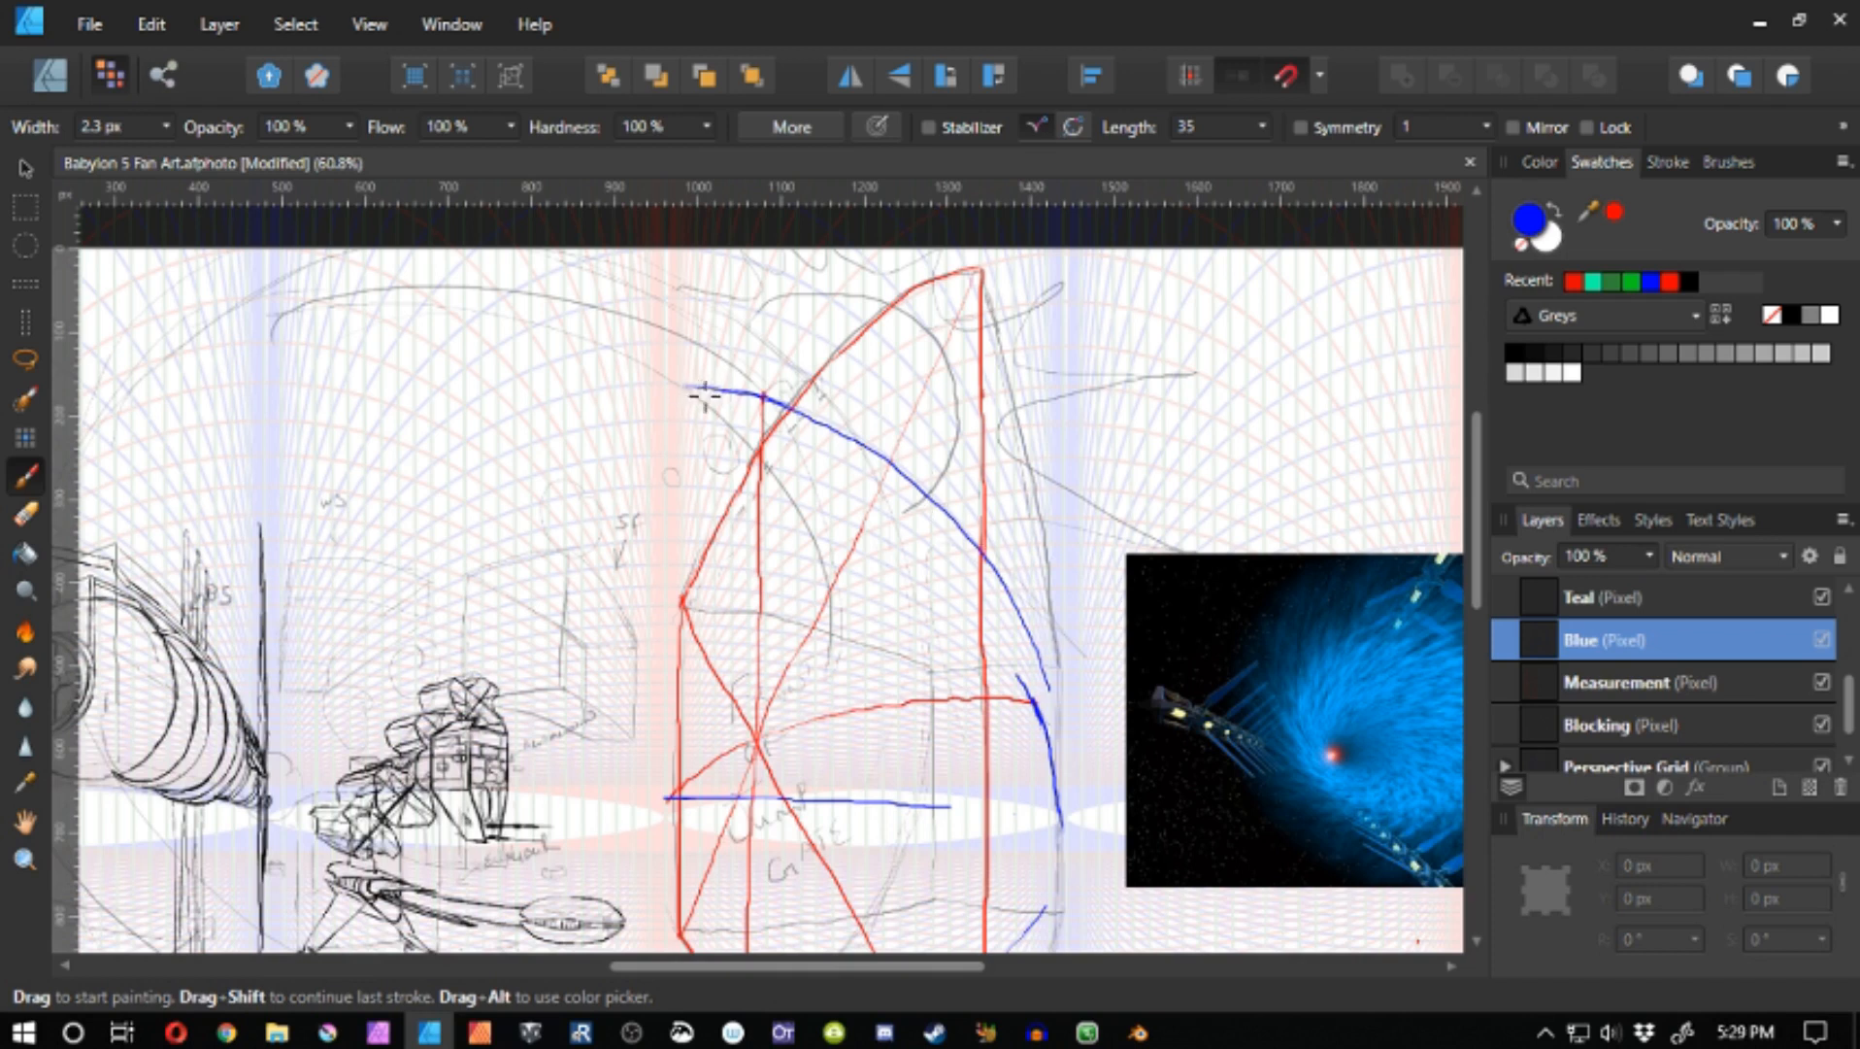
- Try to draw a small crossed square at the upper blue curve's left end, and undo those strokes
key(space)
drag(686, 388, 666, 577)
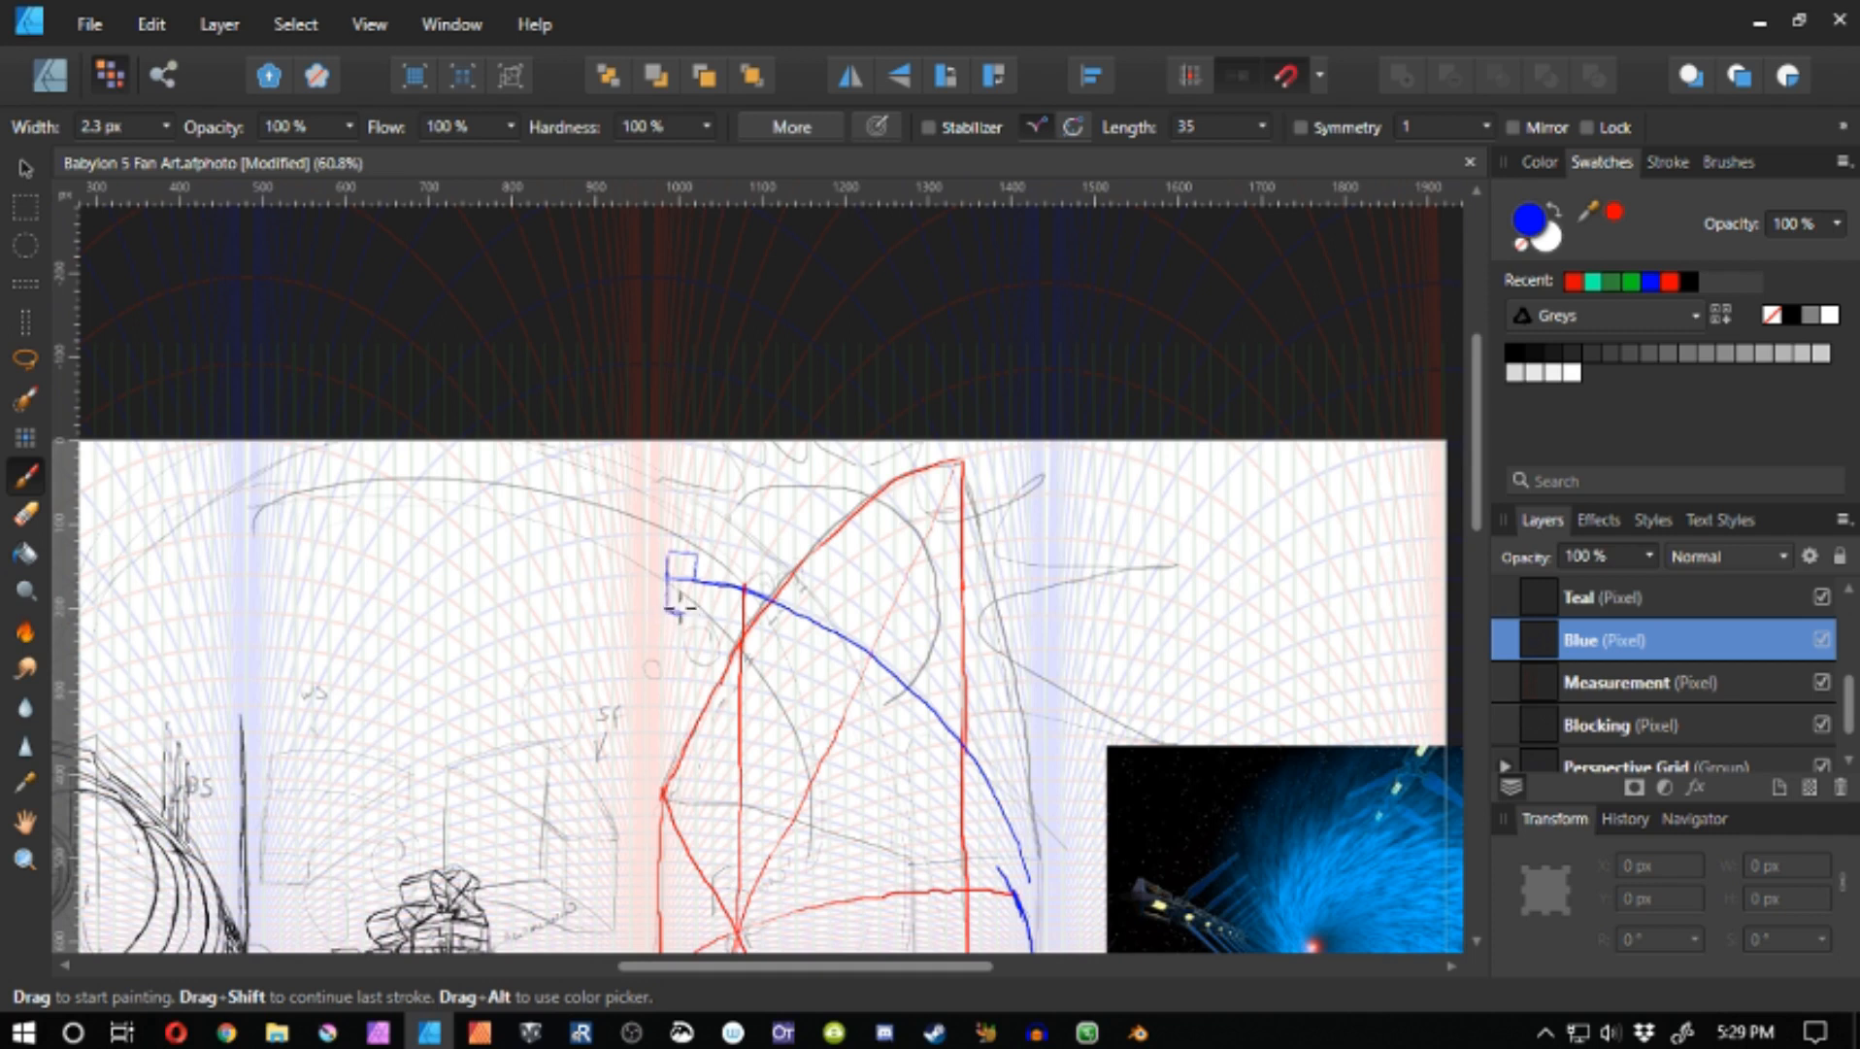
key(z)
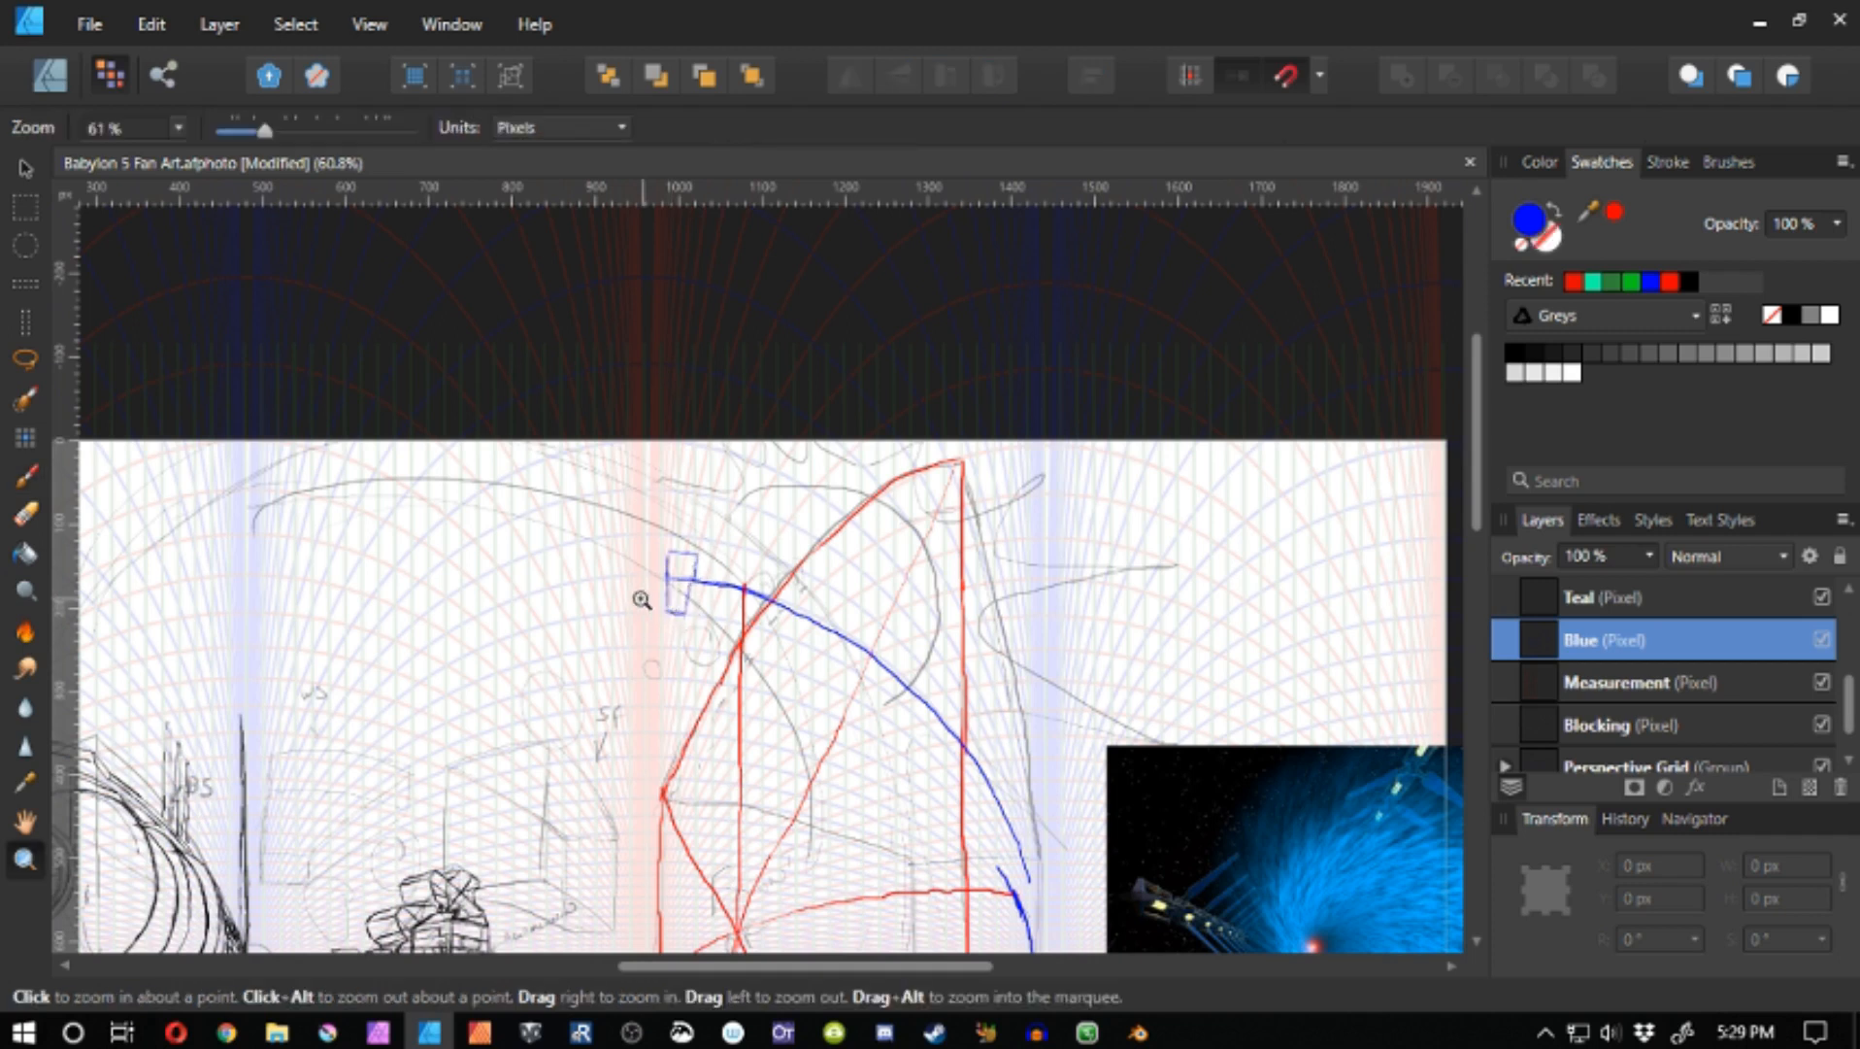
click(644, 594)
key(b)
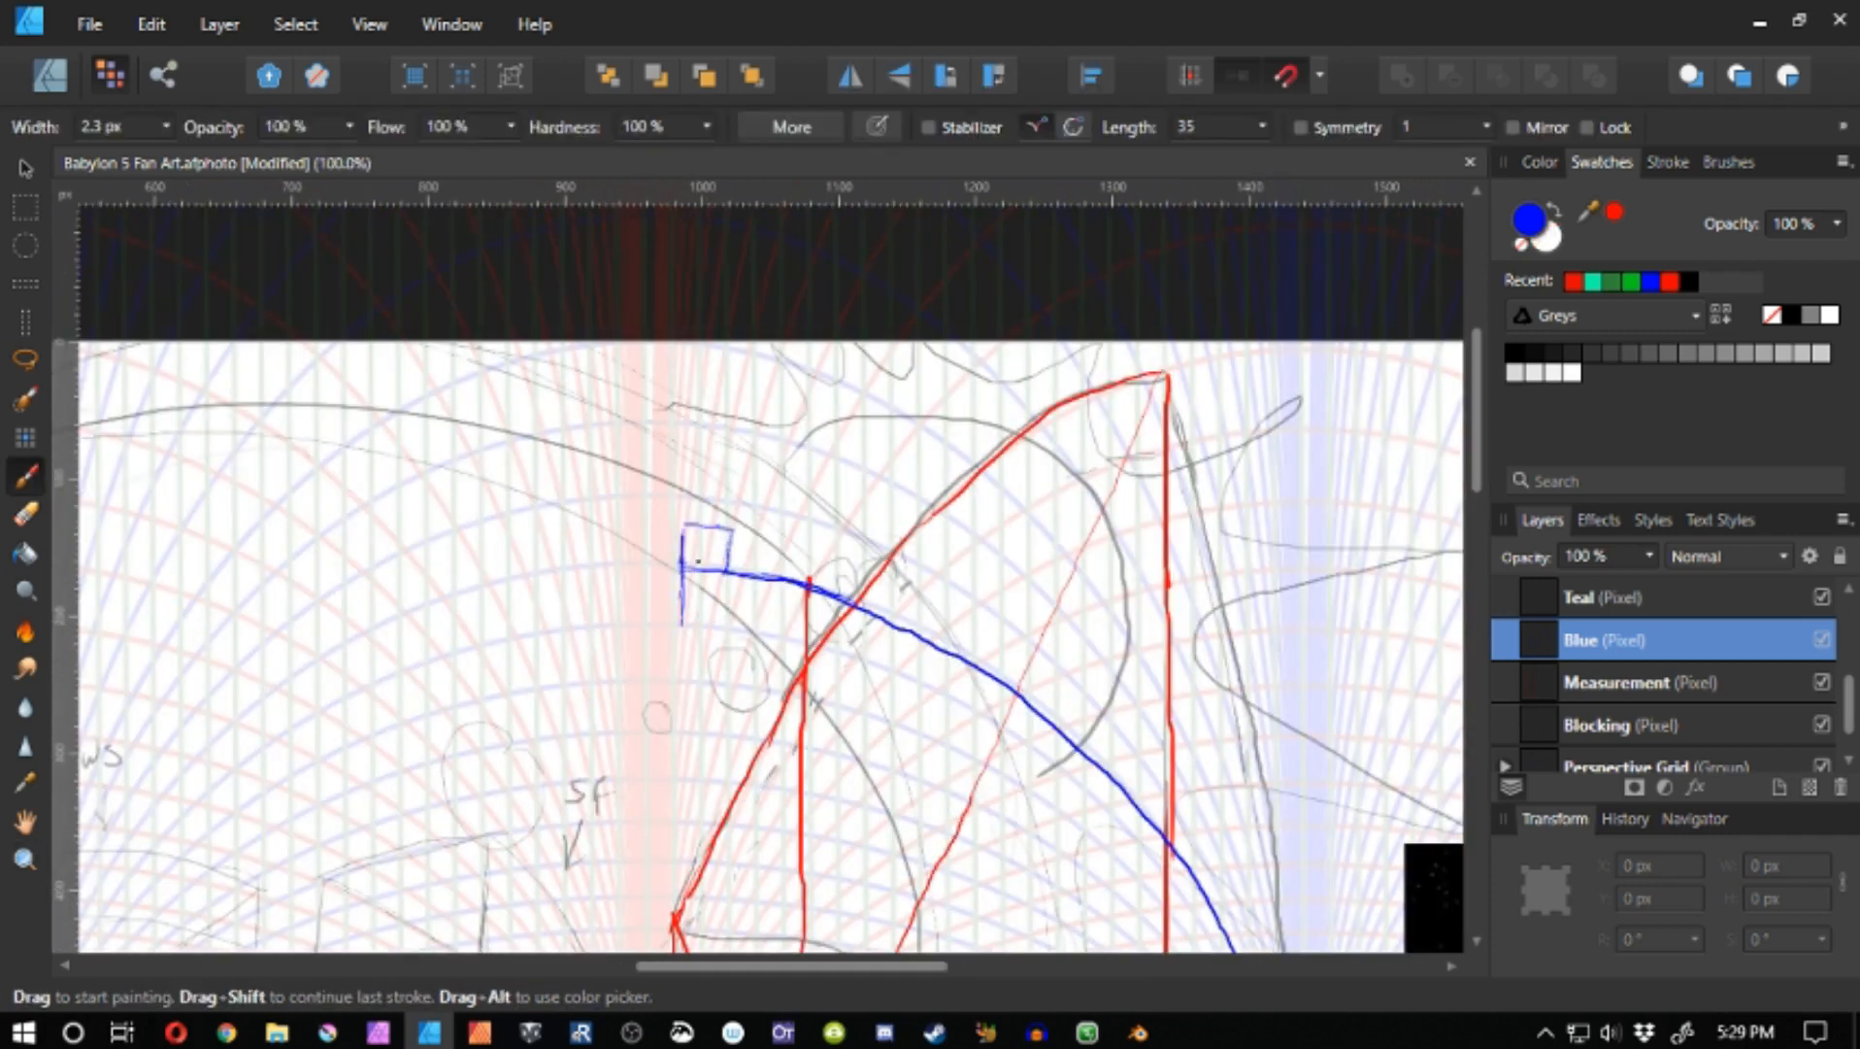
drag(731, 531, 712, 633)
mouse_move(682, 520)
mouse_down()
mouse_move(678, 575)
mouse_move(726, 572)
mouse_move(736, 520)
mouse_move(676, 524)
mouse_up()
key(ctrl+z)
key(ctrl+z)
mouse_move(686, 528)
mouse_down()
mouse_move(725, 570)
mouse_move(686, 568)
mouse_move(705, 576)
mouse_up()
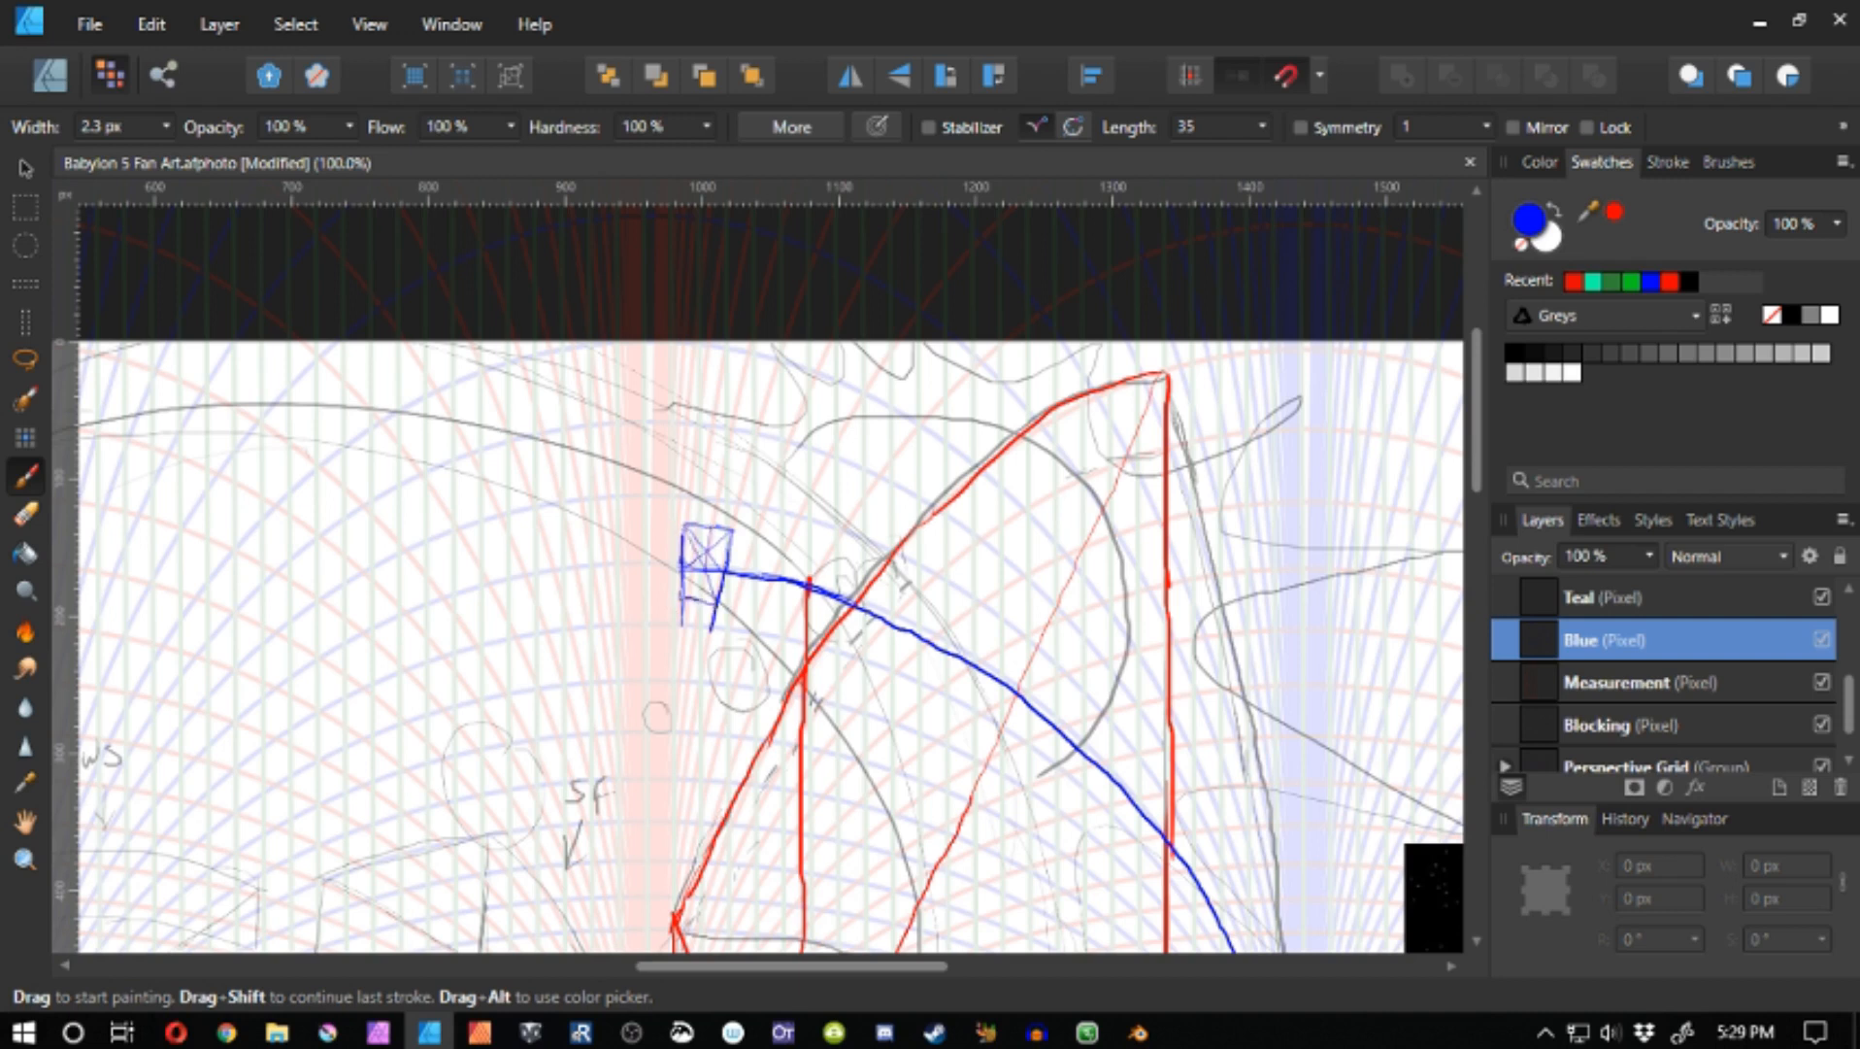
key(ctrl+z)
key(ctrl+z)
key(ctrl+z)
key(ctrl+z)
key(ctrl+z)
key(ctrl+z)
key(ctrl+z)
key(ctrl+z)
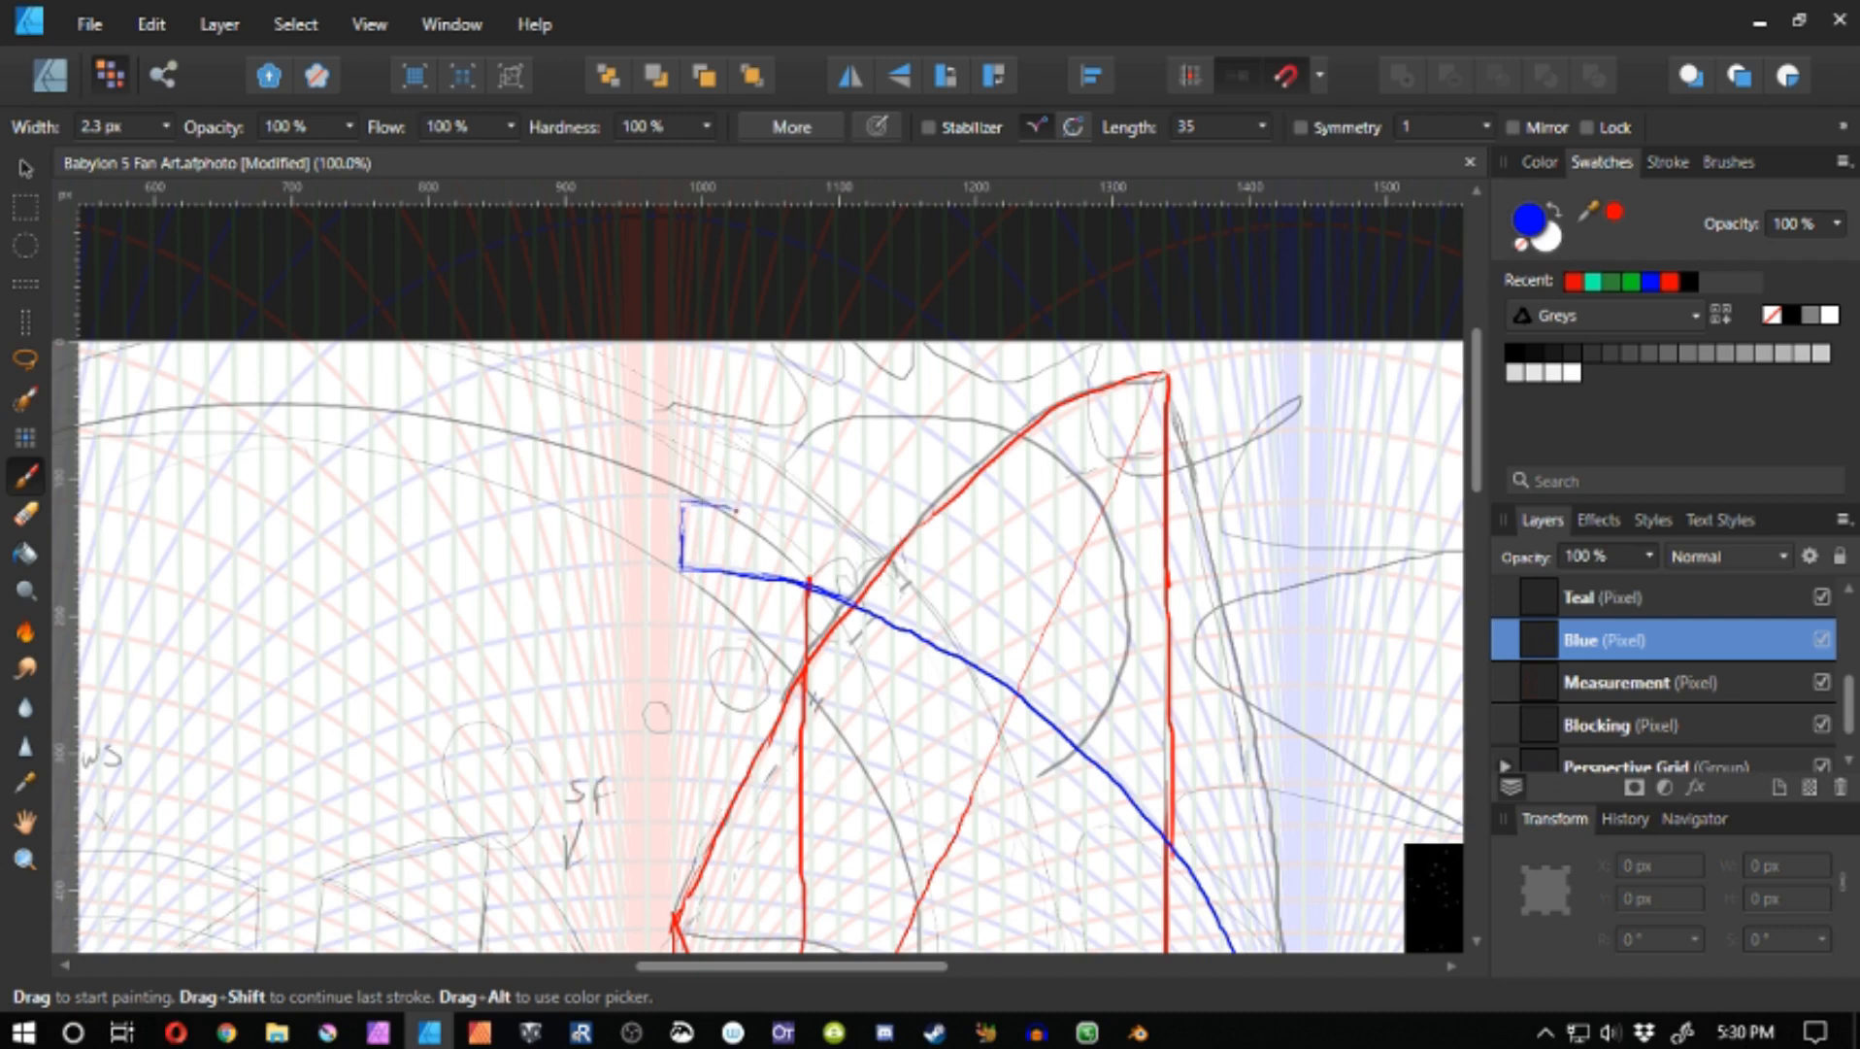
- Complete a crossed box at the upper blue curve's left end and draw a second blue curve below and roughly parallel to it
mouse_move(736, 507)
mouse_down()
mouse_move(730, 566)
mouse_move(698, 548)
mouse_move(684, 567)
mouse_move(711, 546)
mouse_move(728, 565)
mouse_move(703, 562)
mouse_move(710, 628)
mouse_up()
mouse_move(690, 530)
mouse_down()
mouse_move(709, 625)
mouse_move(677, 620)
mouse_move(680, 567)
mouse_move(750, 504)
mouse_move(519, 417)
mouse_move(698, 498)
mouse_up()
mouse_move(607, 449)
mouse_down()
mouse_move(751, 551)
mouse_move(662, 474)
mouse_up()
mouse_move(663, 449)
mouse_down()
mouse_move(784, 573)
mouse_move(864, 740)
mouse_move(871, 813)
mouse_up()
- Draw a third blue curve from the box's upper edge, converging with the other two at the gate's right side
mouse_move(327, 251)
mouse_down()
mouse_move(570, 344)
mouse_move(505, 314)
mouse_up()
key(ctrl+z)
key(ctrl+z)
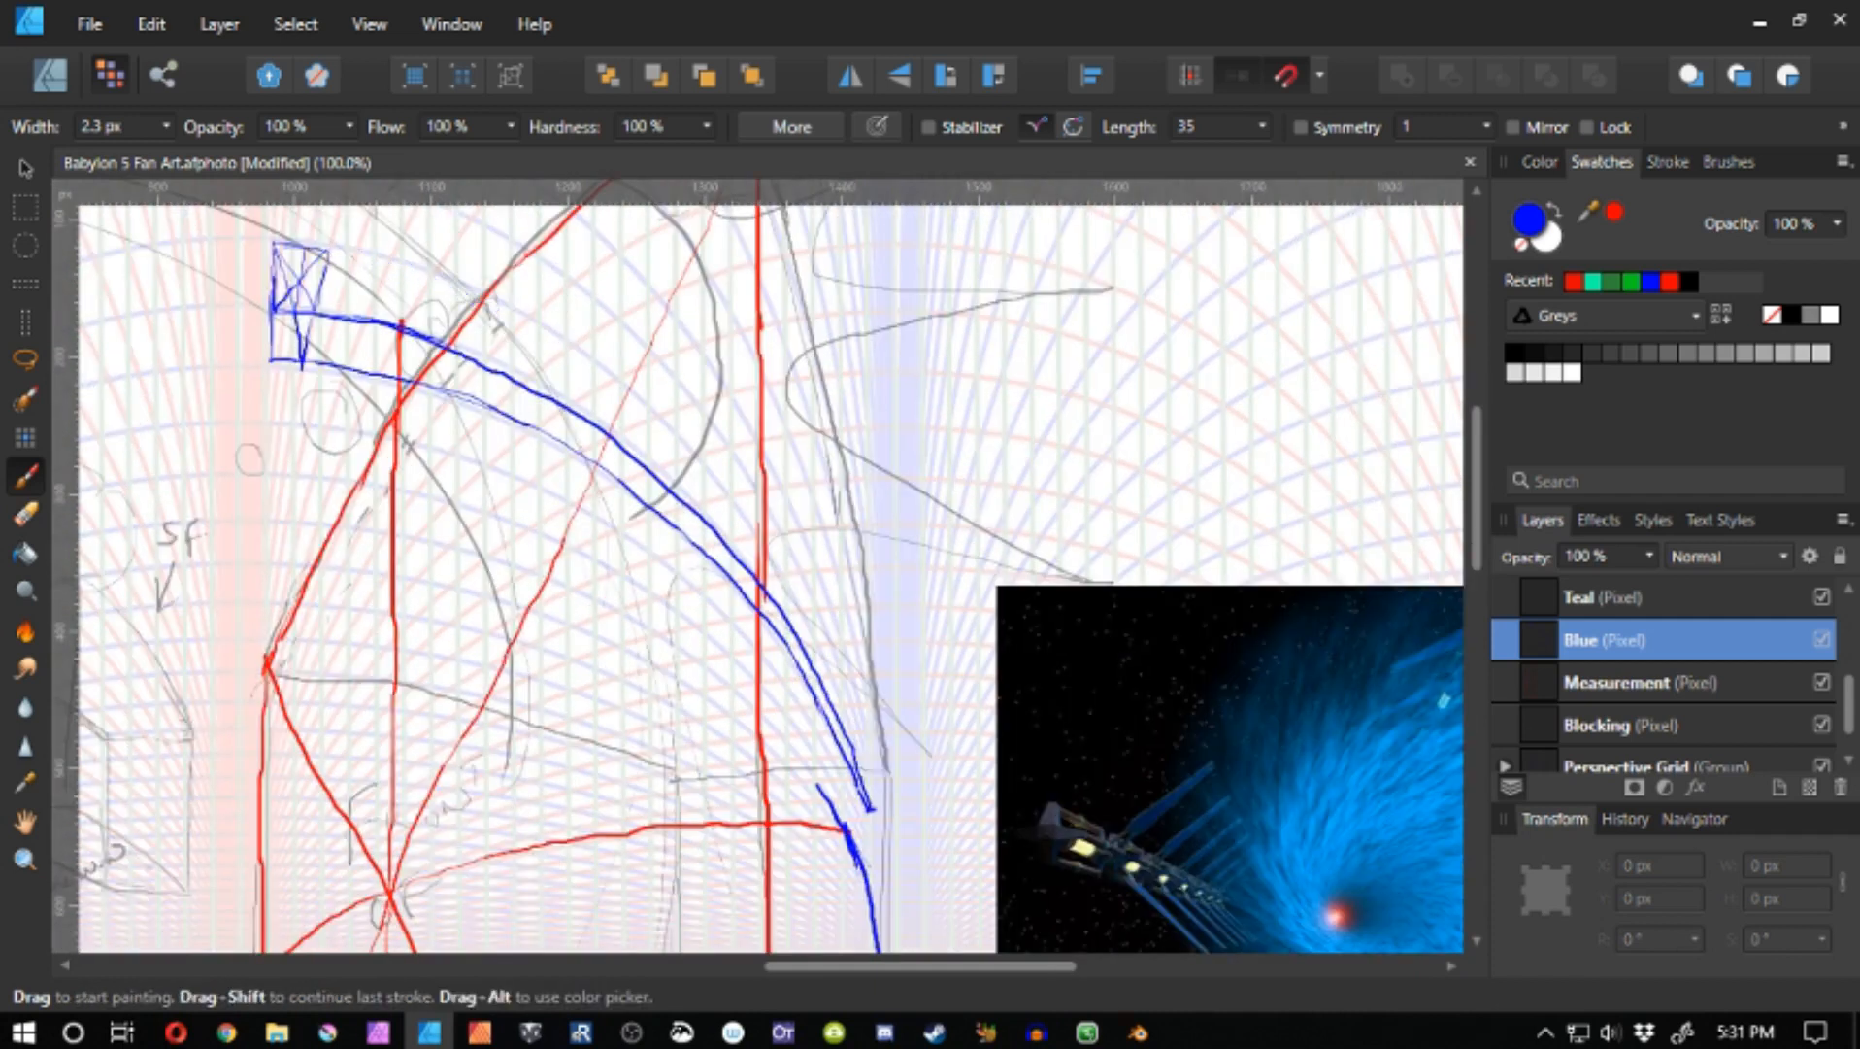
drag(321, 249, 571, 348)
key(ctrl+z)
key(ctrl+z)
mouse_move(322, 249)
mouse_down()
mouse_move(524, 318)
mouse_move(679, 447)
mouse_up()
drag(640, 461, 486, 338)
mouse_move(520, 318)
mouse_down()
mouse_move(661, 530)
mouse_move(619, 476)
mouse_move(668, 618)
mouse_up()
drag(452, 429, 807, 677)
mouse_move(627, 496)
mouse_down()
mouse_move(760, 617)
mouse_move(706, 610)
mouse_move(926, 641)
mouse_up()
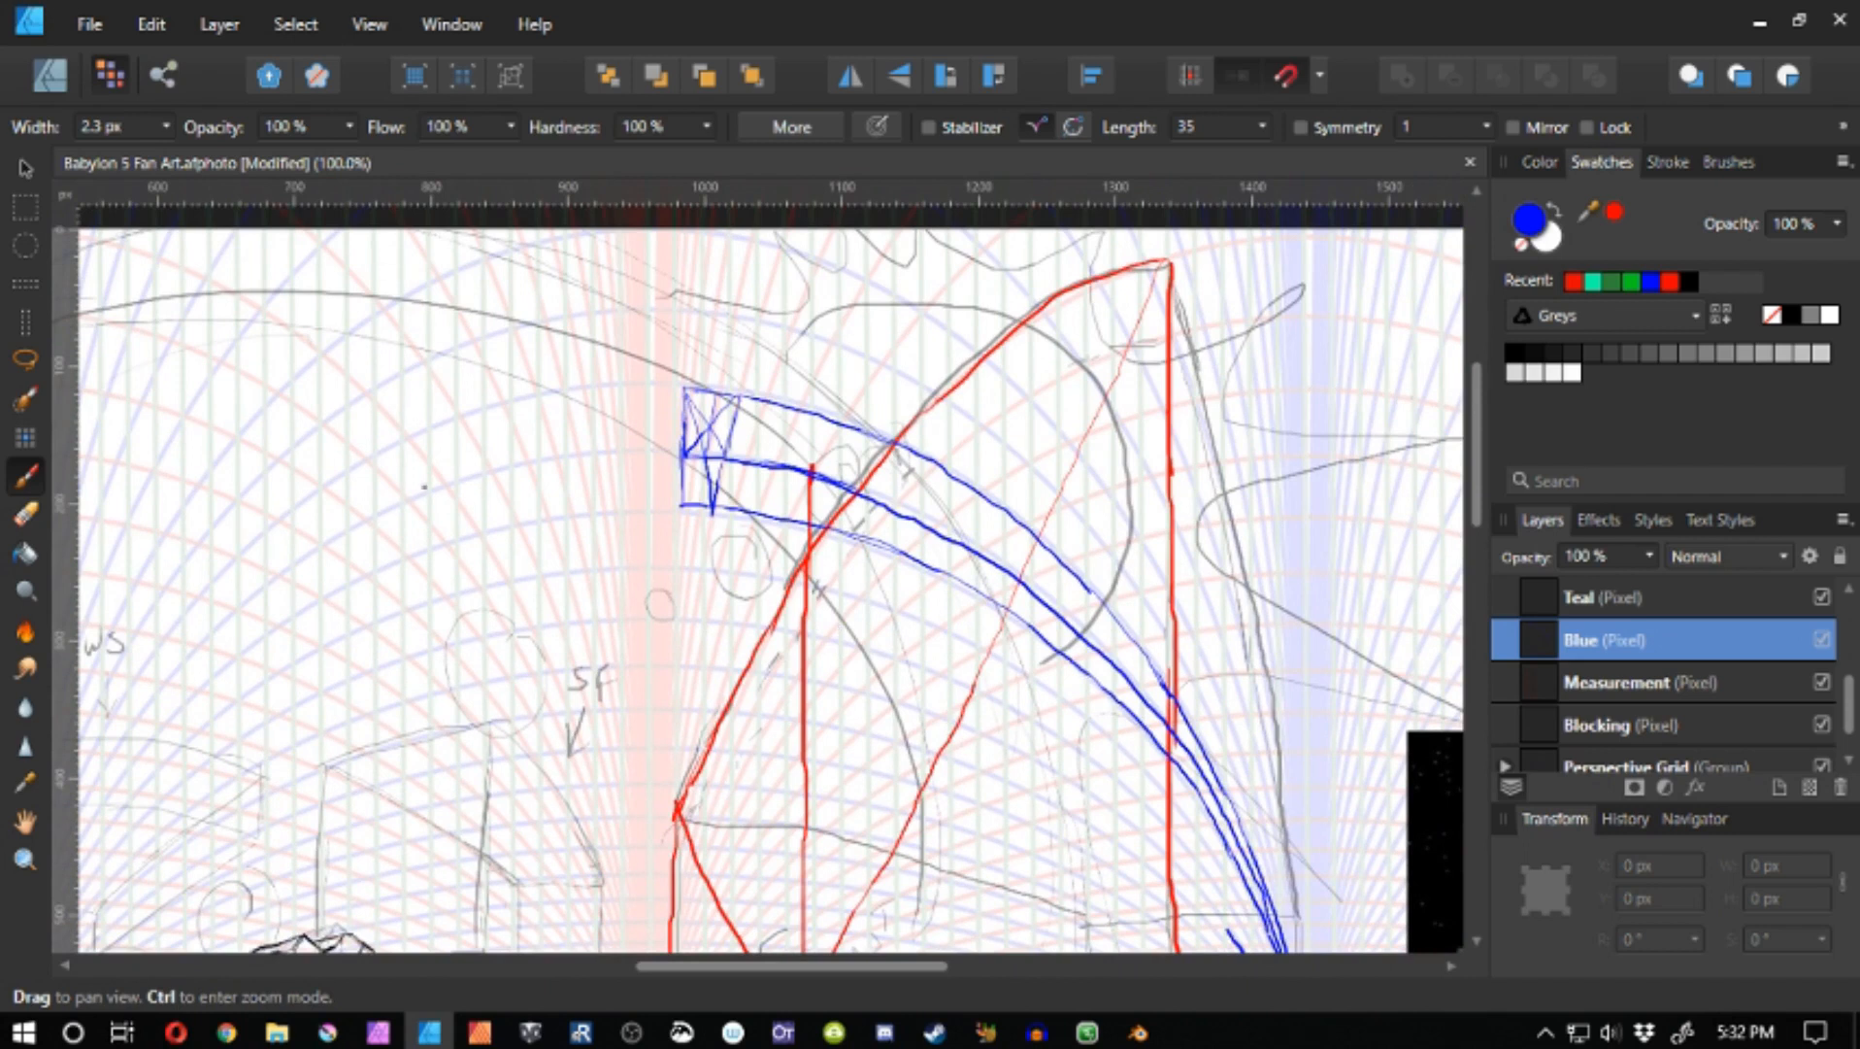
- Try out a blue hexagonal cube sketch in the empty area left of the gate, and undo its strokes
drag(374, 580, 553, 468)
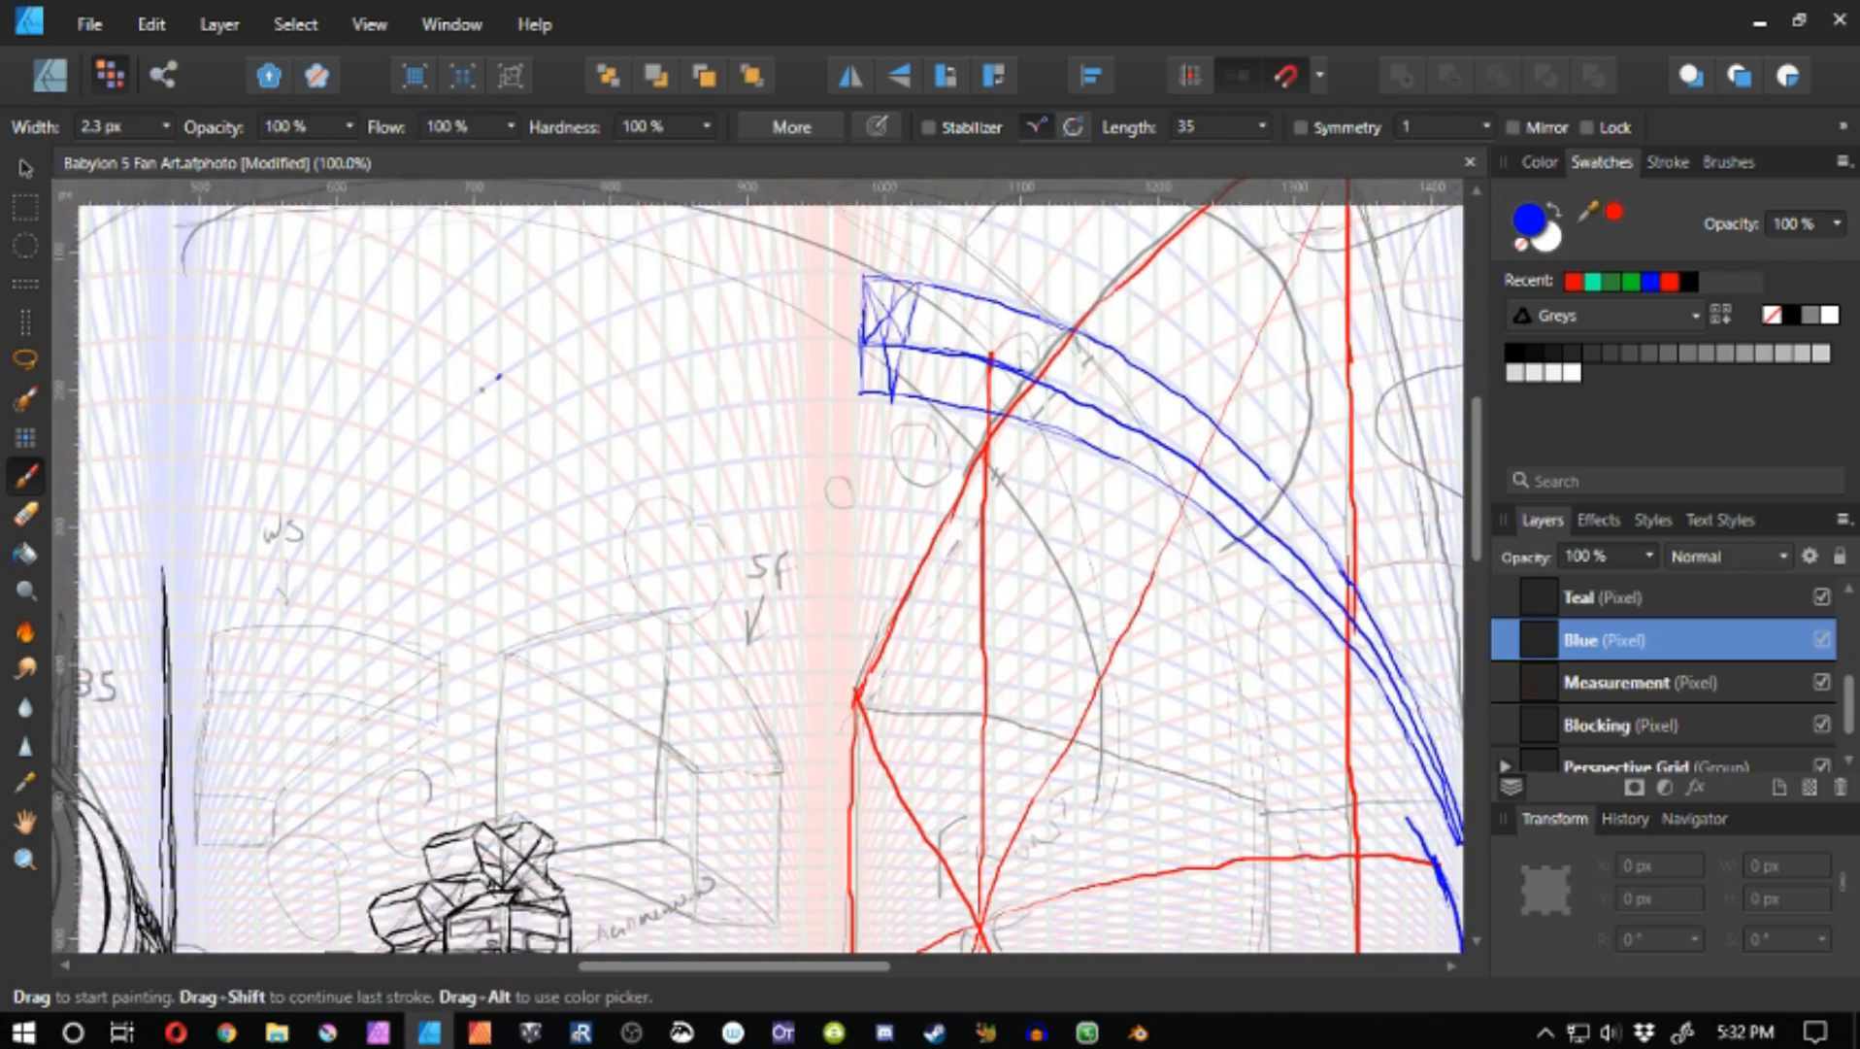
mouse_move(500, 375)
mouse_down()
mouse_move(414, 439)
mouse_move(496, 489)
mouse_up()
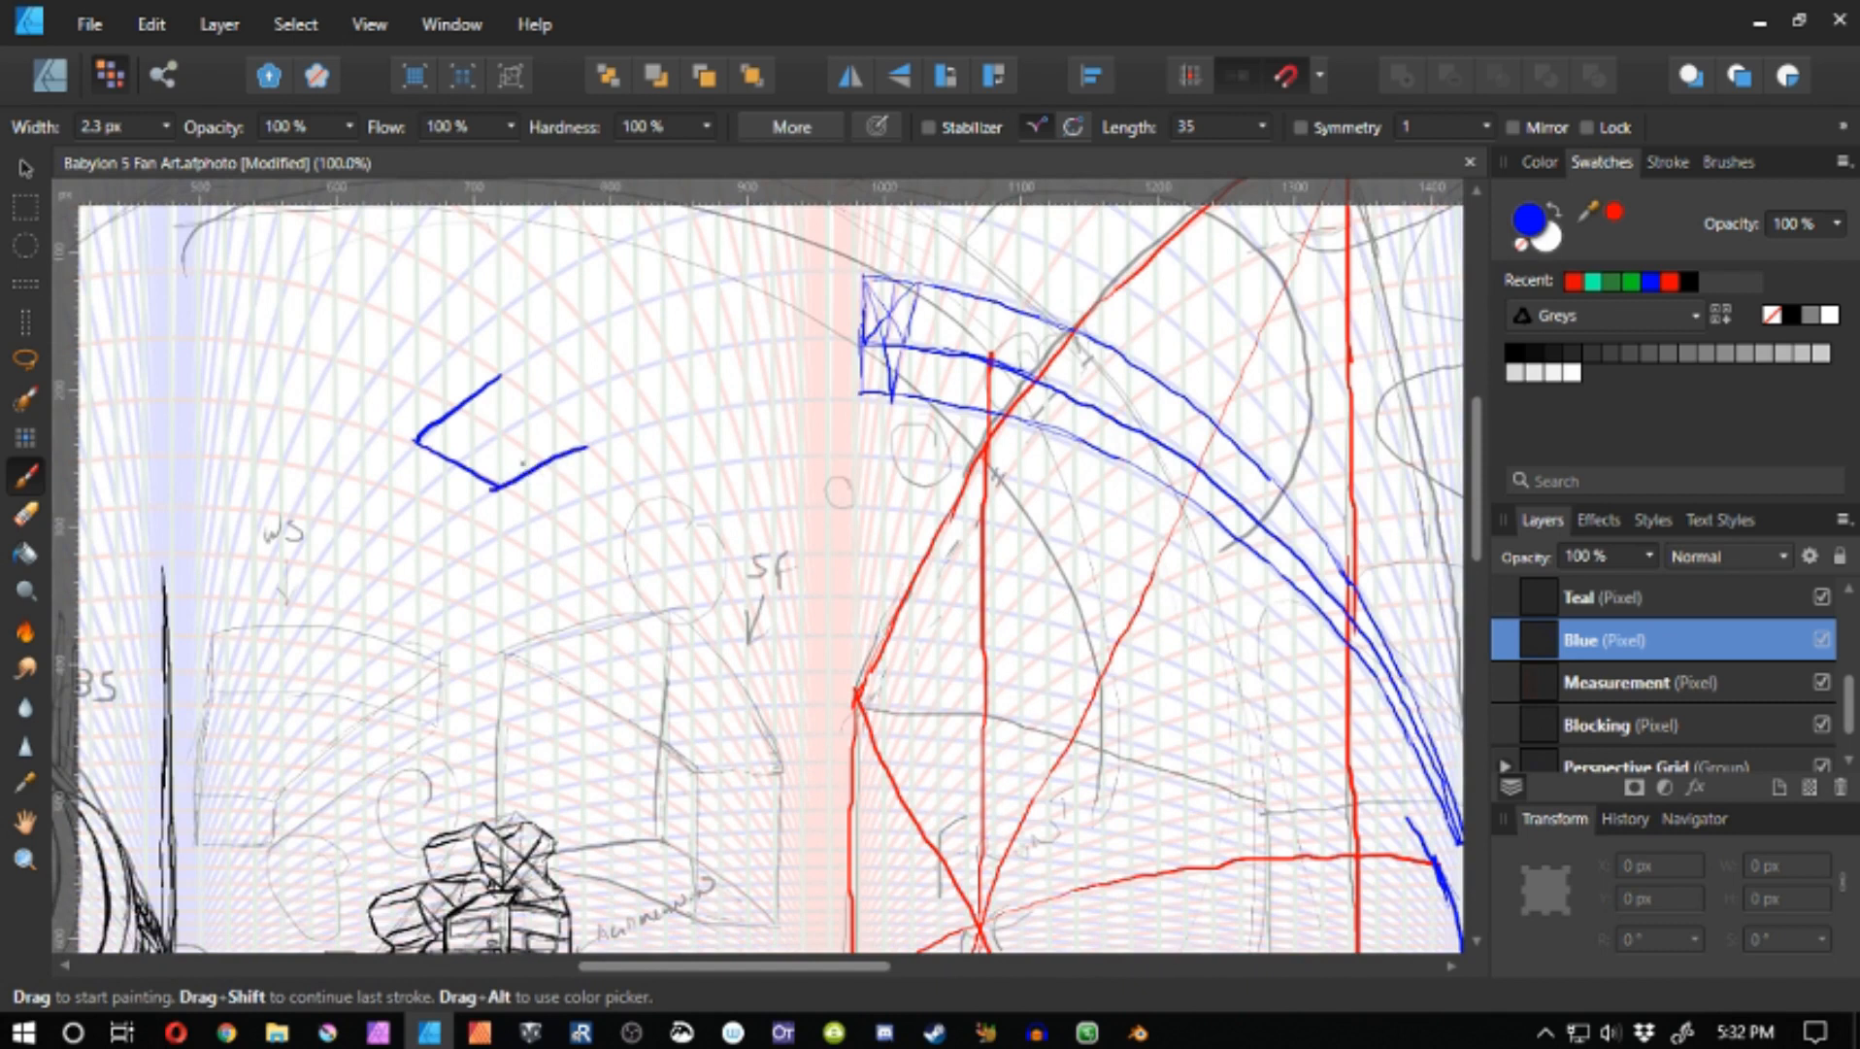
mouse_move(500, 375)
mouse_down()
mouse_move(586, 447)
mouse_move(656, 661)
mouse_up()
drag(571, 589, 573, 512)
drag(652, 661, 652, 568)
mouse_move(574, 503)
mouse_down()
mouse_move(652, 567)
mouse_move(466, 595)
mouse_move(483, 658)
mouse_move(568, 689)
mouse_up()
drag(485, 582, 567, 641)
drag(561, 641, 658, 575)
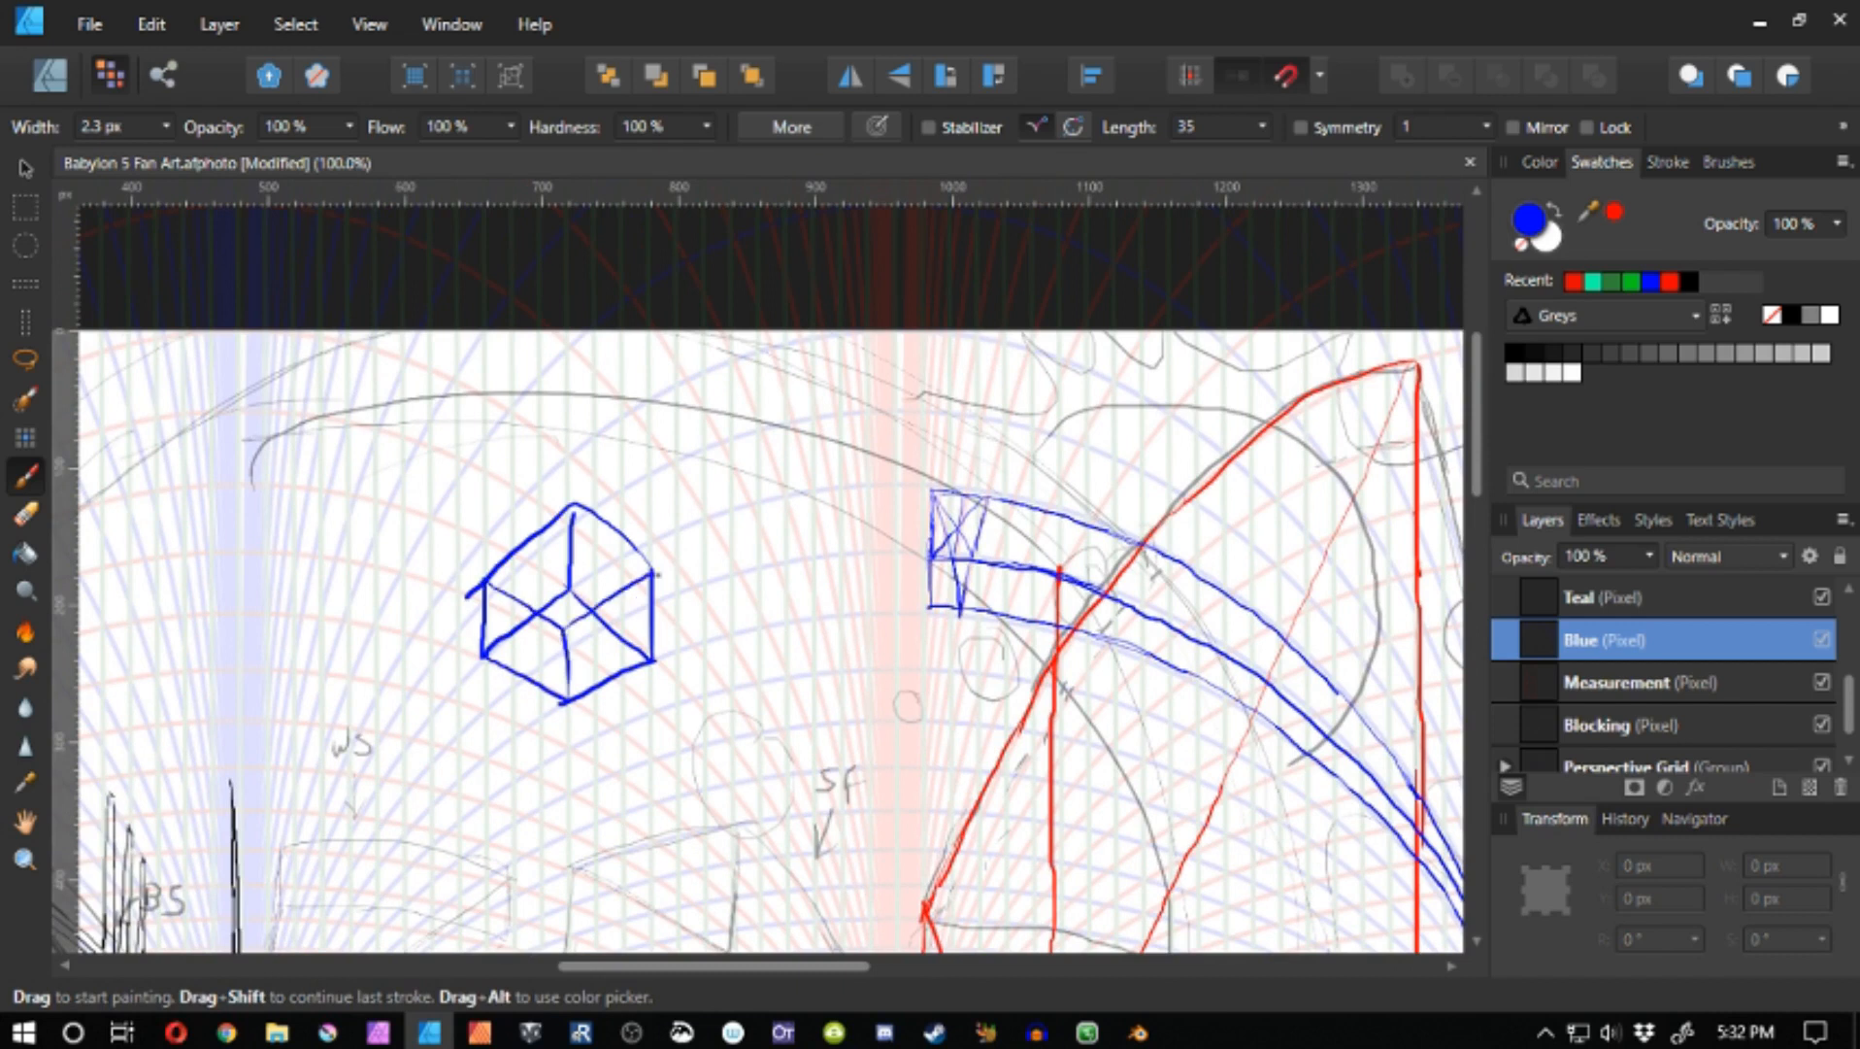
mouse_move(825, 408)
mouse_down()
mouse_move(919, 440)
mouse_move(928, 473)
mouse_move(855, 463)
mouse_up()
key(ctrl+z)
key(ctrl+z)
key(ctrl+z)
key(ctrl+z)
key(ctrl+z)
key(ctrl+z)
key(ctrl+z)
key(ctrl+z)
key(ctrl+z)
key(ctrl+z)
key(ctrl+z)
key(ctrl+z)
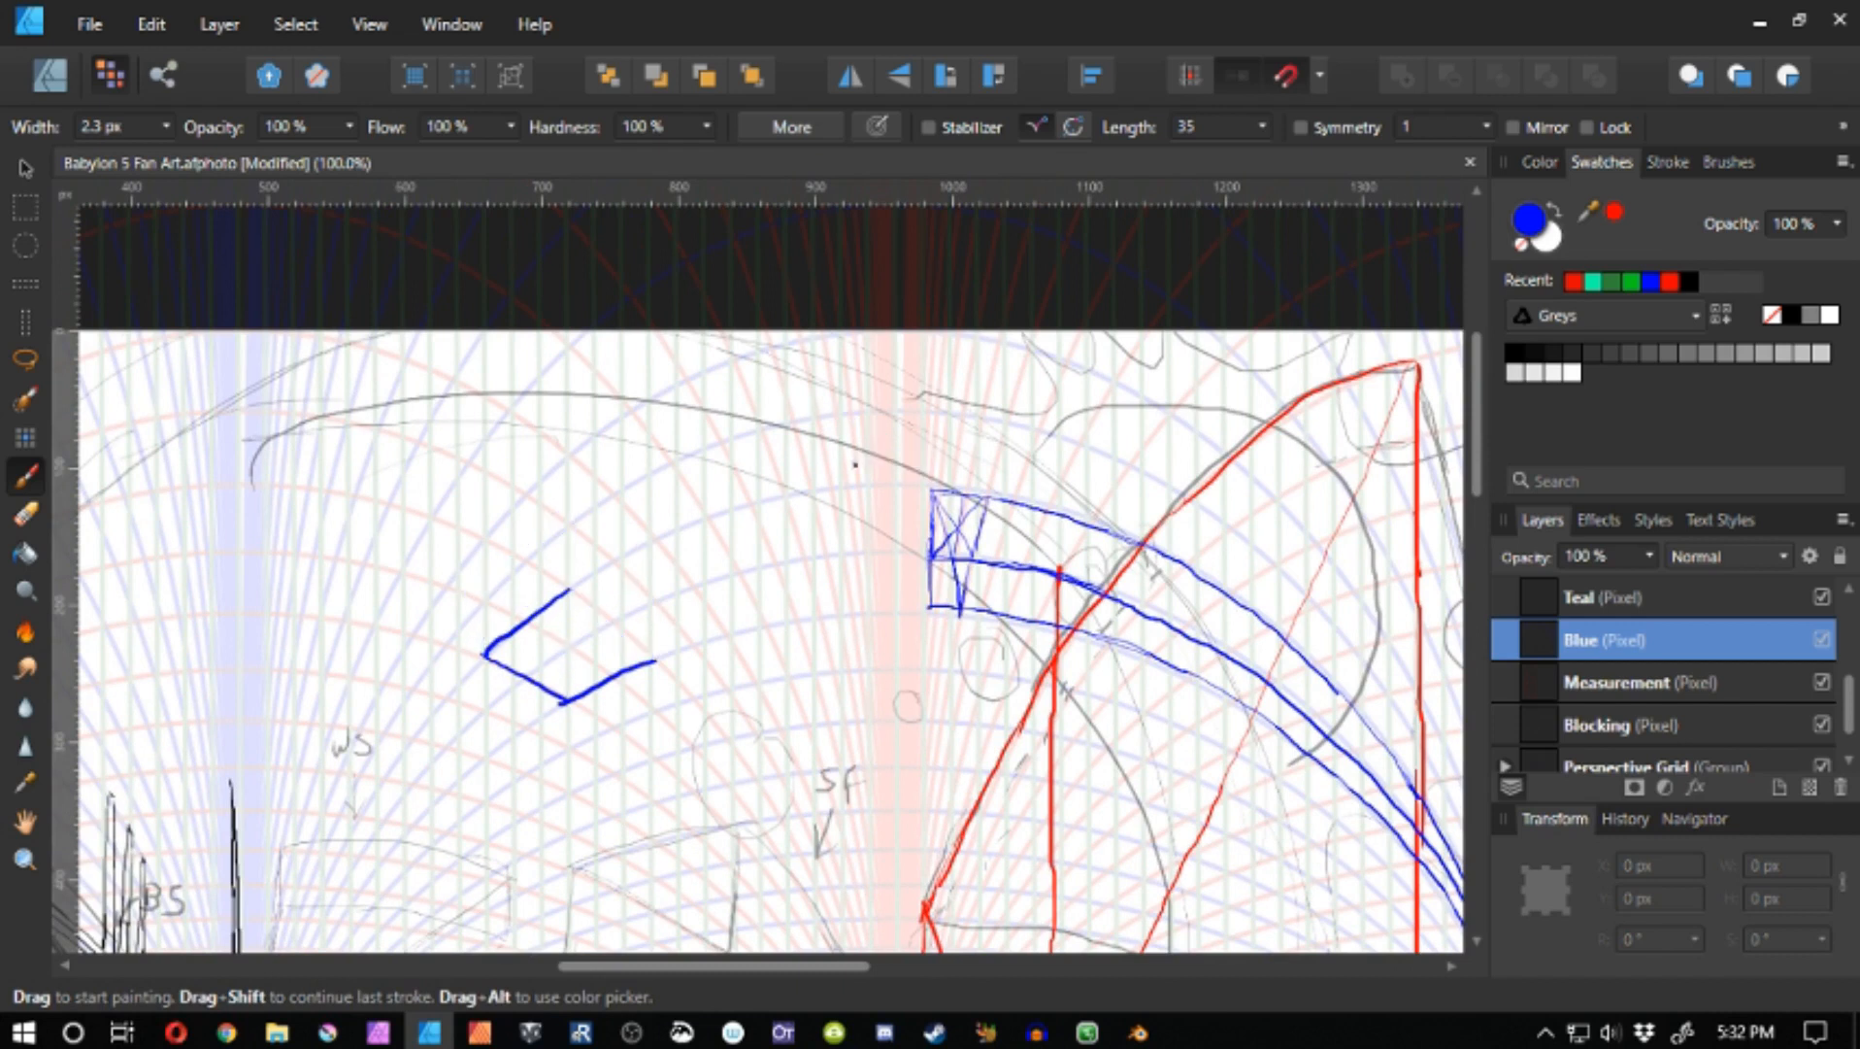
key(ctrl+z)
key(super)
key(super)
key(ctrl+y)
key(ctrl+y)
key(ctrl+y)
key(ctrl+y)
key(ctrl+y)
key(ctrl+y)
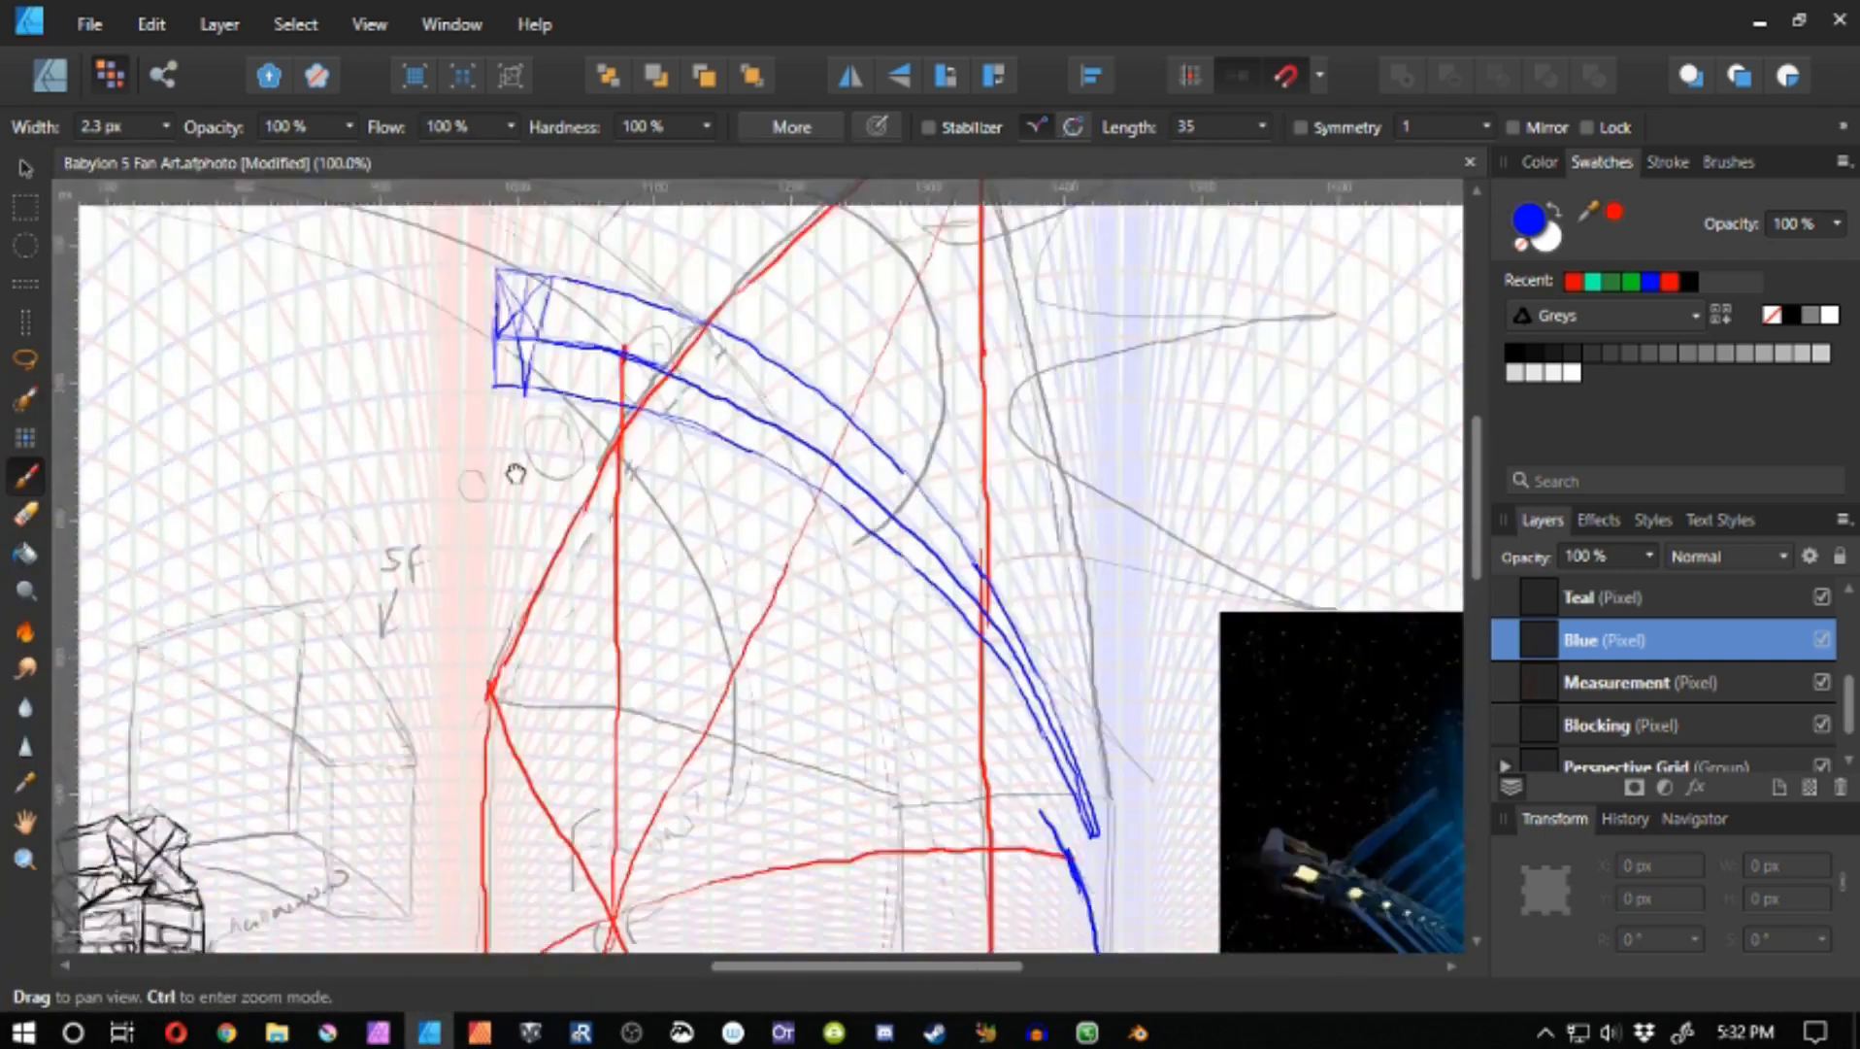
- Erase the diagonals and slanted side inside the box at the blue curves' left end
key(w)
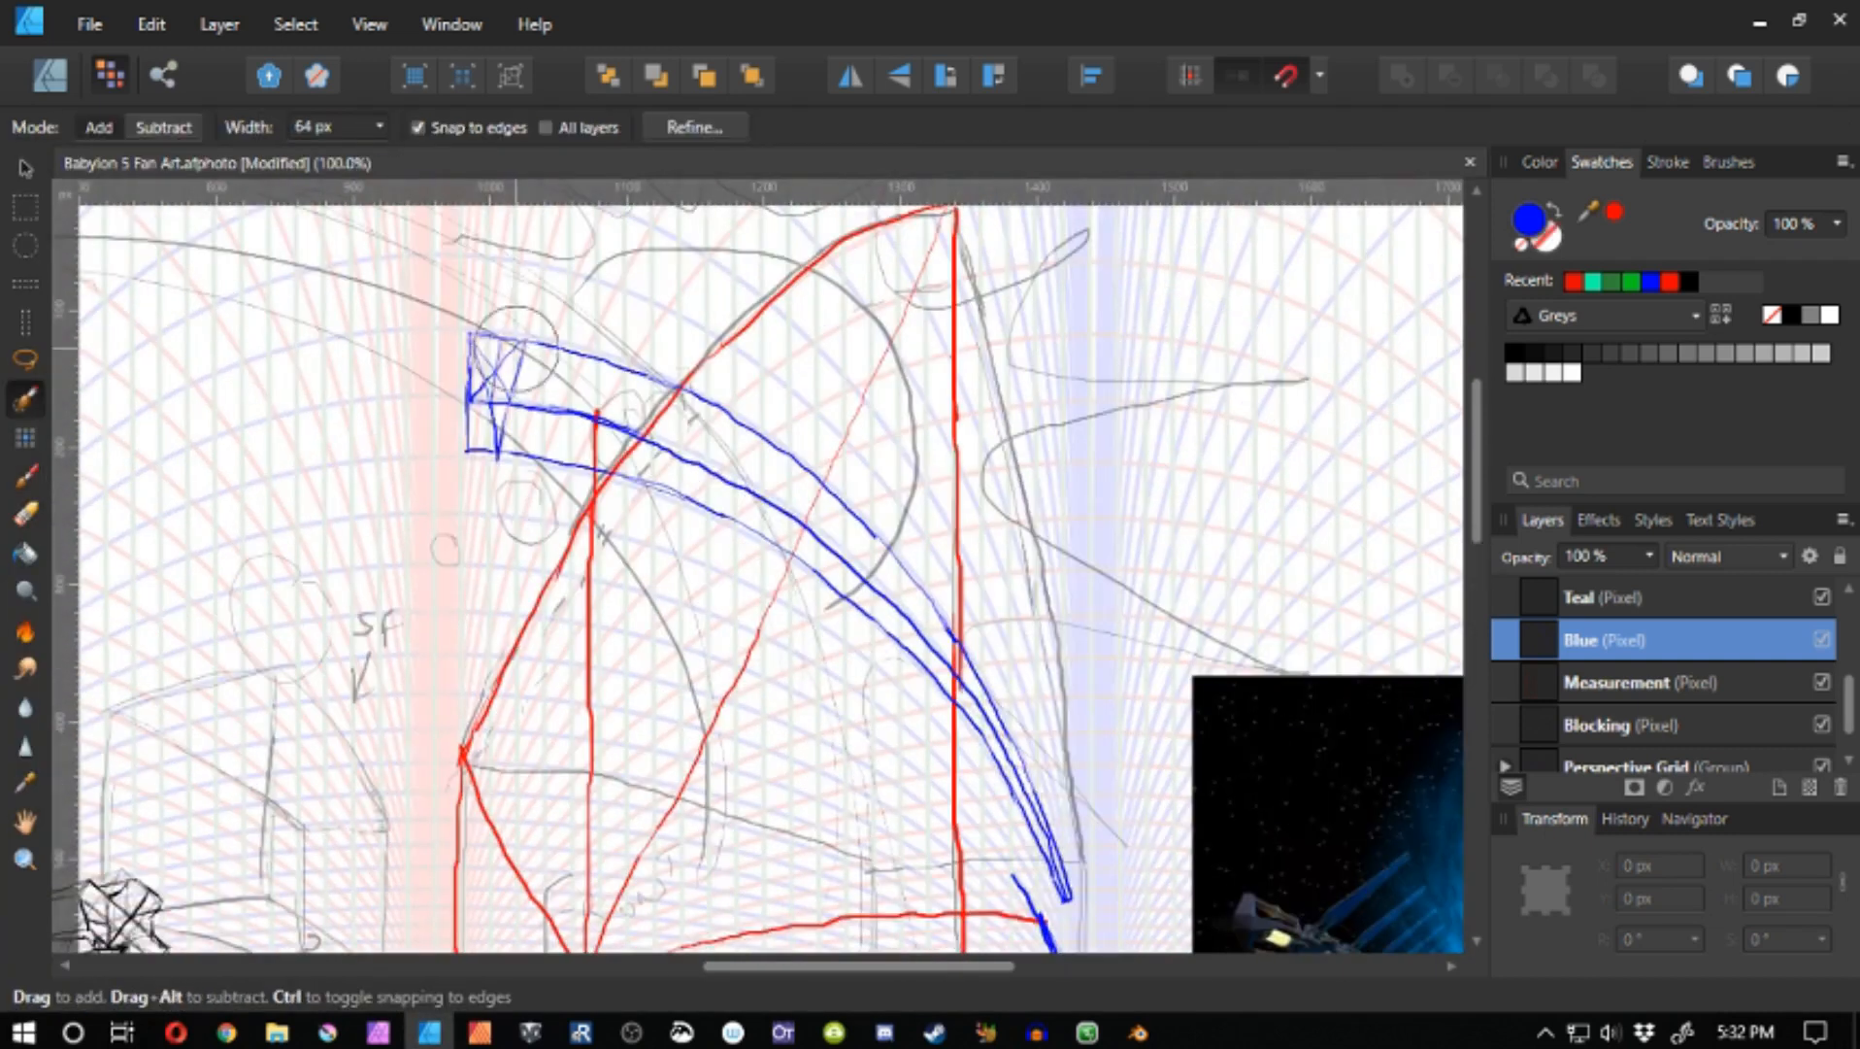
key(e)
mouse_move(504, 357)
mouse_down()
mouse_move(479, 391)
mouse_move(498, 439)
mouse_up()
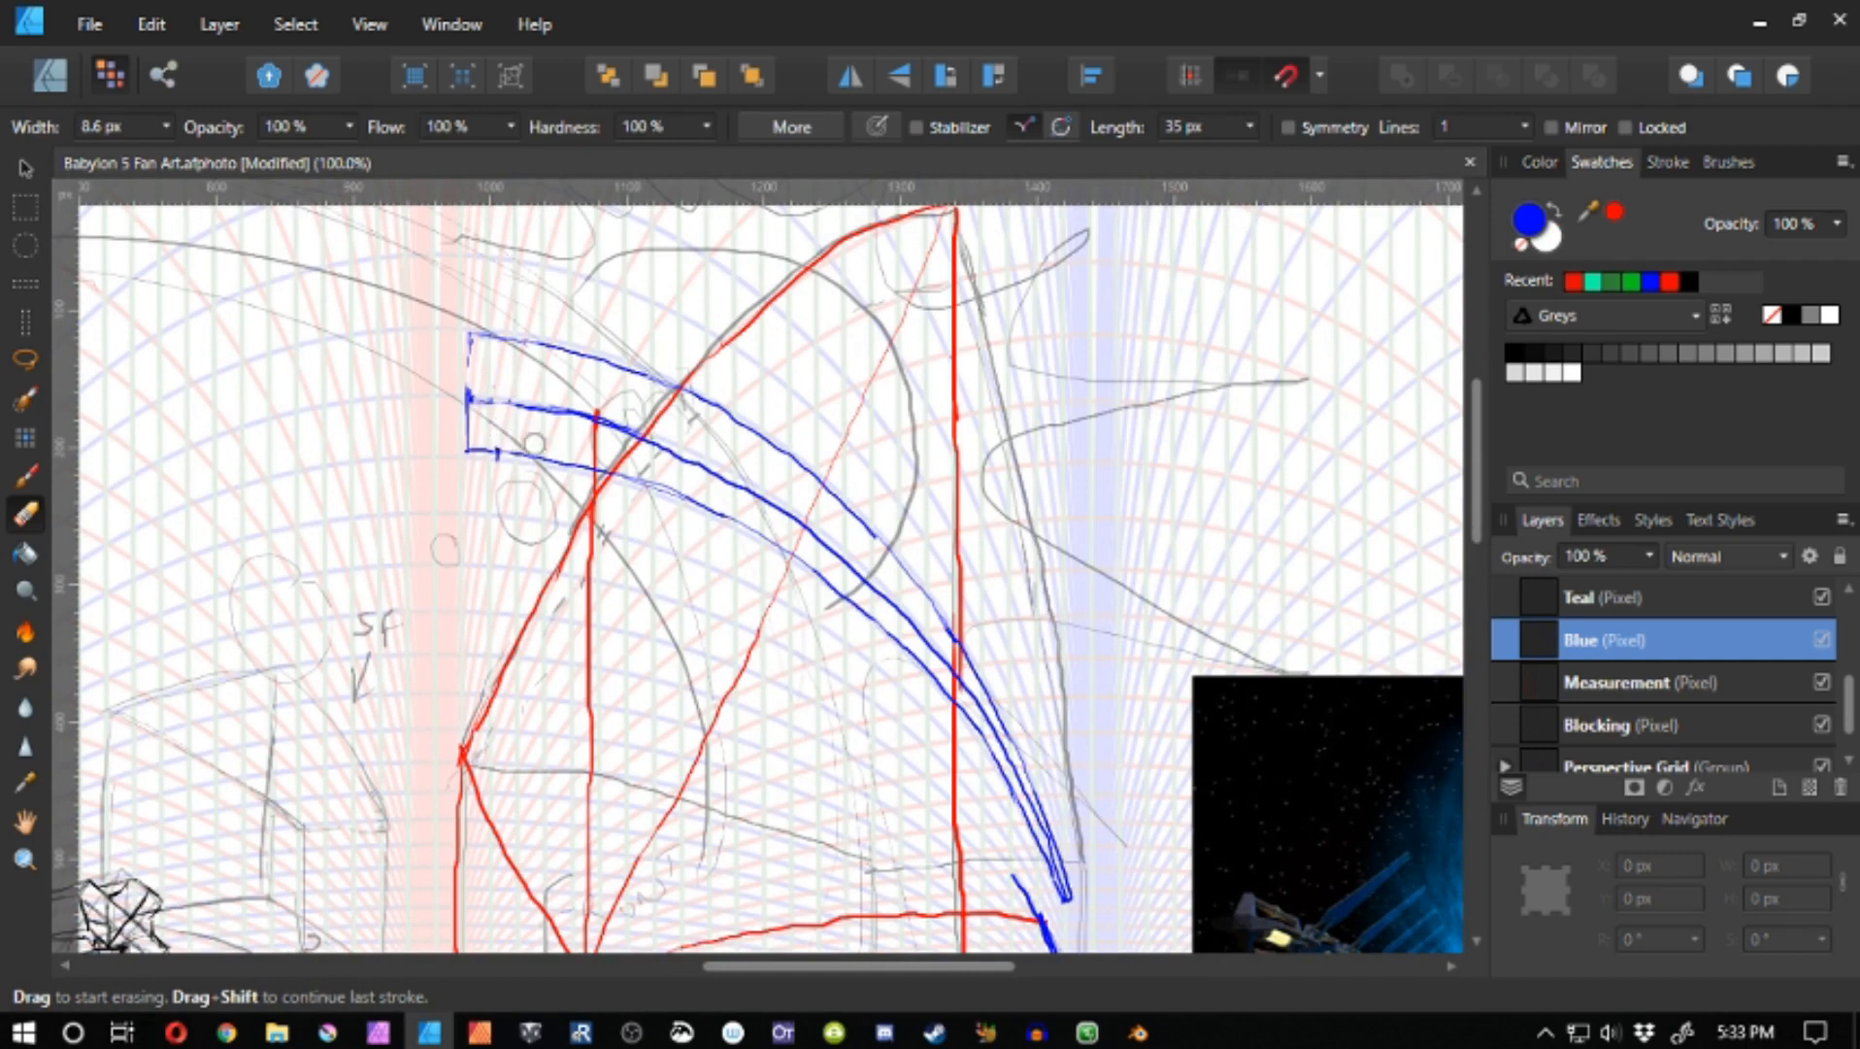
- Extend the blue left edge upward and draw a fourth blue curve from its upper end toward the gate's right side
key(space)
mouse_move(1396, 846)
mouse_down()
mouse_move(1071, 628)
mouse_move(590, 448)
mouse_up()
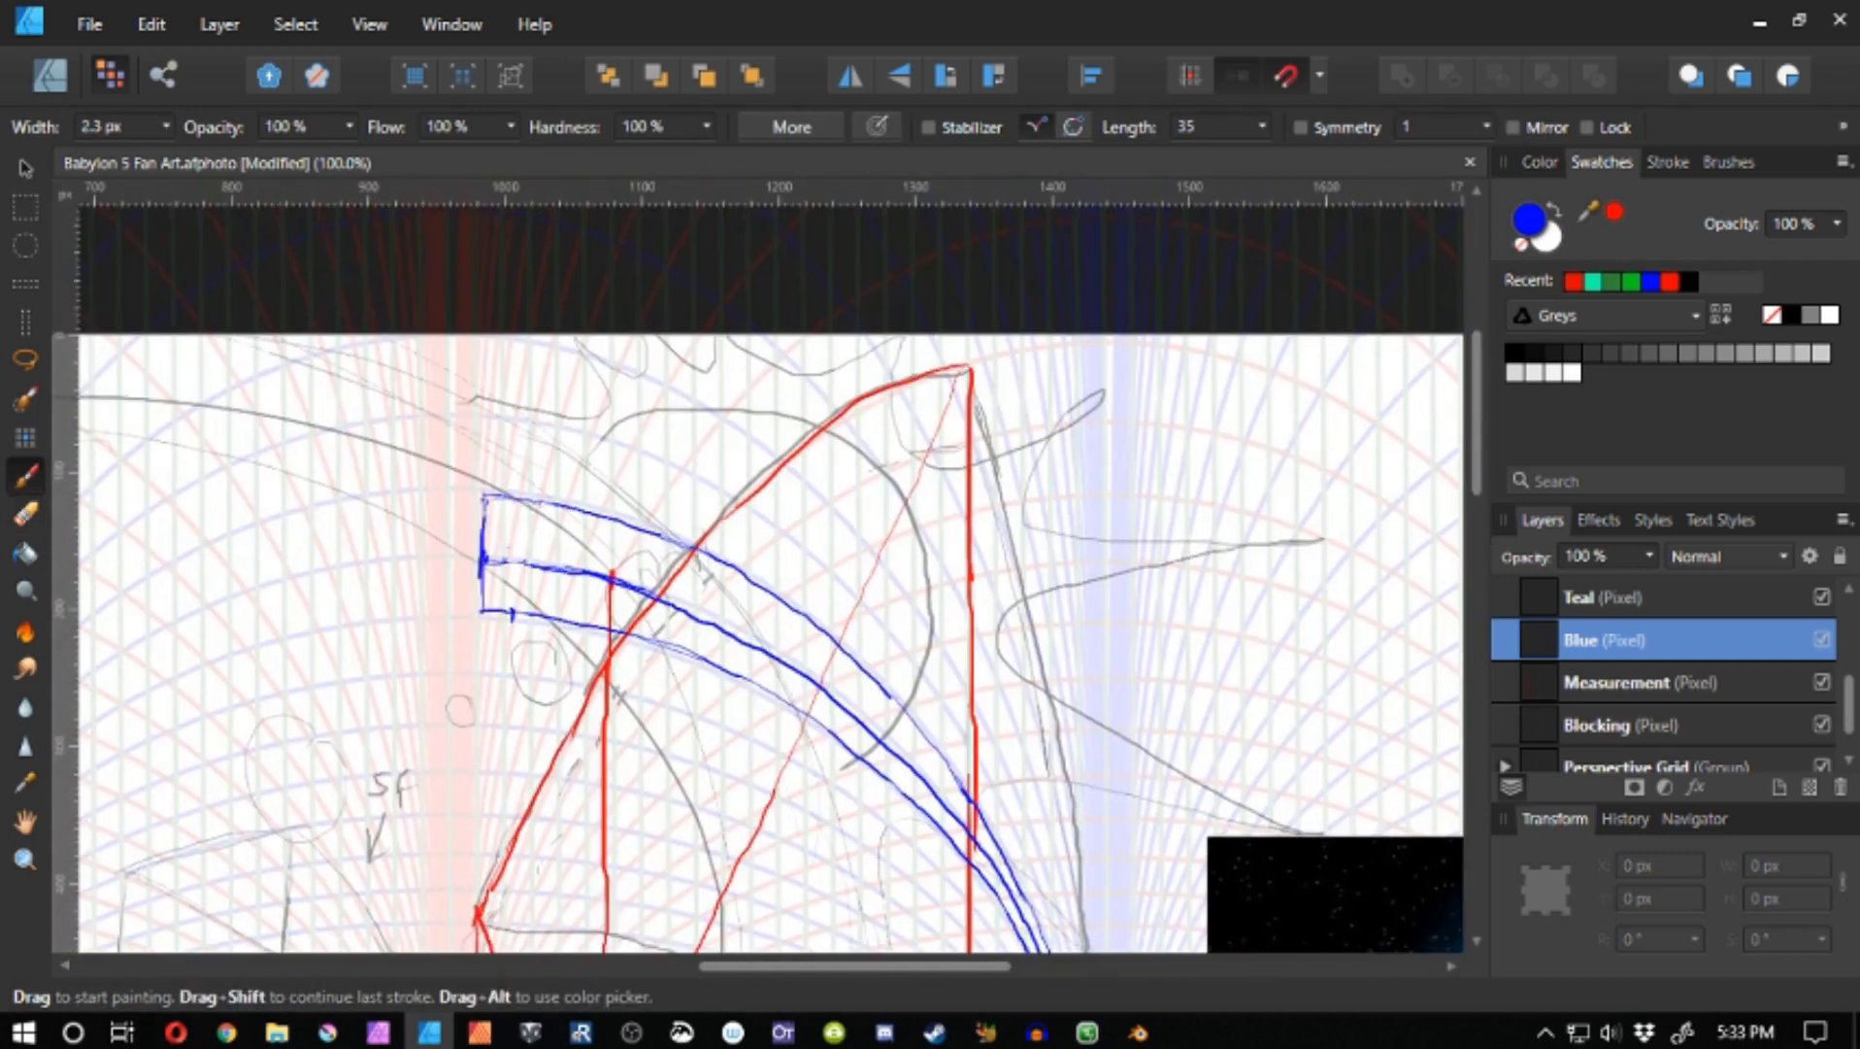
drag(483, 611, 488, 461)
key(space)
drag(636, 471, 370, 327)
mouse_move(224, 295)
mouse_down()
mouse_move(359, 321)
mouse_move(495, 394)
mouse_up()
mouse_move(388, 324)
mouse_down()
mouse_move(473, 371)
mouse_move(600, 491)
mouse_up()
key(space)
mouse_move(621, 490)
mouse_down()
mouse_move(501, 369)
mouse_move(720, 524)
mouse_up()
key(space)
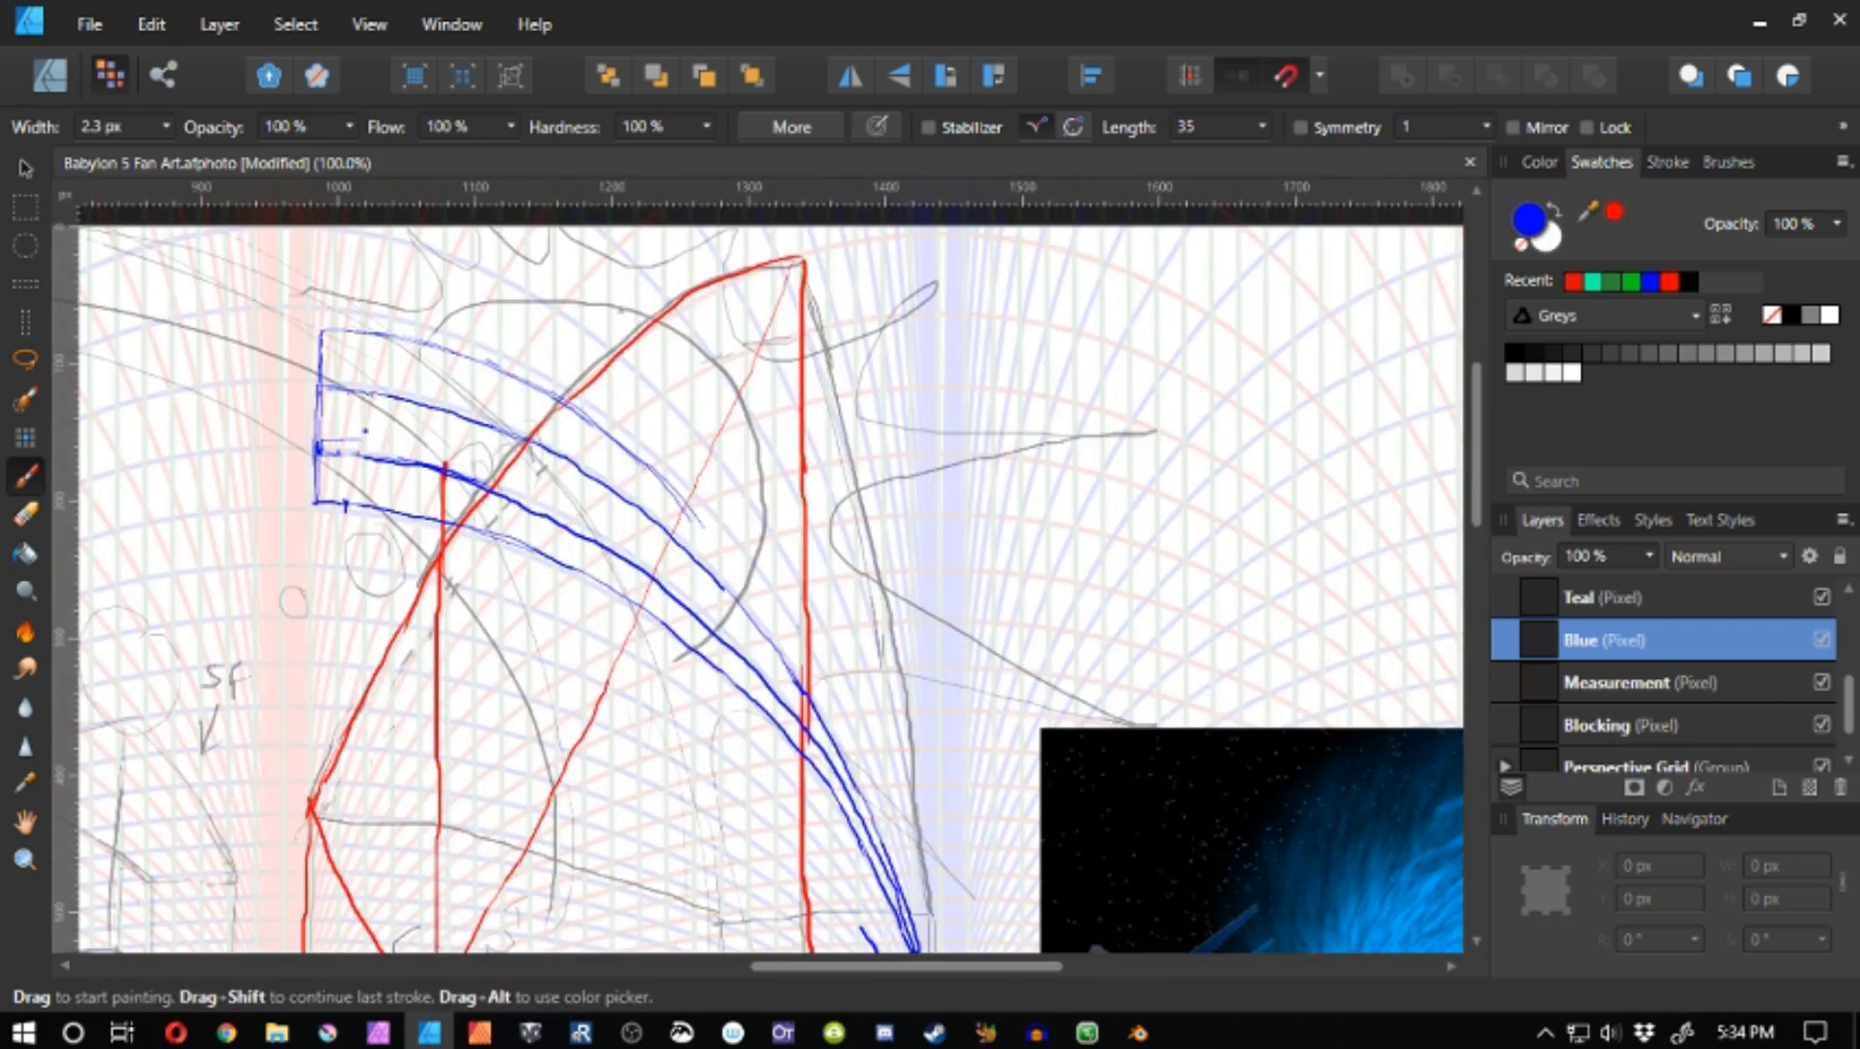
- Draw a thin blue curve just above the original one and bring it to the curves' common end at the gate's right side
mouse_move(321, 445)
mouse_down()
mouse_move(549, 495)
mouse_move(692, 599)
mouse_move(463, 467)
mouse_up()
key(space)
drag(454, 451, 611, 643)
key(ctrl+z)
mouse_move(461, 371)
mouse_down()
mouse_move(657, 683)
mouse_move(547, 454)
mouse_up()
key(ctrl+z)
key(space)
drag(547, 445, 598, 572)
drag(624, 659, 594, 566)
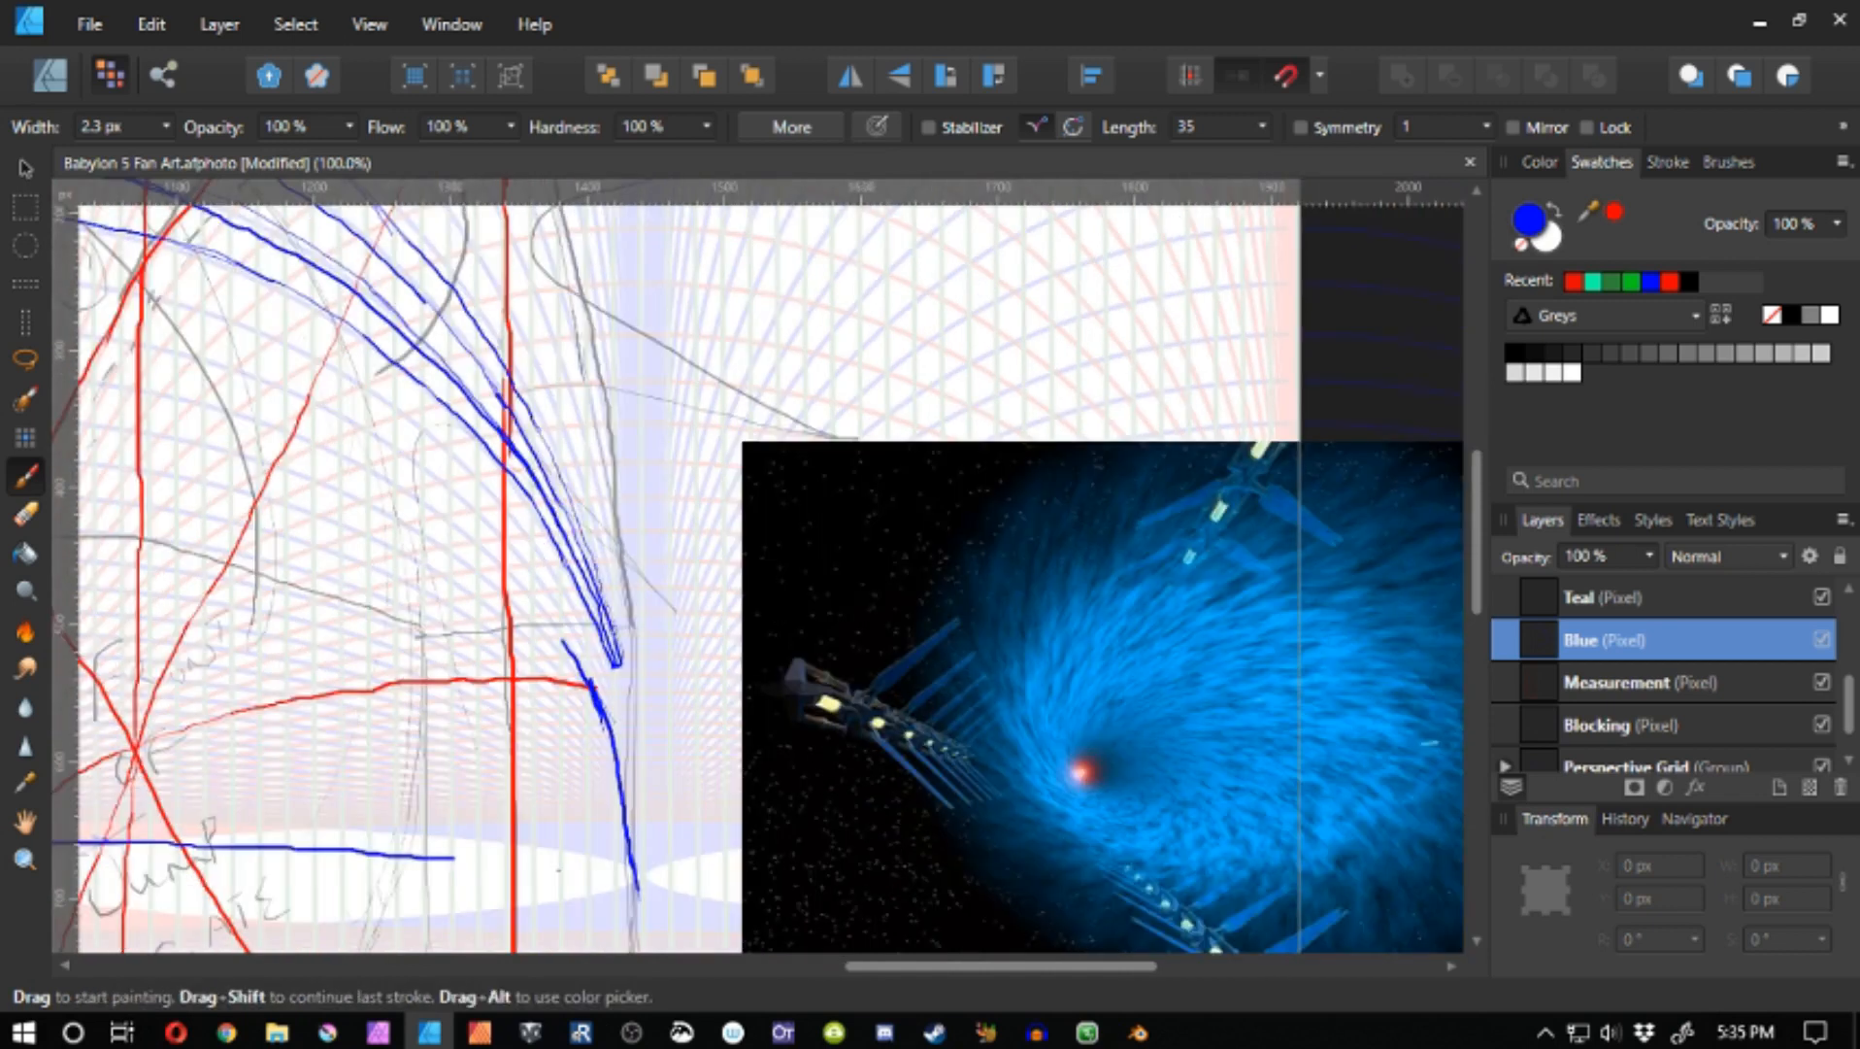
- On the Teal layer, draw the upper part of a dark green curve between the blue curves, starting from their left edge
key(space)
drag(524, 466, 1142, 863)
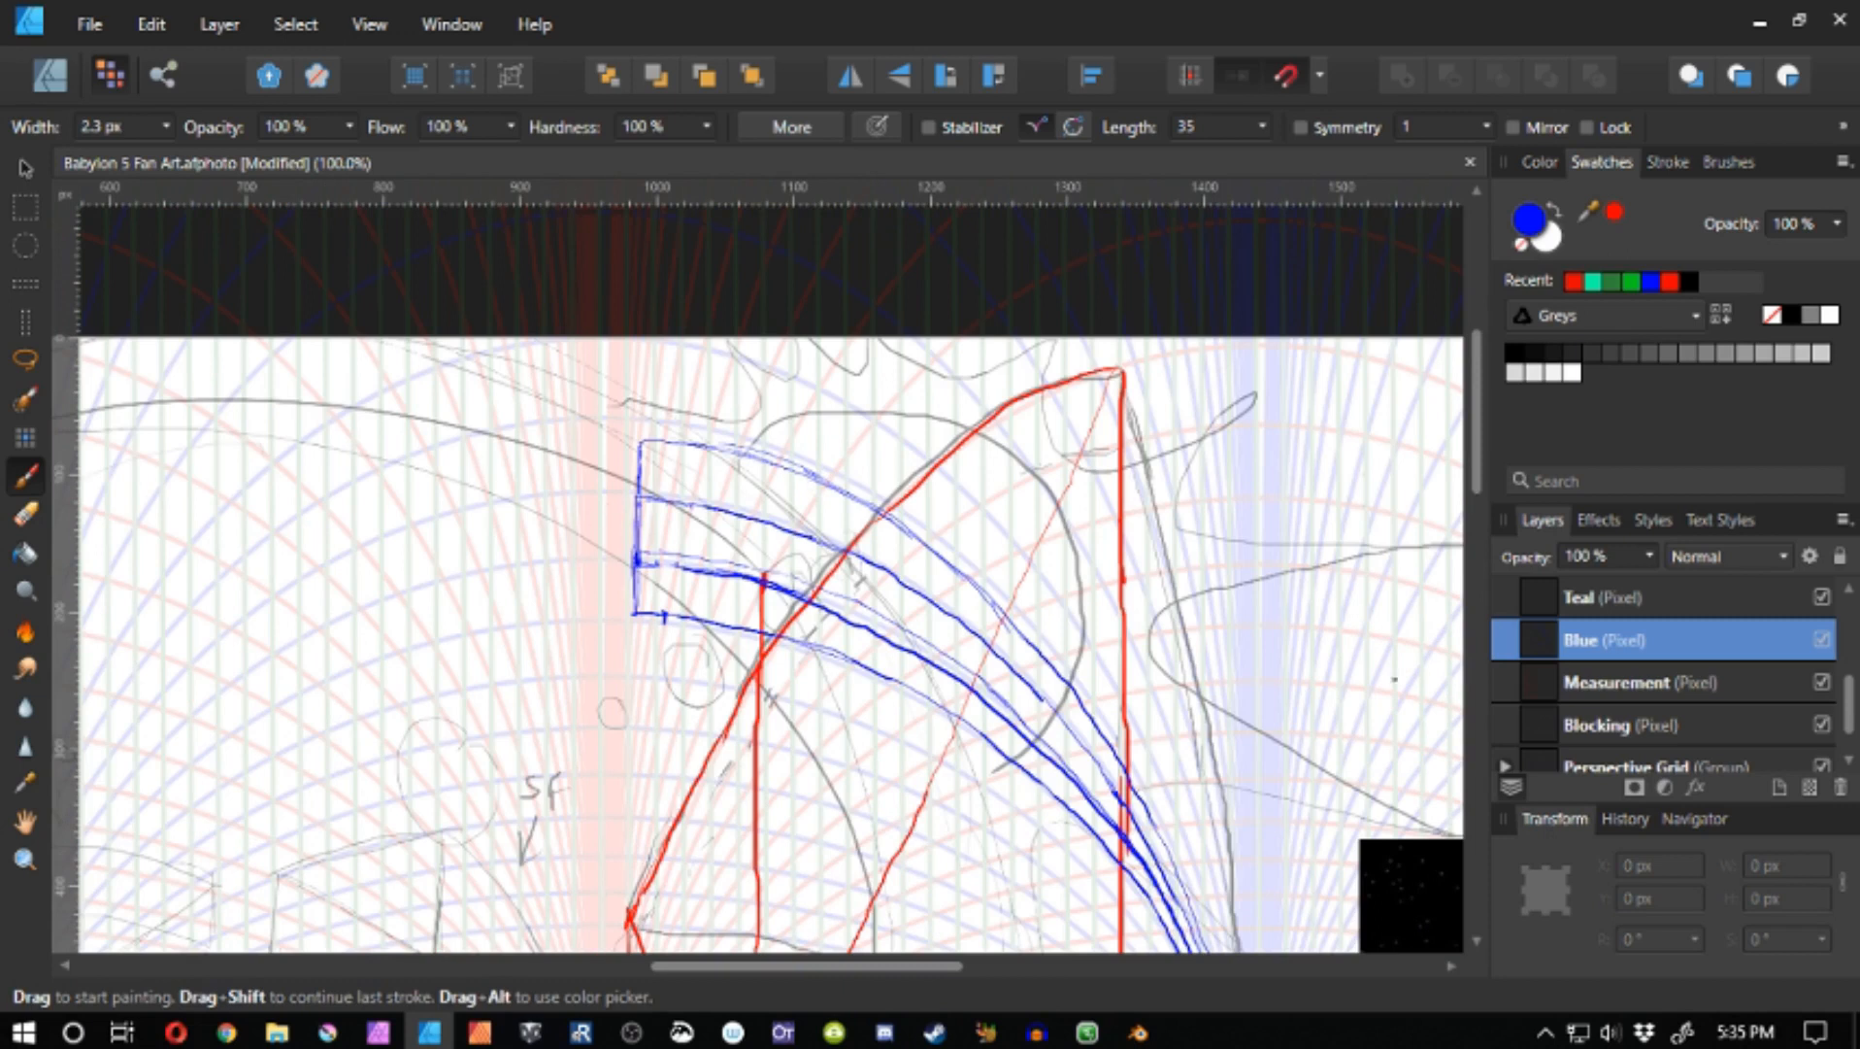
click(1590, 595)
click(1617, 281)
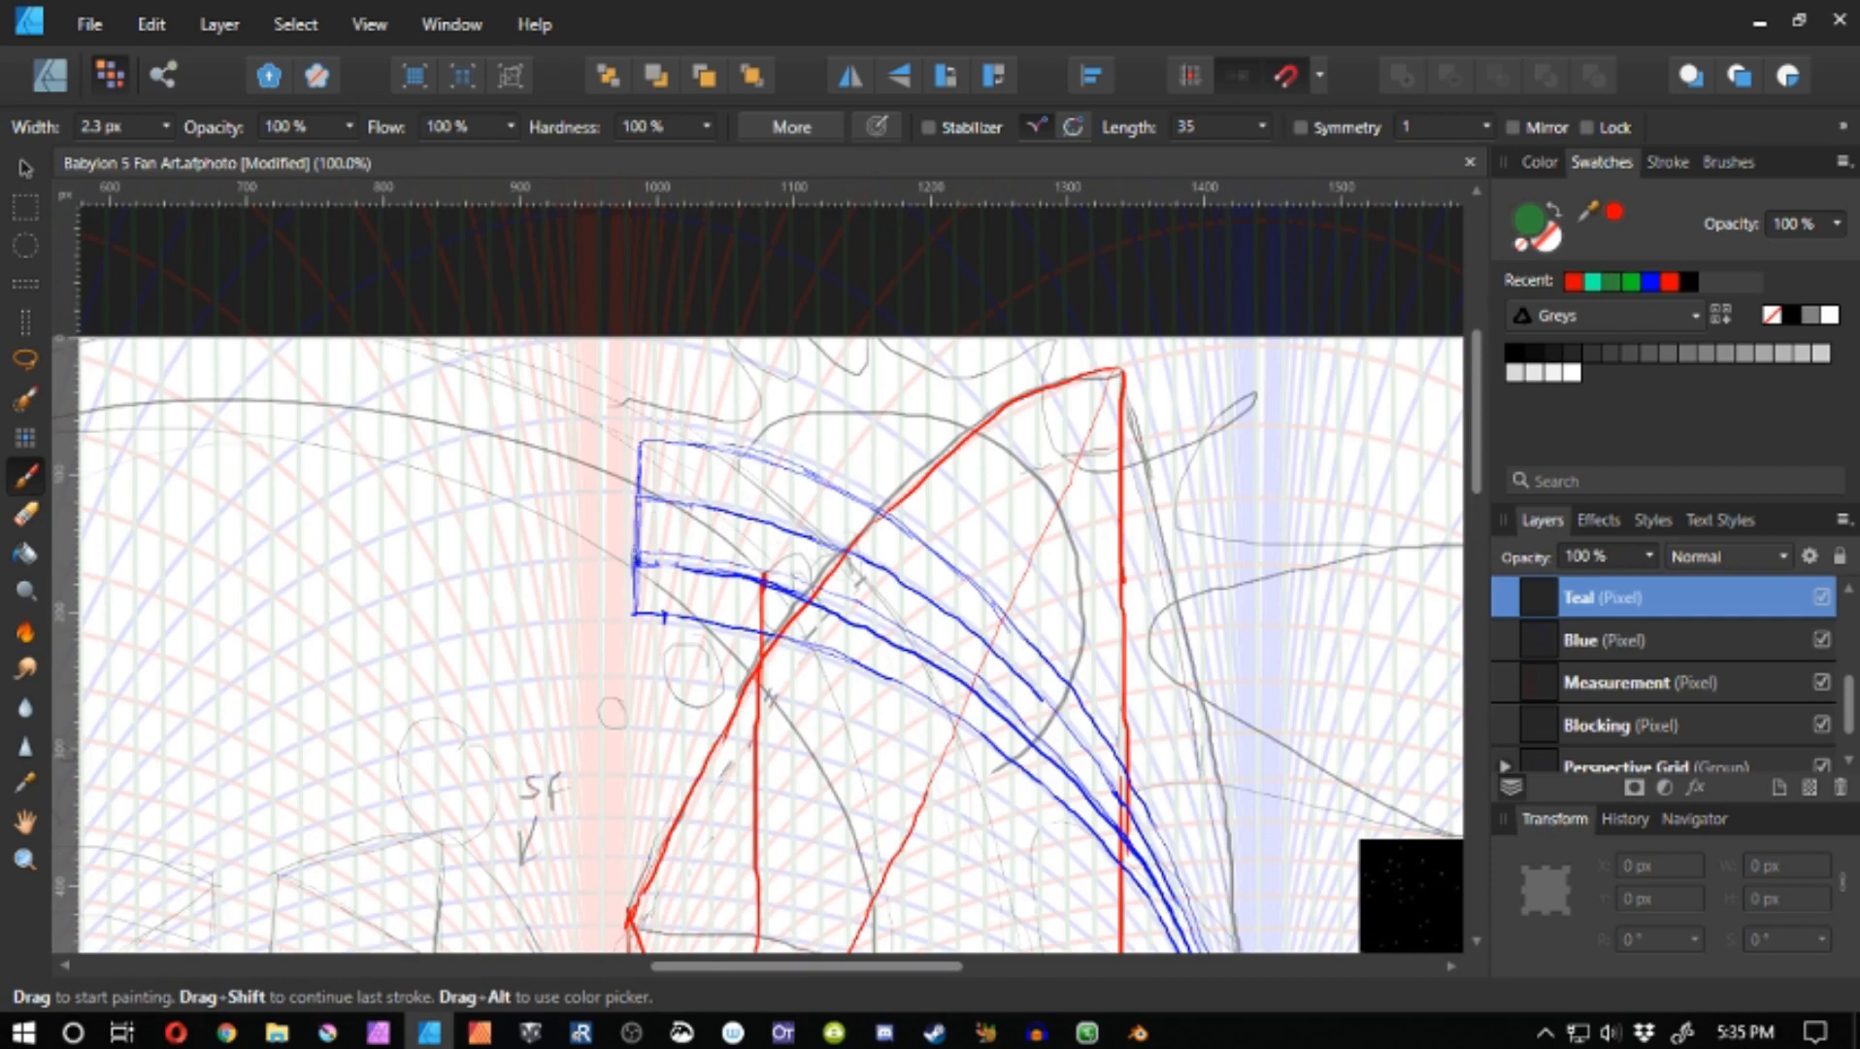
drag(637, 560, 811, 597)
key(ctrl+z)
drag(637, 517, 692, 525)
drag(748, 583, 552, 445)
mouse_move(456, 379)
mouse_down()
mouse_move(612, 412)
mouse_move(779, 509)
mouse_up()
- Continue the green curve between the blue curves down to their converging tip, redoing the strokes that stray
drag(704, 454, 838, 572)
key(ctrl+z)
mouse_move(765, 498)
mouse_down()
mouse_move(831, 564)
mouse_move(683, 440)
mouse_up()
drag(714, 457, 838, 621)
key(ctrl+z)
key(ctrl+z)
drag(764, 507, 911, 780)
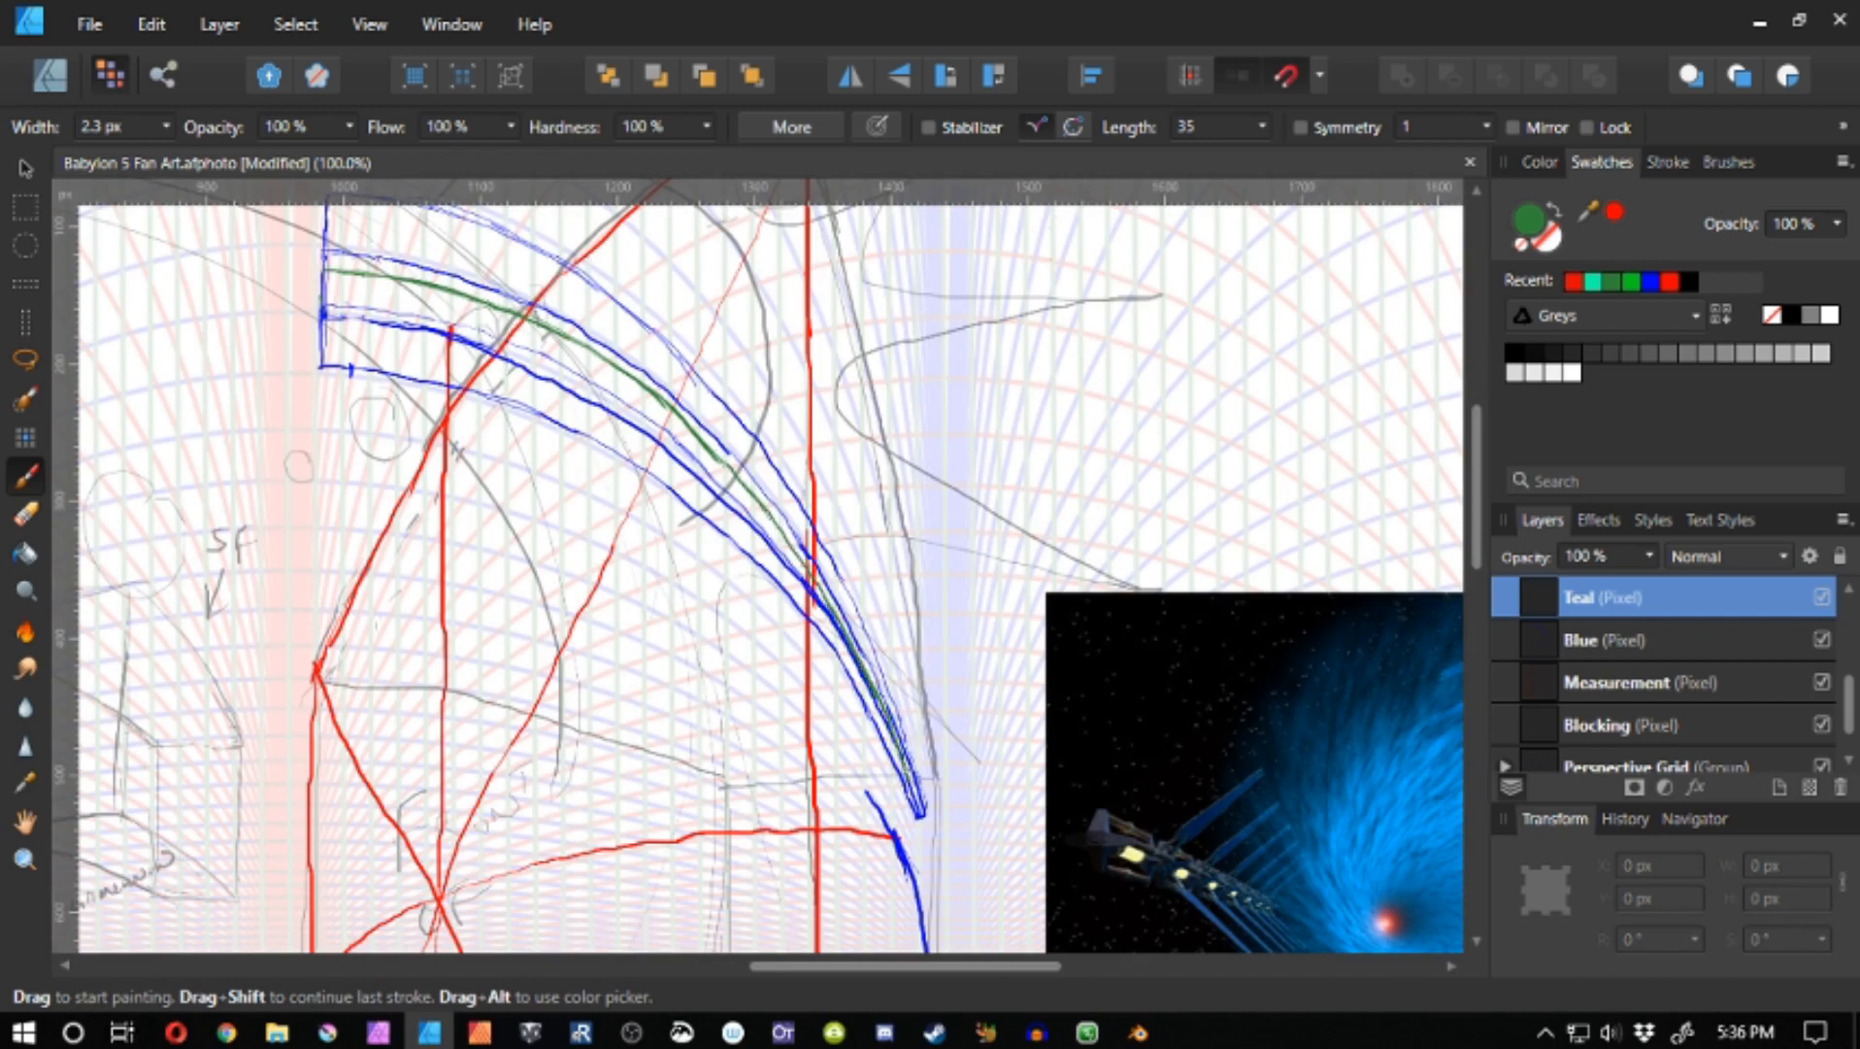
key(ctrl+z)
key(ctrl+z)
drag(832, 615, 923, 818)
- Try a green vertical along the arm's left edge from the green curve to the lowest blue curve
drag(599, 441, 885, 624)
mouse_move(558, 913)
mouse_down()
mouse_move(586, 635)
mouse_move(581, 932)
mouse_up()
drag(637, 423, 632, 514)
mouse_move(638, 403)
mouse_down()
mouse_move(781, 435)
mouse_move(947, 517)
mouse_up()
key(ctrl+z)
key(ctrl+z)
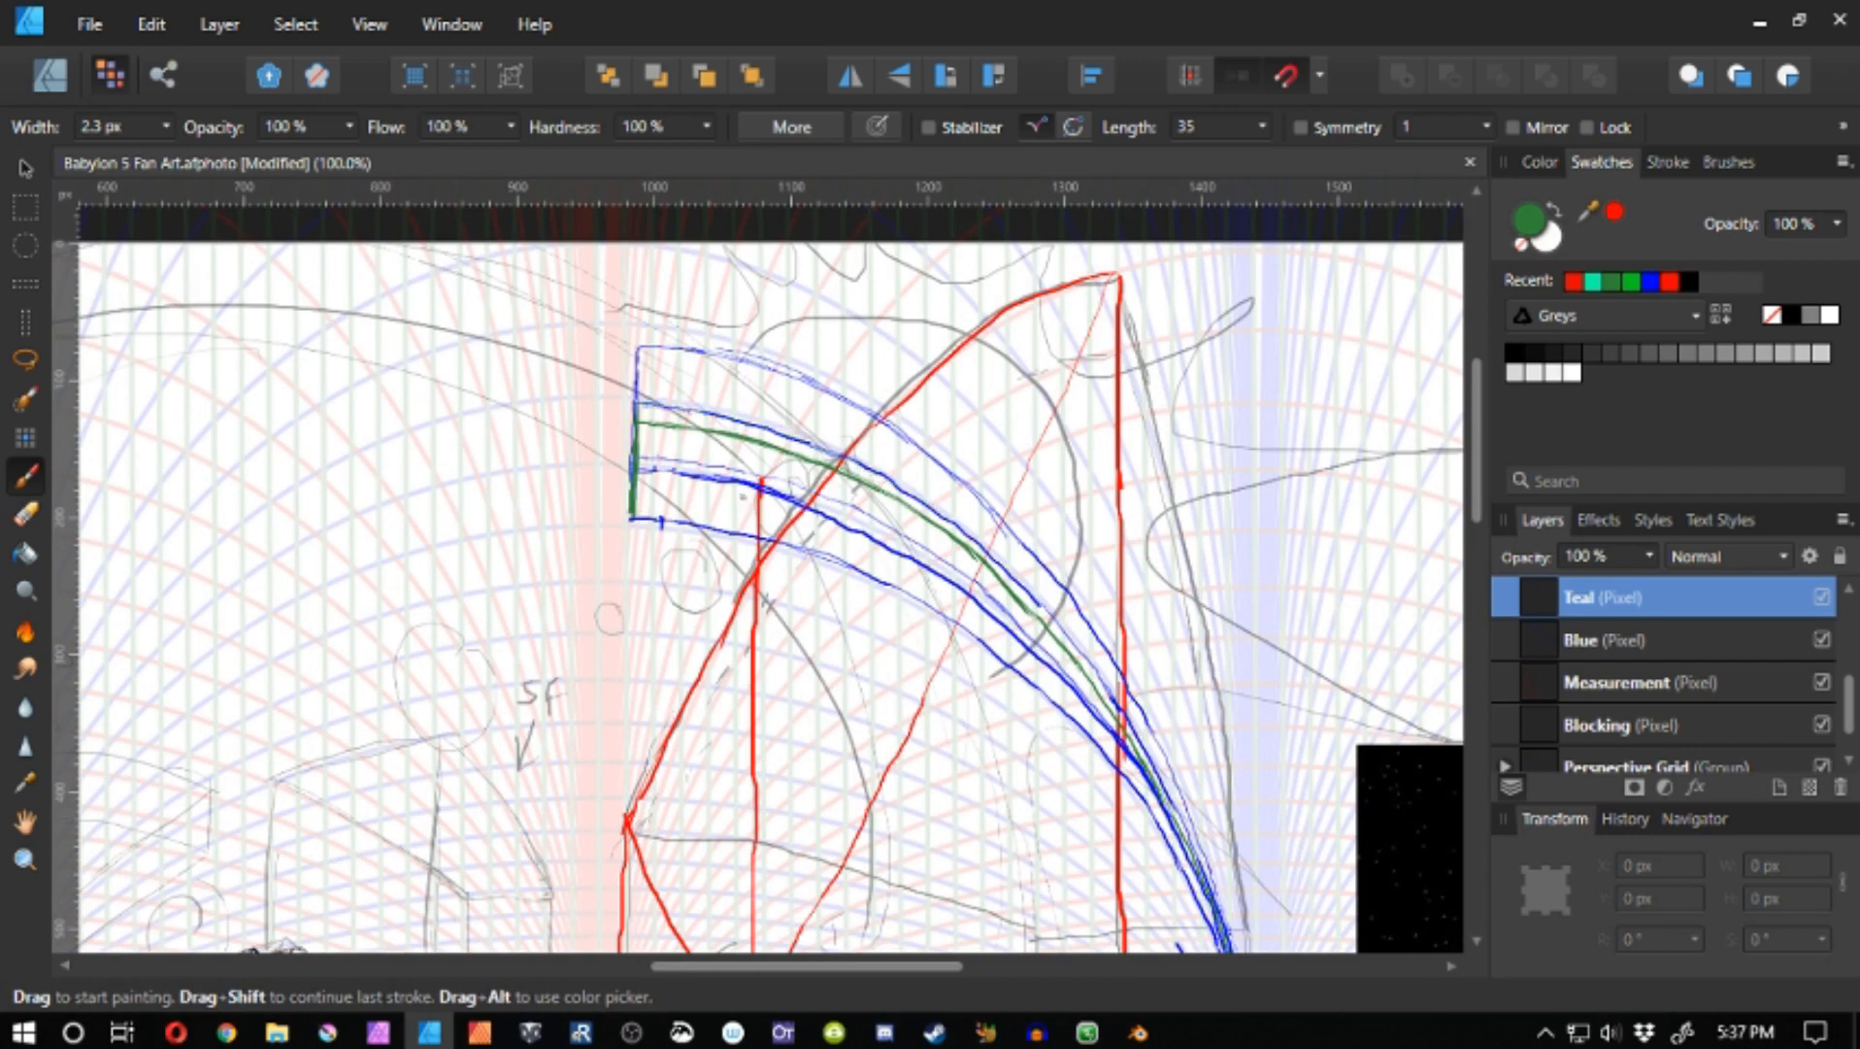
- Add a pixel layer named Purple and set the brush colour to hue 303, saturation 72 and lightness 49
click(1810, 788)
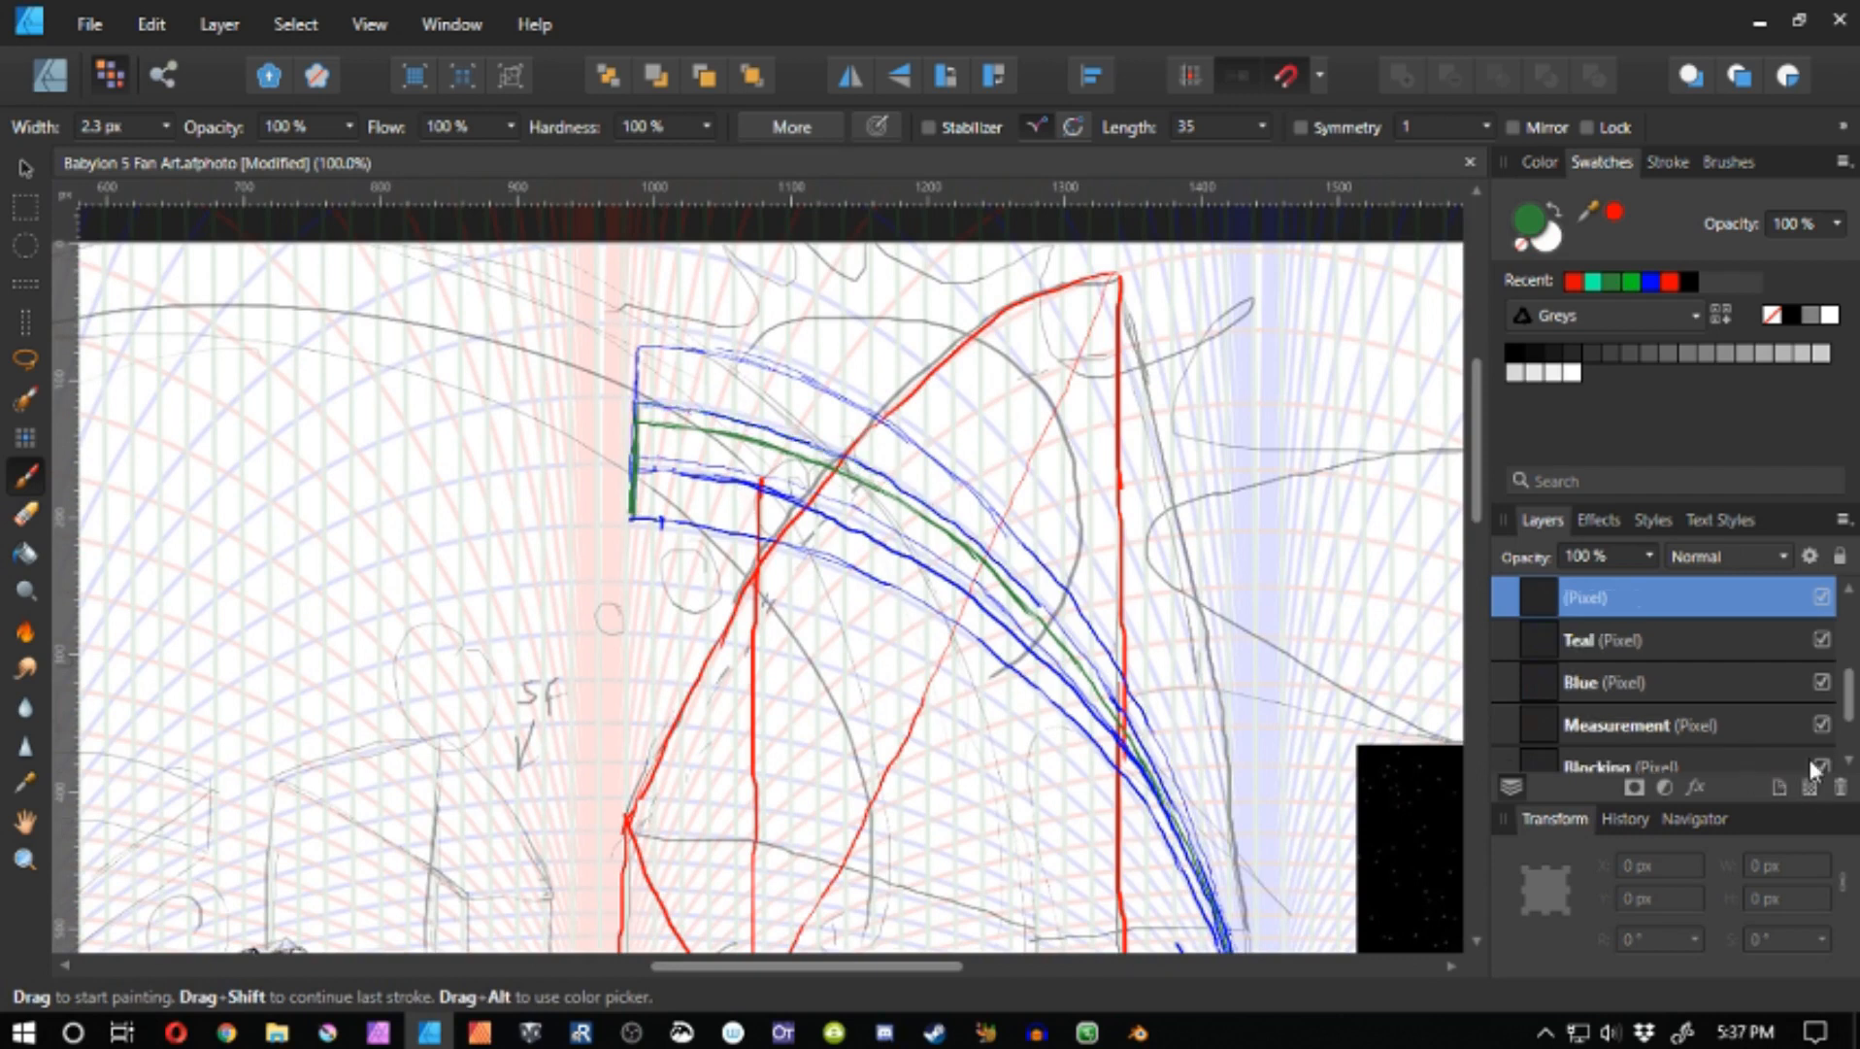
click(1540, 163)
click(1740, 278)
double_click(1600, 604)
text(Purple)
key(Return)
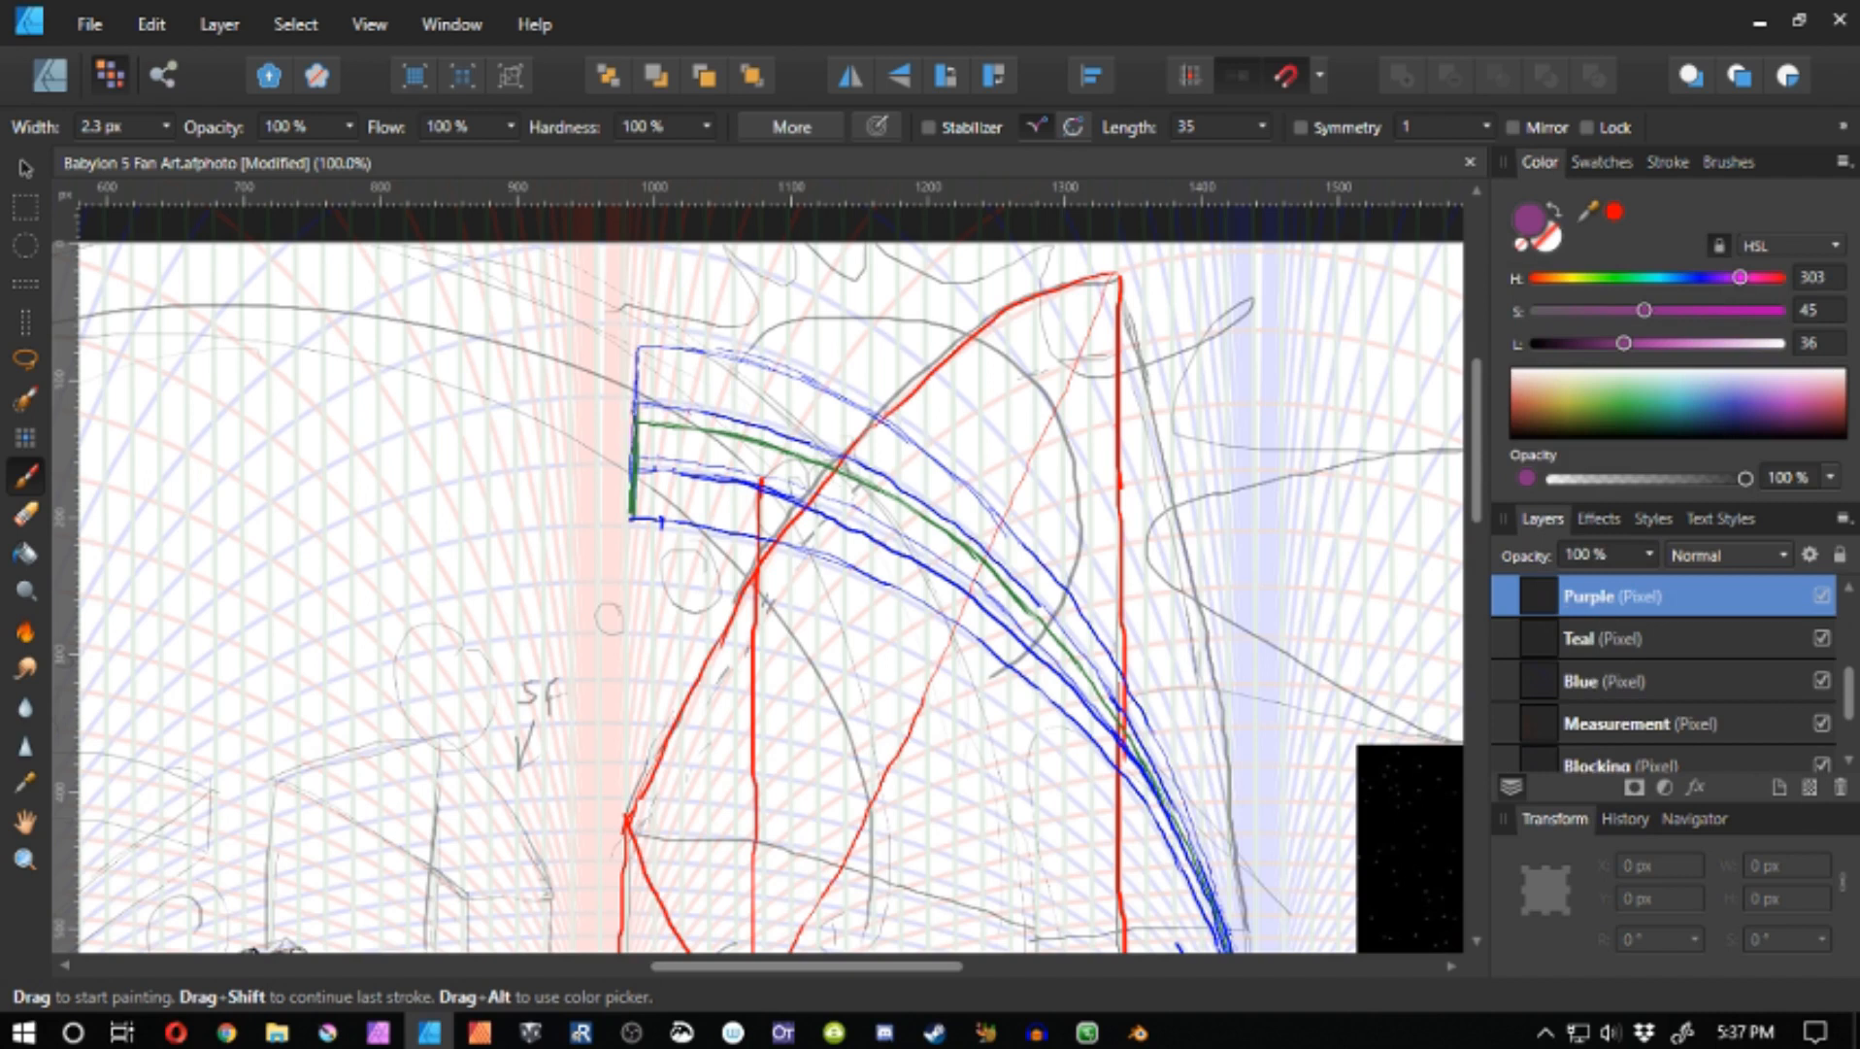
key(ctrl+z)
drag(1623, 343, 1655, 343)
drag(1643, 311, 1711, 311)
- Outline the arm's first section in purple with its left edge, lower curve, slanted right end and upper curve
drag(638, 404, 633, 473)
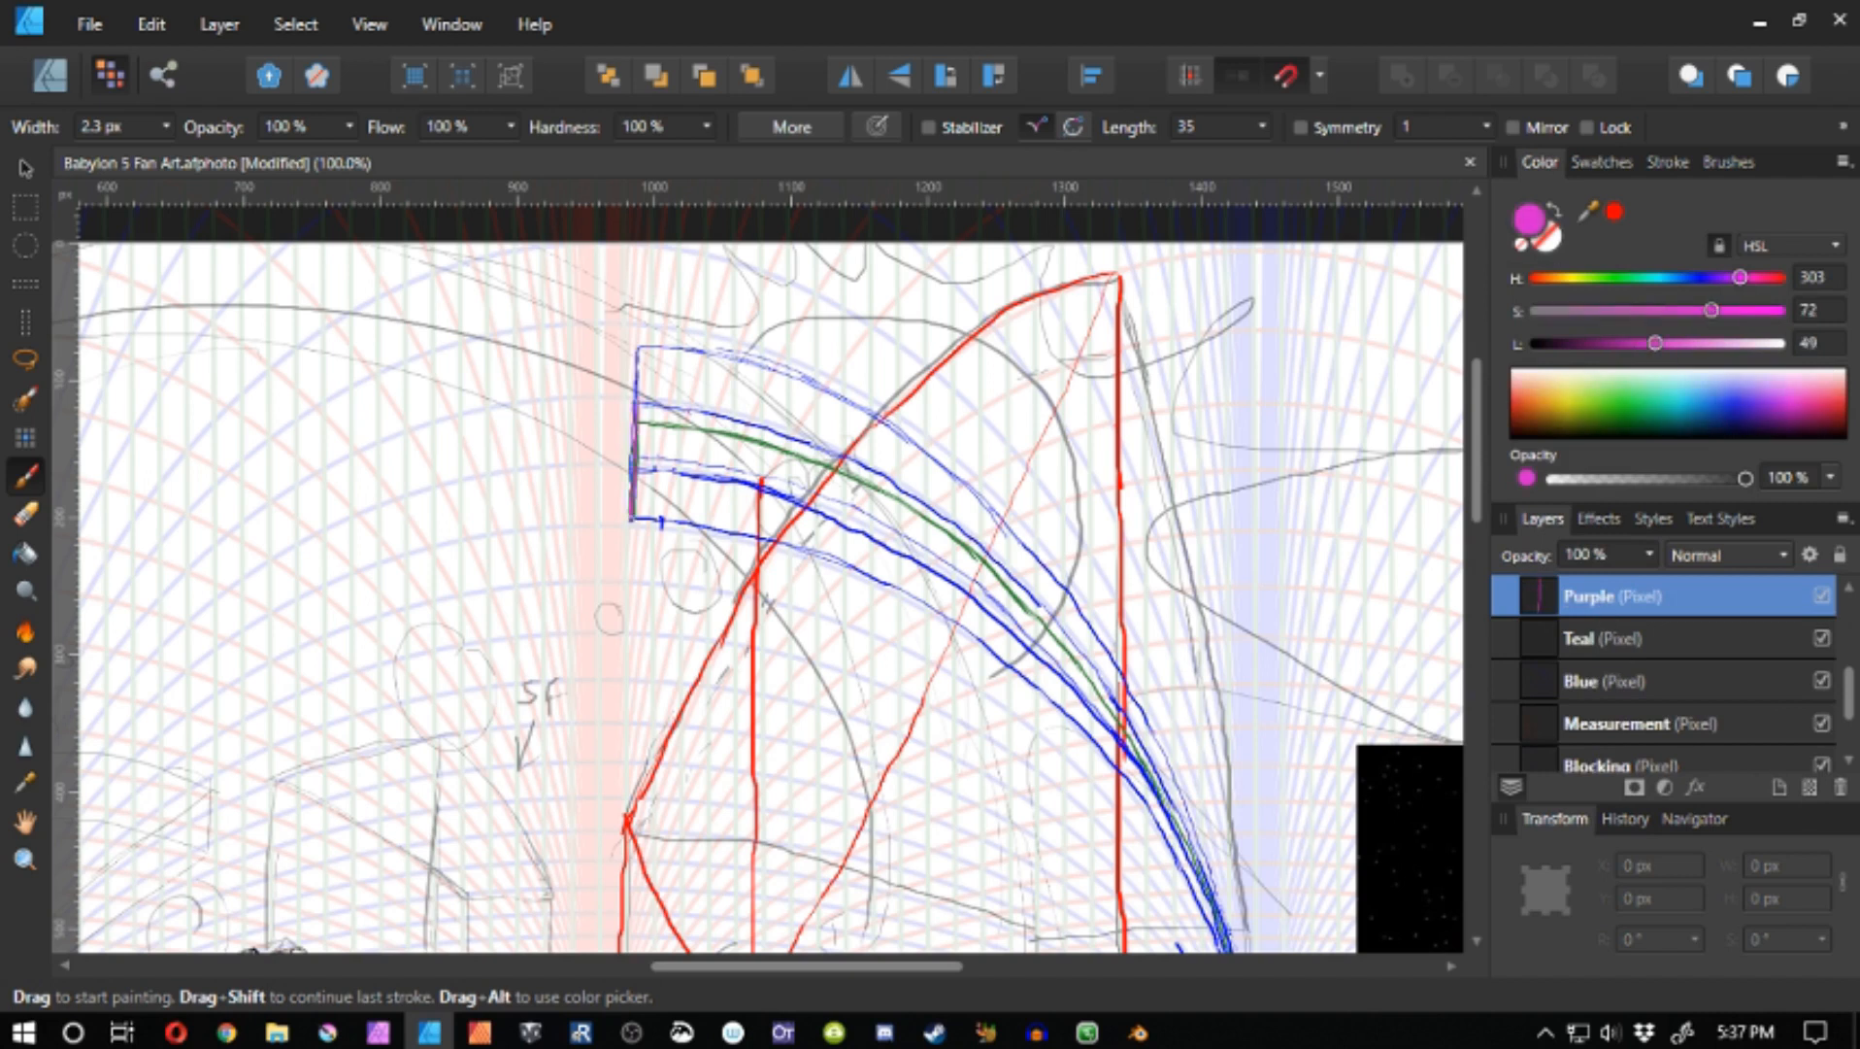
drag(738, 544, 532, 435)
mouse_move(428, 409)
mouse_down()
mouse_move(707, 485)
mouse_move(782, 449)
mouse_up()
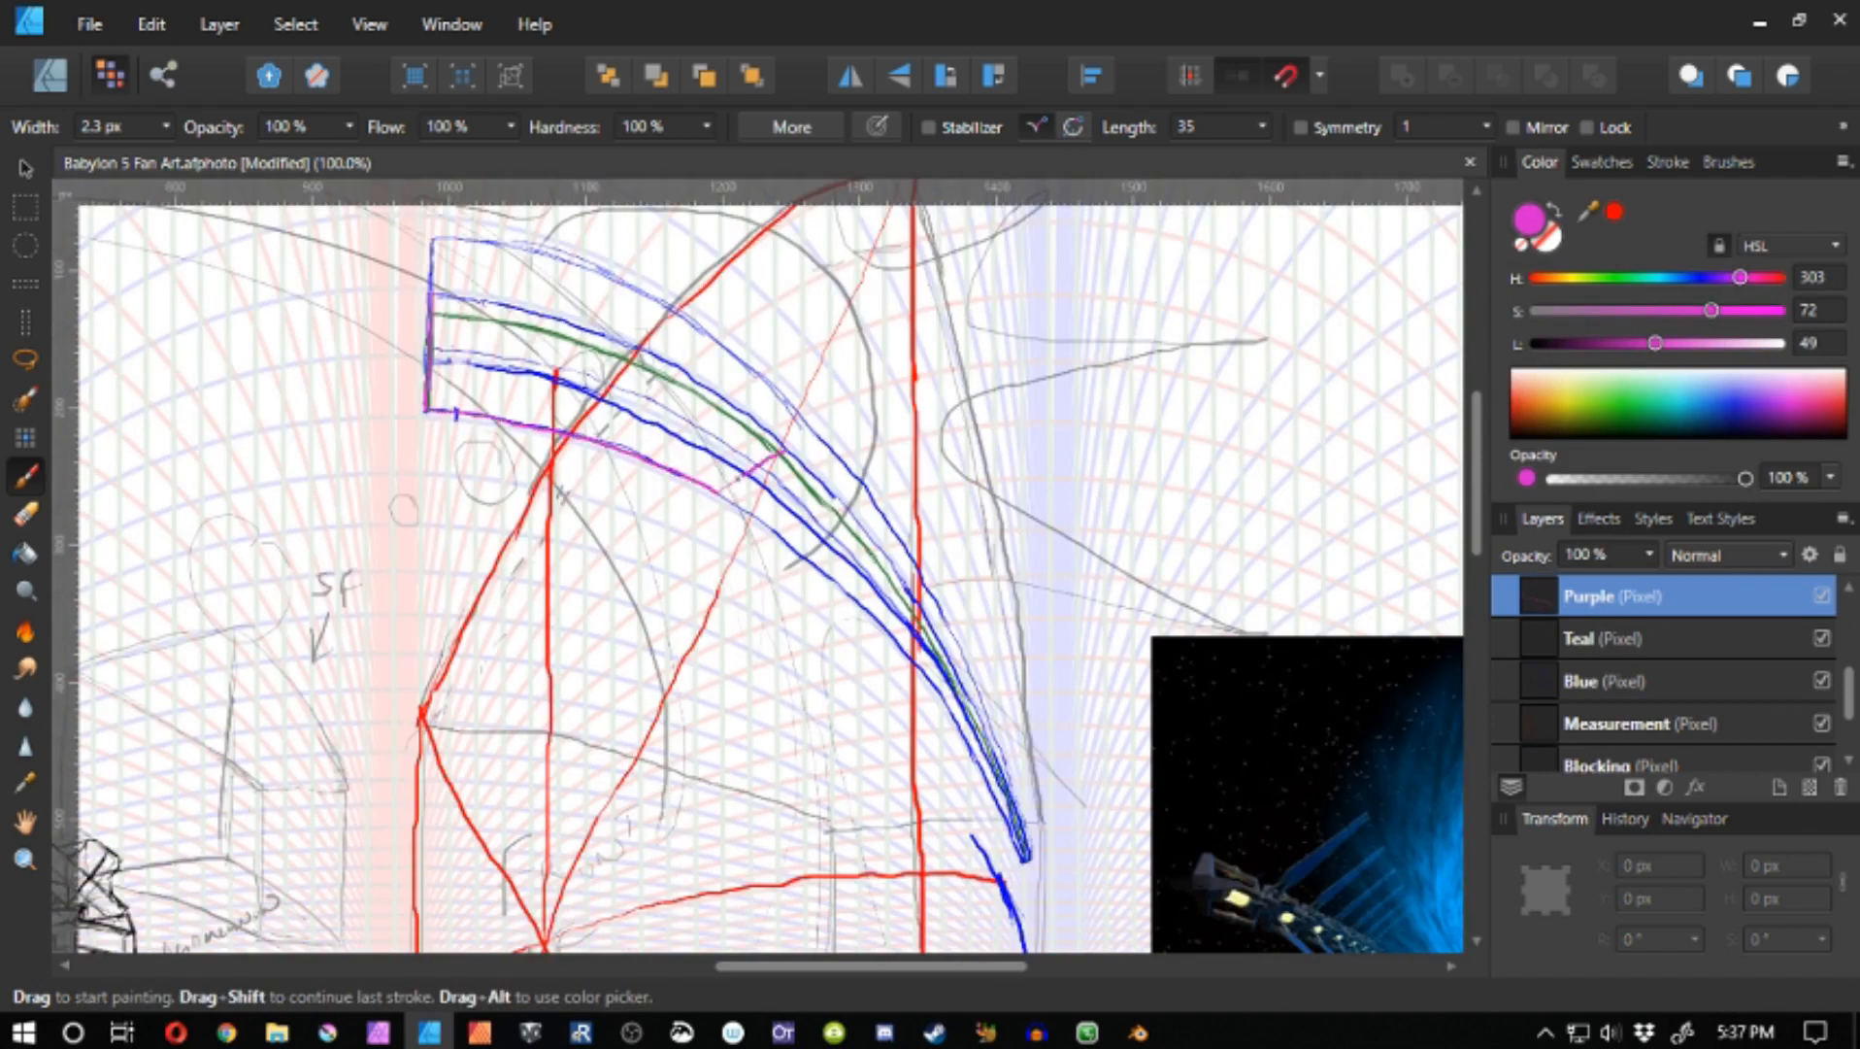
mouse_move(429, 293)
mouse_down()
mouse_move(675, 367)
mouse_move(782, 447)
mouse_up()
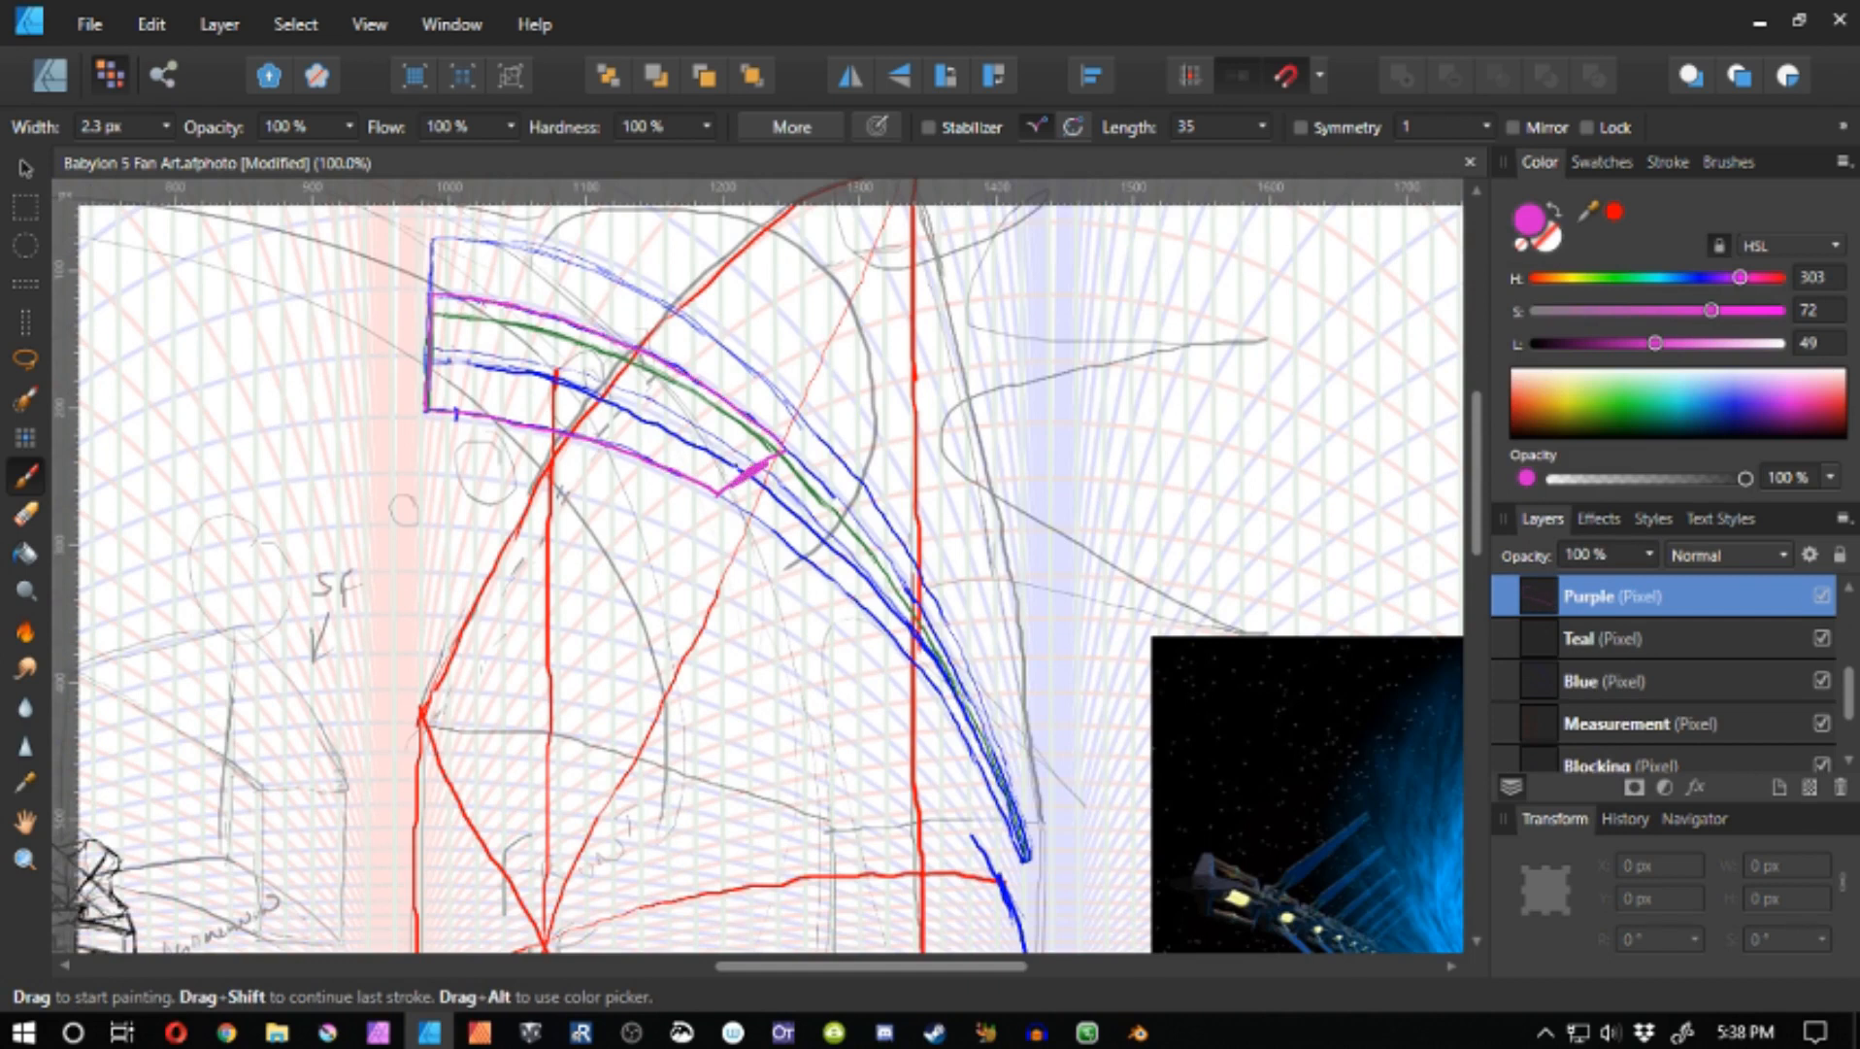
- Draw a purple diagonal from the section's upper left corner through its slanted end to the lower curve, marking the second section
key(ctrl+z)
mouse_move(431, 294)
mouse_down()
mouse_move(655, 408)
mouse_move(829, 574)
mouse_move(677, 423)
mouse_move(826, 581)
mouse_up()
key(ctrl+z)
key(ctrl+z)
key(ctrl+z)
key(ctrl+z)
key(ctrl+z)
mouse_move(432, 295)
mouse_down()
mouse_move(728, 444)
mouse_move(850, 596)
mouse_up()
key(ctrl+z)
- Repeat the purple diagonals and cross lines to divide the rest of the arm down to its tip
key(space)
mouse_move(850, 596)
mouse_down()
mouse_move(533, 415)
mouse_move(614, 440)
mouse_up()
key(space)
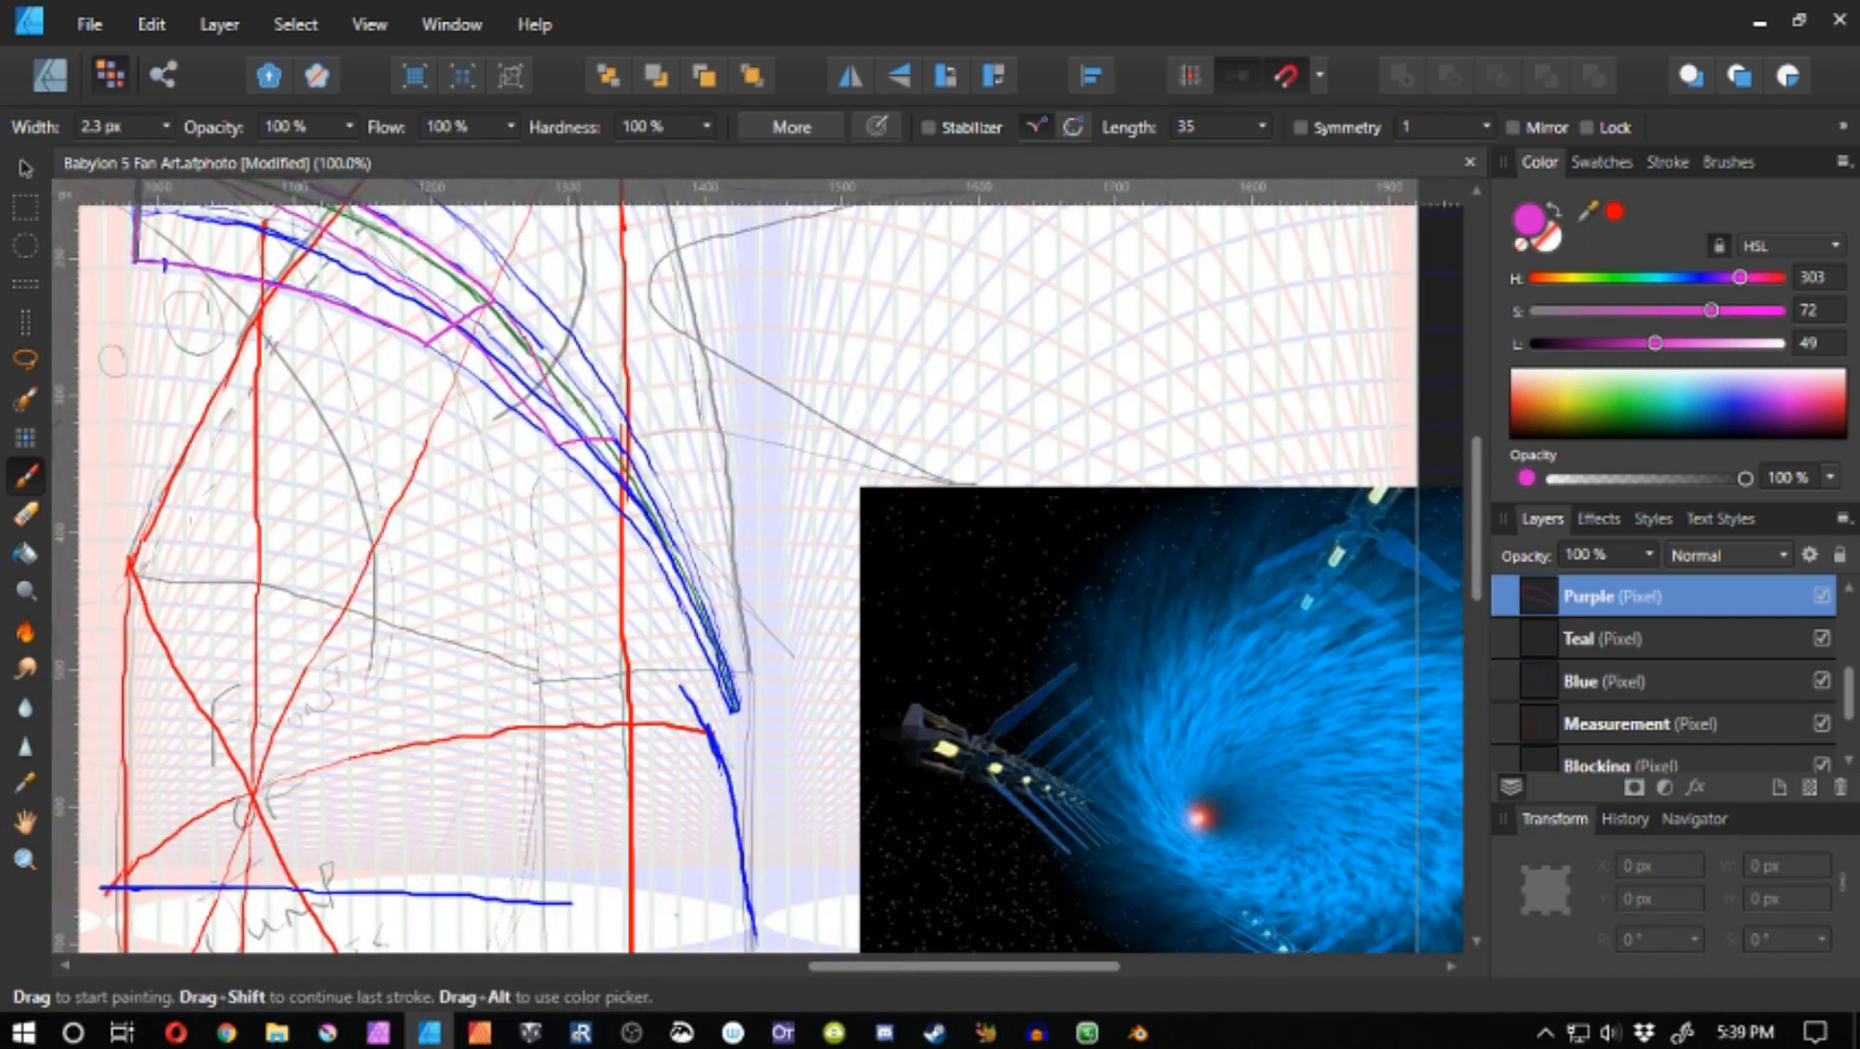
drag(495, 303, 614, 496)
mouse_move(614, 496)
mouse_down()
mouse_move(646, 492)
mouse_move(642, 536)
mouse_move(666, 568)
mouse_up()
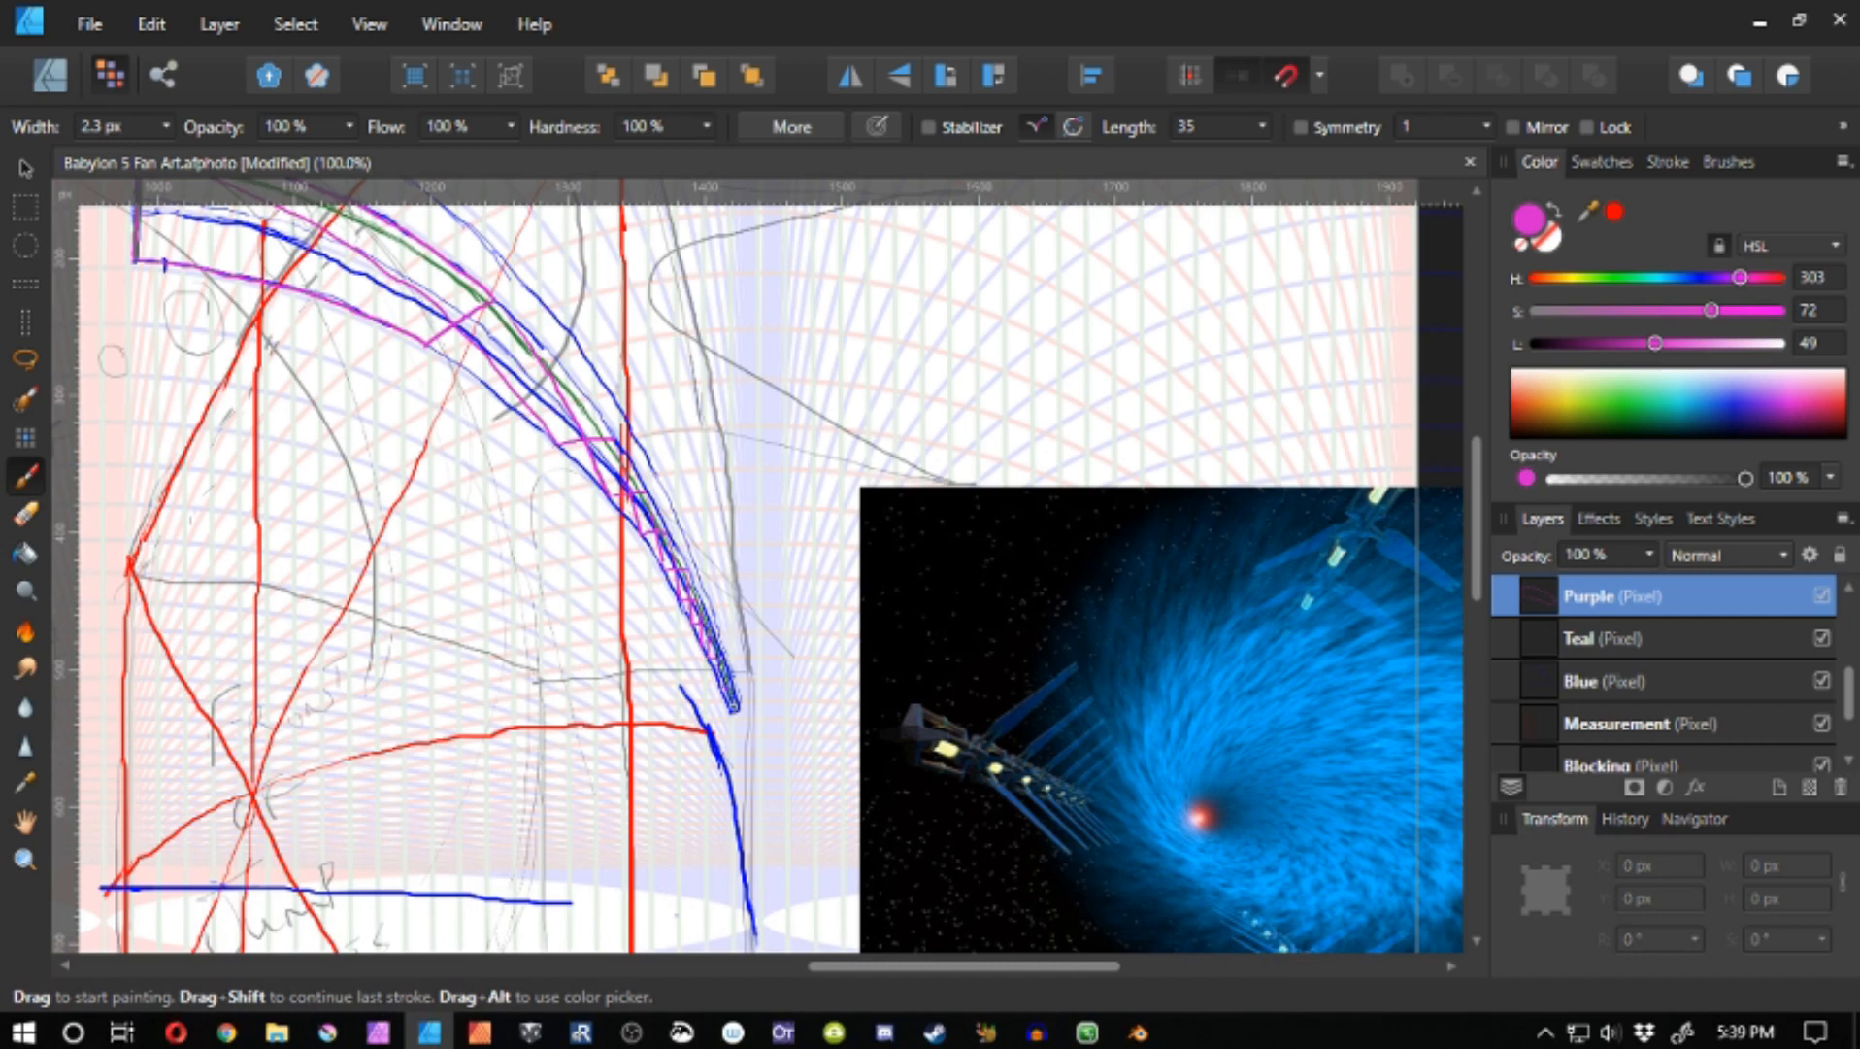
- Mark the arm's section divisions with short purple strokes beneath its lower curve
key(space)
mouse_move(649, 649)
mouse_down()
mouse_move(992, 751)
mouse_move(977, 852)
mouse_up()
drag(457, 483, 449, 541)
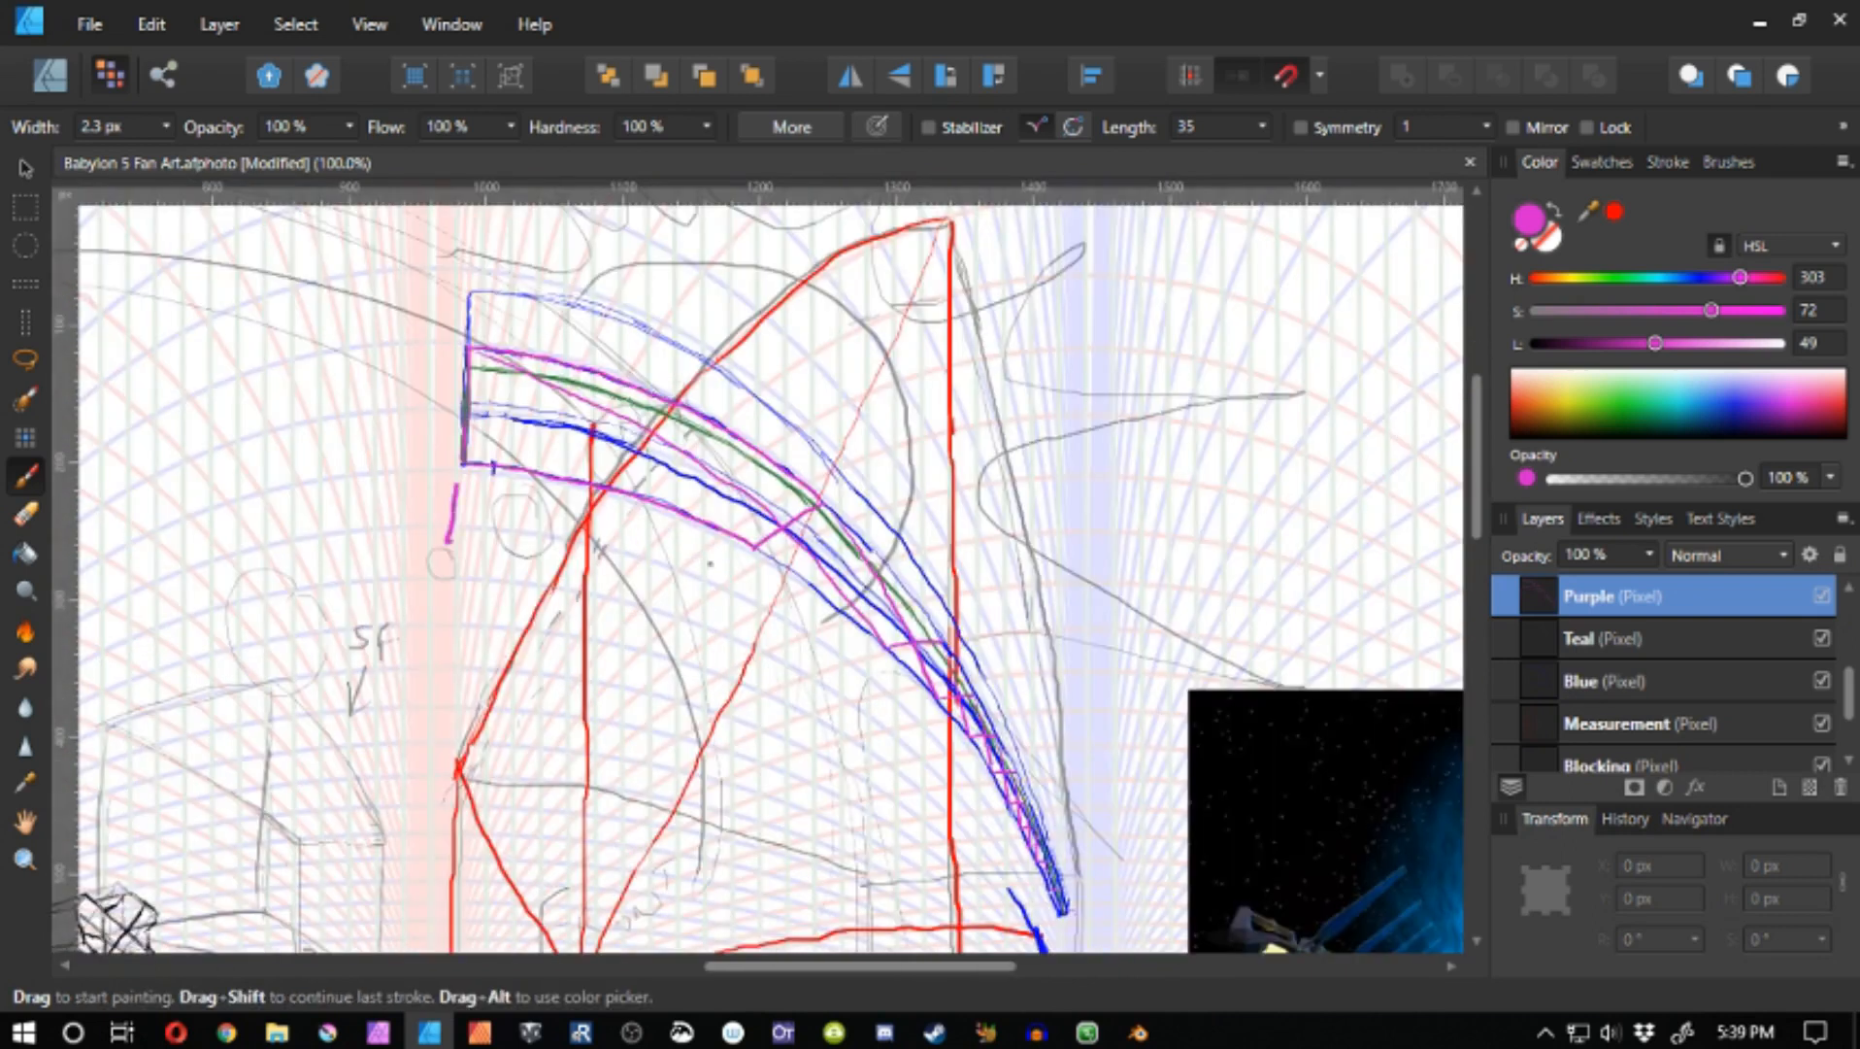
drag(748, 562, 718, 596)
drag(811, 676, 864, 660)
drag(917, 715, 887, 726)
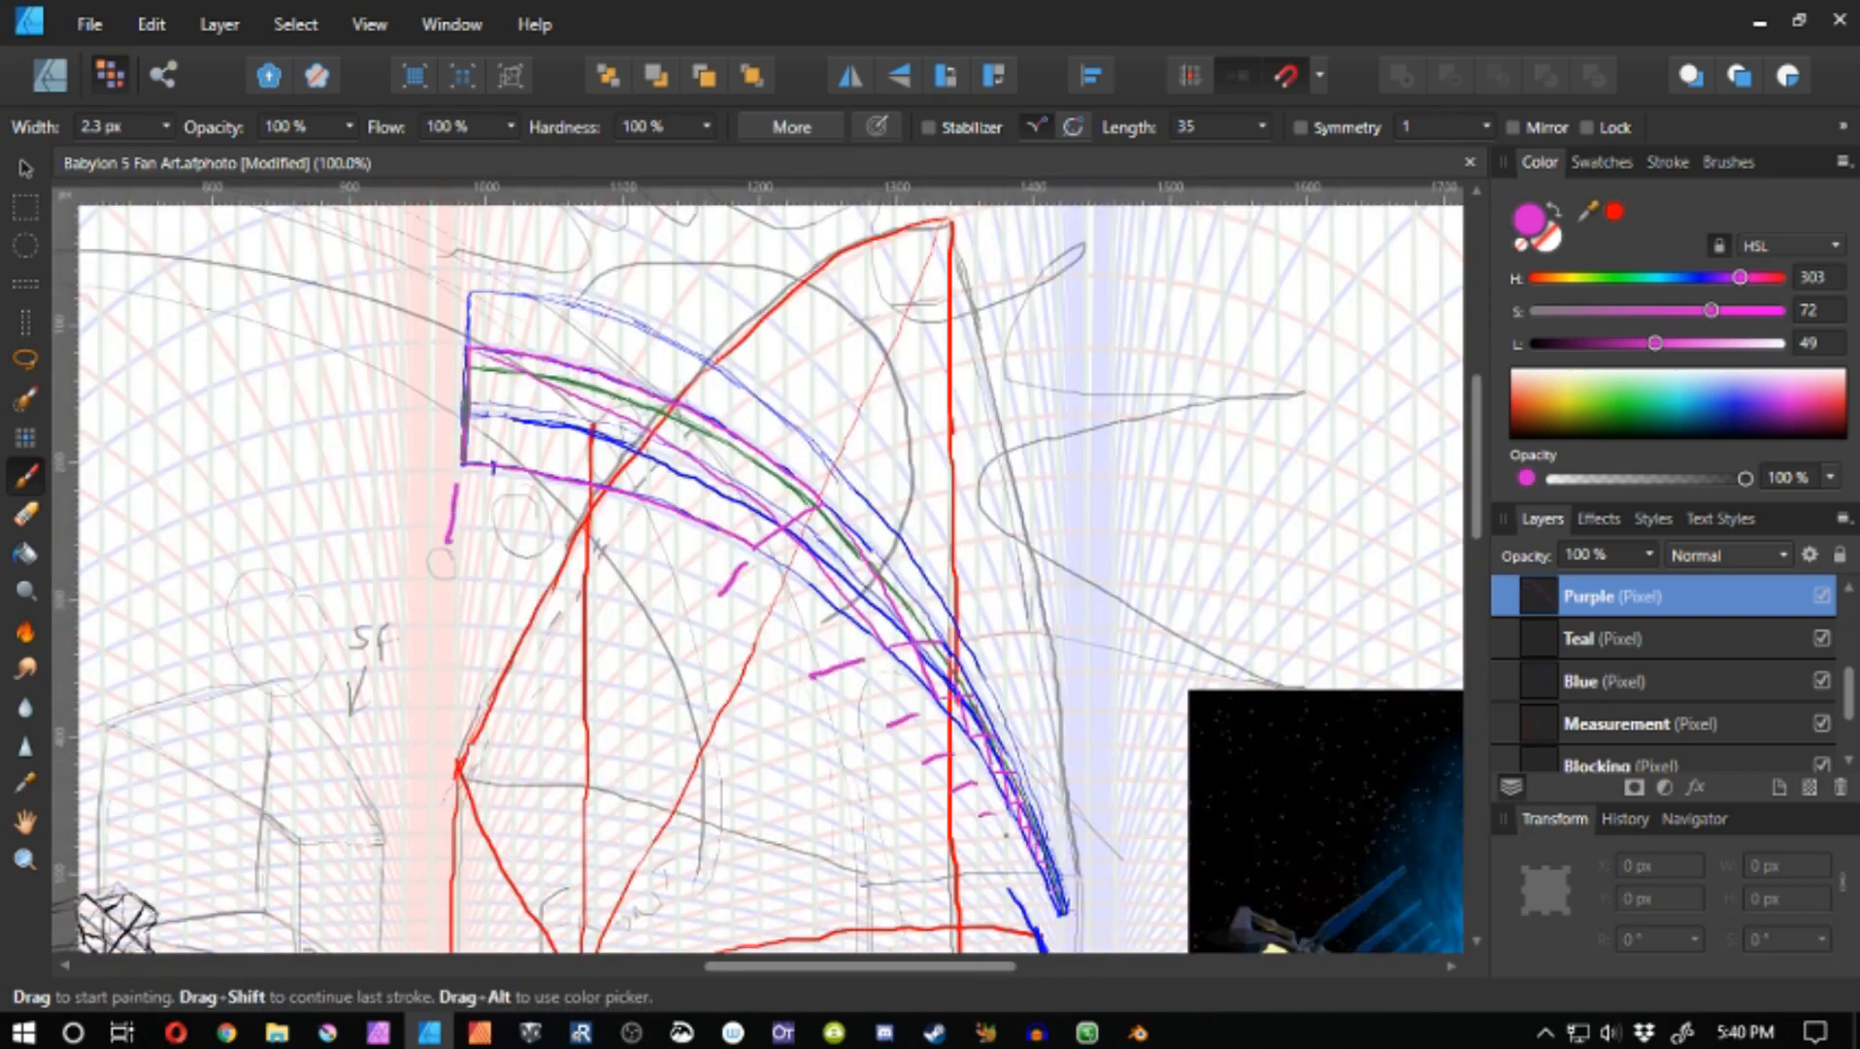
- Undo the purple section marks beneath the arm
key(ctrl+z)
key(ctrl+z)
key(ctrl+z)
key(ctrl+z)
key(ctrl+z)
key(ctrl+z)
key(ctrl+z)
- Sketch a purple rectangle in the empty area beside the arm, with a diagonal from its upper right to lower left corner
key(space)
drag(408, 544, 978, 644)
mouse_move(544, 429)
mouse_down()
mouse_move(548, 618)
mouse_move(869, 419)
mouse_up()
drag(868, 420, 879, 612)
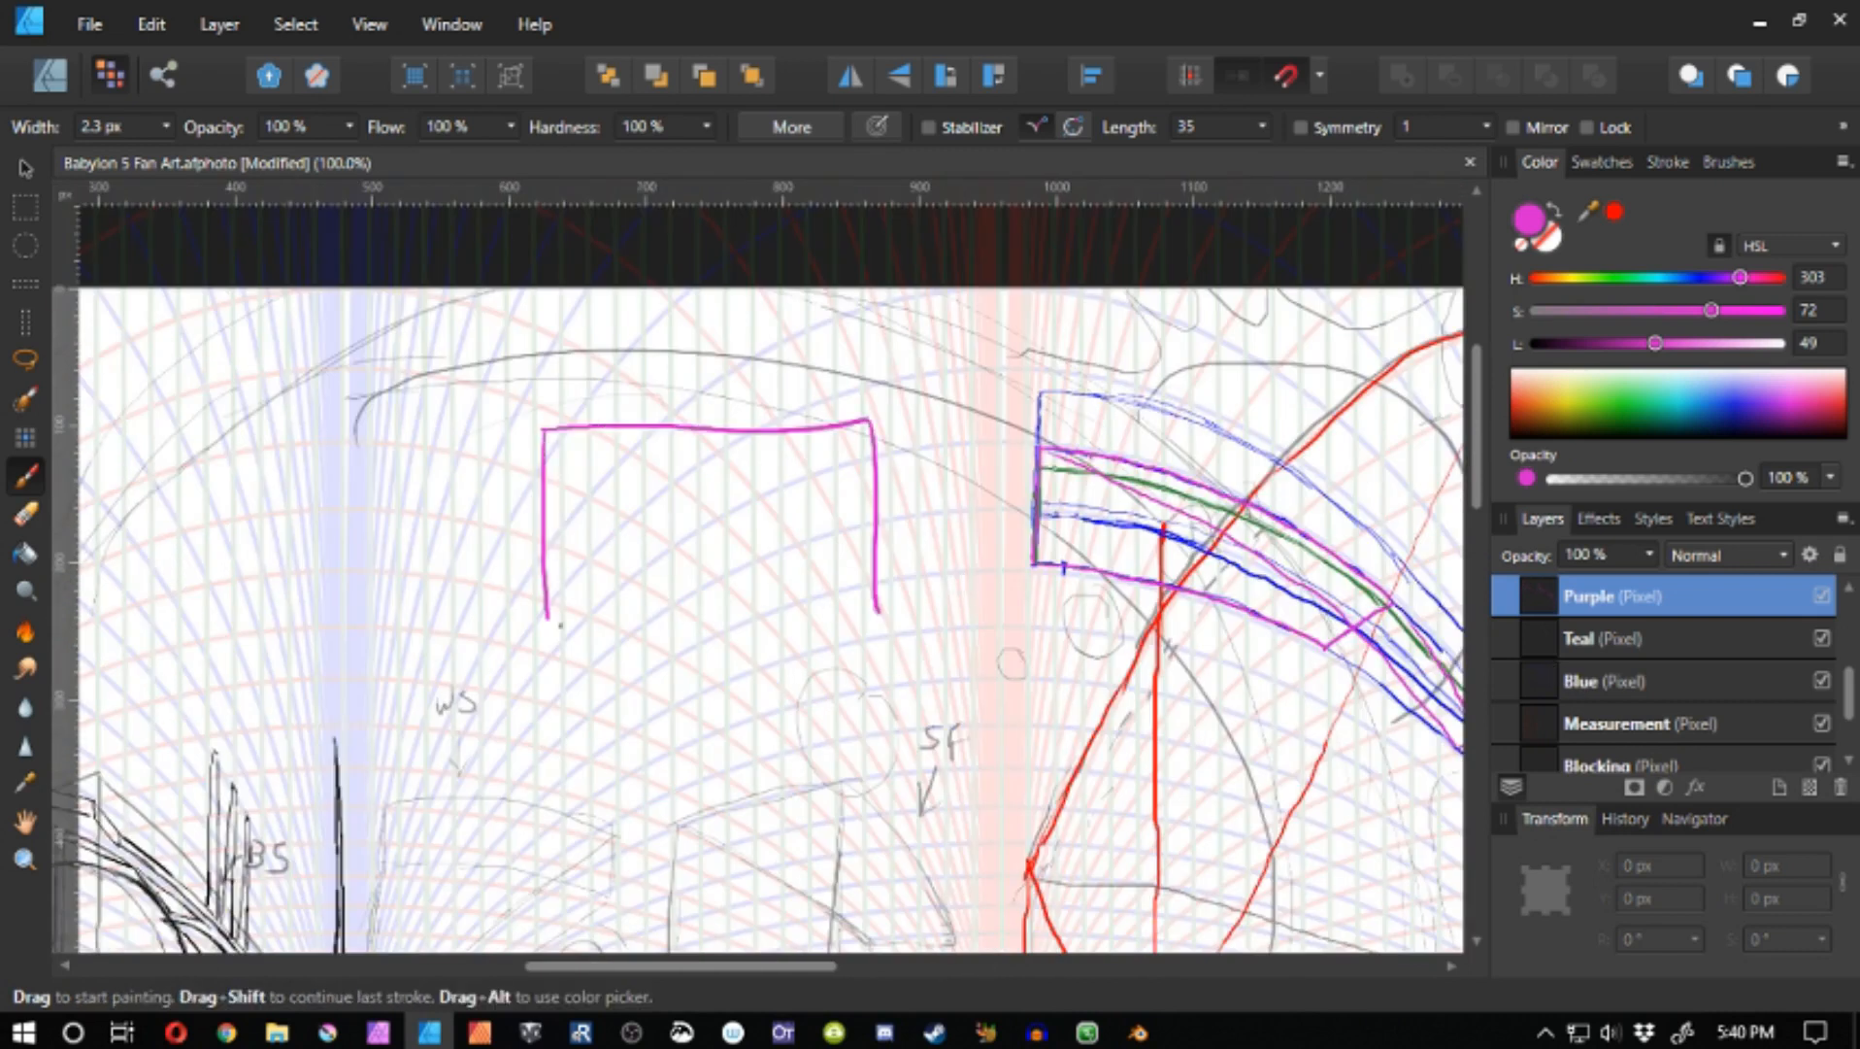
drag(548, 617, 879, 611)
drag(868, 420, 540, 614)
key(ctrl+z)
drag(869, 419, 539, 610)
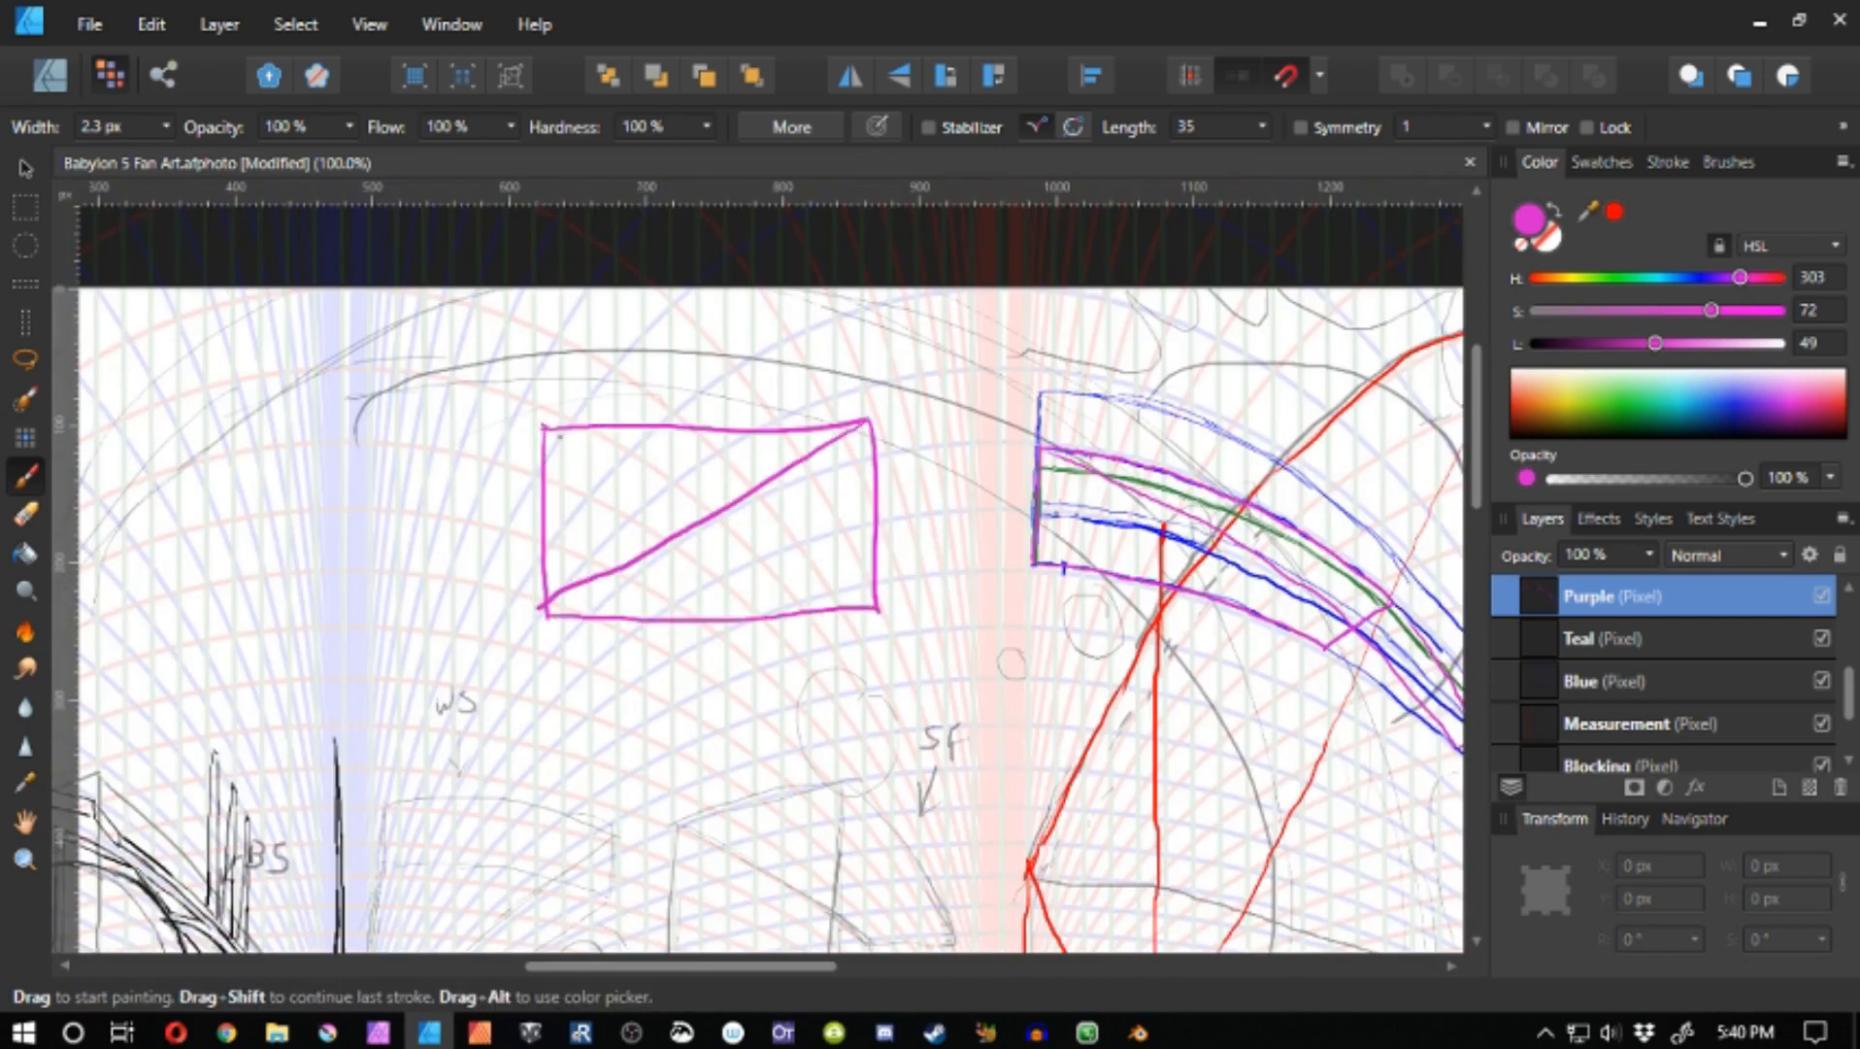
- Divide the purple rectangle into four vertical strips using crossing diagonals and verticals through their intersections
drag(545, 431, 886, 612)
mouse_move(723, 433)
mouse_down()
mouse_move(720, 623)
mouse_move(880, 610)
mouse_up()
drag(718, 621, 870, 426)
mouse_move(809, 507)
mouse_down()
mouse_move(810, 617)
mouse_move(811, 433)
mouse_move(540, 604)
mouse_up()
key(ctrl+z)
drag(717, 435, 548, 616)
mouse_move(547, 430)
mouse_down()
mouse_move(611, 504)
mouse_move(717, 510)
mouse_up()
mouse_move(622, 617)
mouse_down()
mouse_move(640, 424)
mouse_move(620, 616)
mouse_up()
key(ctrl+z)
- Sketch a narrow slanted purple beam above the reference image, with a fin on either side
key(space)
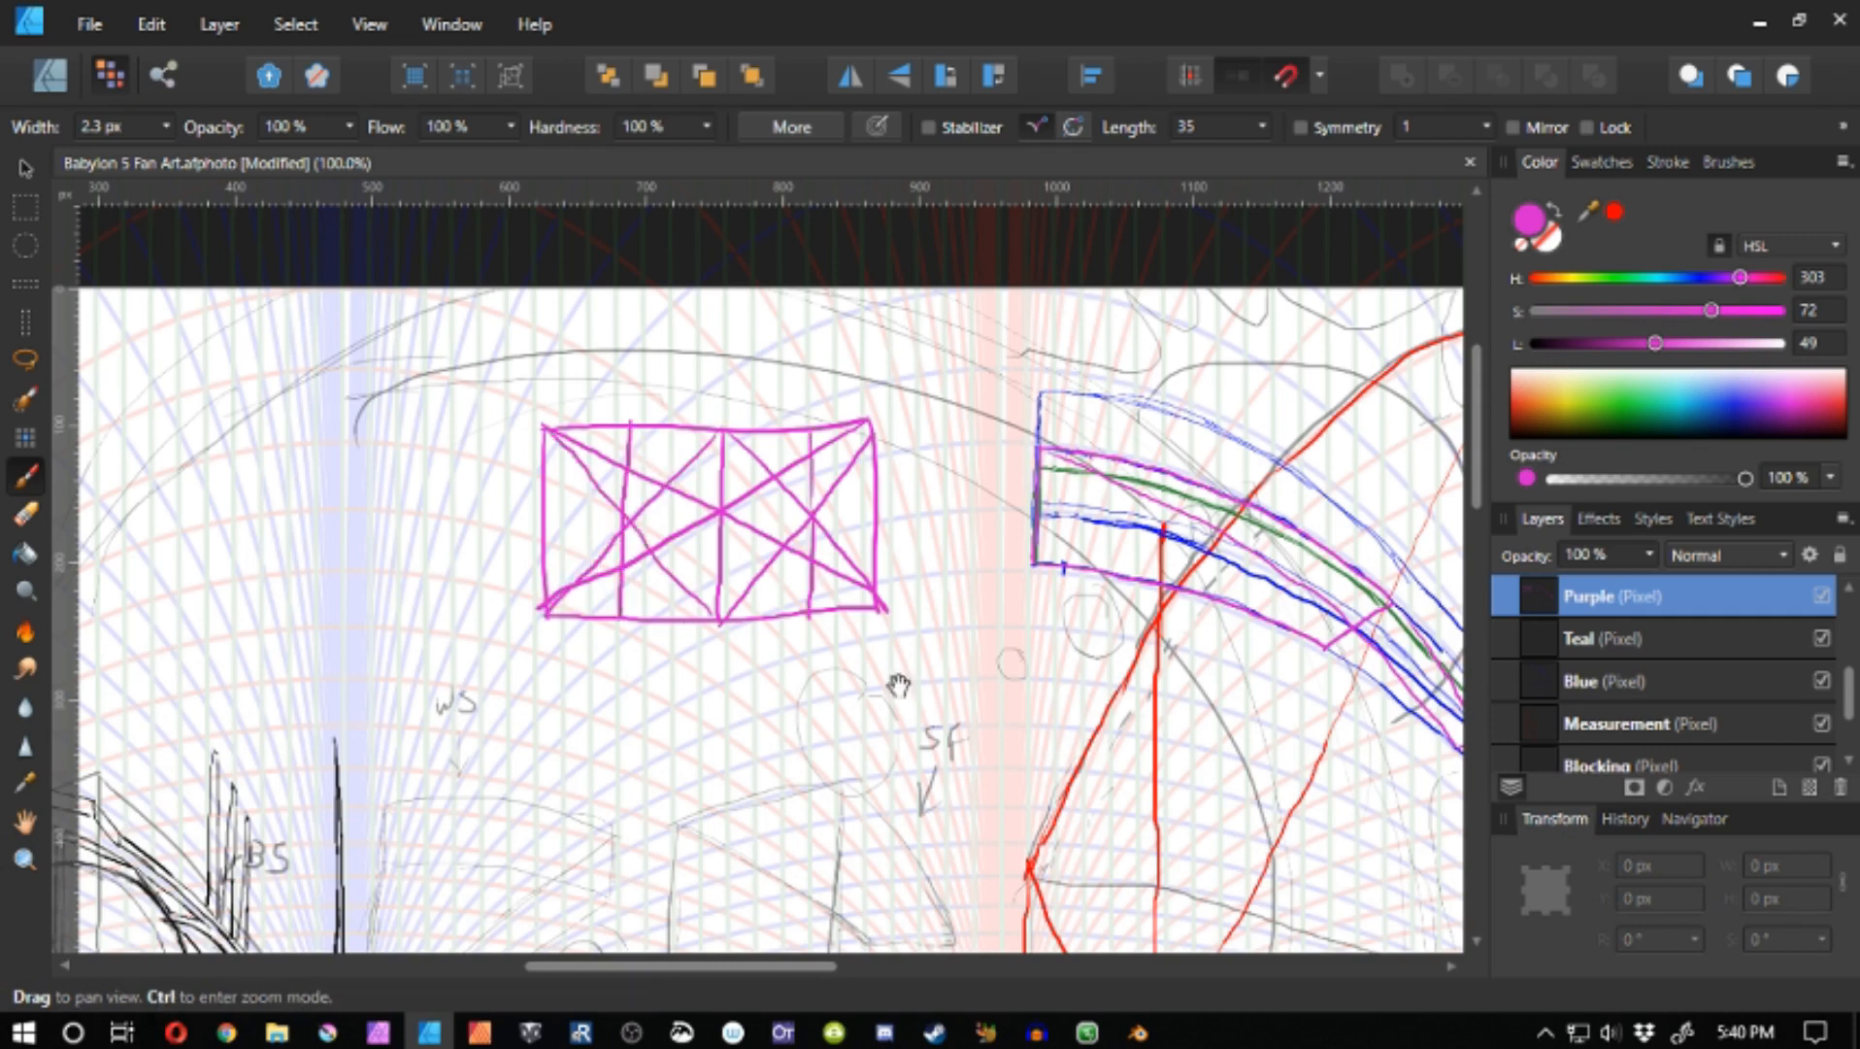
drag(898, 685, 289, 602)
drag(903, 506, 436, 370)
drag(786, 636, 552, 436)
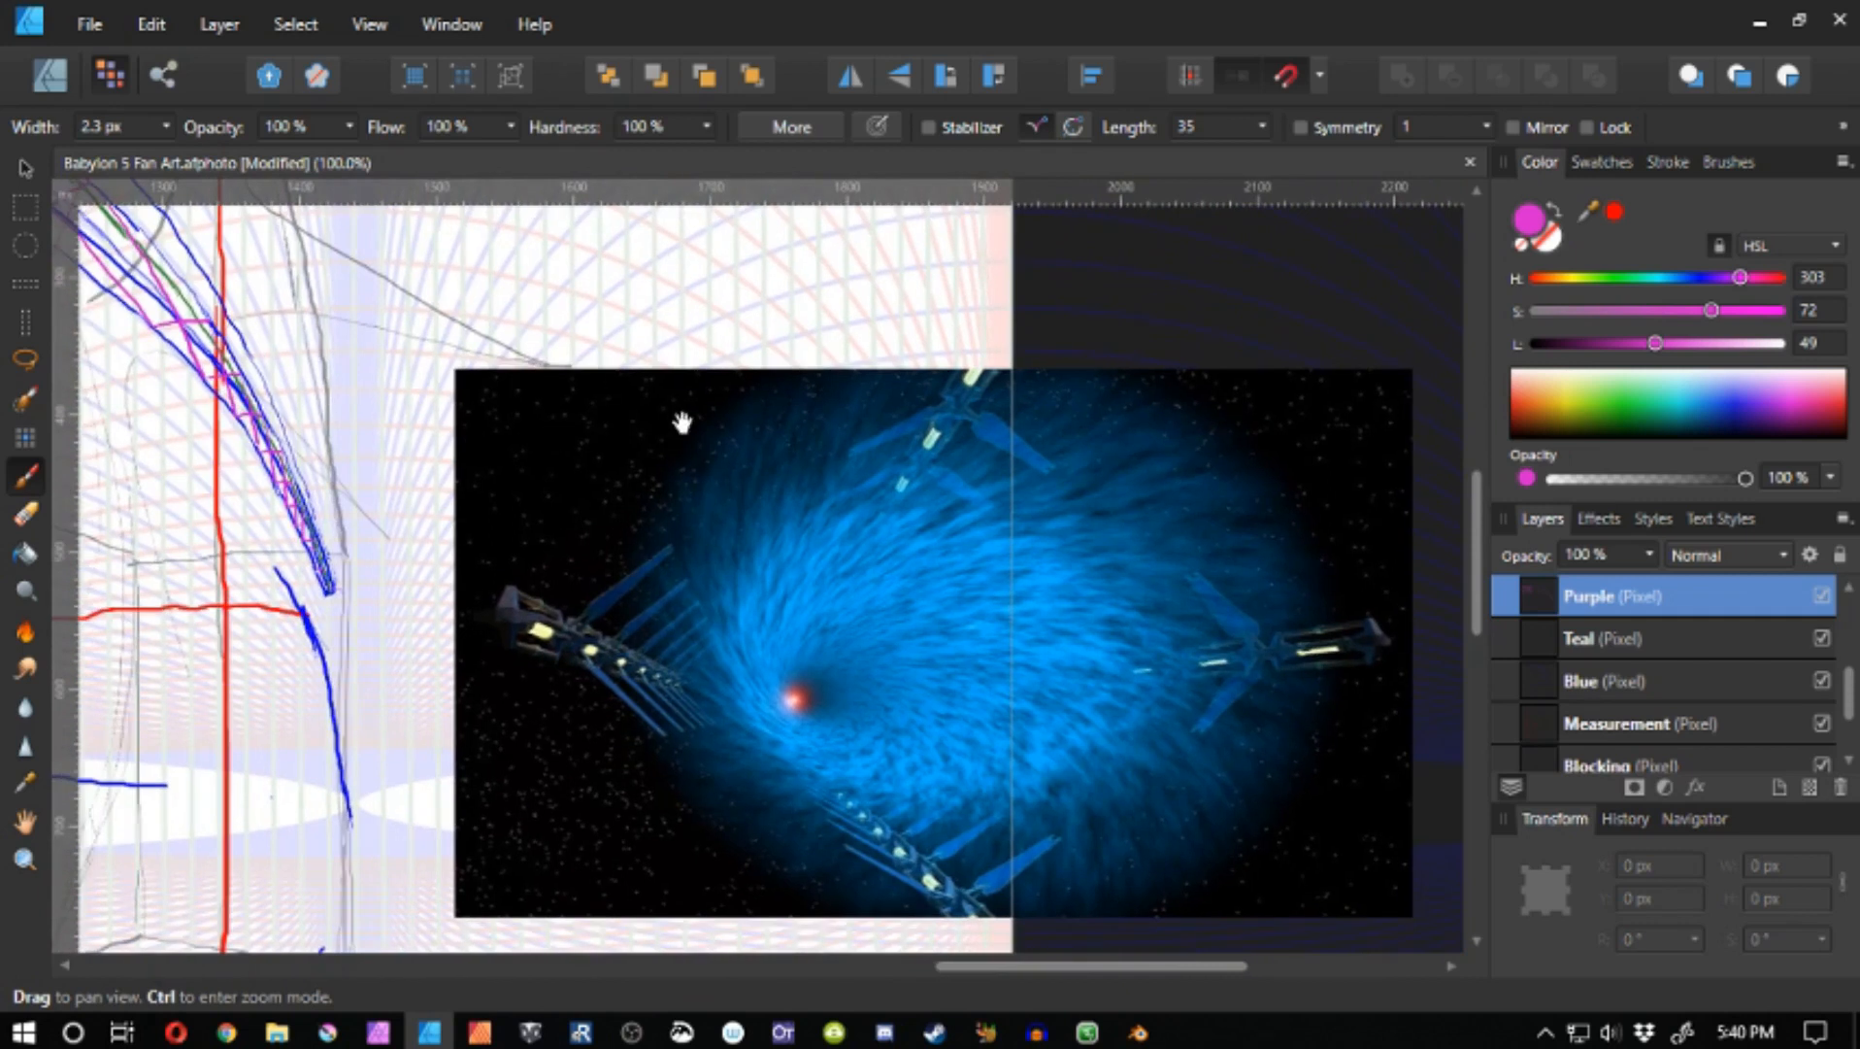
drag(682, 421, 680, 666)
mouse_move(531, 352)
mouse_down()
mouse_move(726, 456)
mouse_move(573, 396)
mouse_move(763, 500)
mouse_up()
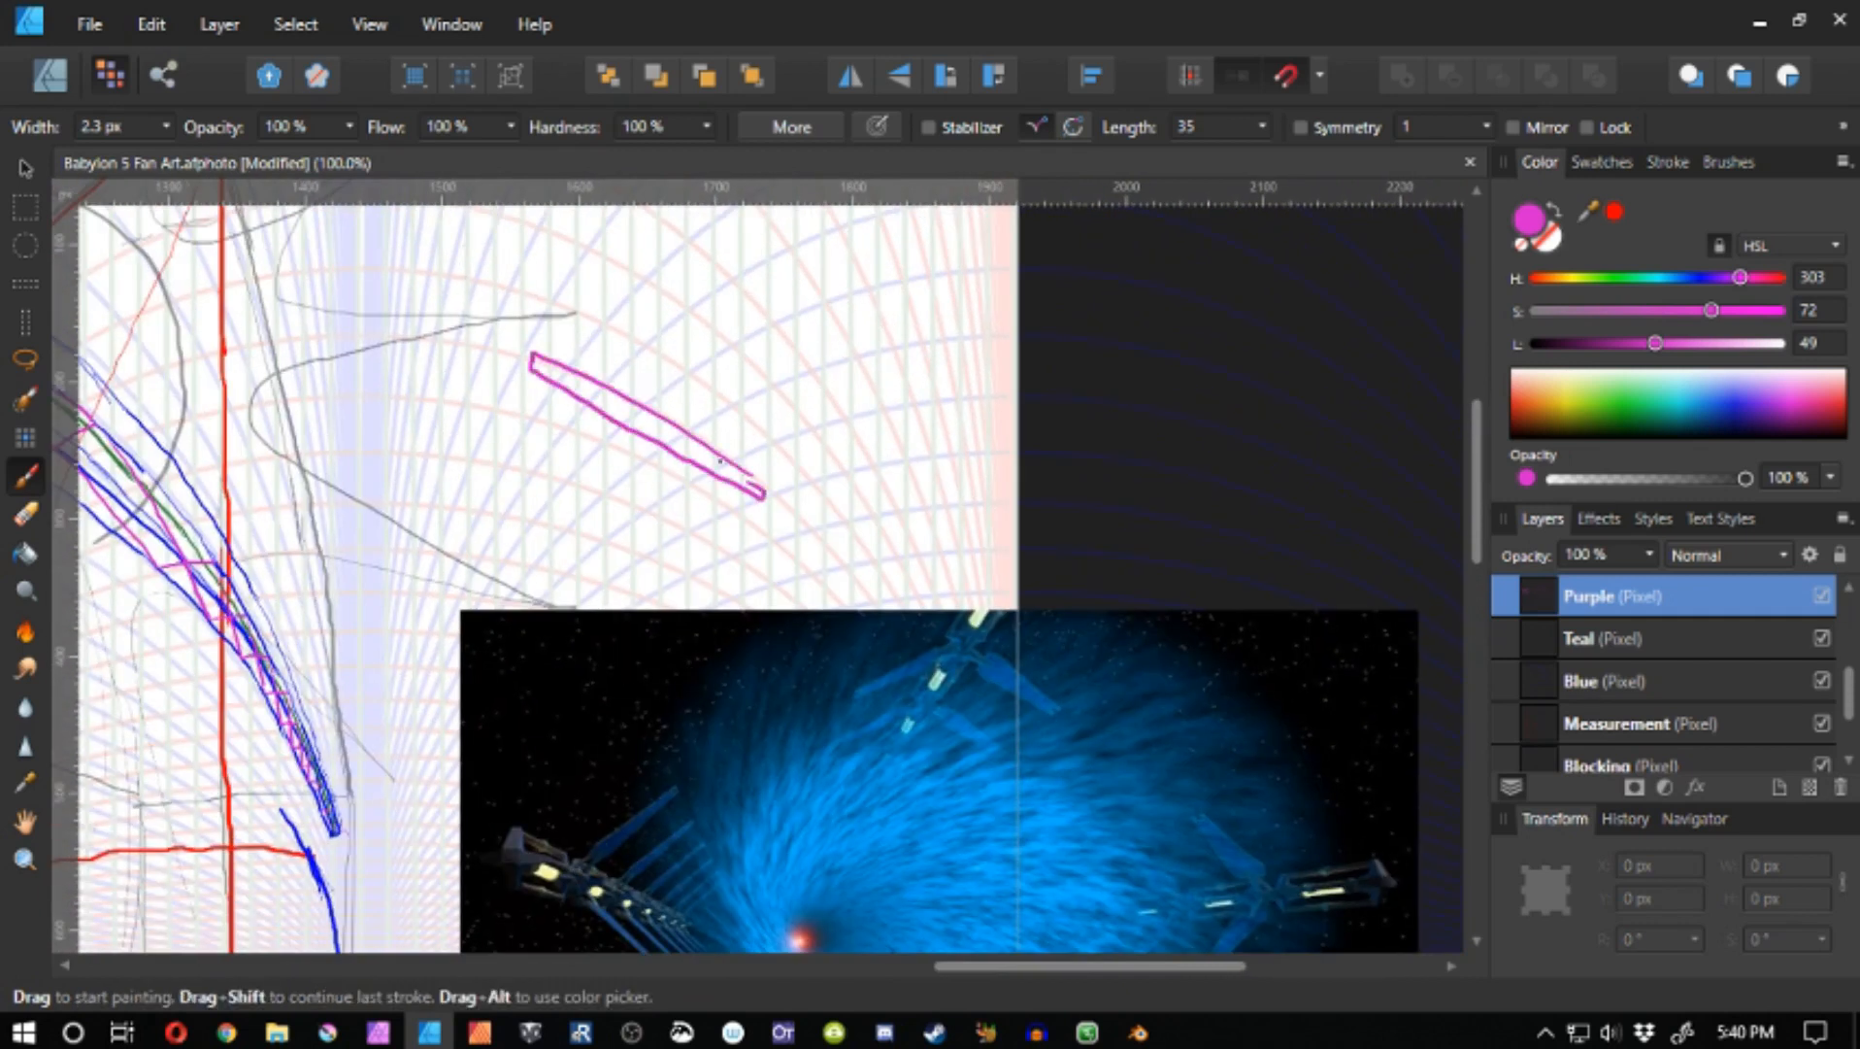
drag(631, 478, 642, 513)
mouse_move(629, 430)
mouse_down()
mouse_move(647, 377)
mouse_move(719, 301)
mouse_move(693, 406)
mouse_move(633, 433)
mouse_move(638, 332)
mouse_move(719, 449)
mouse_move(682, 365)
mouse_move(636, 335)
mouse_move(672, 556)
mouse_up()
- Add a second pair of purple fins near the lower end of the slanted beam
drag(746, 476, 816, 373)
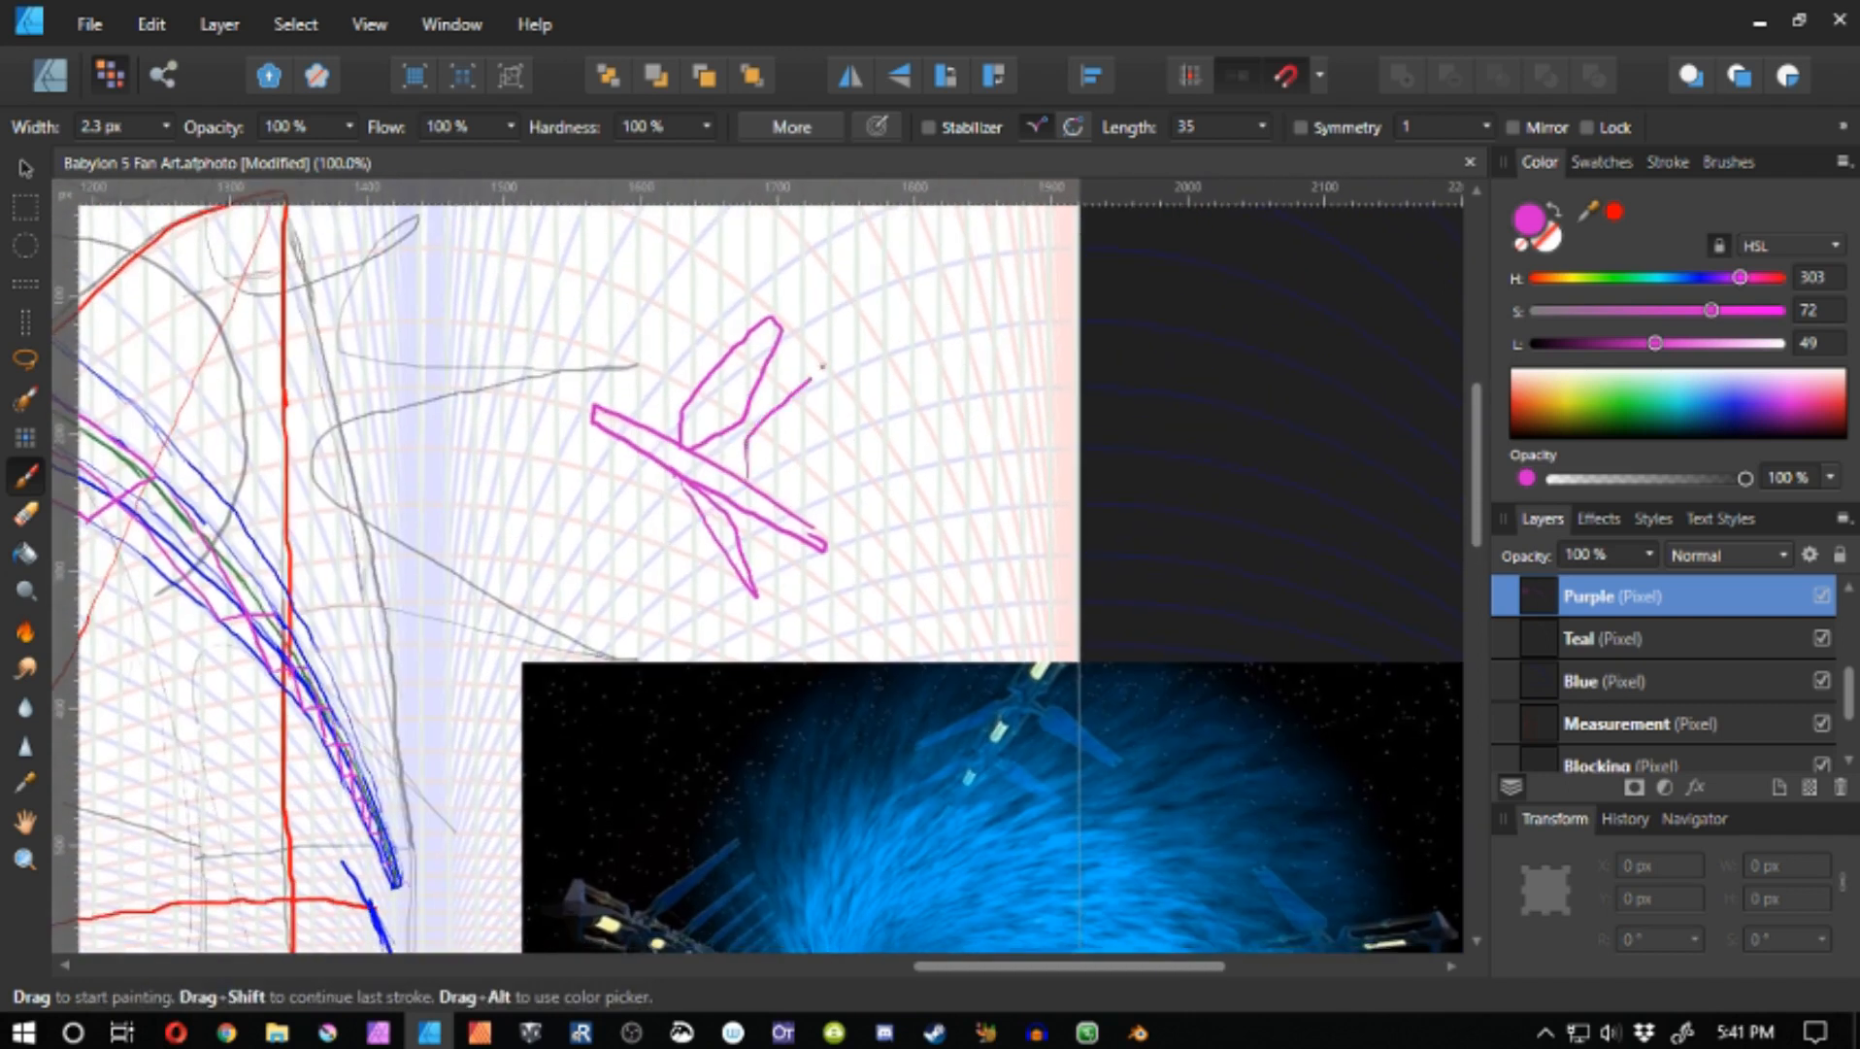
key(ctrl+z)
mouse_move(750, 482)
mouse_down()
mouse_move(754, 442)
mouse_move(841, 375)
mouse_move(762, 482)
mouse_up()
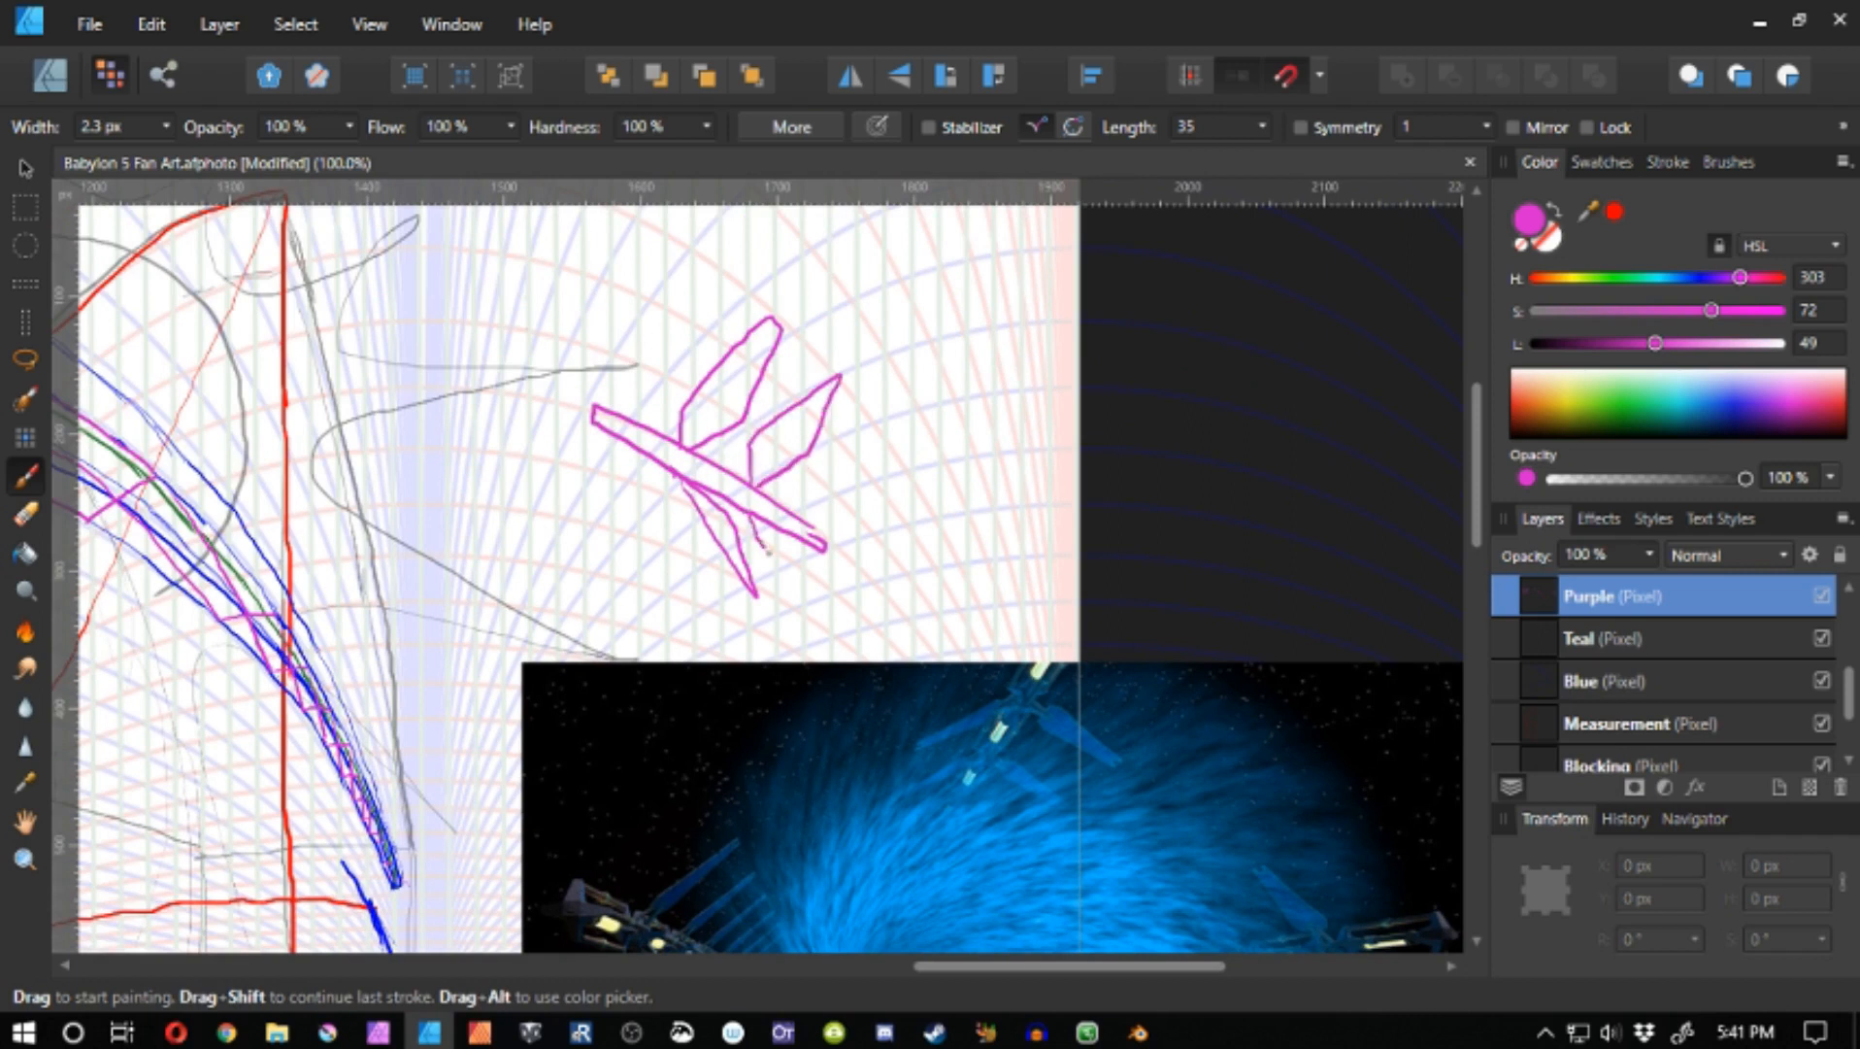
drag(768, 552, 822, 599)
drag(747, 514, 816, 573)
- Undo the purple beam and fin sketch
key(ctrl+z)
key(ctrl+z)
key(ctrl+z)
key(ctrl+z)
key(ctrl+z)
key(ctrl+z)
key(ctrl+z)
key(ctrl+z)
key(ctrl+z)
key(ctrl+z)
key(ctrl+z)
- Undo the purple rectangle and its subdivision lines
key(space)
drag(719, 507, 1741, 651)
key(ctrl+z)
key(ctrl+z)
key(ctrl+z)
key(ctrl+z)
key(ctrl+z)
key(ctrl+z)
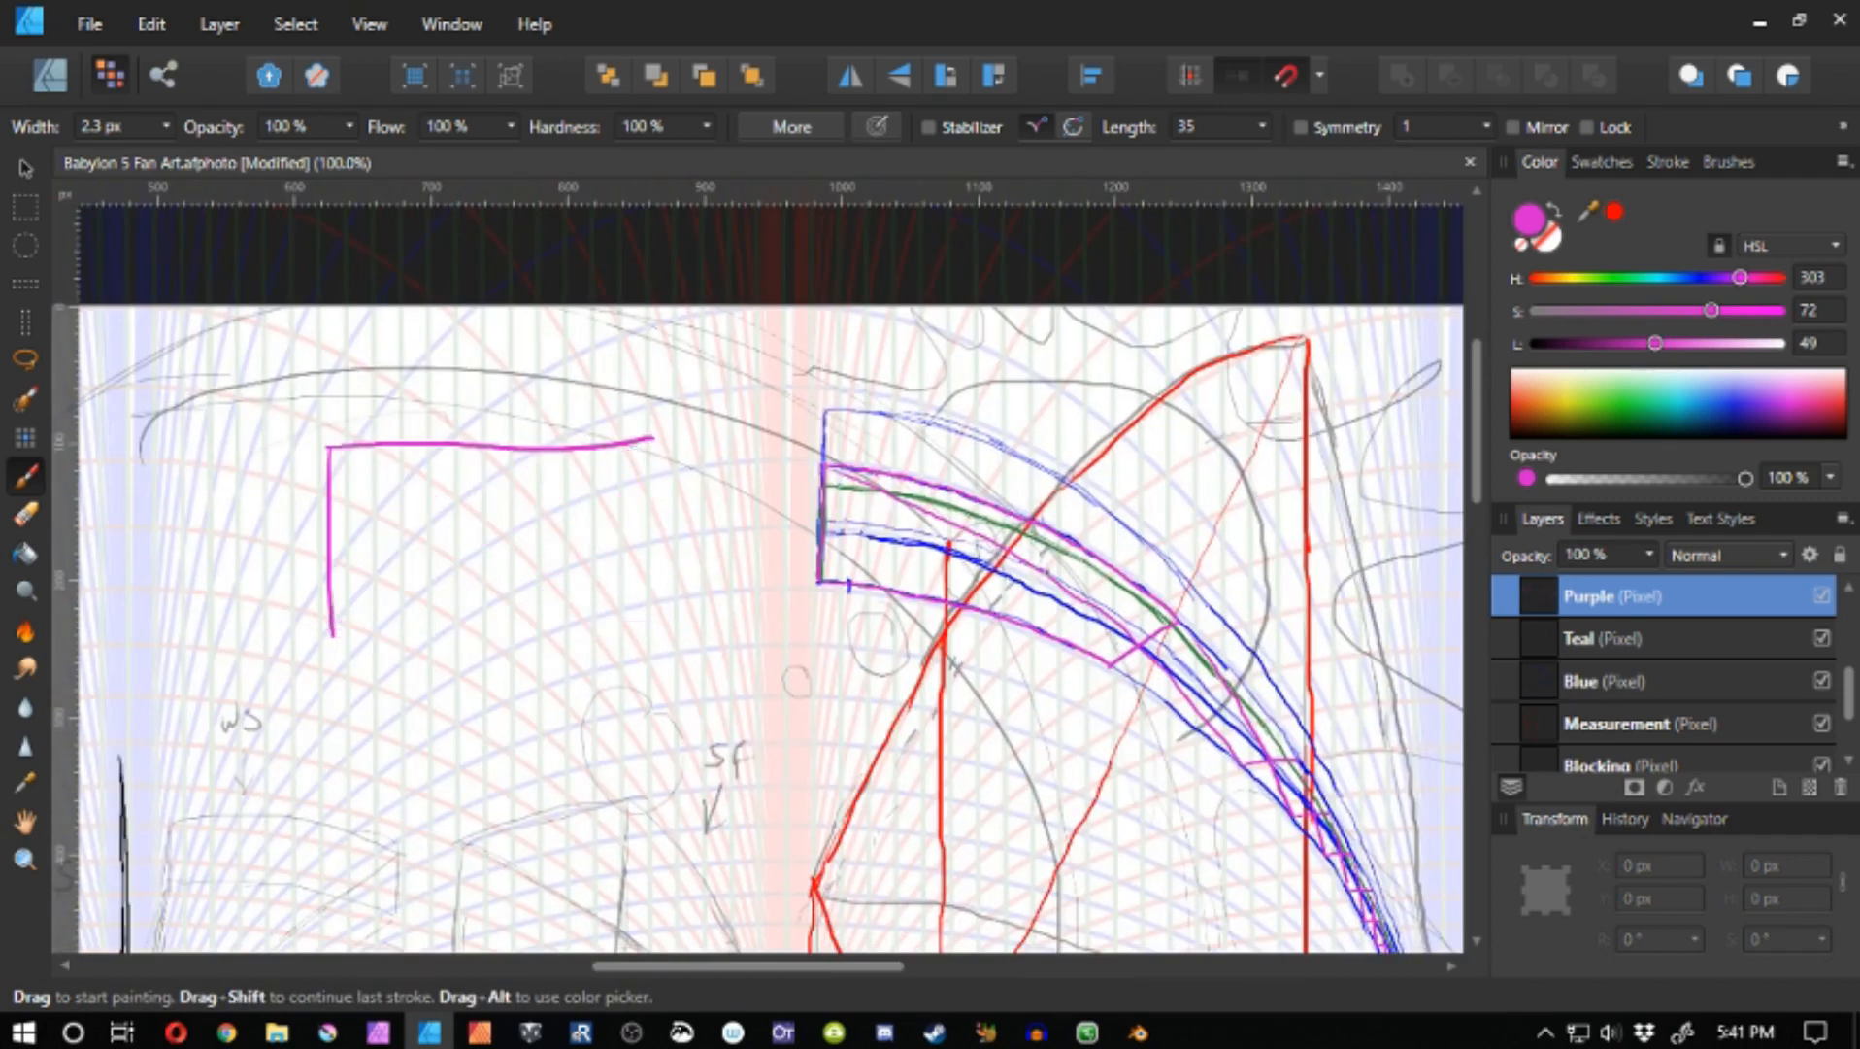
key(ctrl+z)
key(ctrl+z)
- Draw purple verticals from the upper arm's section divisions down toward the lower blue arc
key(space)
drag(740, 642, 589, 286)
mouse_move(952, 594)
mouse_down()
mouse_move(751, 627)
mouse_move(782, 507)
mouse_up()
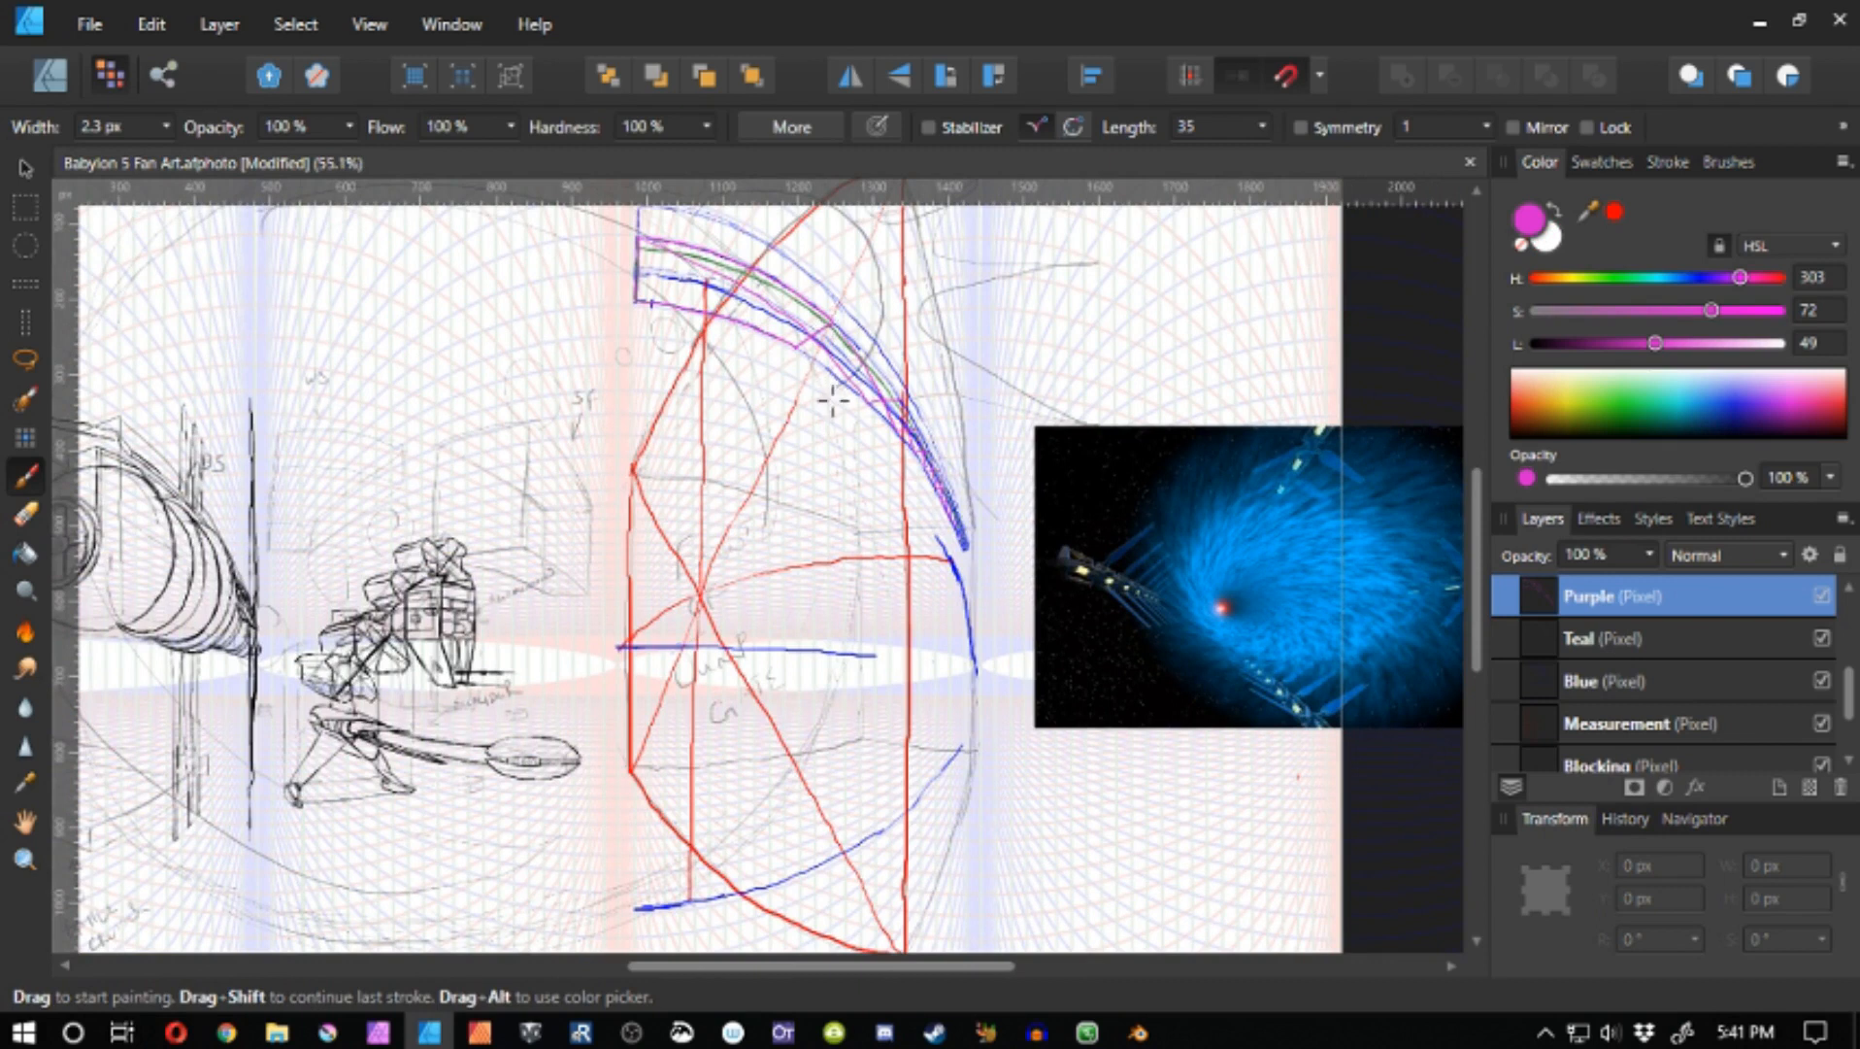
drag(832, 398, 826, 917)
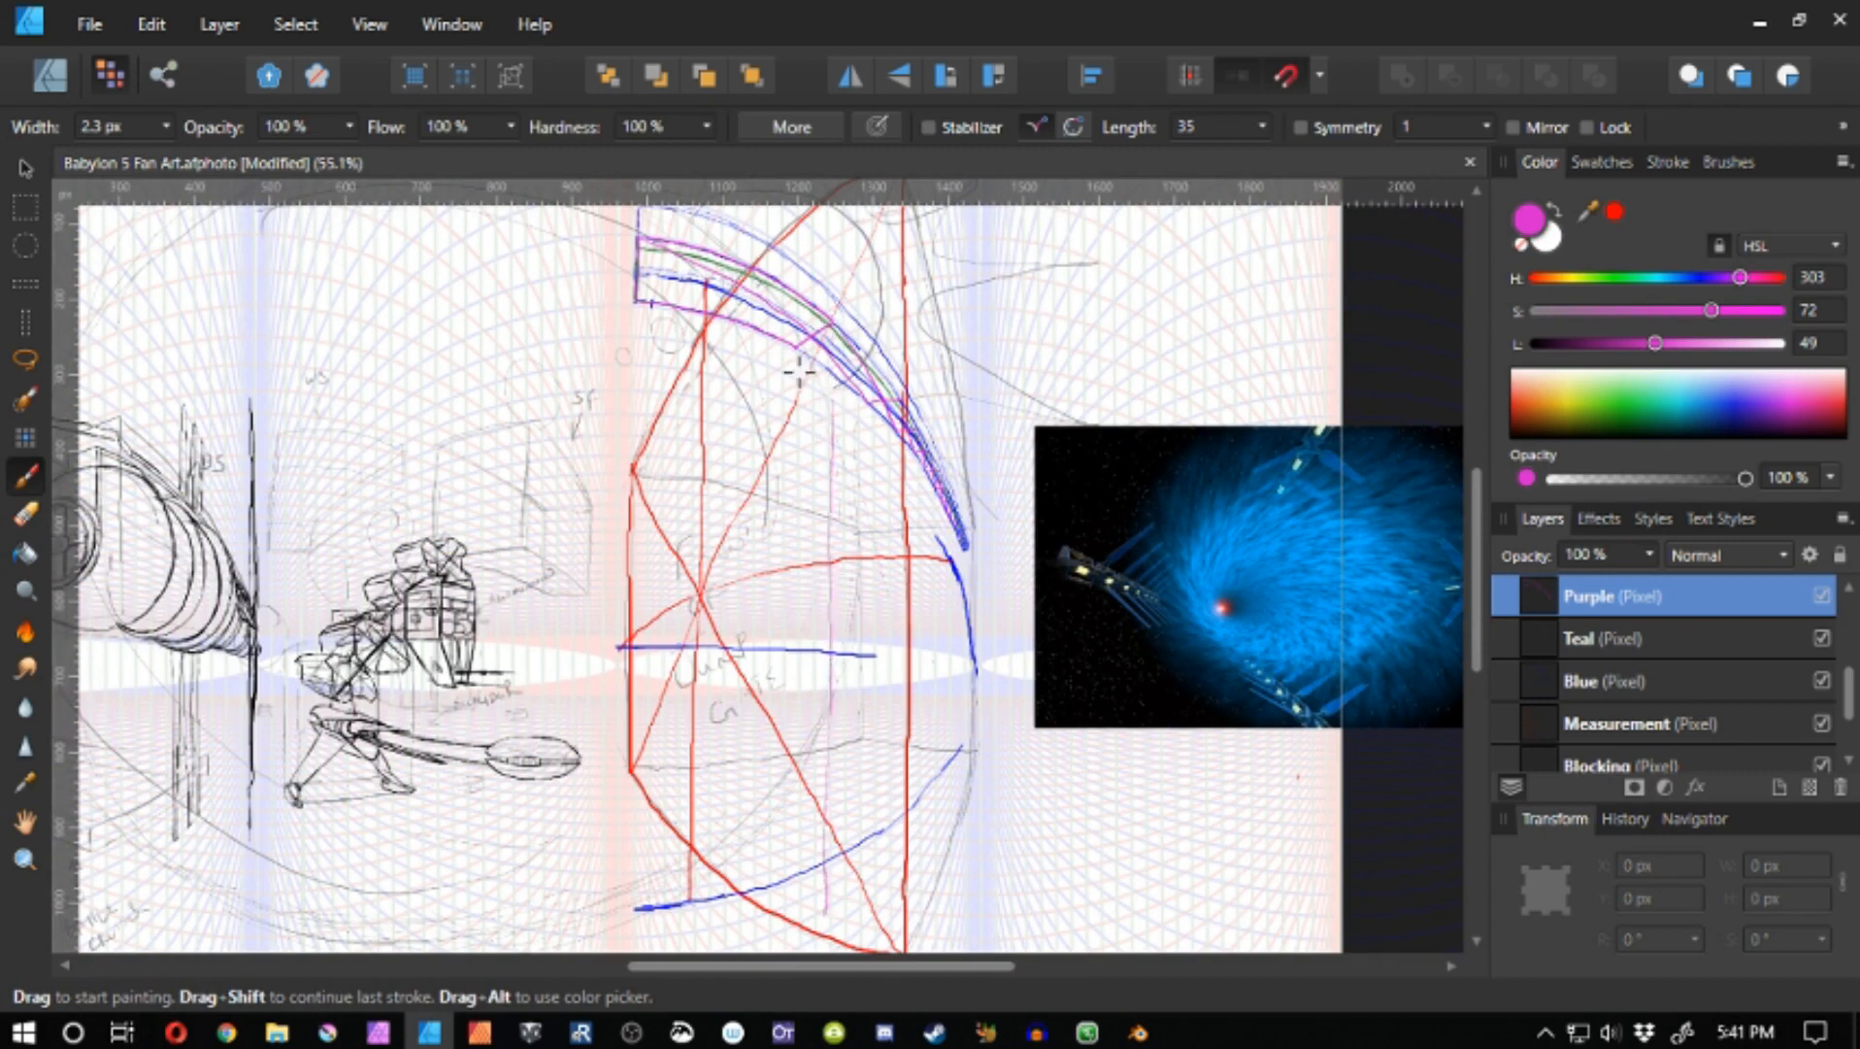
key(space)
drag(934, 758, 743, 701)
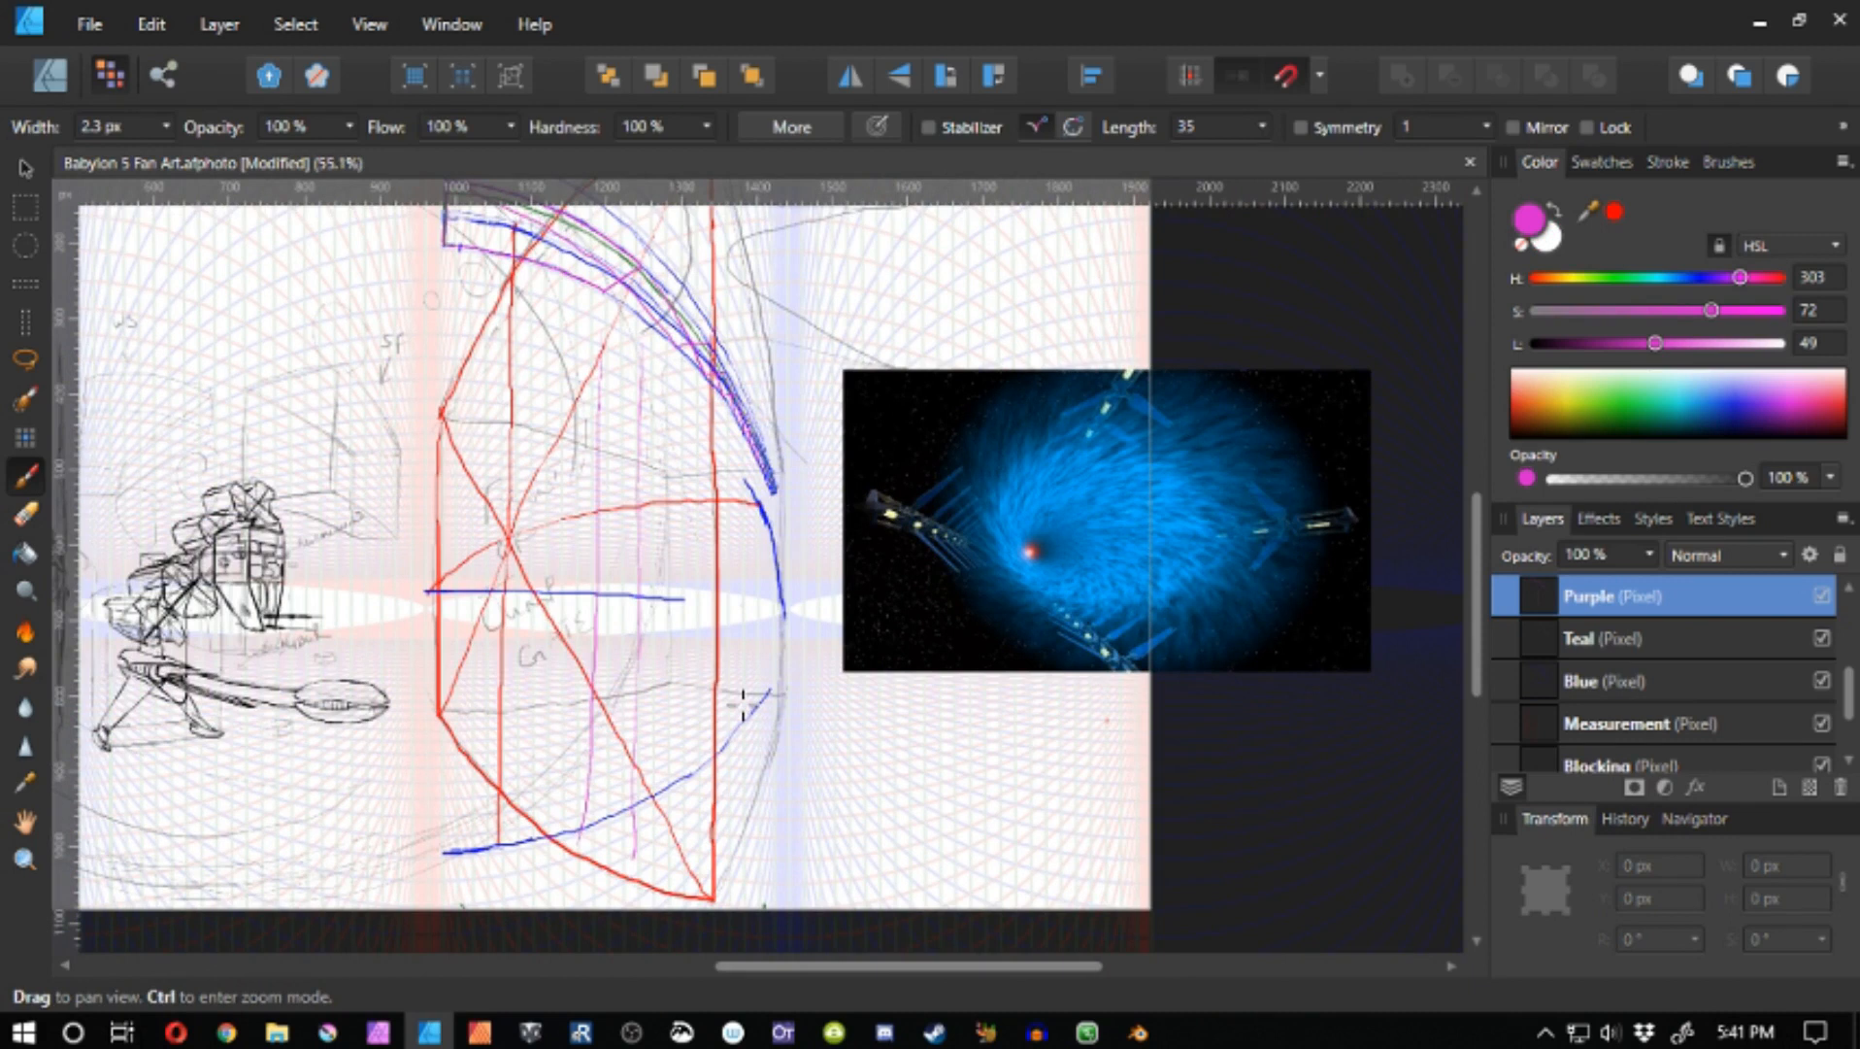
- Undo the purple verticals between the upper arm and the lower arc
key(ctrl+z)
key(ctrl+z)
key(ctrl+z)
key(ctrl+z)
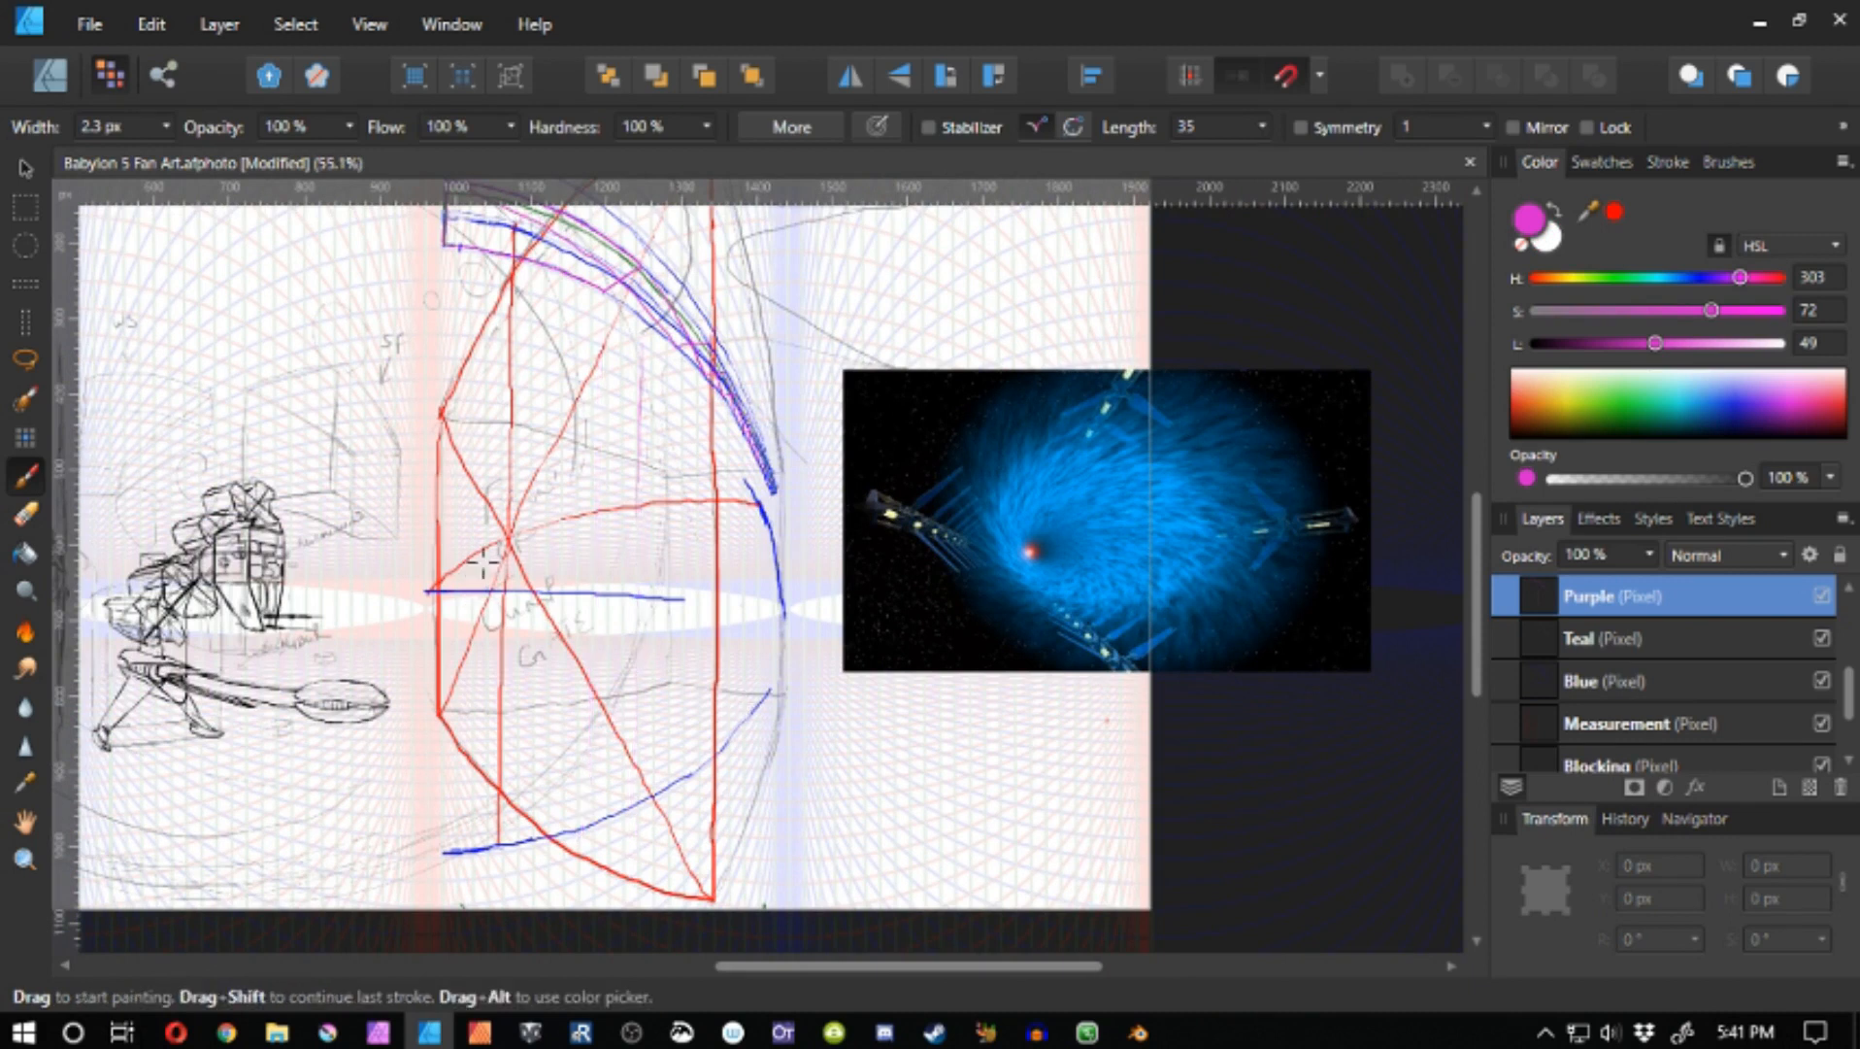
- Examine the jump gate's upper arm, its lower blue arc and the whole layout around them
key(space)
drag(552, 427, 681, 593)
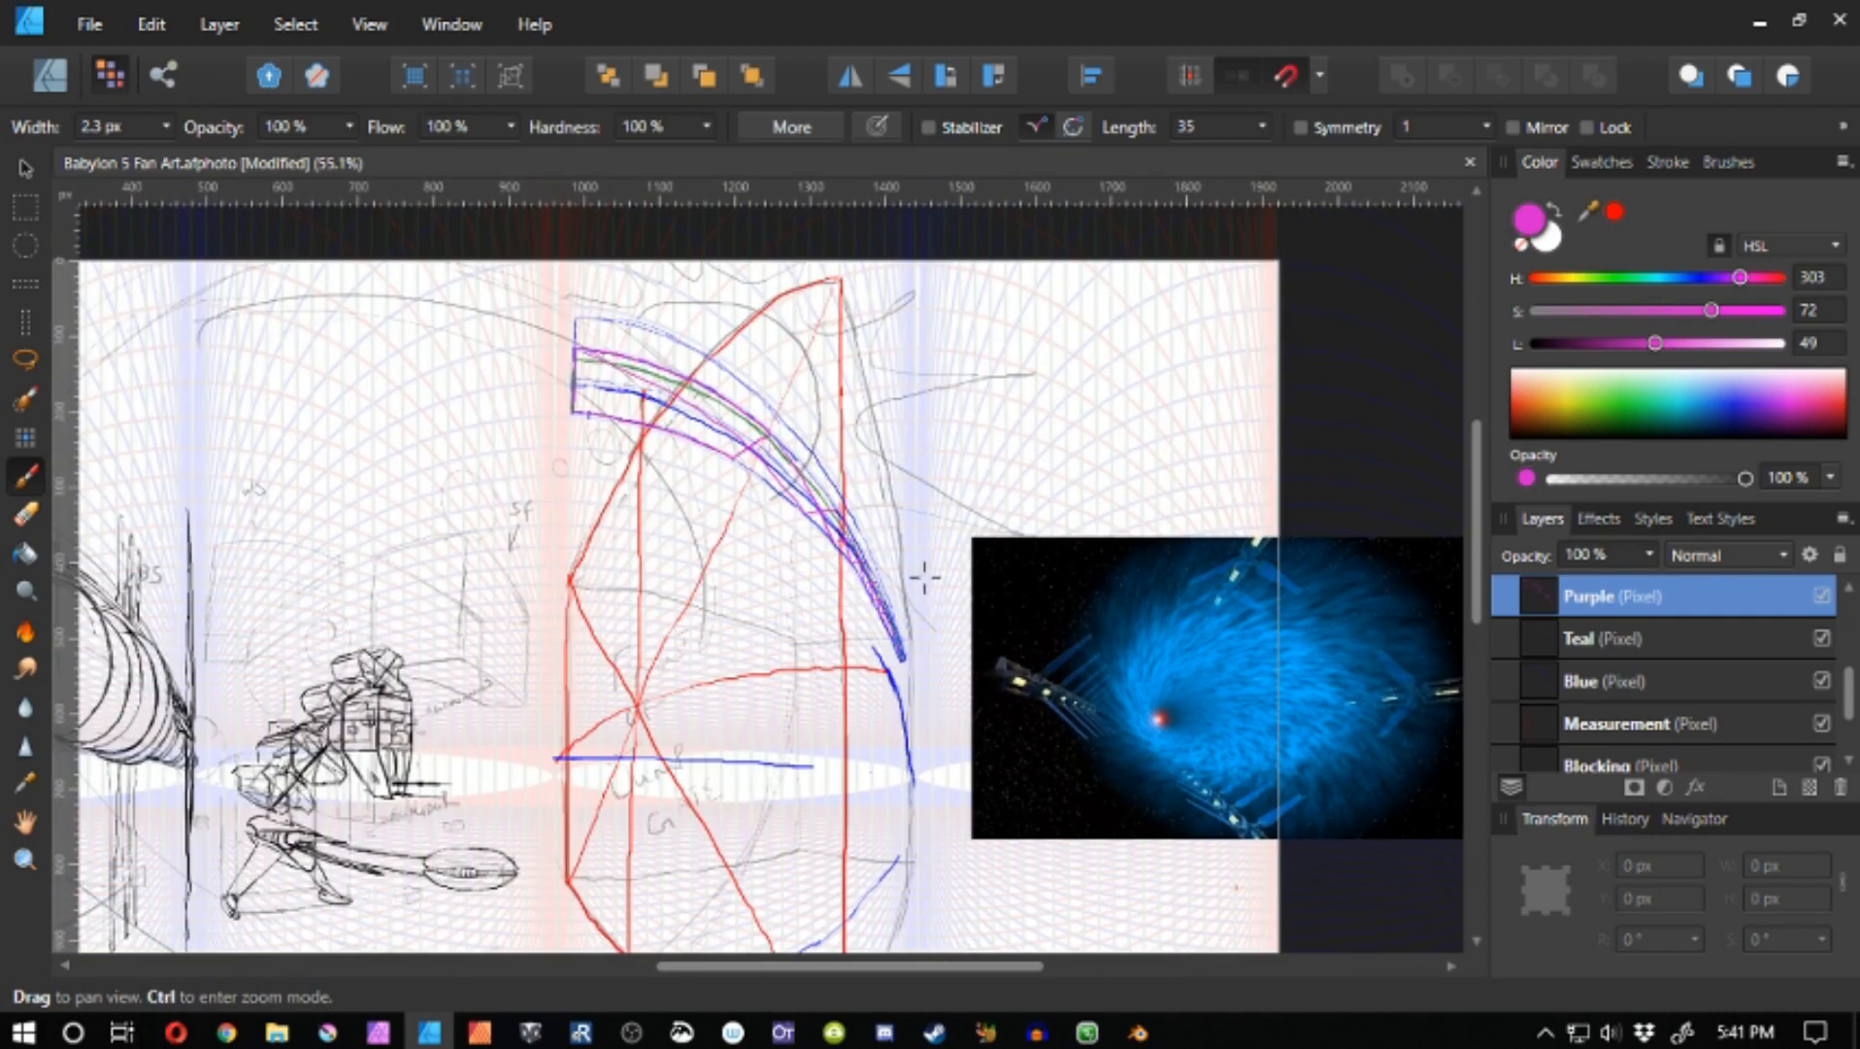
drag(705, 895, 815, 615)
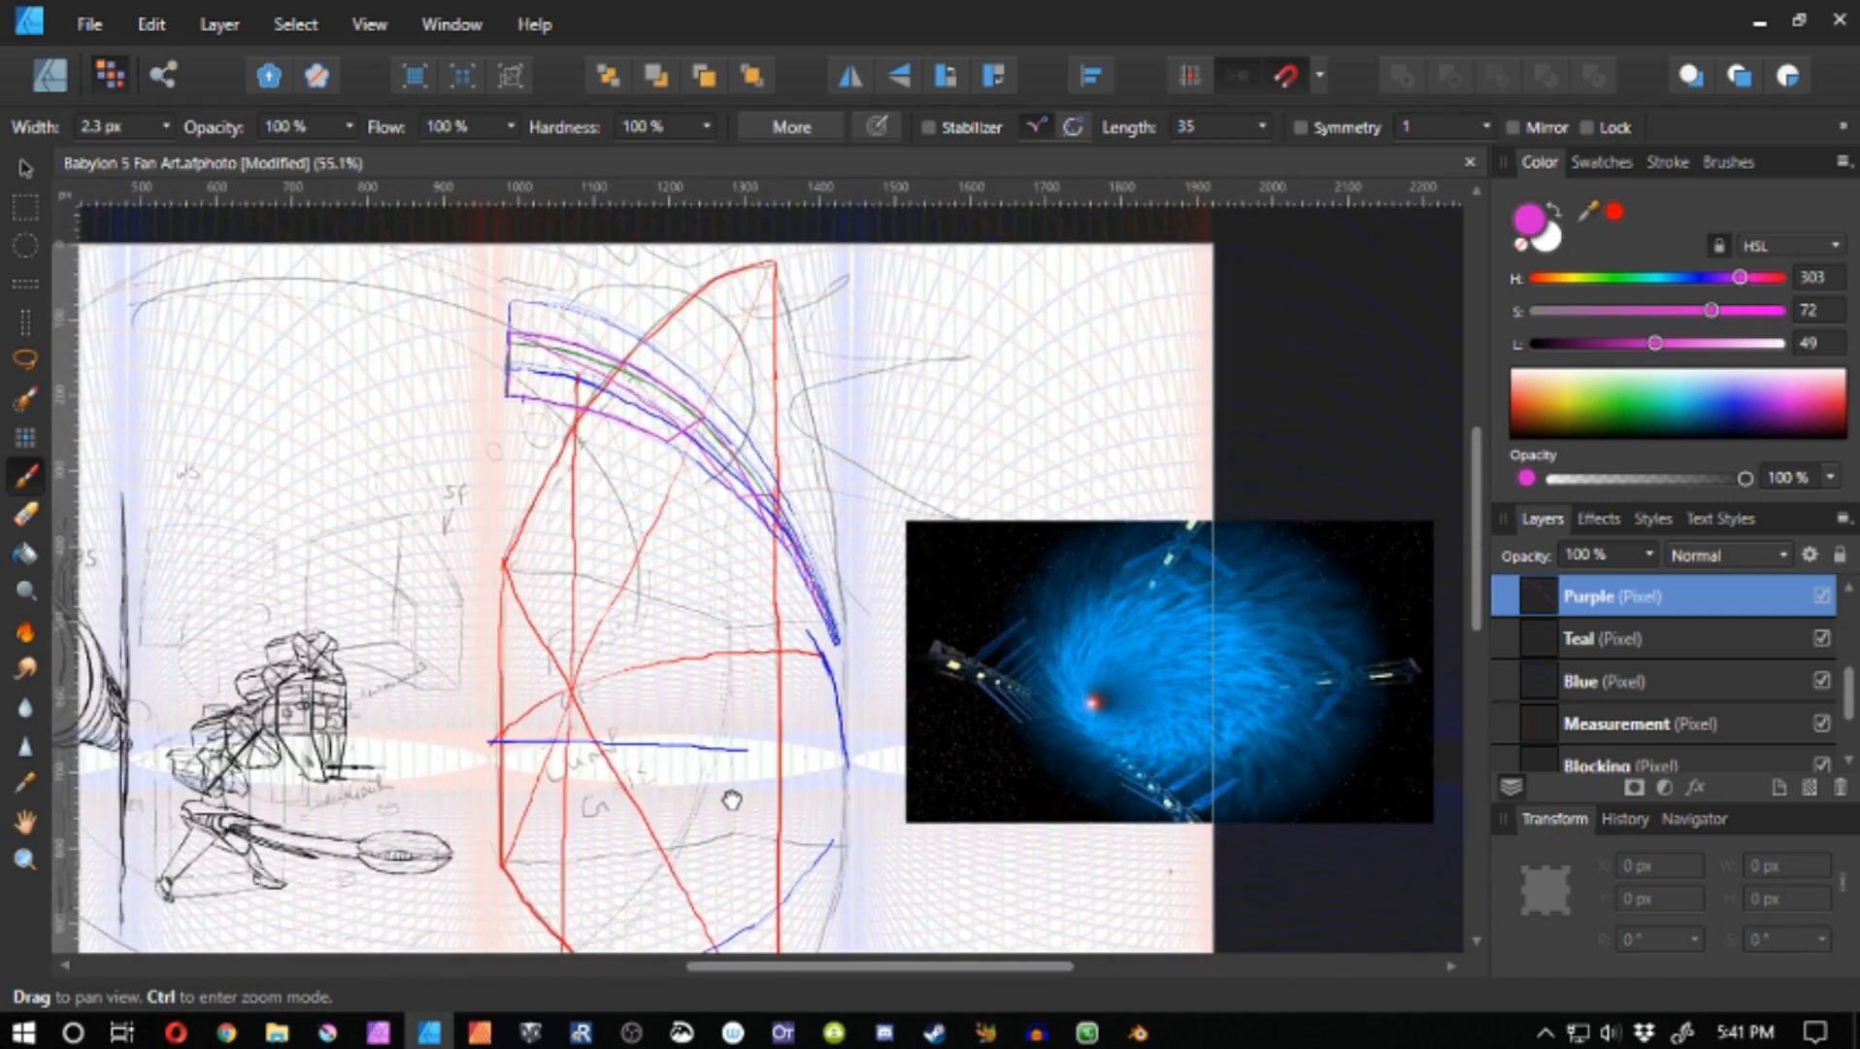
drag(781, 352, 885, 498)
scroll(885, 497, up, 3)
key(ctrl+space)
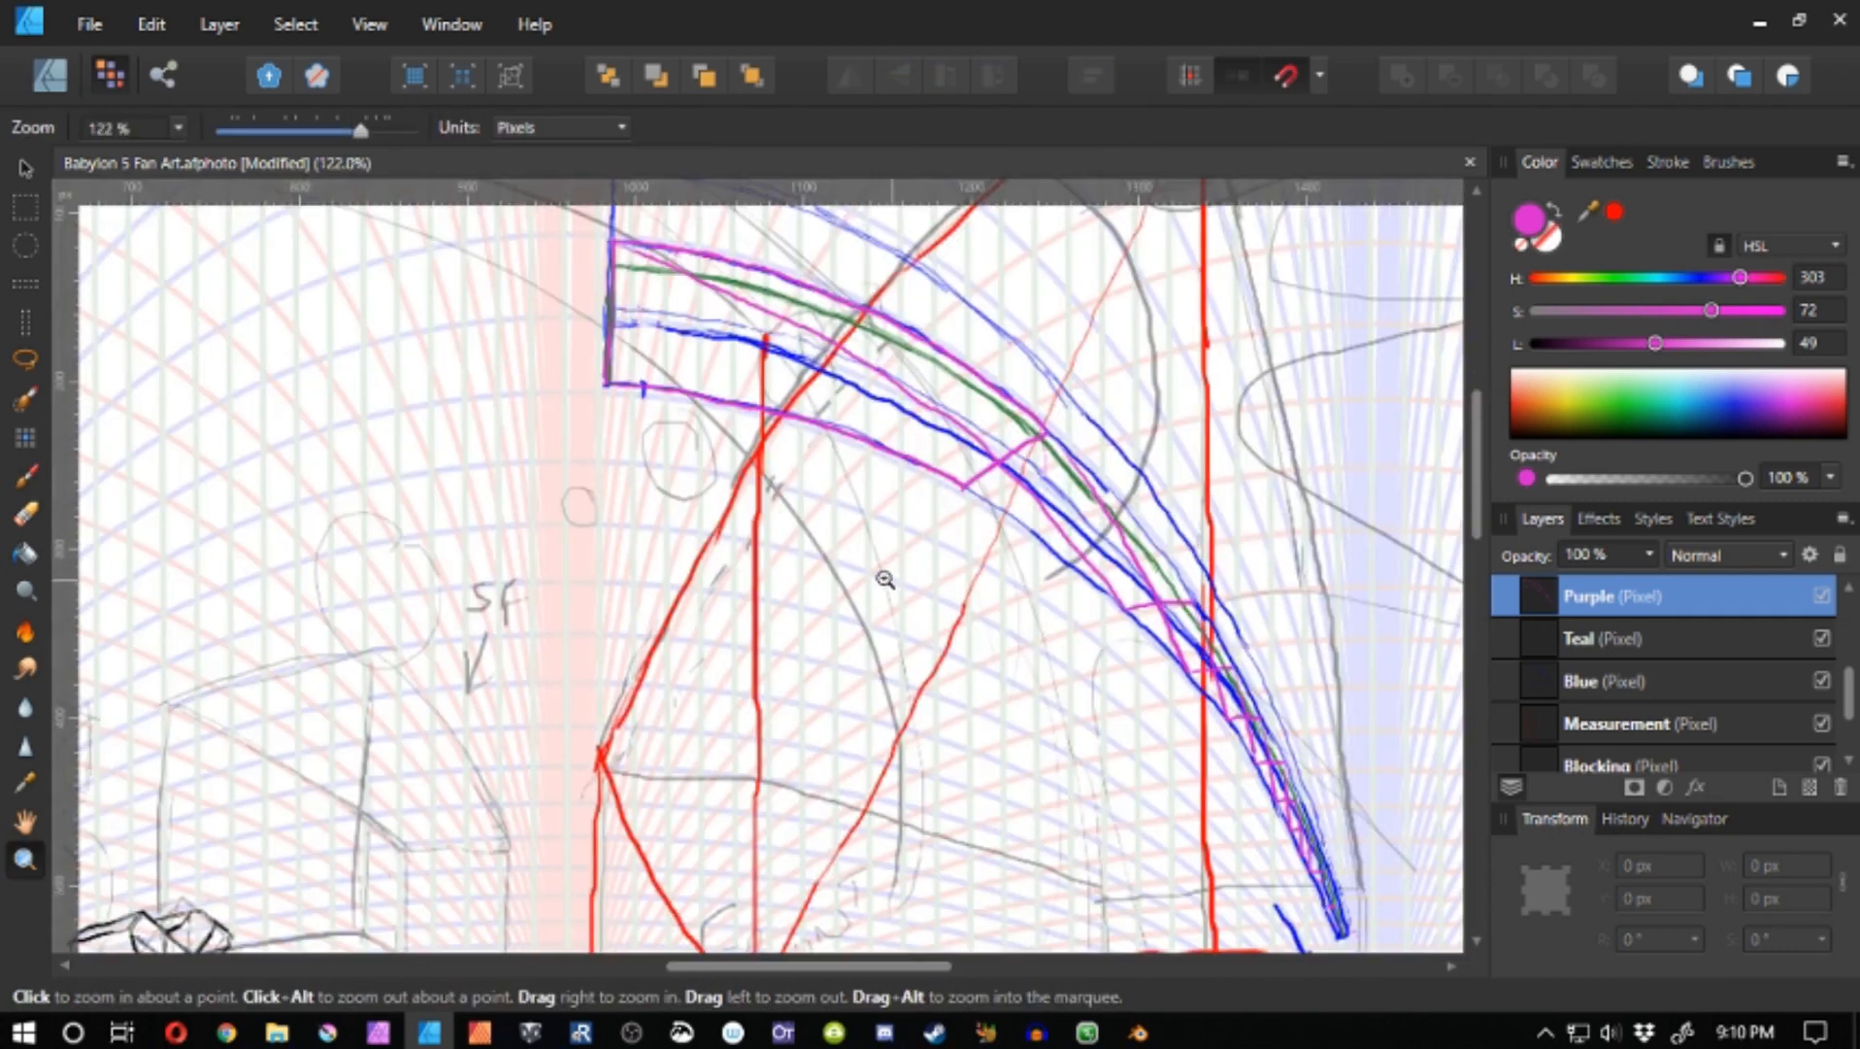
drag(885, 577, 753, 607)
drag(720, 837, 782, 378)
drag(601, 406, 871, 466)
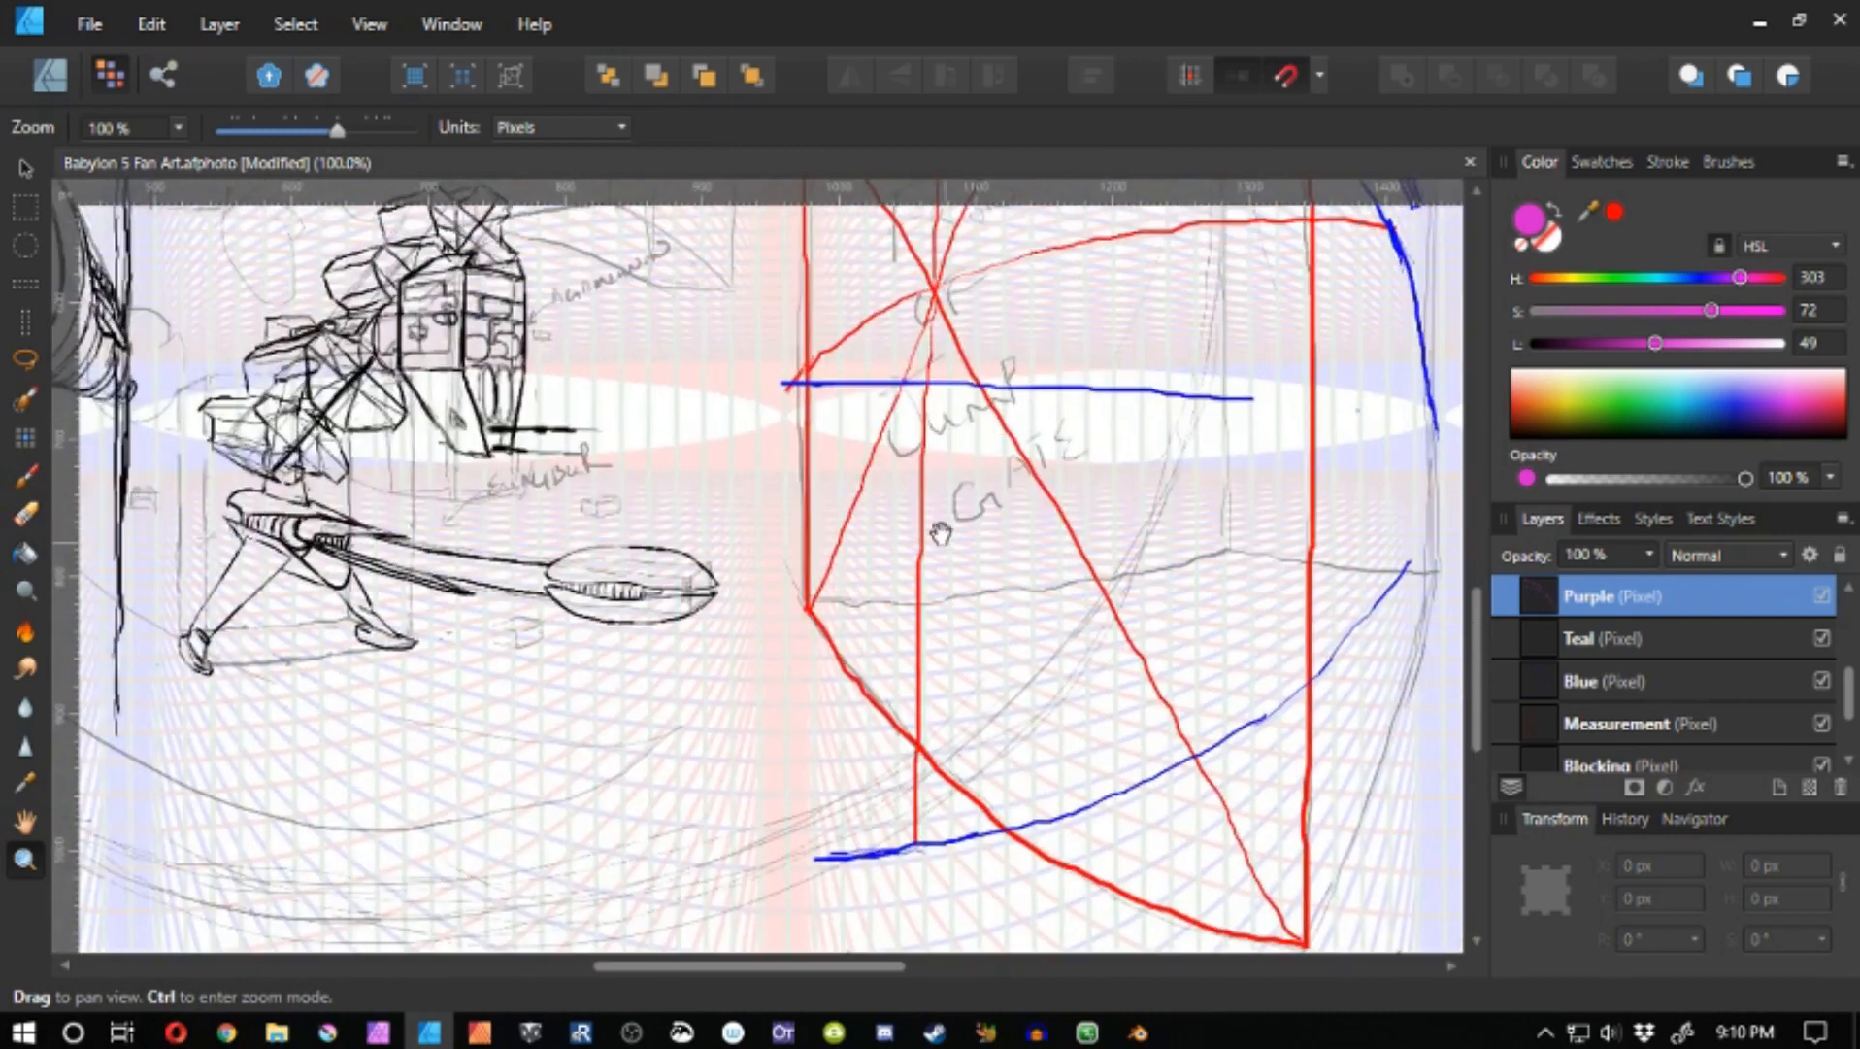
key(ctrl+space)
drag(950, 533, 748, 520)
mouse_move(870, 461)
mouse_down()
mouse_move(746, 656)
mouse_move(793, 639)
mouse_up()
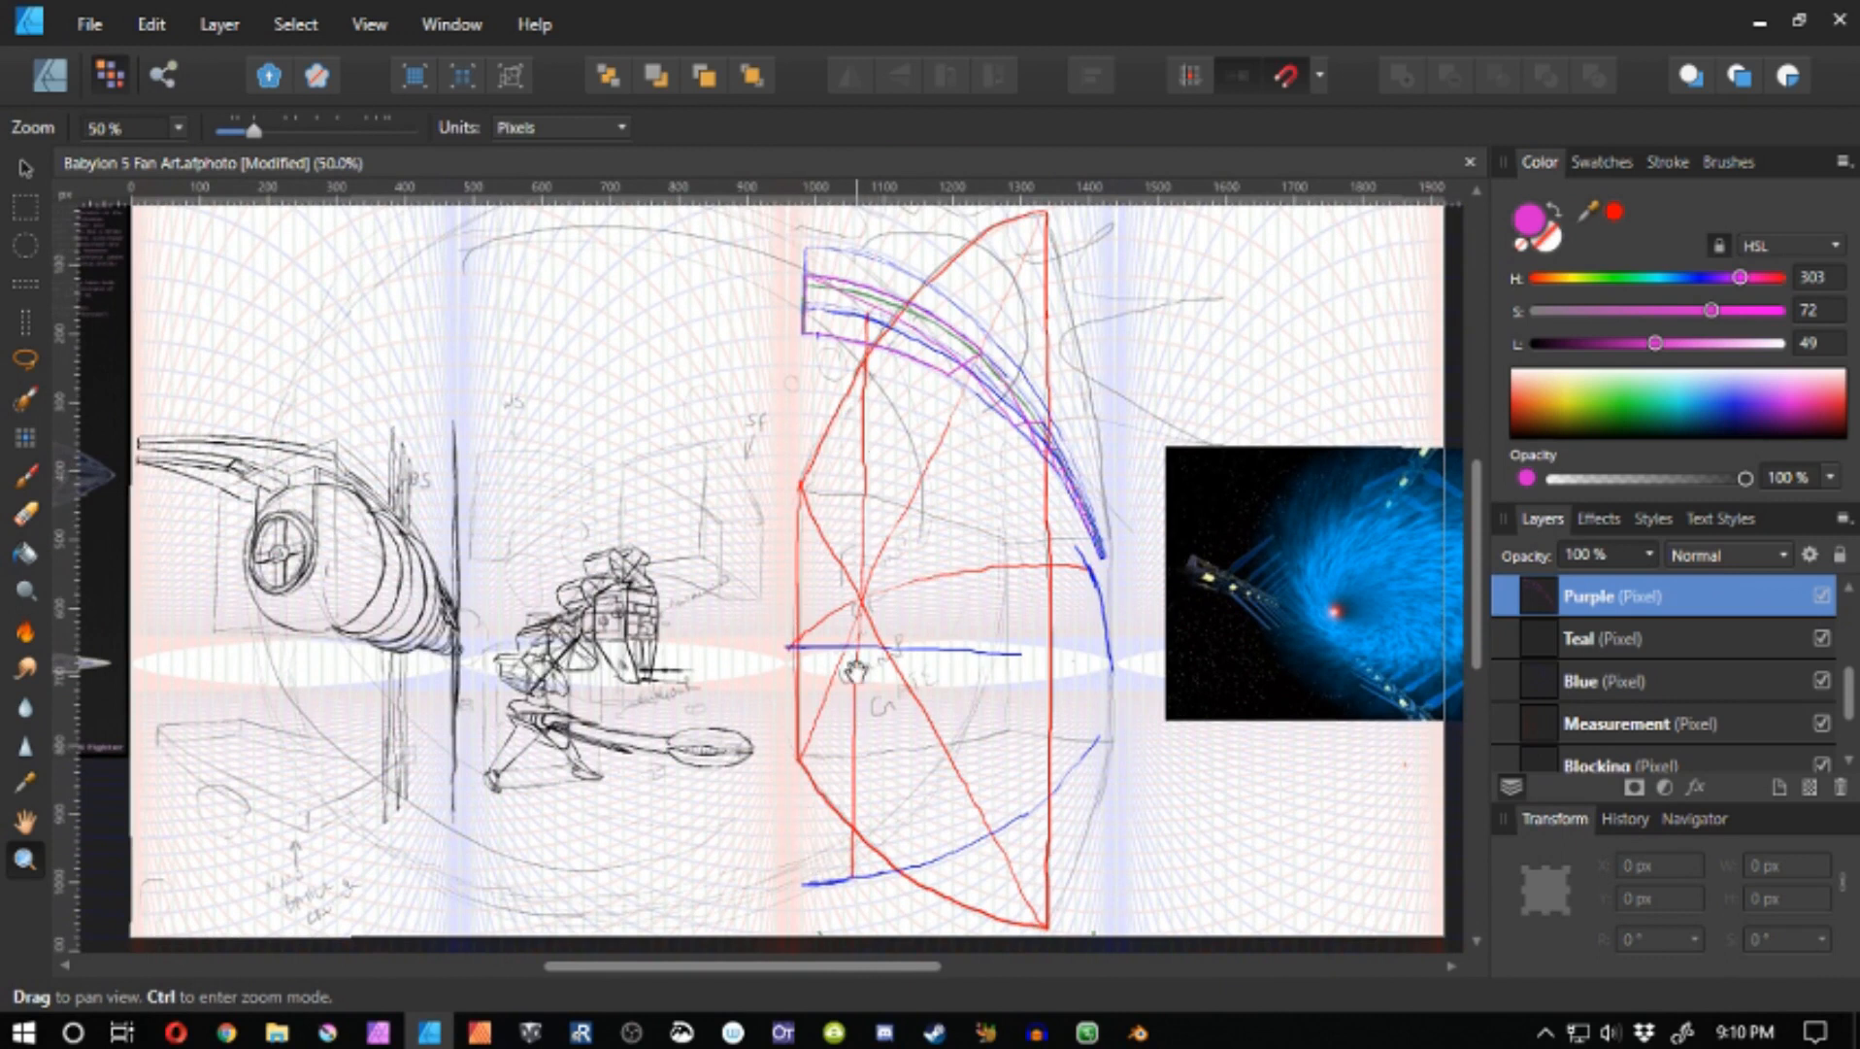
- On the Teal layer, draw thin green vertical guides from the upper arm's left end down past the lower blue arc
key(b)
click(1596, 636)
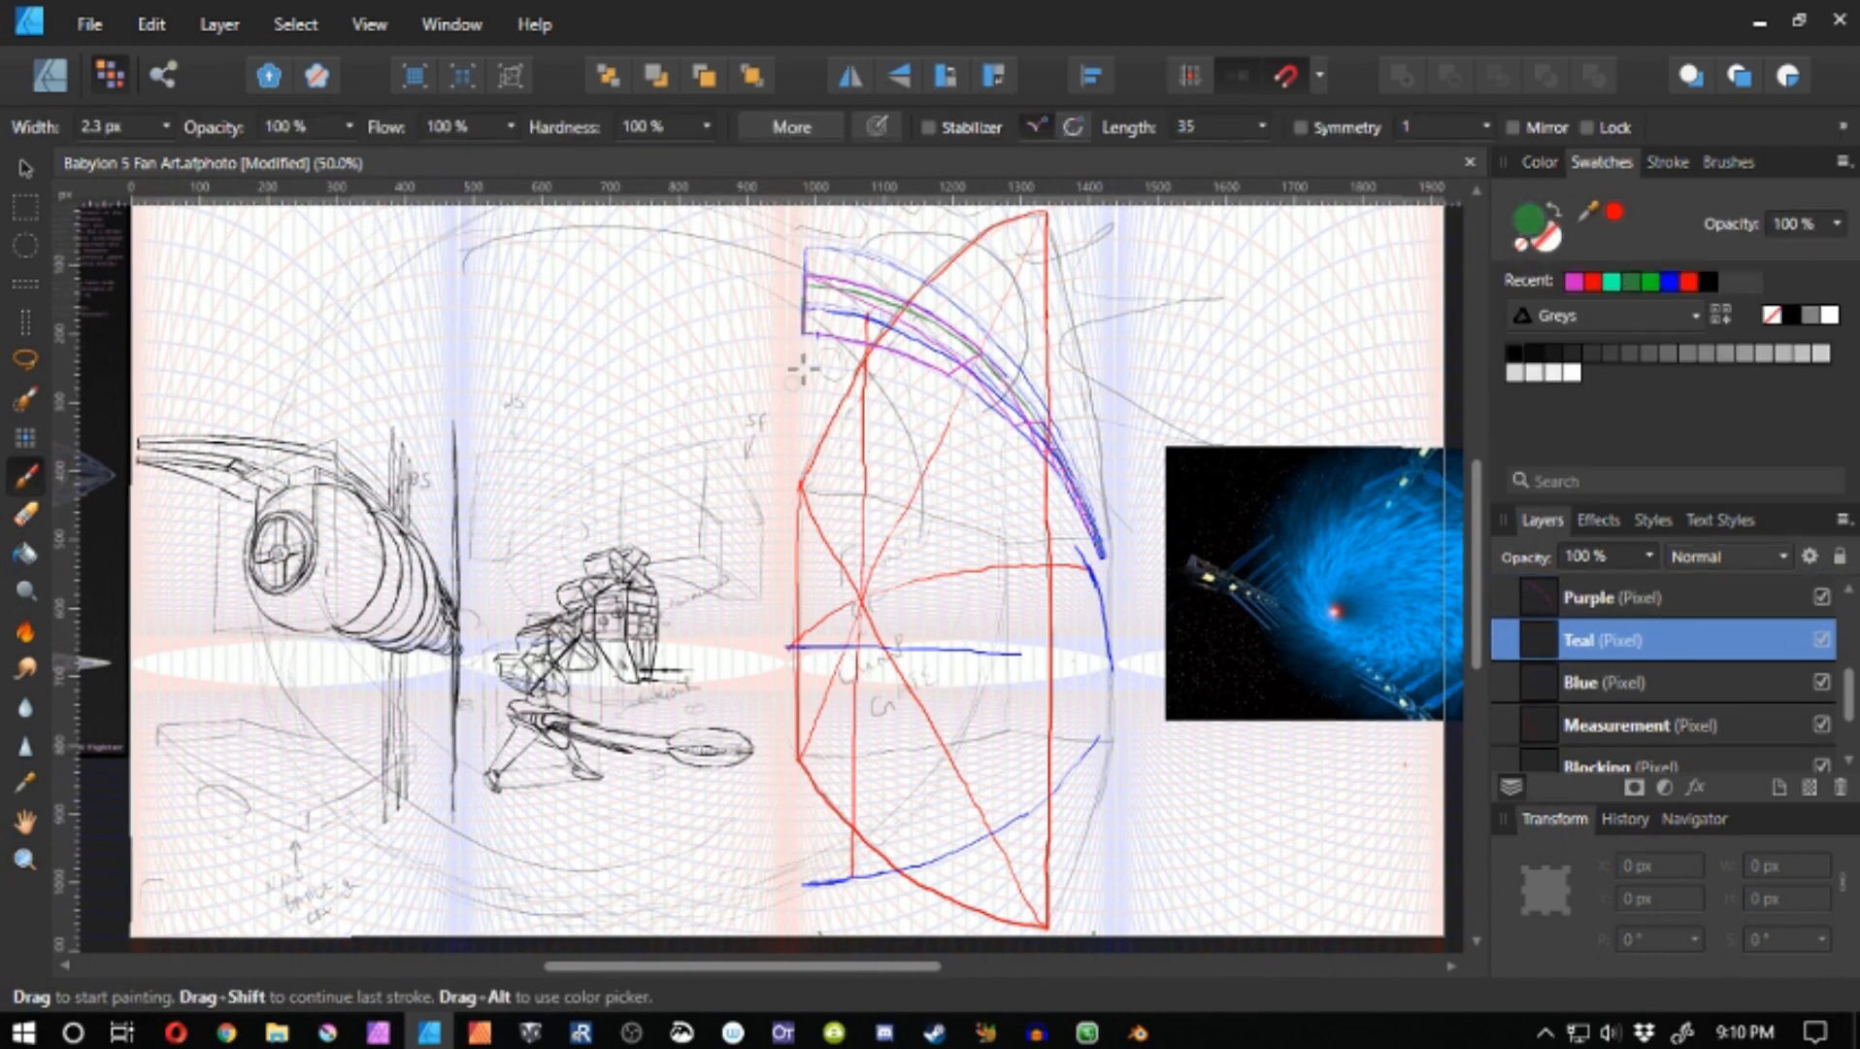
drag(803, 335, 804, 379)
drag(799, 754, 797, 861)
drag(804, 340, 796, 895)
mouse_move(803, 479)
mouse_down()
mouse_move(797, 898)
mouse_move(902, 685)
mouse_up()
- Switch to the Blue layer and set the brush colour to the recent blue at the lower arc's left end
key(ctrl+space)
click(821, 860)
click(1604, 682)
click(1670, 282)
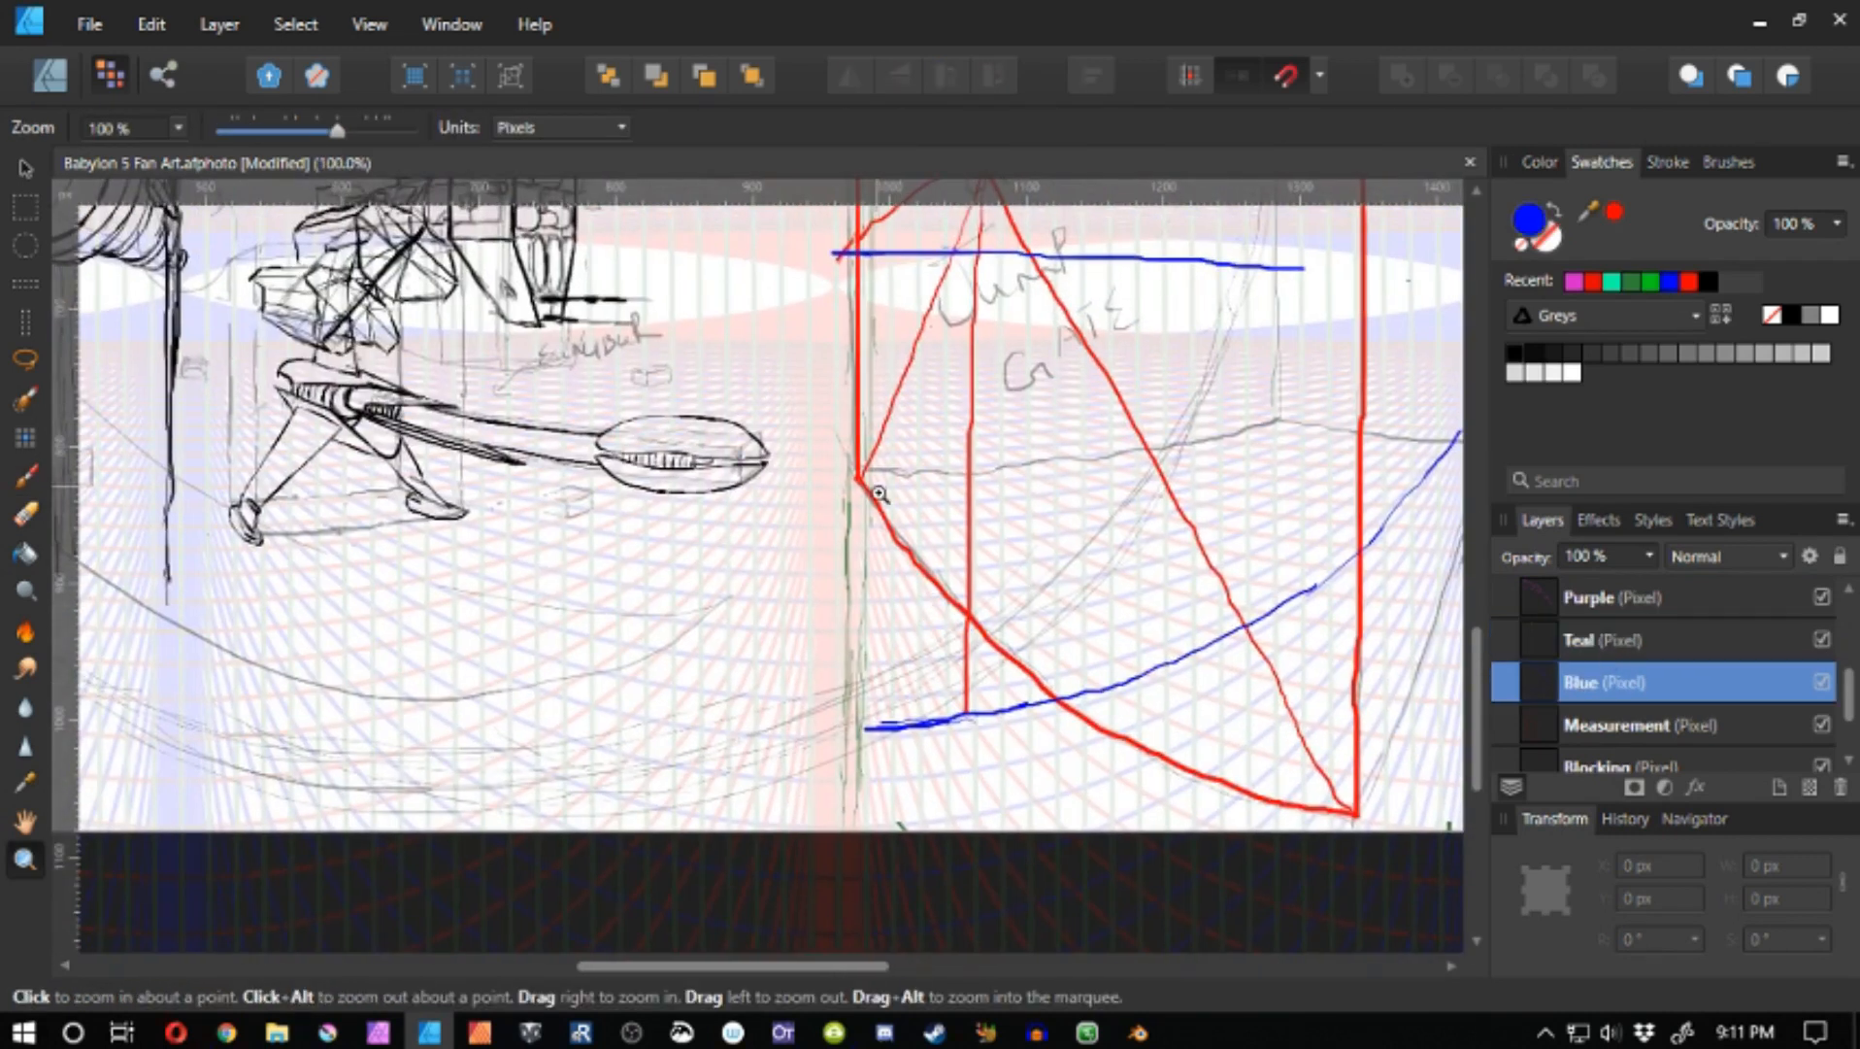
key(b)
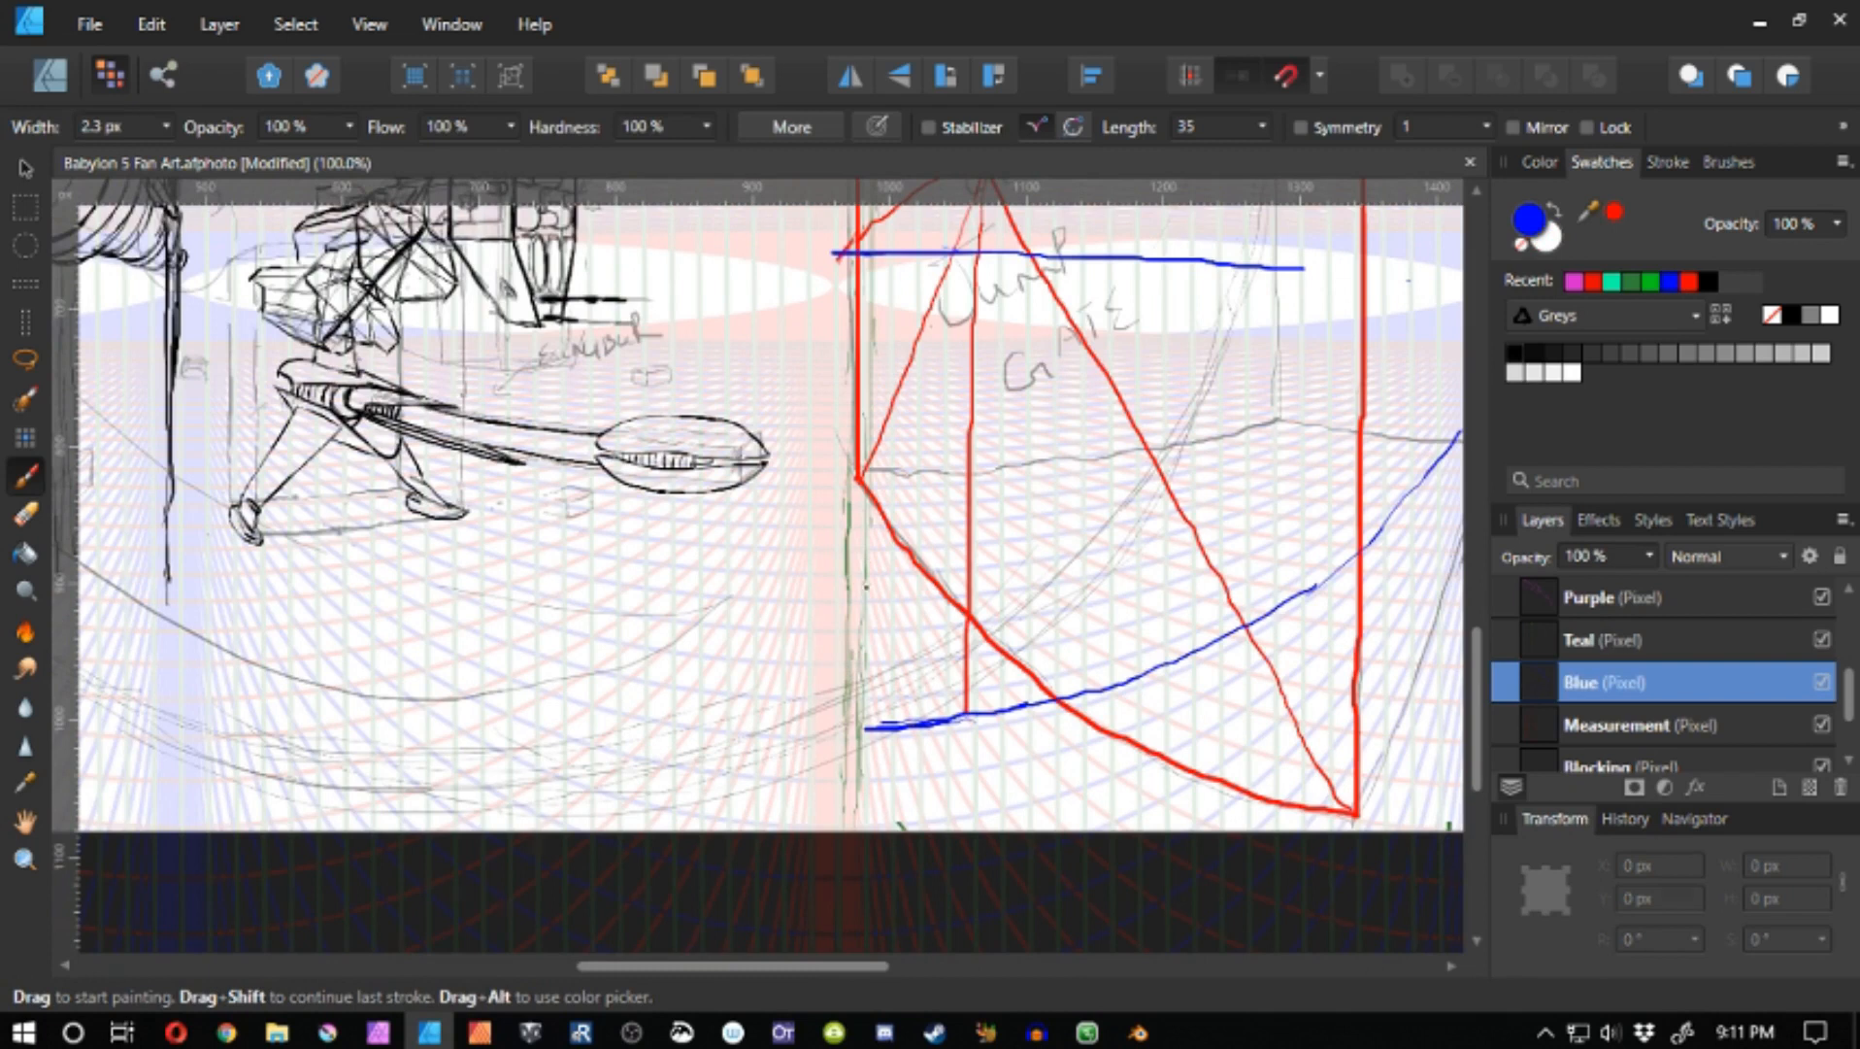
- Try tracing the green guides with blue verticals above the lower arc's left end
drag(866, 587, 864, 678)
drag(848, 585, 862, 695)
key(ctrl+z)
key(ctrl+z)
drag(849, 603, 847, 691)
key(ctrl+z)
mouse_move(848, 603)
mouse_down()
mouse_move(860, 693)
mouse_move(855, 673)
mouse_up()
key(ctrl+z)
key(ctrl+z)
key(ctrl+z)
key(ctrl+z)
key(ctrl+z)
- Try joining the two green guides with short slanted blue strokes above the lower arc
mouse_move(853, 593)
mouse_down()
mouse_move(853, 663)
mouse_move(865, 548)
mouse_up()
key(ctrl+z)
key(ctrl+z)
mouse_move(865, 645)
mouse_down()
mouse_move(853, 486)
mouse_move(849, 606)
mouse_up()
key(ctrl+z)
key(ctrl+z)
key(ctrl+z)
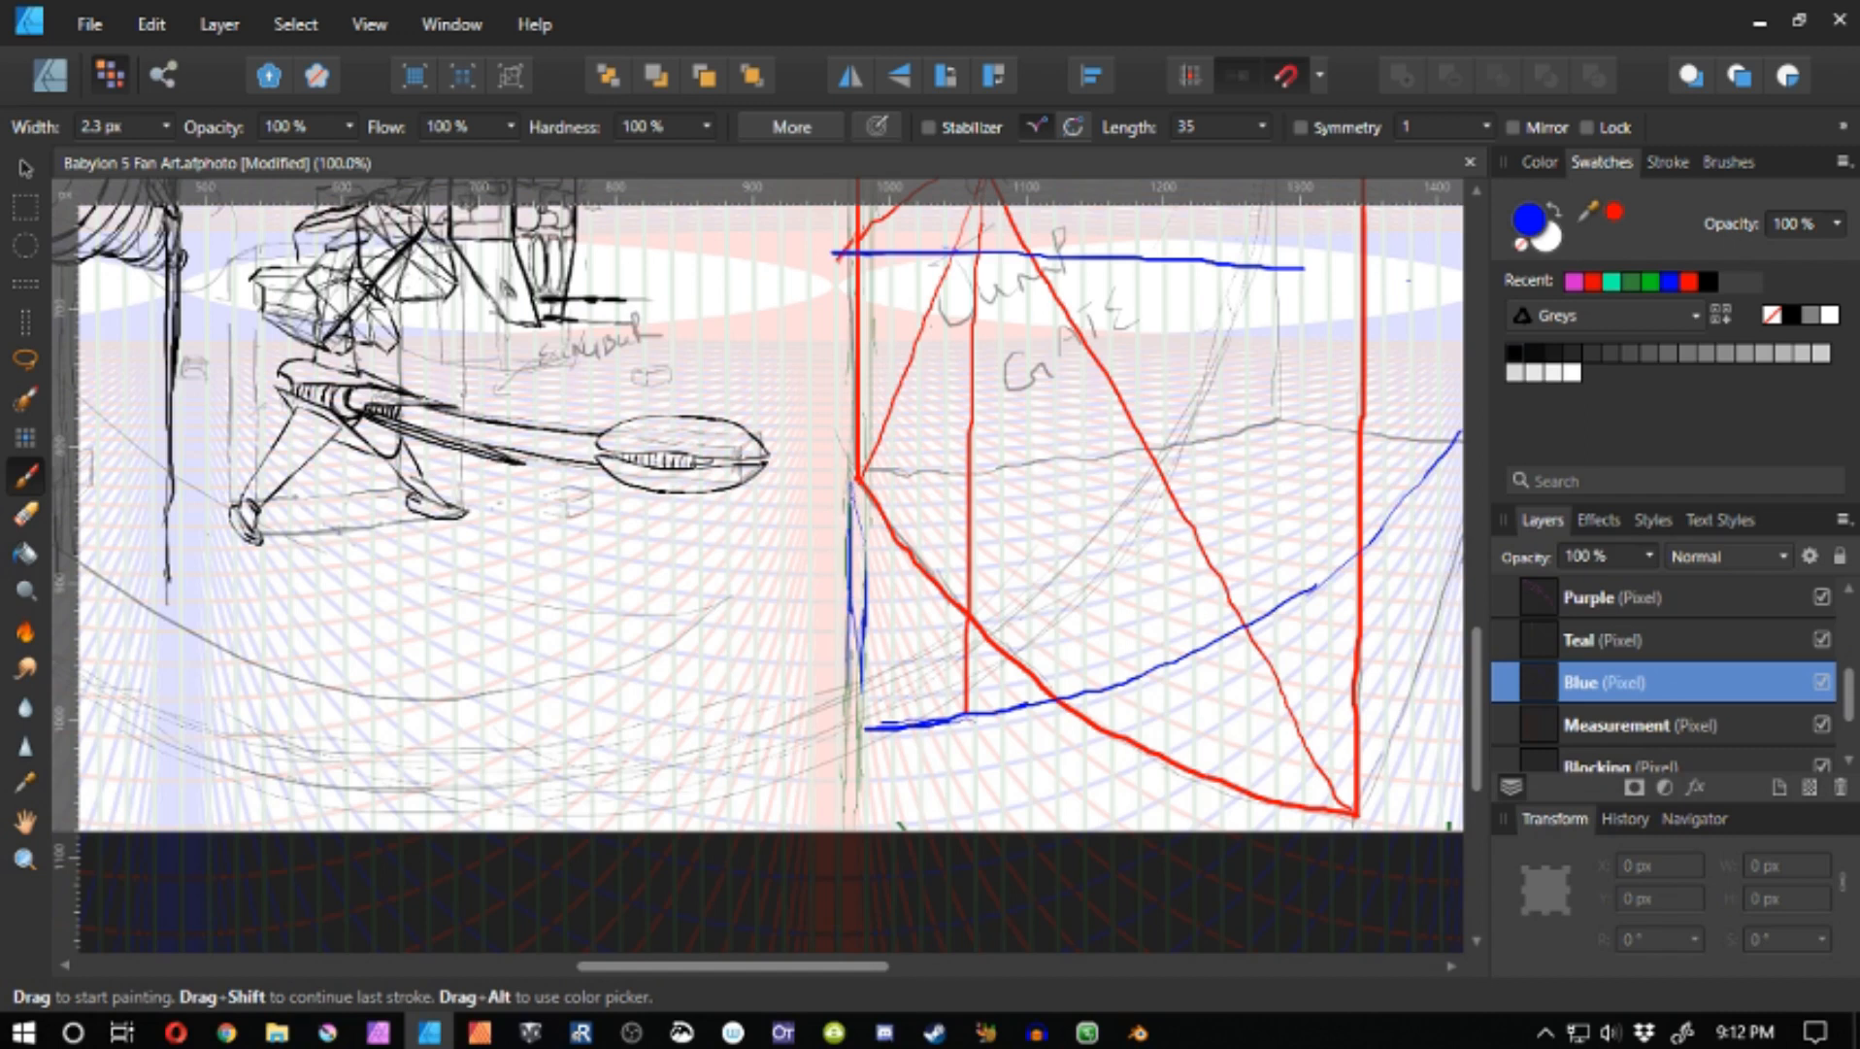
- Try a blue line from the red outline's lower left corner down to the lower arc's left end
drag(851, 484, 873, 729)
key(ctrl+z)
key(ctrl+z)
key(ctrl+z)
- Sketch a blue horizontal and a short vertical beside the upper arm's left end, and undo them
drag(935, 572, 852, 563)
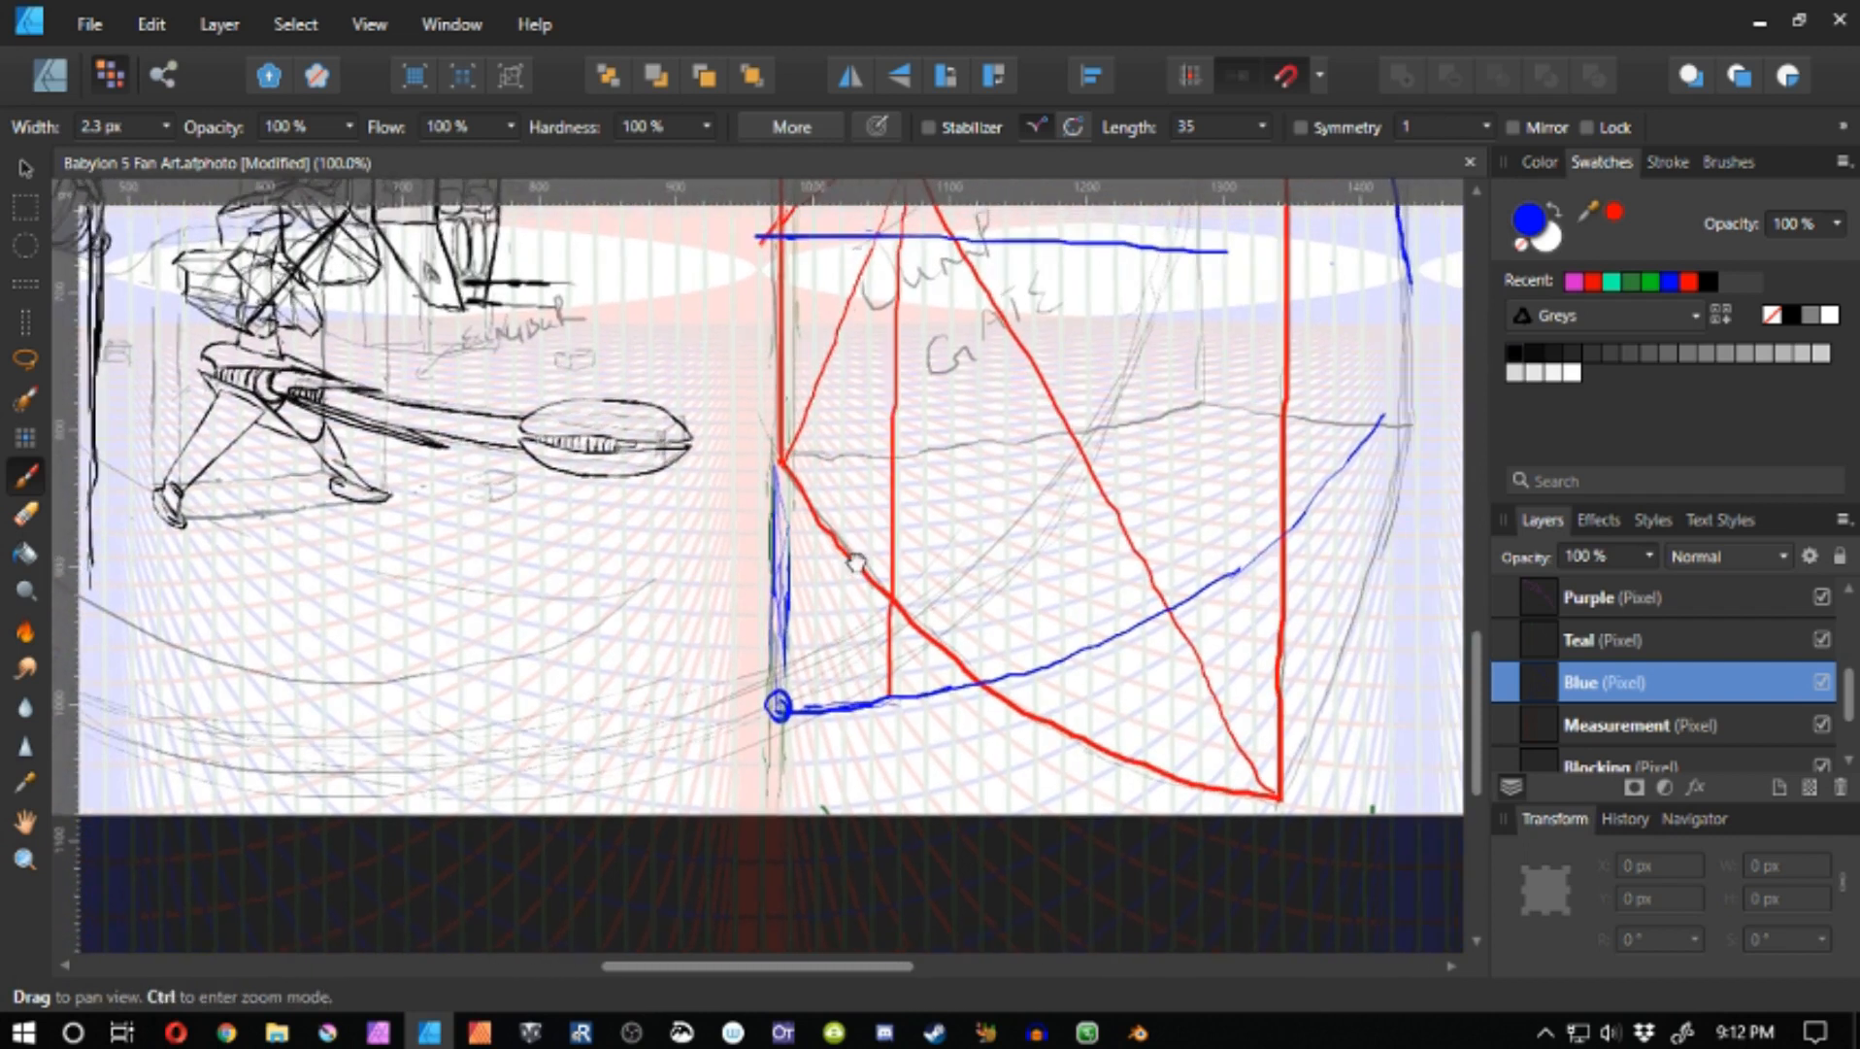
drag(737, 472, 806, 865)
drag(825, 272, 806, 901)
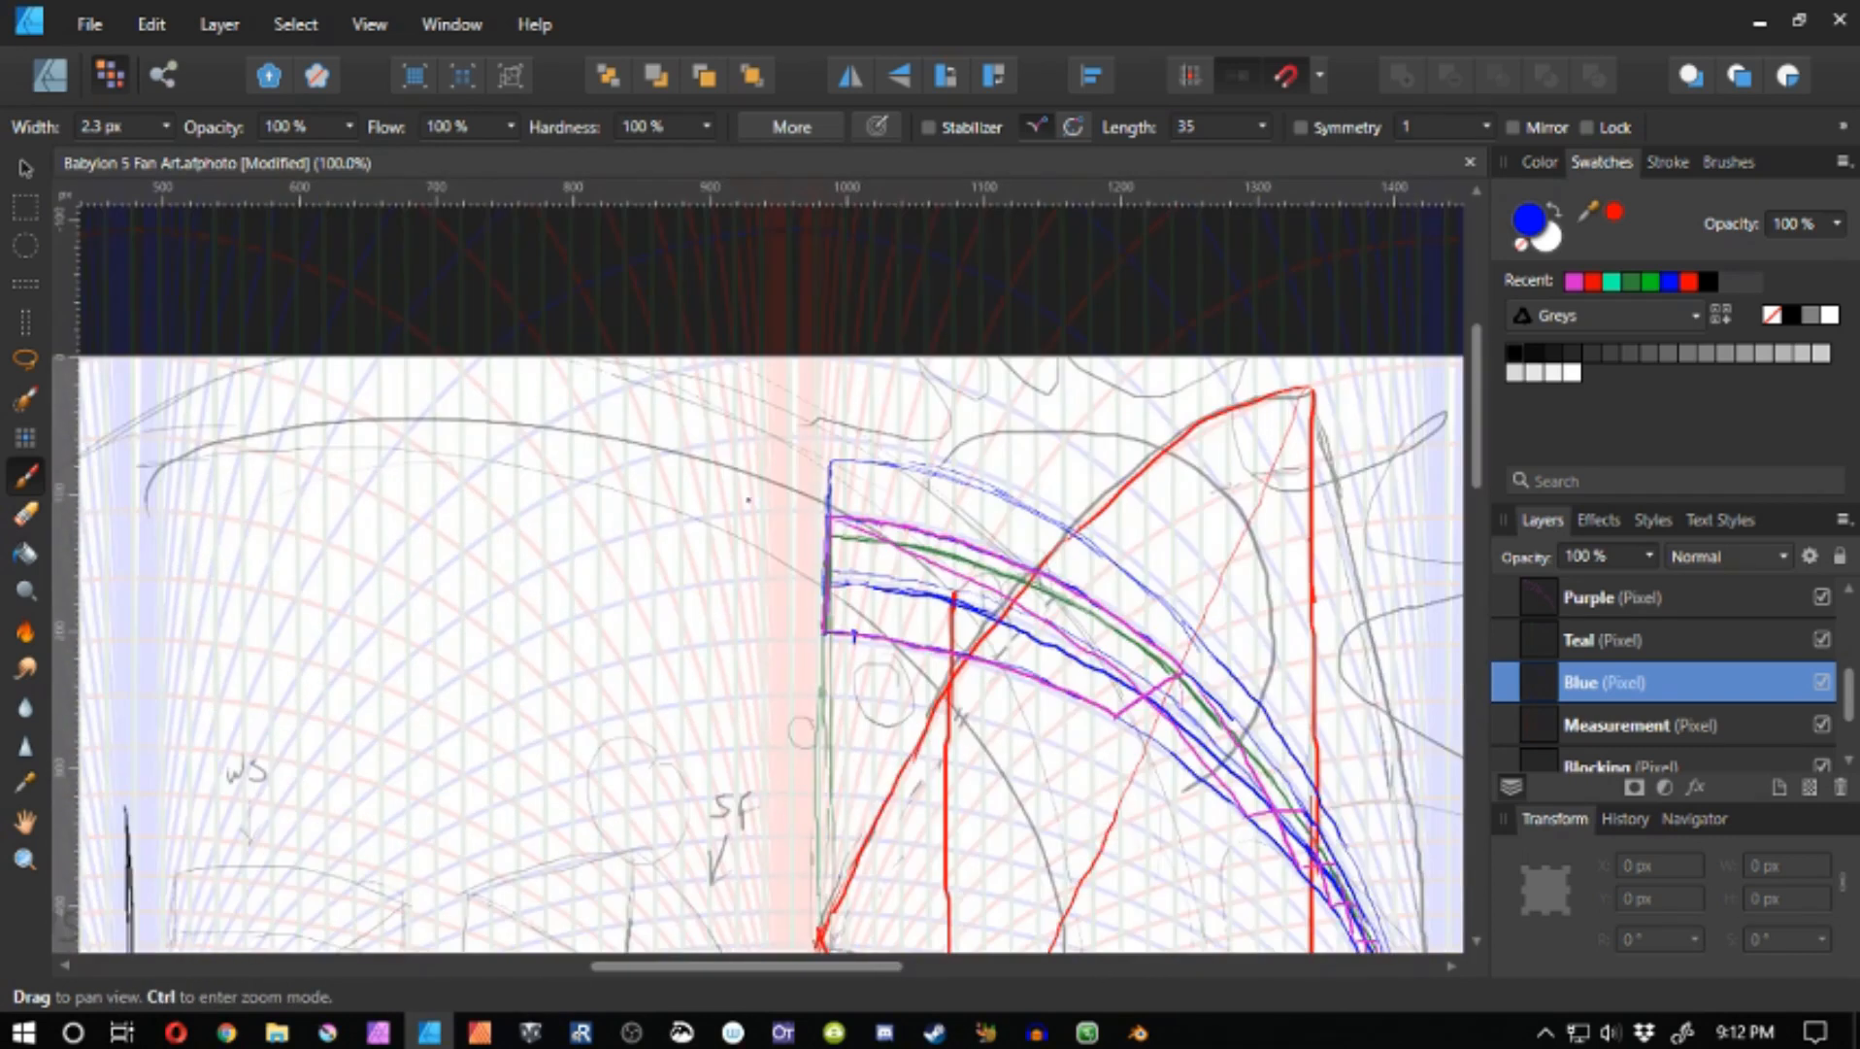
drag(729, 532, 821, 532)
drag(789, 515, 788, 555)
key(ctrl+z)
key(ctrl+z)
key(ctrl+z)
- Try a short blue vertical at the lower arc's left end
mouse_move(719, 923)
mouse_down()
mouse_move(776, 609)
mouse_move(685, 478)
mouse_up()
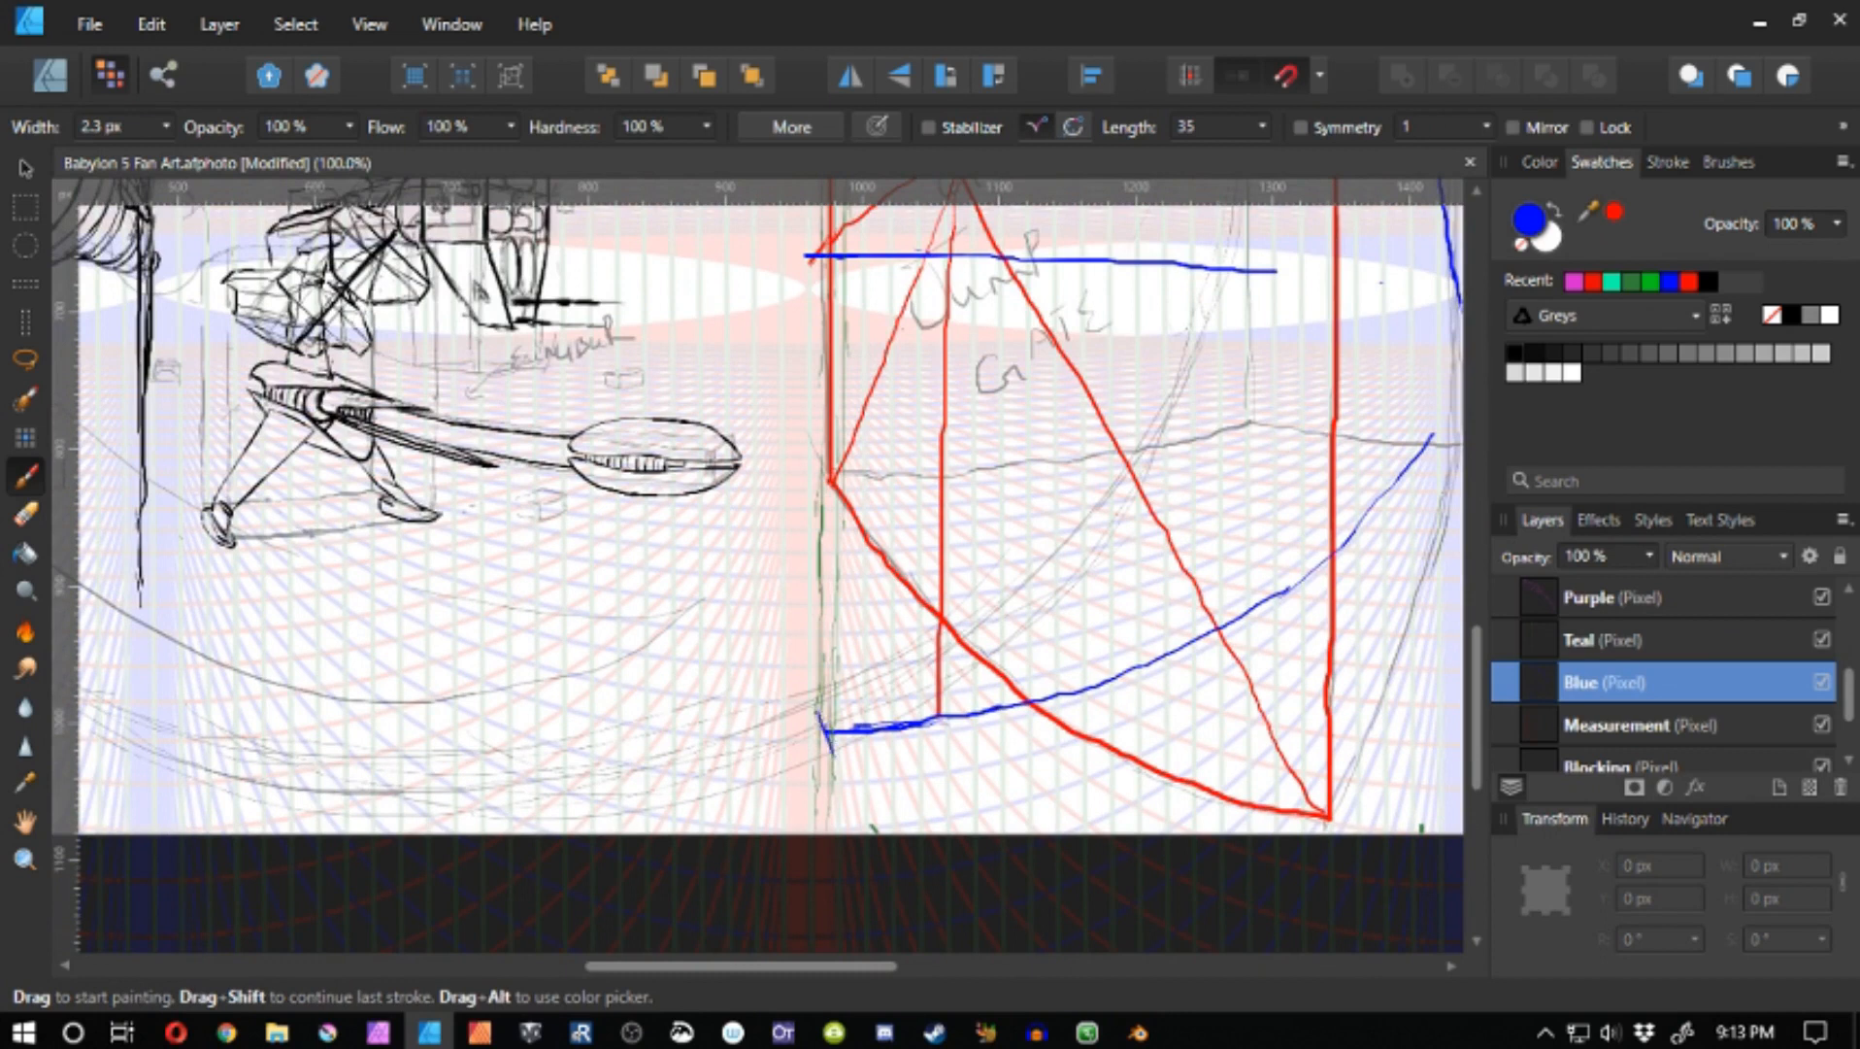
drag(876, 614, 882, 658)
key(ctrl+z)
drag(827, 729, 836, 808)
key(ctrl+z)
key(ctrl+z)
key(ctrl+z)
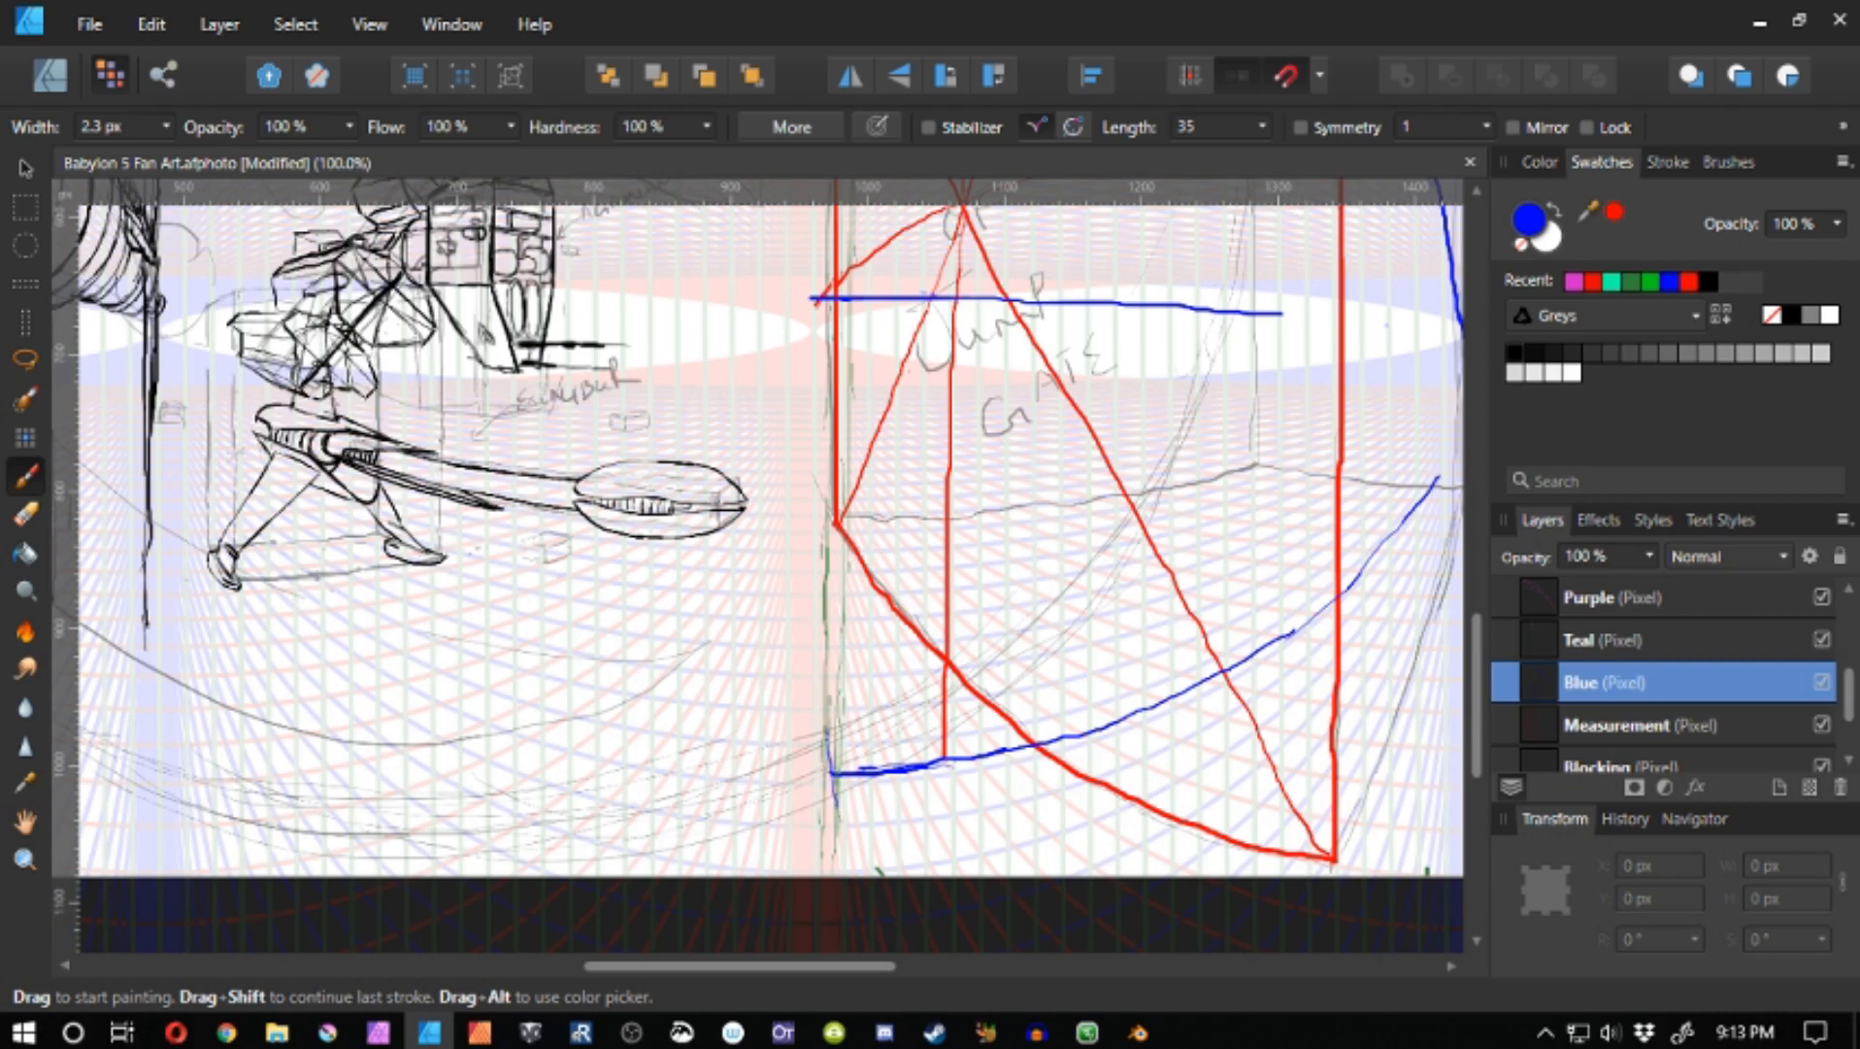
- Redraw the short blue vertical so it passes through the lower arc's left end, extending above and below the arc
key(ctrl+z)
drag(827, 718, 835, 818)
key(ctrl+z)
key(ctrl+z)
drag(828, 725, 836, 817)
key(ctrl+z)
drag(828, 726, 837, 814)
- Try a small blue tick and slanted strokes across the green guides above the lower arc
drag(874, 557, 880, 573)
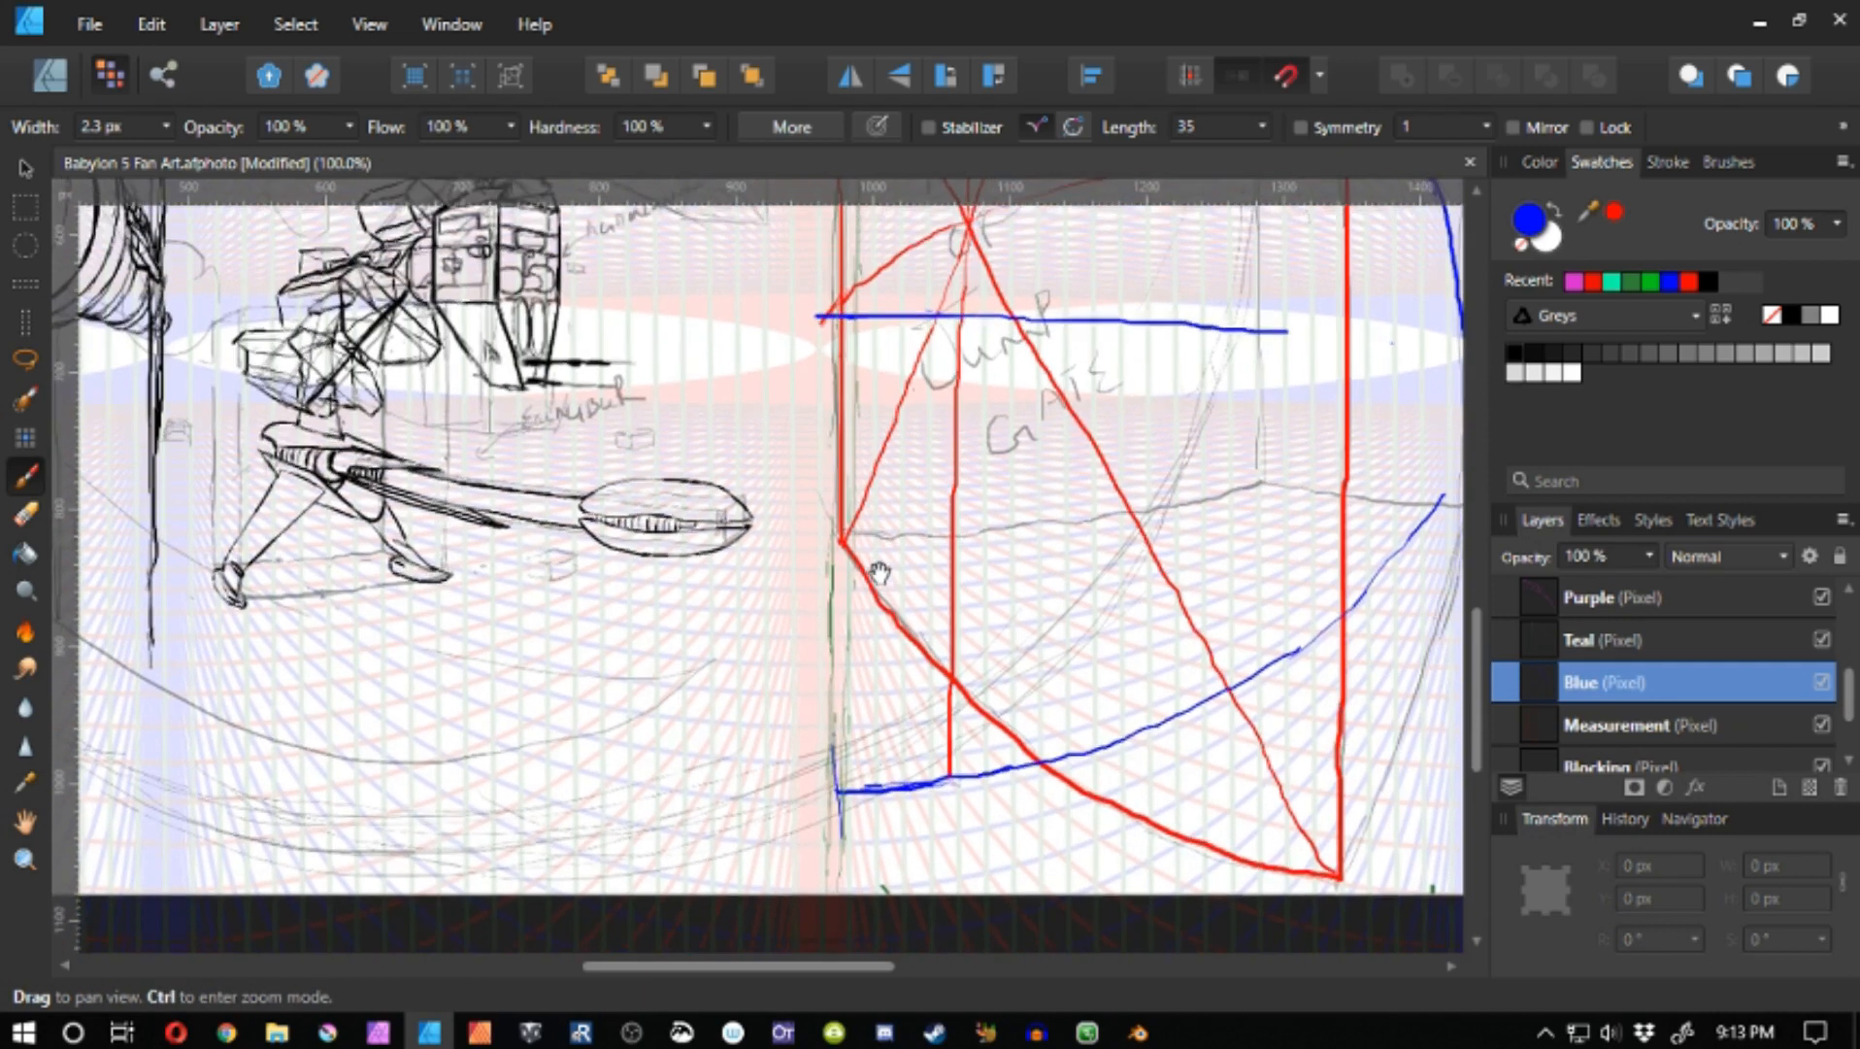
drag(835, 699, 846, 698)
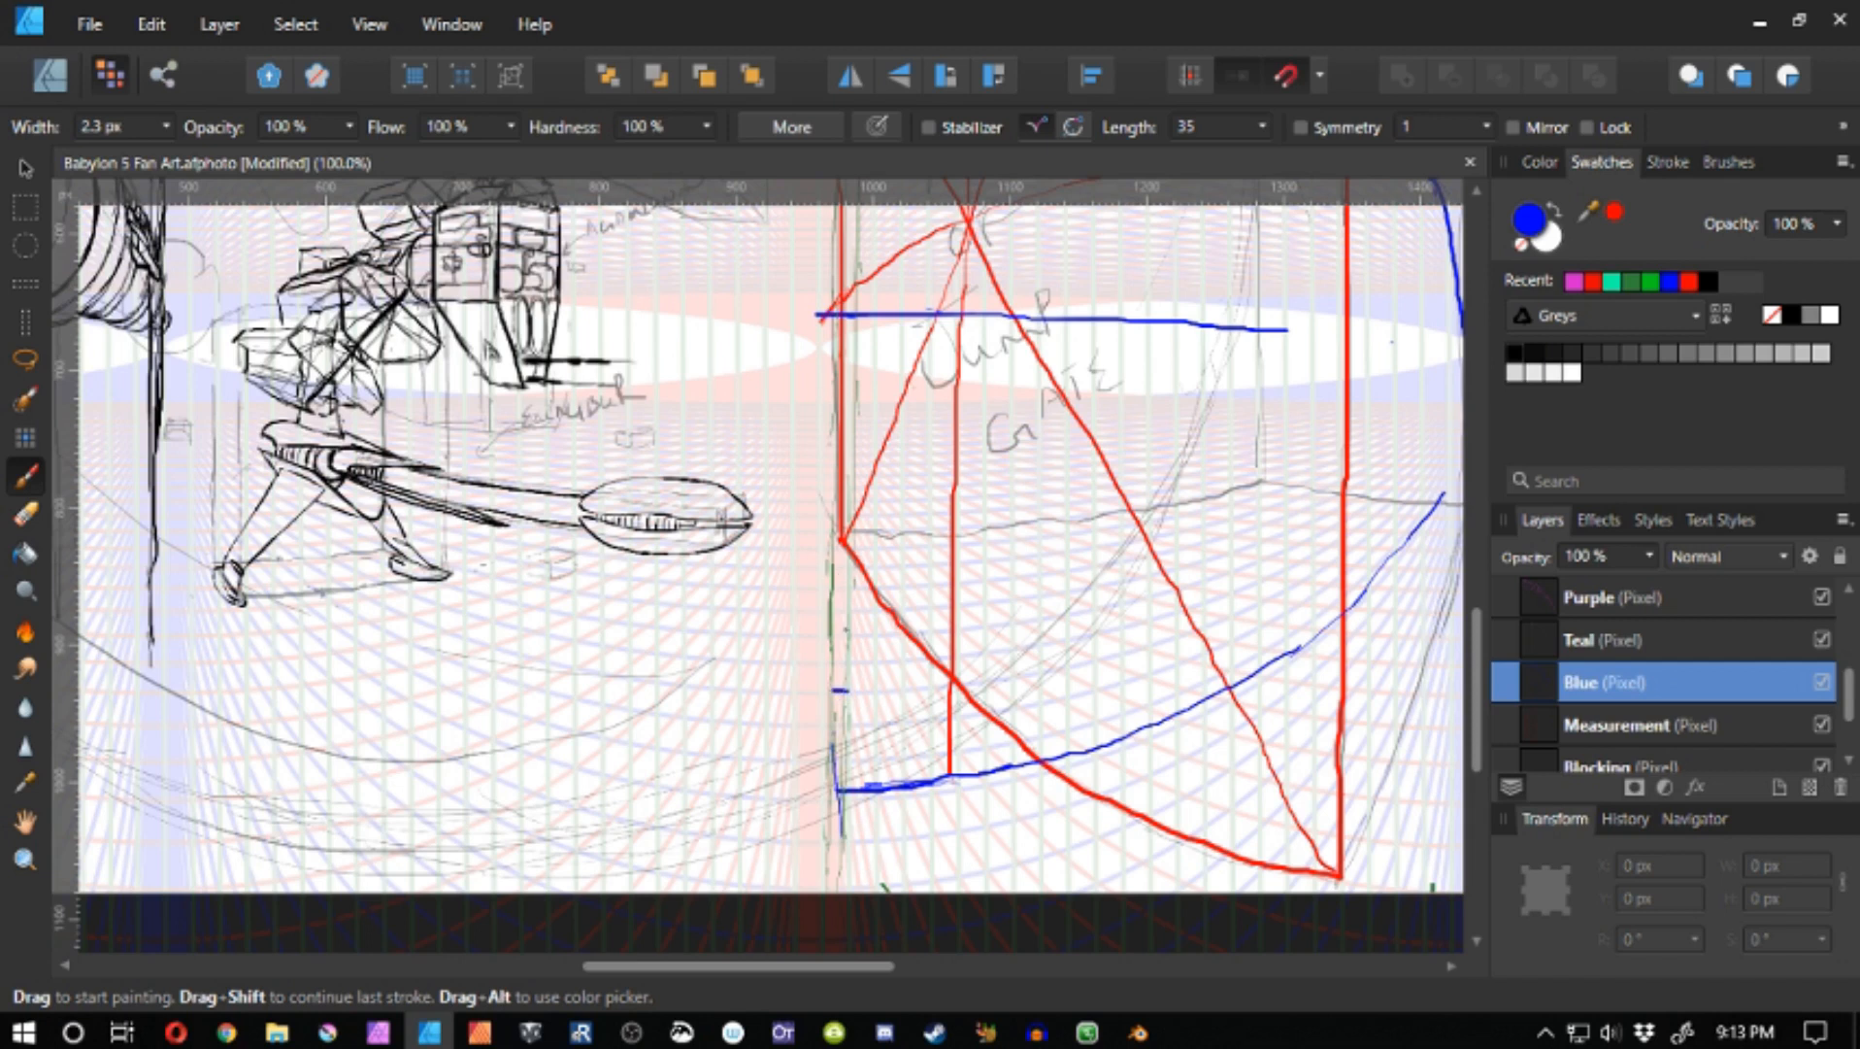
mouse_move(872, 679)
mouse_down()
mouse_move(858, 694)
mouse_move(831, 575)
mouse_up()
key(ctrl+z)
drag(848, 659, 834, 565)
key(ctrl+z)
key(ctrl+z)
key(ctrl+z)
key(ctrl+z)
key(space)
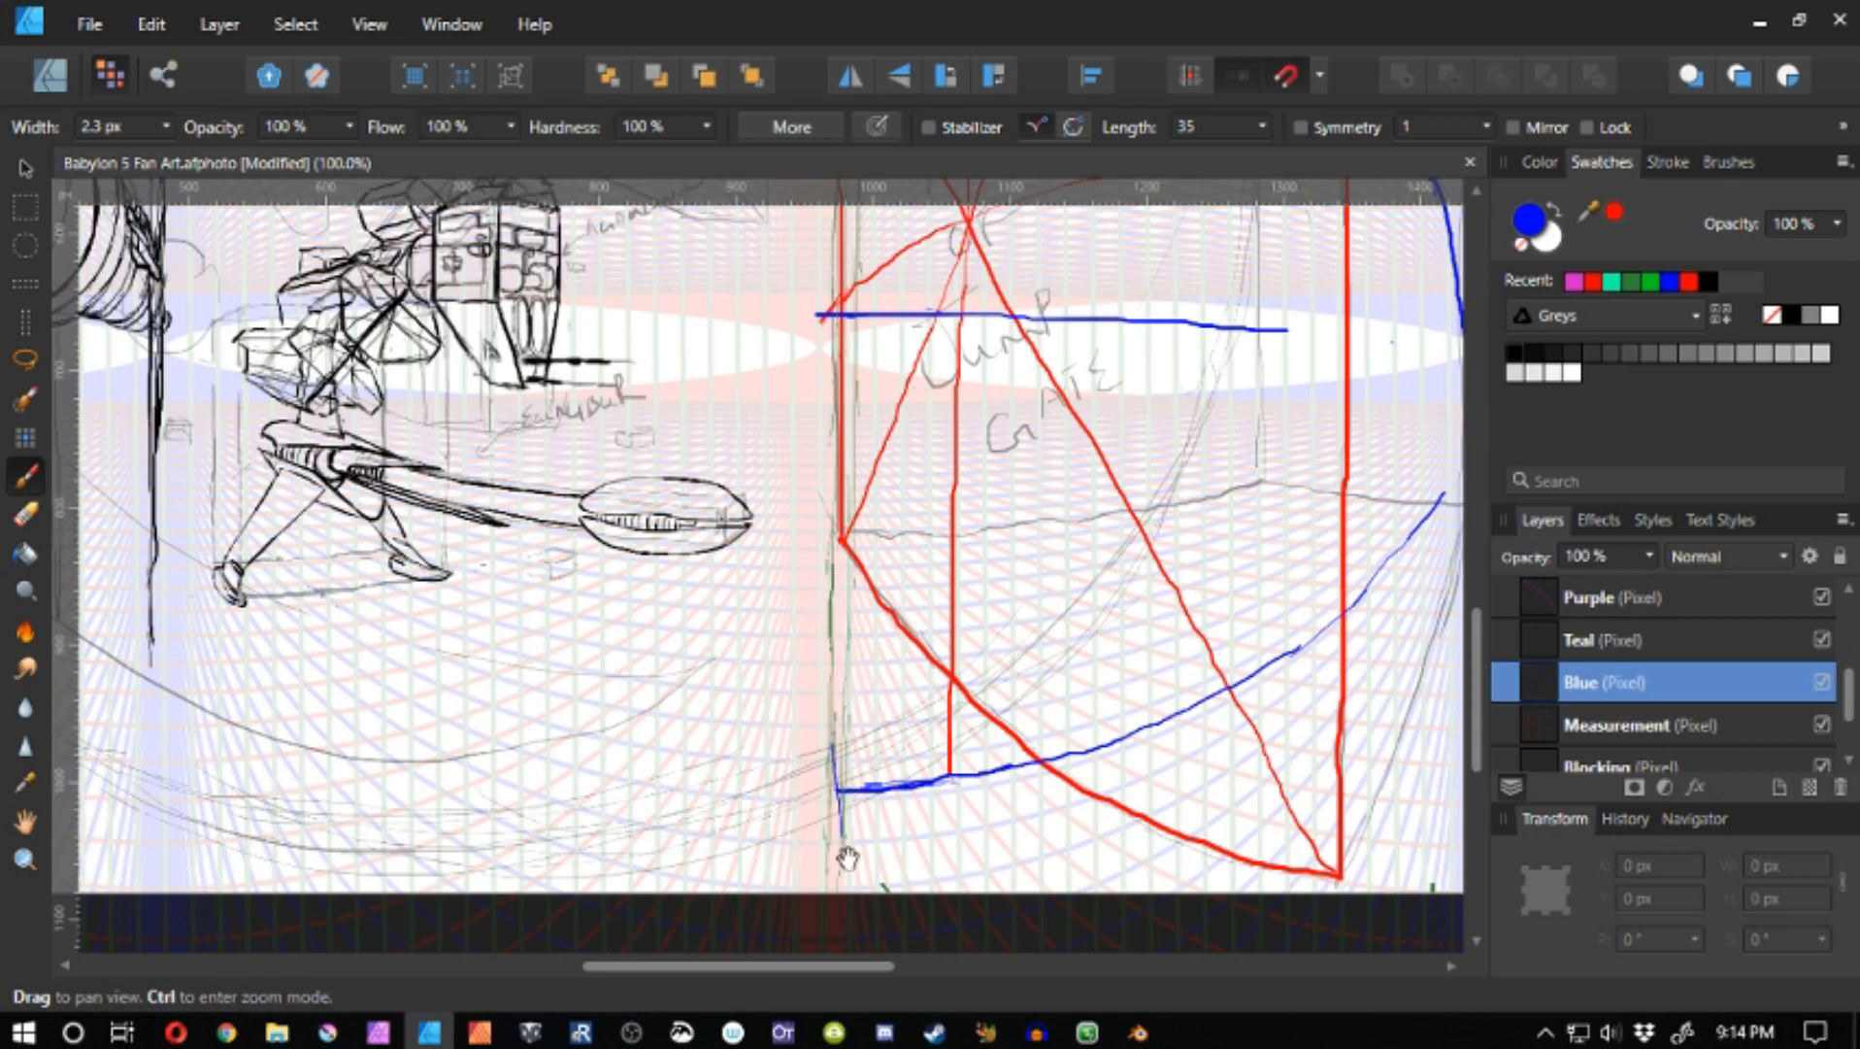
drag(847, 859, 668, 686)
drag(651, 334, 695, 571)
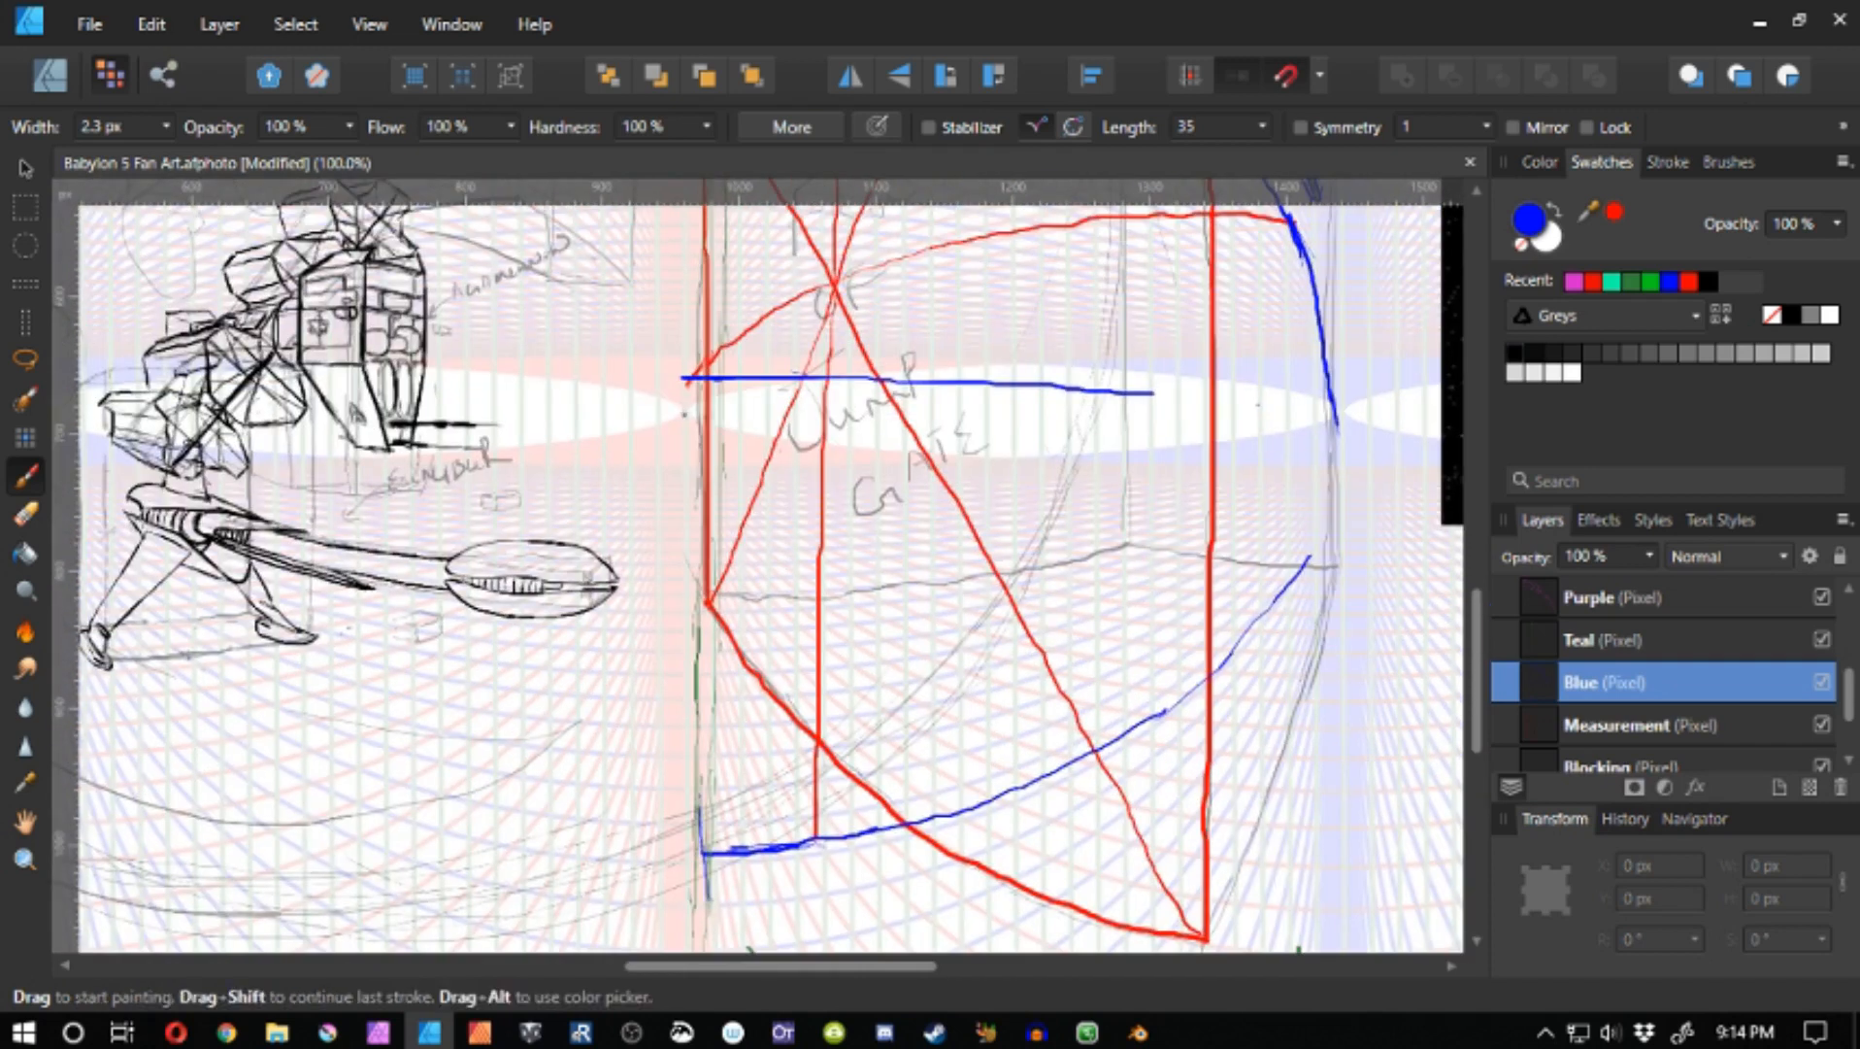
- Undo the trial strokes and redraw the blue vertical at the lower arc's left end so it reaches slightly higher above the arc
key(ctrl+z)
key(ctrl+z)
drag(686, 413, 693, 656)
key(ctrl+z)
key(ctrl+z)
drag(687, 539, 708, 898)
key(e)
drag(687, 415, 693, 762)
key(b)
- Sketch a thin blue arc just below the lower arc, starting from the short vertical and following the grid curvature
drag(720, 887, 905, 843)
key(ctrl+z)
mouse_move(718, 891)
mouse_down()
mouse_move(856, 881)
mouse_move(965, 835)
mouse_up()
key(ctrl+z)
mouse_move(921, 846)
mouse_down()
mouse_move(648, 951)
mouse_move(824, 872)
mouse_up()
drag(820, 877, 906, 828)
mouse_move(744, 900)
mouse_down()
mouse_move(821, 874)
mouse_move(715, 917)
mouse_move(990, 801)
mouse_up()
key(ctrl+z)
key(ctrl+z)
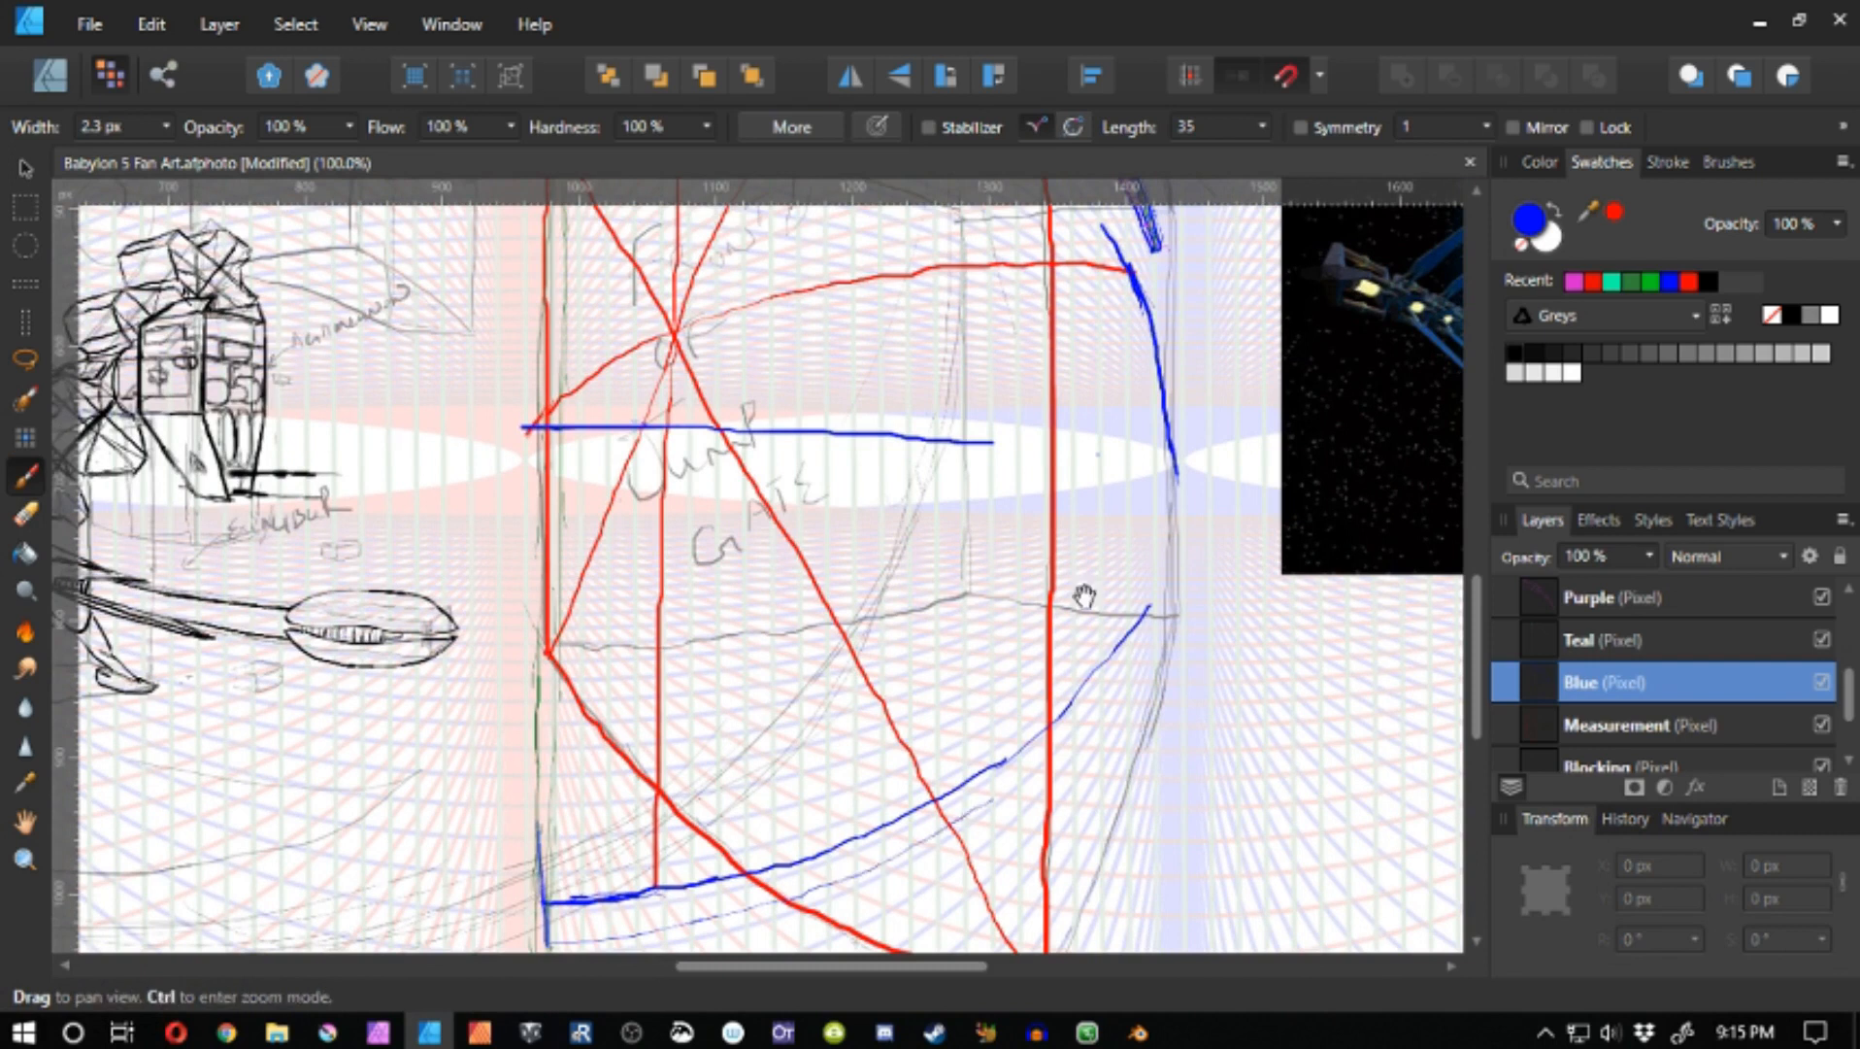
- Continue the thin lower blue arc up to the right tip of the lower arm
drag(1083, 598, 910, 644)
drag(839, 829, 978, 665)
key(ctrl+z)
key(ctrl+z)
key(ctrl+z)
drag(817, 847, 982, 651)
mouse_move(755, 799)
mouse_down()
mouse_move(947, 739)
mouse_move(1037, 753)
mouse_up()
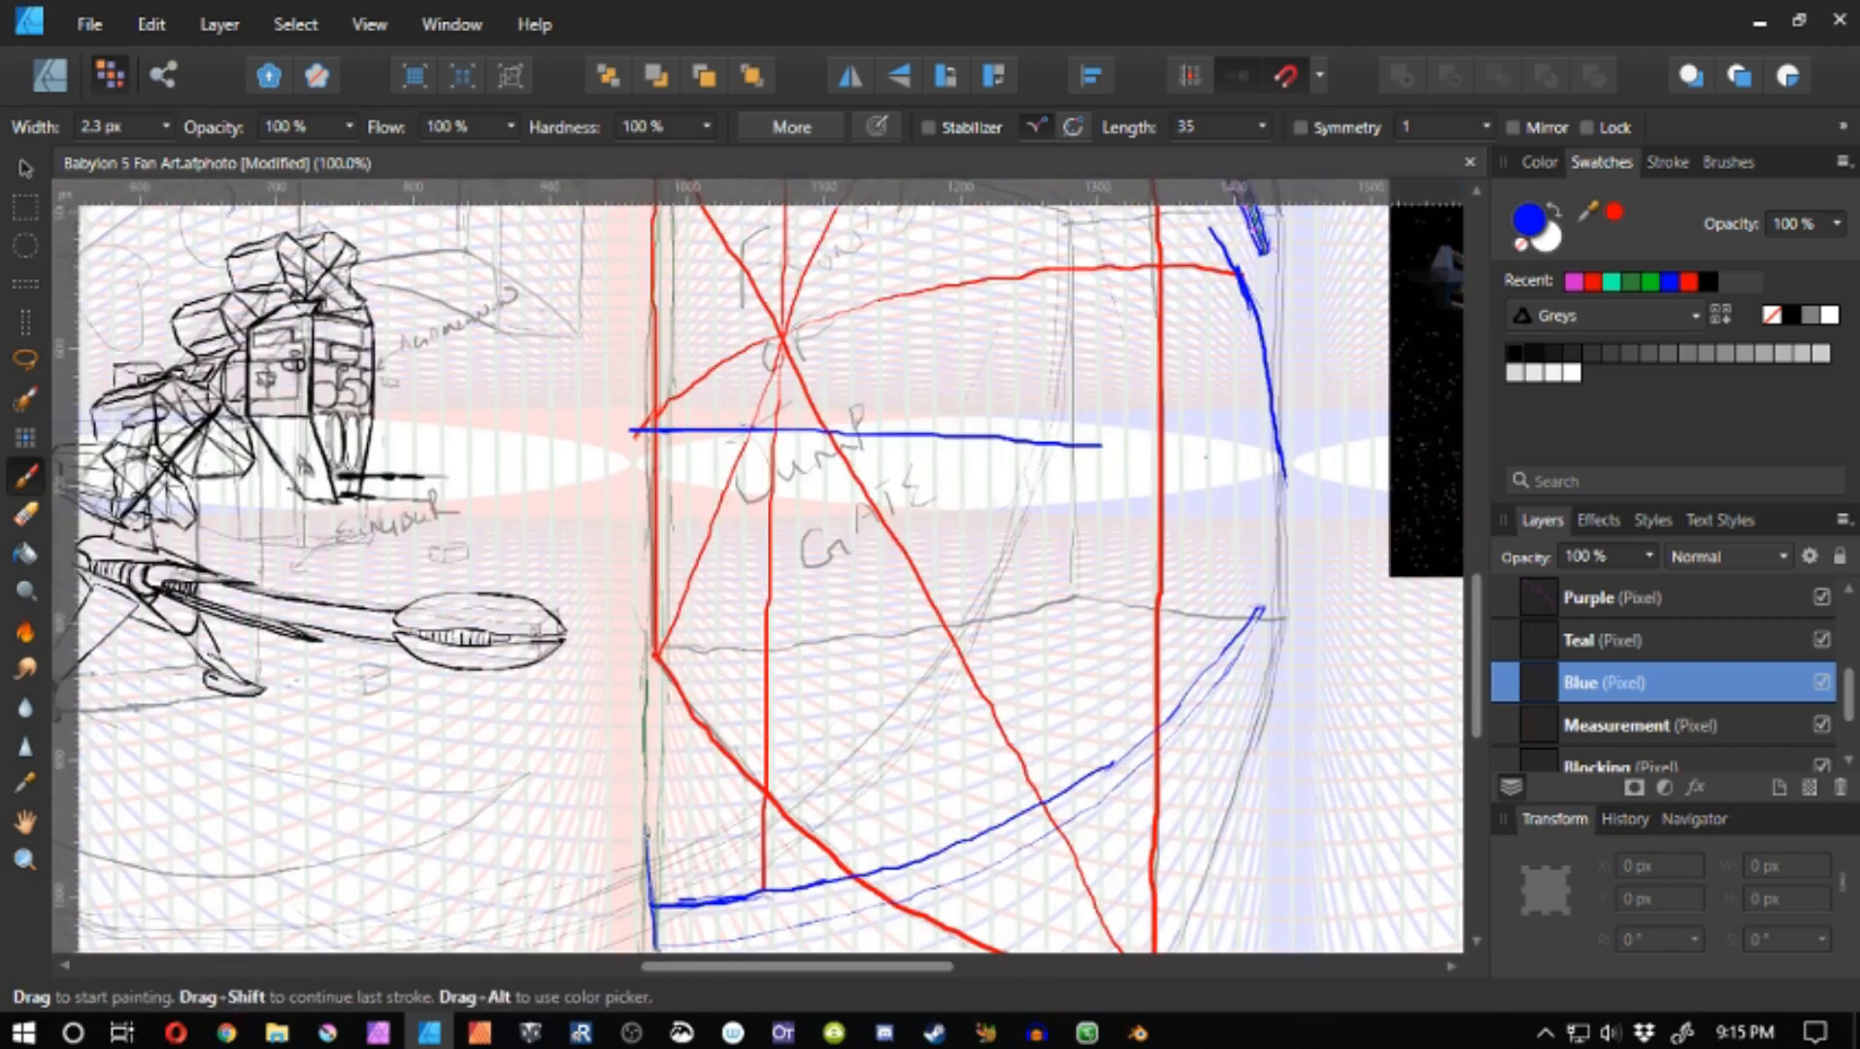
- Sketch a thin blue arc above the lower arc, from the top of the short vertical to the arm's right tip
mouse_move(647, 836)
mouse_down()
mouse_move(805, 825)
mouse_move(722, 750)
mouse_move(996, 668)
mouse_move(1100, 596)
mouse_up()
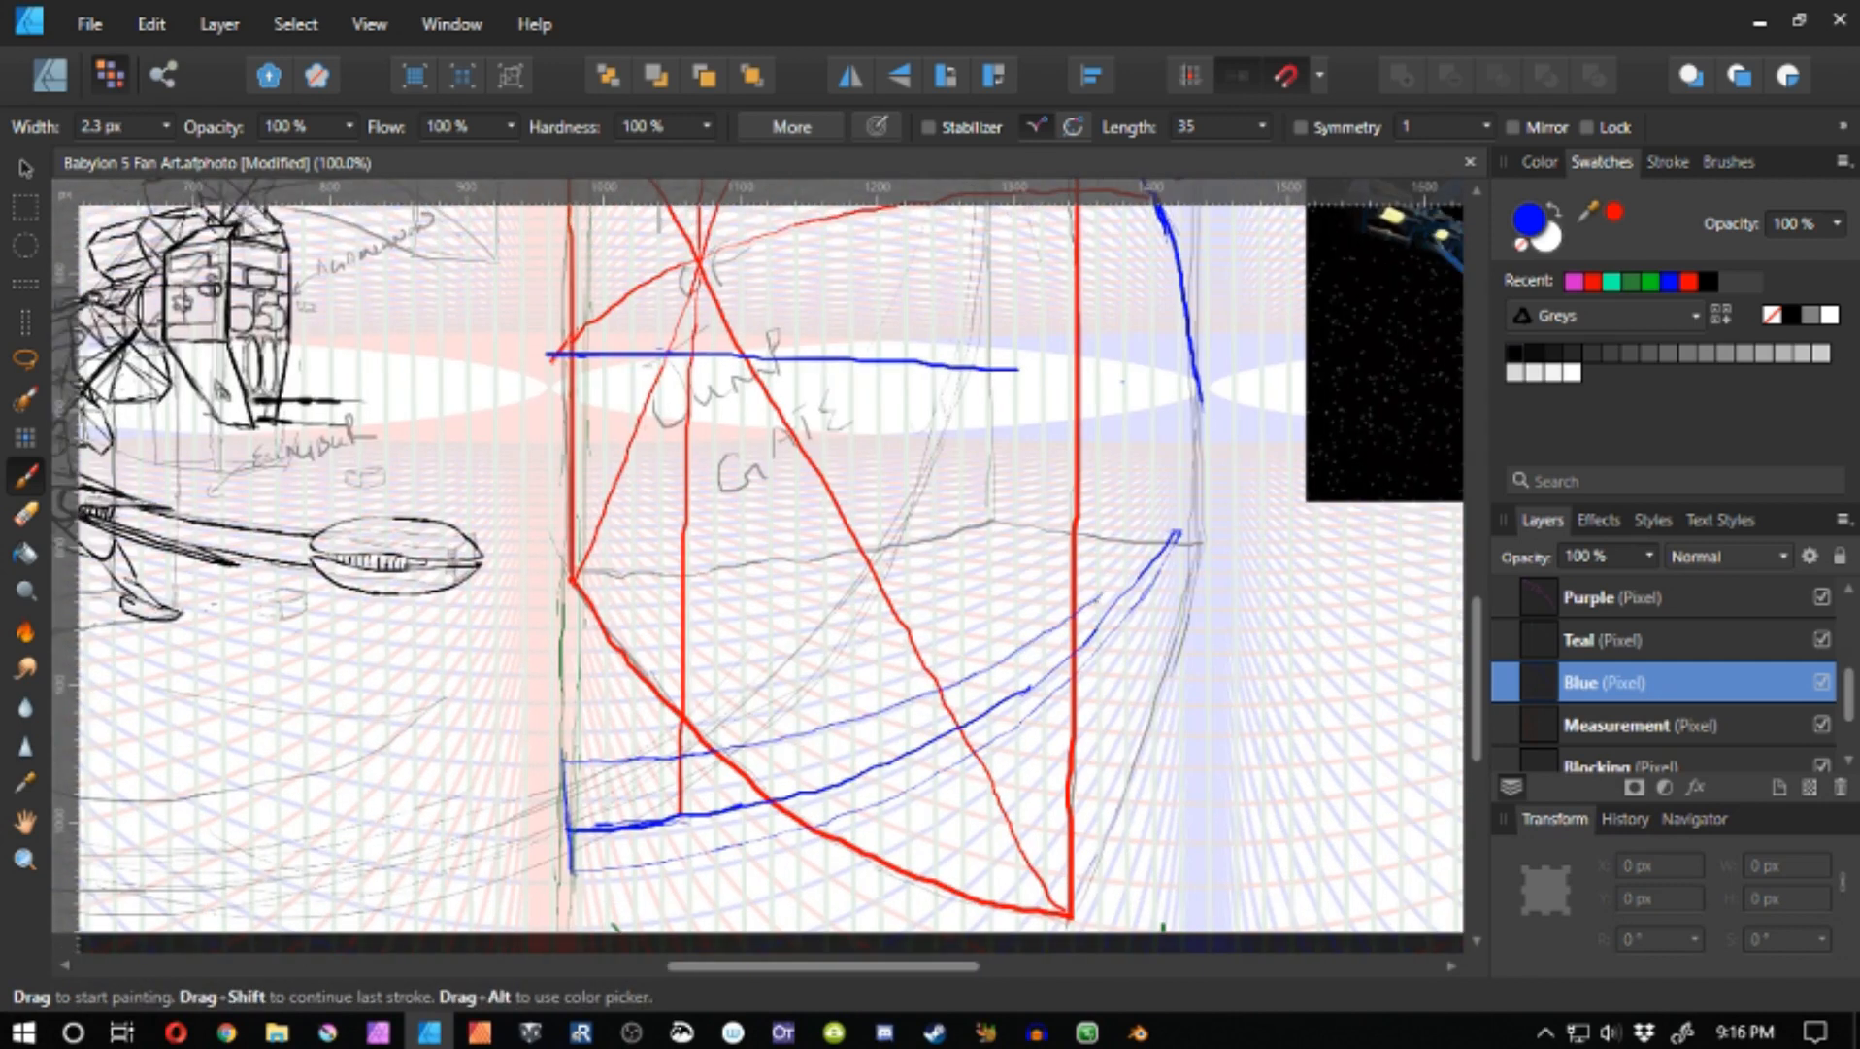
key(ctrl+z)
drag(977, 673, 1115, 577)
key(ctrl+z)
drag(1043, 636, 1160, 533)
drag(1021, 646, 1119, 594)
mouse_move(733, 670)
mouse_down()
mouse_move(745, 758)
mouse_move(842, 717)
mouse_move(876, 575)
mouse_up()
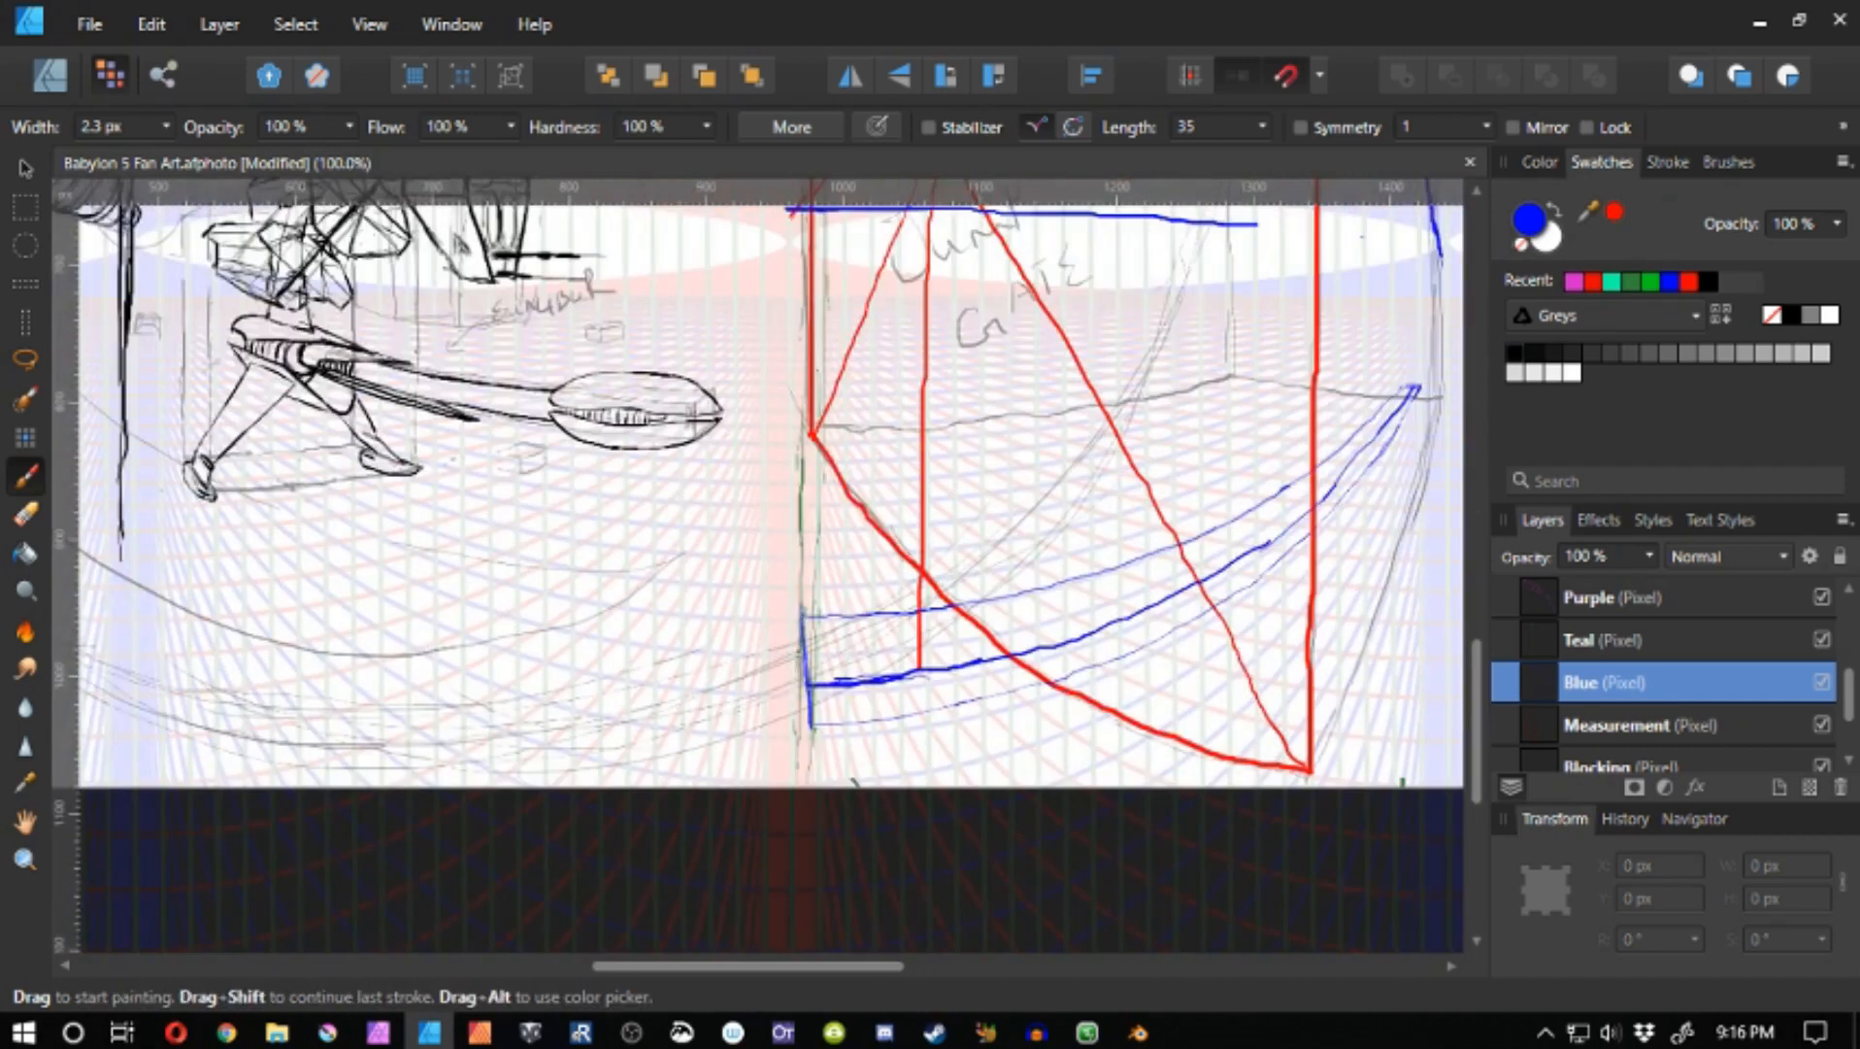
- Extend the vertical at the lower arm's left end downward, comparing it with the left edge of the upper arm
drag(811, 726, 809, 769)
drag(789, 507, 790, 816)
scroll(789, 816, up, 5)
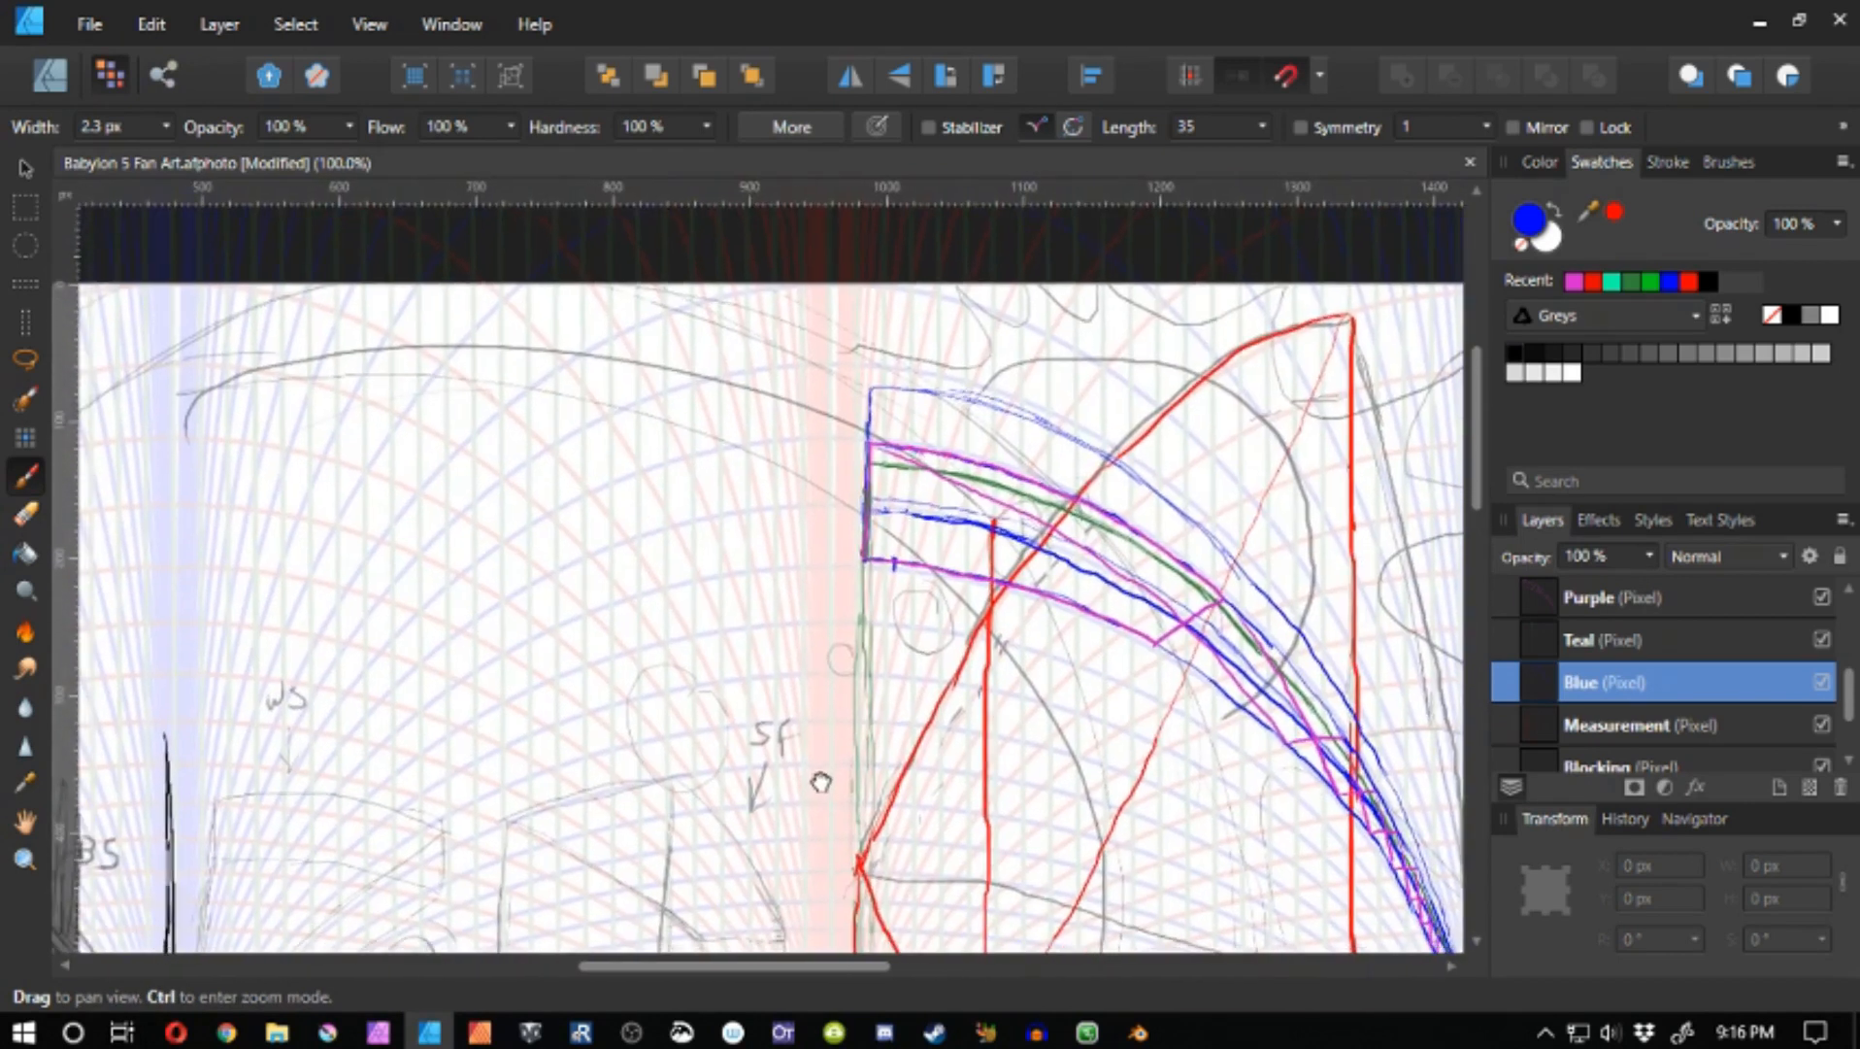
drag(839, 801, 839, 481)
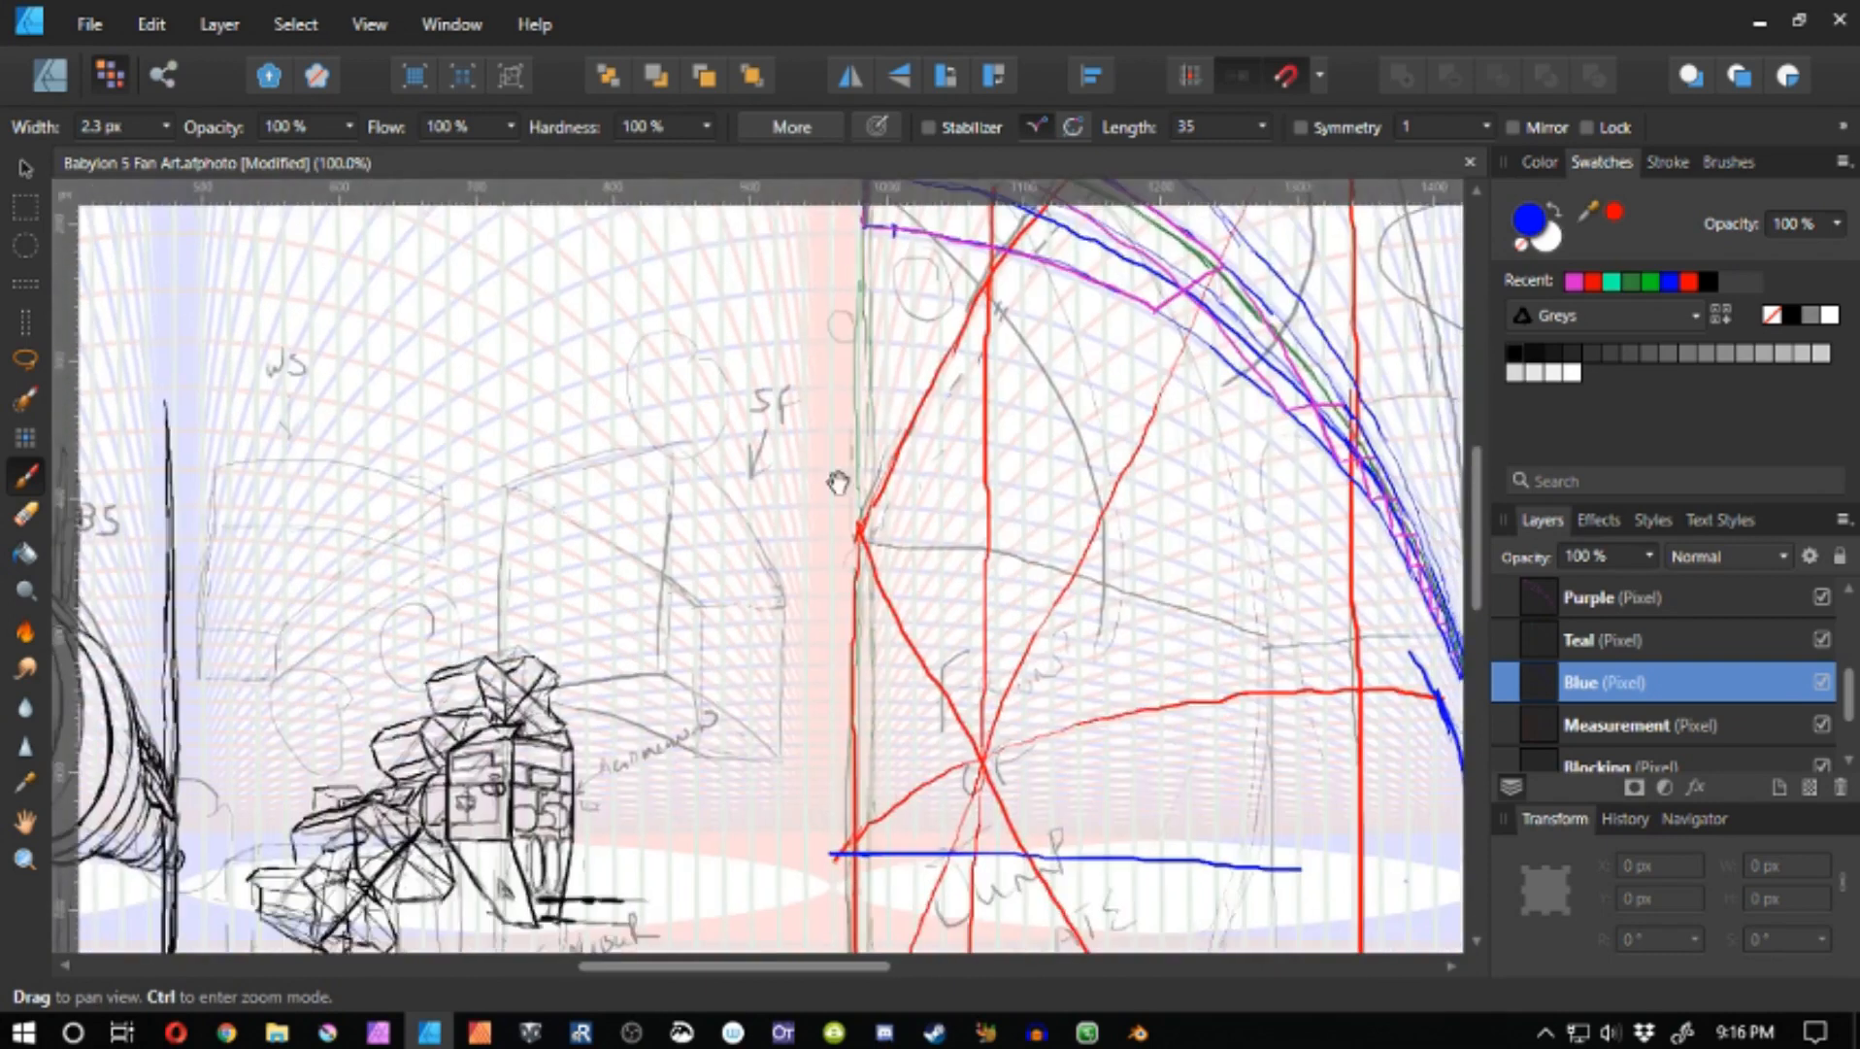
drag(828, 874, 827, 520)
drag(825, 780, 823, 543)
drag(883, 214, 822, 505)
drag(796, 829, 858, 478)
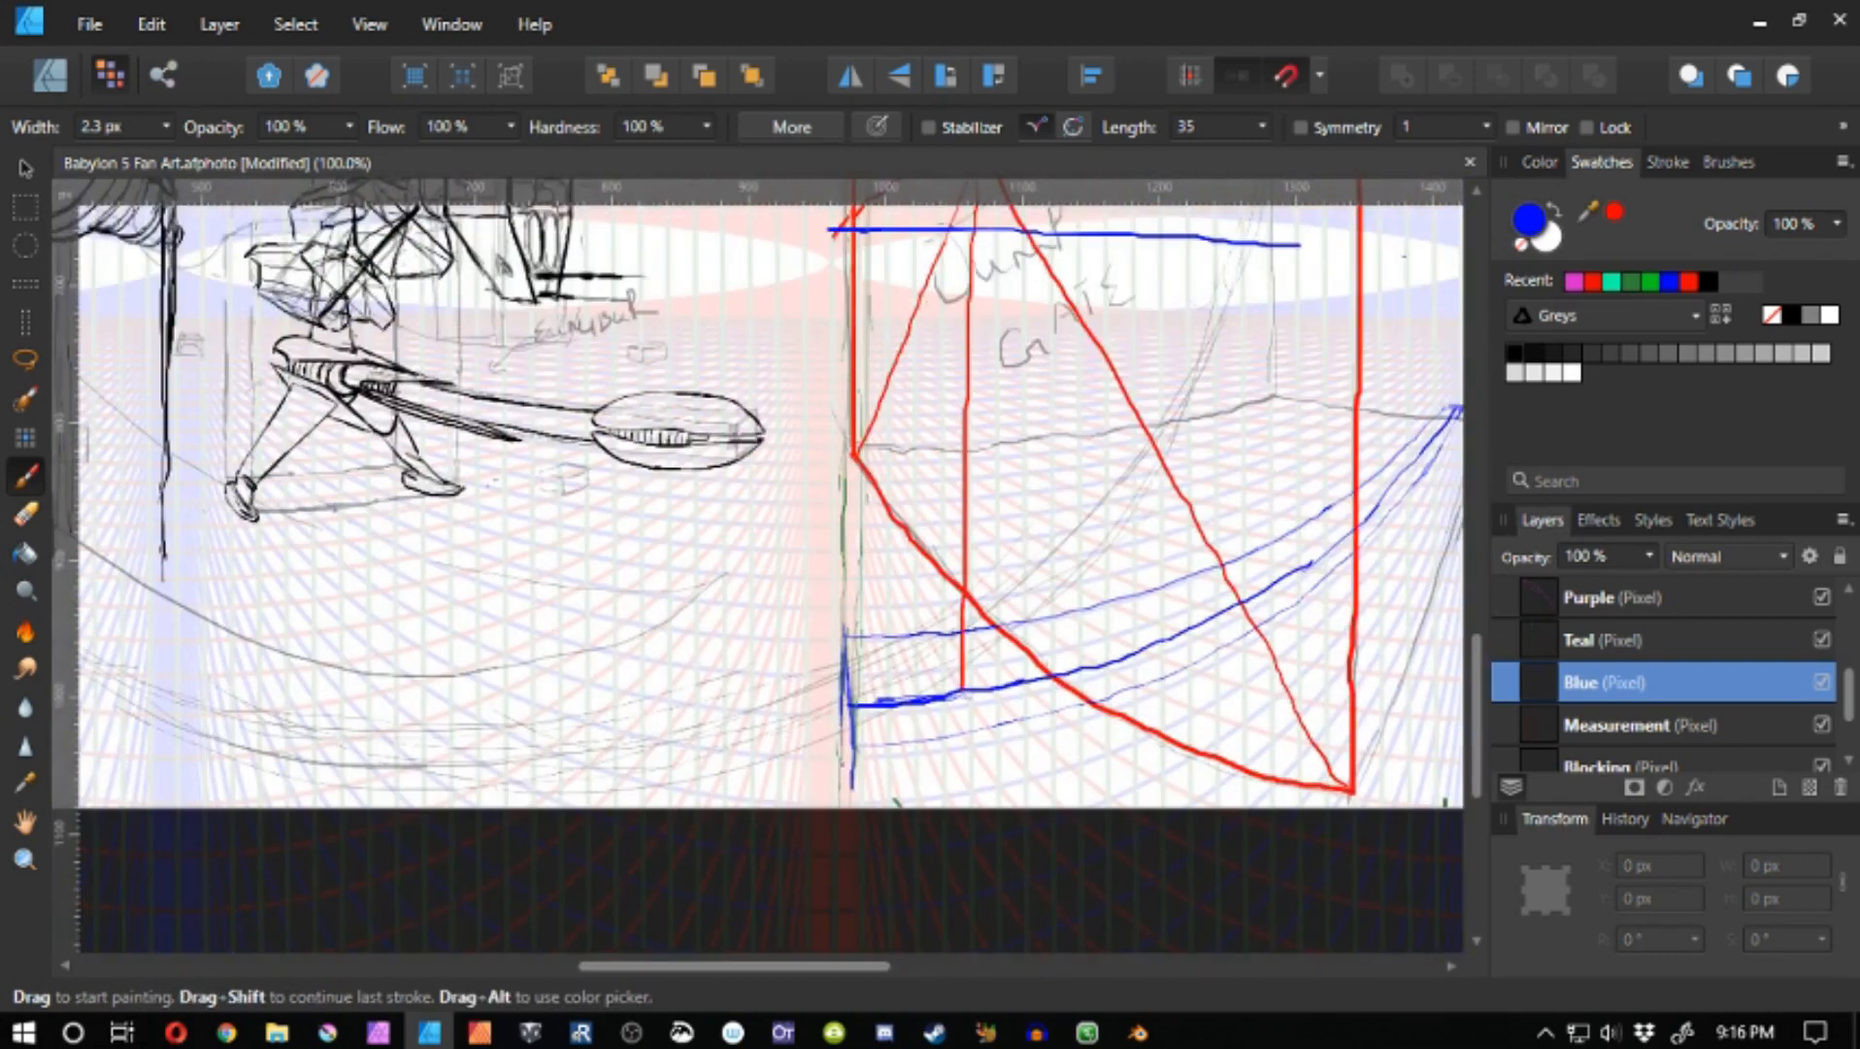
- Mark the bottom end of the lower arm's left vertical with a short blue horizontal stroke, rechecking it against the upper arm
drag(856, 789, 899, 788)
drag(881, 218, 818, 835)
drag(848, 594, 827, 466)
drag(777, 918, 781, 586)
drag(790, 823, 801, 579)
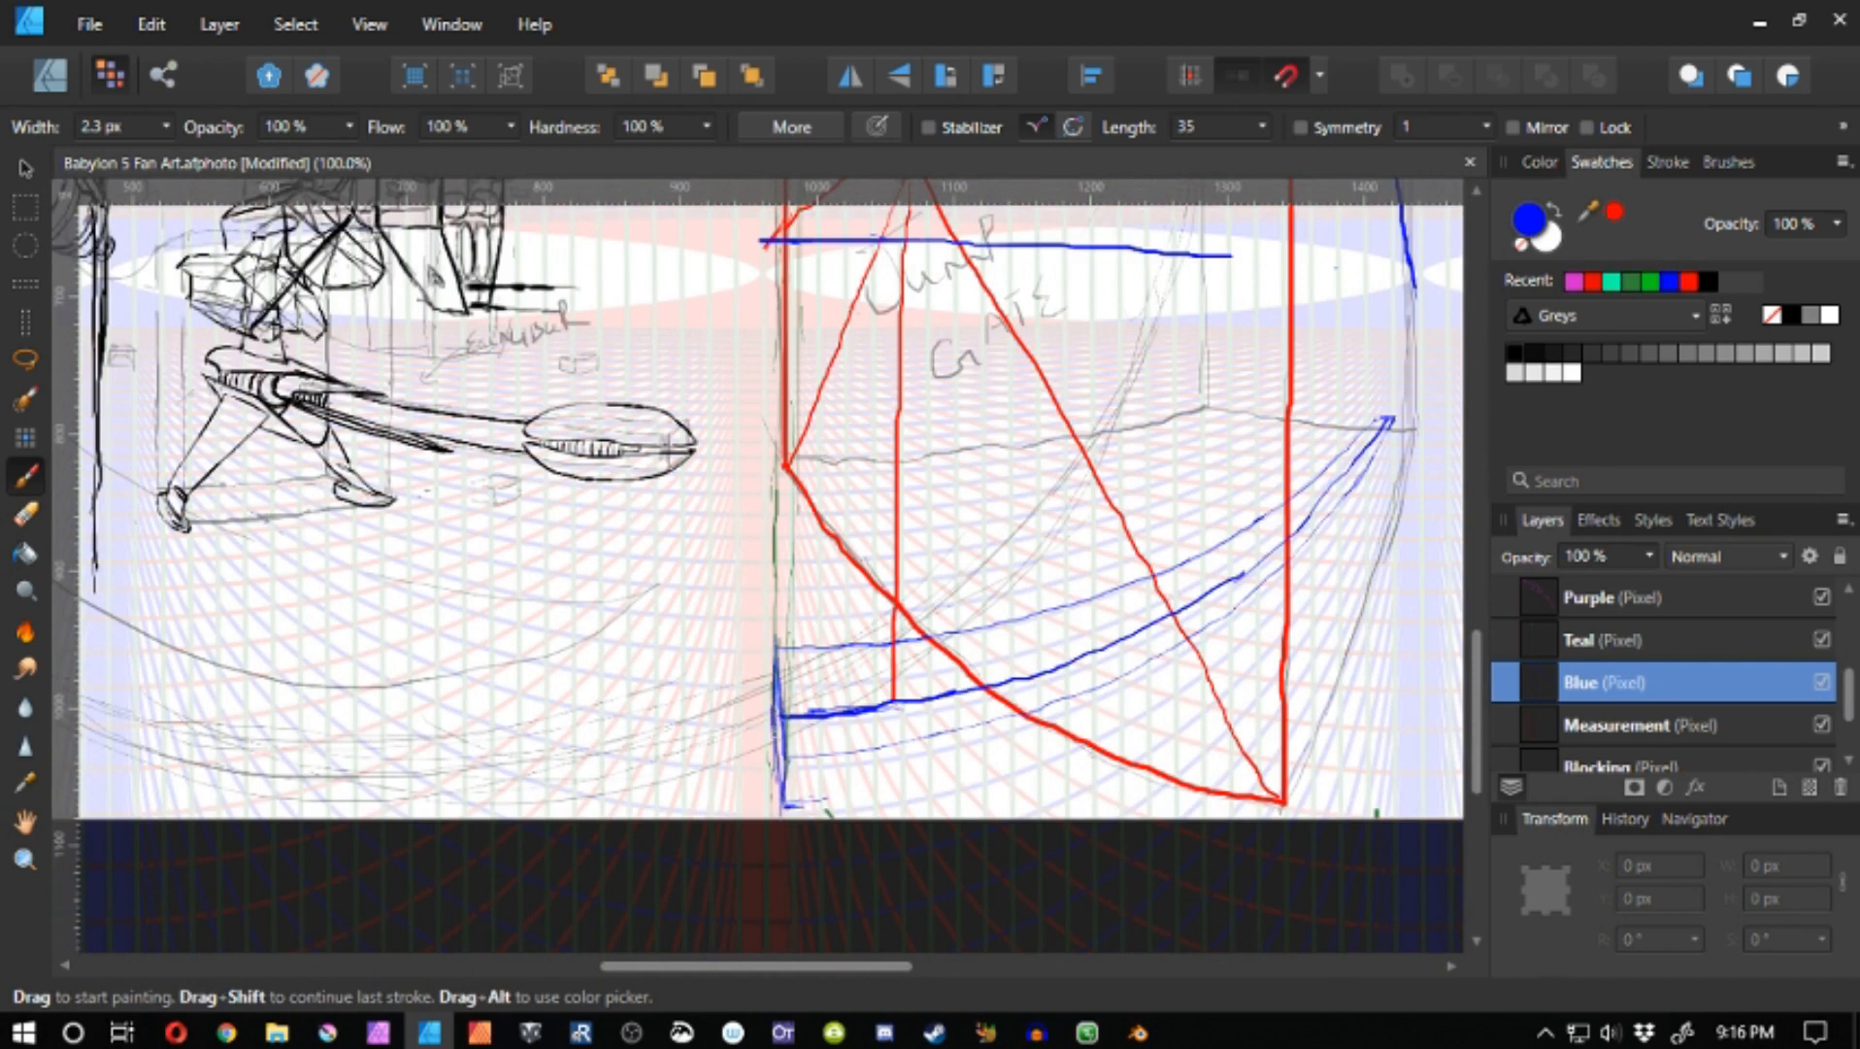
mouse_move(780, 802)
mouse_down()
mouse_move(774, 697)
mouse_move(555, 631)
mouse_up()
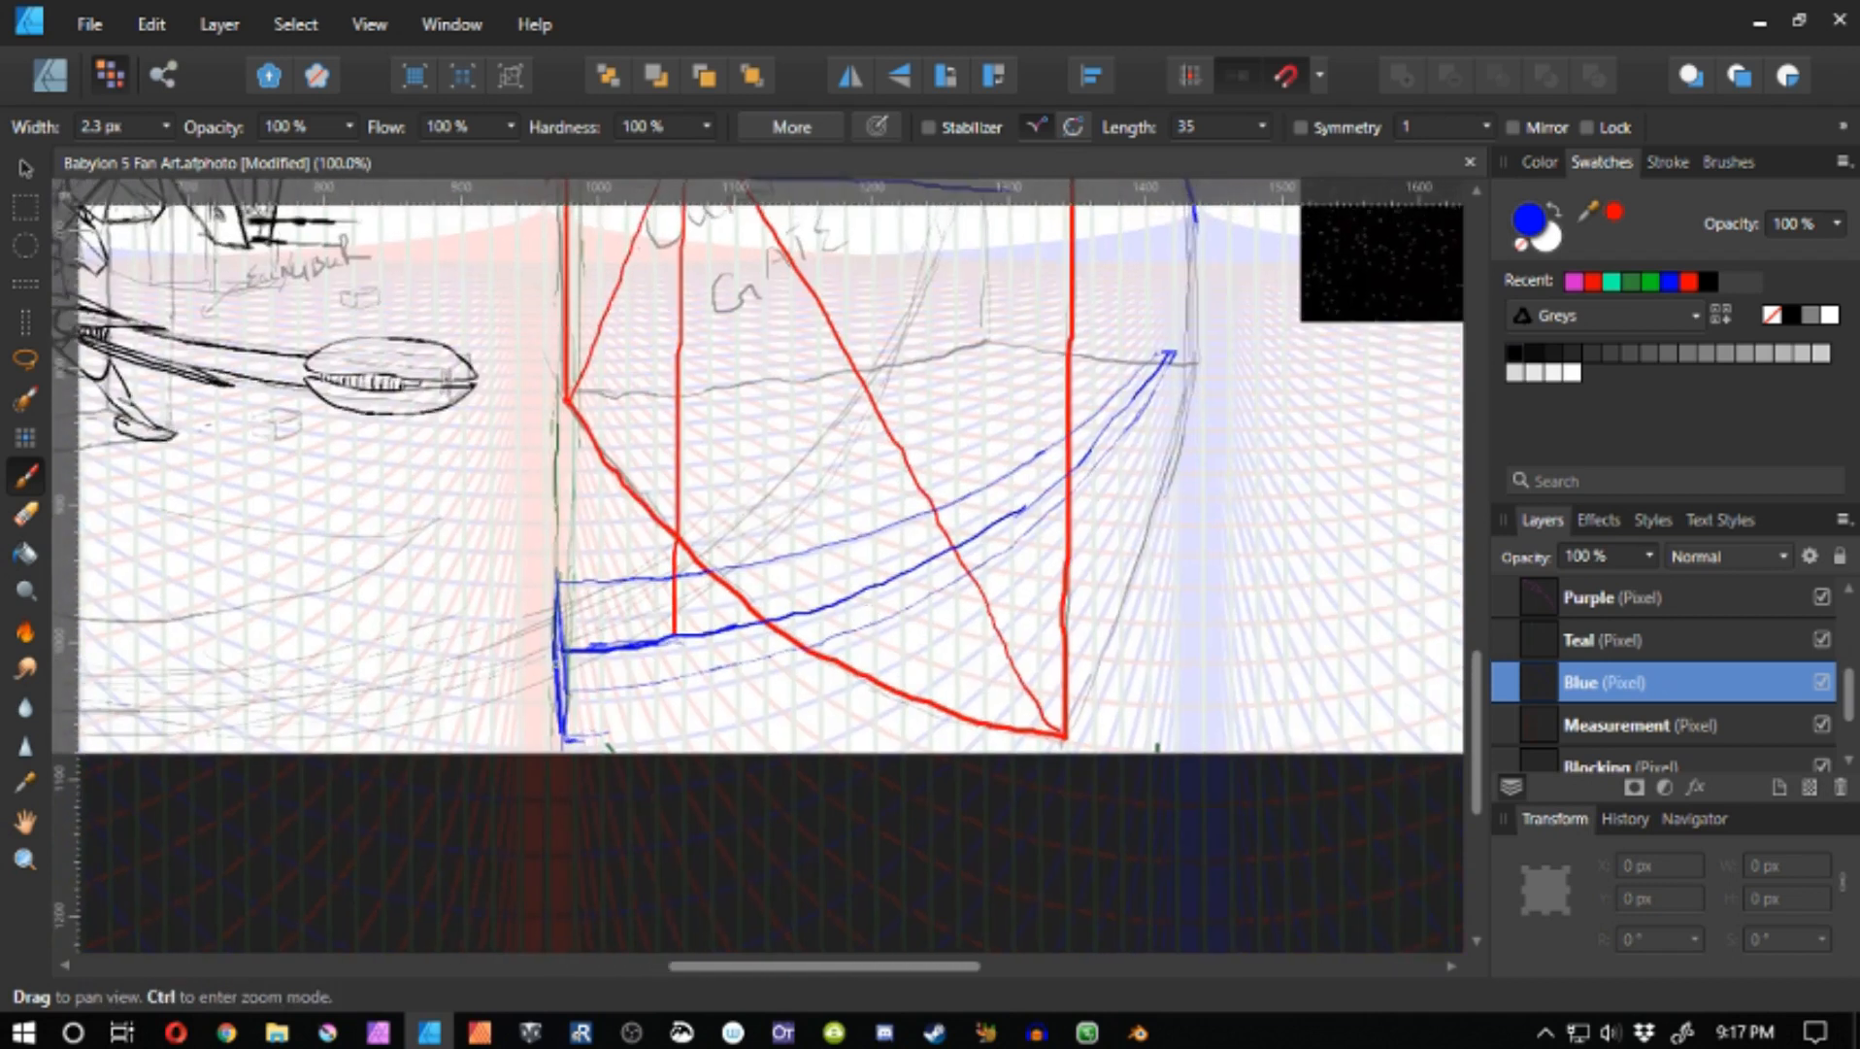
drag(676, 576, 675, 634)
mouse_move(648, 708)
mouse_down()
mouse_move(527, 723)
mouse_move(532, 746)
mouse_up()
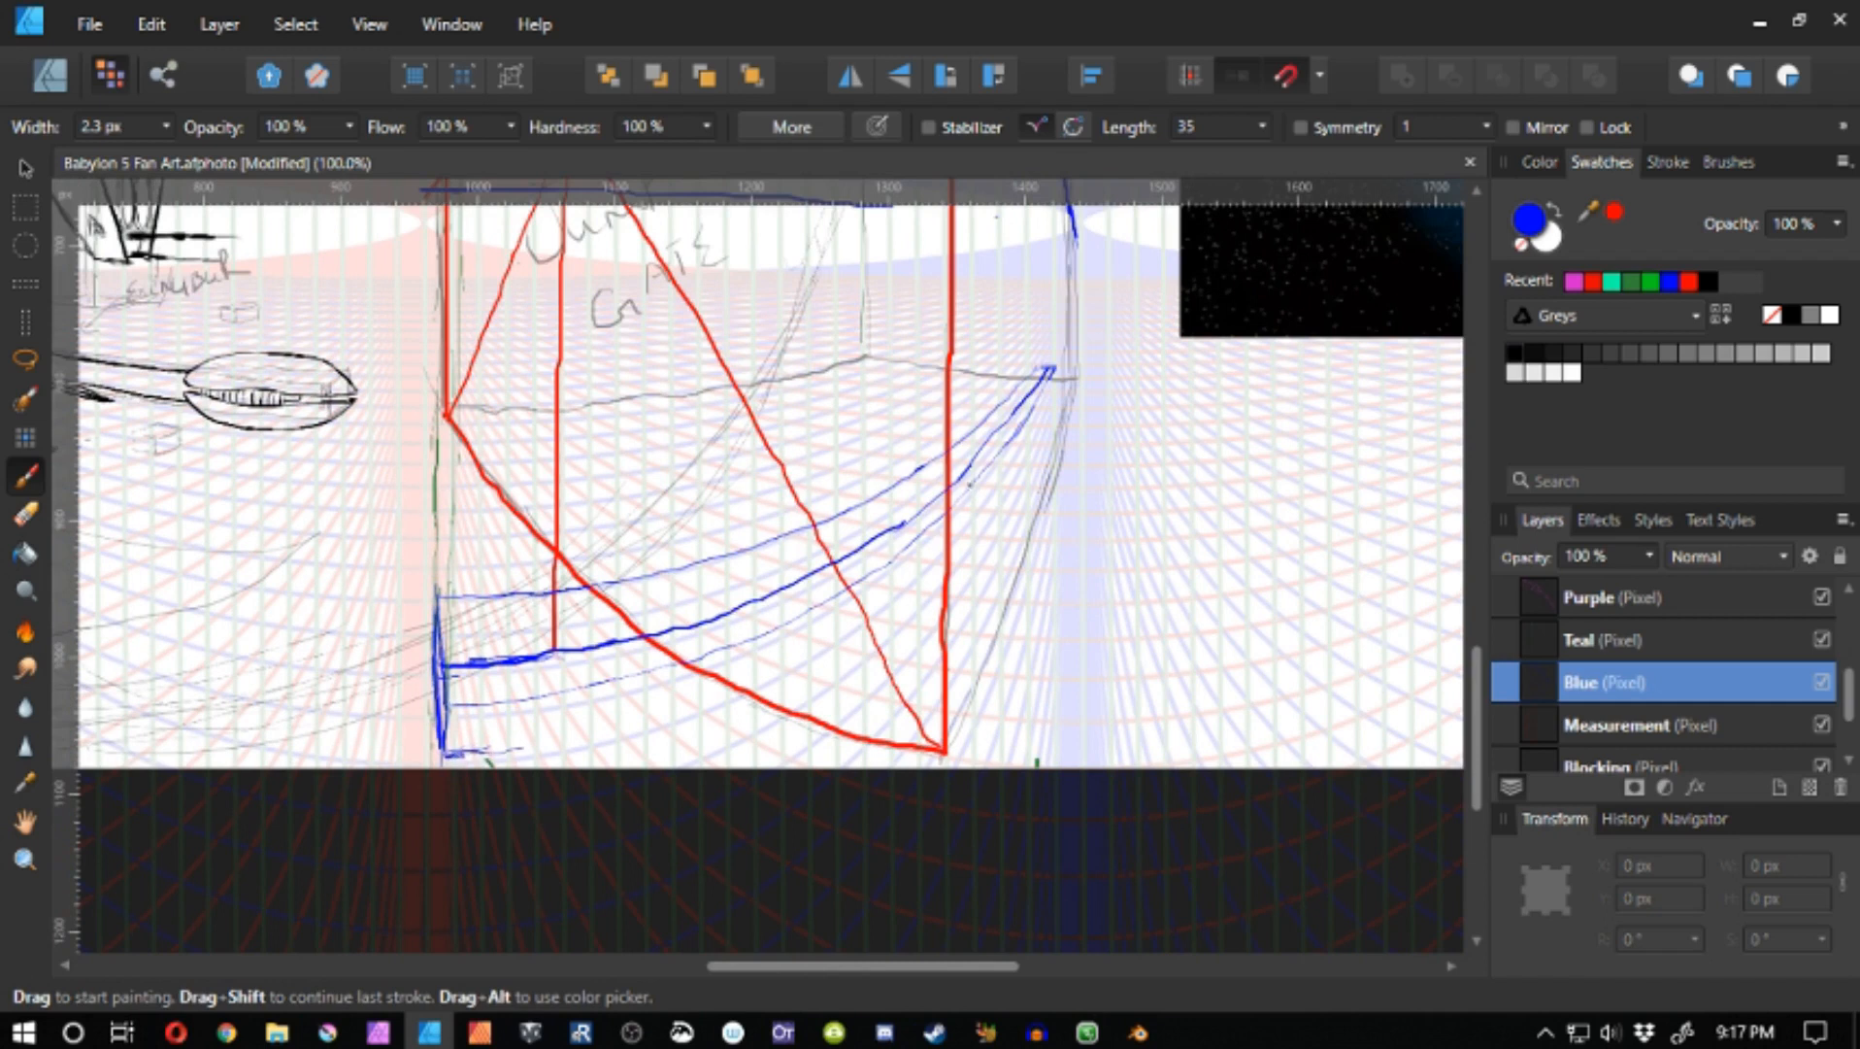
- Draw the lower arm's outermost blue arc from the bottom of the left vertical to the right tip, undoing unsatisfactory strokes
drag(1048, 367, 994, 462)
drag(1047, 390, 988, 467)
drag(1019, 430, 872, 579)
key(ctrl+z)
key(ctrl+z)
drag(937, 520, 774, 641)
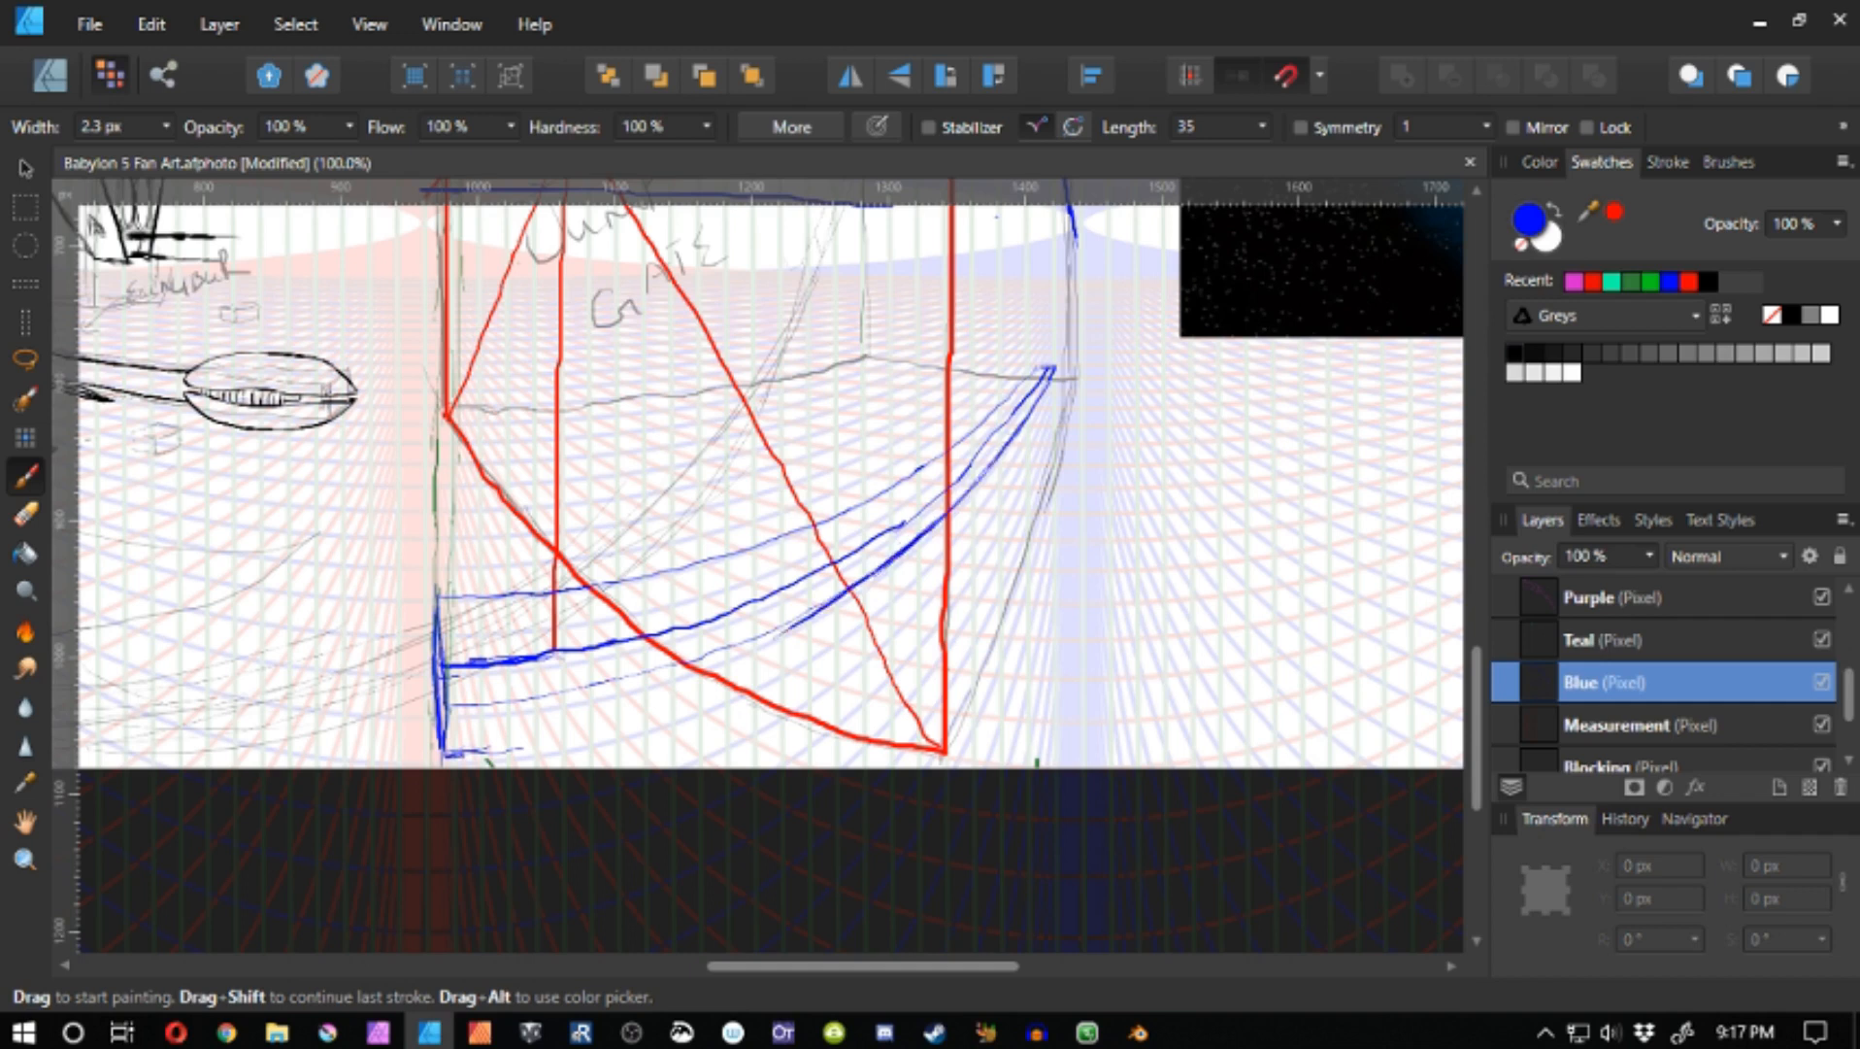
key(ctrl+z)
drag(887, 566, 697, 664)
key(ctrl+z)
mouse_move(756, 633)
mouse_down()
mouse_move(611, 682)
mouse_move(486, 693)
mouse_move(751, 701)
mouse_move(625, 740)
mouse_move(683, 780)
mouse_move(886, 730)
mouse_move(1085, 614)
mouse_move(1233, 403)
mouse_up()
mouse_move(1176, 518)
mouse_down()
mouse_move(1212, 451)
mouse_move(1195, 476)
mouse_up()
key(space)
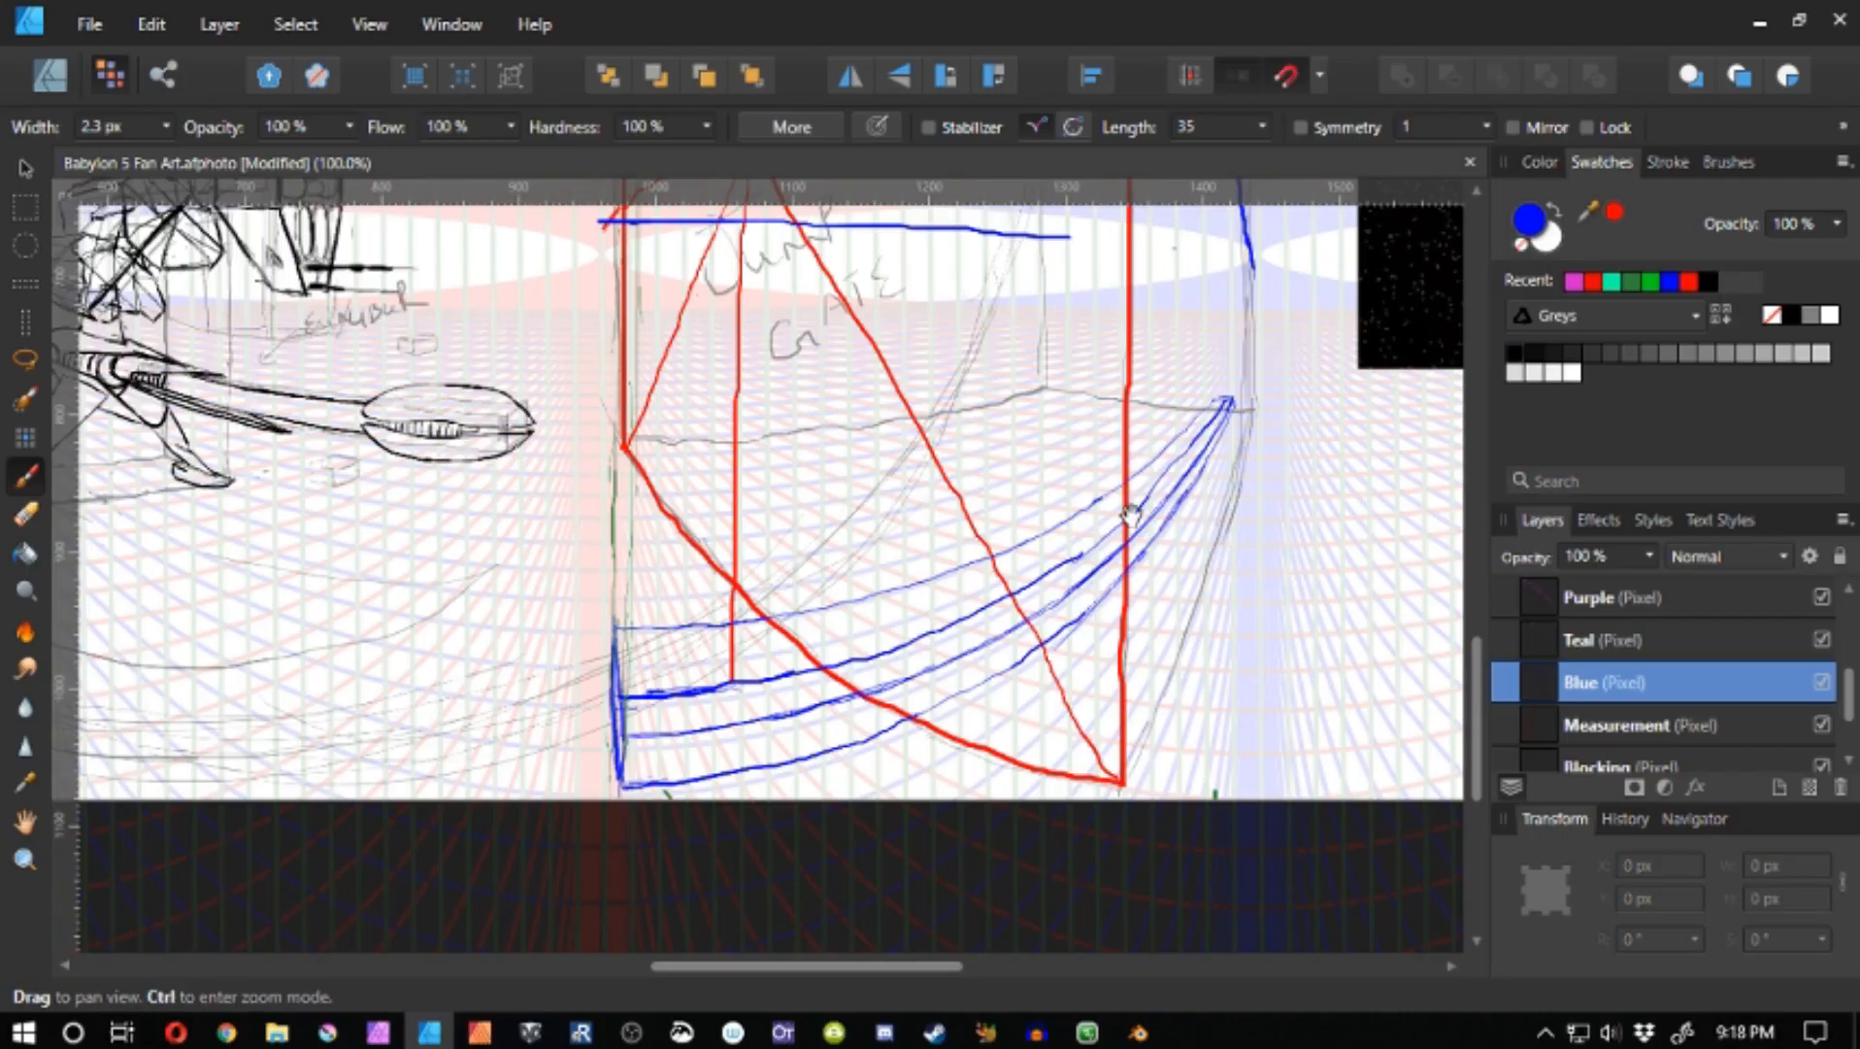
mouse_move(774, 619)
mouse_down()
mouse_move(818, 660)
mouse_move(816, 622)
mouse_move(855, 631)
mouse_up()
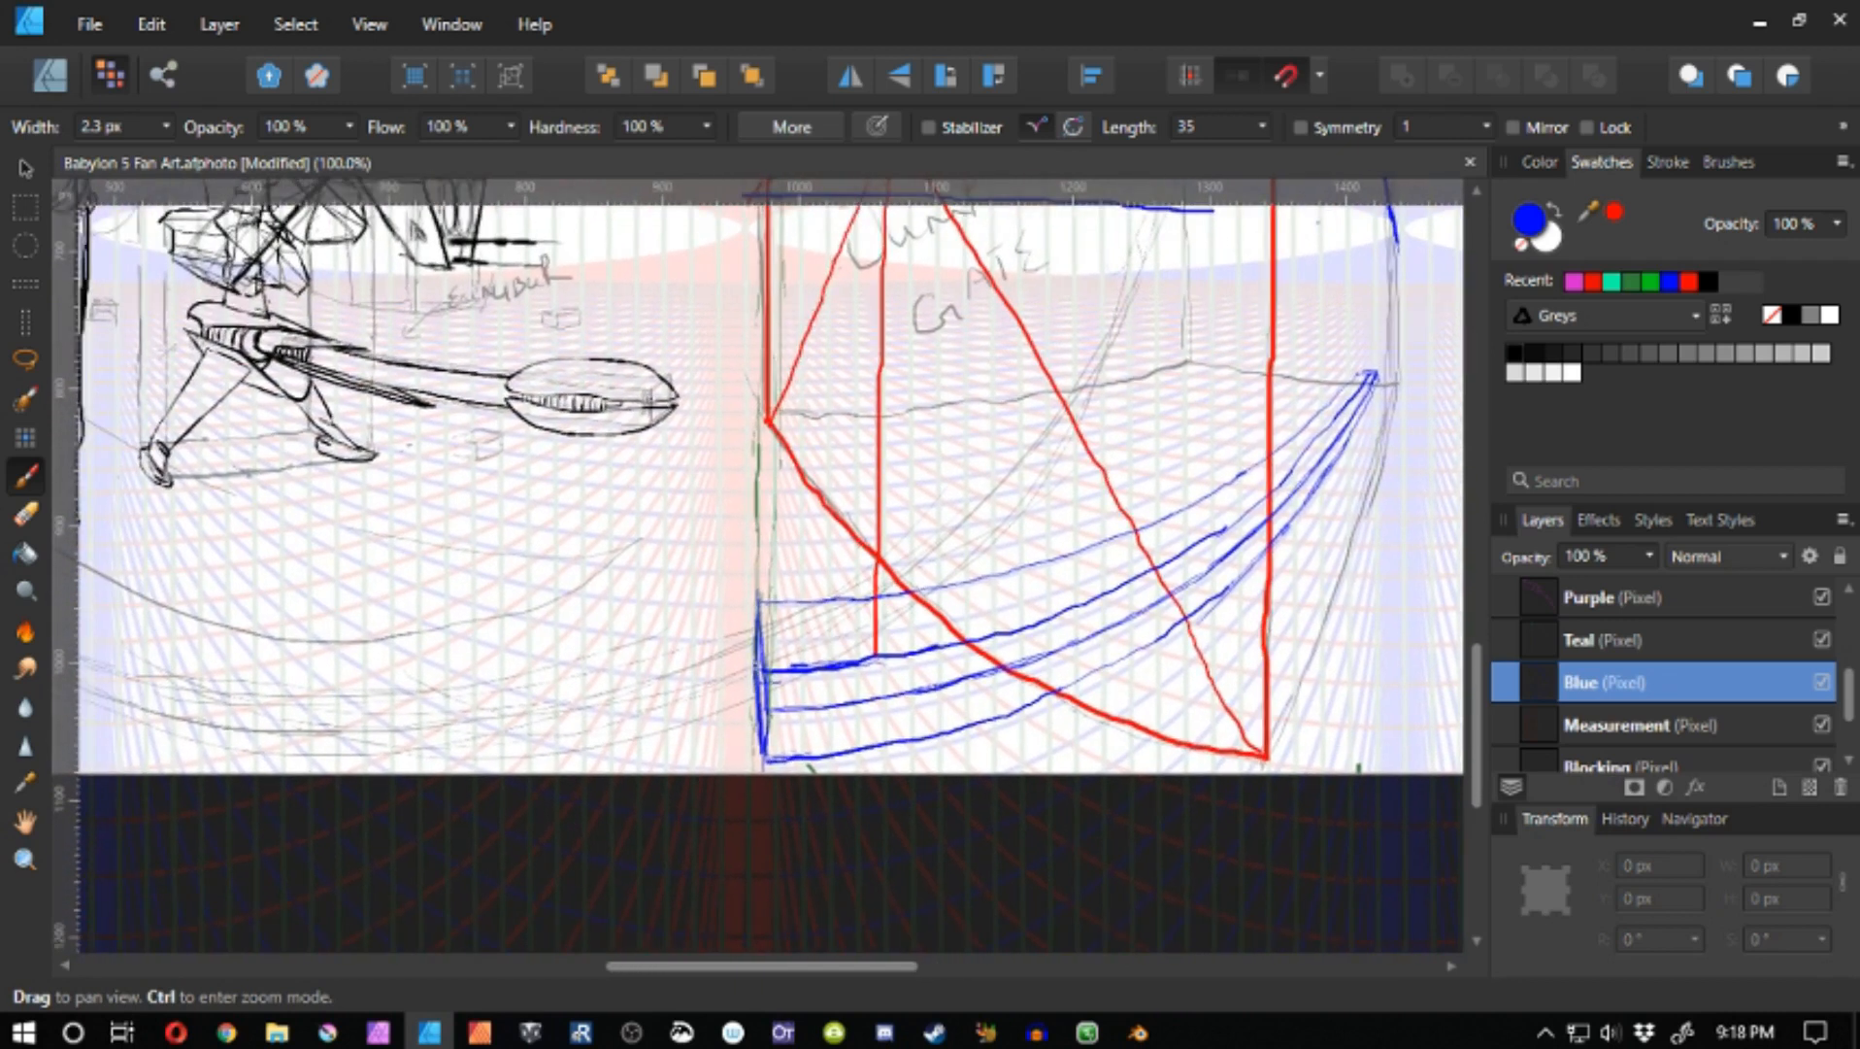
- Trace the lower arm's thin middle arc in purple on the Purple layer, from the left vertical to the right tip
click(1602, 597)
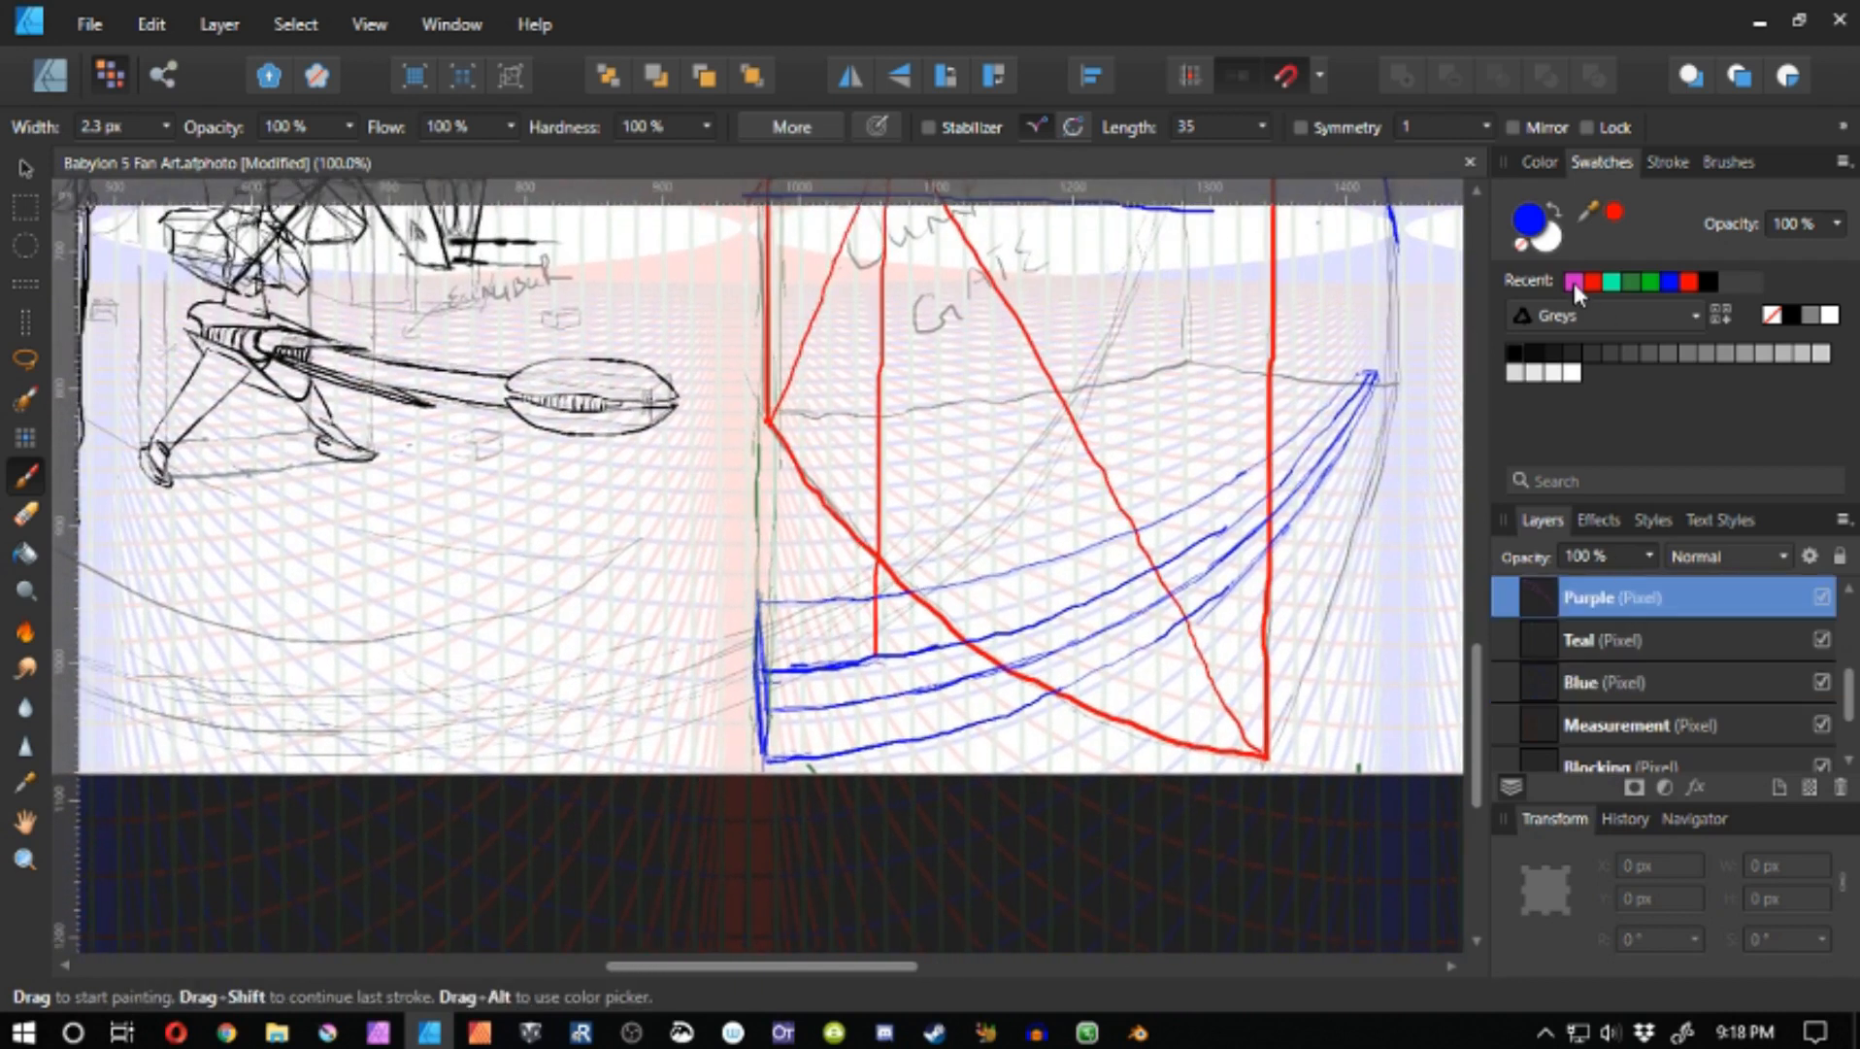
click(1574, 282)
mouse_move(763, 677)
mouse_down()
mouse_move(760, 714)
mouse_move(790, 717)
mouse_up()
key(ctrl+z)
key(ctrl+z)
mouse_move(820, 710)
mouse_down()
mouse_move(1025, 664)
mouse_move(1186, 575)
mouse_up()
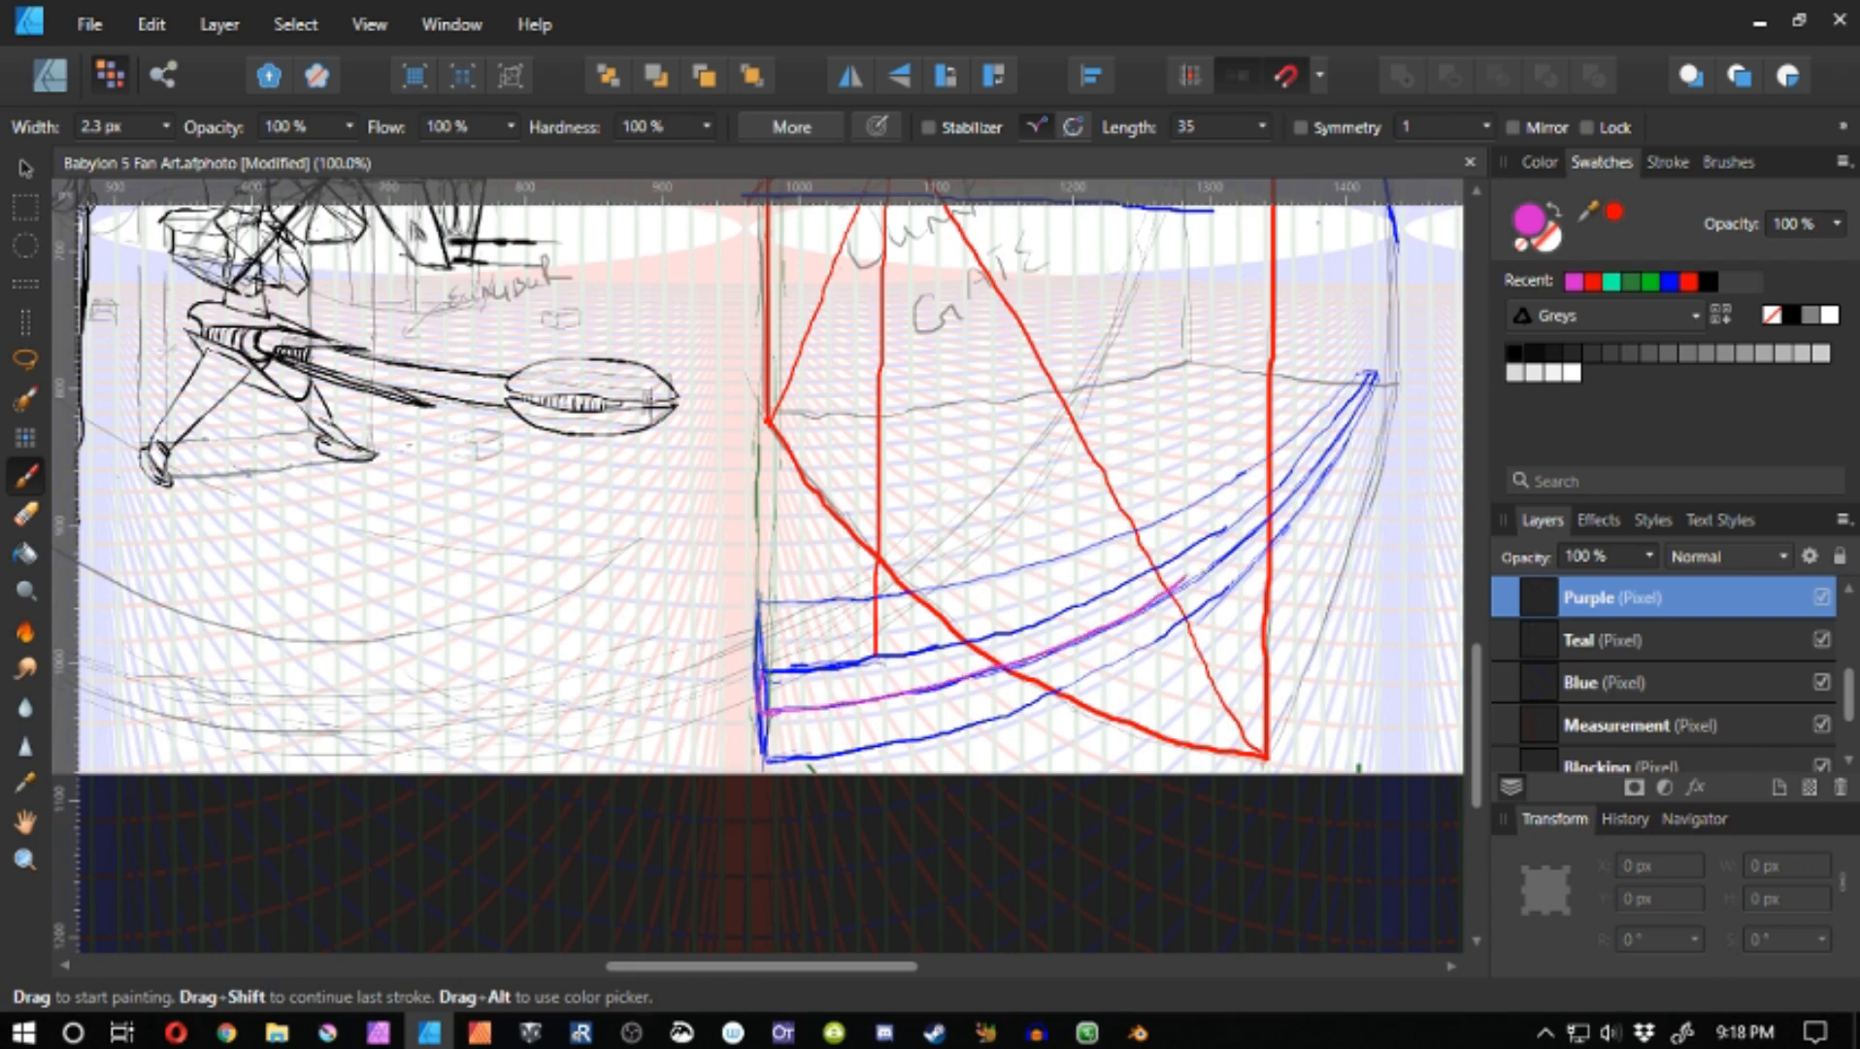
key(ctrl+z)
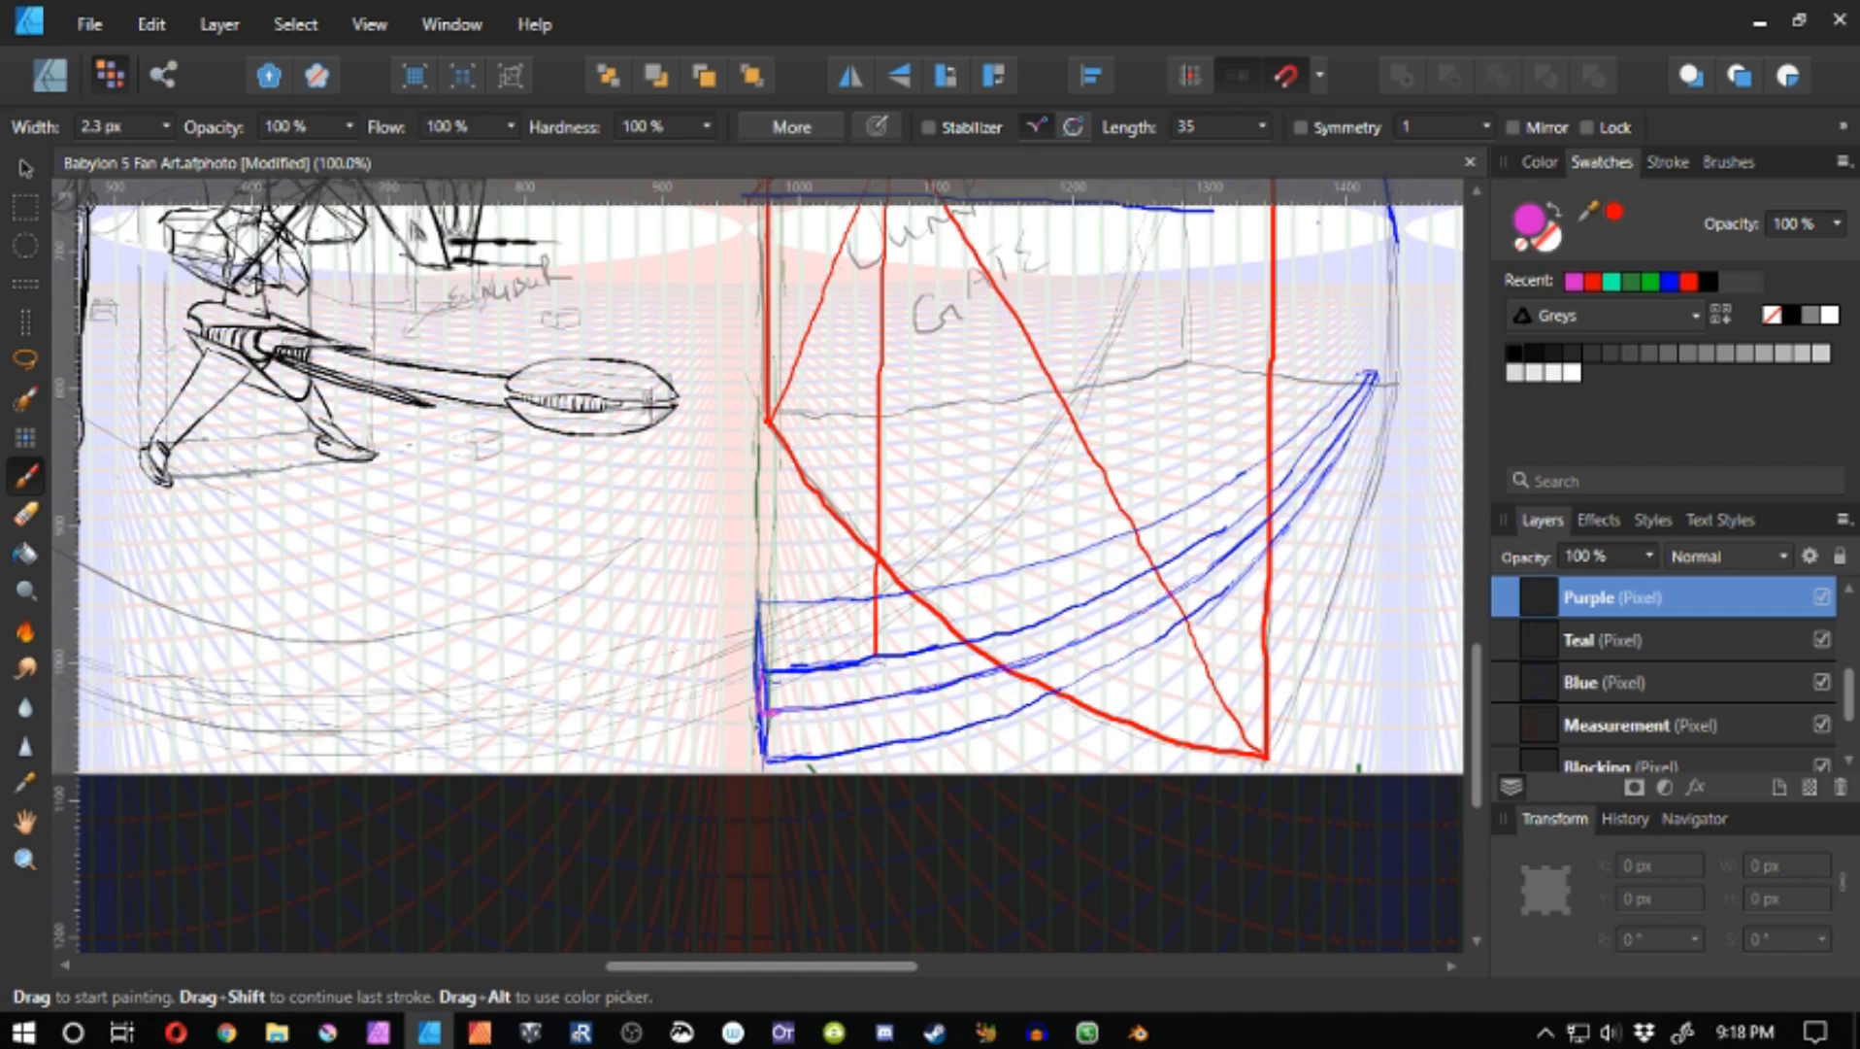
mouse_move(811, 708)
mouse_down()
mouse_move(1058, 649)
mouse_move(1223, 560)
mouse_move(1085, 668)
mouse_up()
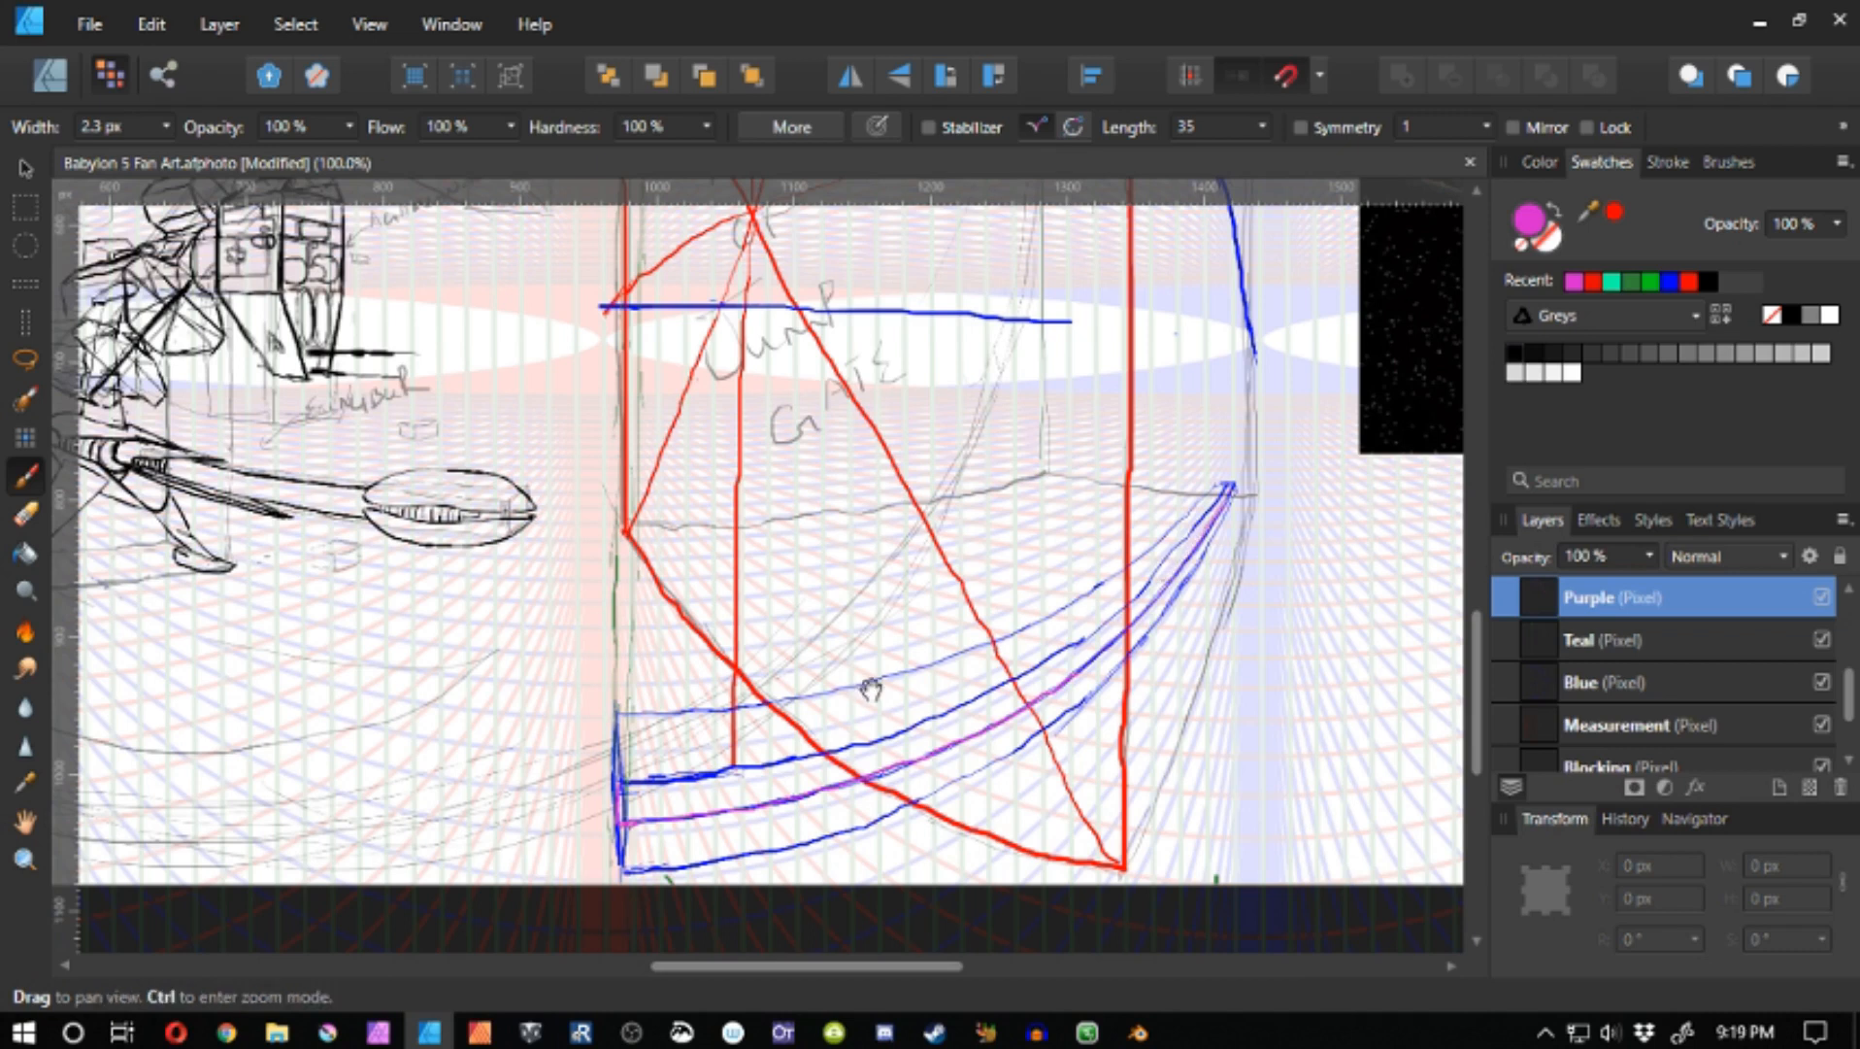
drag(872, 685, 988, 677)
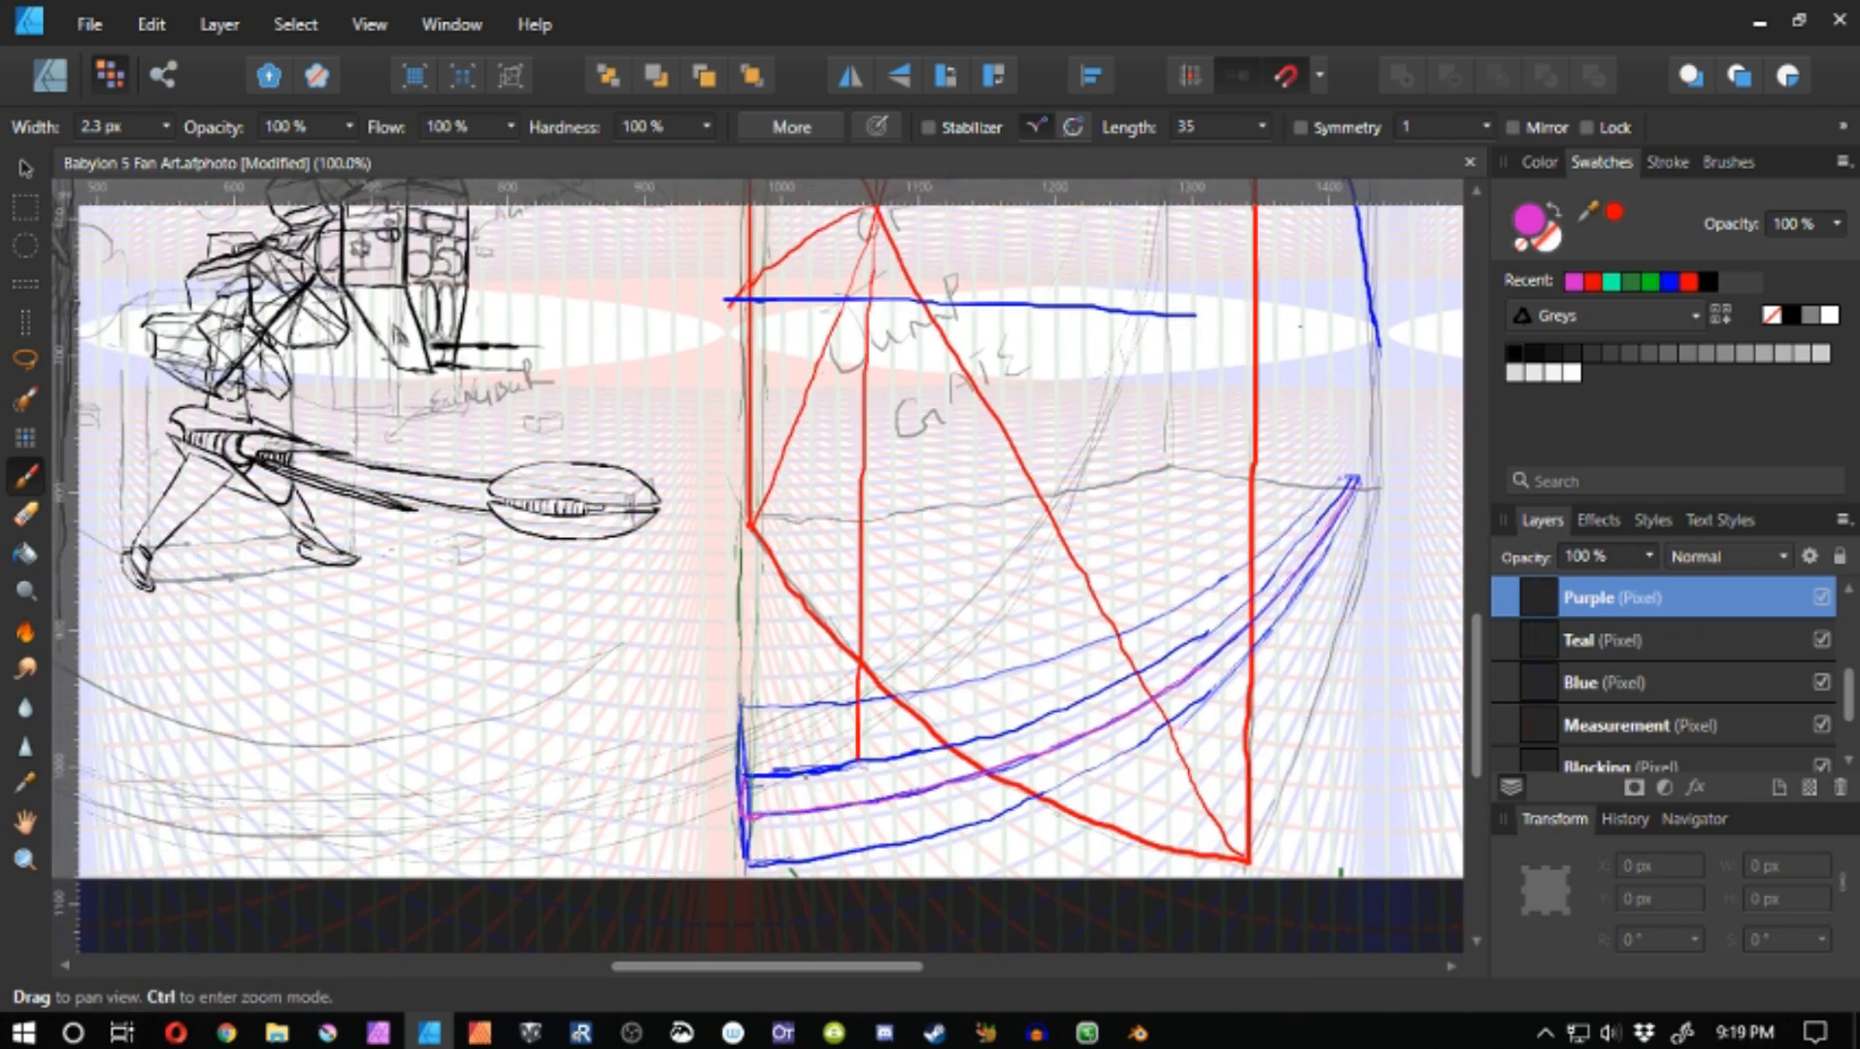
- Sketch a thin blue arc on the Blue layer just above the purple arc, between the left vertical and the right tip
click(1602, 682)
click(1672, 282)
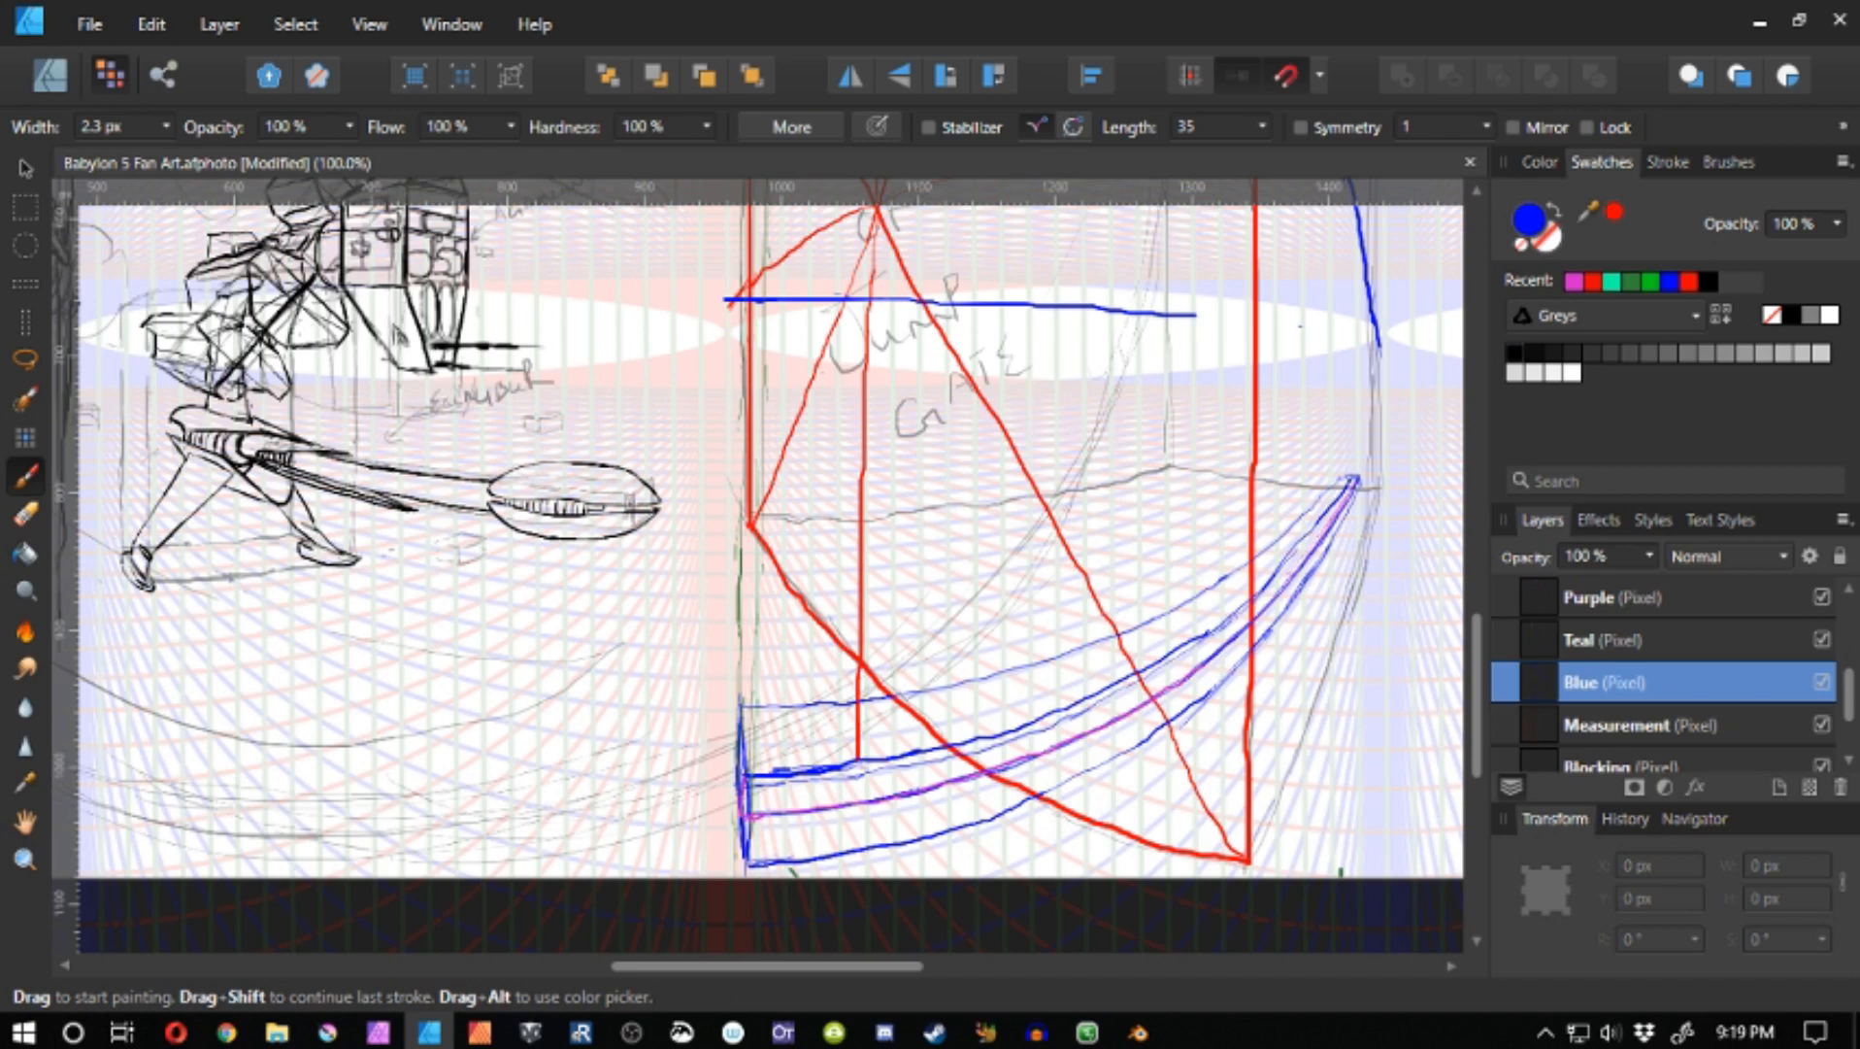
drag(1351, 478, 1316, 530)
key(ctrl+z)
drag(825, 558, 855, 643)
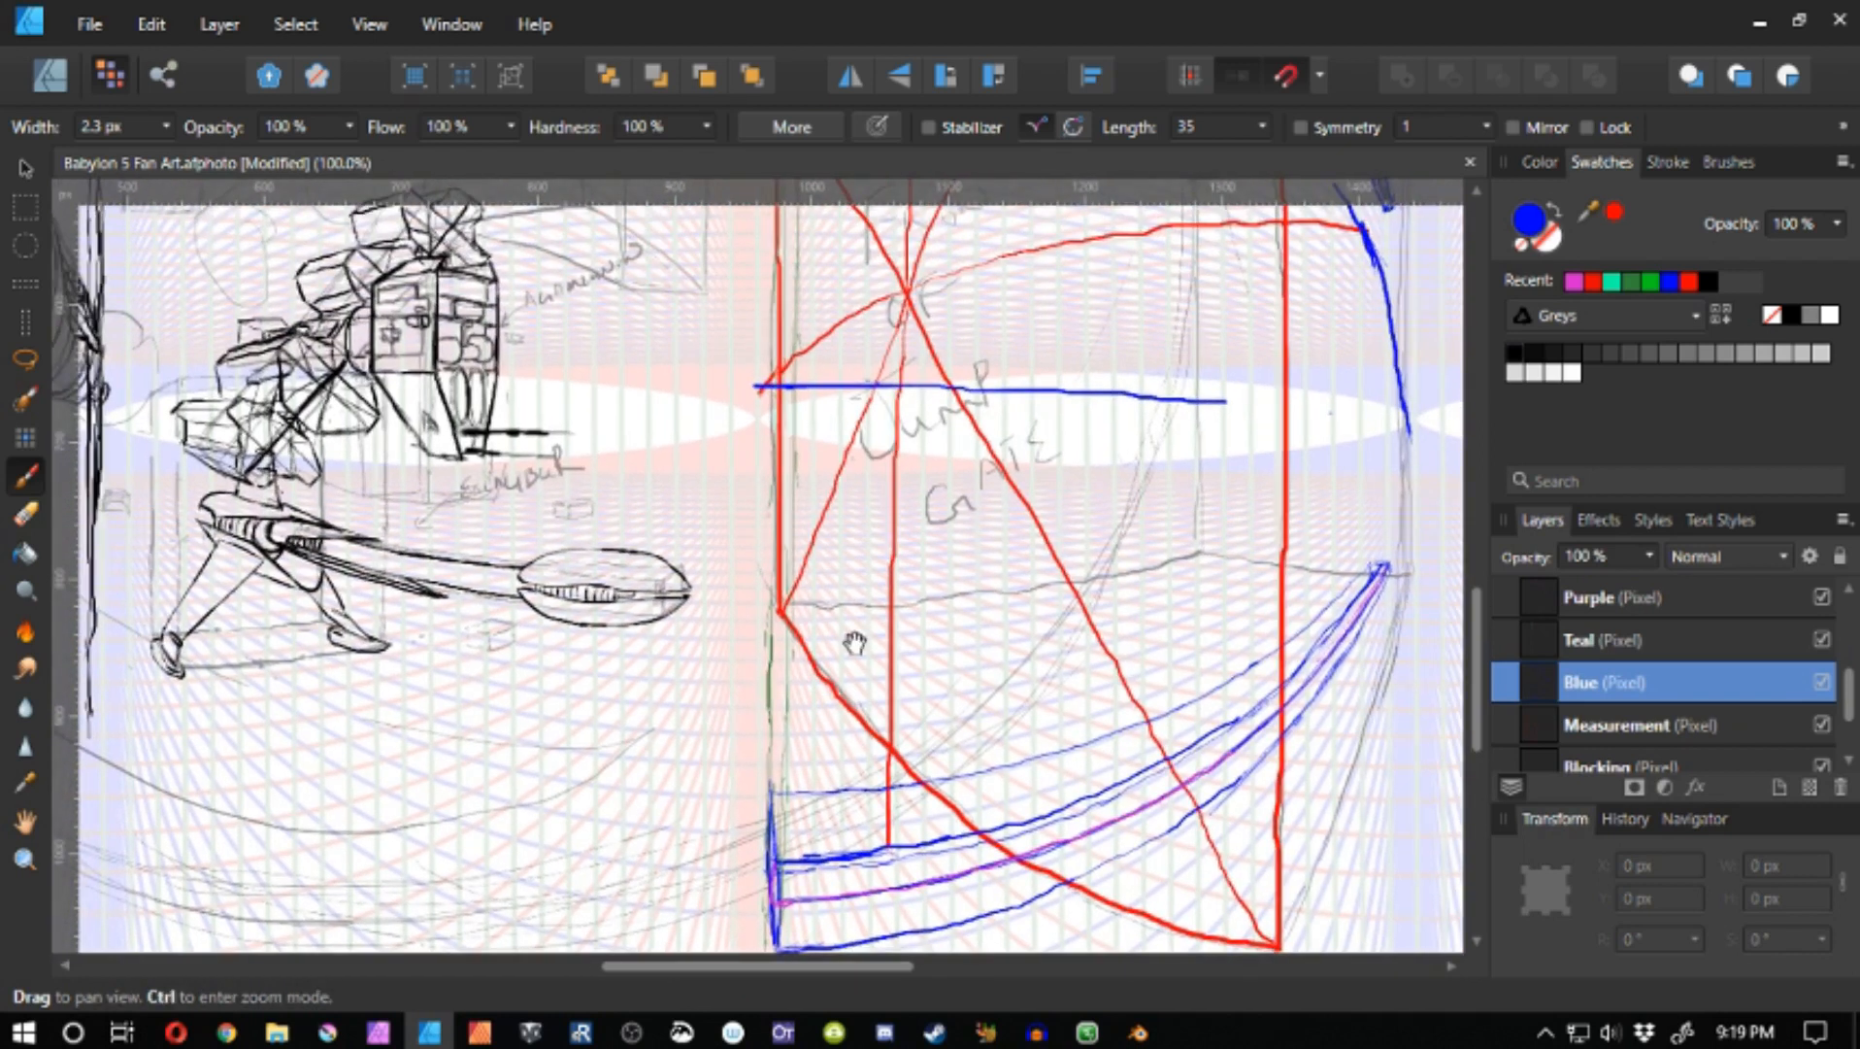
- Erase the original thick blue arc of the lower arm while keeping the thin blue guide arcs around it
key(e)
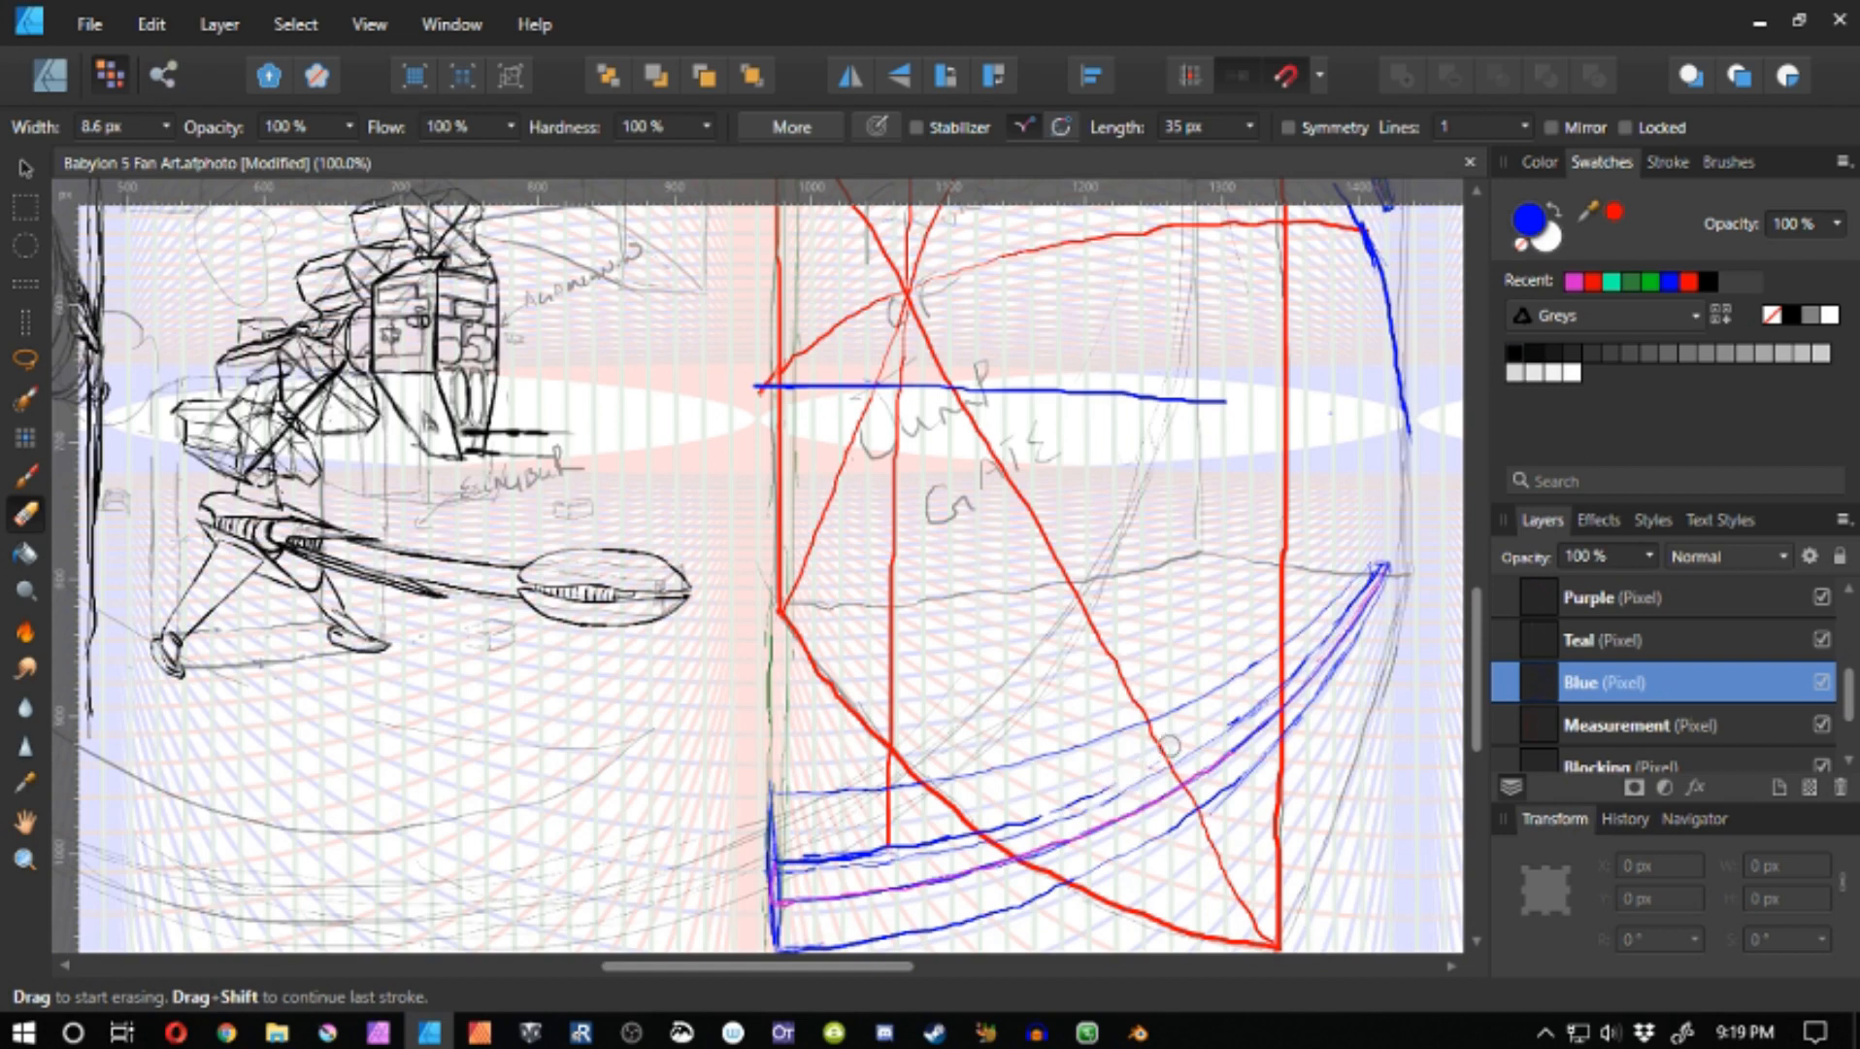
mouse_move(1170, 750)
mouse_down()
mouse_move(968, 834)
mouse_move(1020, 809)
mouse_move(801, 856)
mouse_move(852, 845)
mouse_up()
key(b)
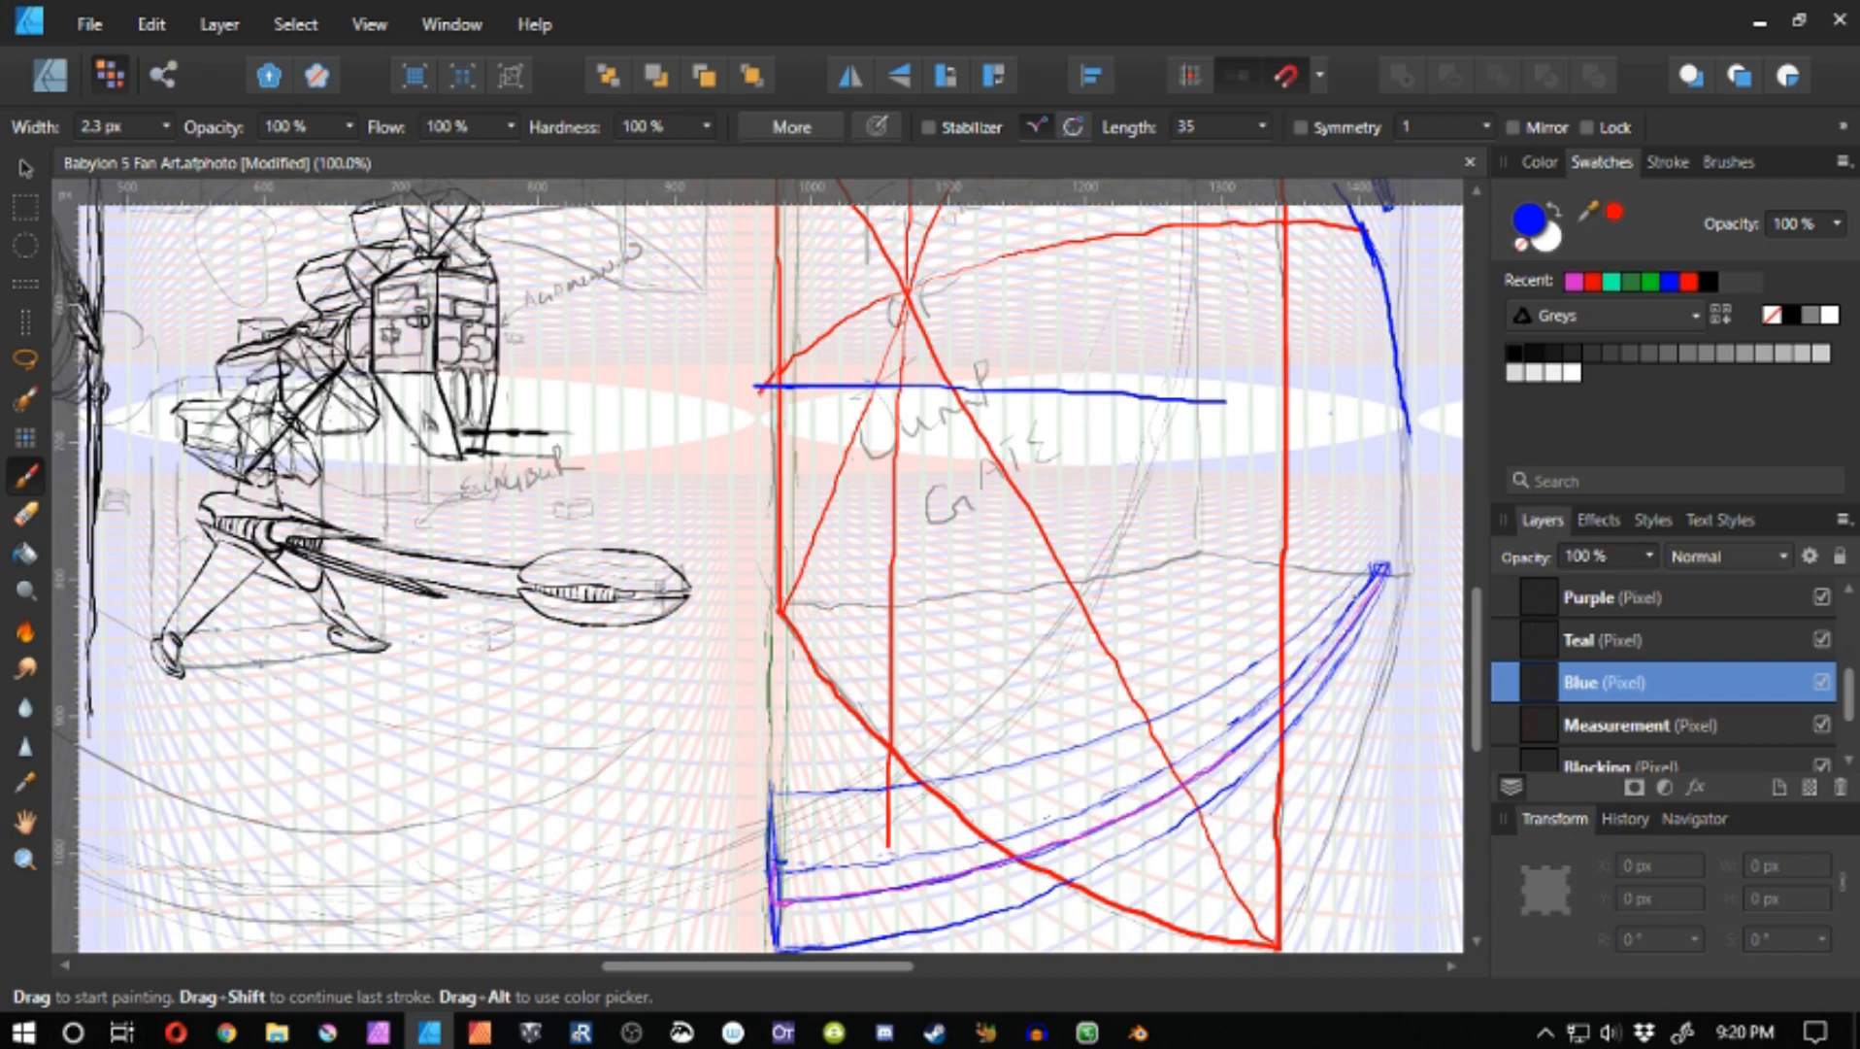
- Erase the matching thick blue arc inside the upper arm on the Blue layer
drag(1056, 343, 1117, 697)
key(e)
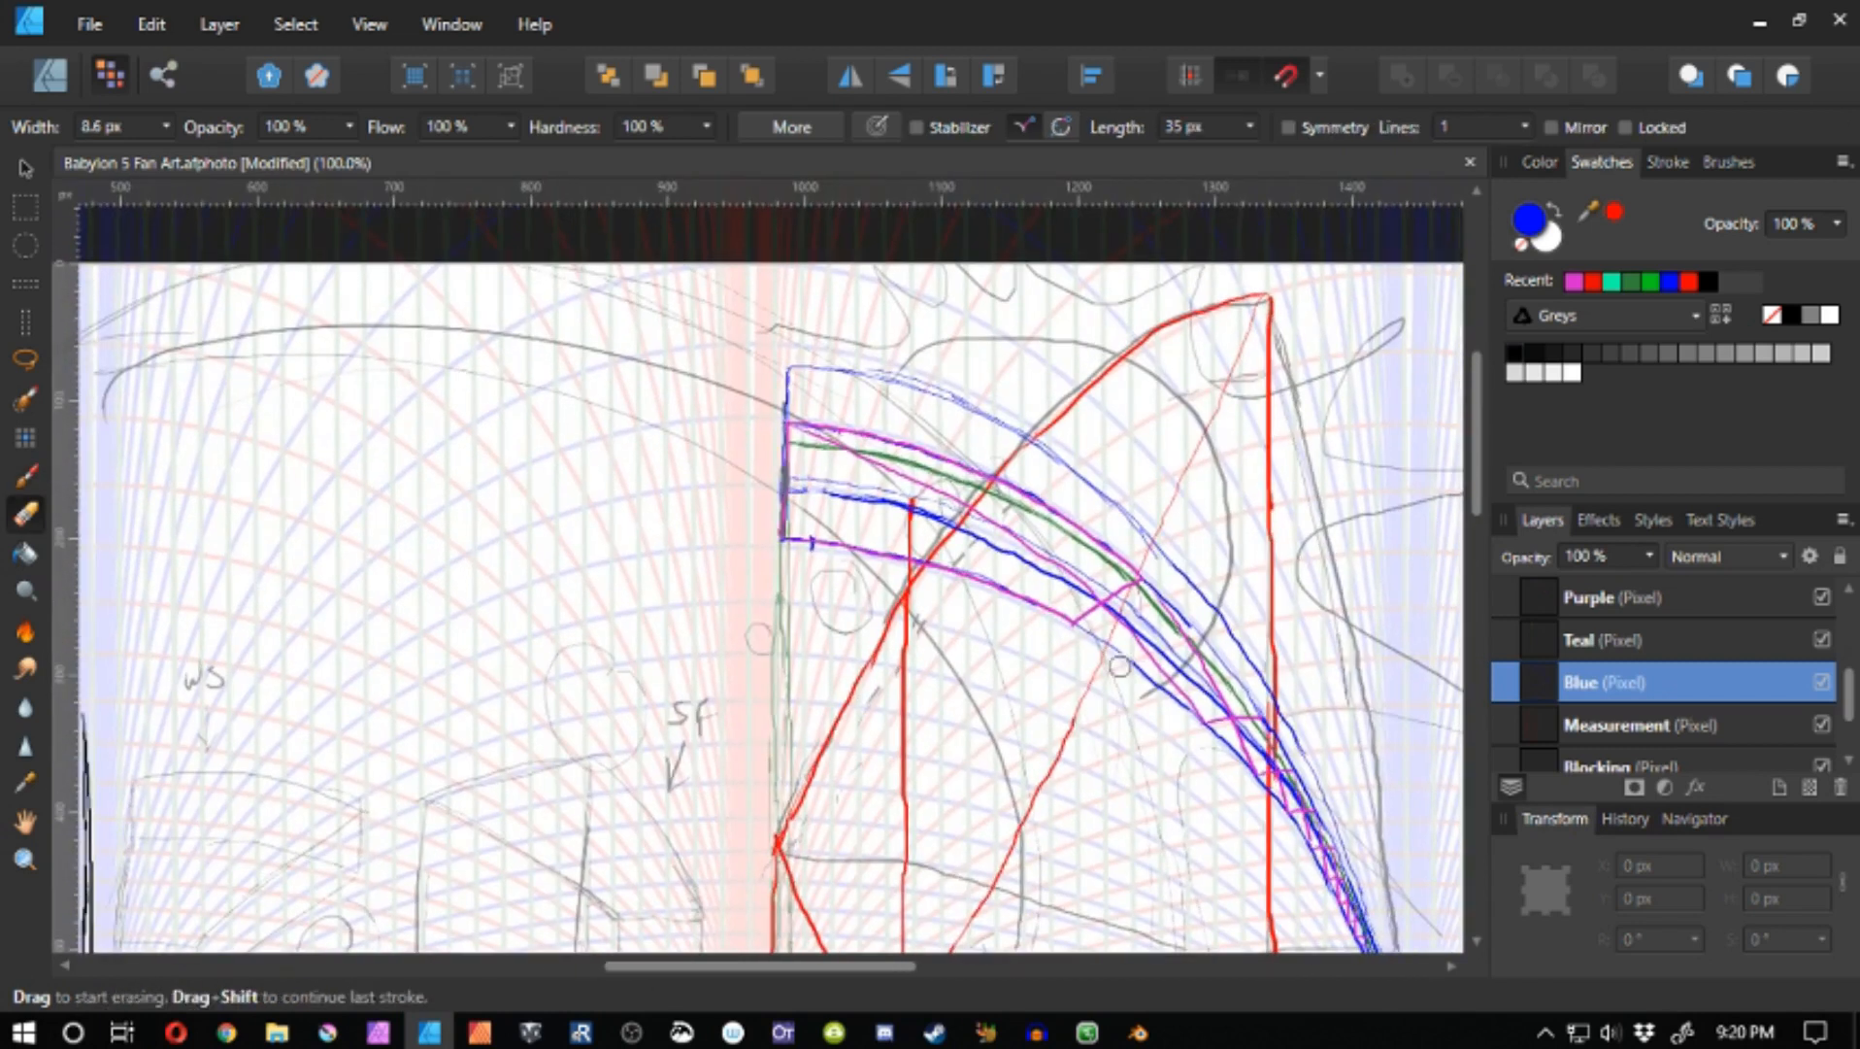
mouse_move(806, 471)
mouse_down()
mouse_move(981, 536)
mouse_move(692, 434)
mouse_move(843, 529)
mouse_move(967, 650)
mouse_up()
key(ctrl+z)
key(ctrl+z)
key(ctrl+z)
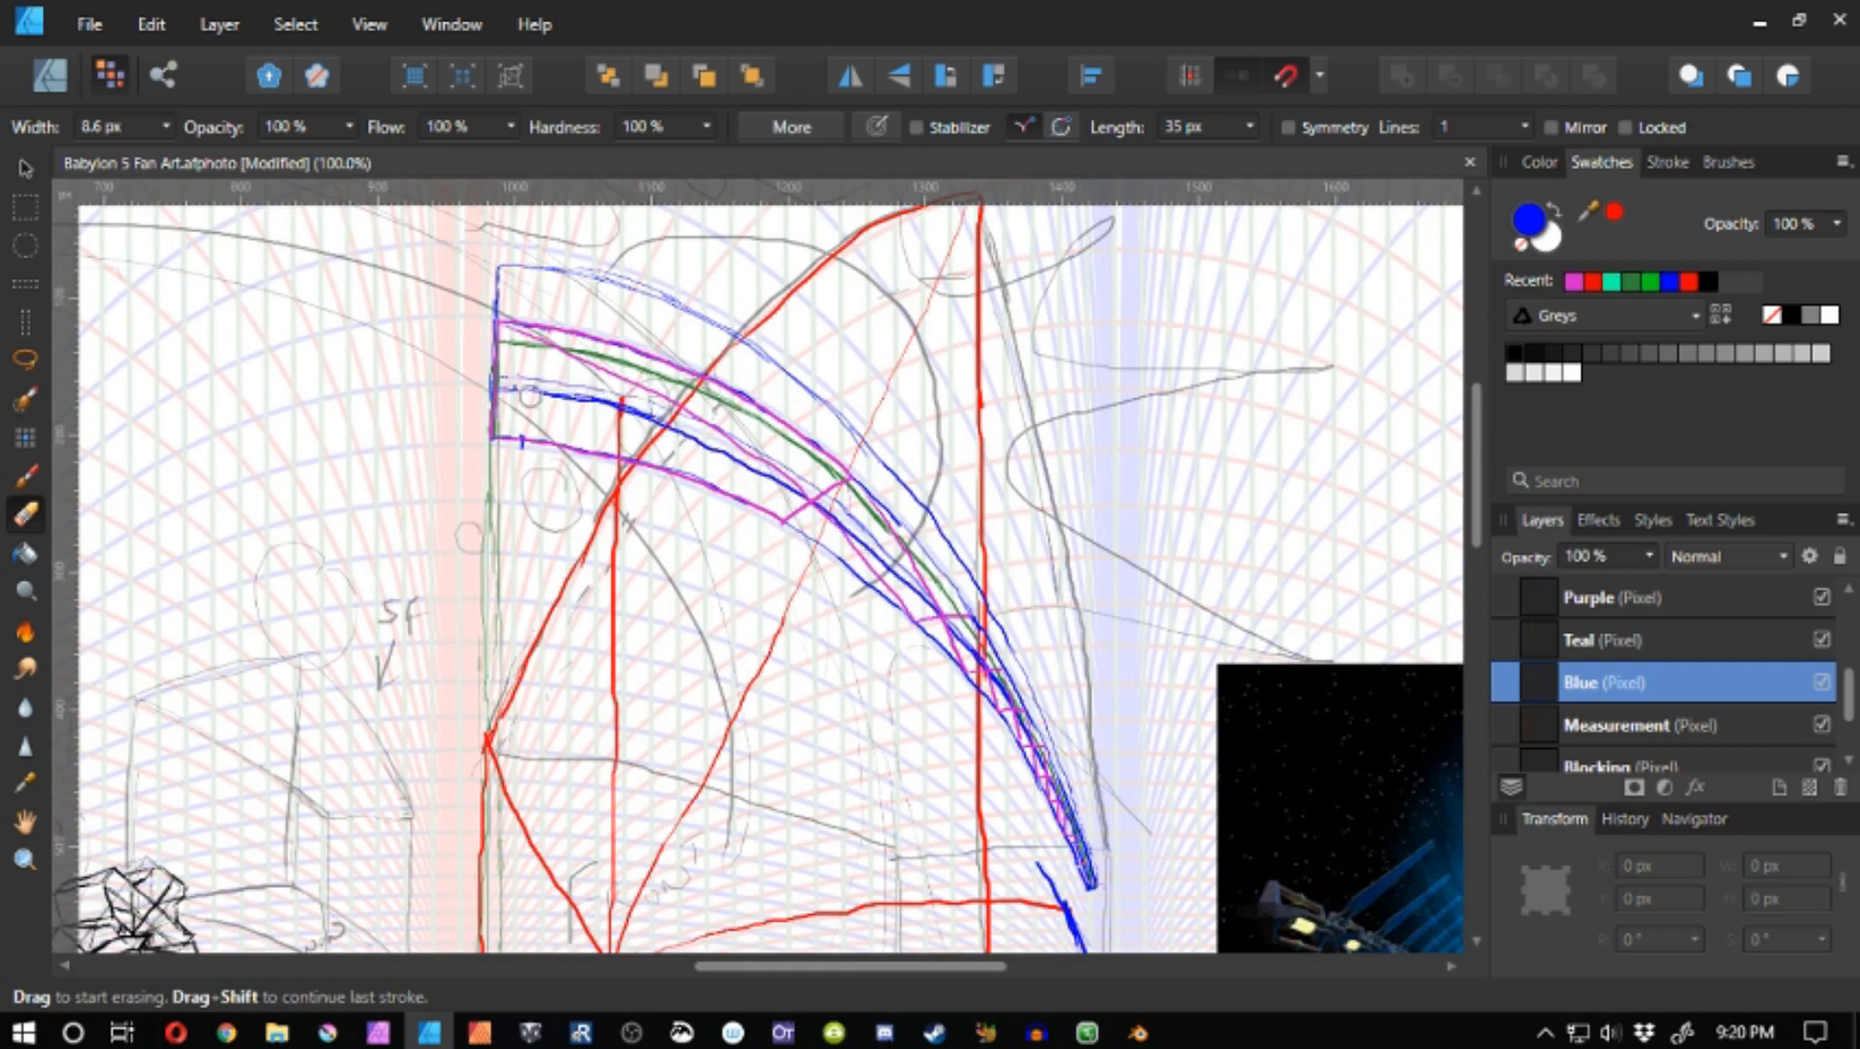
mouse_move(531, 395)
mouse_down()
mouse_move(711, 447)
mouse_move(876, 560)
mouse_move(987, 674)
mouse_move(1091, 884)
mouse_up()
- Draw a dark green centre arc on the Teal layer along the lower arm's purple arc, up to the right tip
mouse_move(909, 769)
mouse_down()
mouse_move(1067, 772)
mouse_move(1237, 317)
mouse_up()
key(z)
alt+click(1060, 688)
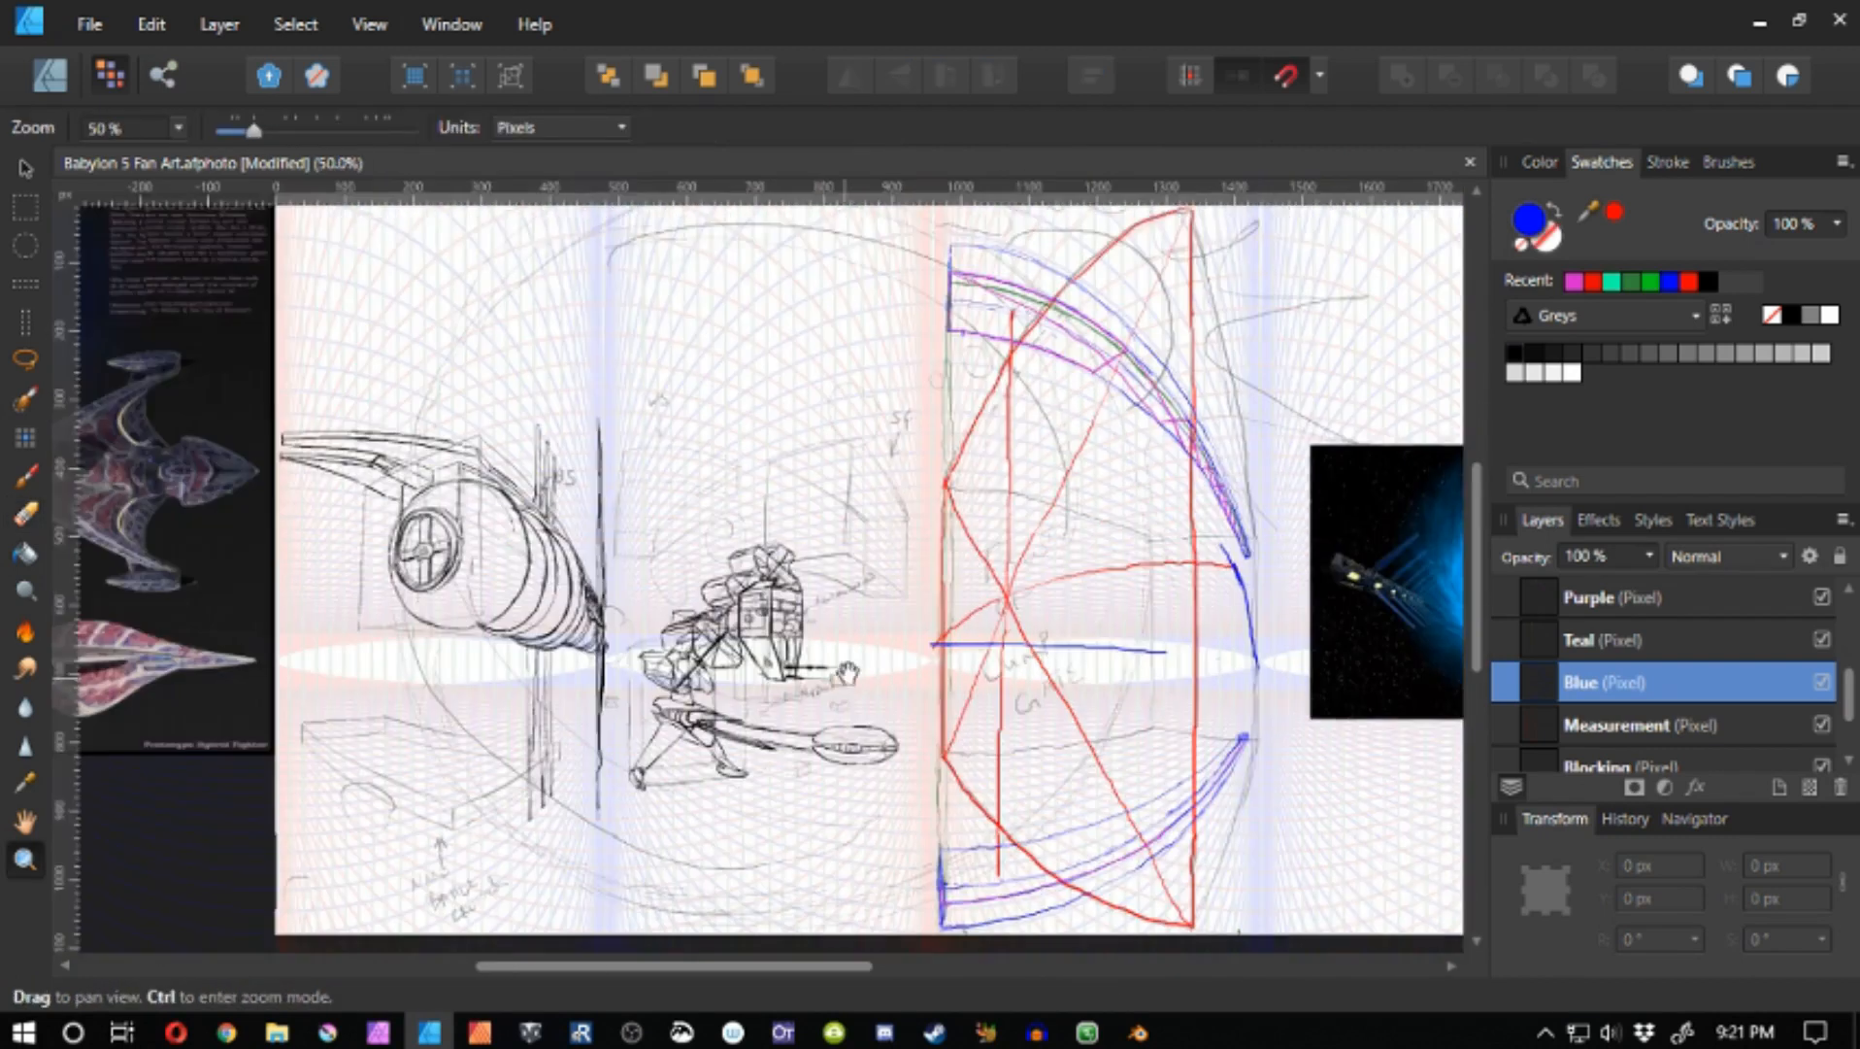
drag(1060, 688, 874, 649)
click(1566, 651)
click(1622, 279)
key(b)
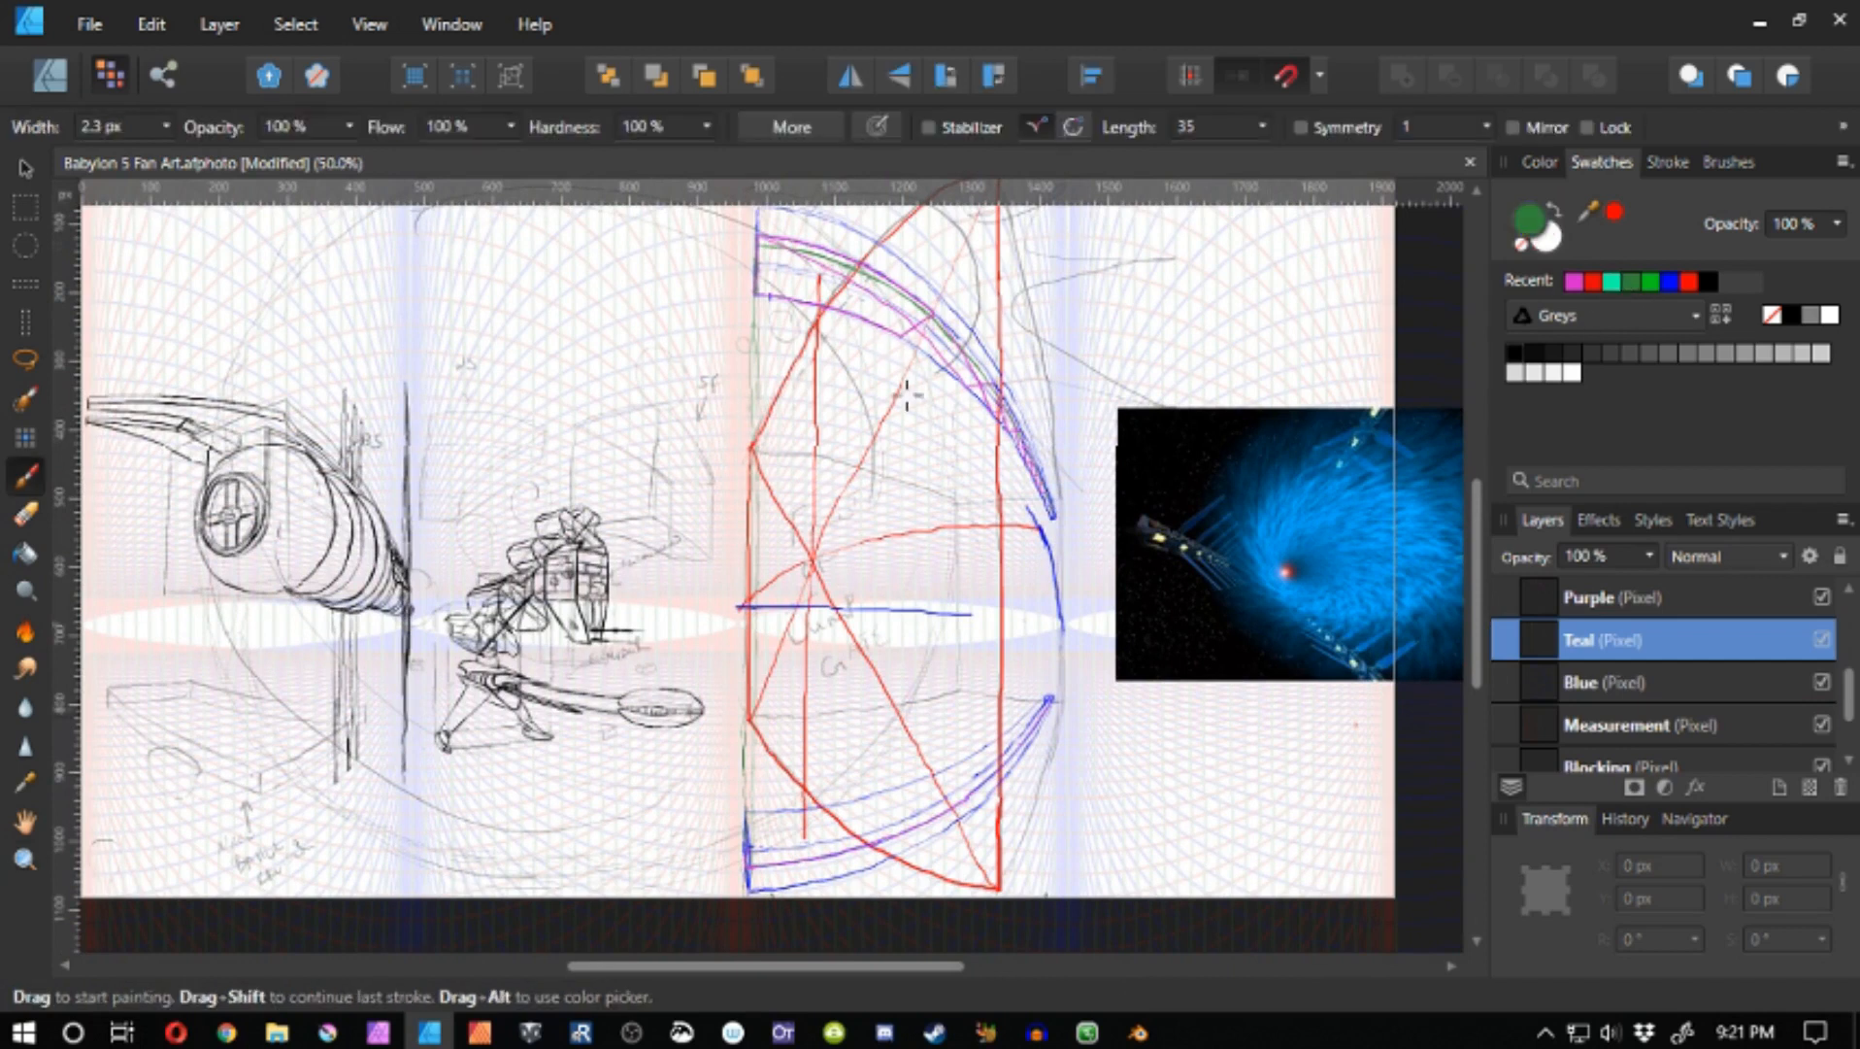
mouse_move(900, 434)
mouse_down()
mouse_move(825, 379)
mouse_move(831, 430)
mouse_up()
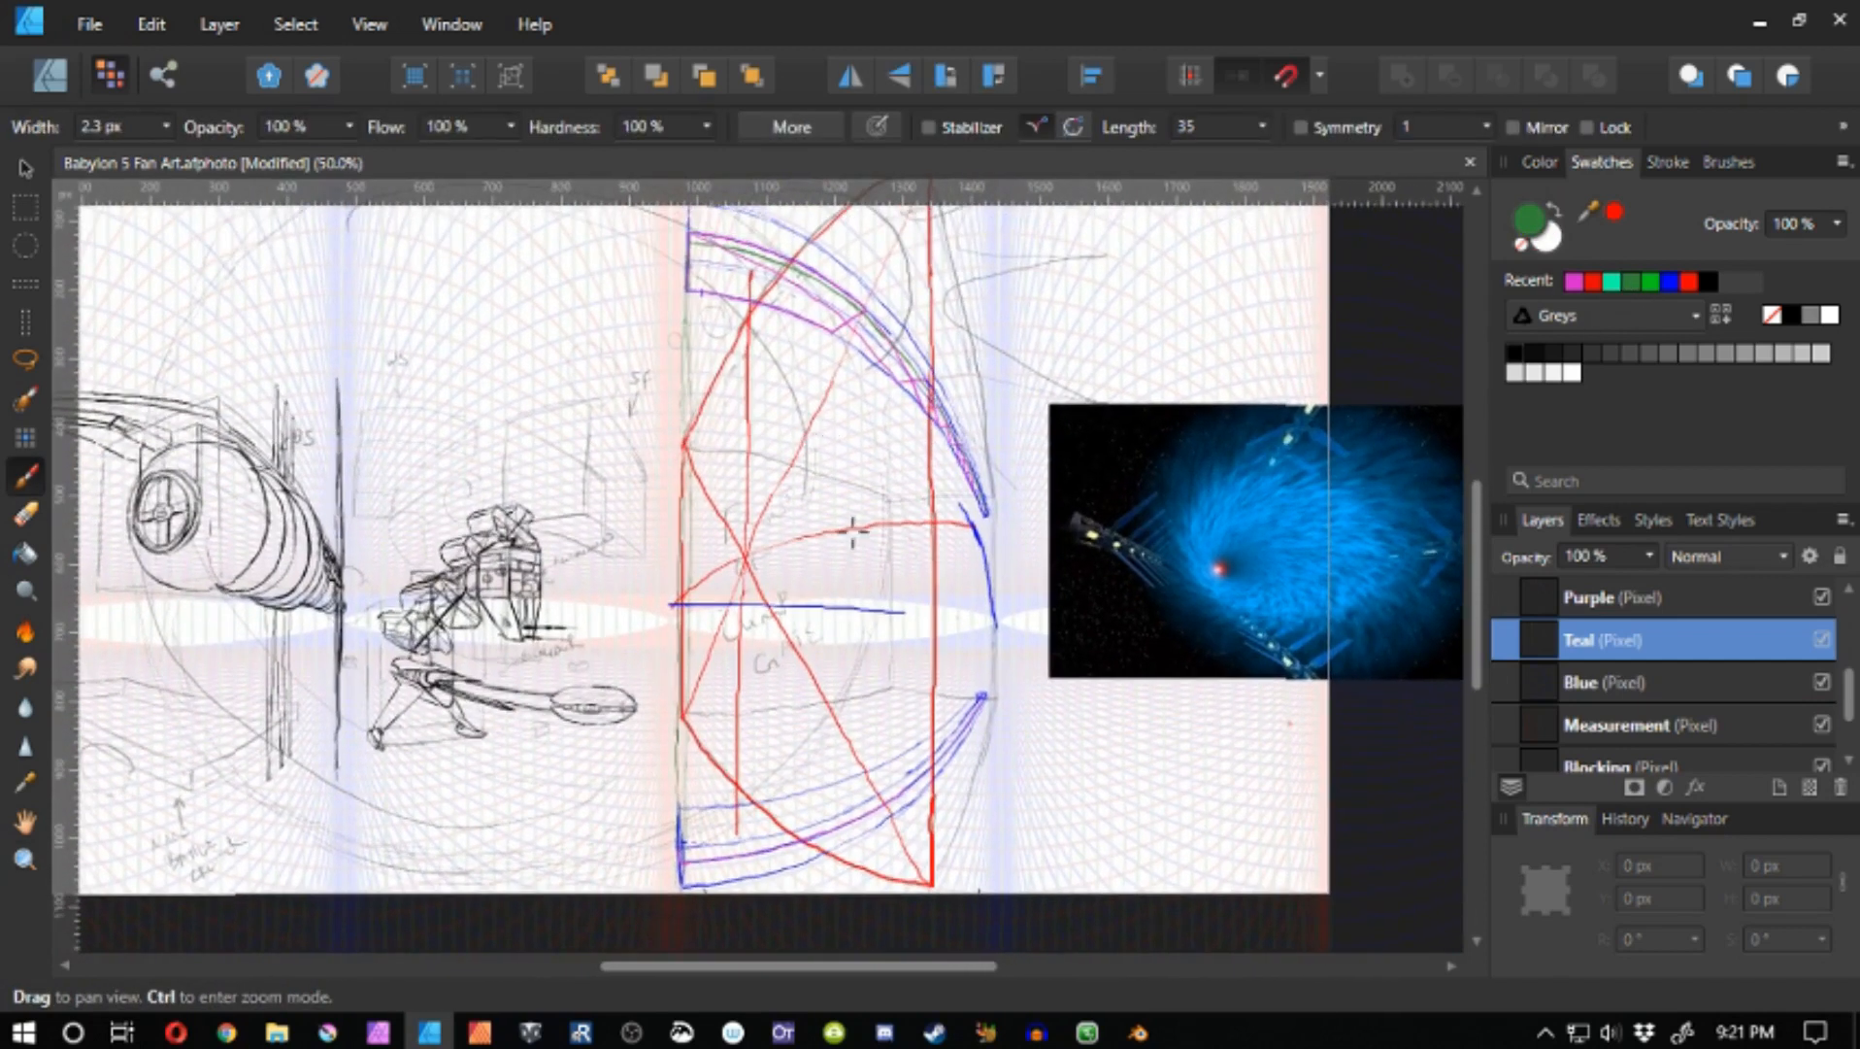
click(1567, 602)
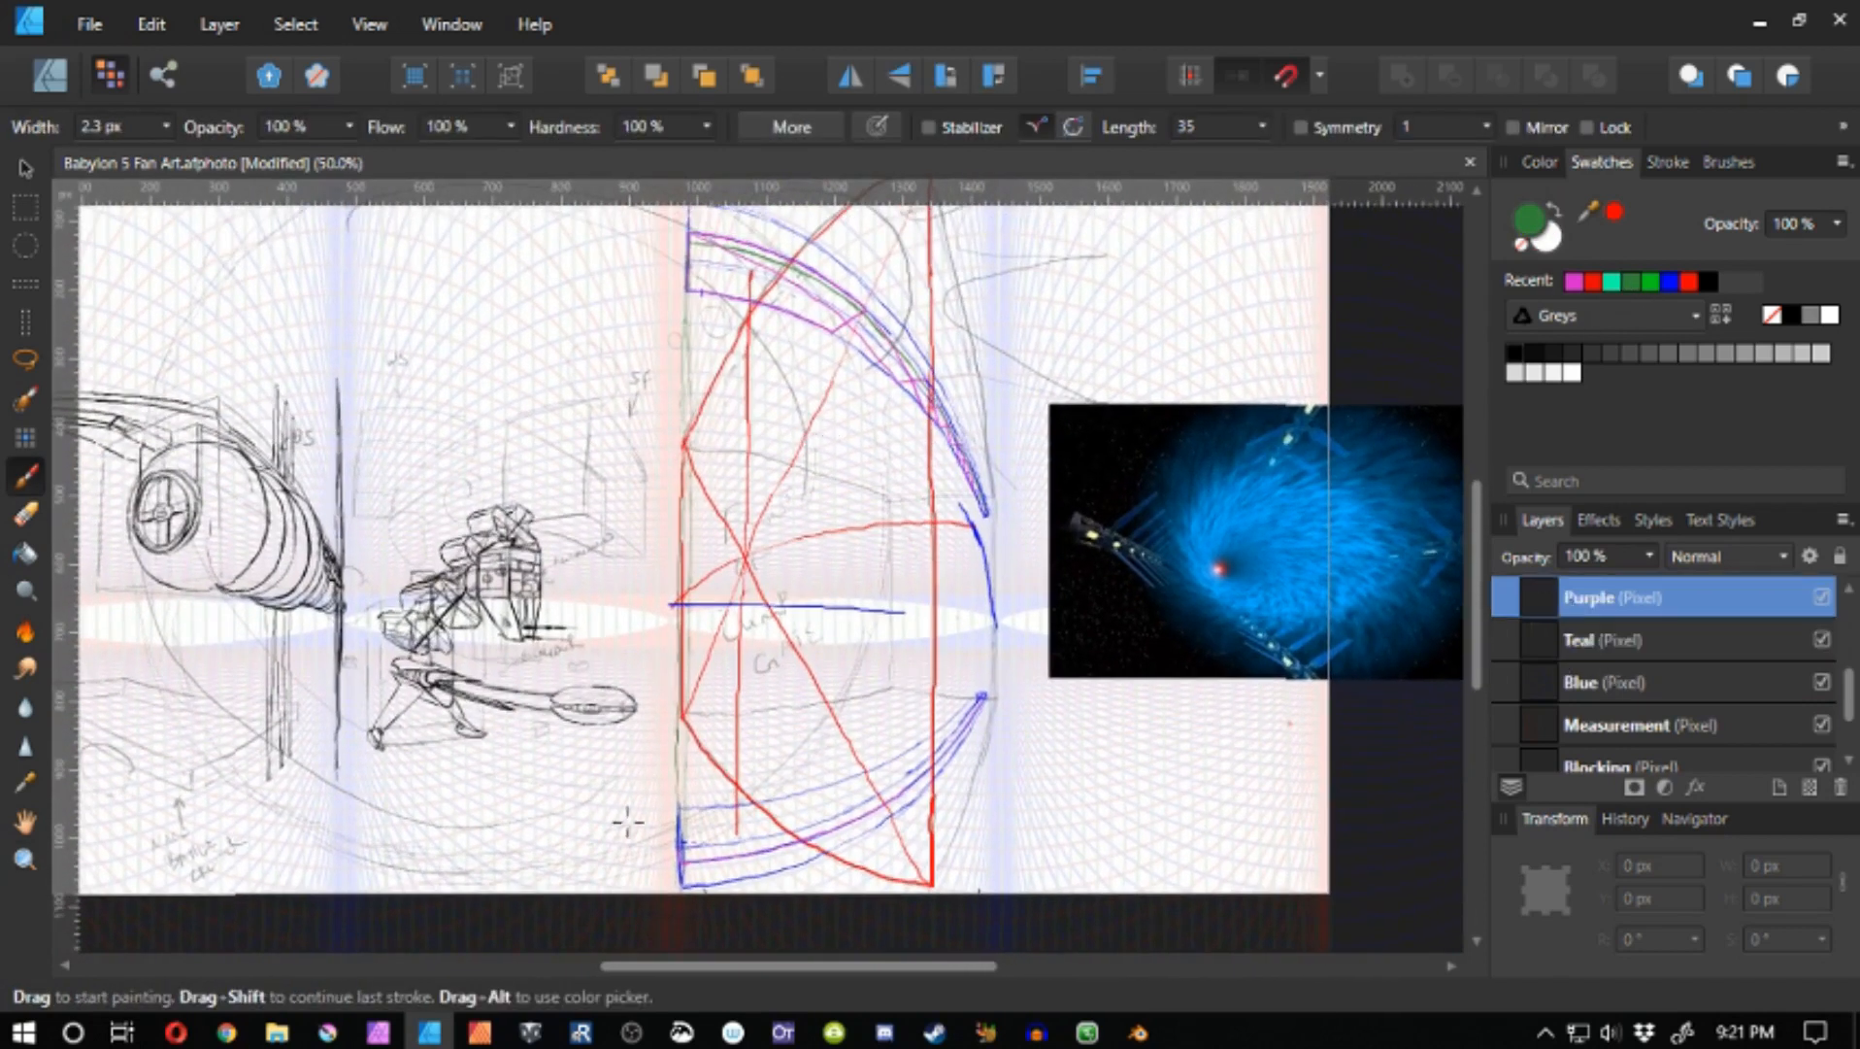
click(1547, 642)
key(b)
key(b)
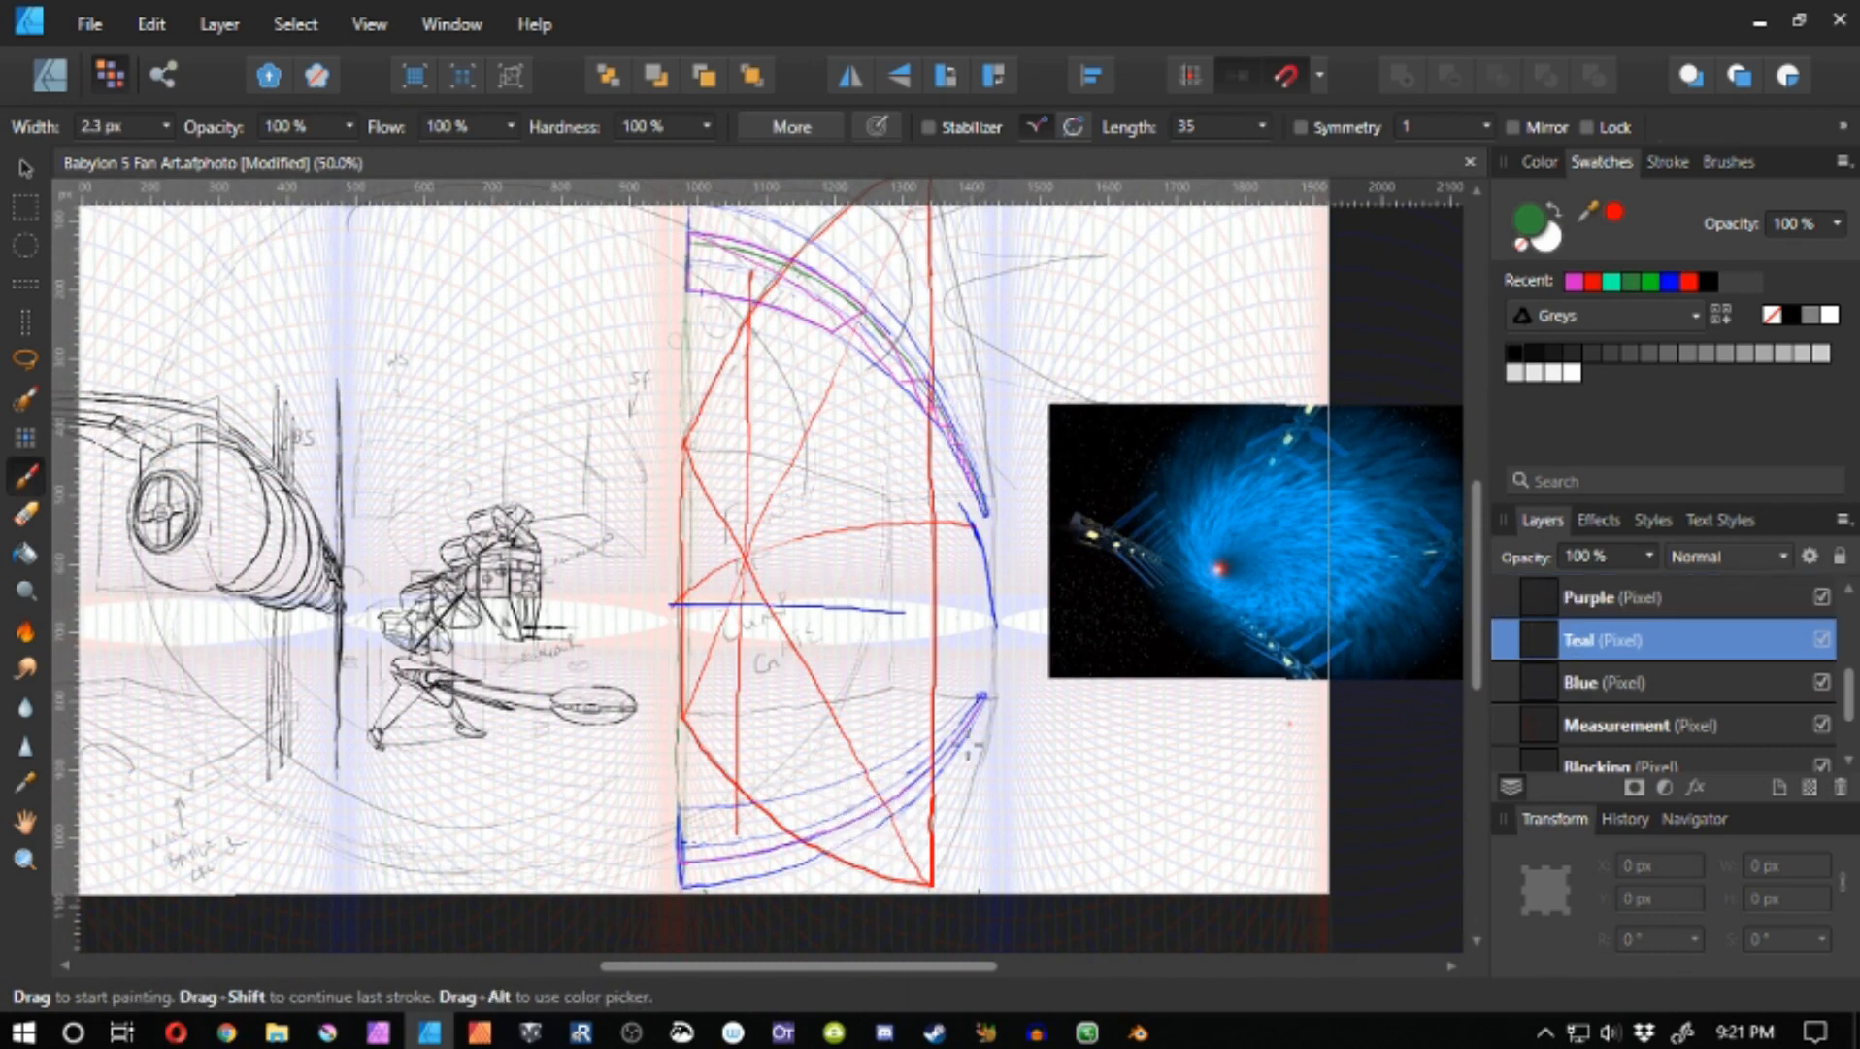
ctrl+click(777, 816)
drag(777, 817, 1022, 720)
drag(834, 813, 934, 802)
key(ctrl+z)
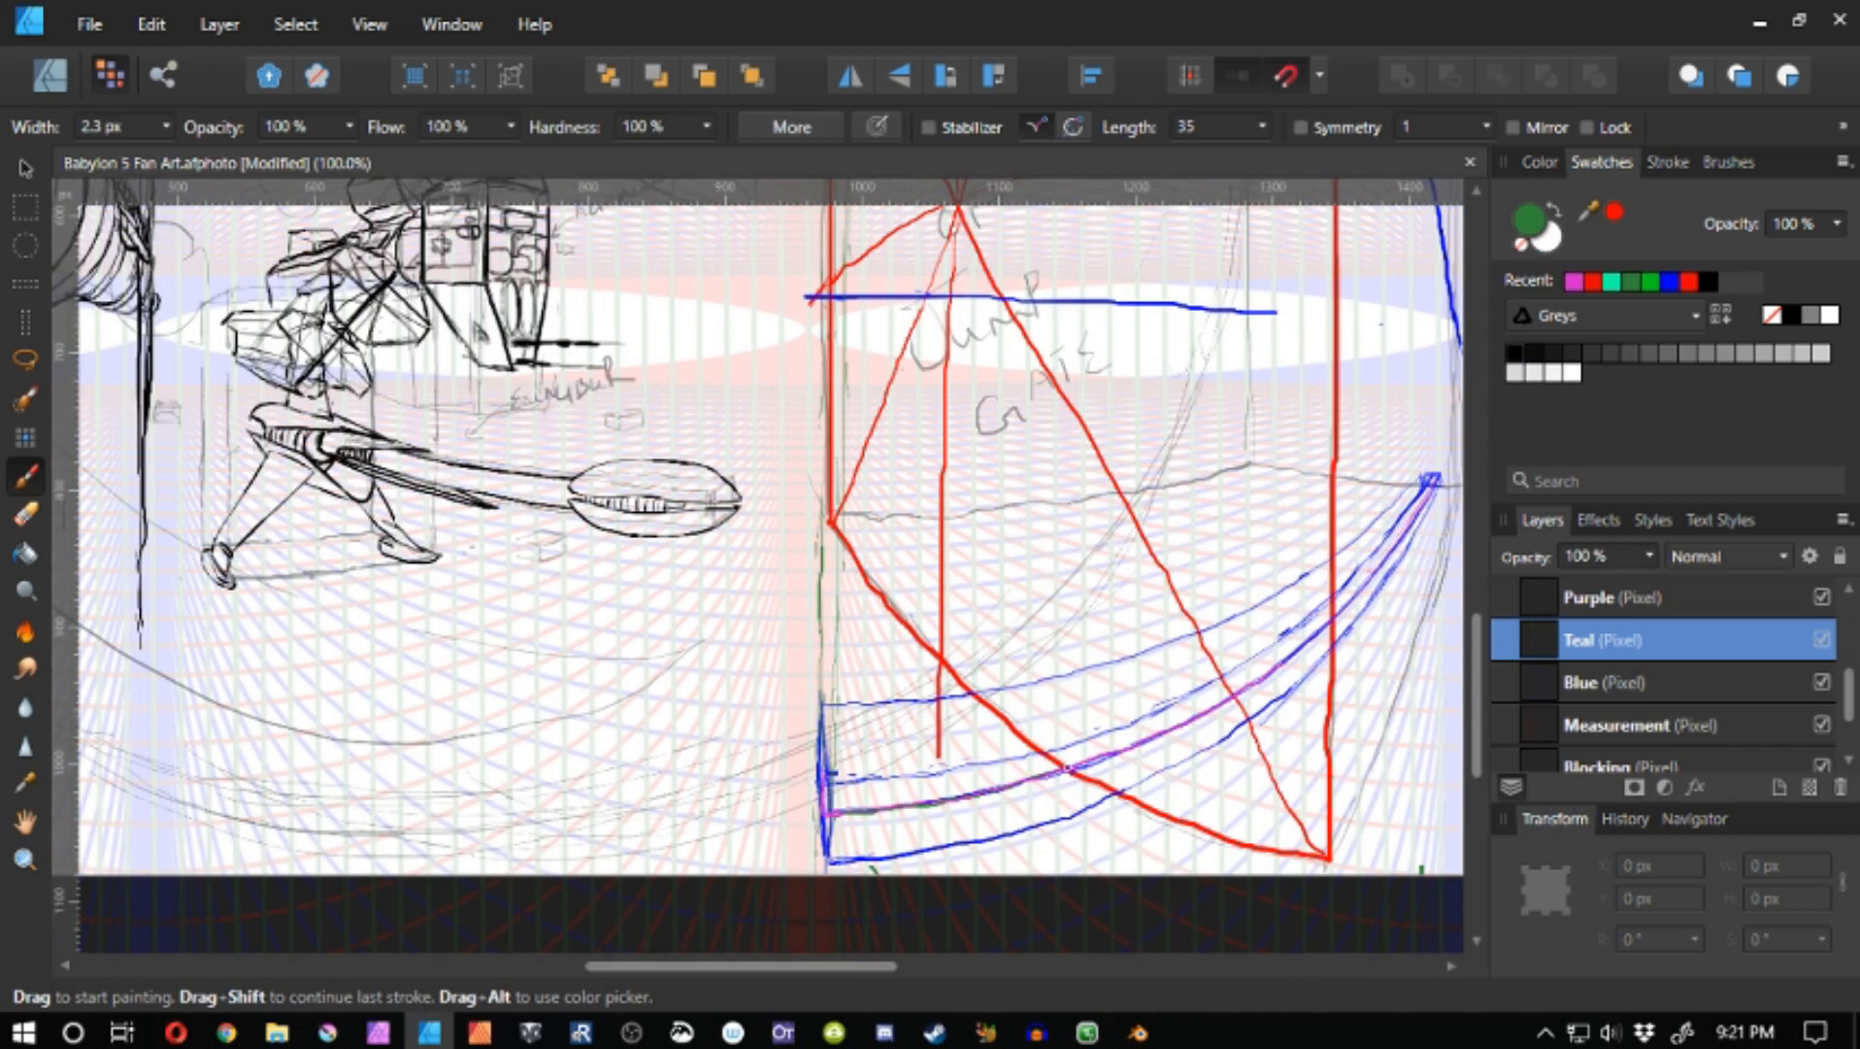
mouse_move(1068, 768)
mouse_down()
mouse_move(1148, 738)
mouse_move(1018, 794)
mouse_move(1096, 746)
mouse_up()
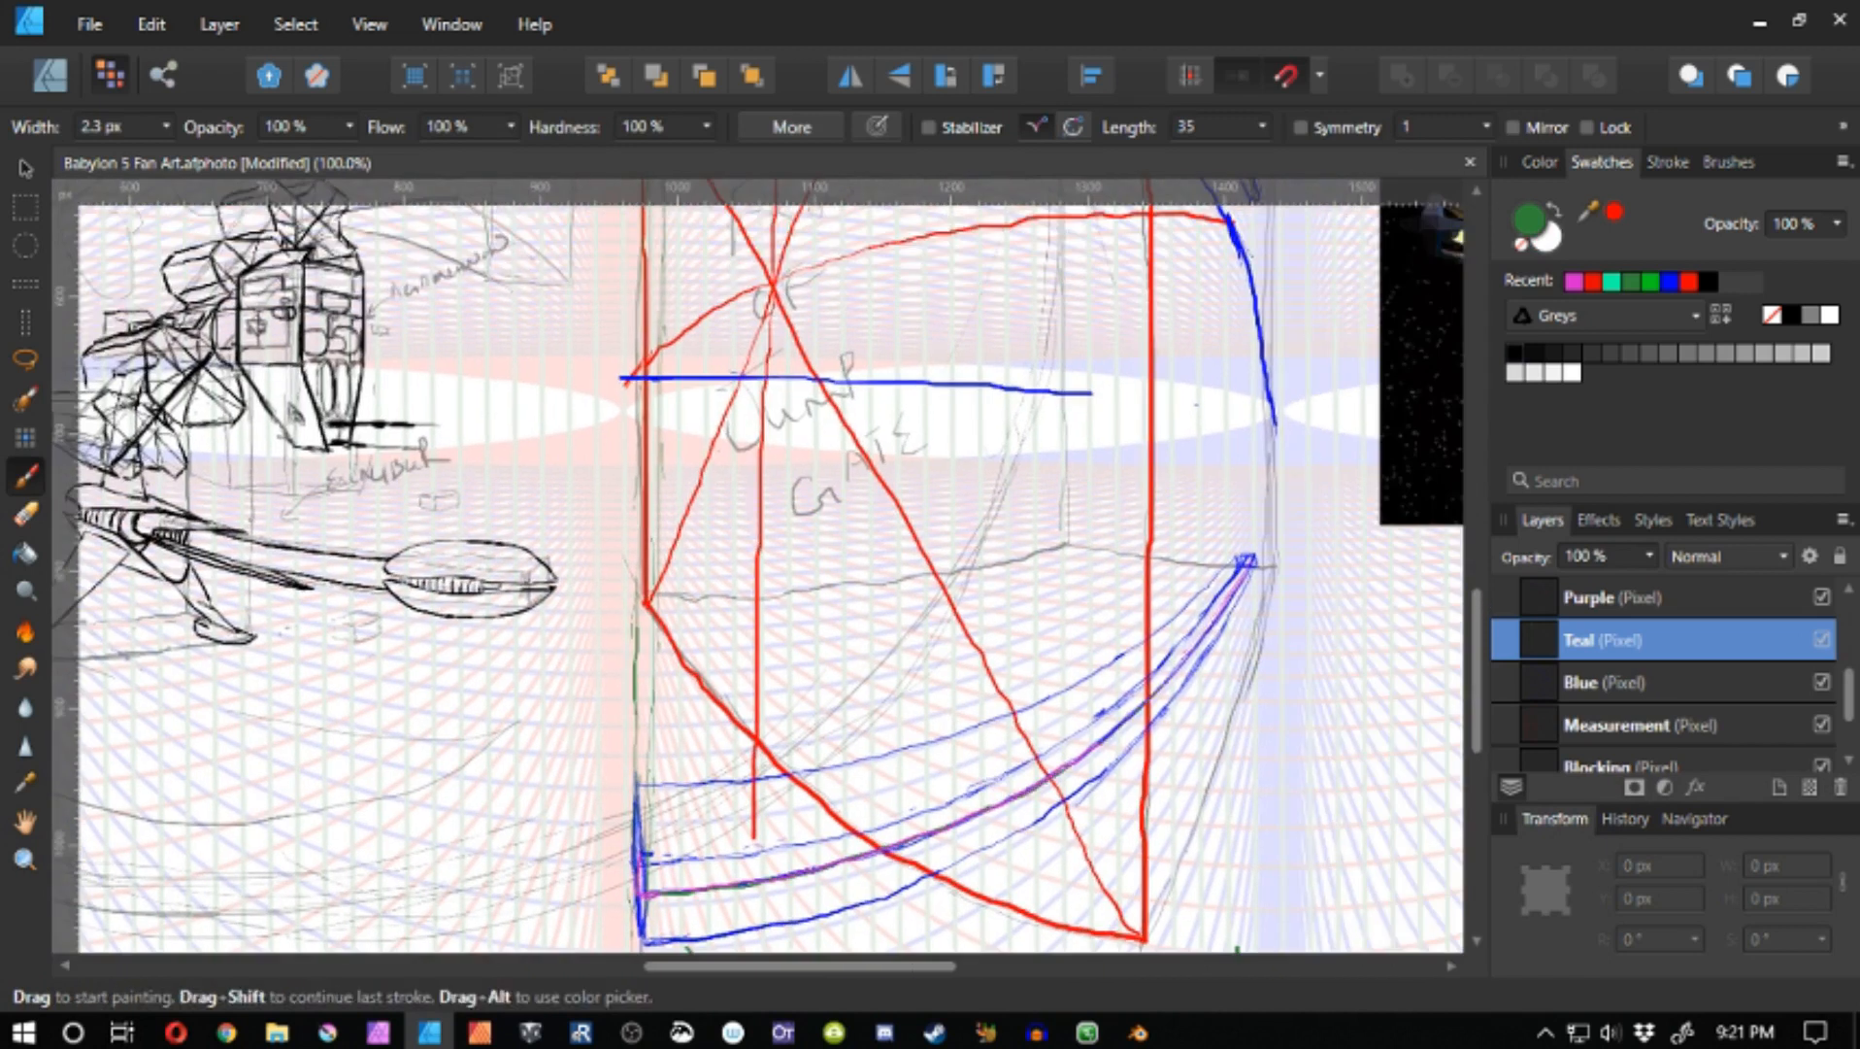
drag(1161, 687, 1214, 615)
- Erase the purple arc in the lower arm on the Purple layer
click(1583, 593)
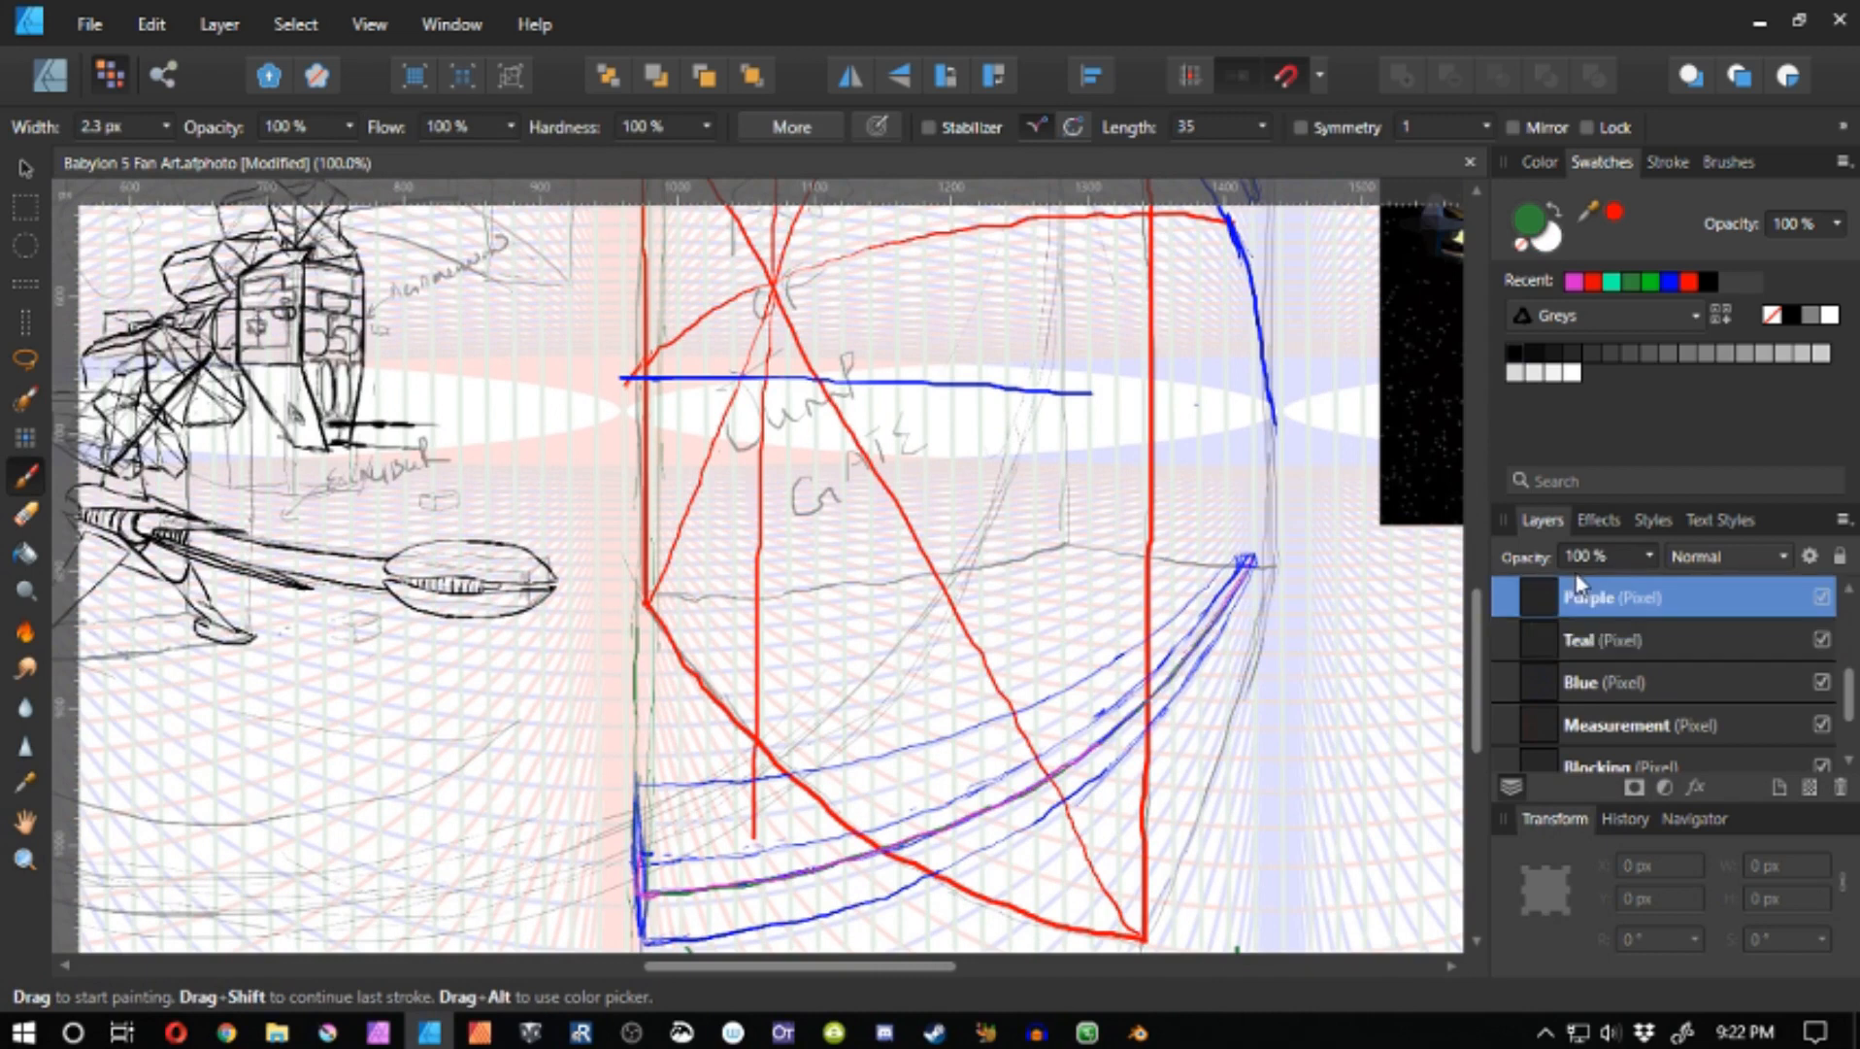
key(e)
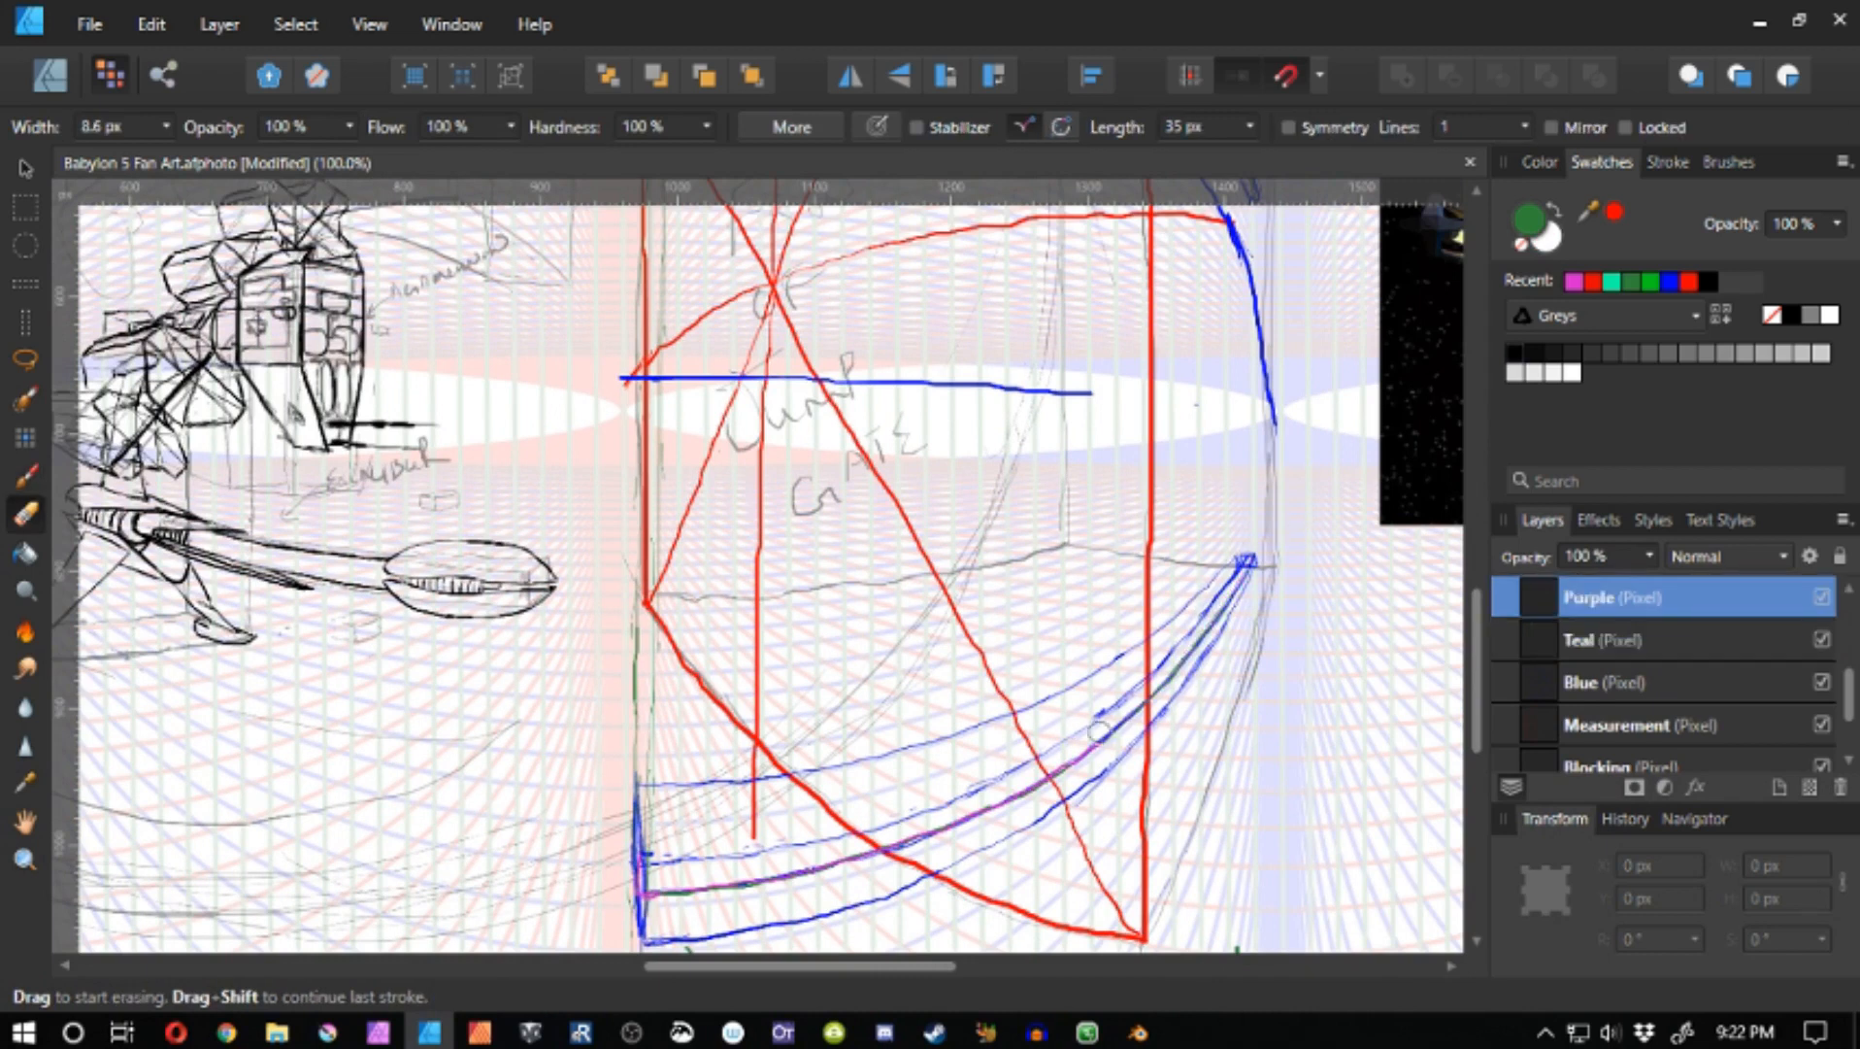
mouse_move(1097, 730)
mouse_down()
mouse_move(852, 889)
mouse_move(1066, 757)
mouse_move(717, 889)
mouse_move(917, 832)
mouse_move(638, 895)
mouse_up()
- Retrace part of the lower arm's dark green centre arc on the Teal layer and compare it with the upper arm
click(1595, 626)
key(b)
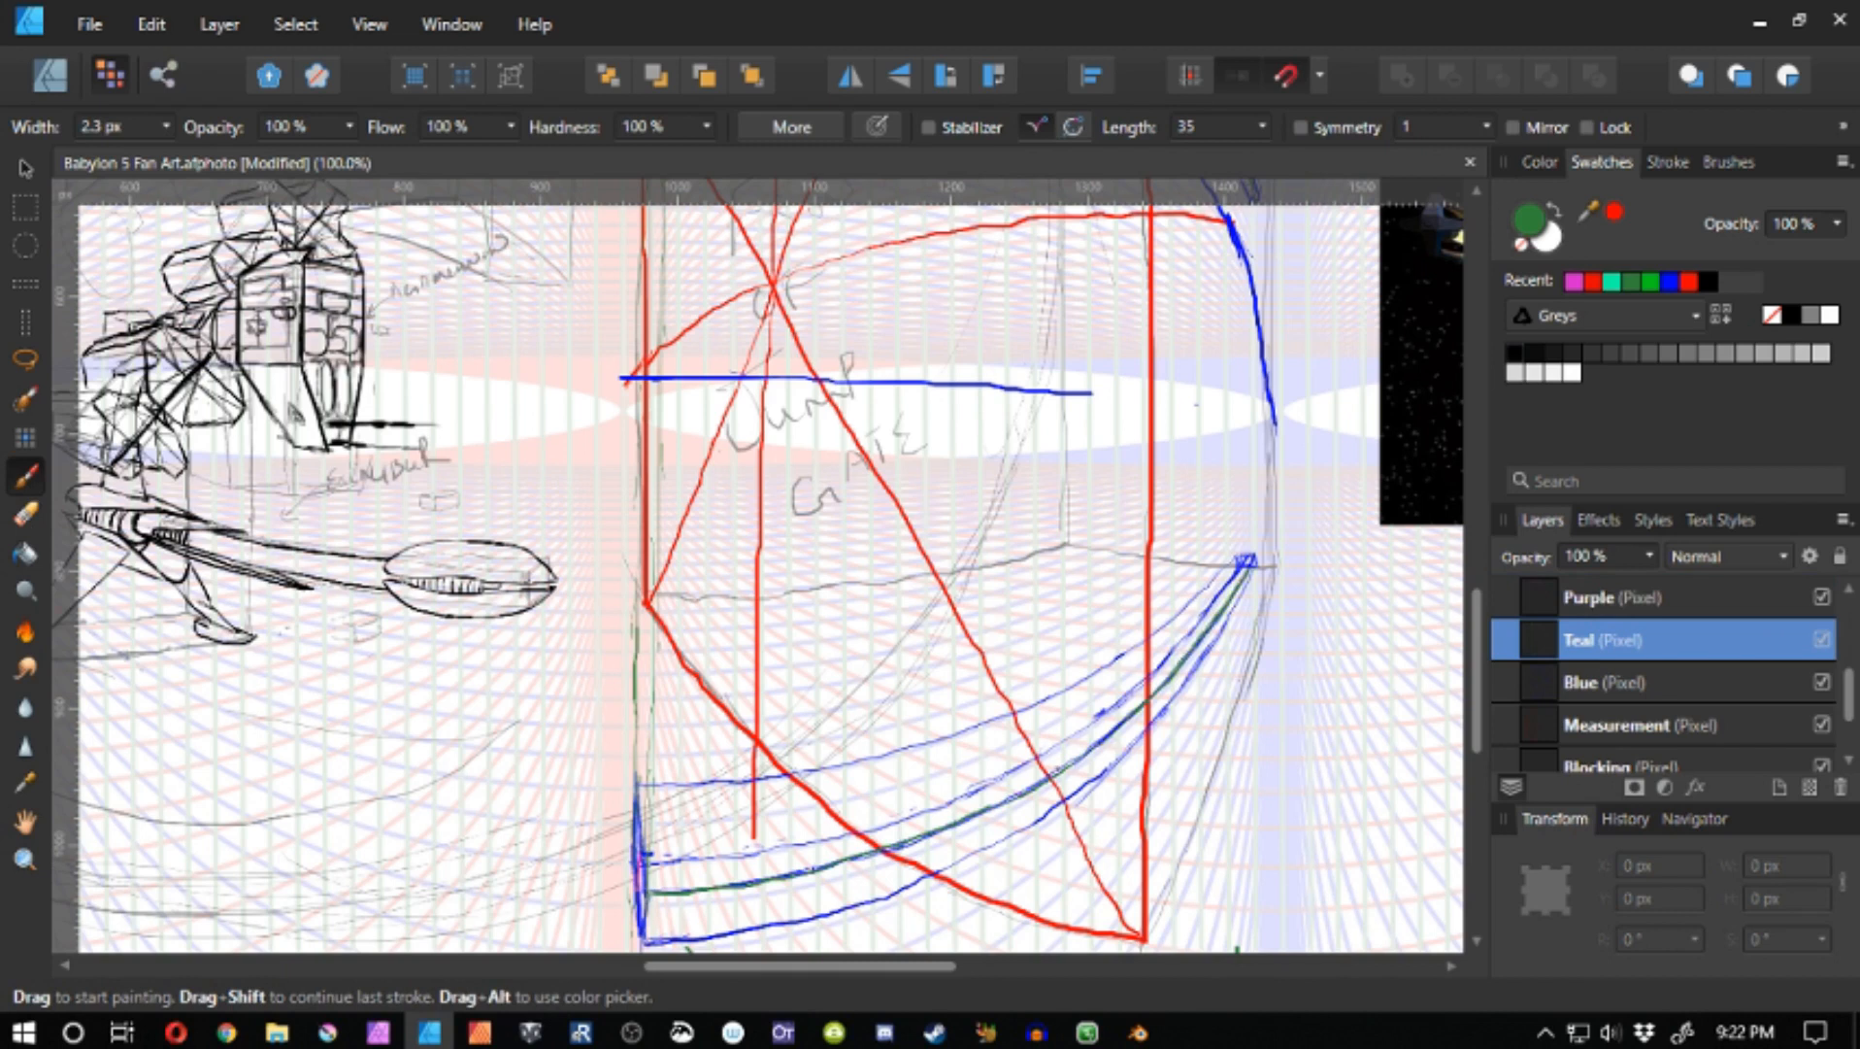
drag(1017, 794, 1098, 741)
key(space)
drag(833, 243, 910, 618)
drag(856, 312, 926, 777)
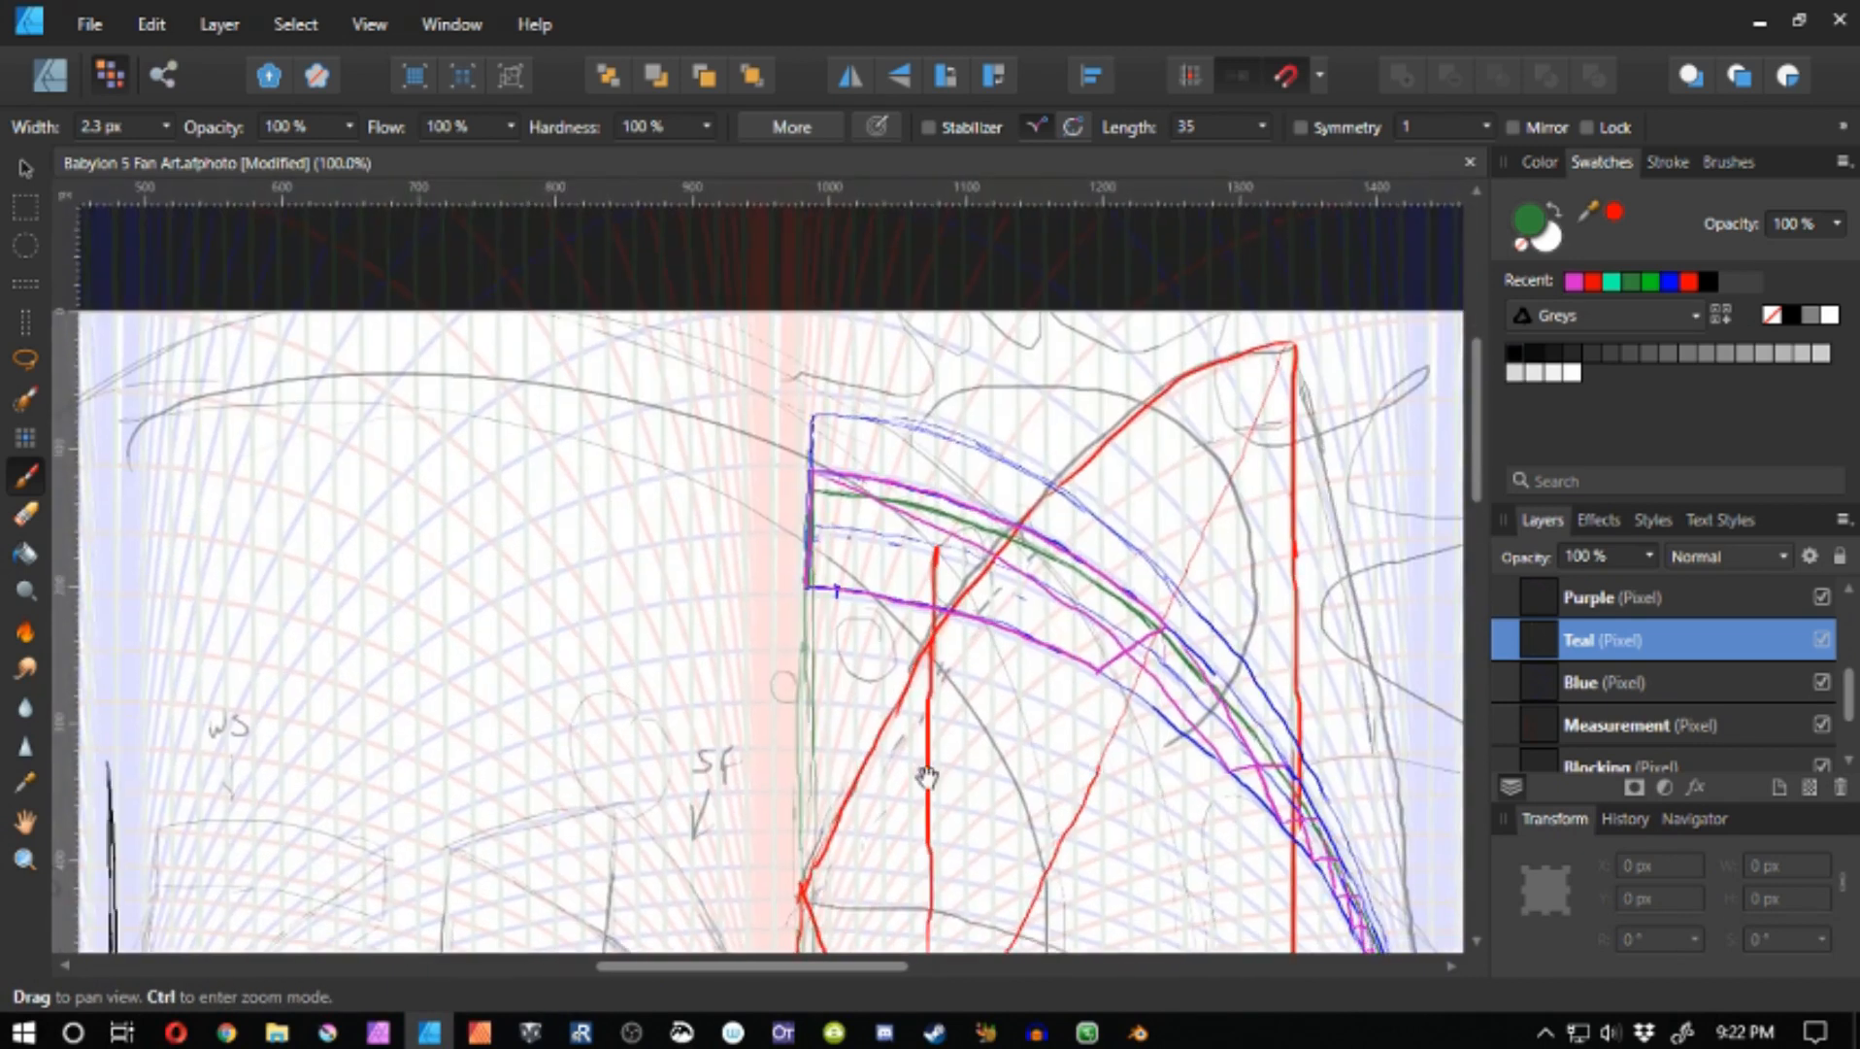
- Add a new pixel layer above the Purple layer and set the brush colour to brown, HSL 15, 45, 44
drag(895, 642, 806, 624)
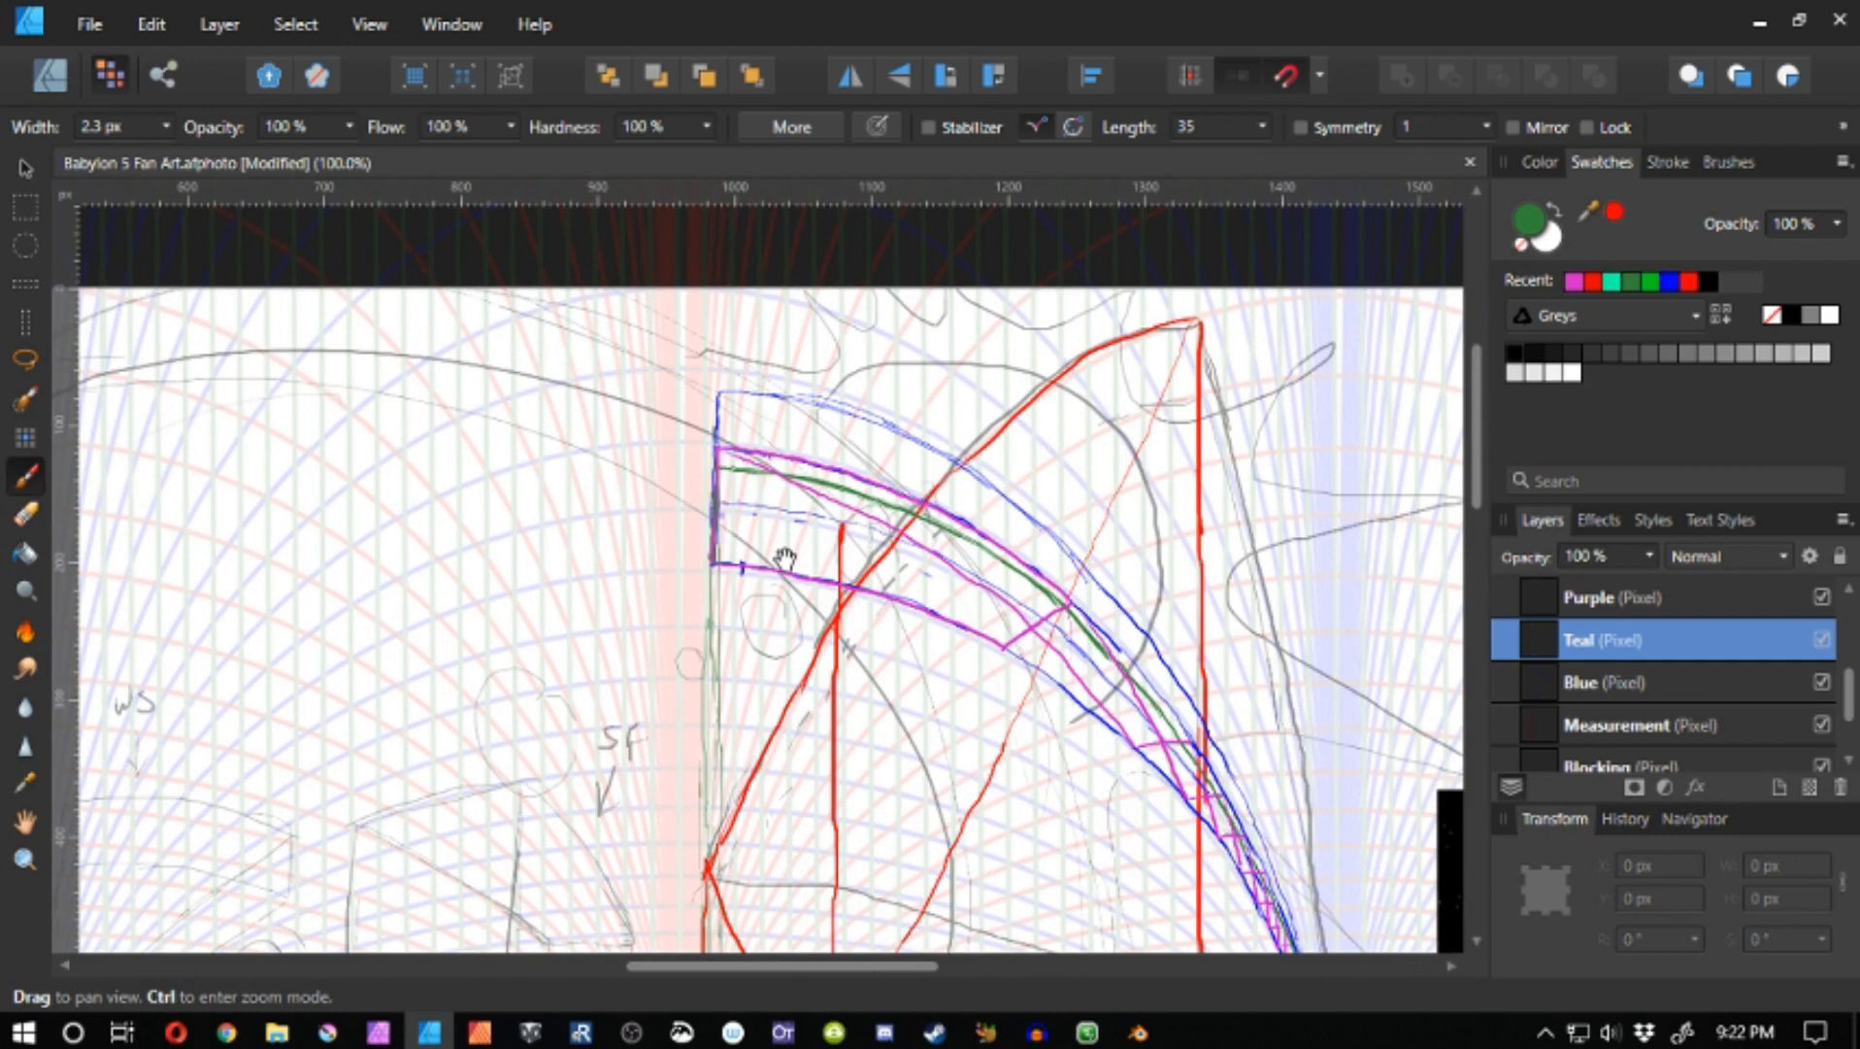
drag(816, 548, 685, 409)
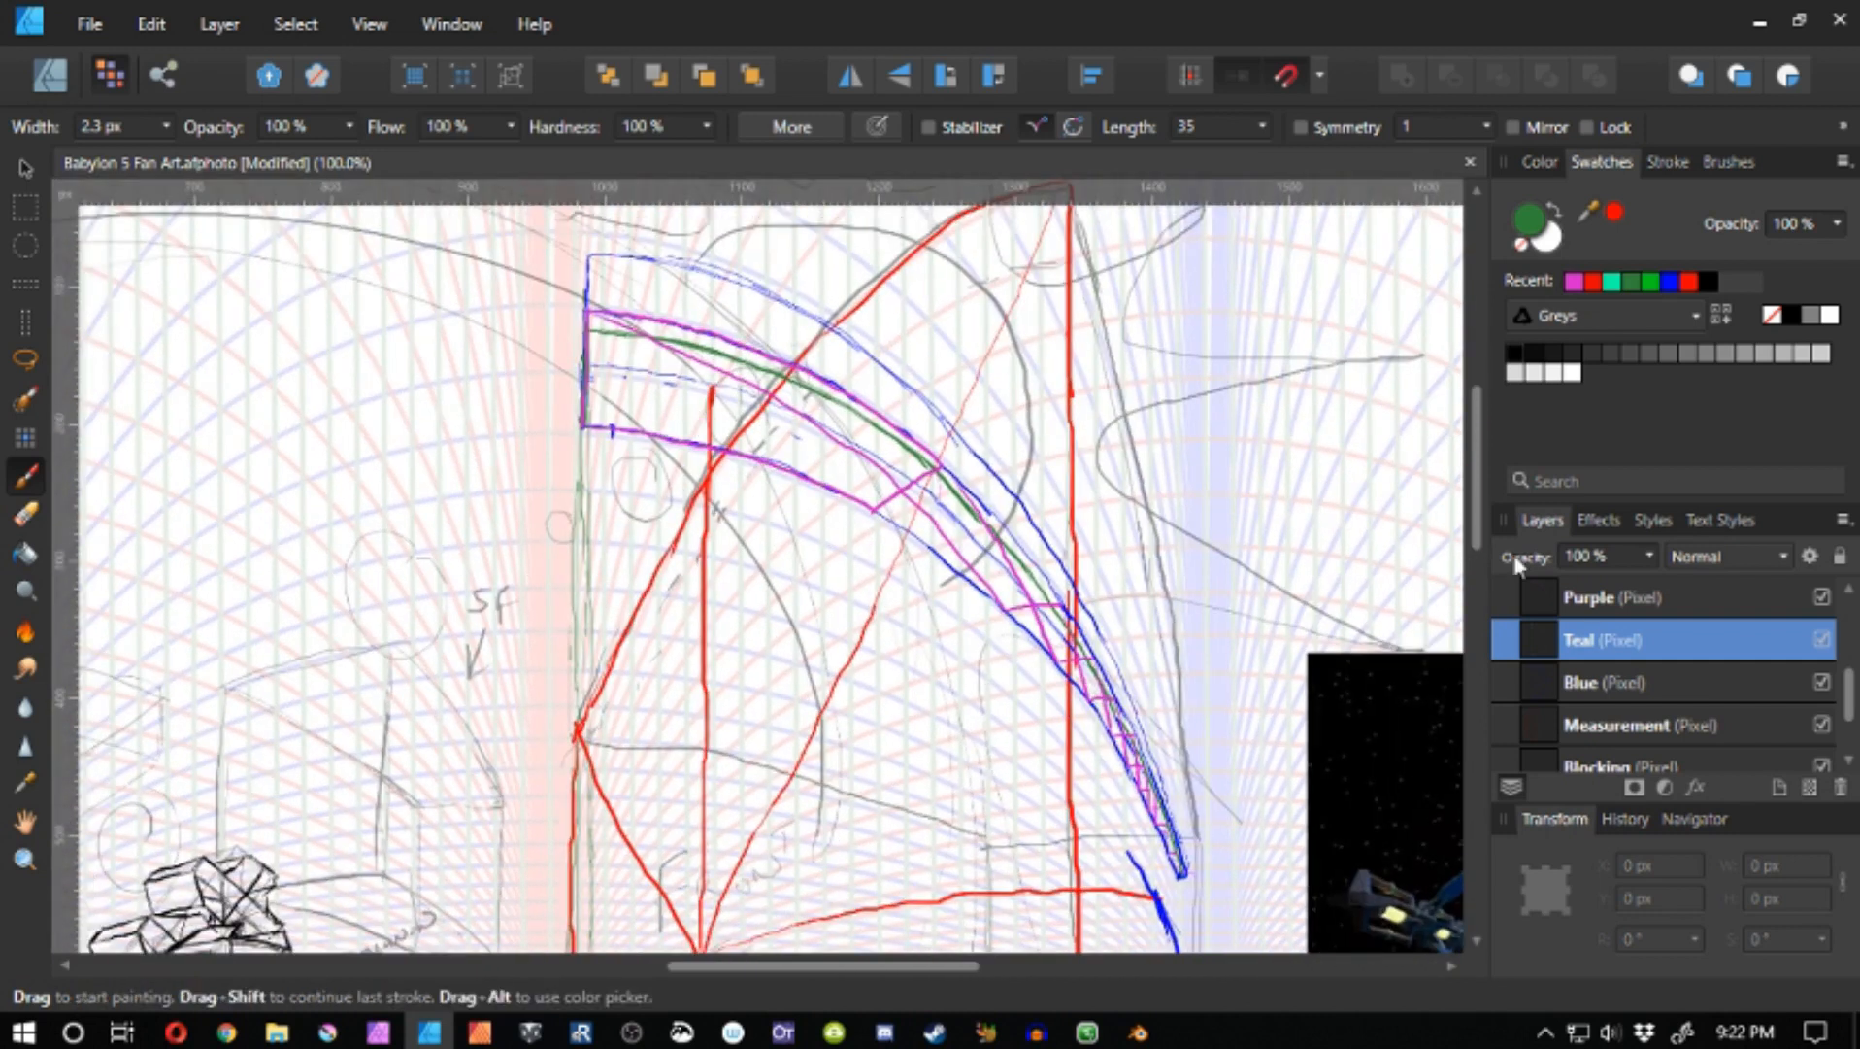
click(1571, 684)
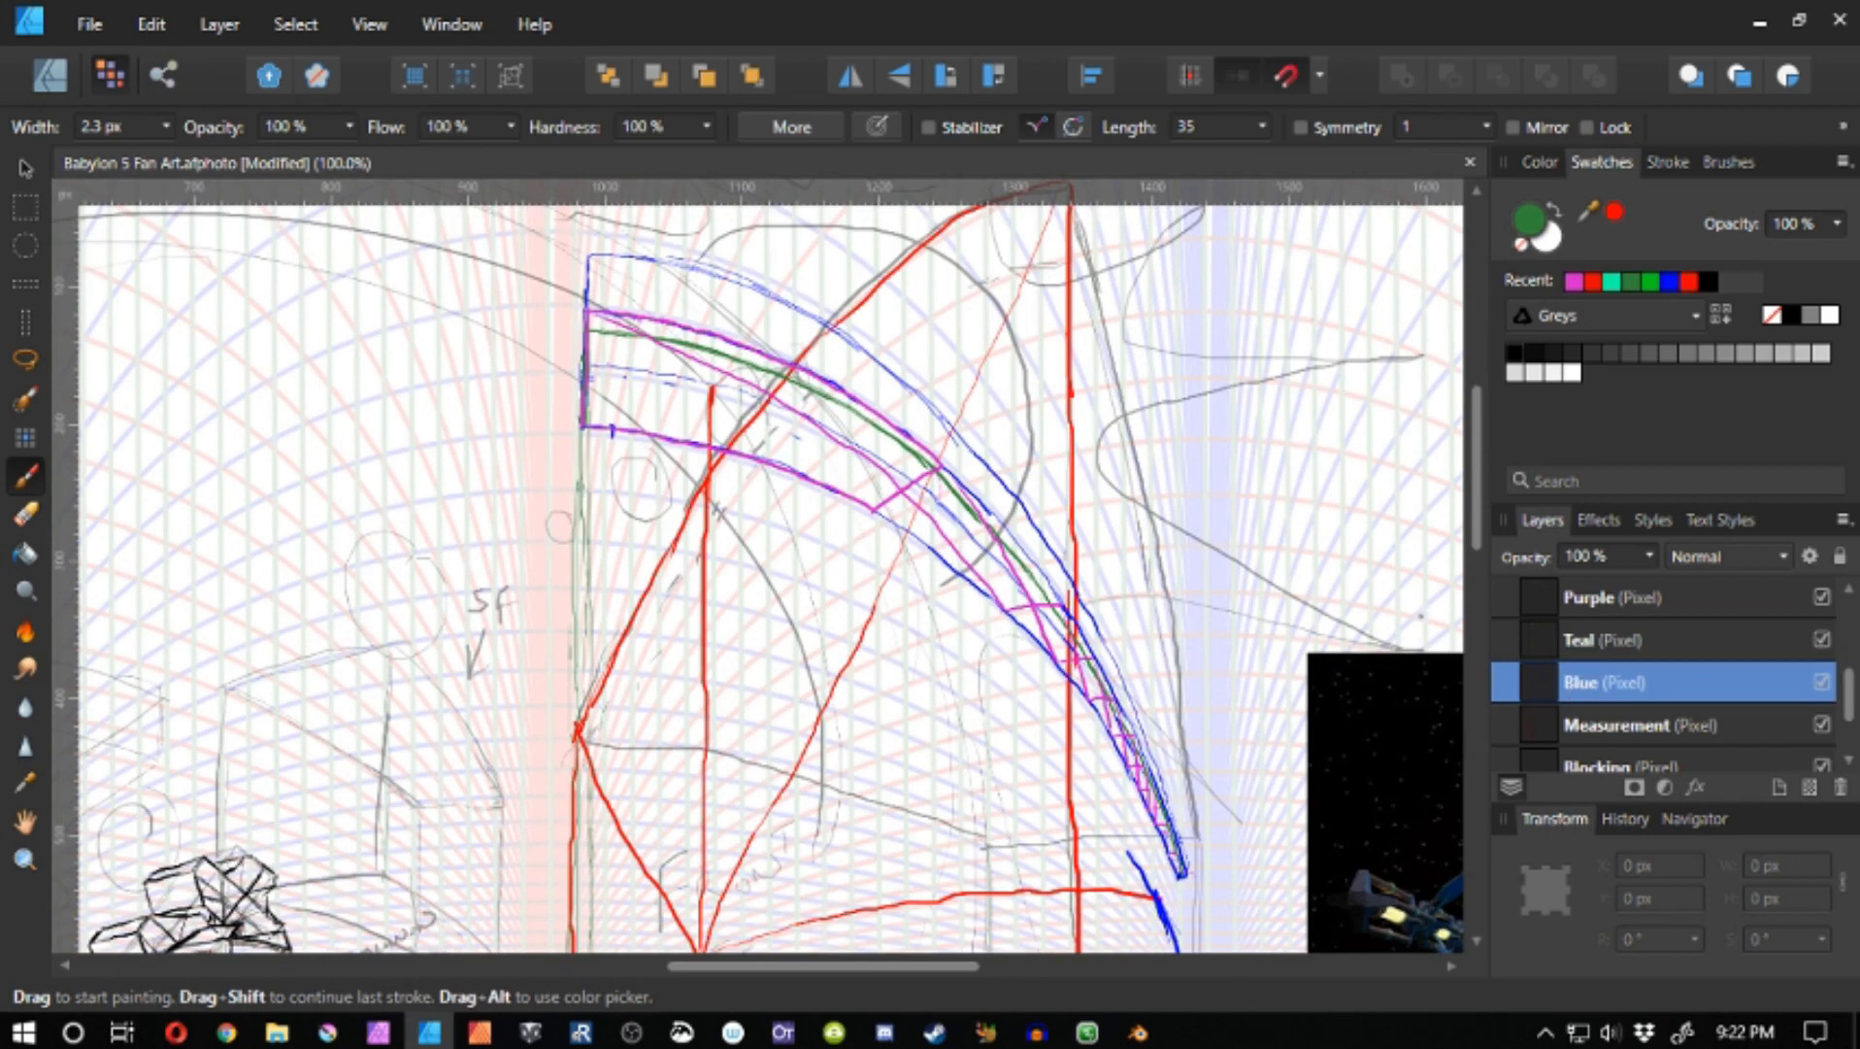
key(z)
drag(1302, 530, 965, 395)
key(space)
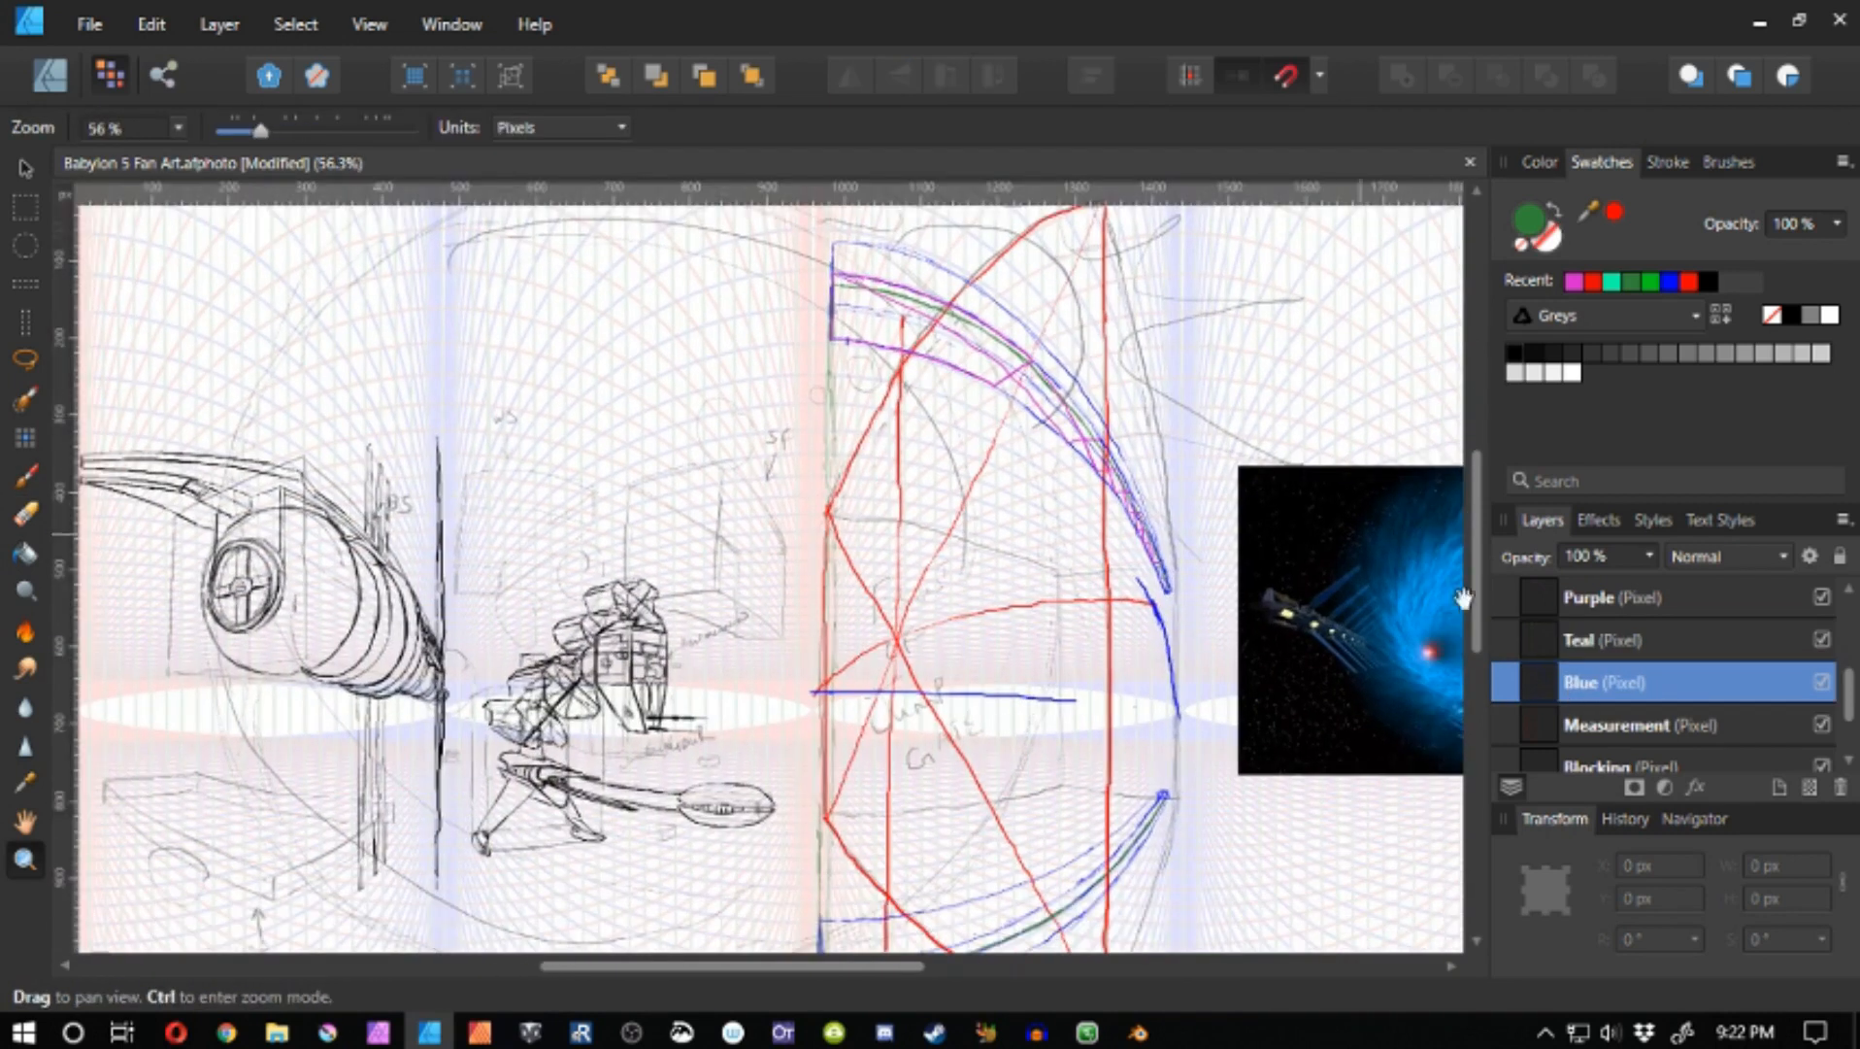
click(1591, 596)
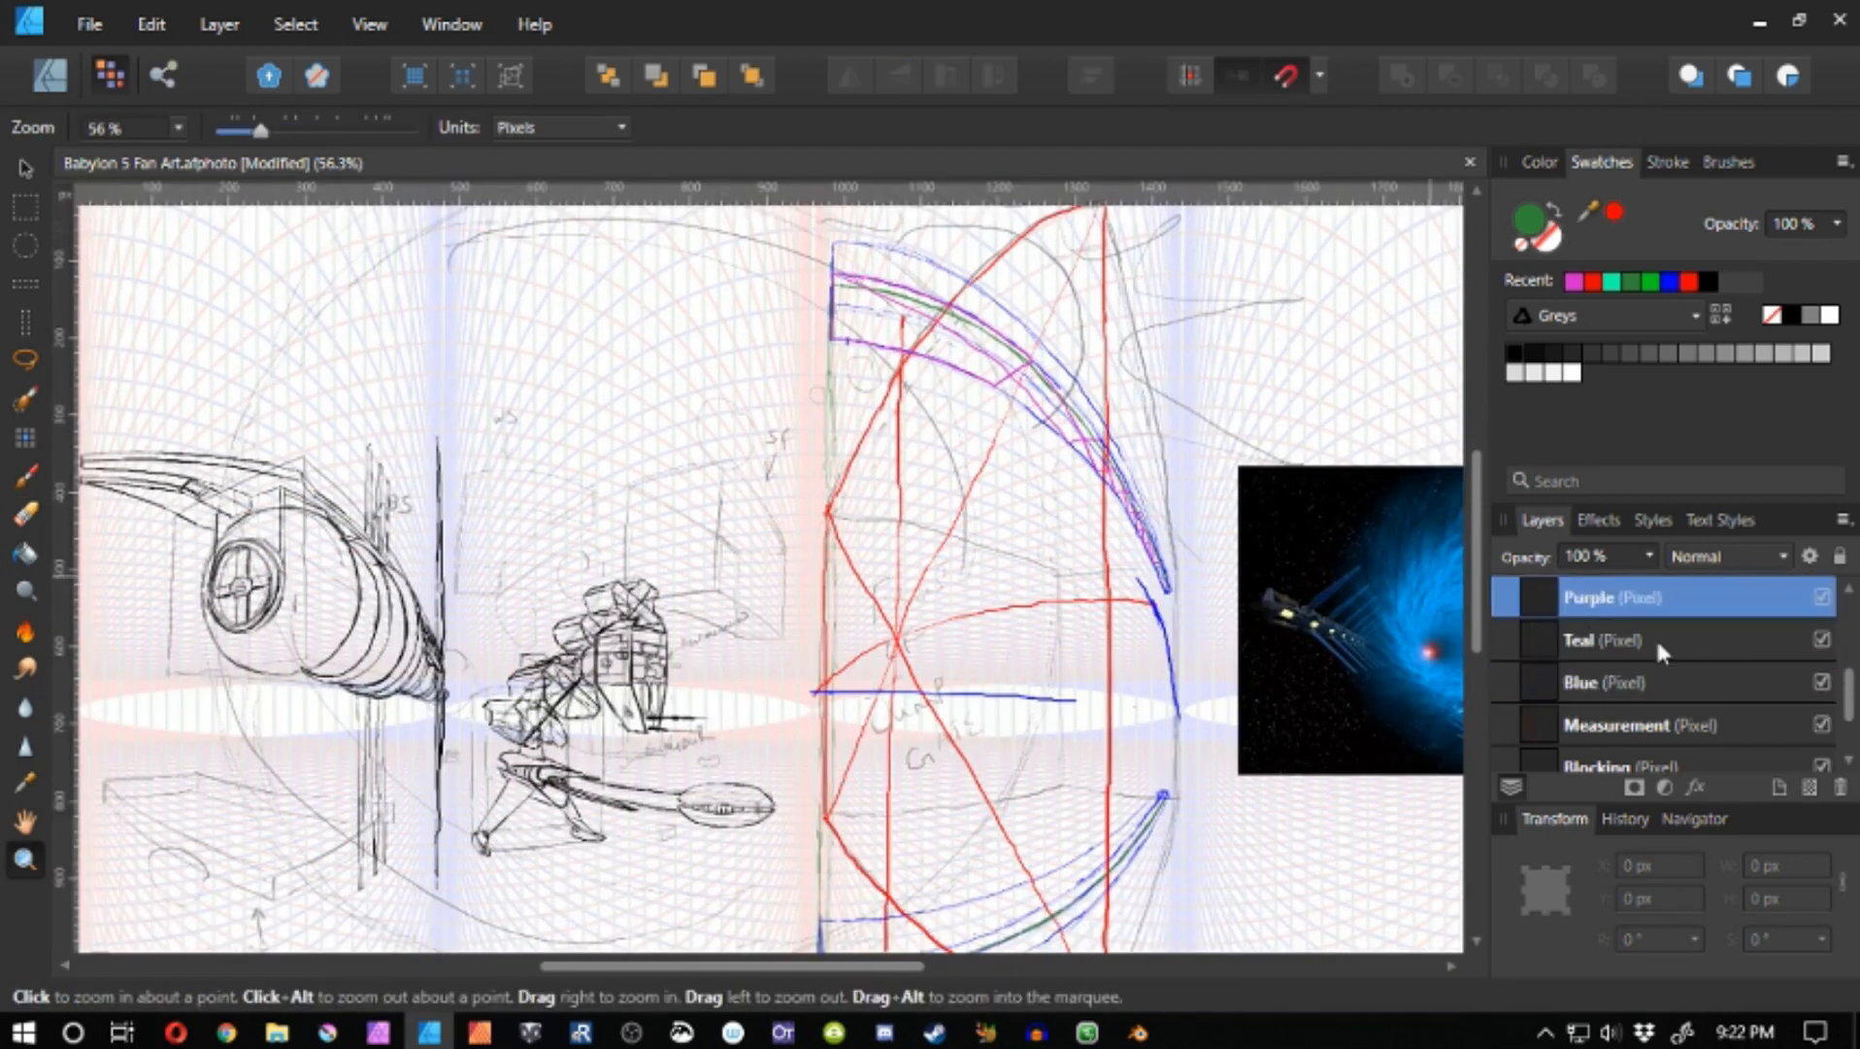
click(1812, 786)
click(1538, 164)
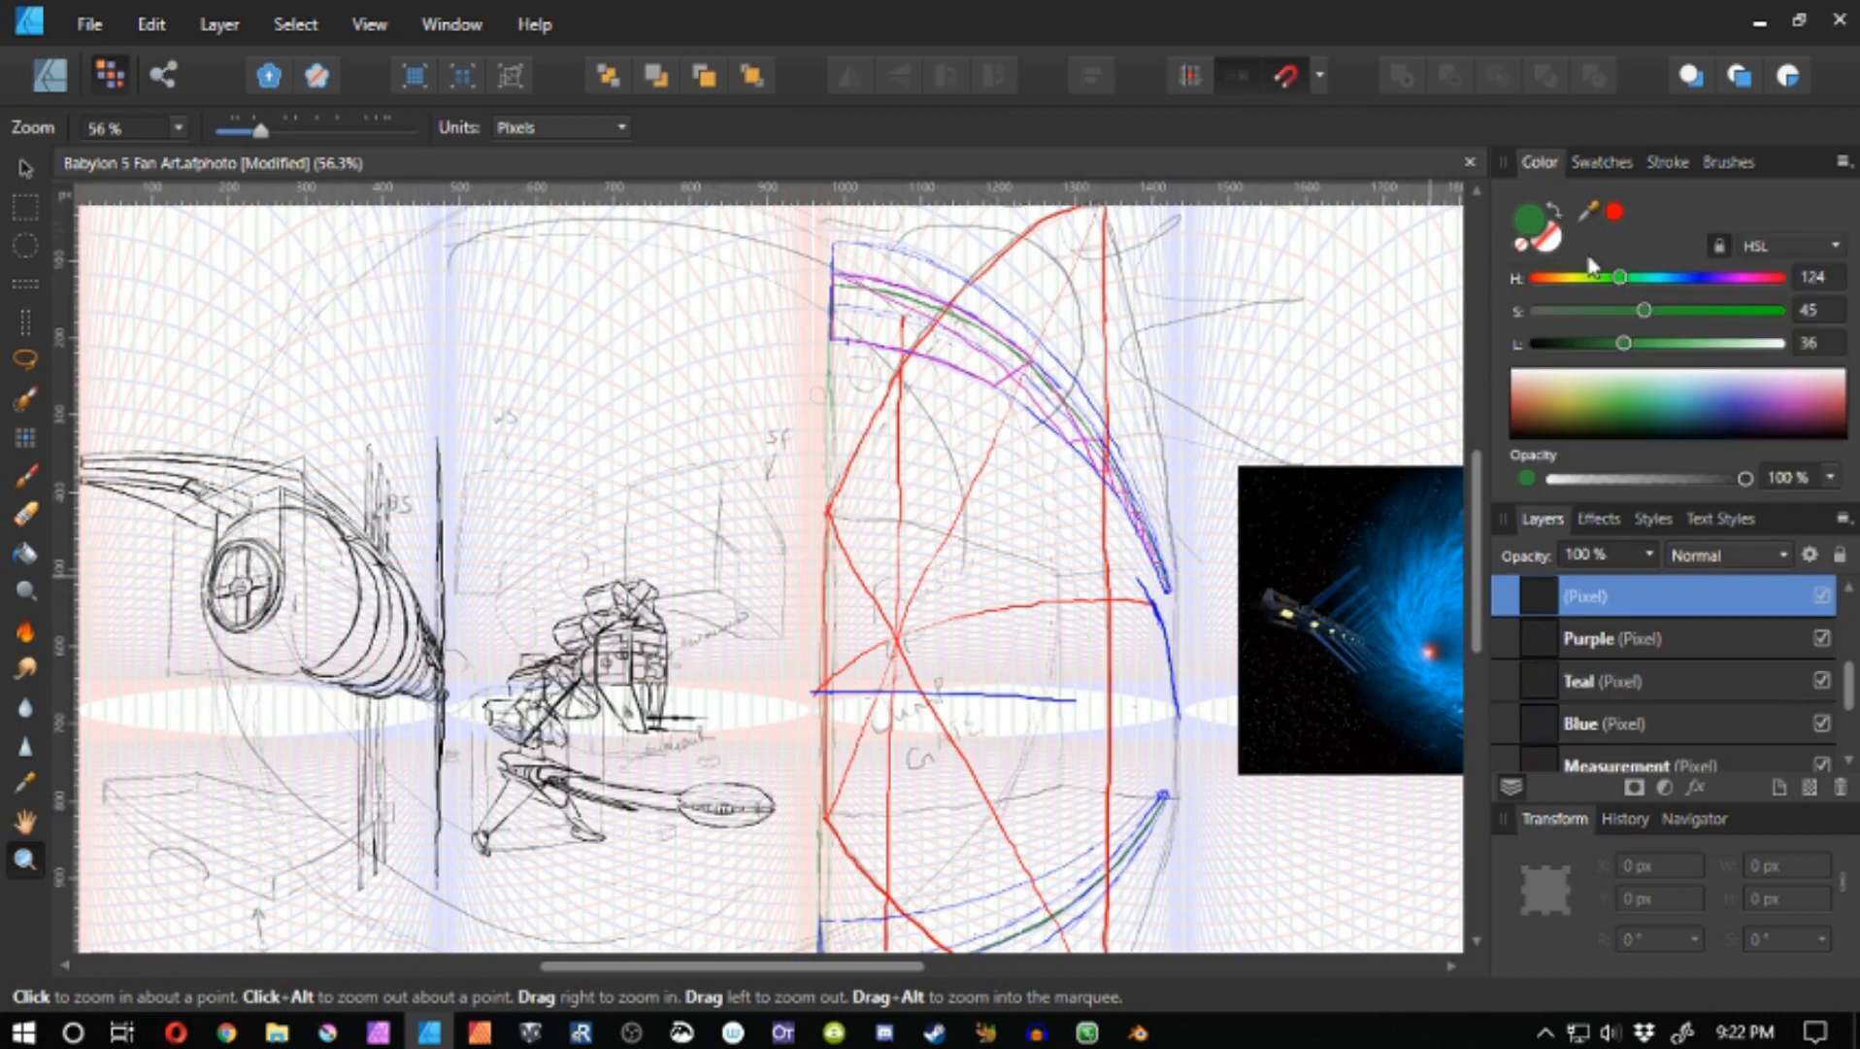
mouse_move(1541, 401)
mouse_down()
mouse_move(1525, 403)
mouse_move(1532, 383)
mouse_up()
key(b)
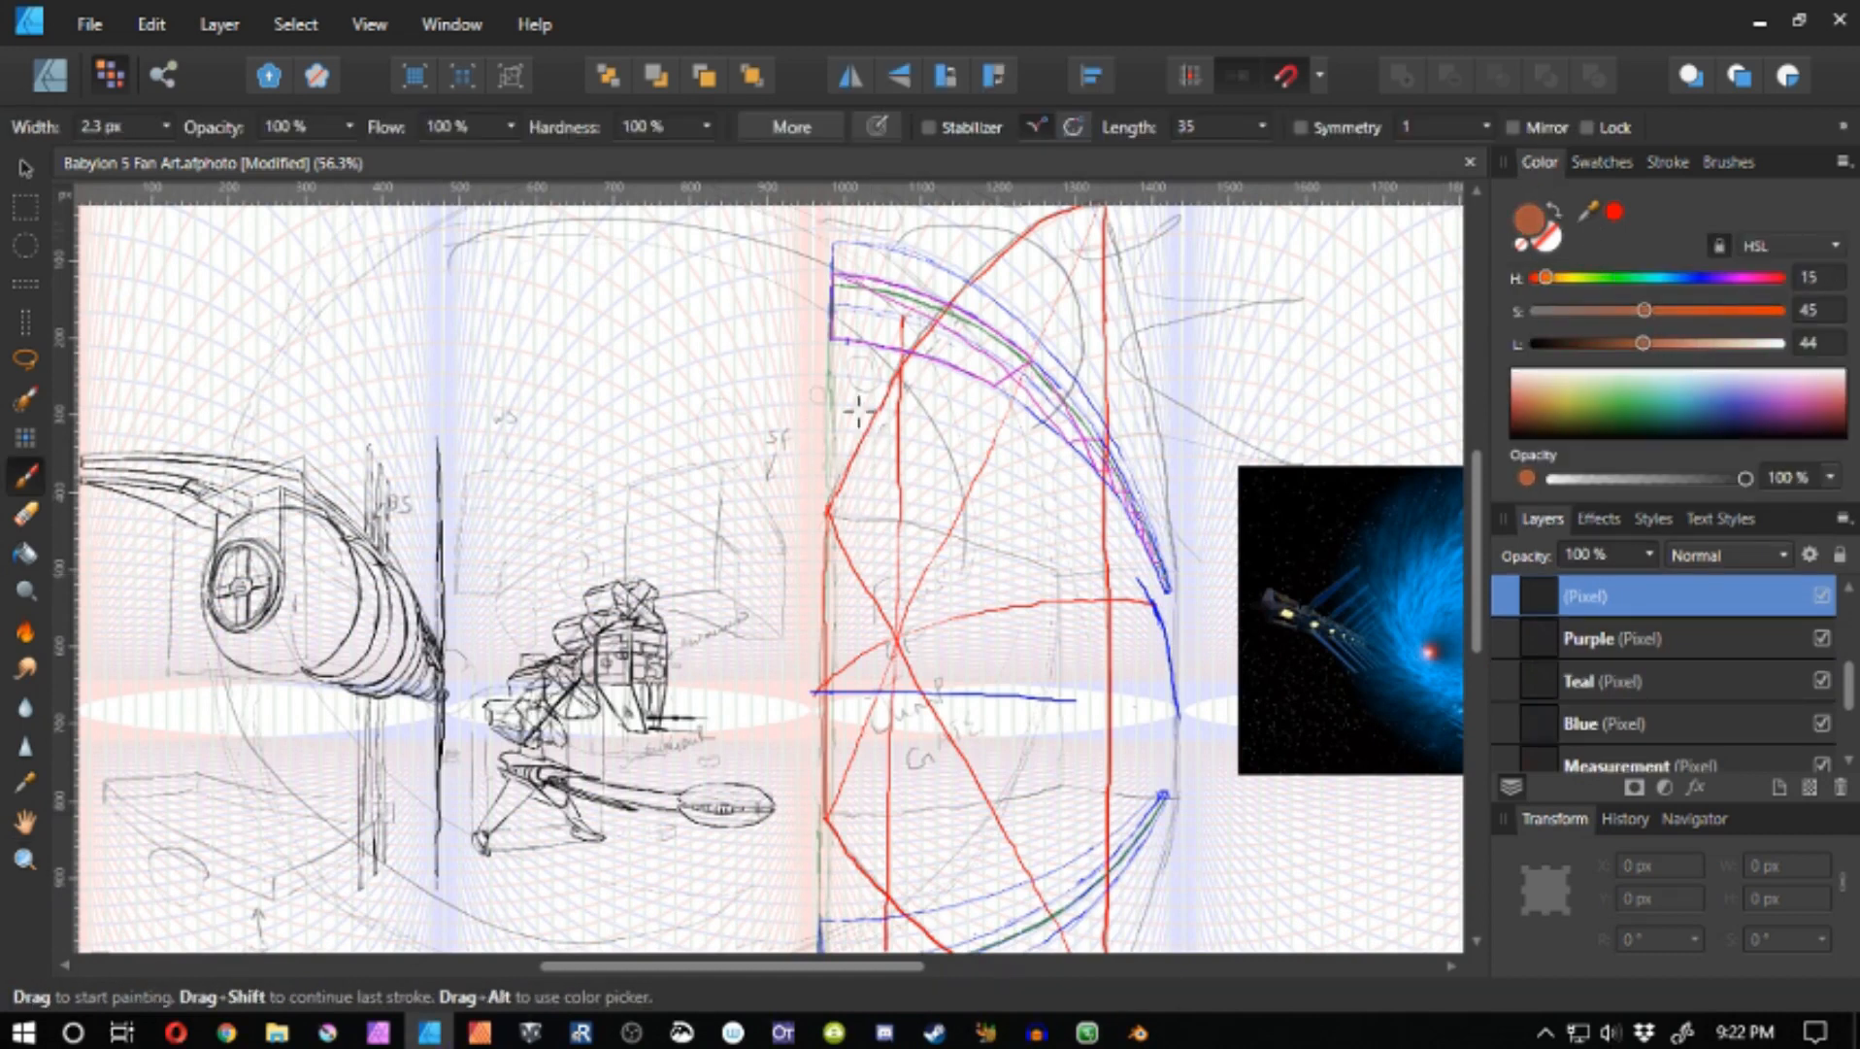
- Rename the new pixel layer as Brown
drag(861, 376, 726, 475)
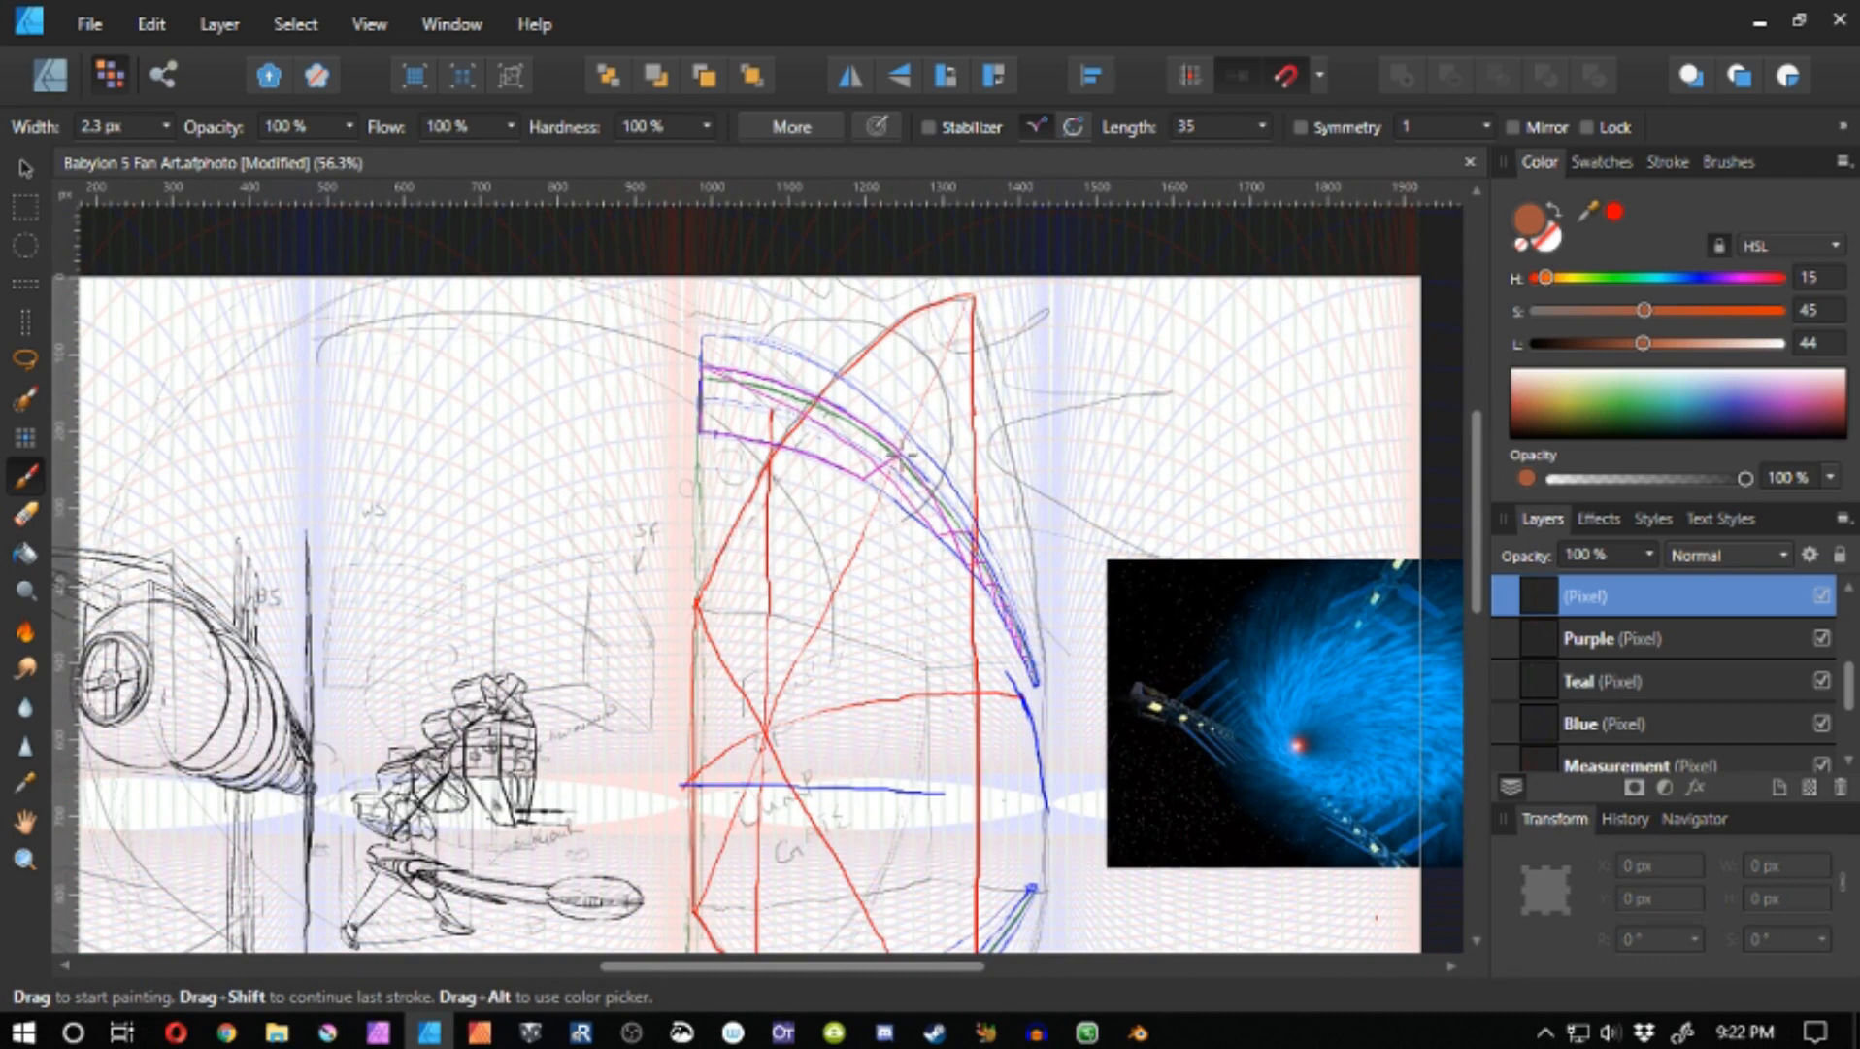
drag(885, 624, 827, 613)
double_click(1590, 597)
text(Brown)
key(Return)
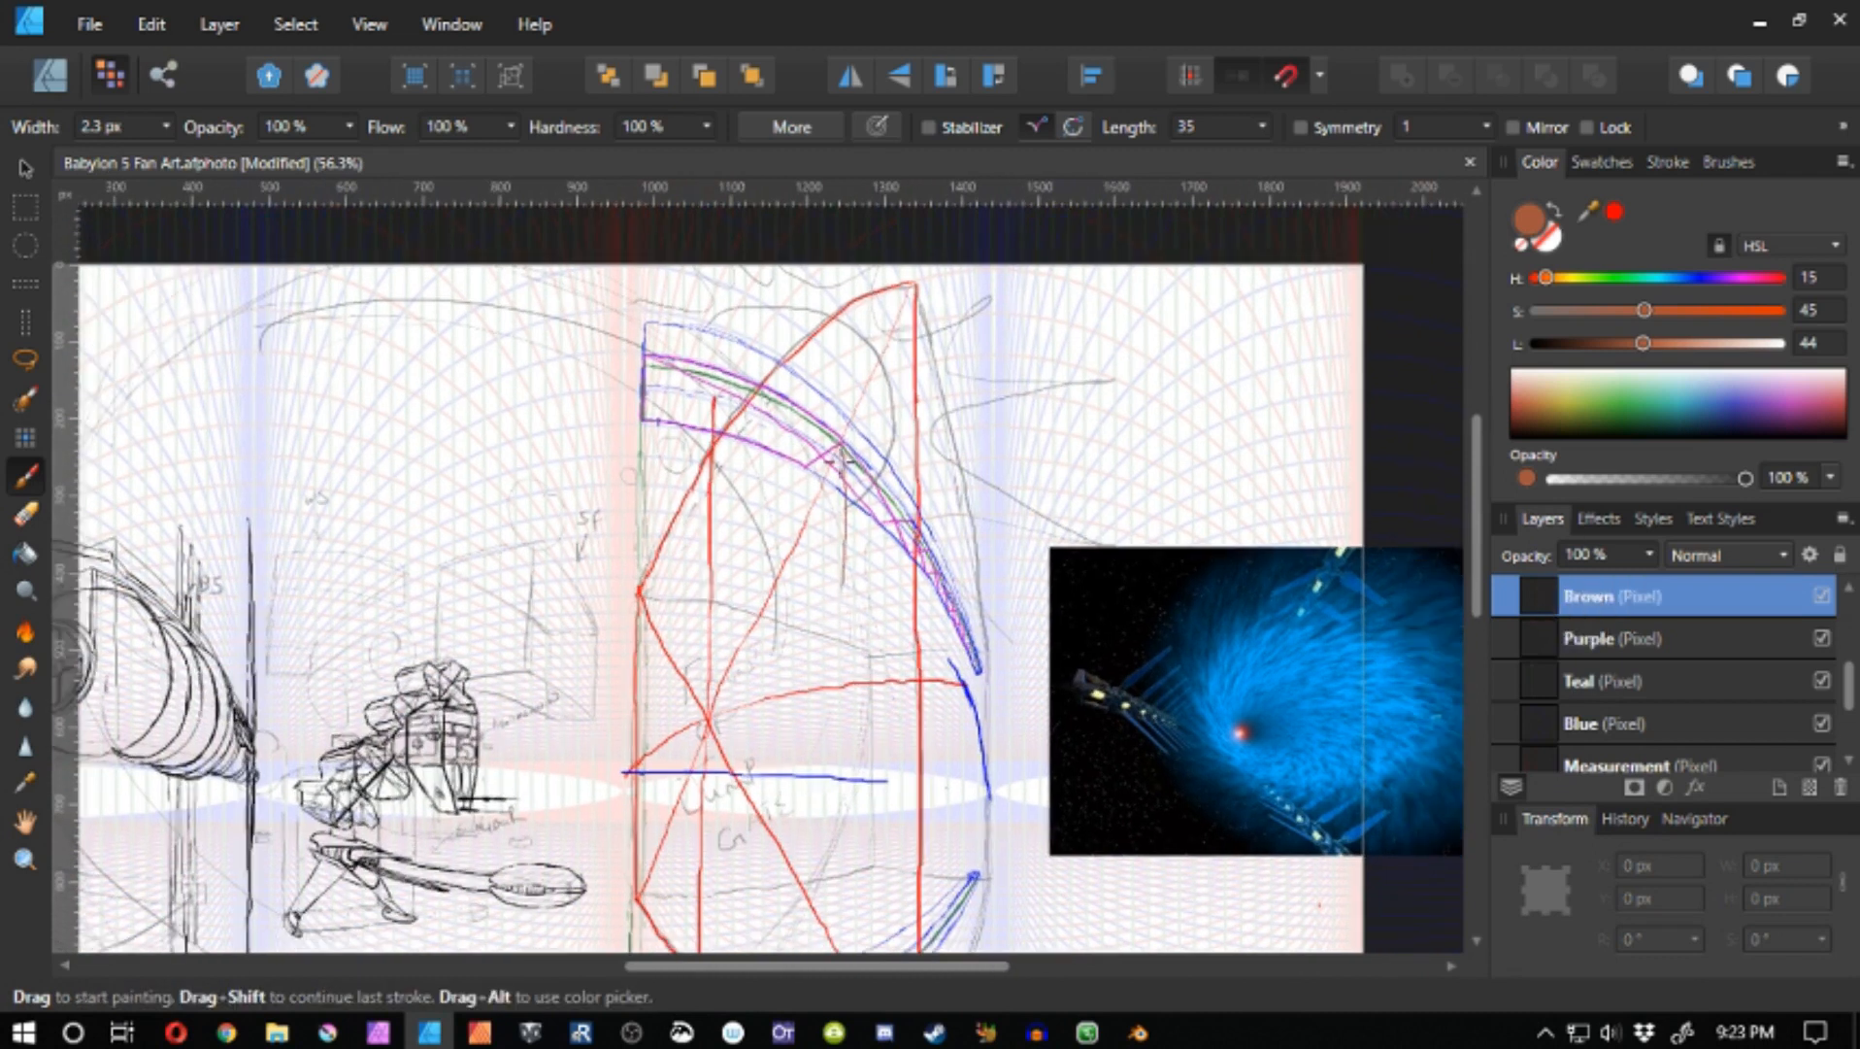
- Carry the upper arm's first division down with a brown guide and draw a matching magenta box across the lower arm on the Purple layer
drag(843, 535, 837, 375)
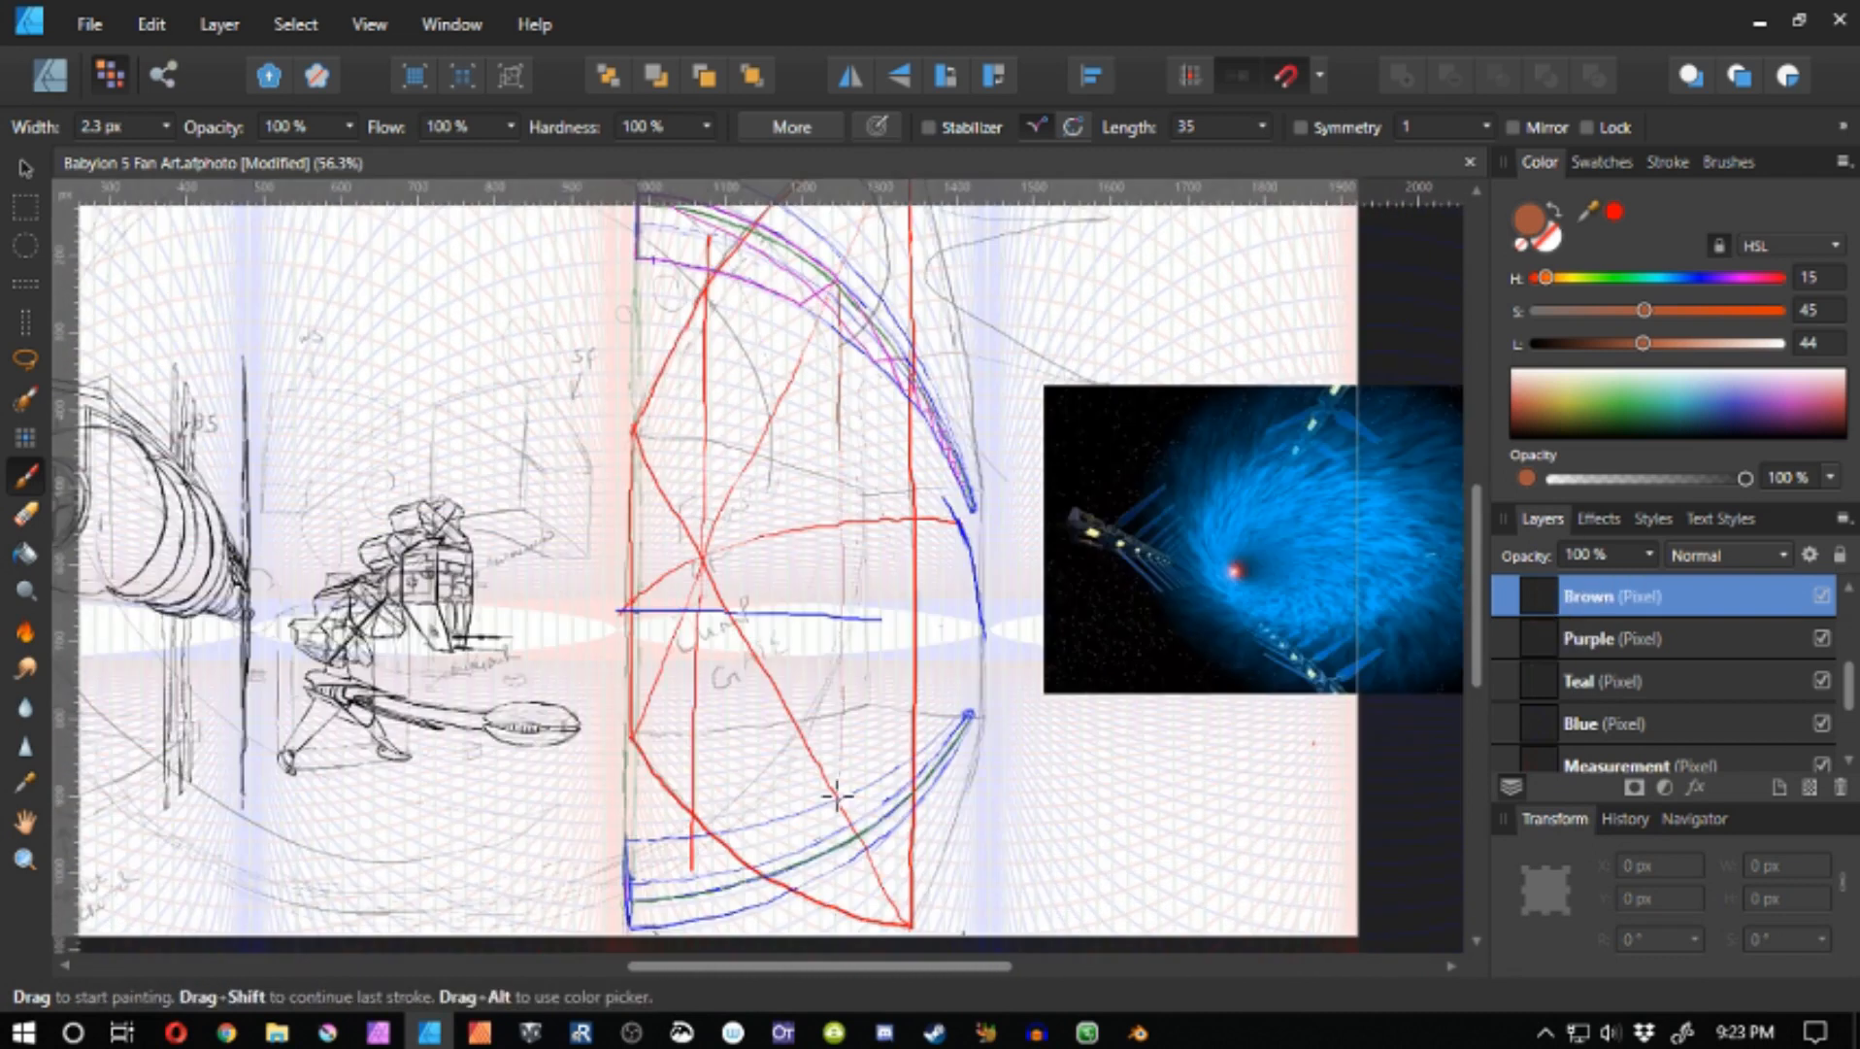
key(z)
mouse_move(809, 858)
mouse_down()
mouse_move(855, 821)
mouse_move(788, 796)
mouse_move(857, 823)
mouse_move(825, 810)
mouse_move(824, 844)
mouse_move(893, 865)
mouse_up()
click(1602, 633)
click(1590, 163)
click(1594, 281)
key(b)
mouse_move(918, 235)
mouse_down()
mouse_move(739, 619)
mouse_move(655, 496)
mouse_up()
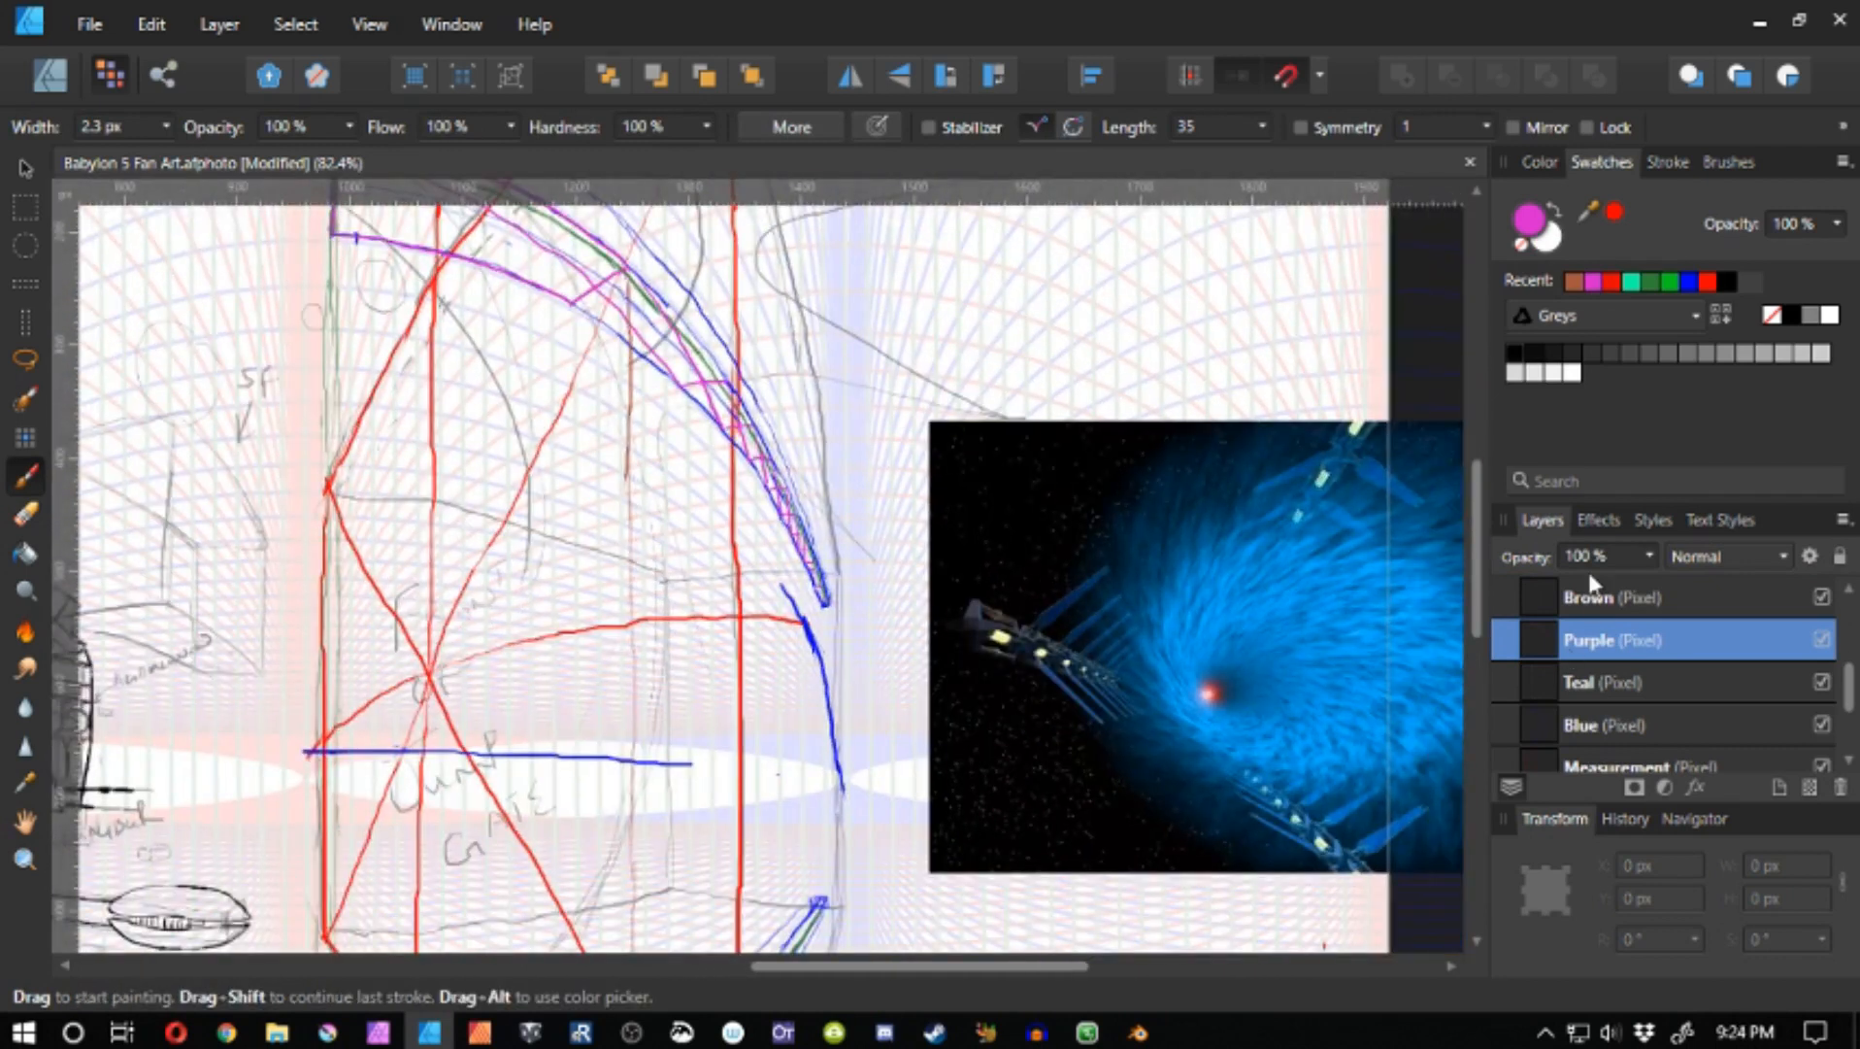
- Draw a brown vertical guide on the Brown layer from the upper arm's second division down towards the lower arm
click(1590, 590)
click(1574, 282)
mouse_move(710, 579)
mouse_down()
mouse_move(715, 415)
mouse_move(728, 595)
mouse_move(739, 450)
mouse_up()
drag(743, 429, 743, 644)
- Draw the second, smaller magenta box on the Purple layer where the second guide meets the lower arm
click(1592, 640)
click(1593, 281)
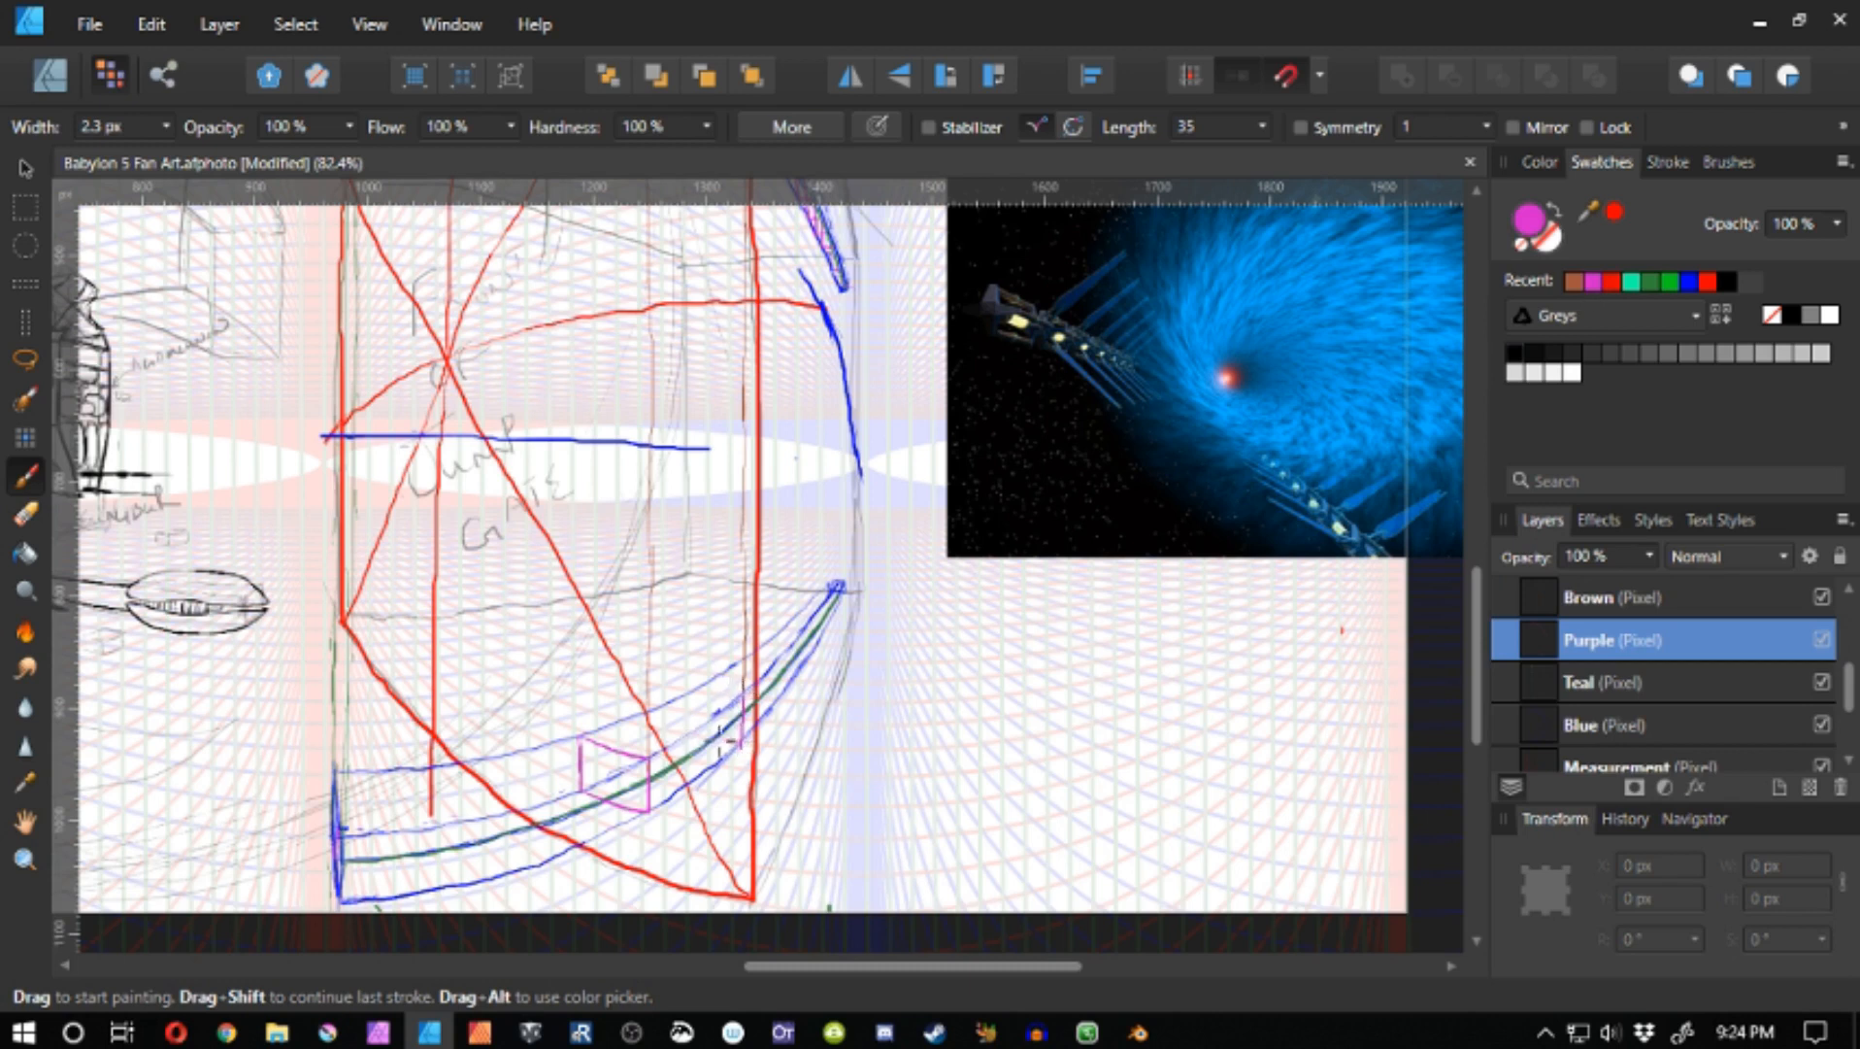
mouse_move(739, 745)
mouse_down()
mouse_move(688, 734)
mouse_move(683, 693)
mouse_move(693, 733)
mouse_up()
drag(726, 699, 697, 828)
- Draw another brown vertical guide on the Brown layer from the upper arm's third division down to the lower arm
click(1598, 594)
click(1572, 284)
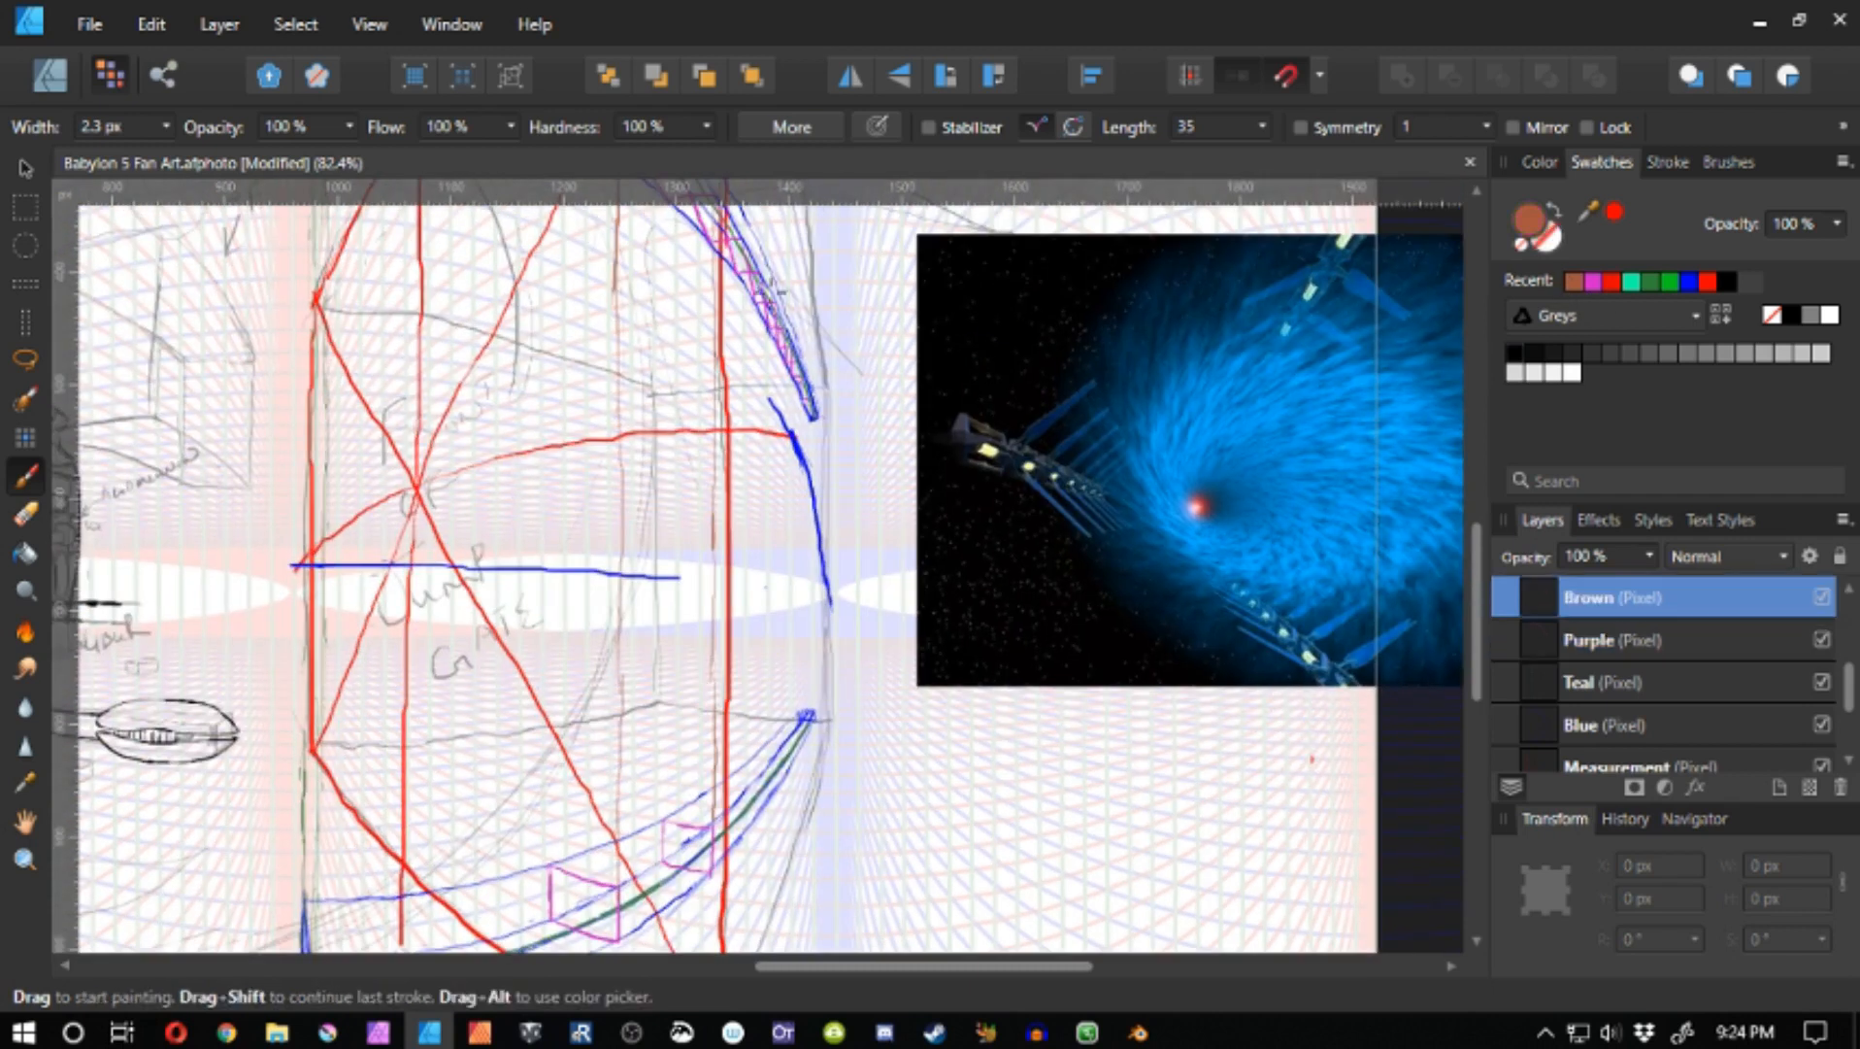
drag(681, 311, 522, 518)
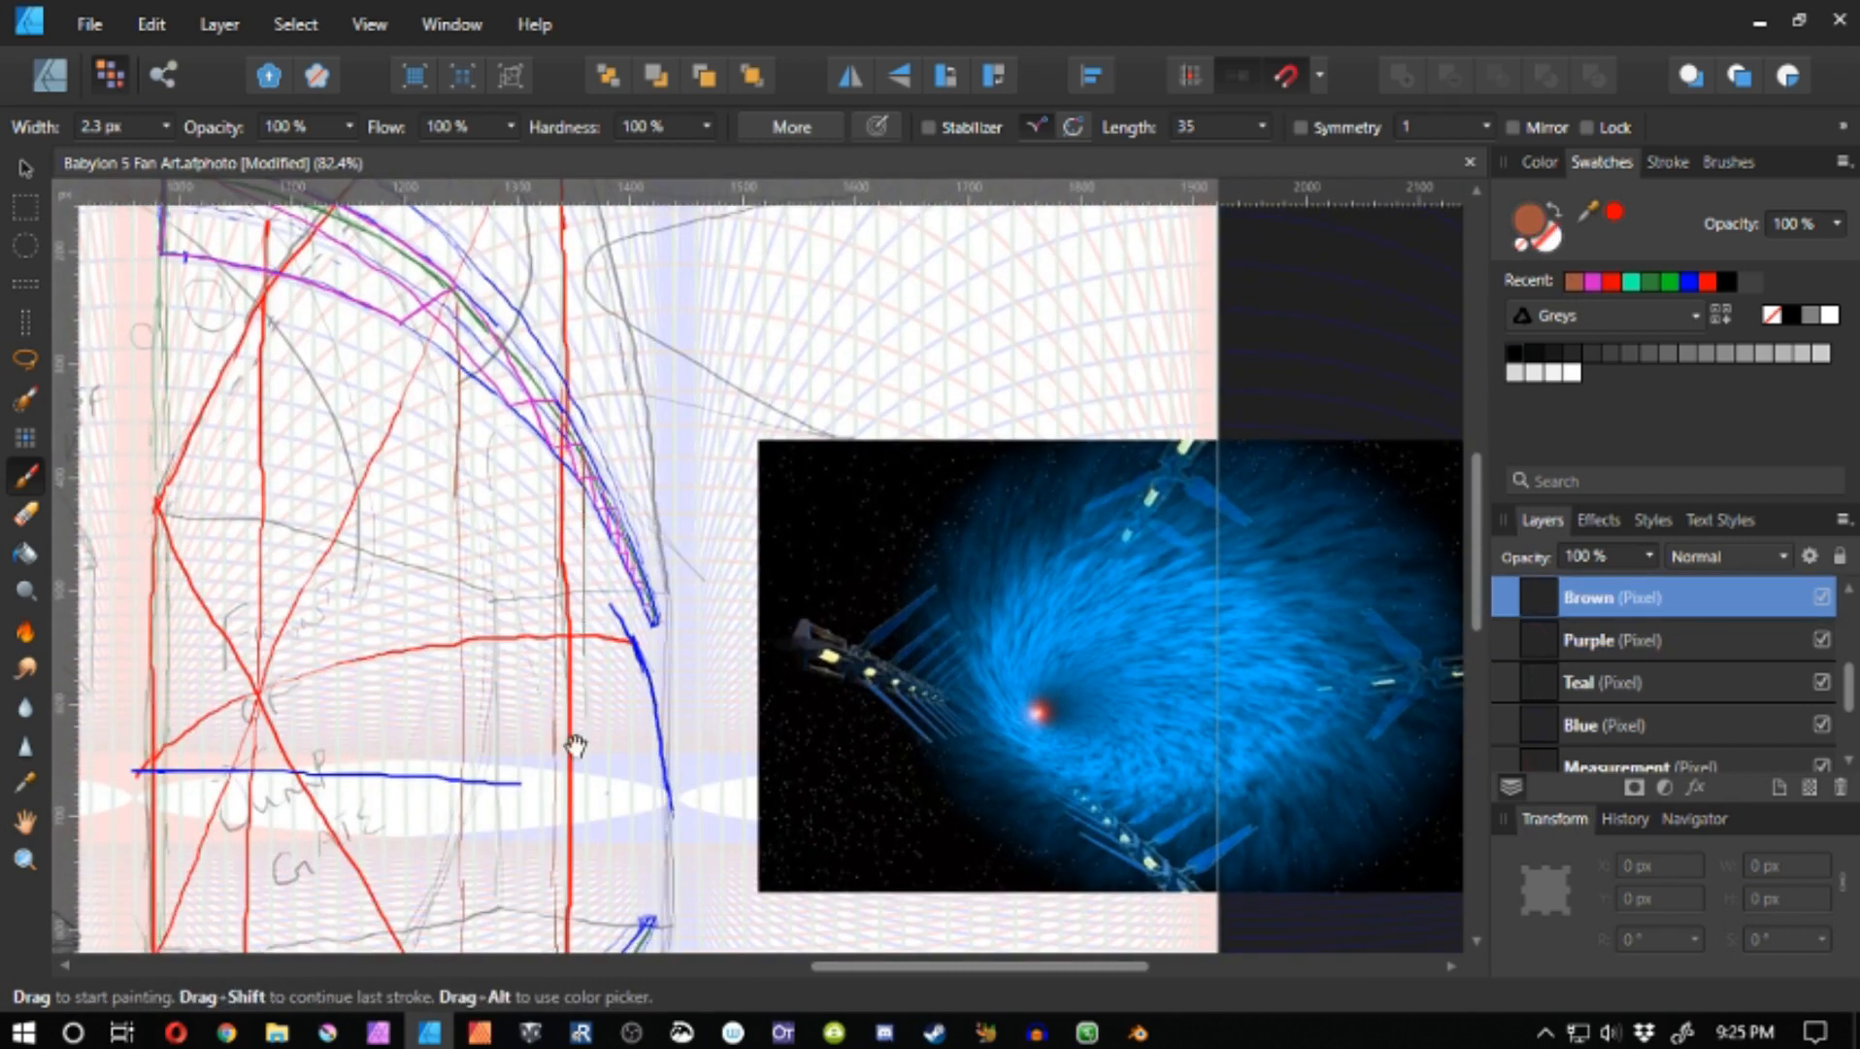
drag(575, 807, 622, 439)
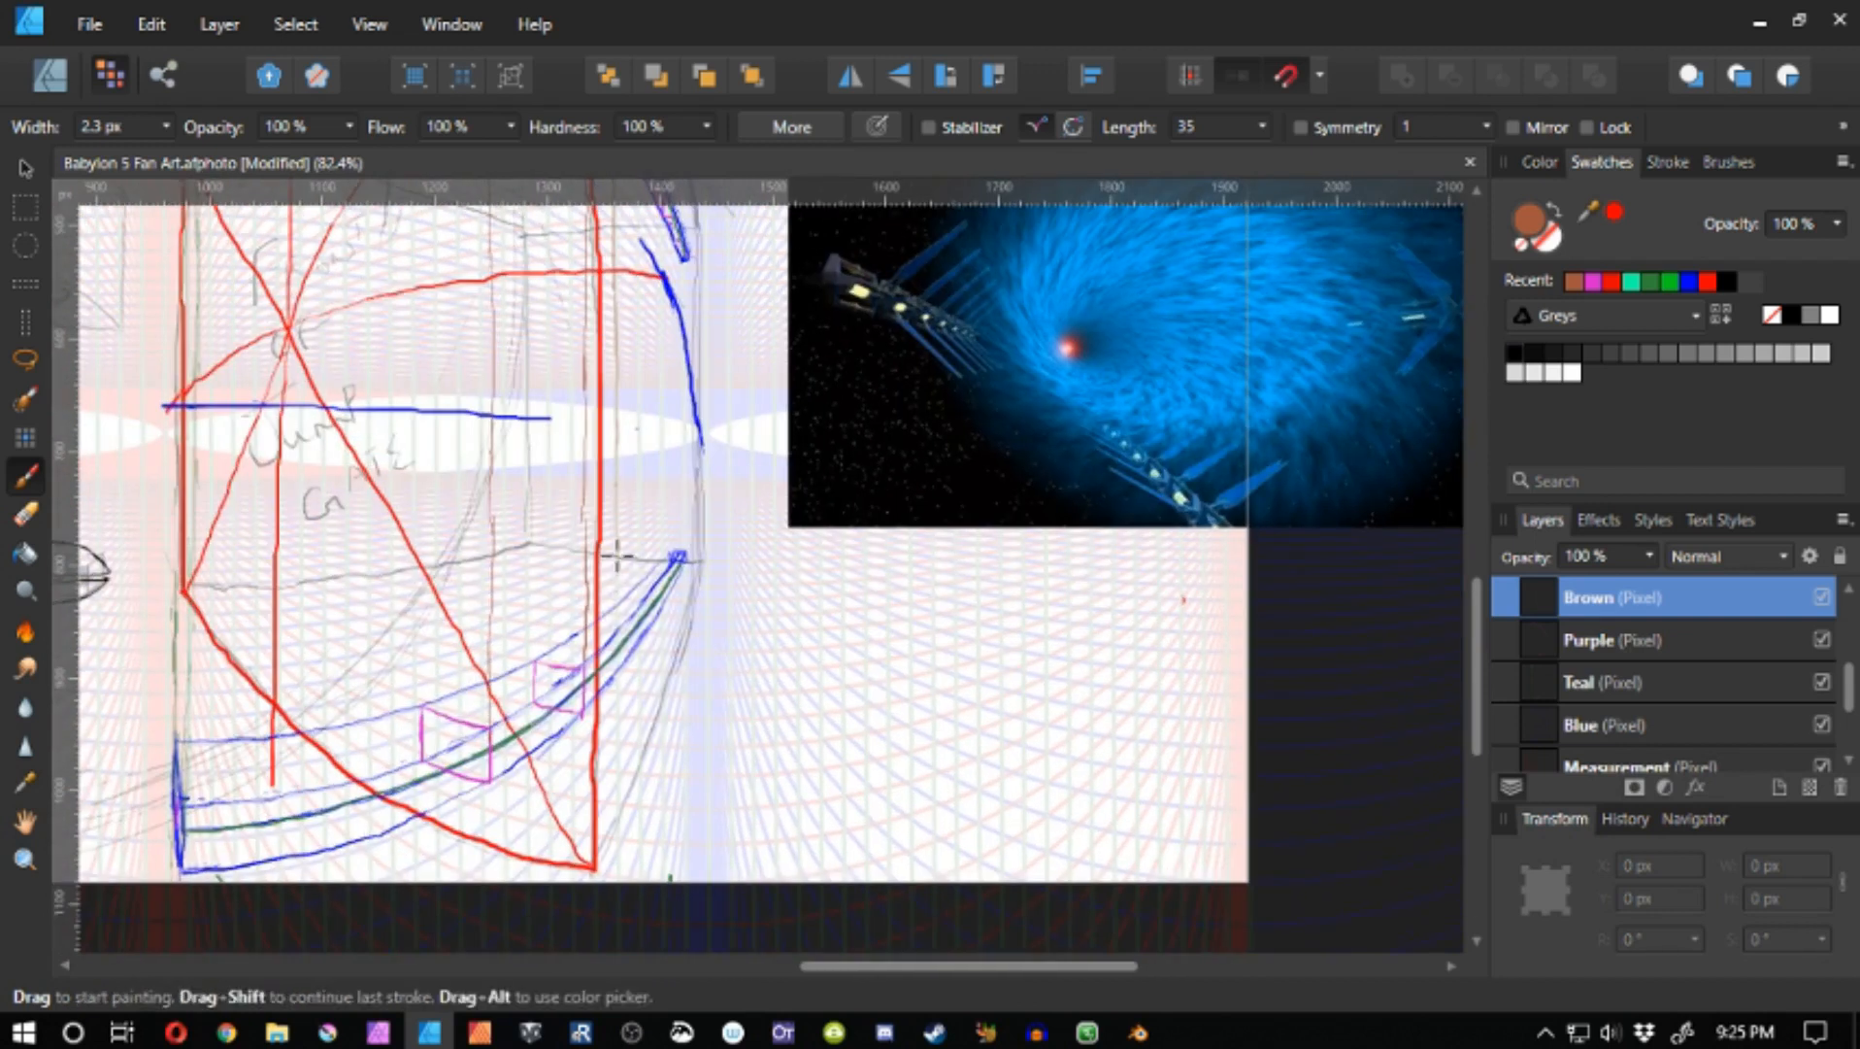
- Draw the third magenta box on the Purple layer where the third guide meets the lower arm, redoing its edges until they fit
click(1612, 640)
scroll(583, 626, up, 3)
click(1593, 282)
drag(638, 691, 638, 637)
drag(638, 636, 587, 633)
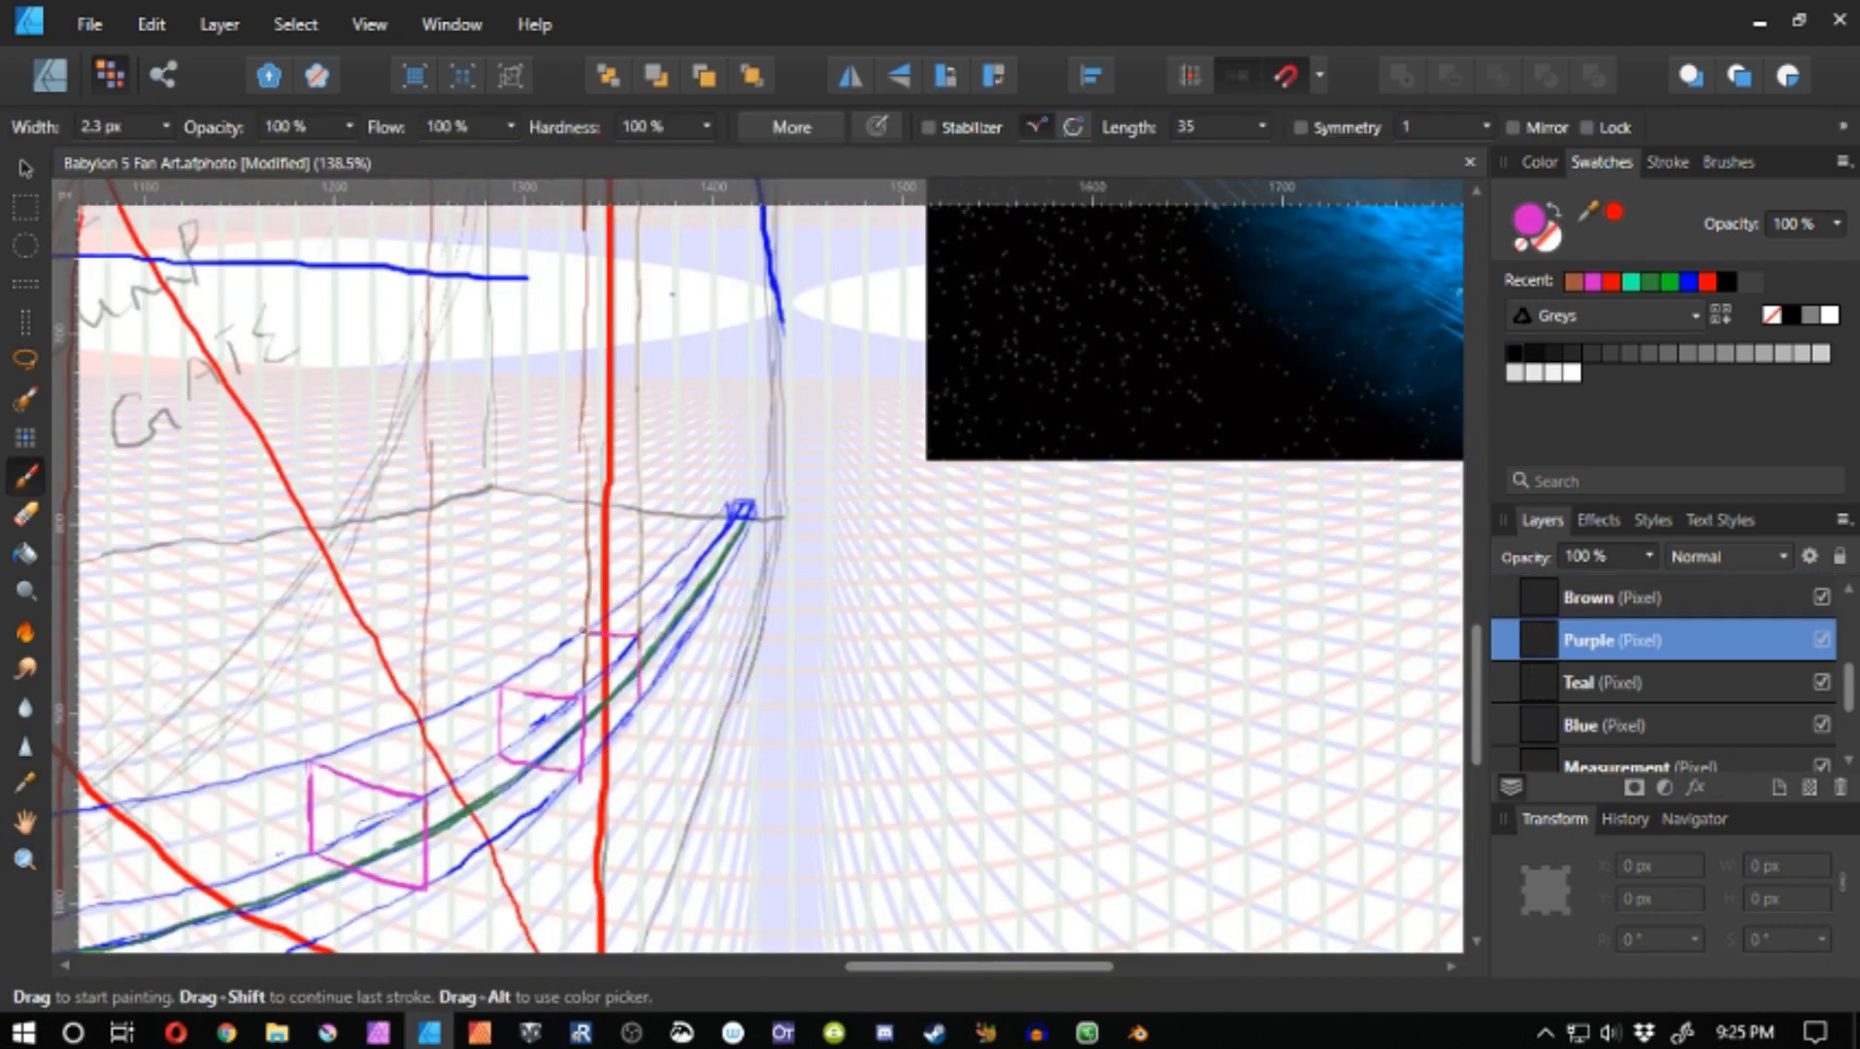
mouse_move(638, 690)
mouse_down()
mouse_move(587, 684)
mouse_move(615, 633)
mouse_move(586, 630)
mouse_up()
key(ctrl+z)
key(ctrl+z)
key(ctrl+z)
drag(639, 636, 642, 691)
drag(642, 690, 590, 682)
drag(587, 631, 586, 683)
- Hide the Brown guide layer and make the Purple layer active again
mouse_move(681, 502)
mouse_down()
mouse_move(648, 609)
mouse_move(817, 422)
mouse_up()
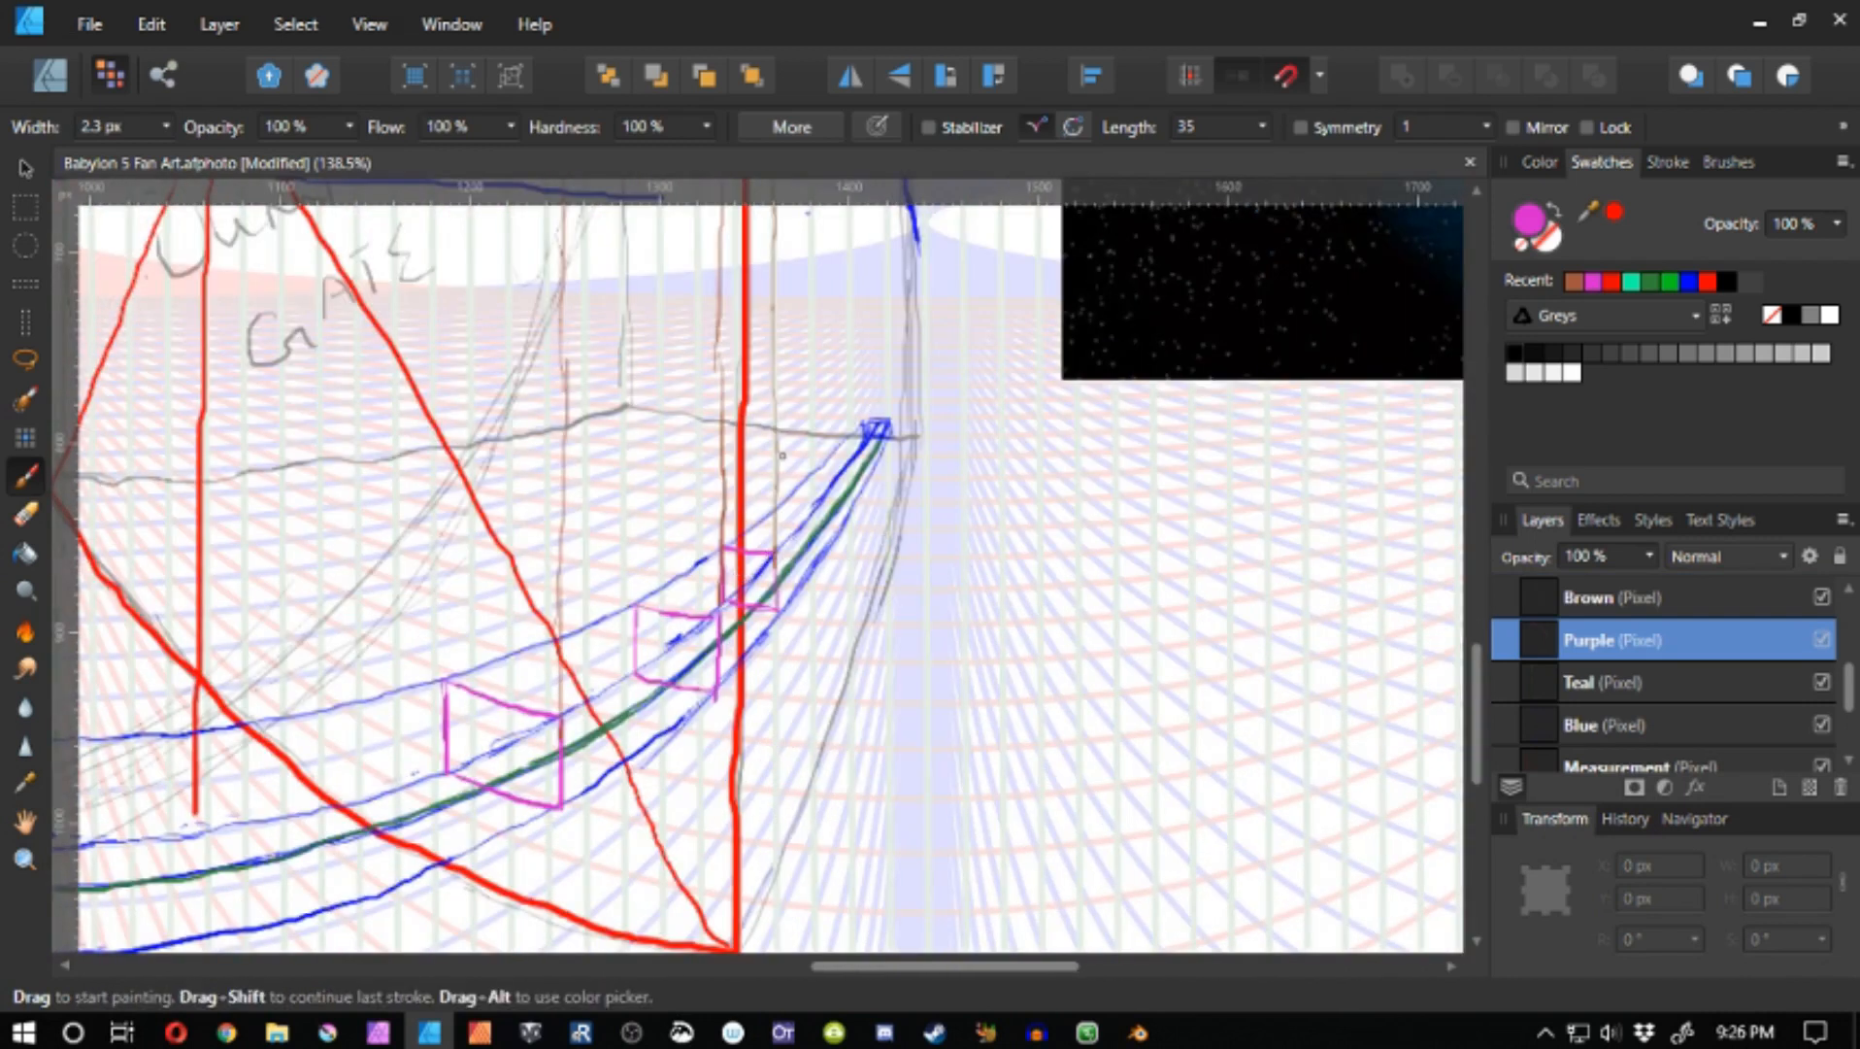
click(1623, 600)
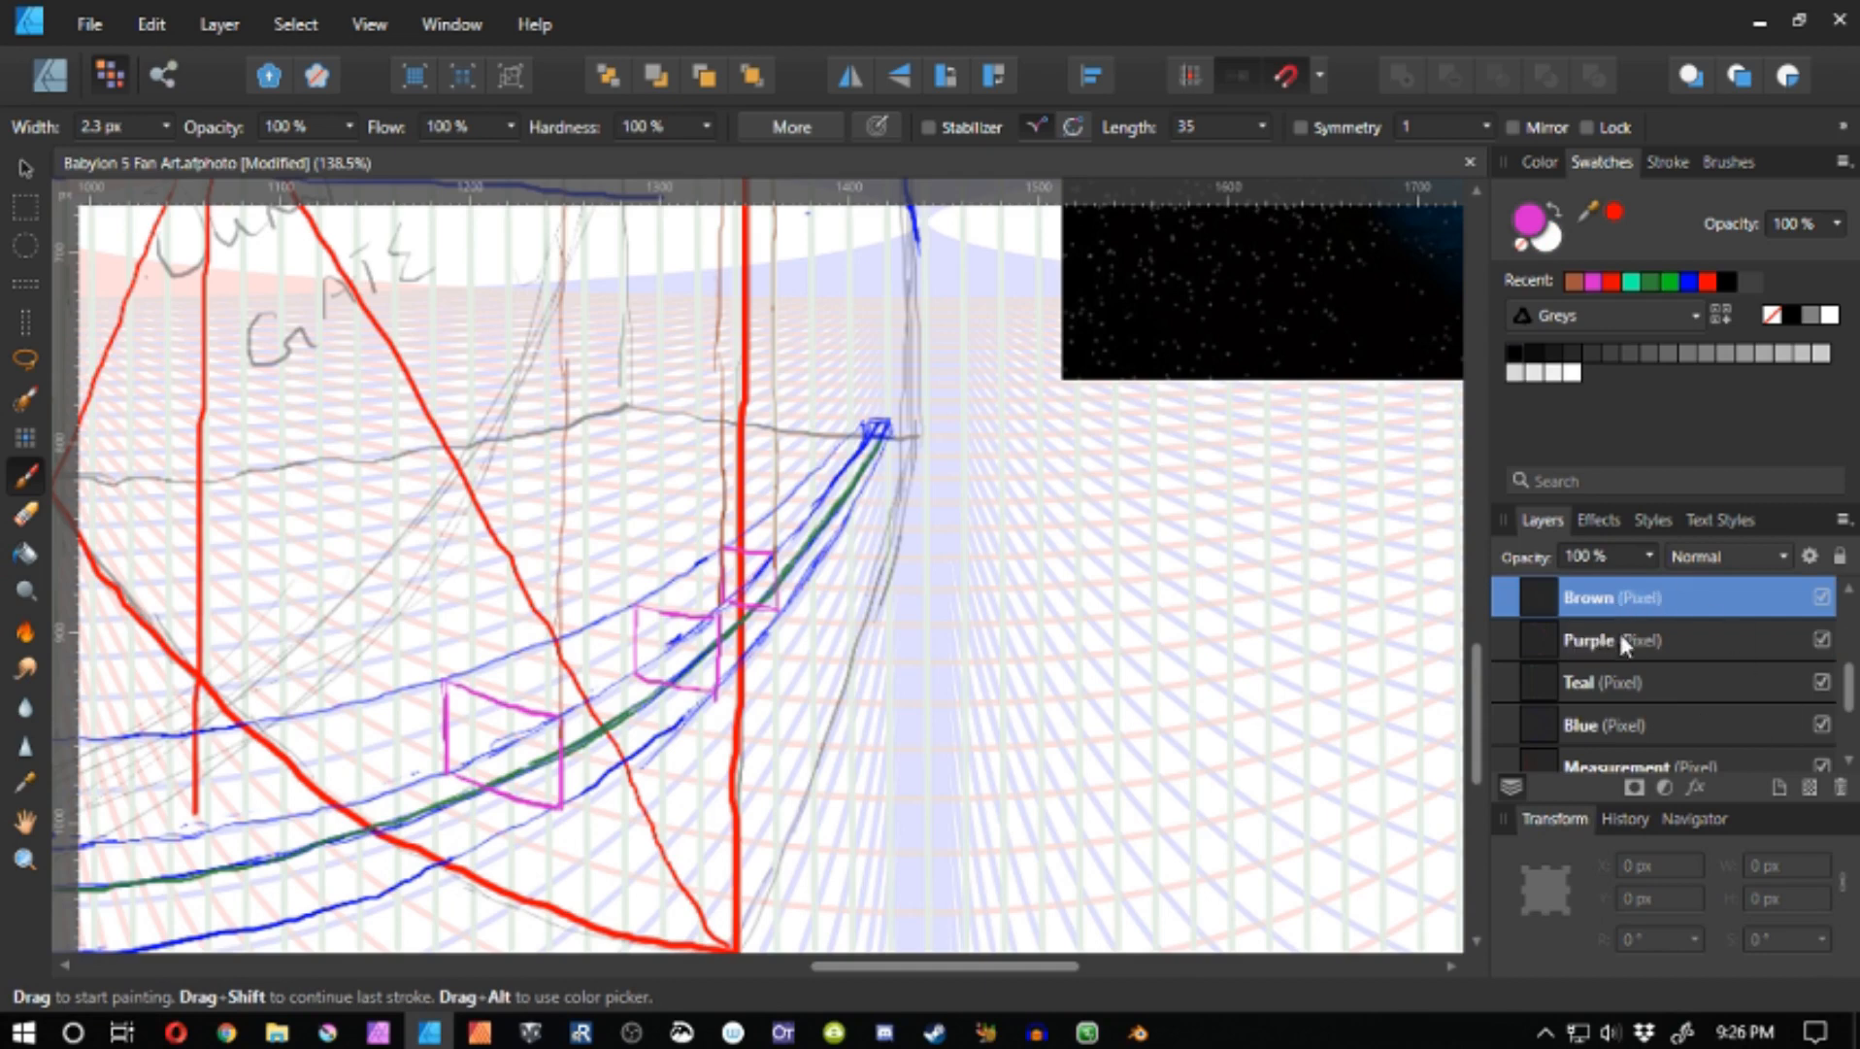
click(1822, 597)
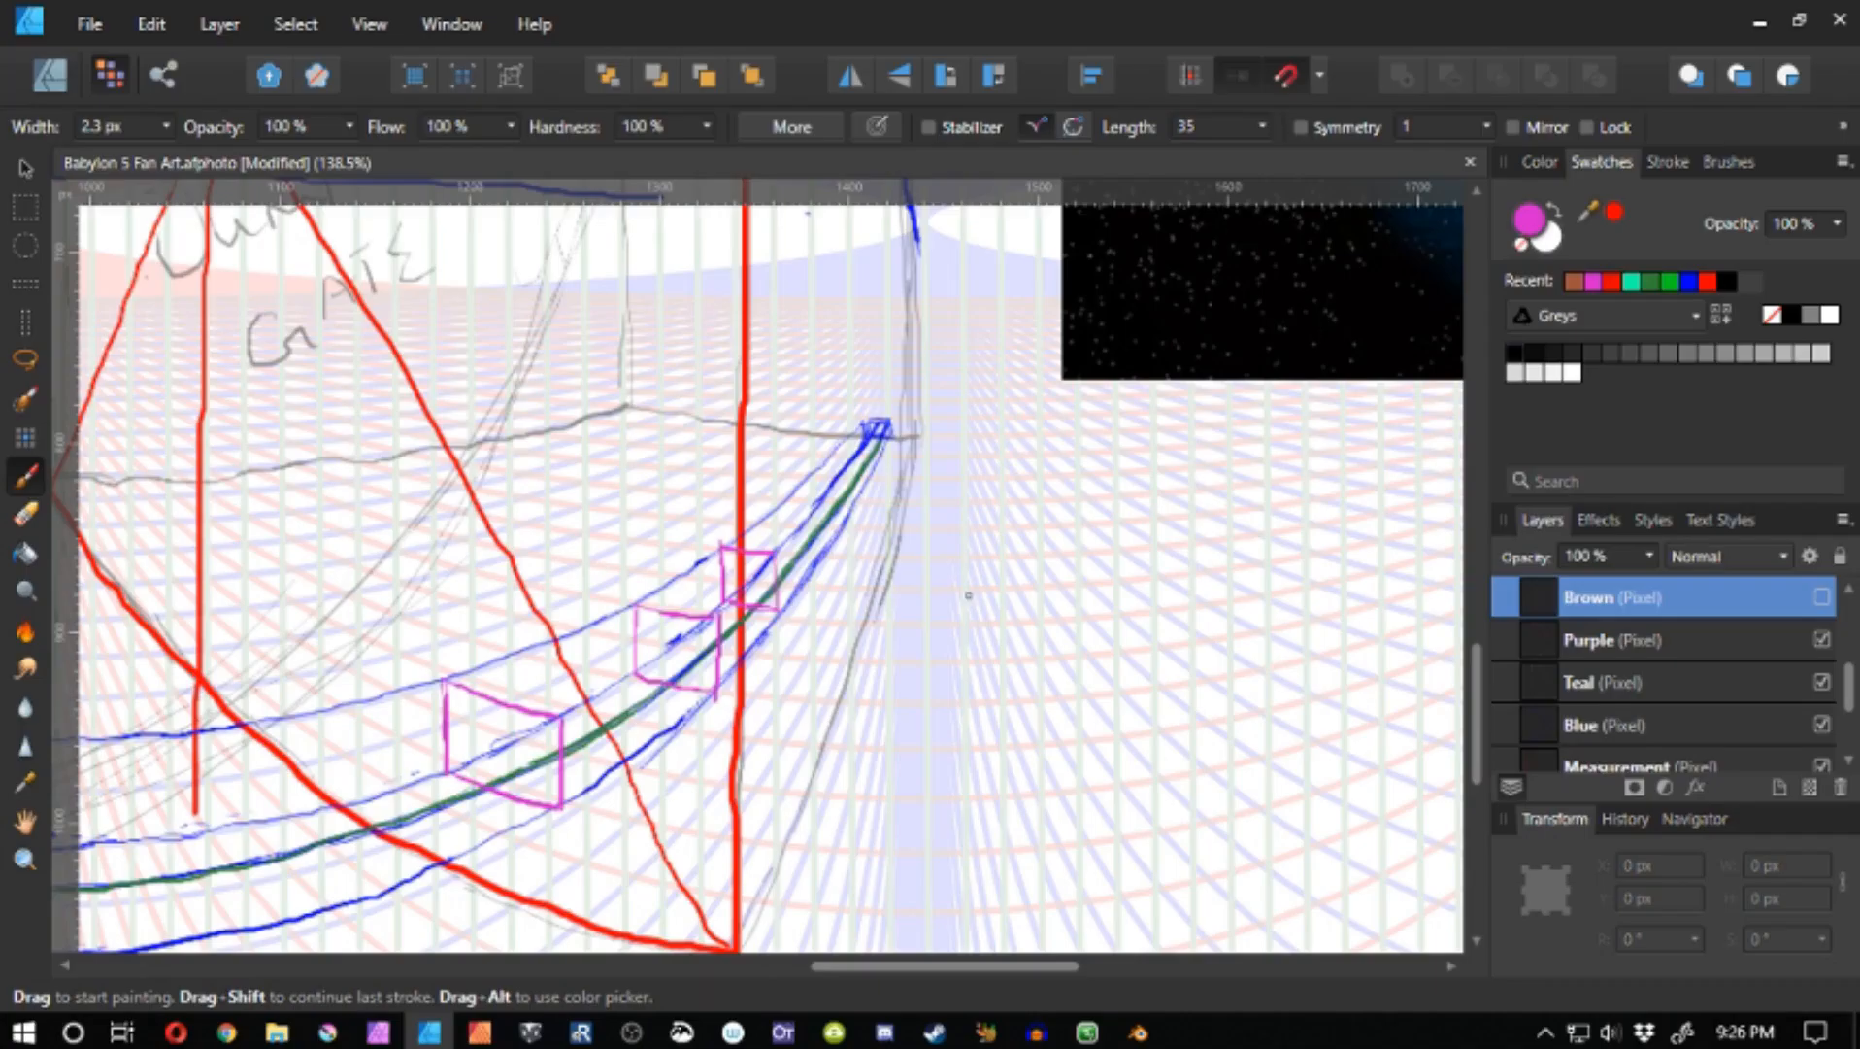
click(1577, 638)
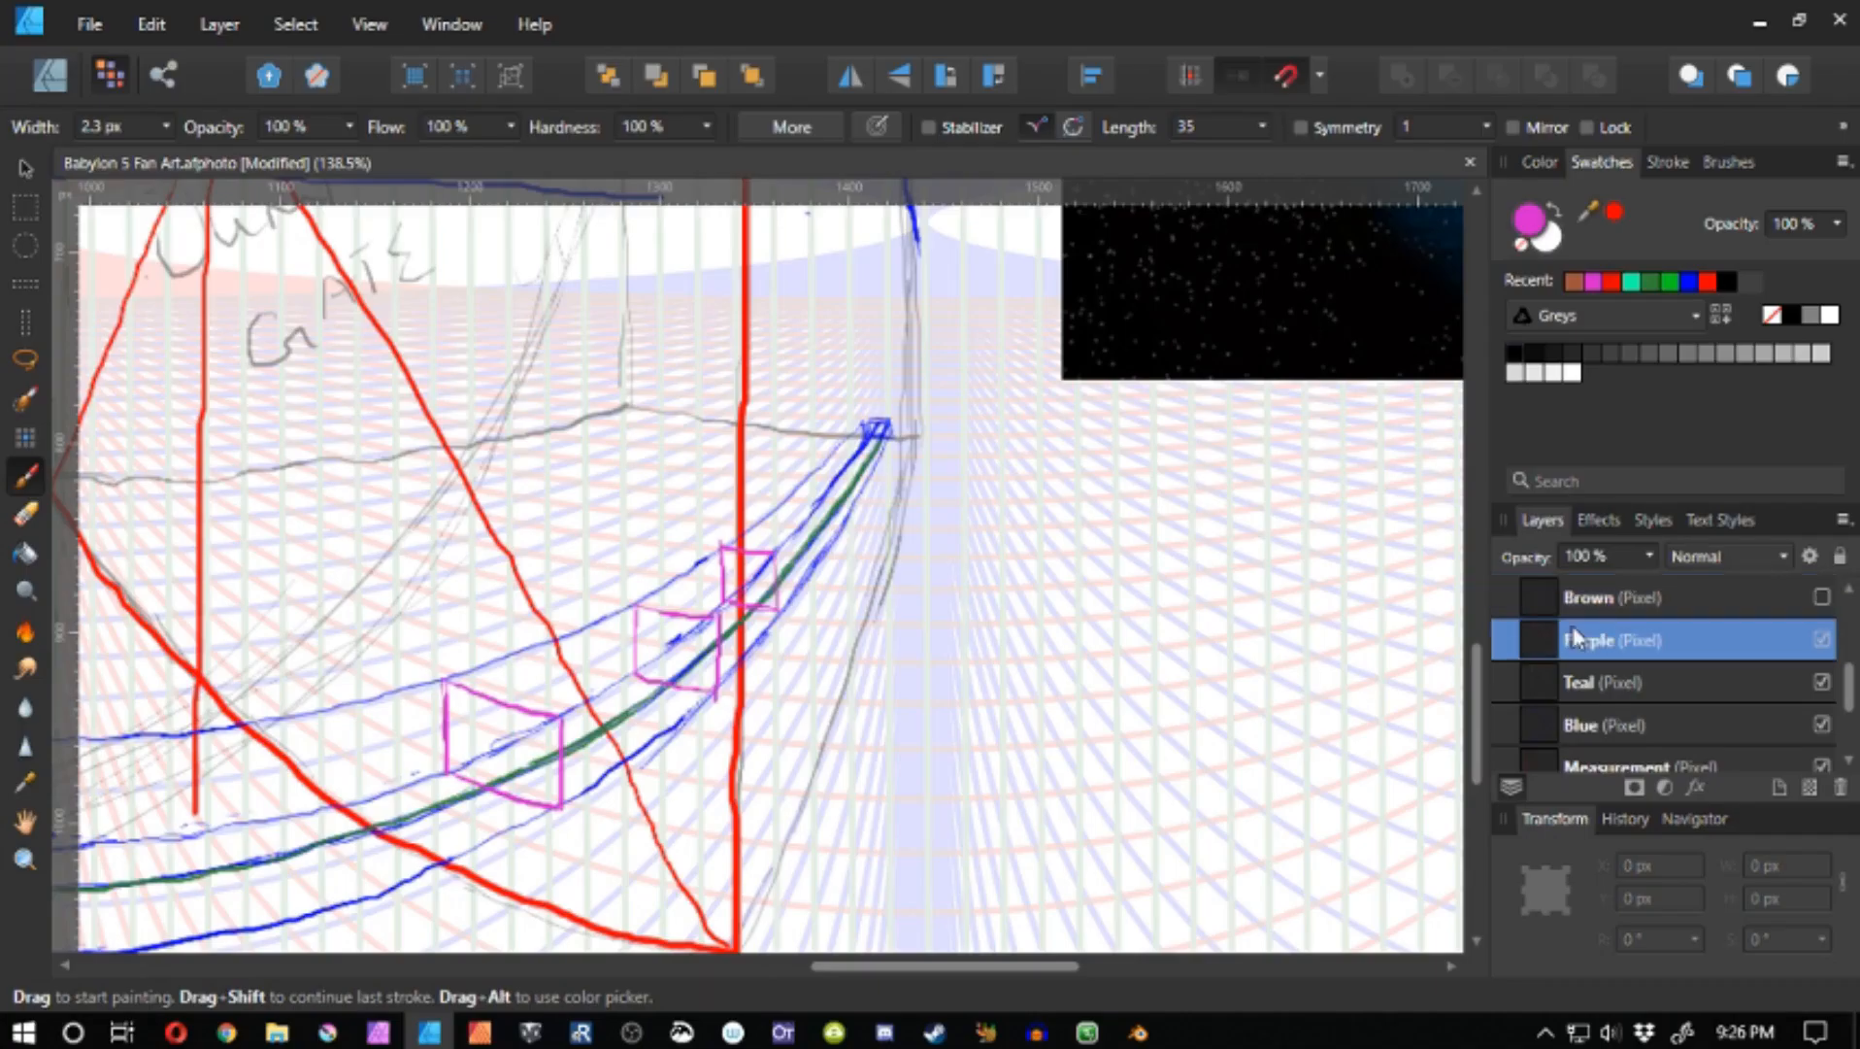
- Draw connecting lines and a fourth, smaller magenta box beyond the third one along the lower arm, retrying misplaced strokes
drag(775, 554, 713, 617)
key(ctrl+z)
drag(779, 609, 713, 690)
key(ctrl+z)
mouse_move(725, 605)
mouse_down()
mouse_move(638, 674)
mouse_move(815, 562)
mouse_up()
key(ctrl+z)
mouse_move(814, 560)
mouse_down()
mouse_move(776, 555)
mouse_move(772, 573)
mouse_move(823, 534)
mouse_up()
key(ctrl+z)
mouse_move(732, 601)
mouse_down()
mouse_move(827, 534)
mouse_move(807, 532)
mouse_up()
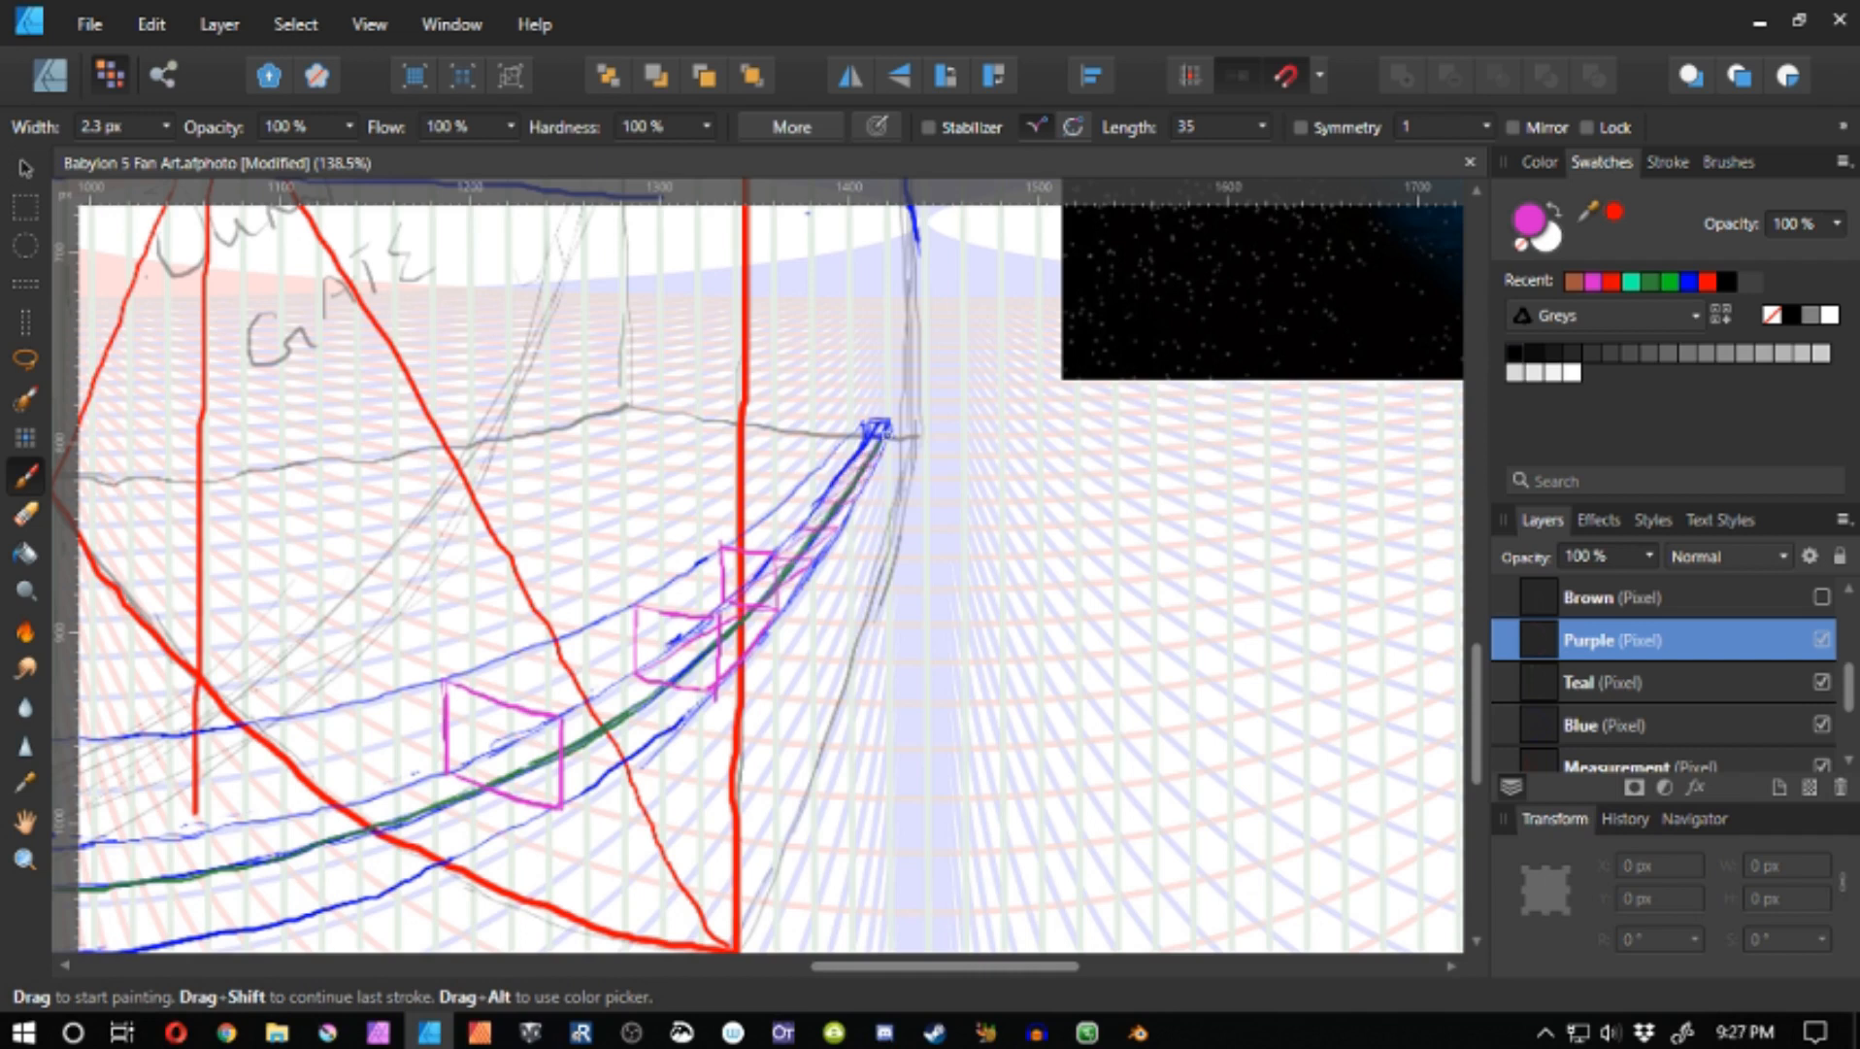
- Continue the series of shrinking magenta boxes along the lower arm up to its tip
scroll(877, 428, up, 2)
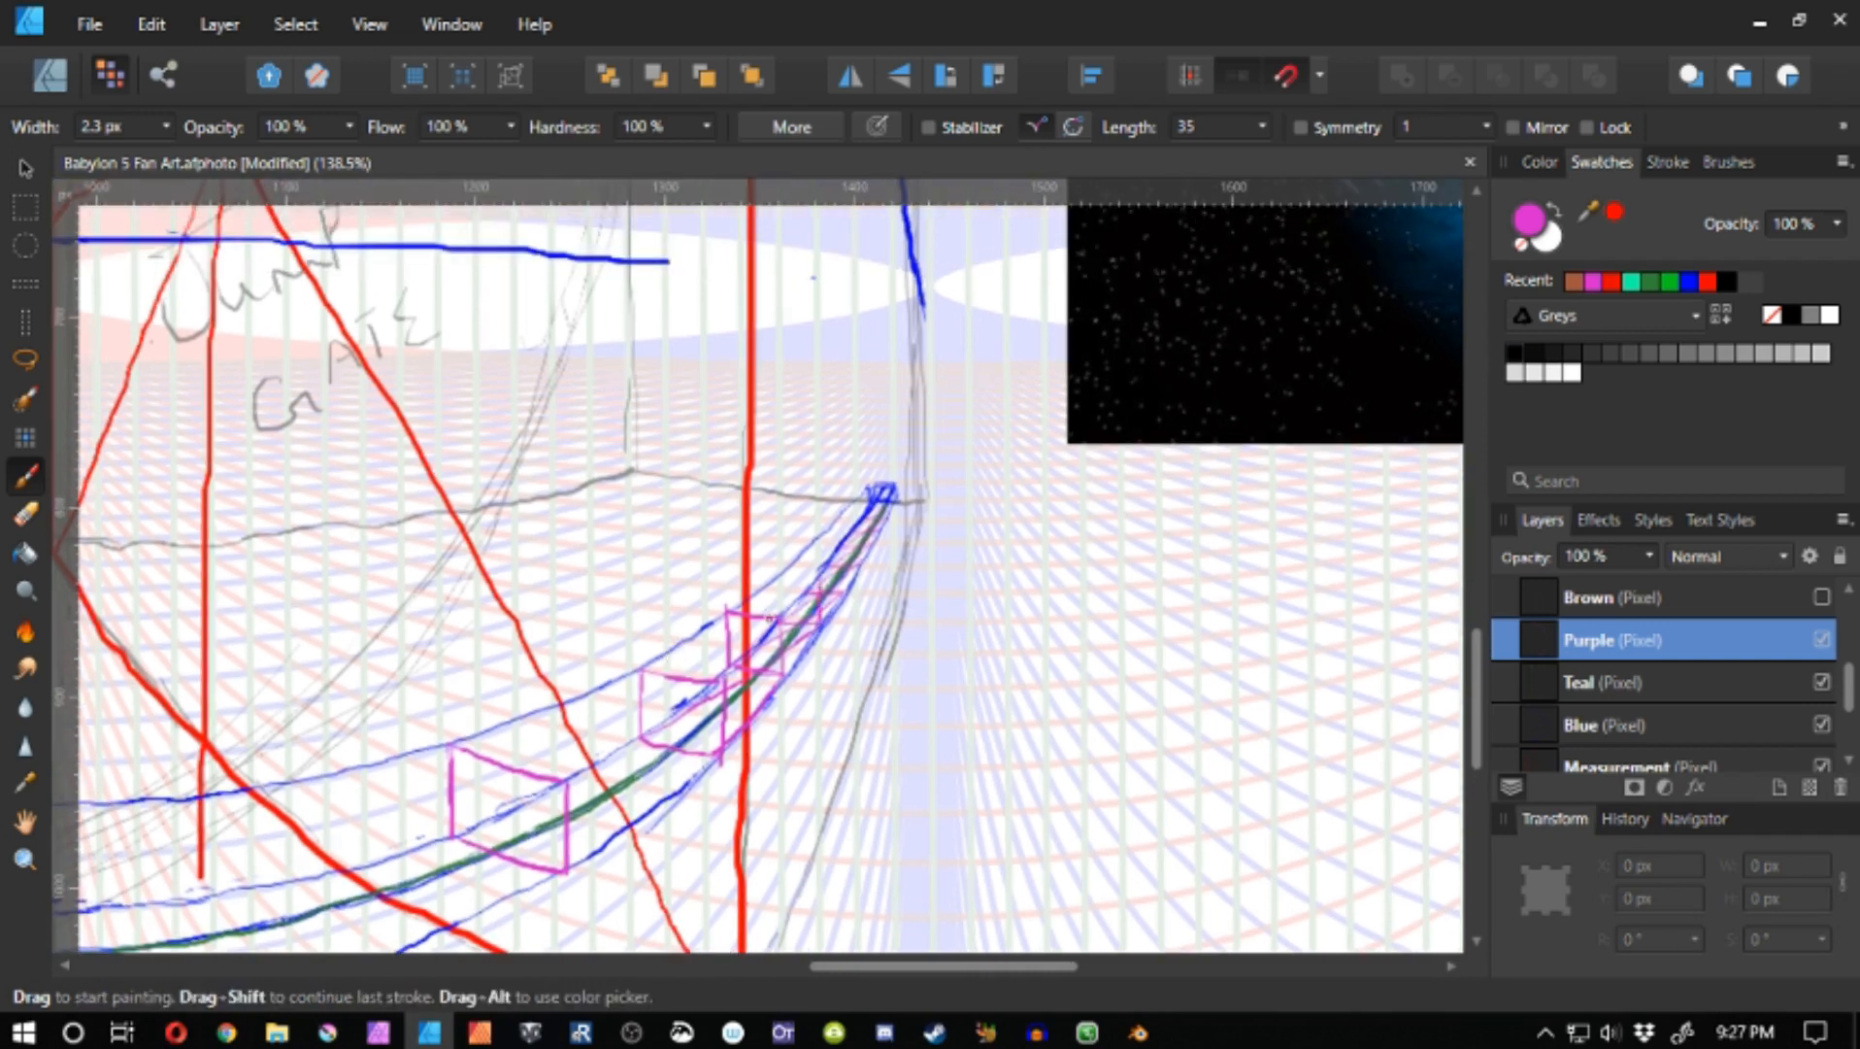
mouse_move(768, 617)
mouse_down()
mouse_move(824, 582)
mouse_move(806, 551)
mouse_move(867, 518)
mouse_up()
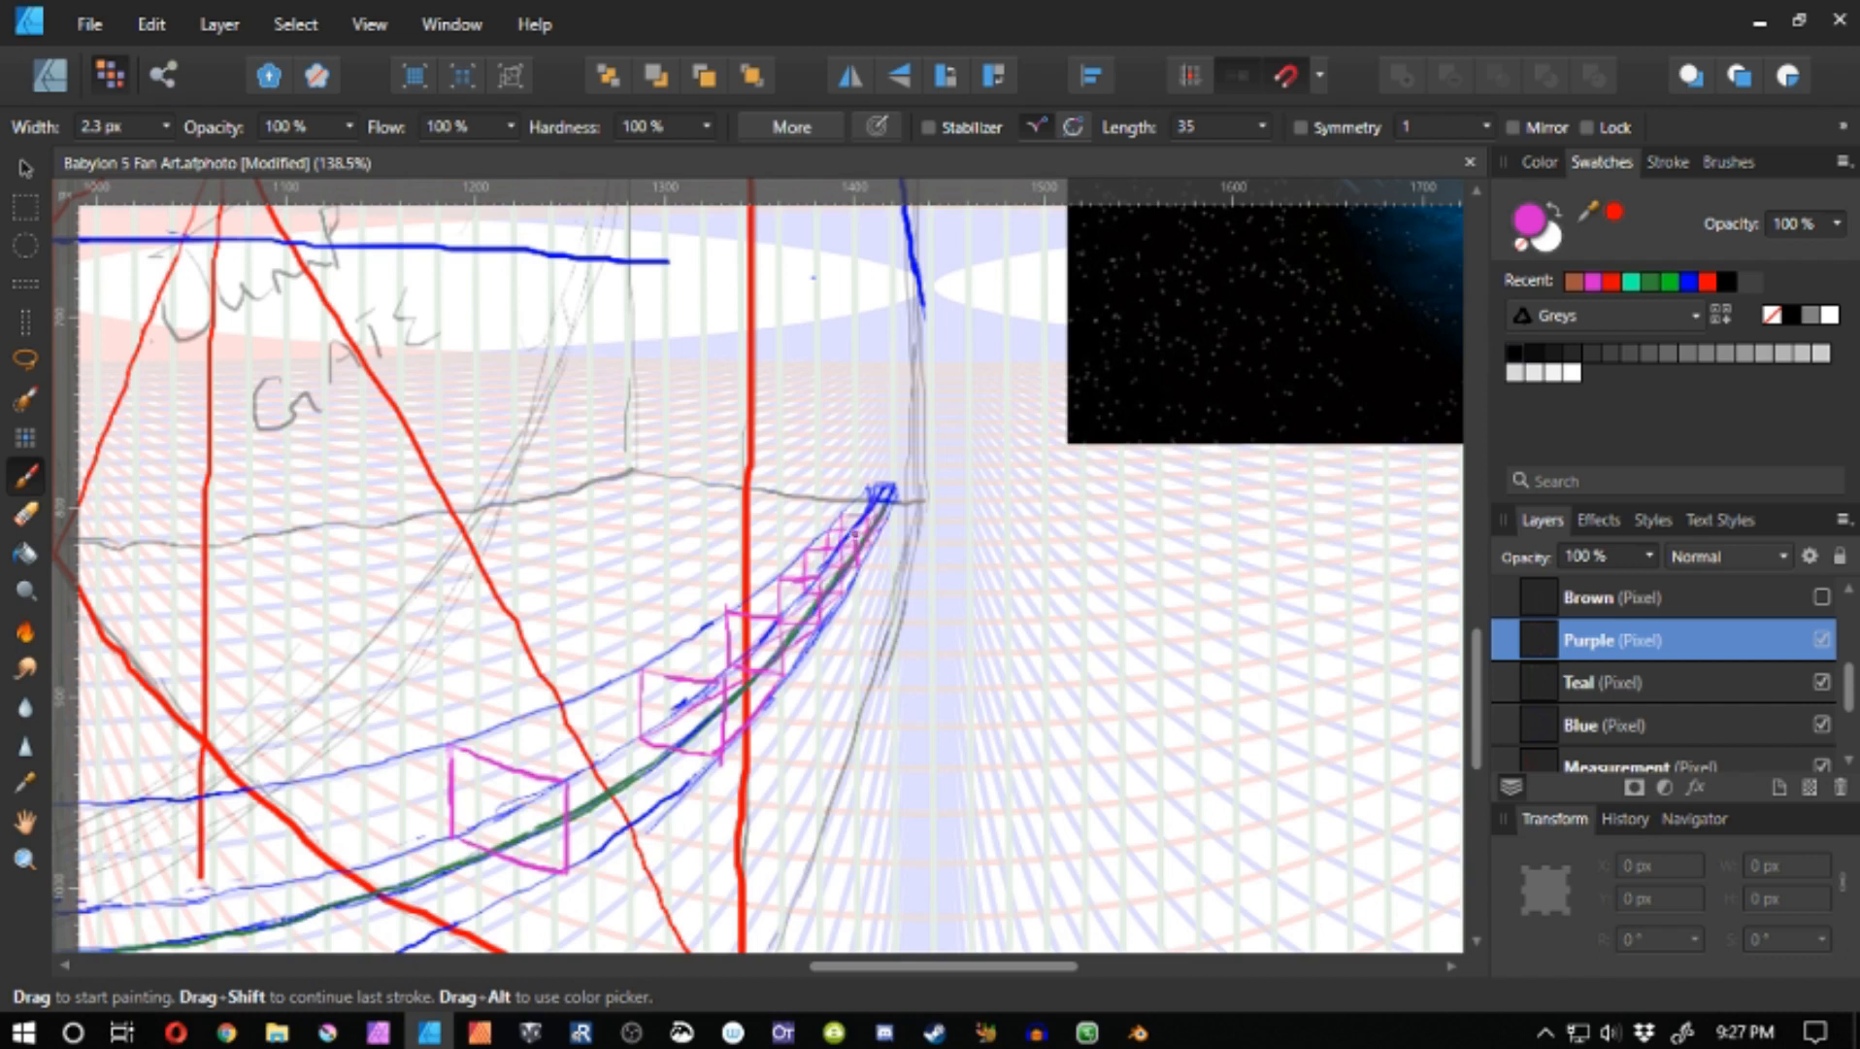
mouse_move(858, 503)
mouse_down()
mouse_move(857, 523)
mouse_move(871, 512)
mouse_up()
- Examine the segmented upper and lower arms against each other and the jump gate reference image
drag(677, 510, 878, 527)
drag(878, 528, 675, 463)
drag(675, 463, 742, 709)
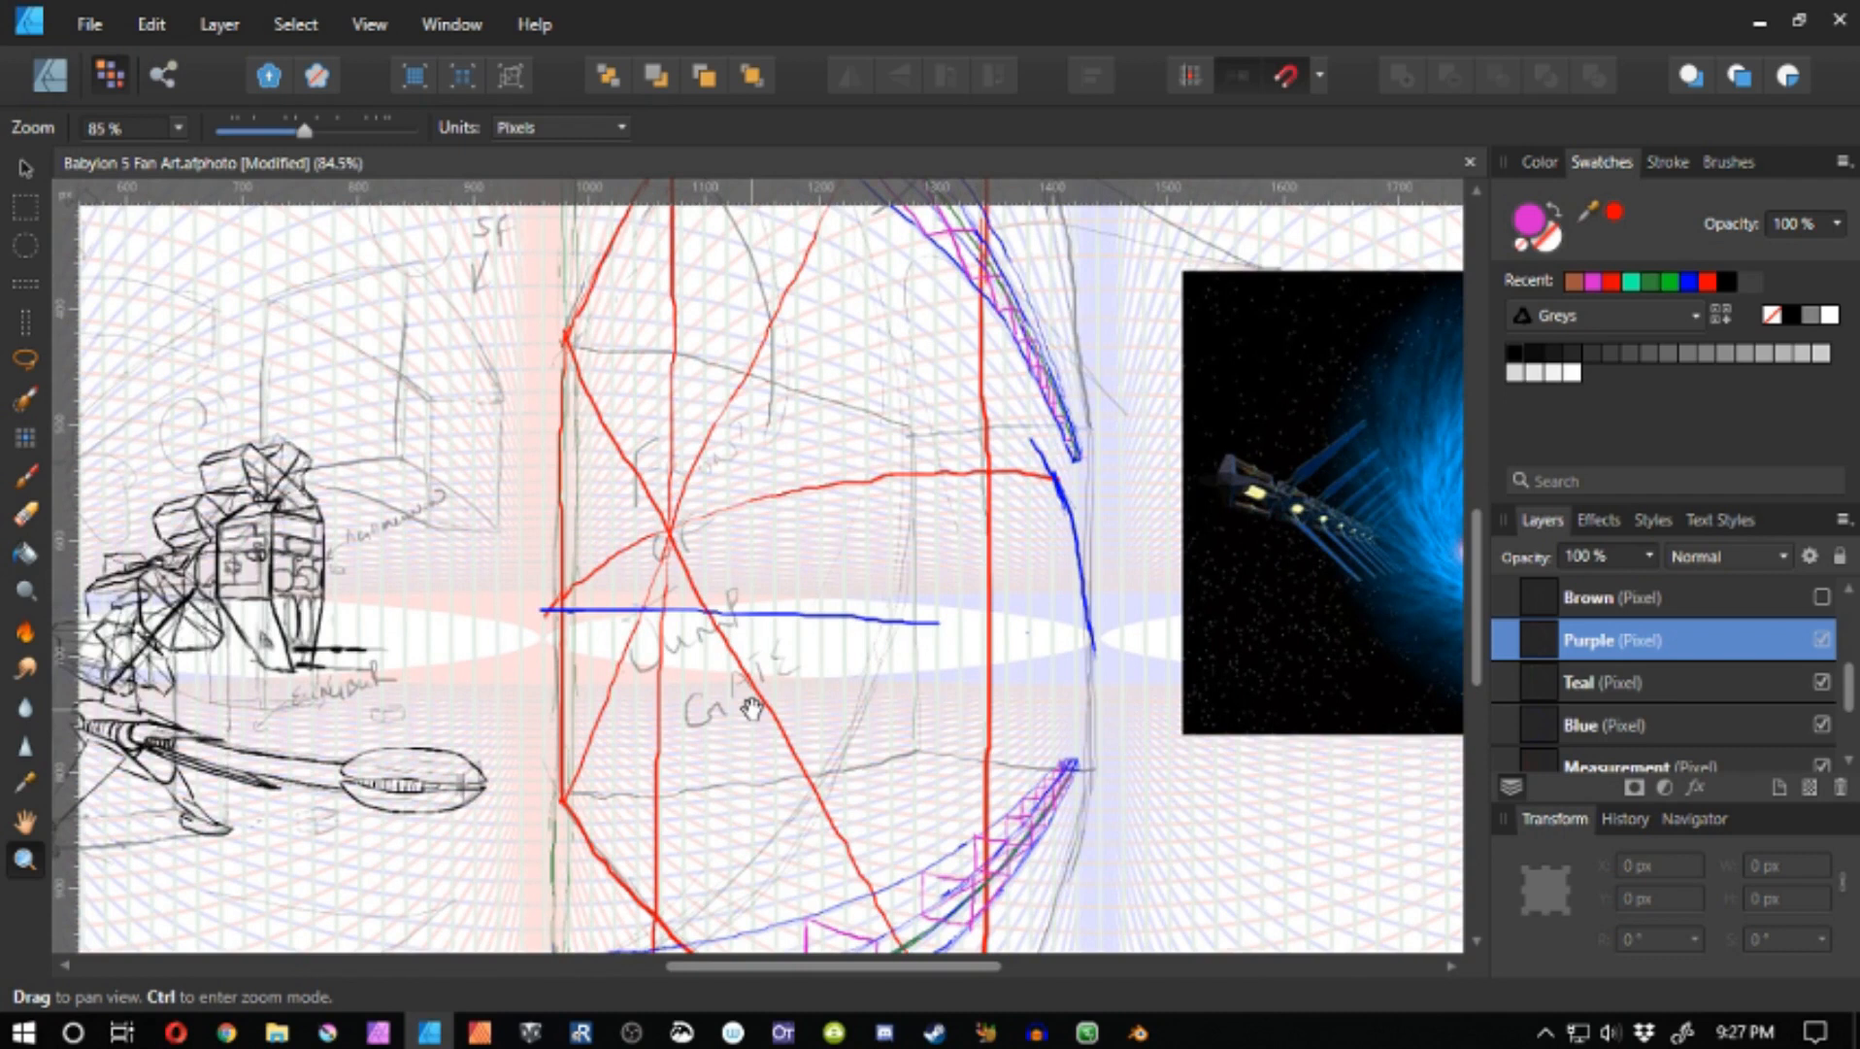
drag(638, 457, 744, 586)
drag(867, 577, 832, 739)
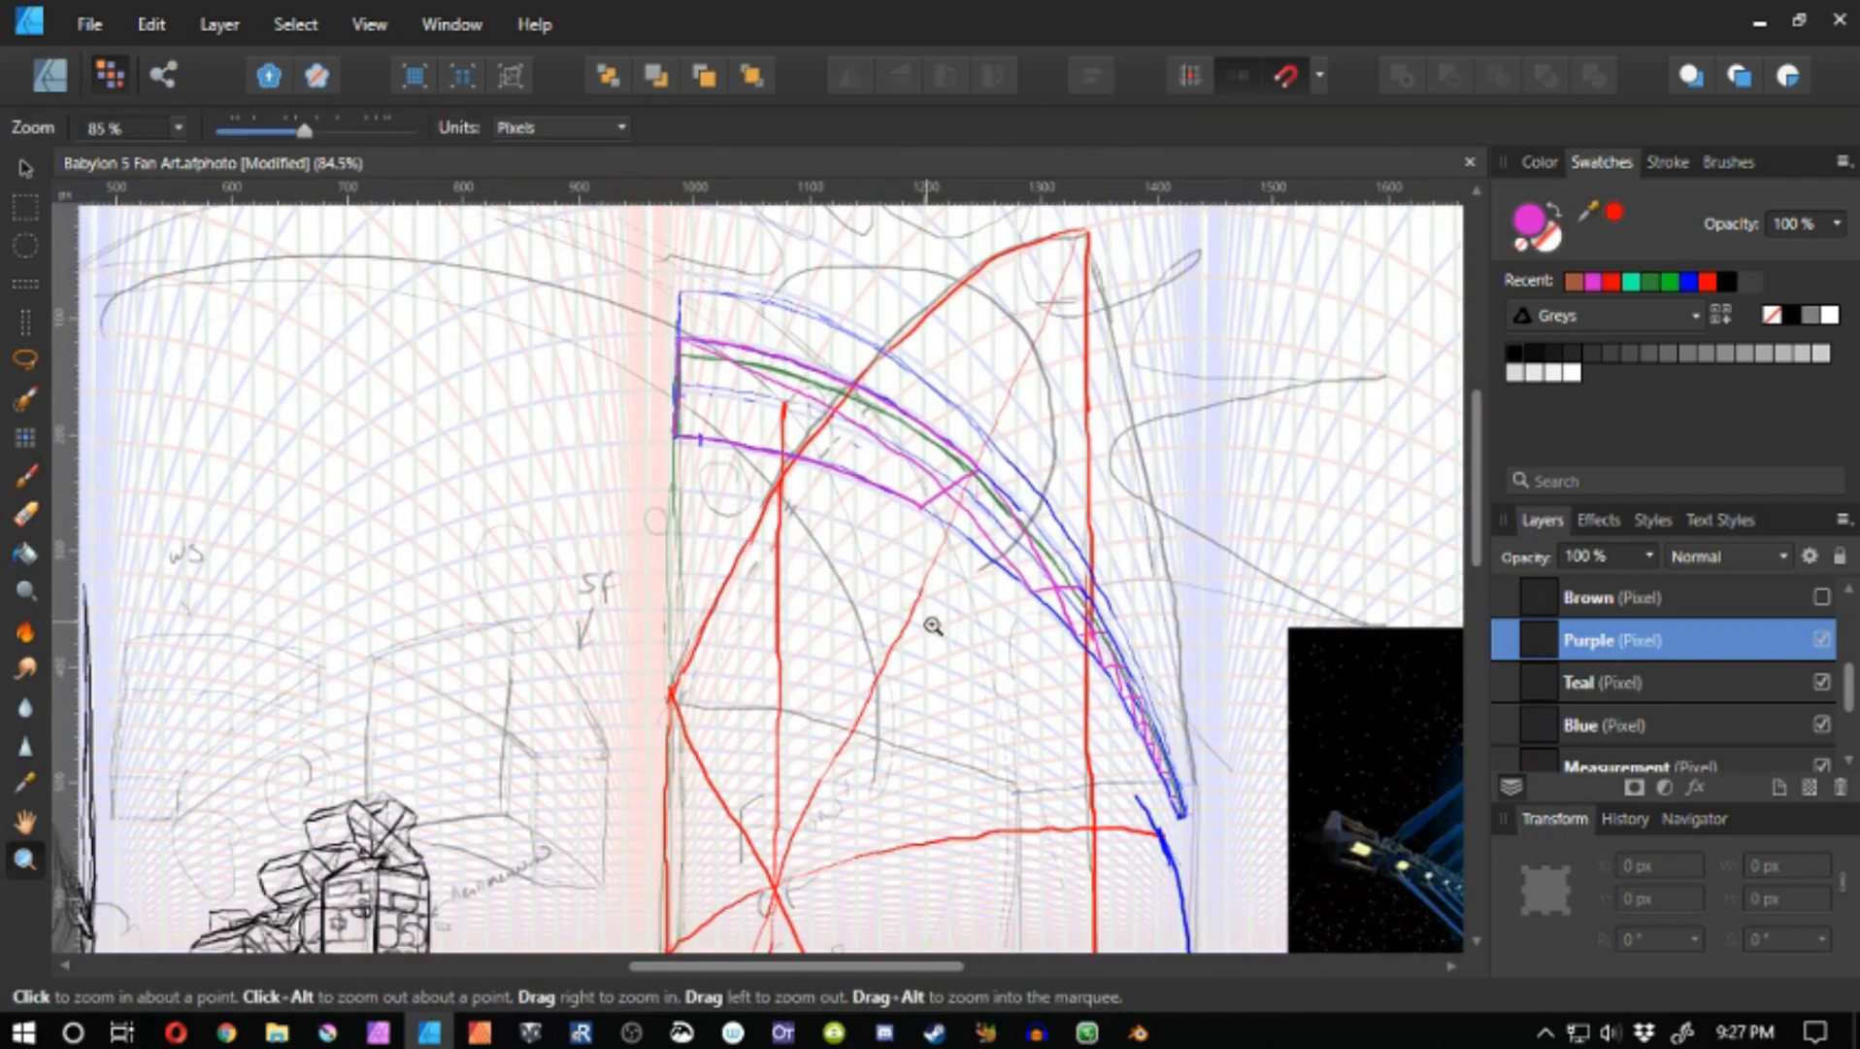
drag(933, 626, 720, 668)
drag(729, 670, 697, 506)
drag(911, 677, 368, 632)
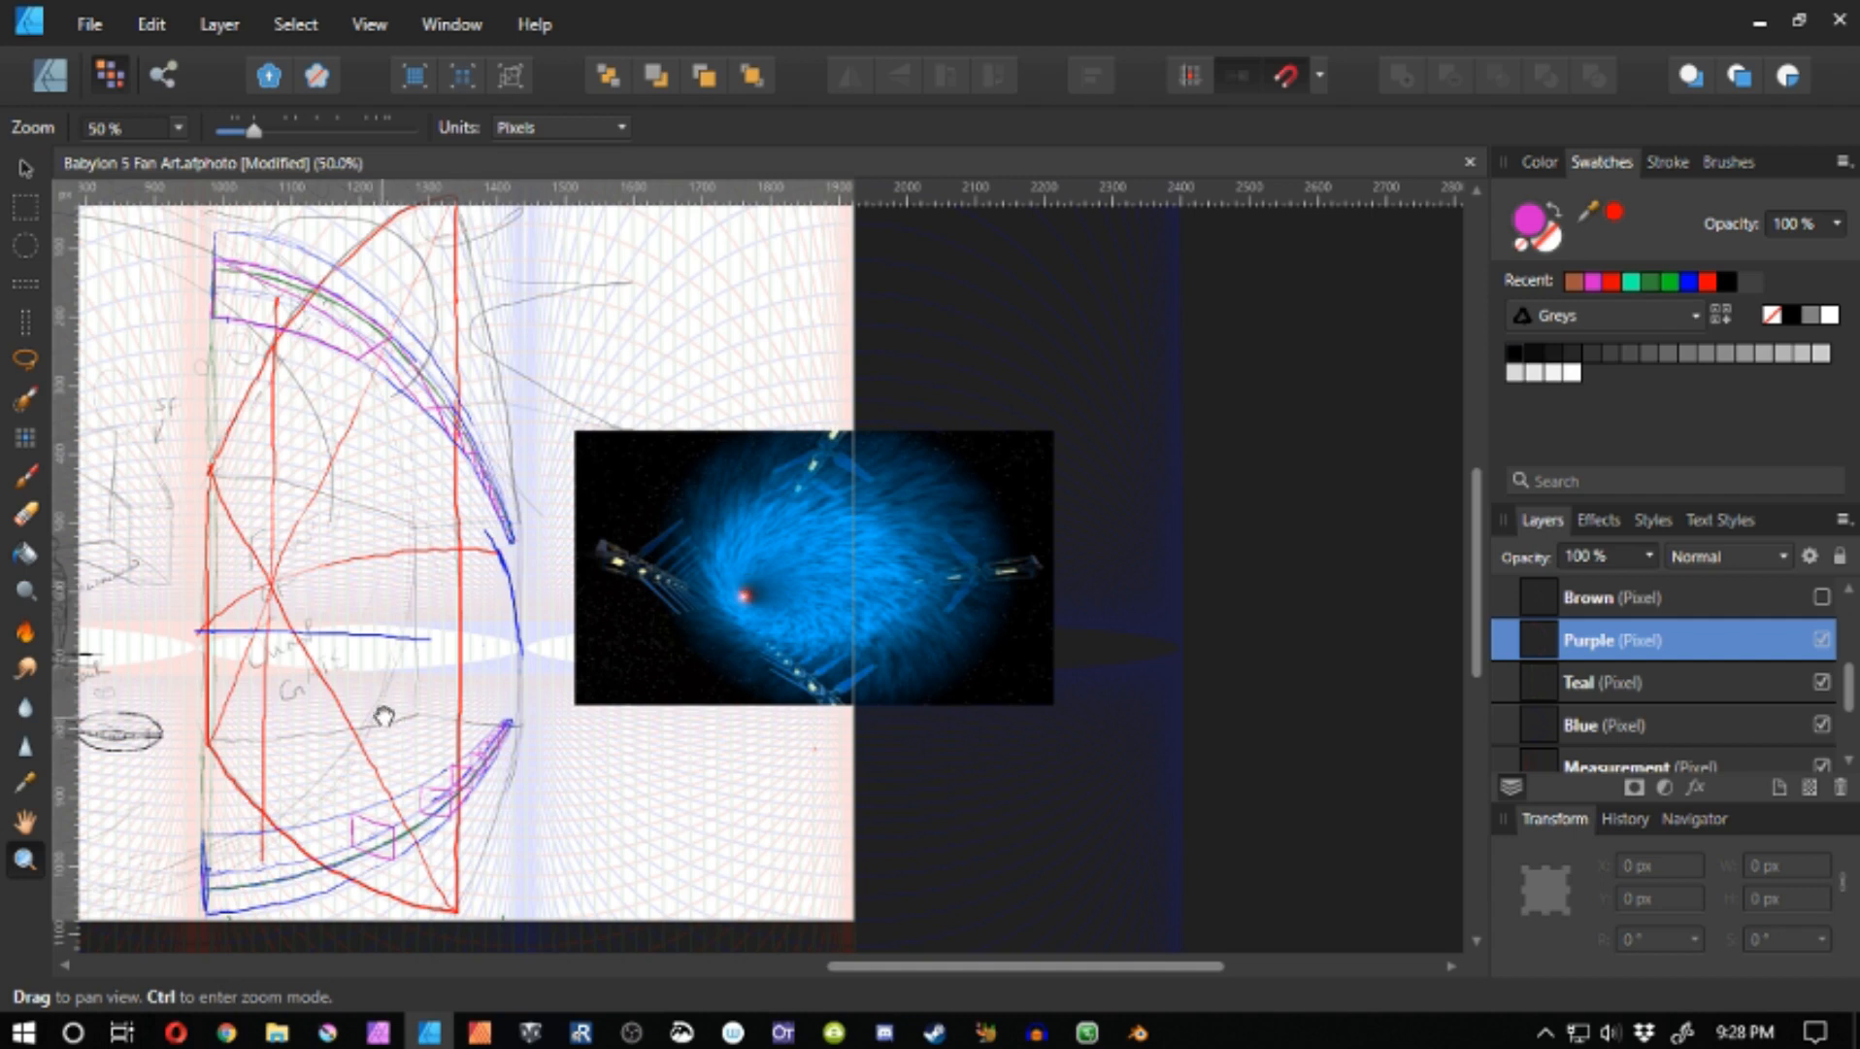
drag(382, 715, 667, 683)
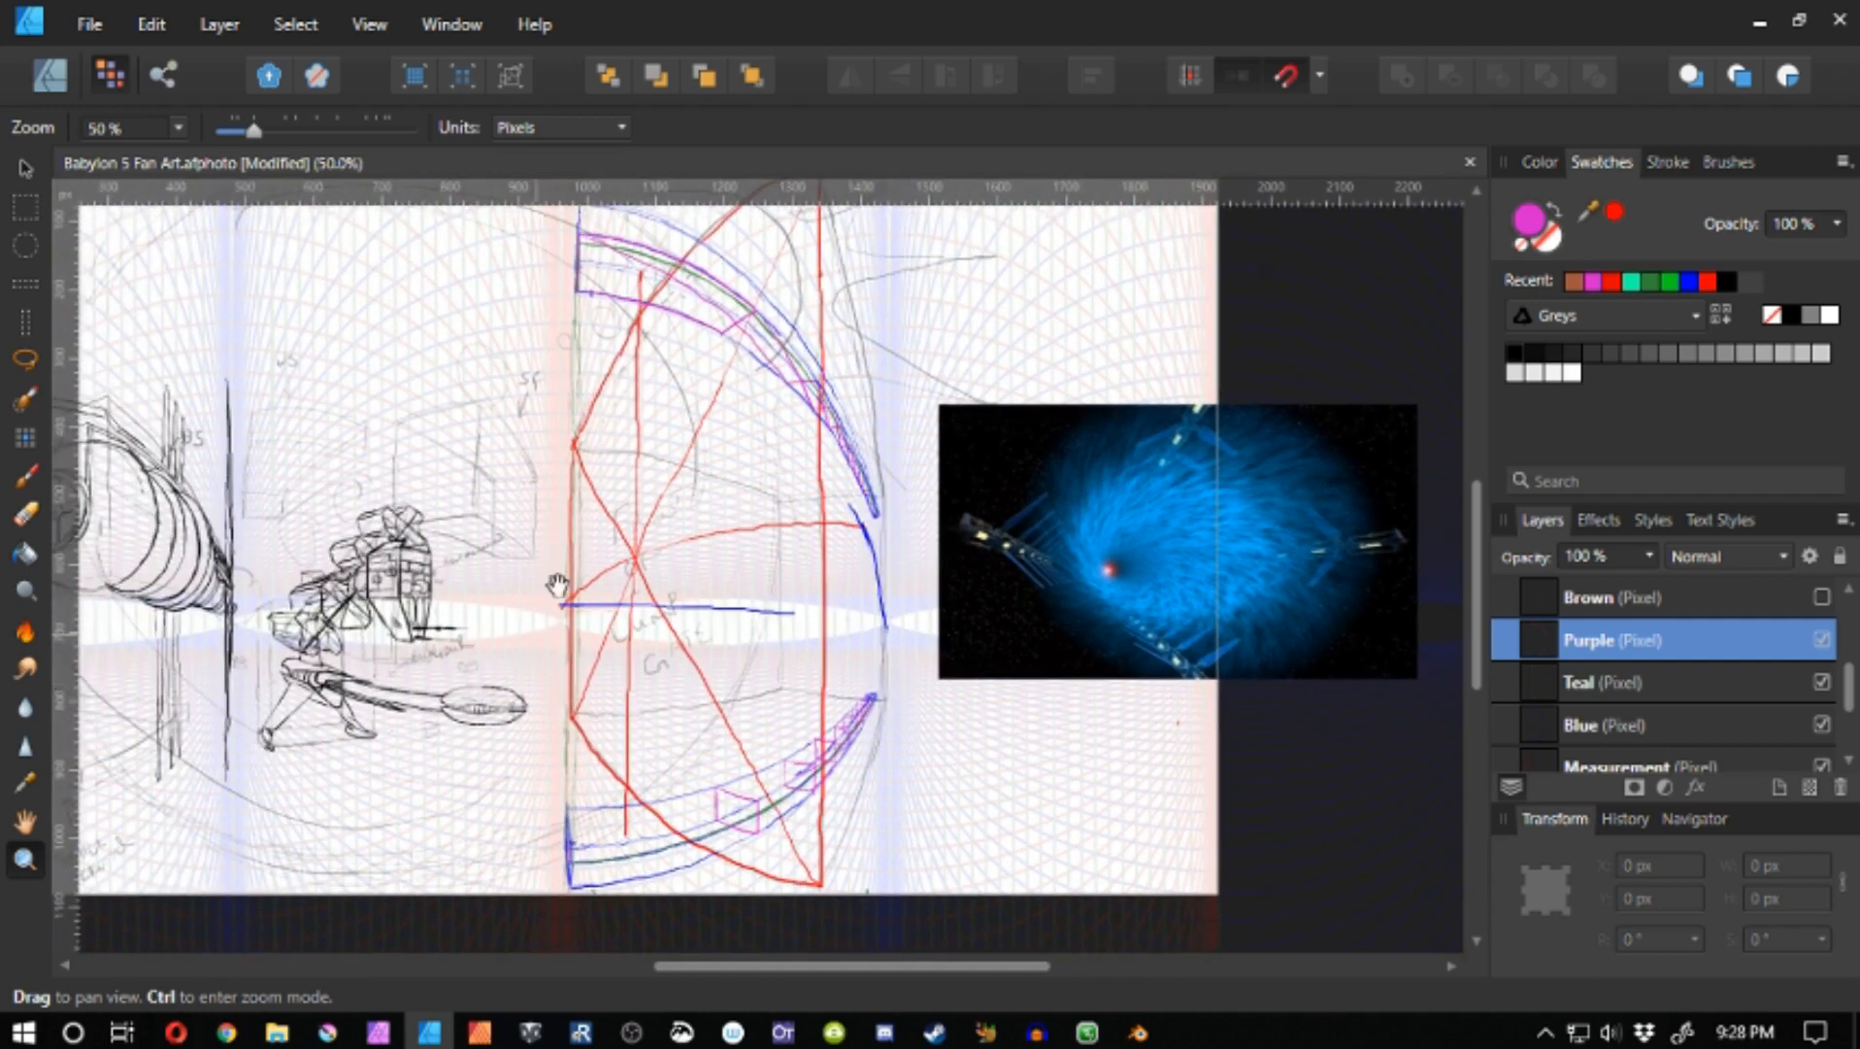
drag(558, 597, 613, 619)
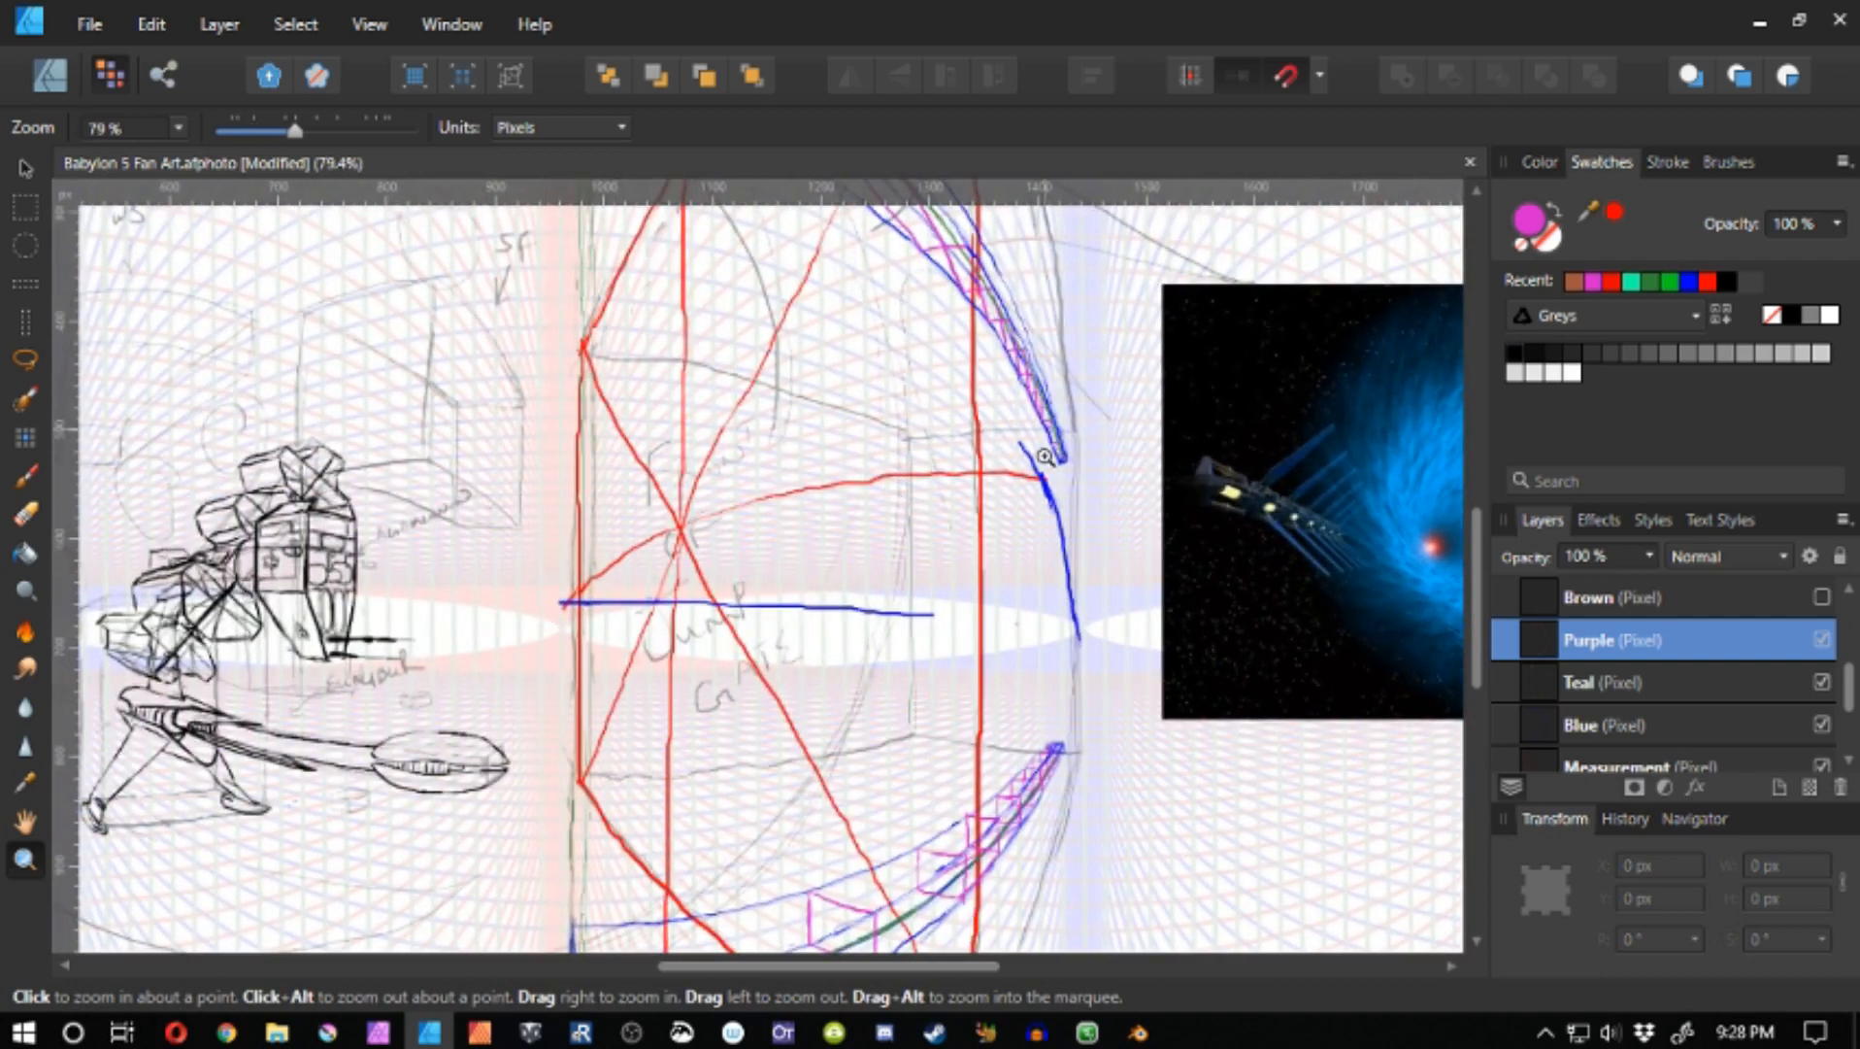
drag(1010, 500, 811, 691)
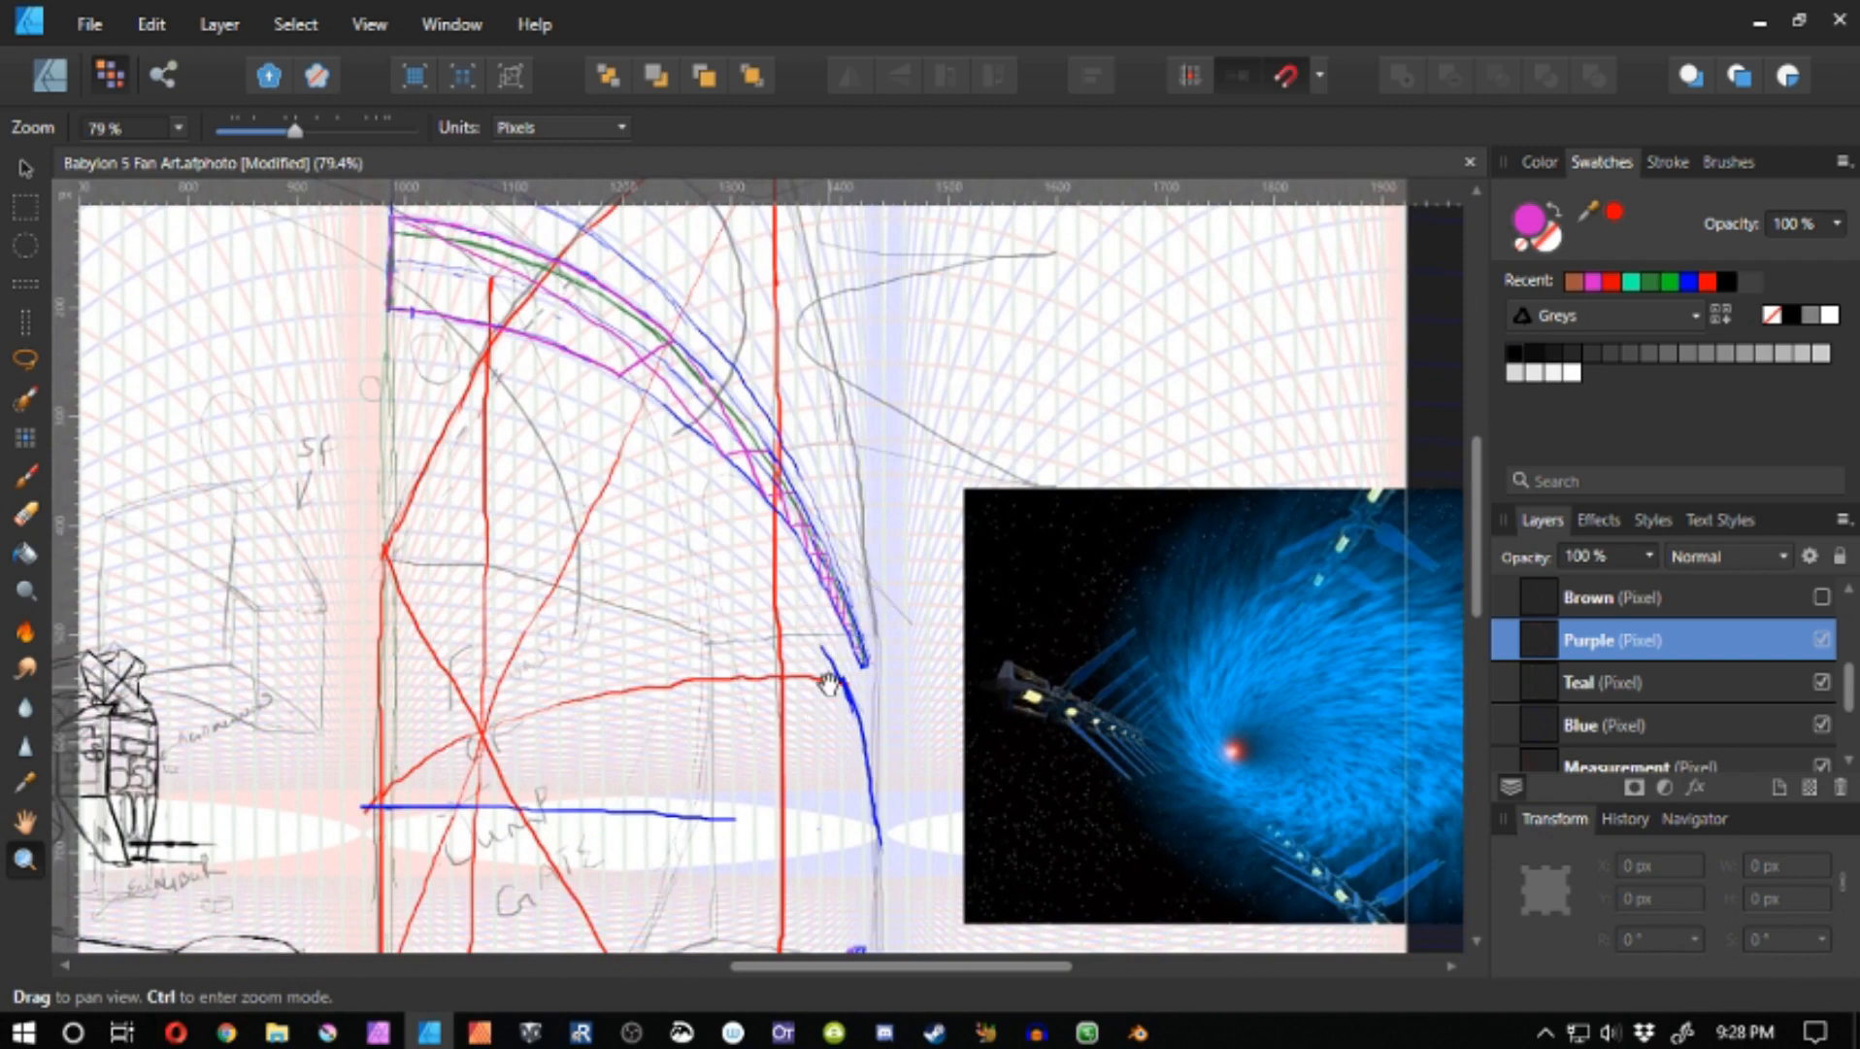
- Draw a short vertical blue edge on the Blue layer down from the upper end of the middle arm's thick arc
key(b)
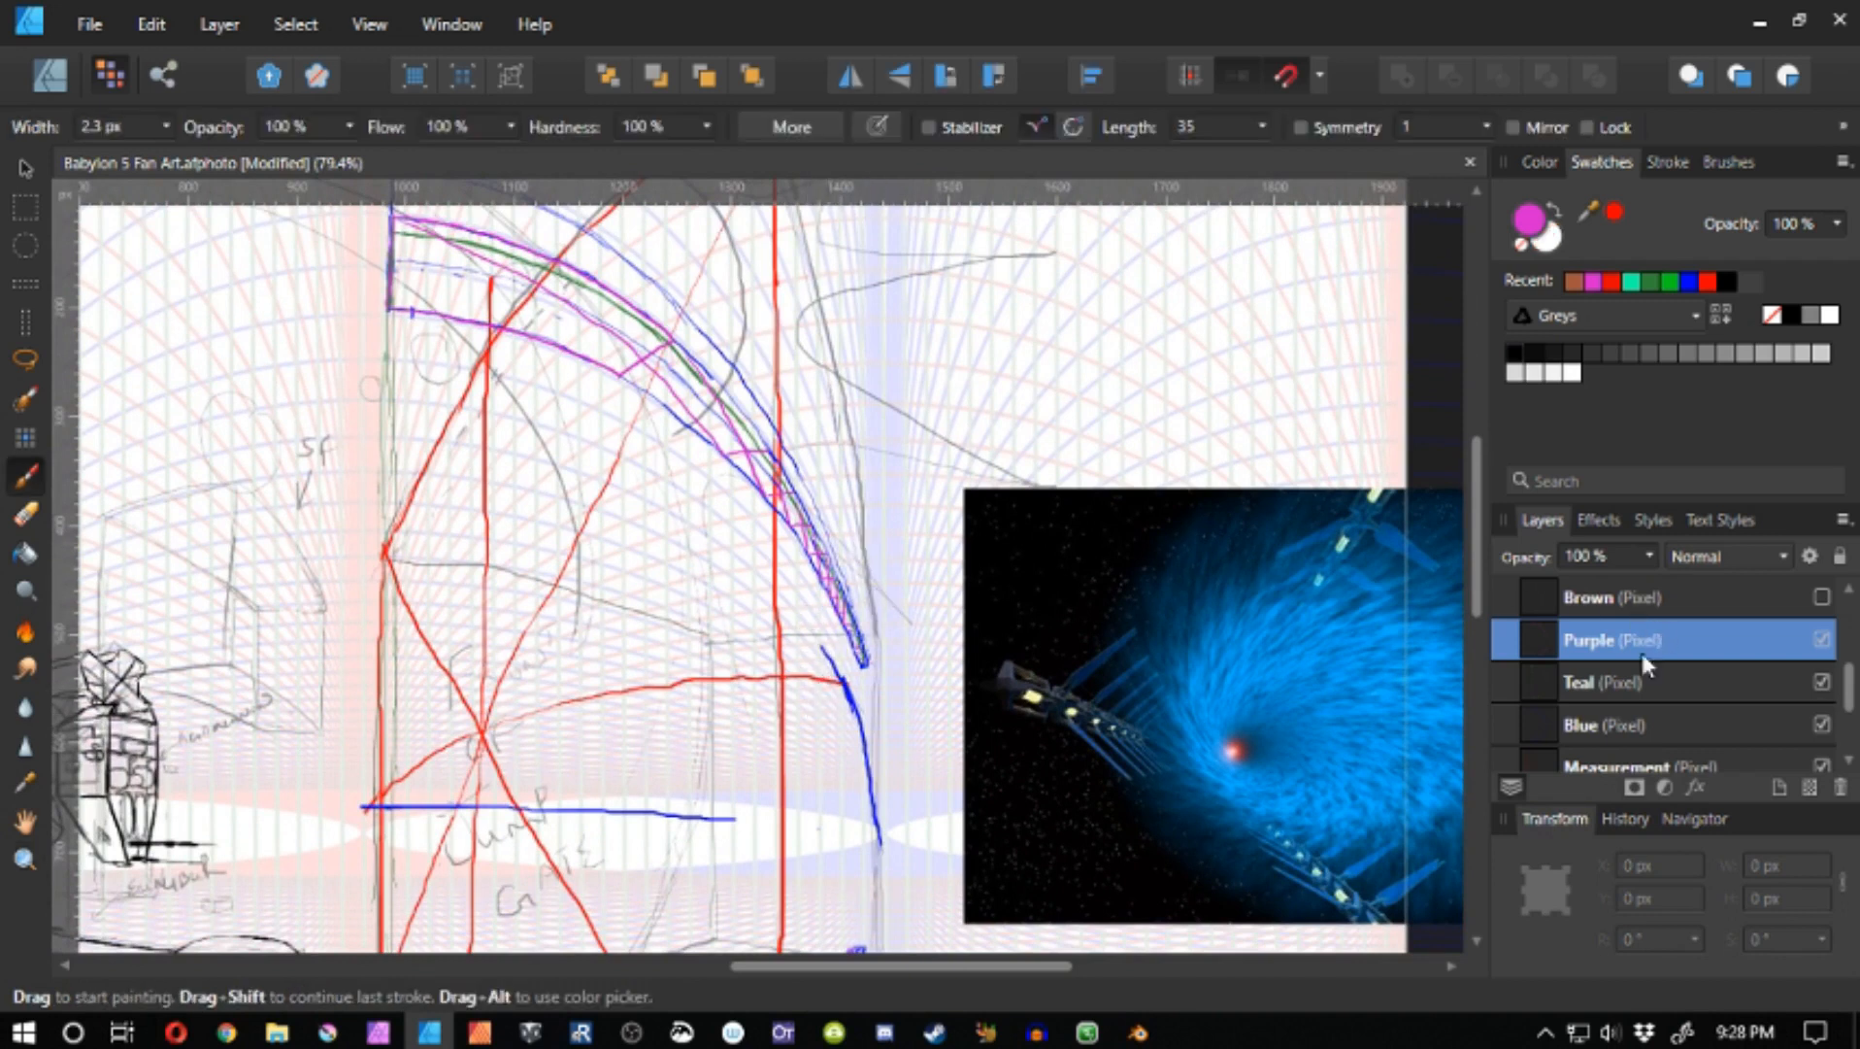
click(1599, 720)
click(1706, 281)
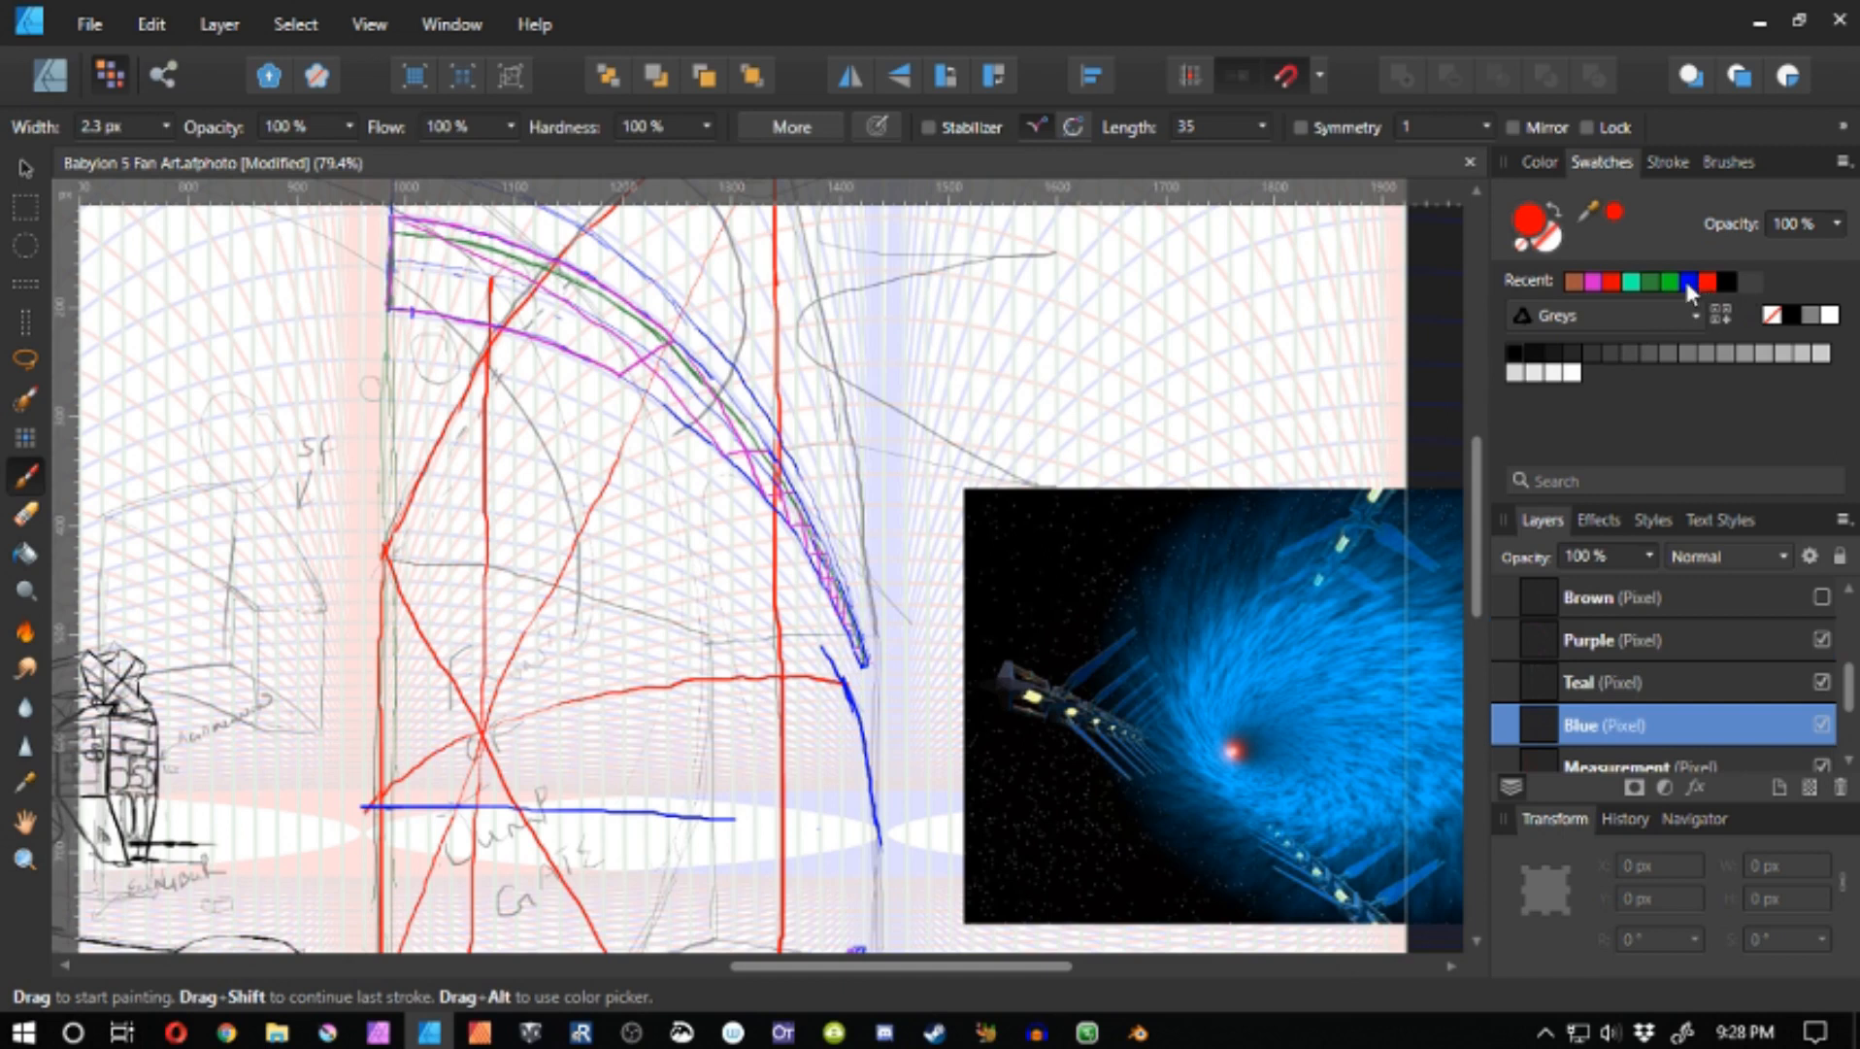
click(1687, 281)
drag(822, 643, 826, 716)
key(ctrl+z)
drag(822, 647, 819, 736)
key(ctrl+z)
drag(823, 648, 823, 724)
key(ctrl+z)
drag(822, 648, 823, 743)
- Draw the middle arm's lower blue edge from the bottom of the short vertical to the arc's end at the horizon
mouse_move(811, 679)
mouse_down()
mouse_move(723, 529)
mouse_move(599, 507)
mouse_move(647, 623)
mouse_up()
key(ctrl+z)
drag(599, 502, 653, 638)
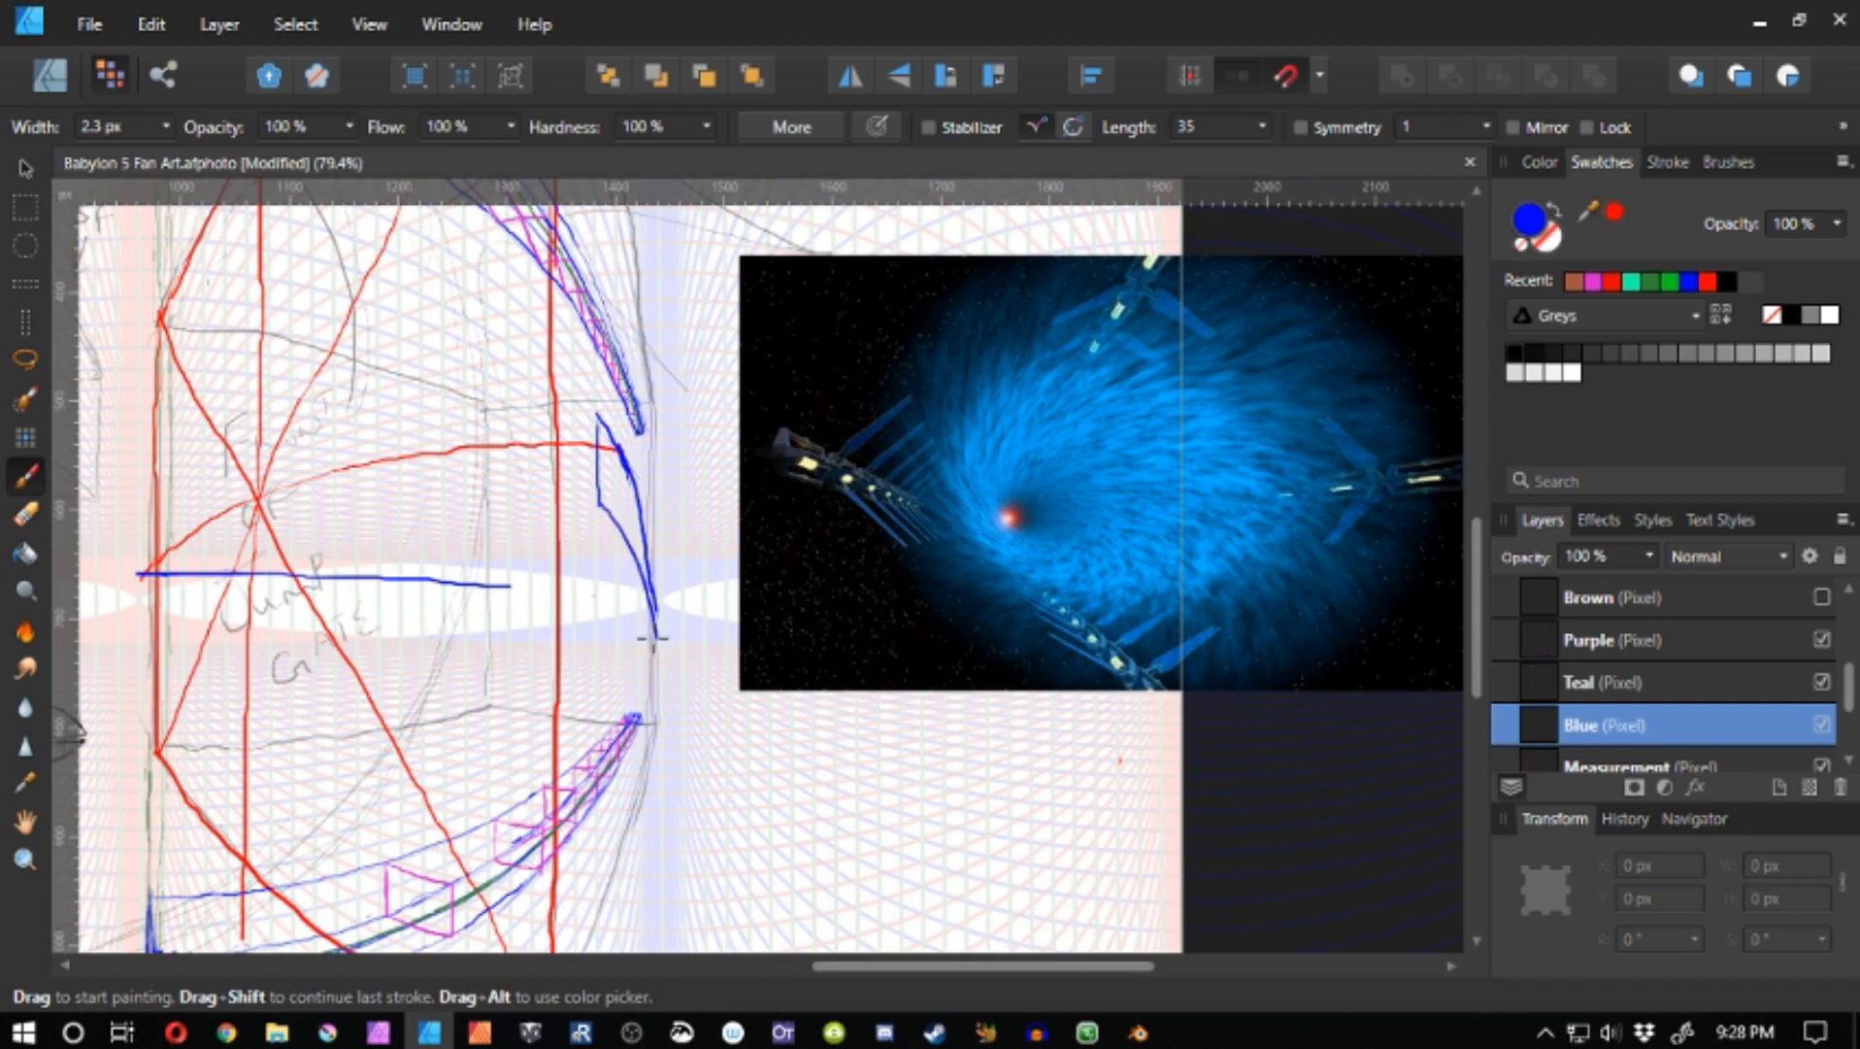
key(ctrl+z)
drag(601, 504, 654, 611)
key(ctrl+z)
drag(601, 504, 659, 613)
key(space)
mouse_move(601, 478)
mouse_down()
mouse_move(618, 626)
mouse_move(598, 653)
mouse_move(630, 683)
mouse_up()
click(1707, 281)
drag(628, 620, 630, 682)
key(ctrl+z)
key(ctrl+z)
key(ctrl+z)
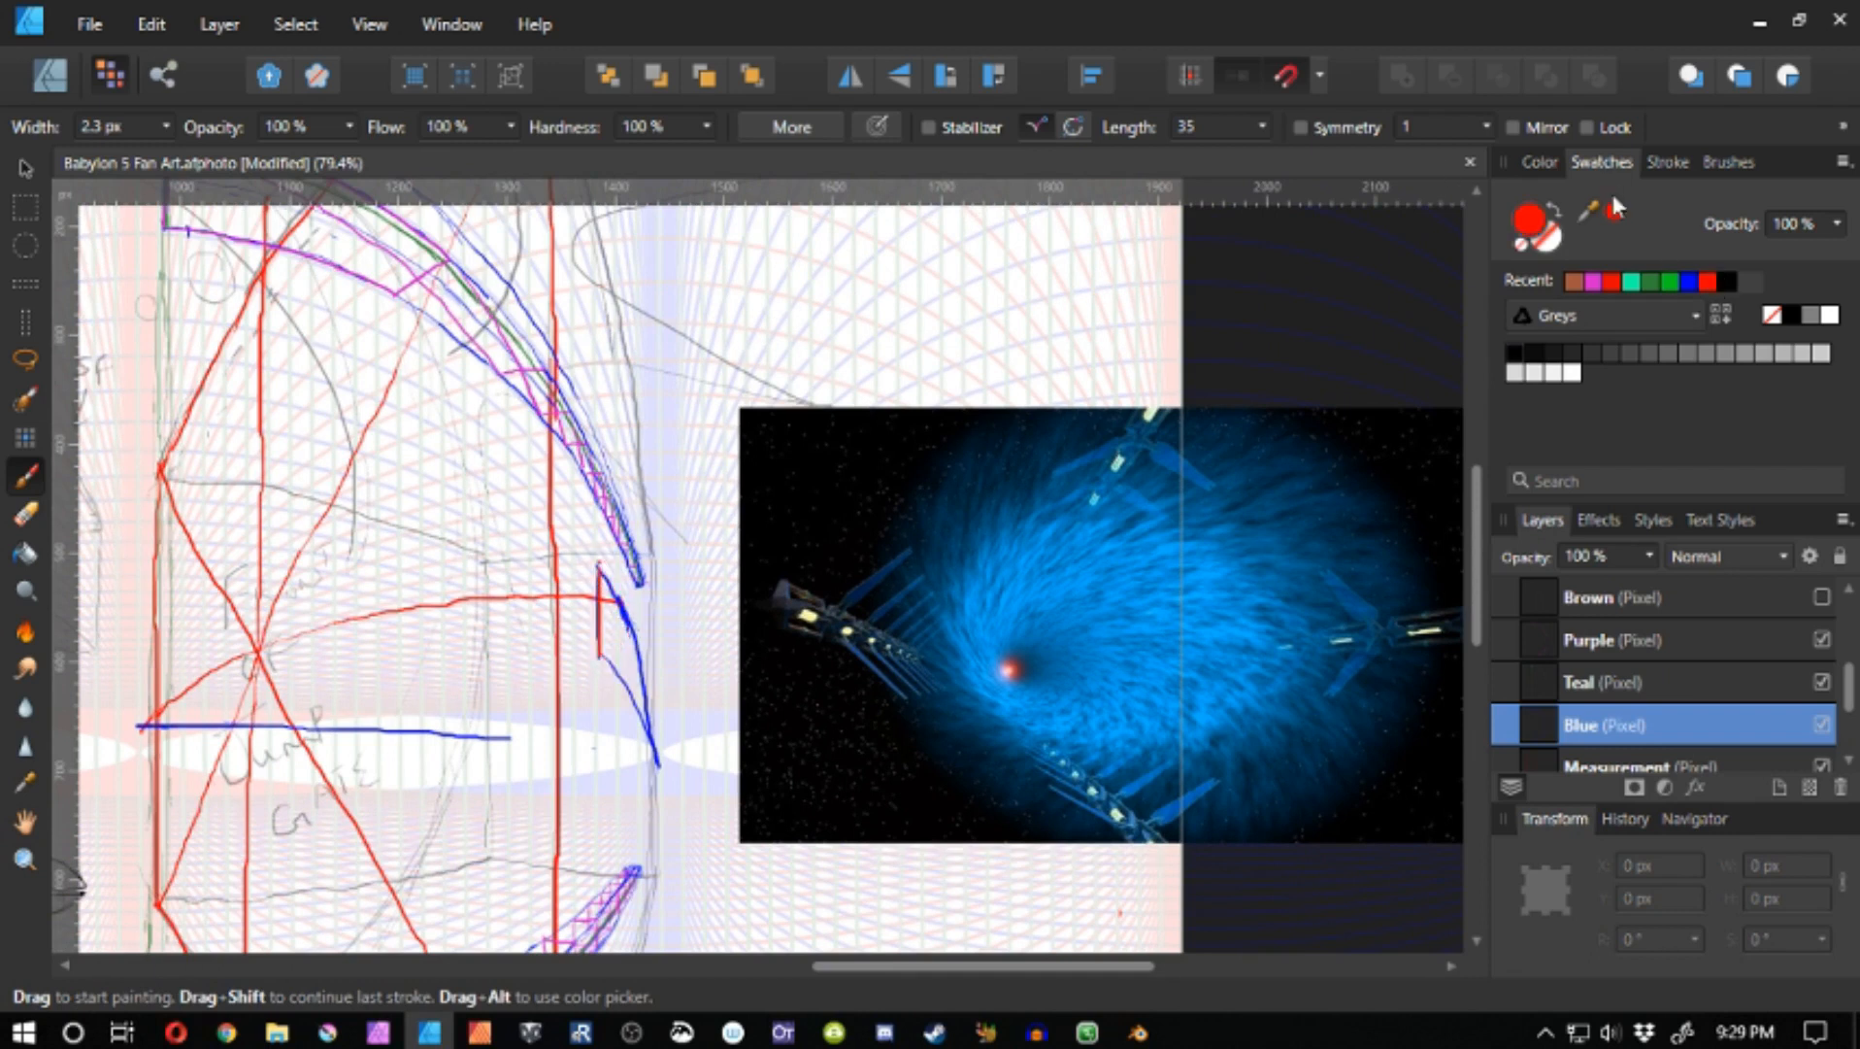
- Sketch vertical edges and crossing diagonals in blue on the Blue layer to construct the end of the middle arm
click(1691, 281)
drag(621, 612, 622, 673)
mouse_move(600, 581)
mouse_down()
mouse_move(611, 654)
mouse_move(629, 608)
mouse_move(600, 657)
mouse_up()
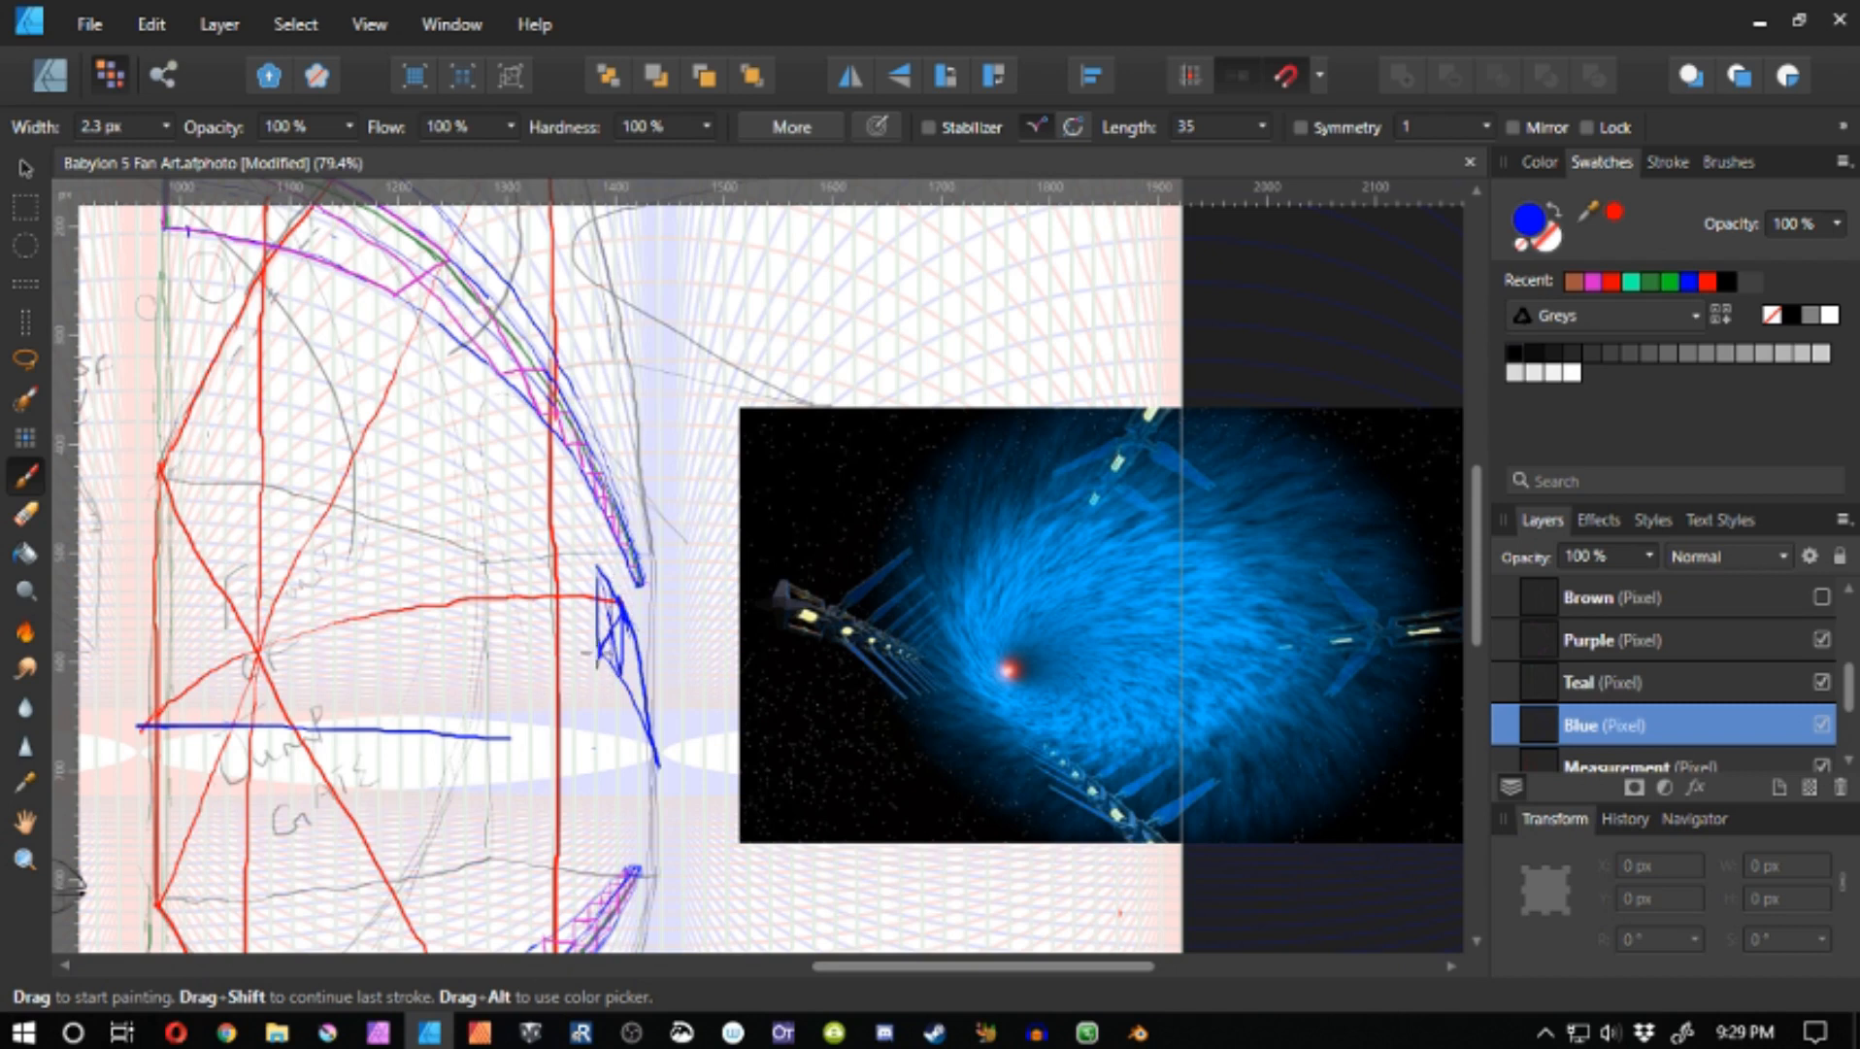
drag(618, 600, 600, 639)
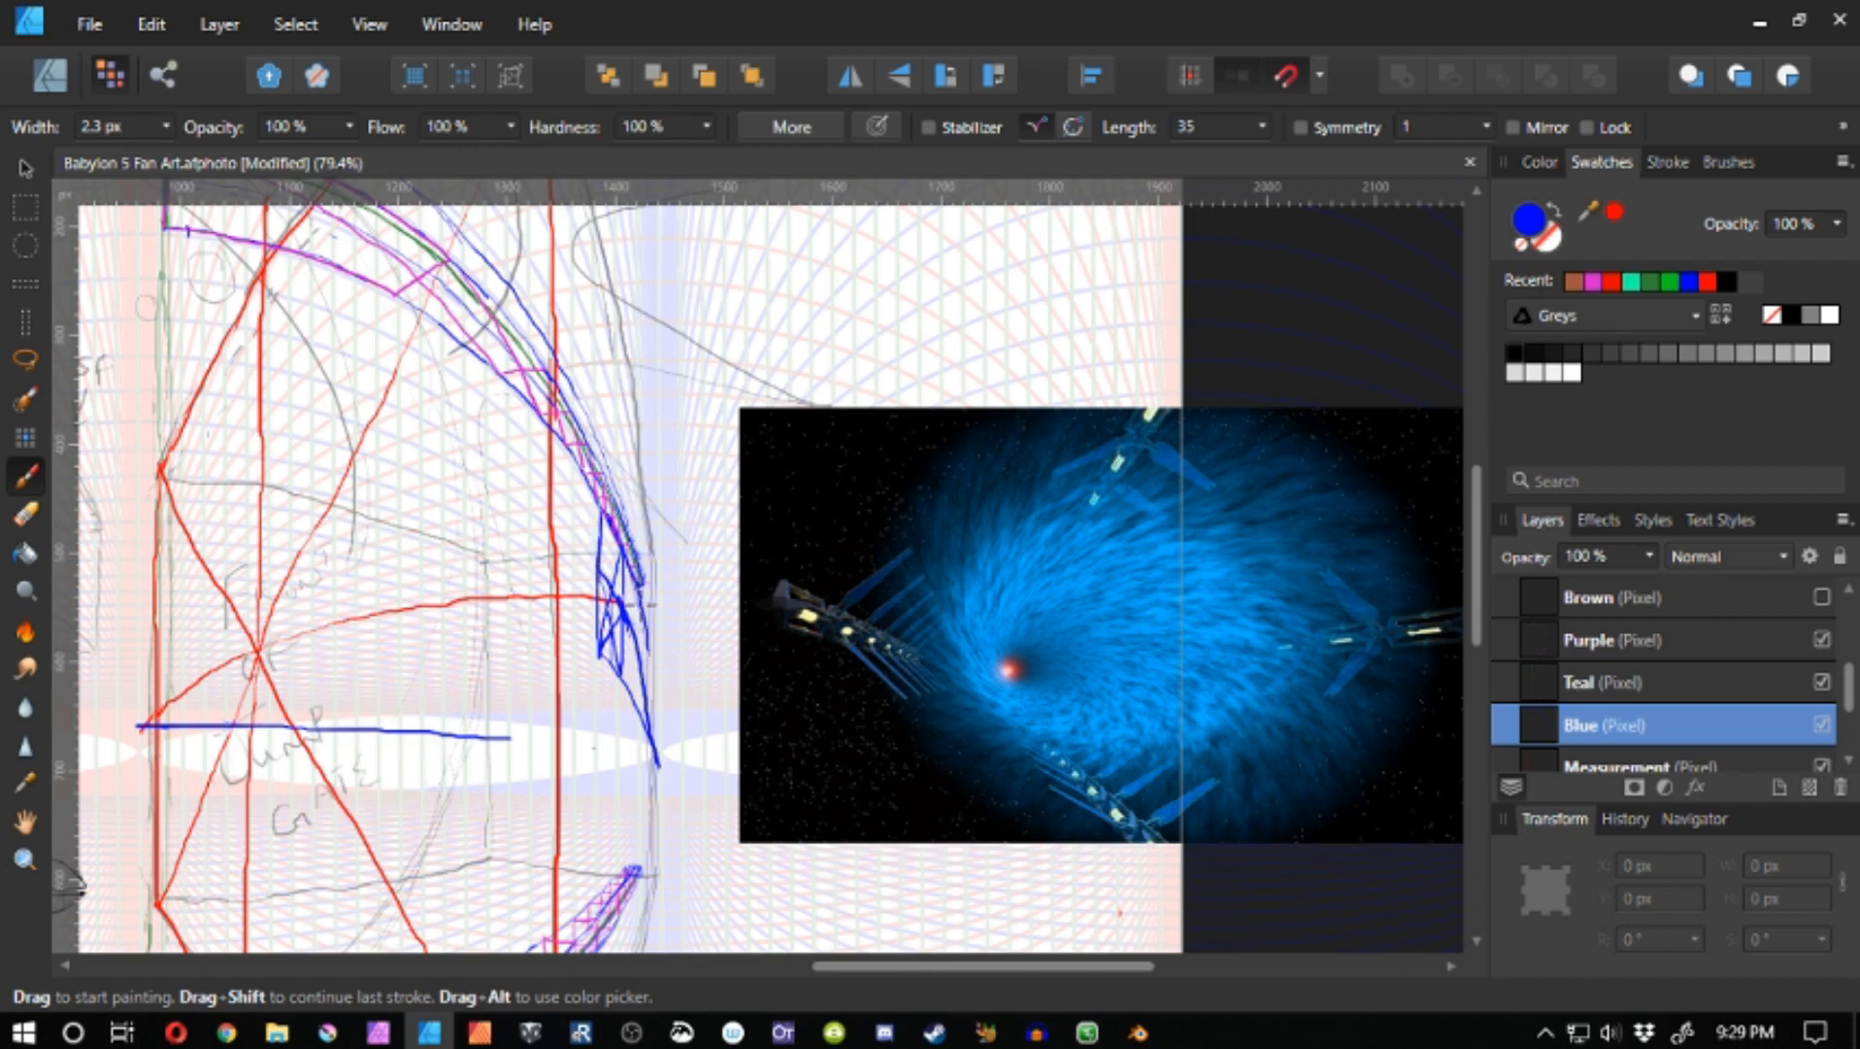
- Erase the crossing diagonals and surplus inner lines at the end of the middle arm on the Blue layer
drag(648, 658, 617, 480)
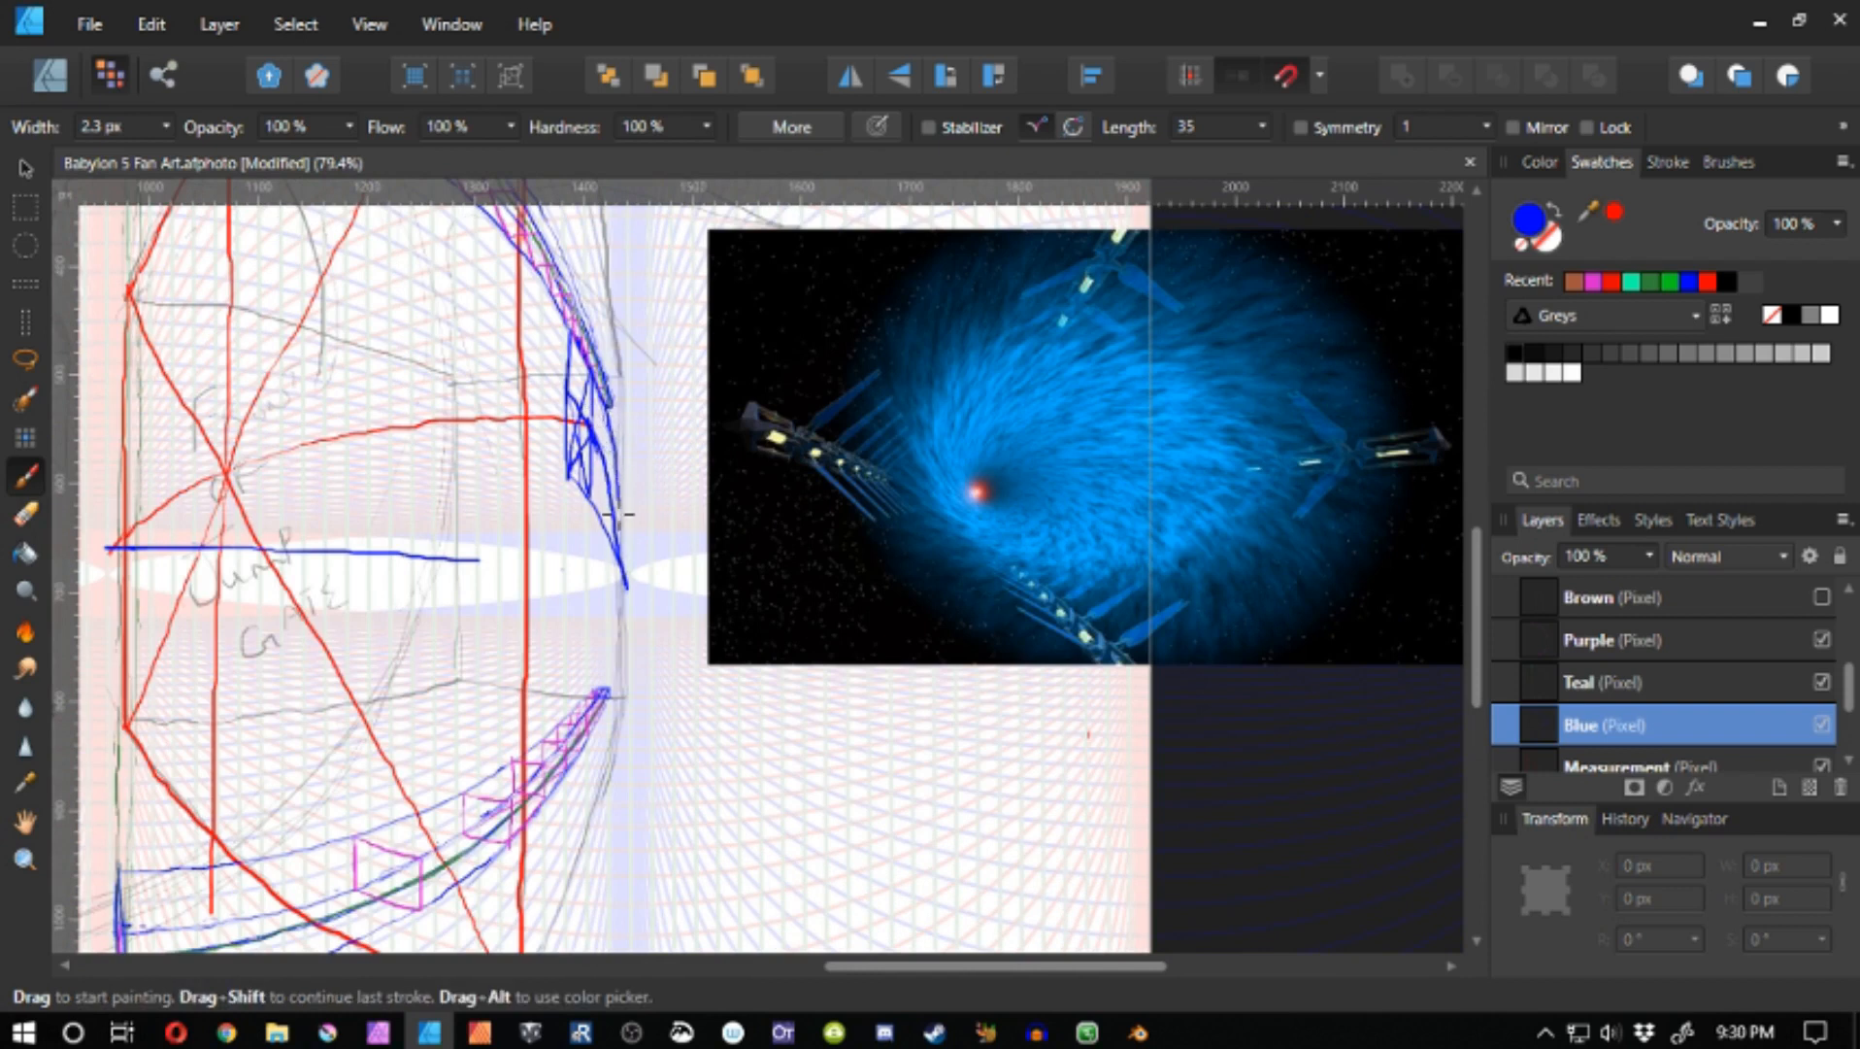
drag(627, 530, 721, 623)
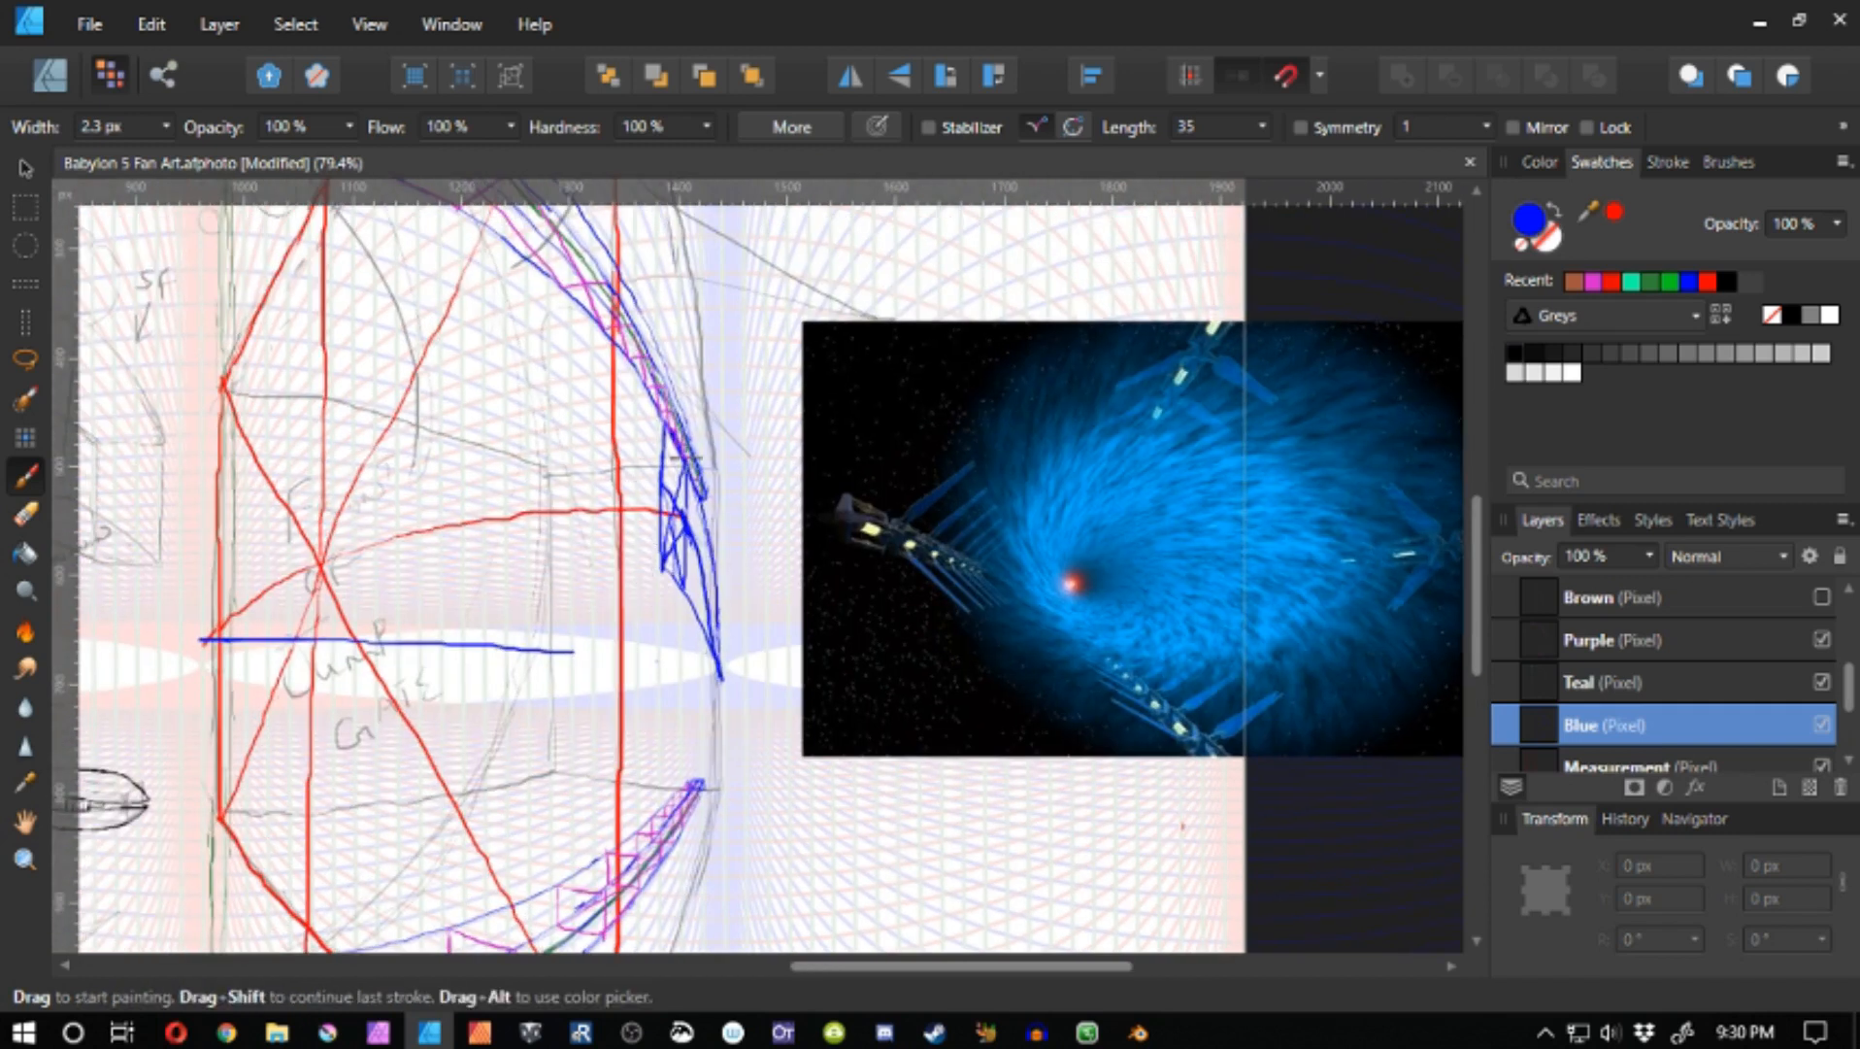
key(e)
mouse_move(685, 464)
mouse_down()
mouse_move(623, 823)
mouse_move(732, 462)
mouse_move(644, 772)
mouse_move(768, 651)
mouse_move(676, 681)
mouse_up()
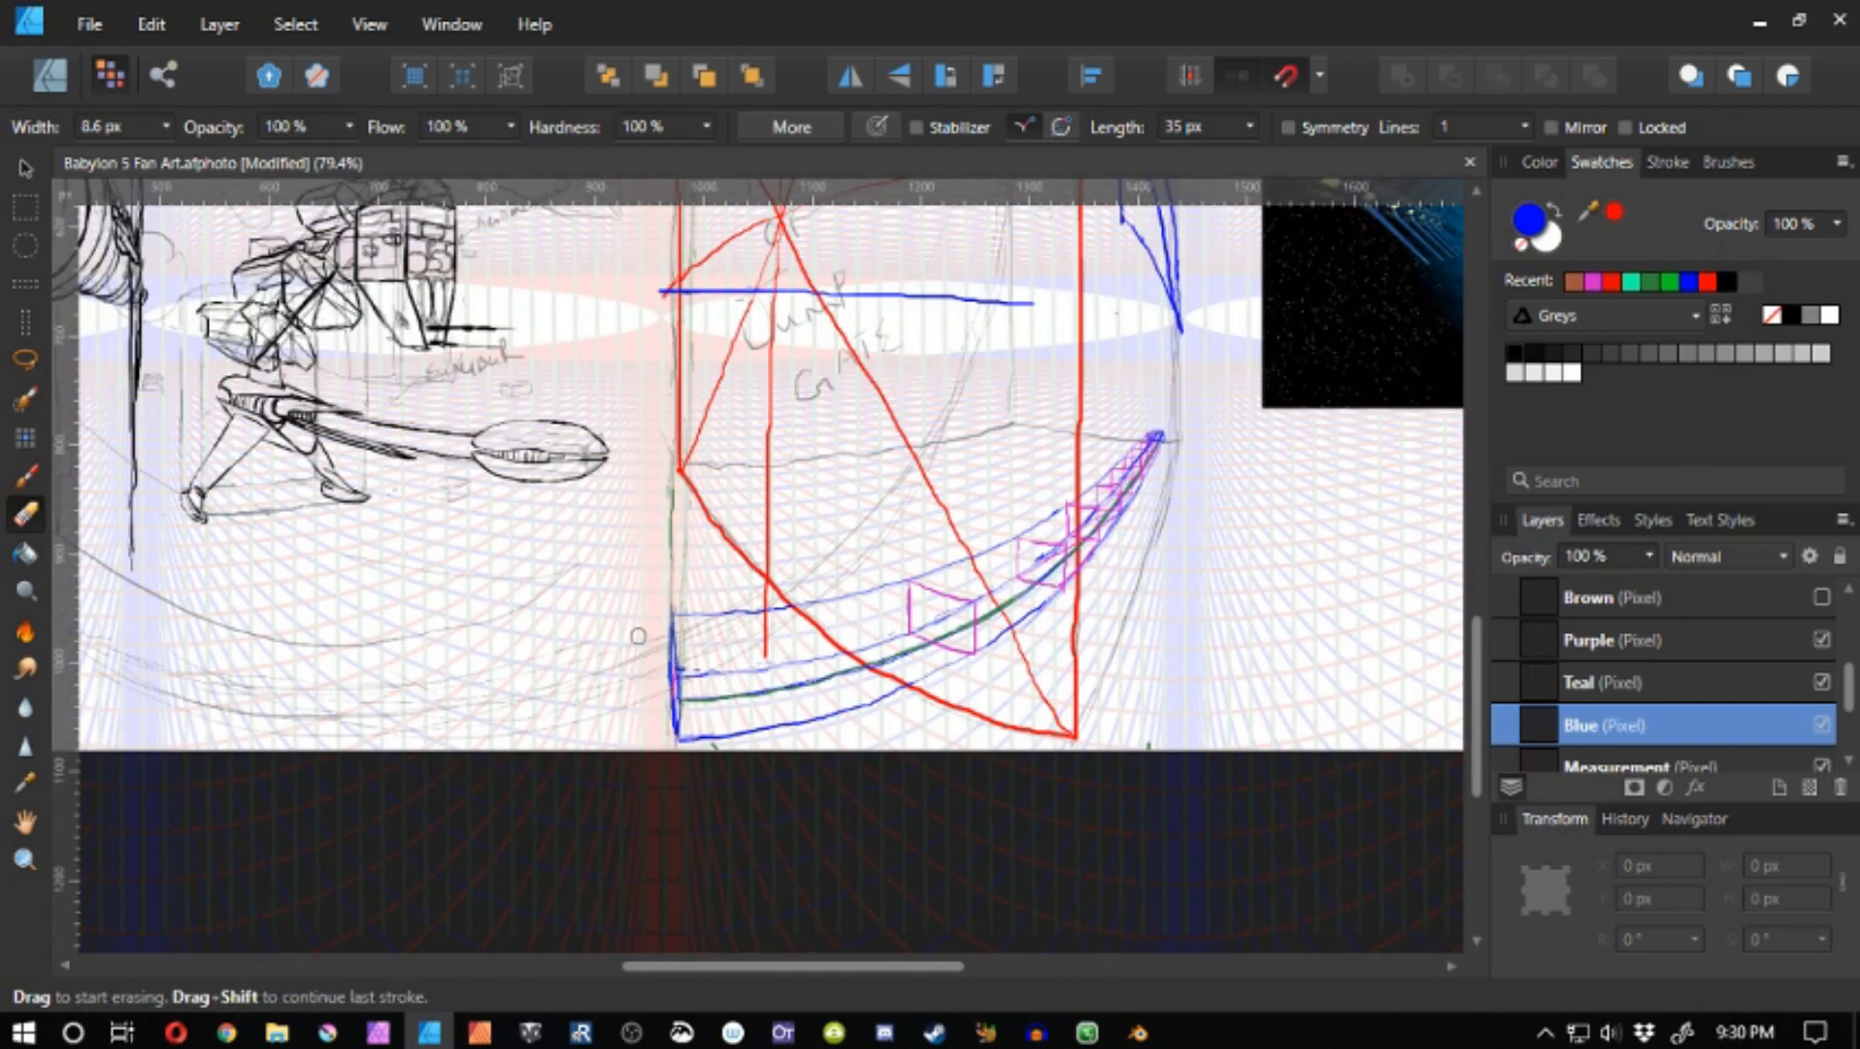
- Sketch a trial blue arrow pointing down beside the lower arm and blue circles around the red lines' central intersection
key(b)
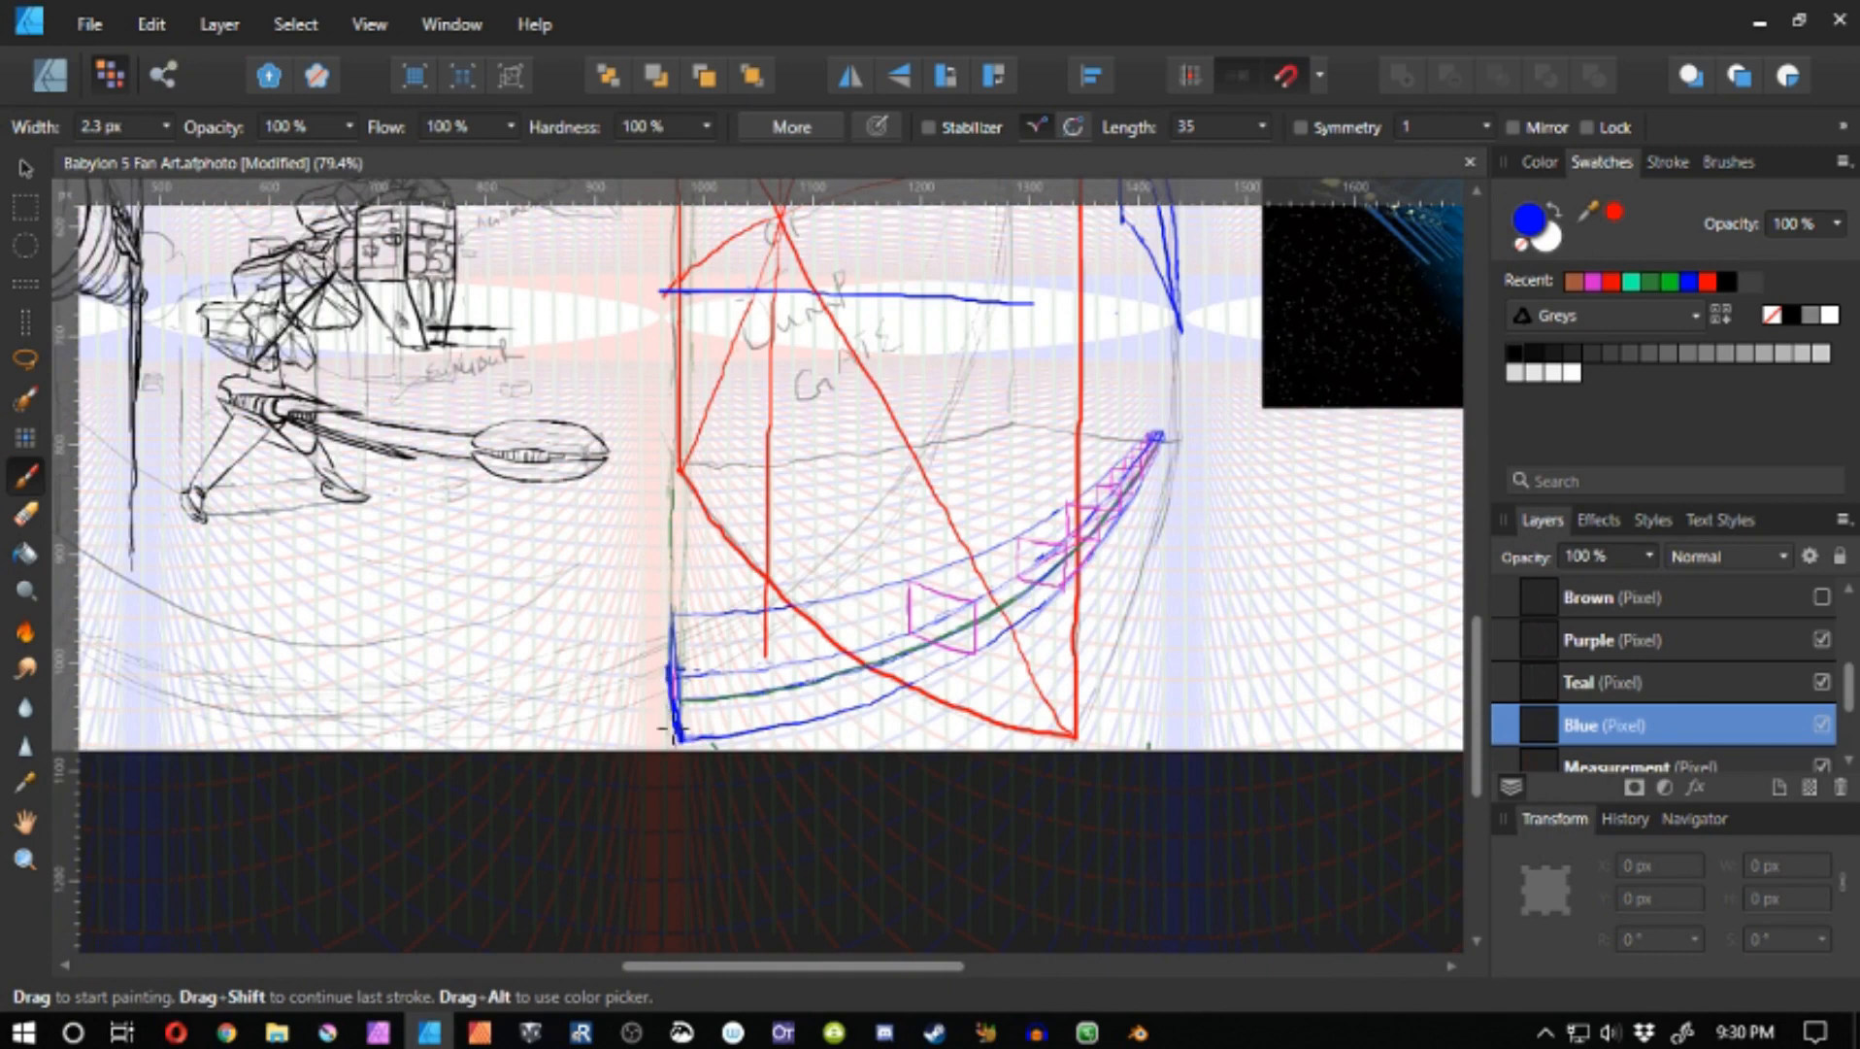
mouse_move(635, 622)
mouse_down()
mouse_move(636, 703)
mouse_move(614, 675)
mouse_up()
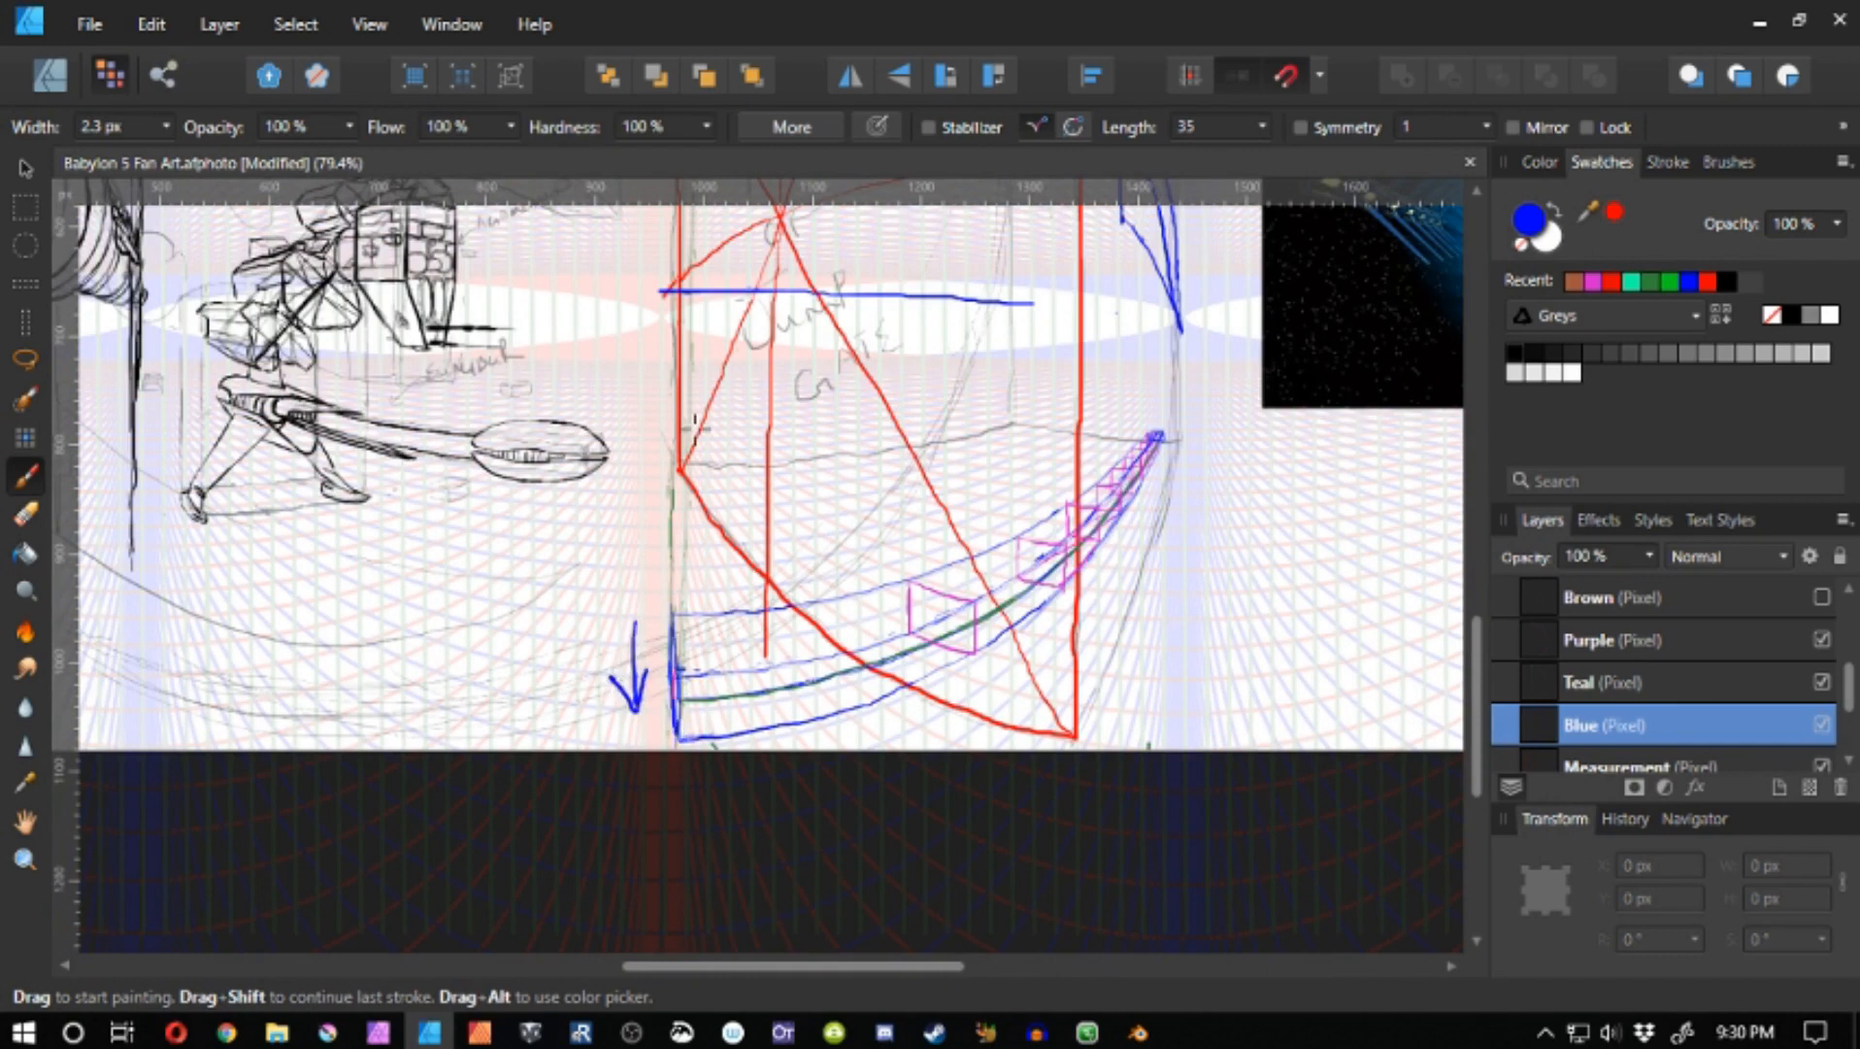
drag(696, 439, 684, 704)
drag(777, 470, 755, 487)
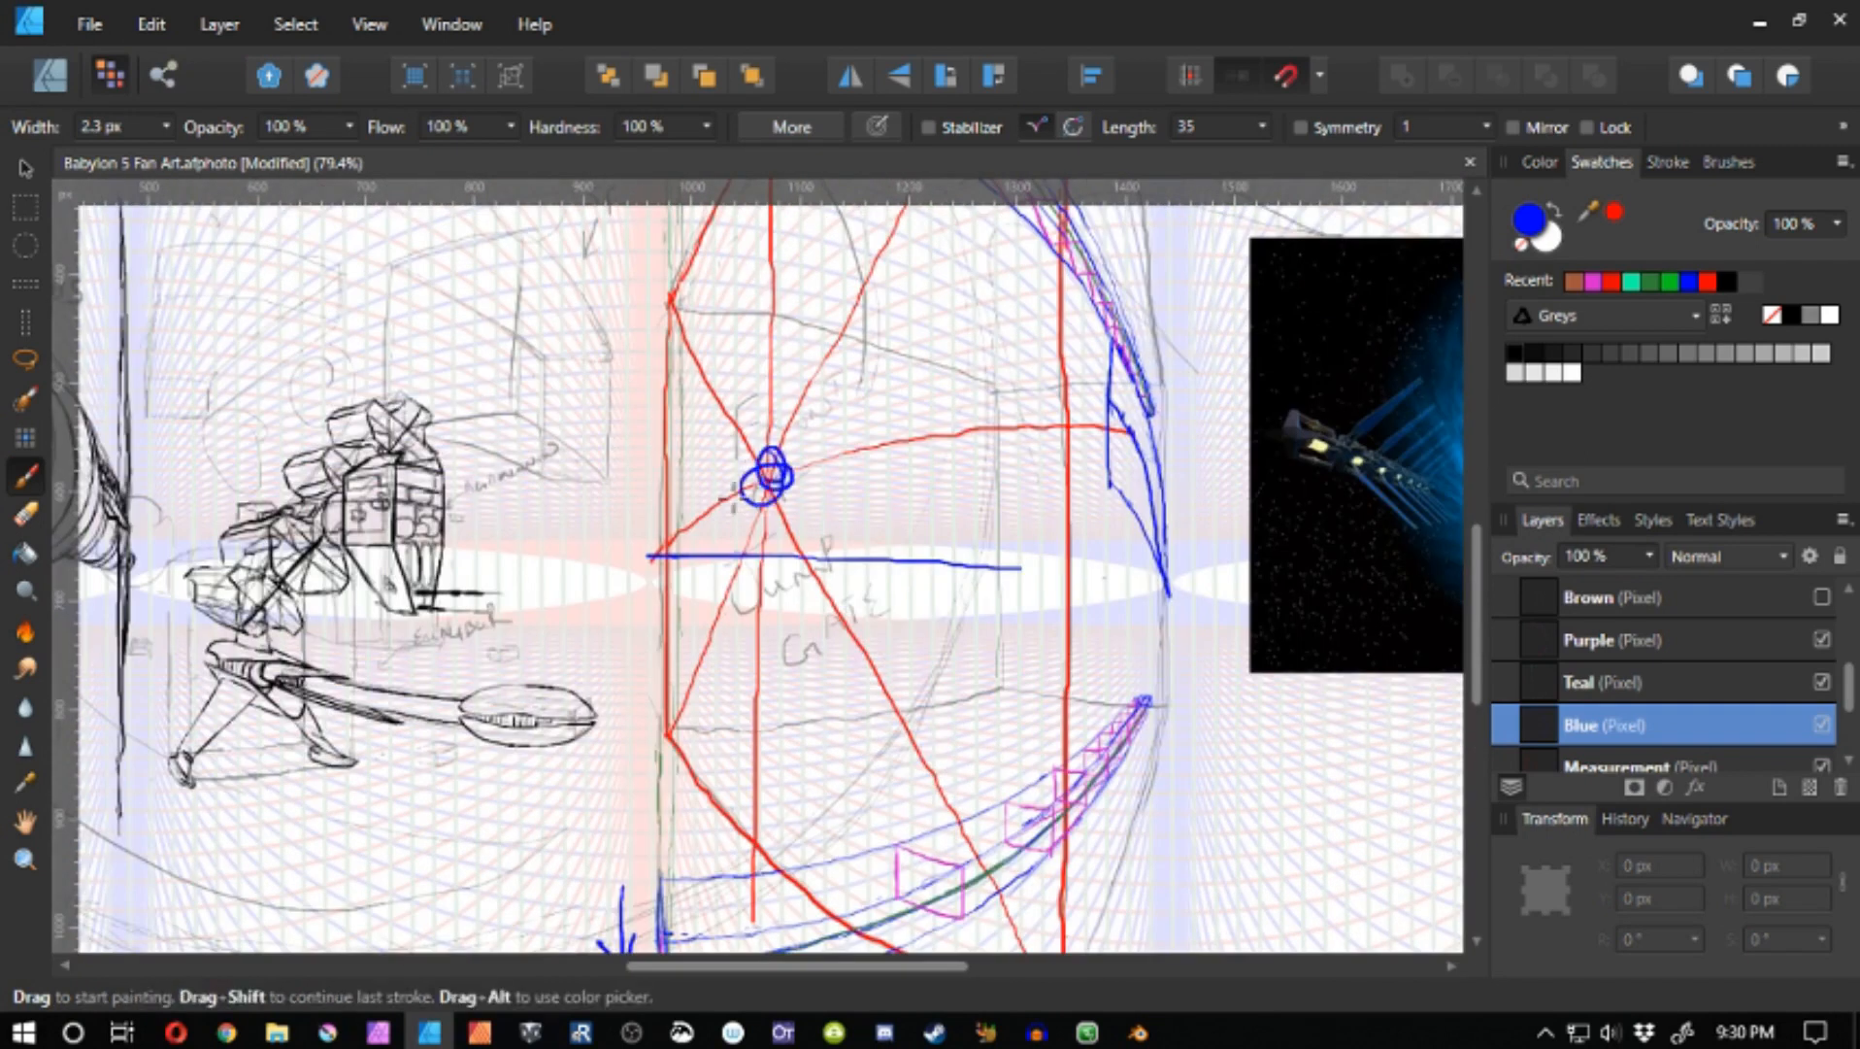
key(ctrl+z)
drag(658, 806, 606, 638)
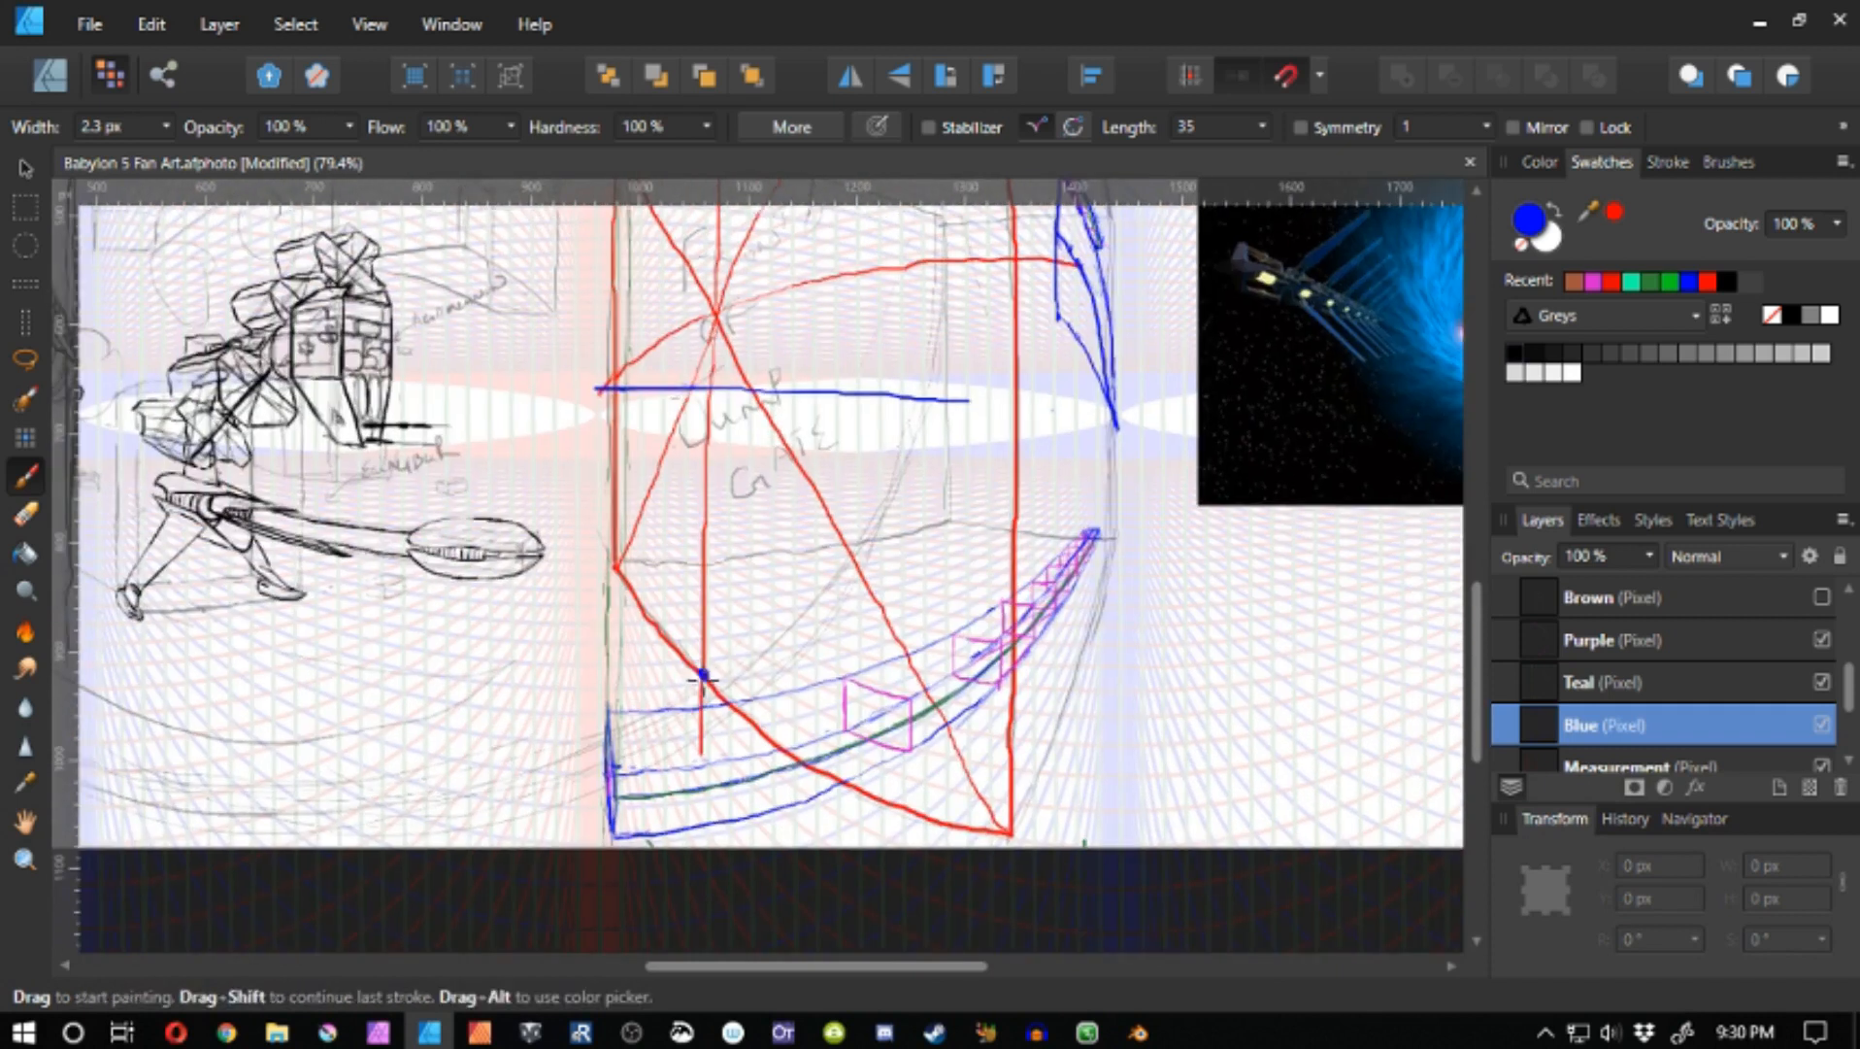
- Sketch a trial blue ellipse around the jump gate's centre, starting along the red curve above the lower arm
mouse_move(703, 675)
mouse_down()
mouse_move(636, 595)
mouse_move(760, 728)
mouse_move(683, 658)
mouse_move(719, 914)
mouse_up()
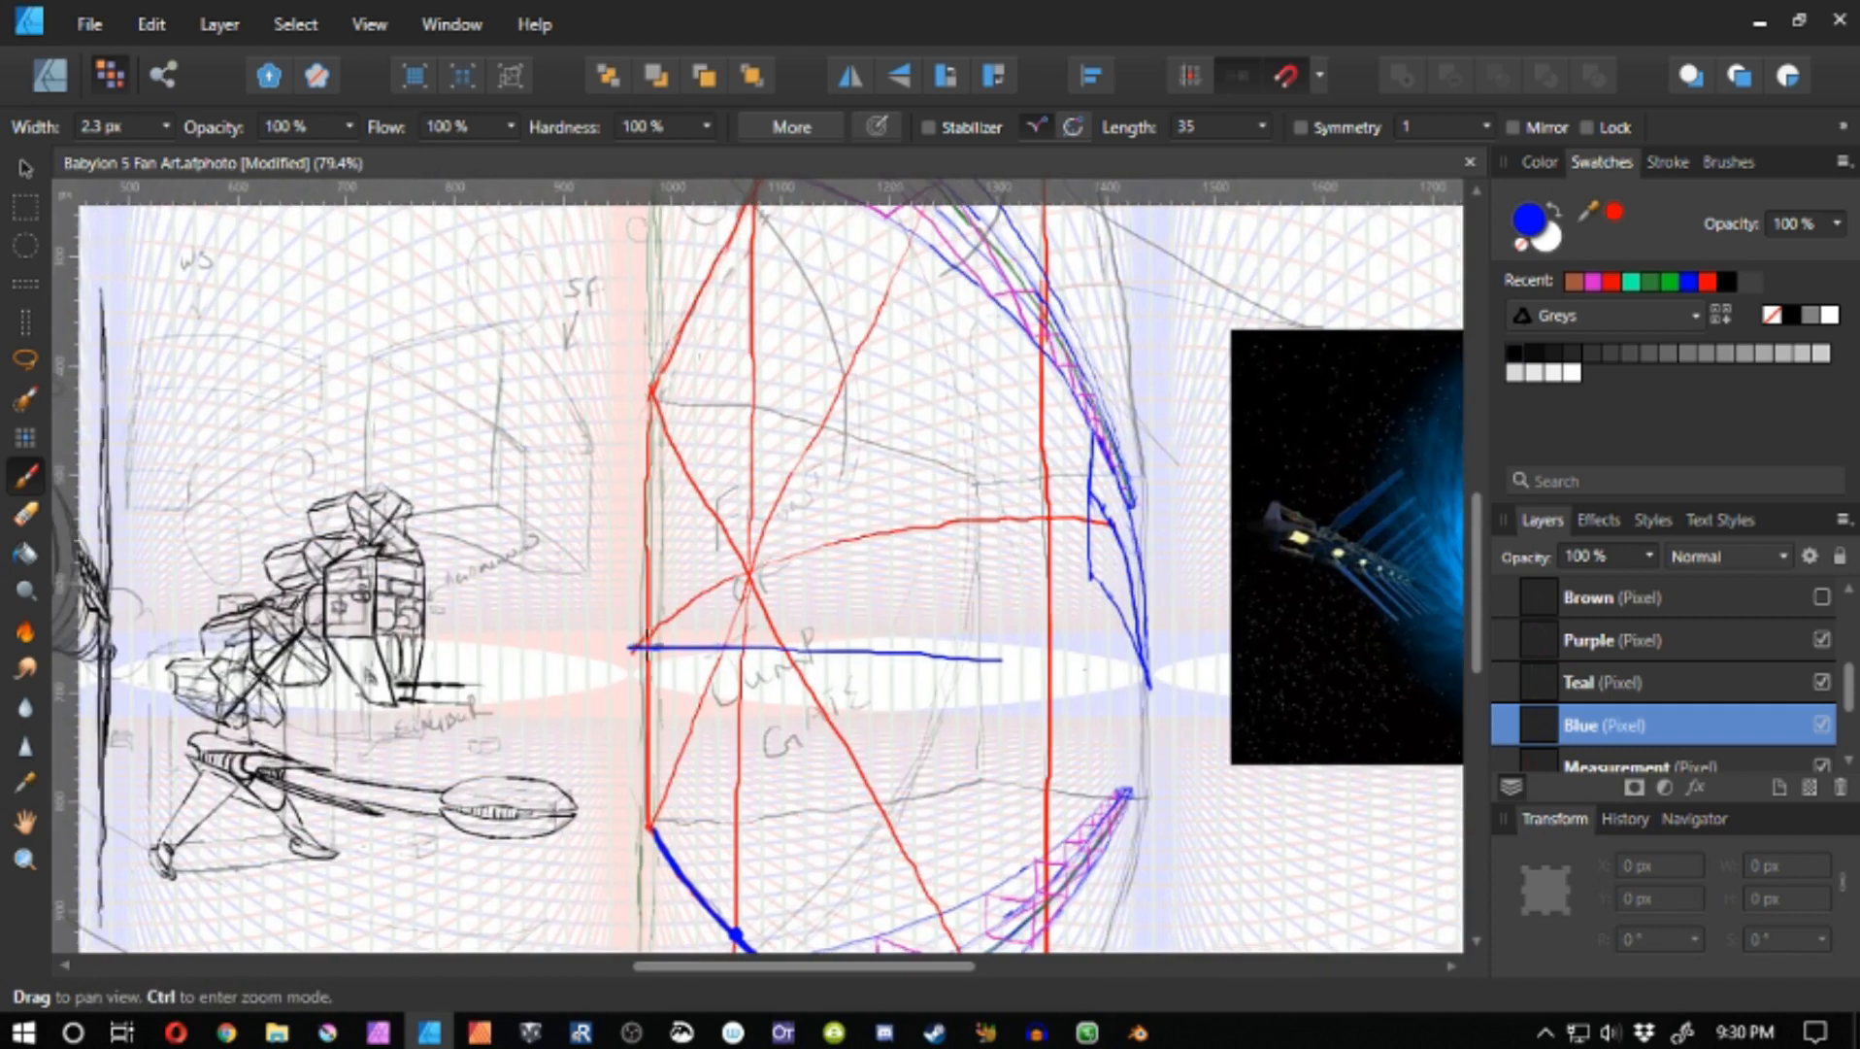
drag(657, 612, 991, 672)
mouse_move(895, 825)
mouse_down()
mouse_move(1046, 500)
mouse_move(1034, 436)
mouse_up()
mouse_move(1016, 351)
mouse_down()
mouse_move(976, 580)
mouse_move(612, 850)
mouse_up()
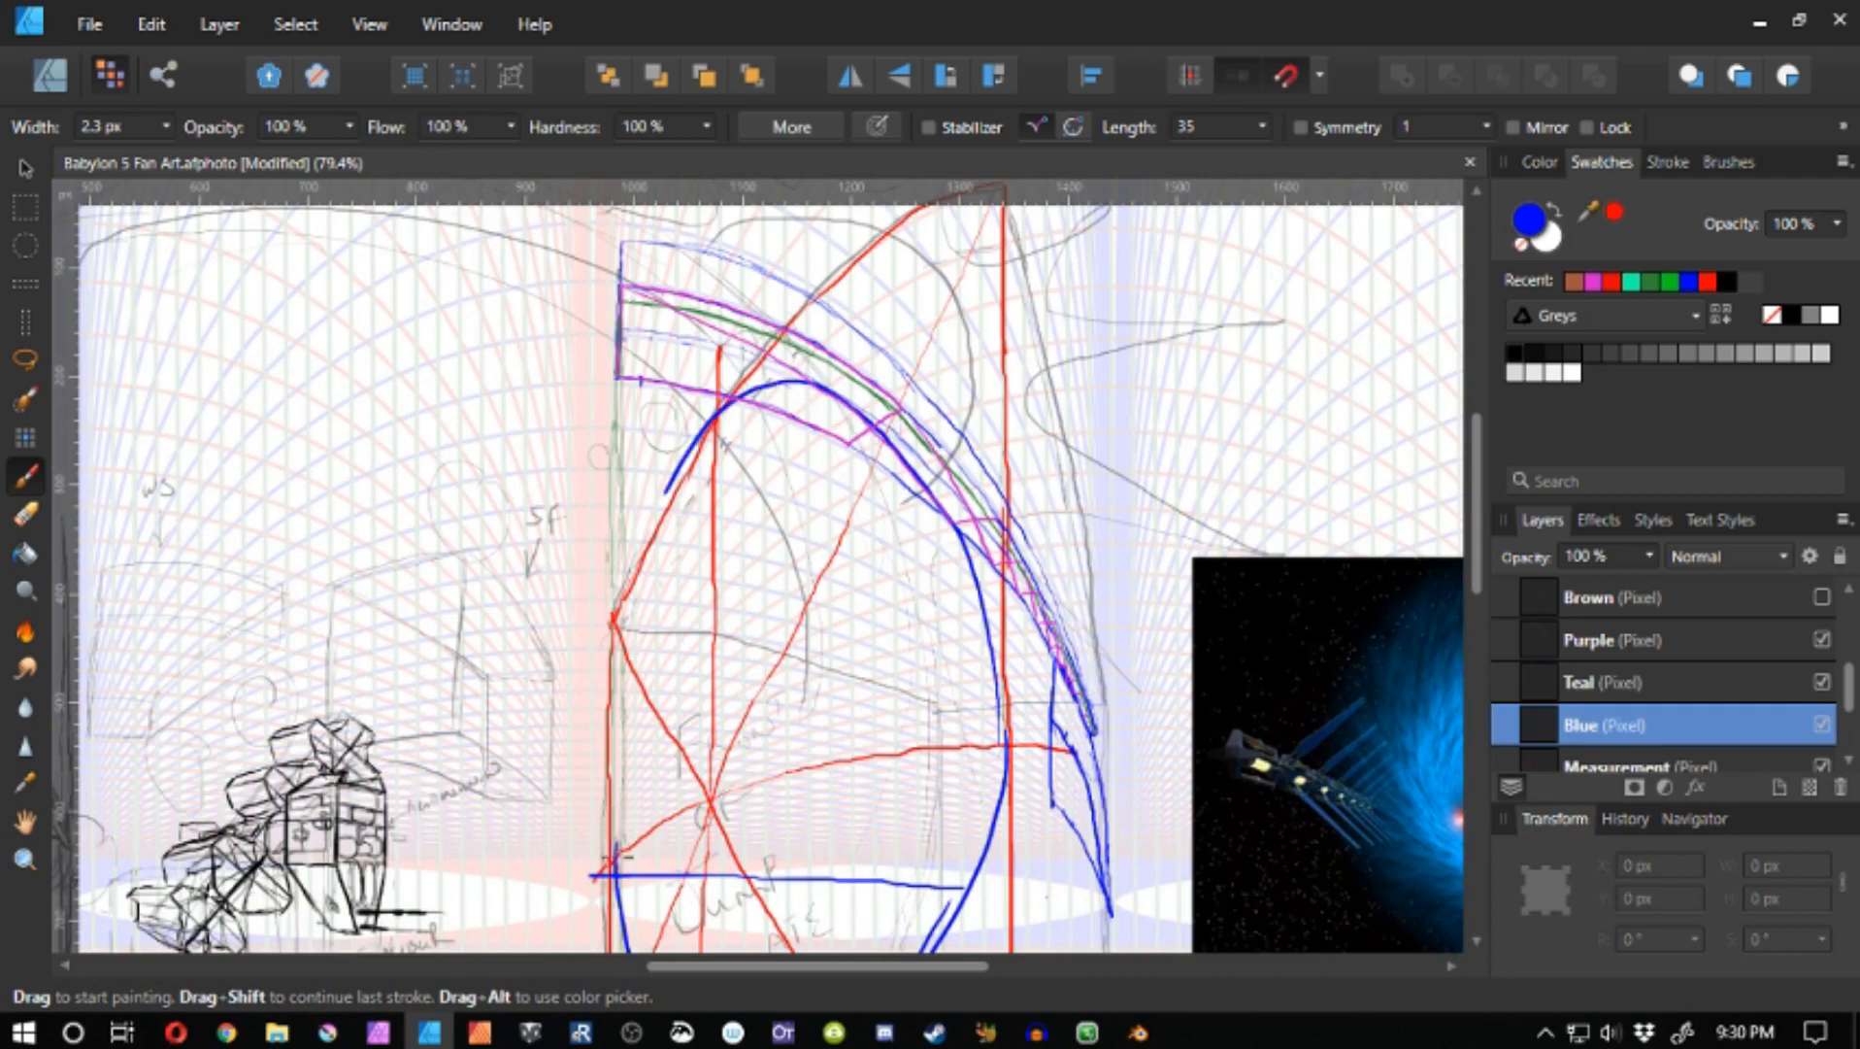
mouse_move(651, 637)
mouse_down()
mouse_move(685, 540)
mouse_move(850, 288)
mouse_up()
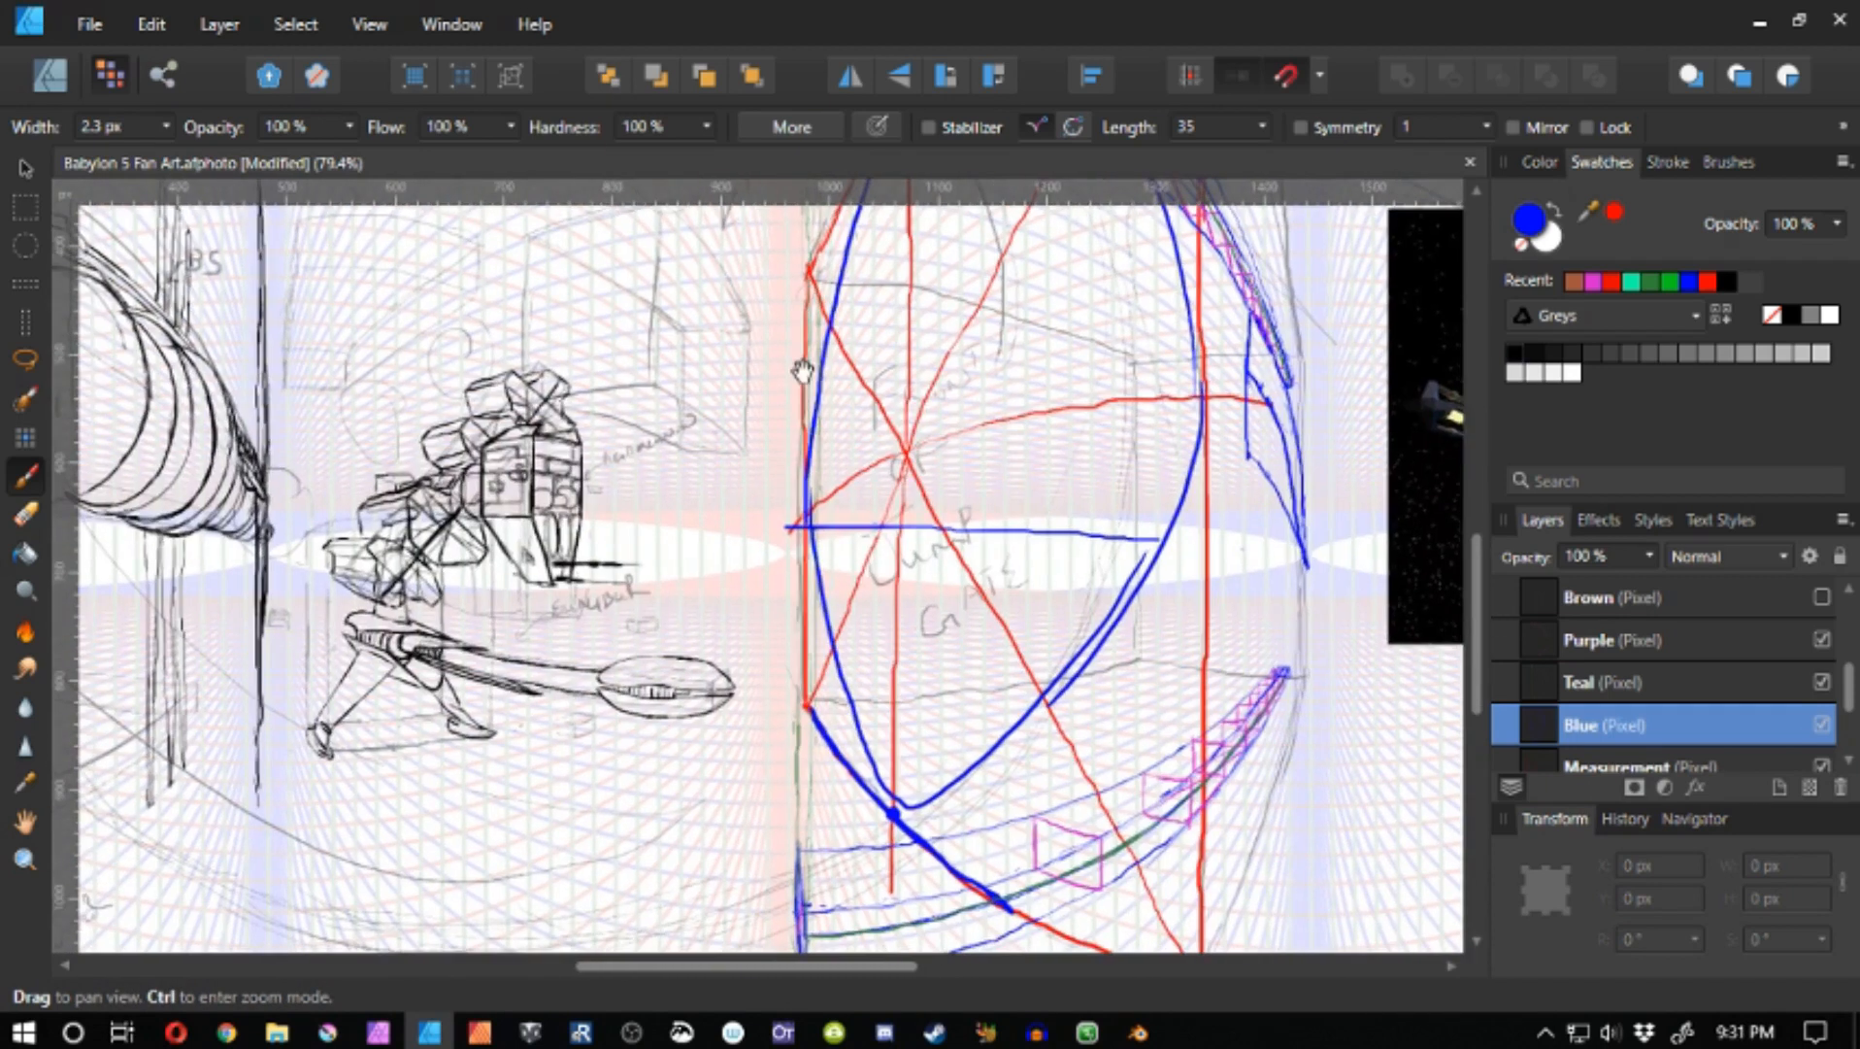
key(ctrl+z)
key(ctrl+z)
key(ctrl+z)
- Sketch trial blue strokes over the red construction lines, including the slanted one below the upper arm
drag(730, 762, 714, 899)
drag(760, 304, 739, 825)
drag(760, 673, 749, 541)
mouse_move(749, 540)
mouse_down()
mouse_move(762, 568)
mouse_move(730, 590)
mouse_up()
mouse_move(740, 693)
mouse_down()
mouse_move(748, 606)
mouse_move(709, 315)
mouse_up()
mouse_move(835, 705)
mouse_down()
mouse_move(843, 738)
mouse_move(841, 711)
mouse_up()
key(ctrl+z)
key(ctrl+z)
key(ctrl+z)
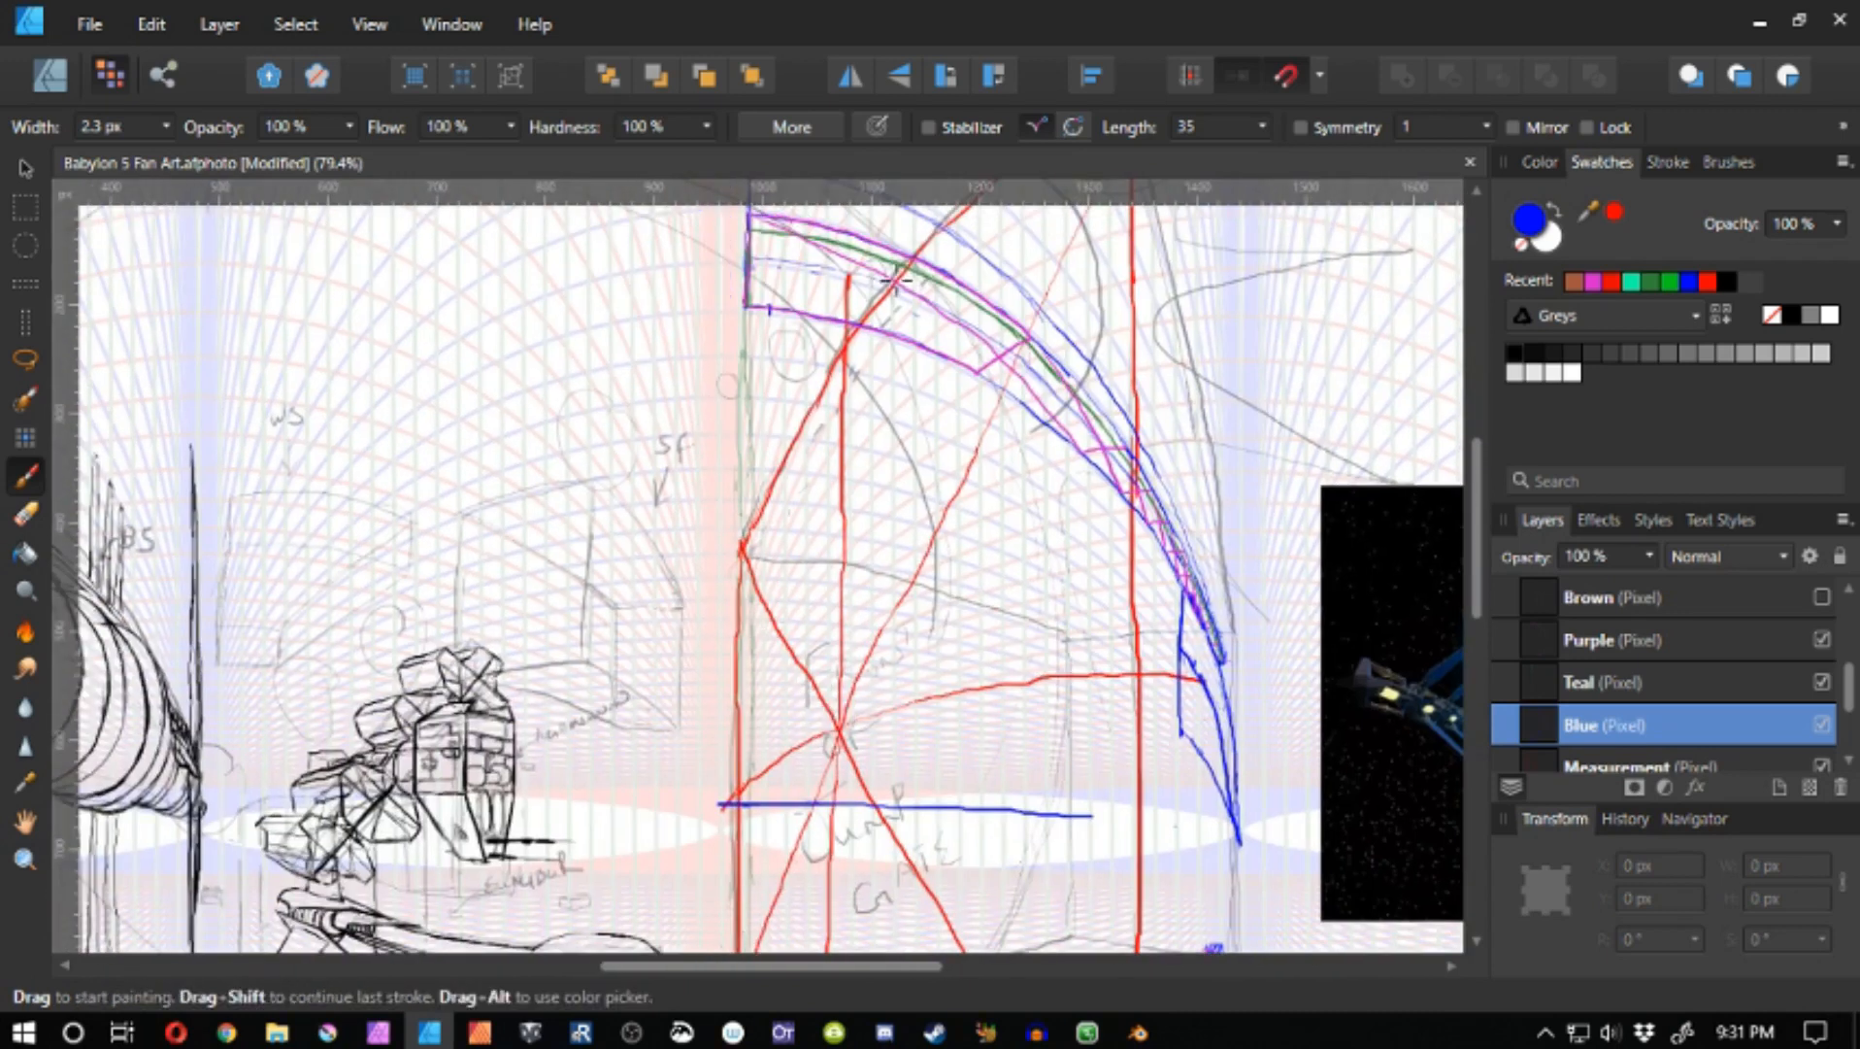
mouse_move(898, 287)
mouse_down()
mouse_move(790, 440)
mouse_move(852, 355)
mouse_move(808, 425)
mouse_up()
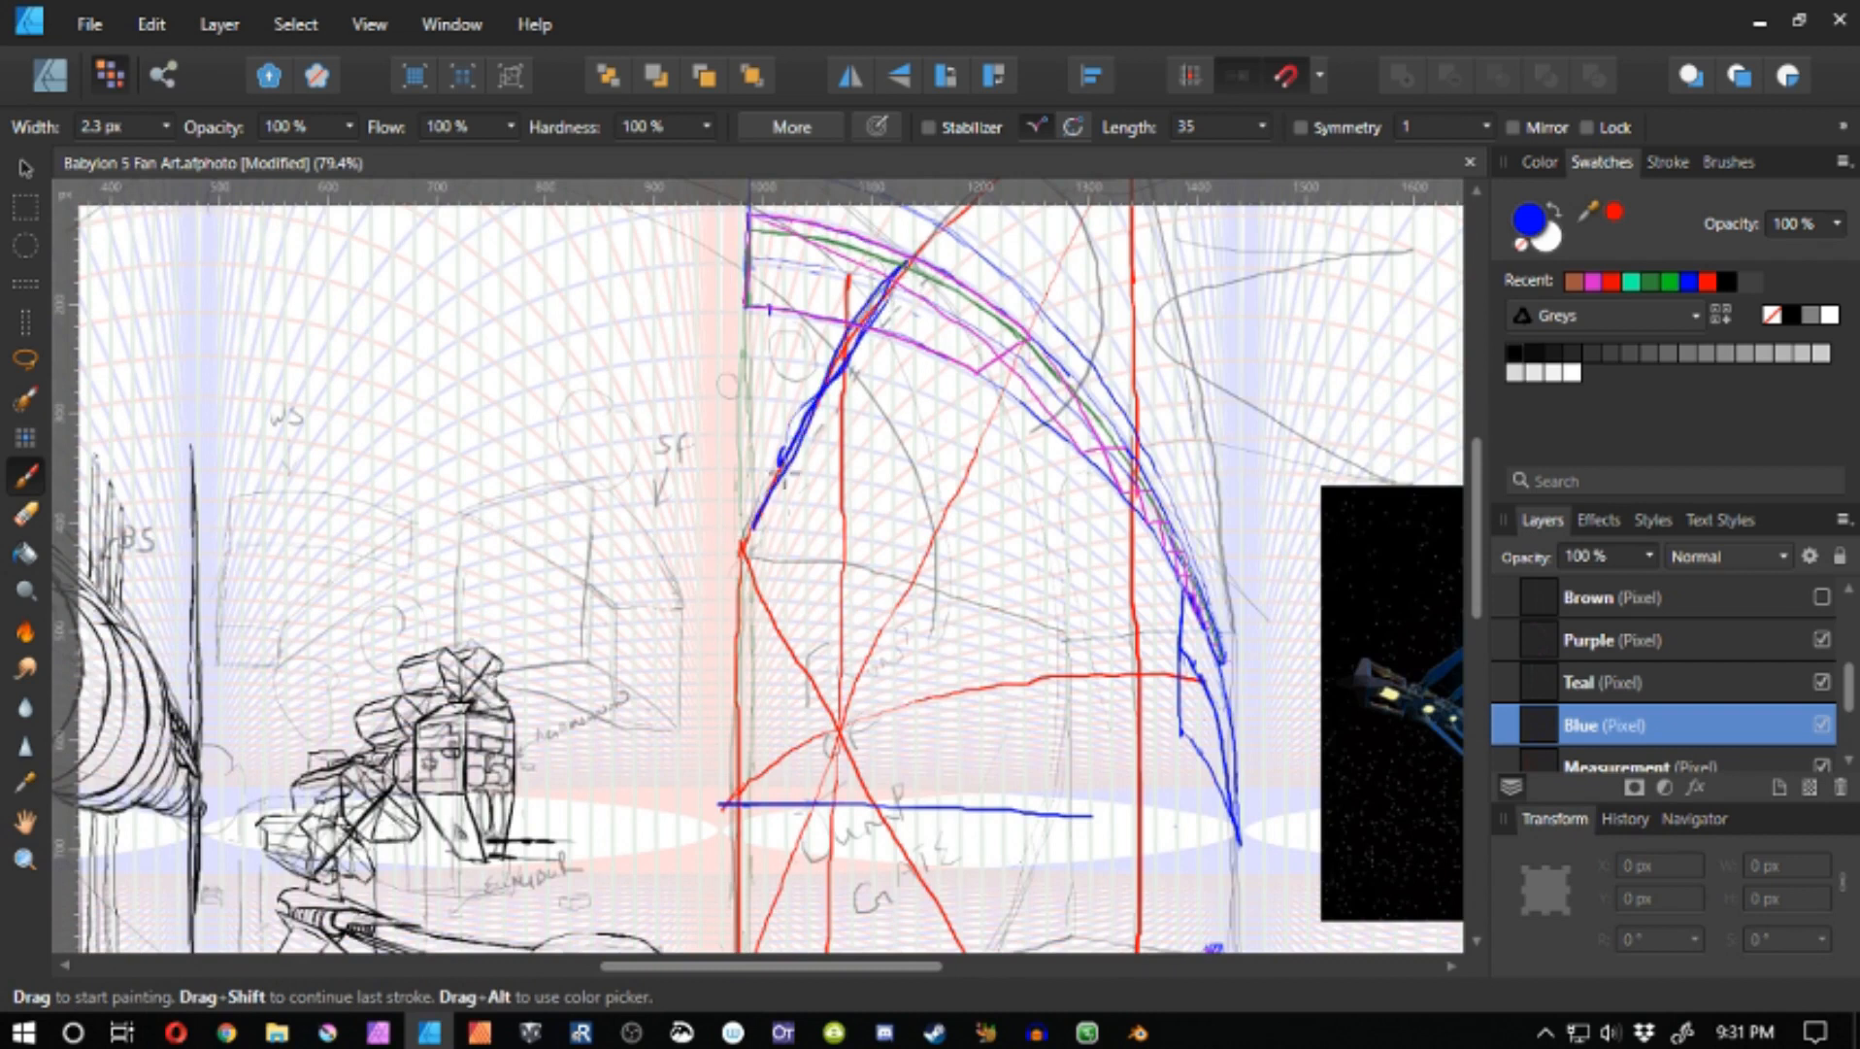
key(ctrl+z)
- Try to draw the horizontal and far vertical edges of a box at the end of the middle arm in blue
key(space)
drag(840, 628, 465, 513)
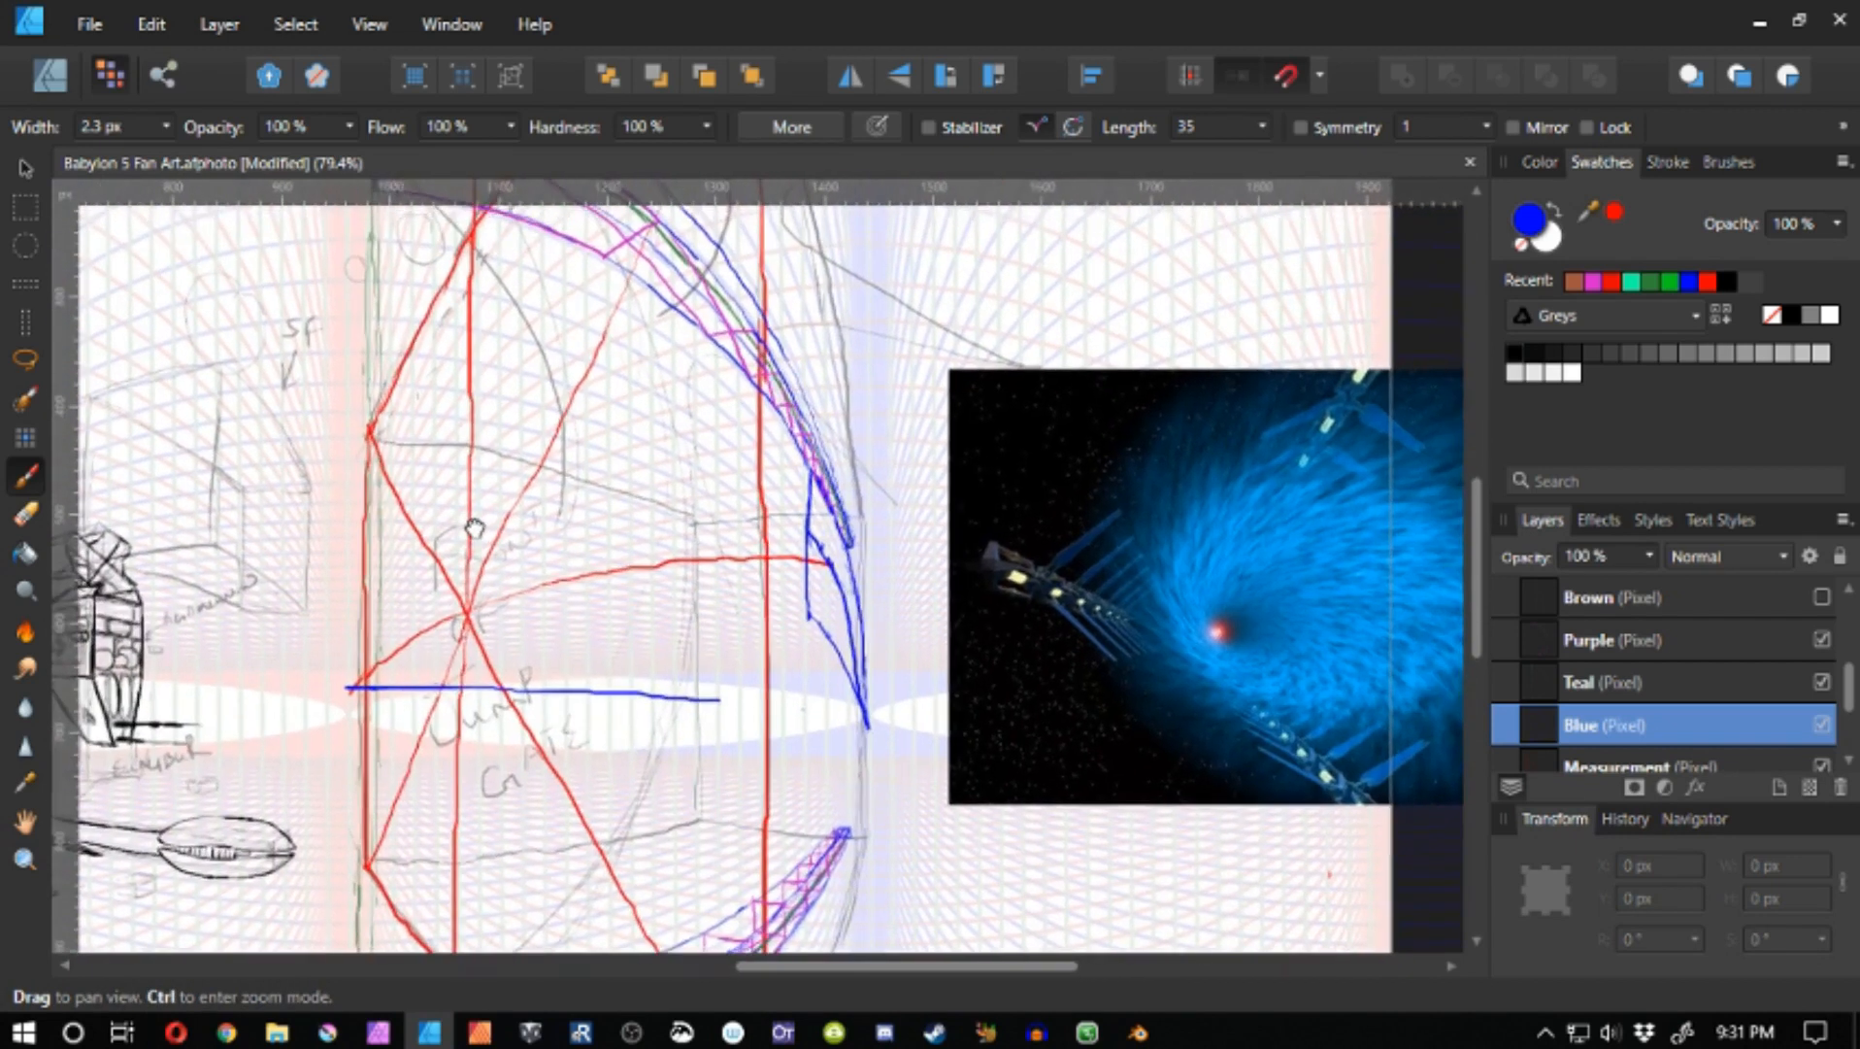
mouse_move(802, 482)
mouse_down()
mouse_move(790, 635)
mouse_move(607, 636)
mouse_move(671, 621)
mouse_up()
drag(609, 765, 671, 763)
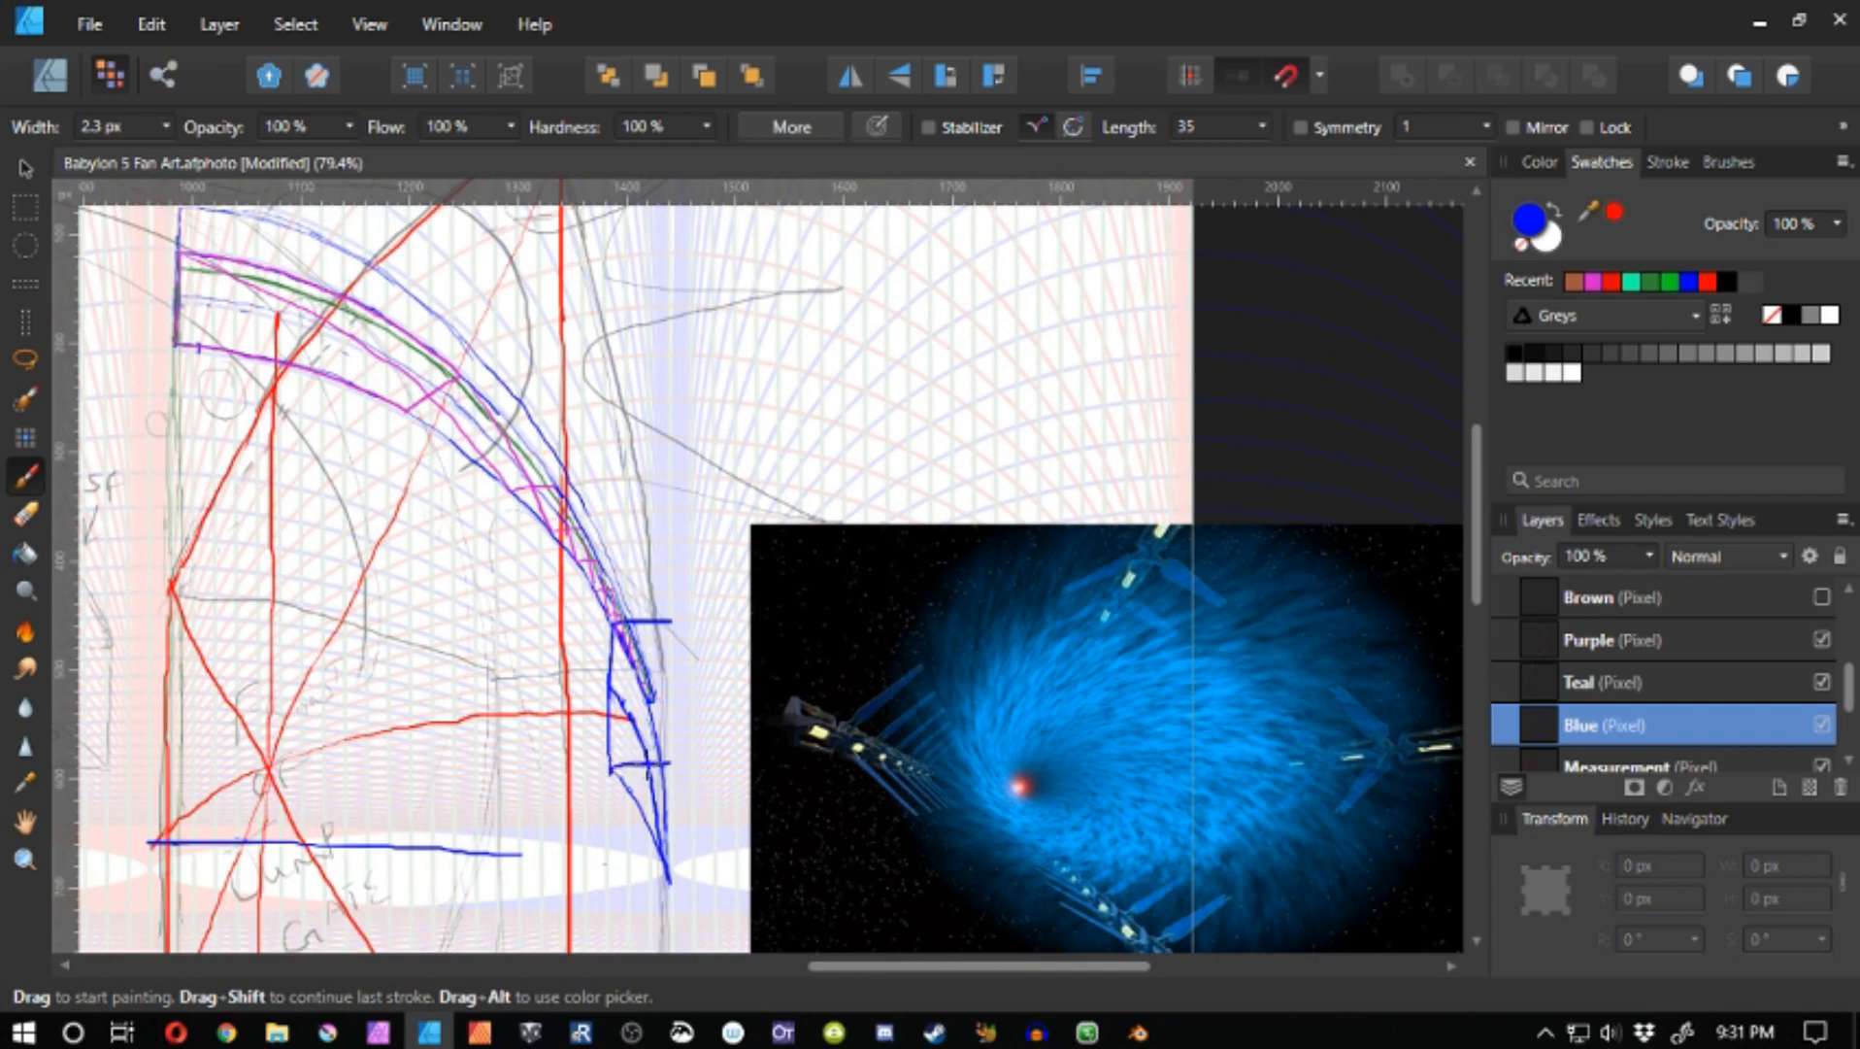
drag(671, 621, 675, 756)
key(ctrl+z)
key(ctrl+z)
drag(667, 621, 708, 621)
key(space)
mouse_move(709, 622)
mouse_down()
mouse_move(636, 547)
mouse_move(636, 698)
mouse_up()
key(ctrl+z)
key(ctrl+z)
key(ctrl+z)
- Complete a blue rectangle at the middle arm's end and draw its outer edge tapering to the arc's end at the horizon
drag(595, 546, 627, 547)
mouse_move(618, 549)
mouse_down()
mouse_move(614, 694)
mouse_move(629, 697)
mouse_up()
key(space)
mouse_move(629, 697)
mouse_down()
mouse_move(685, 580)
mouse_move(651, 706)
mouse_up()
key(space)
drag(577, 637, 611, 780)
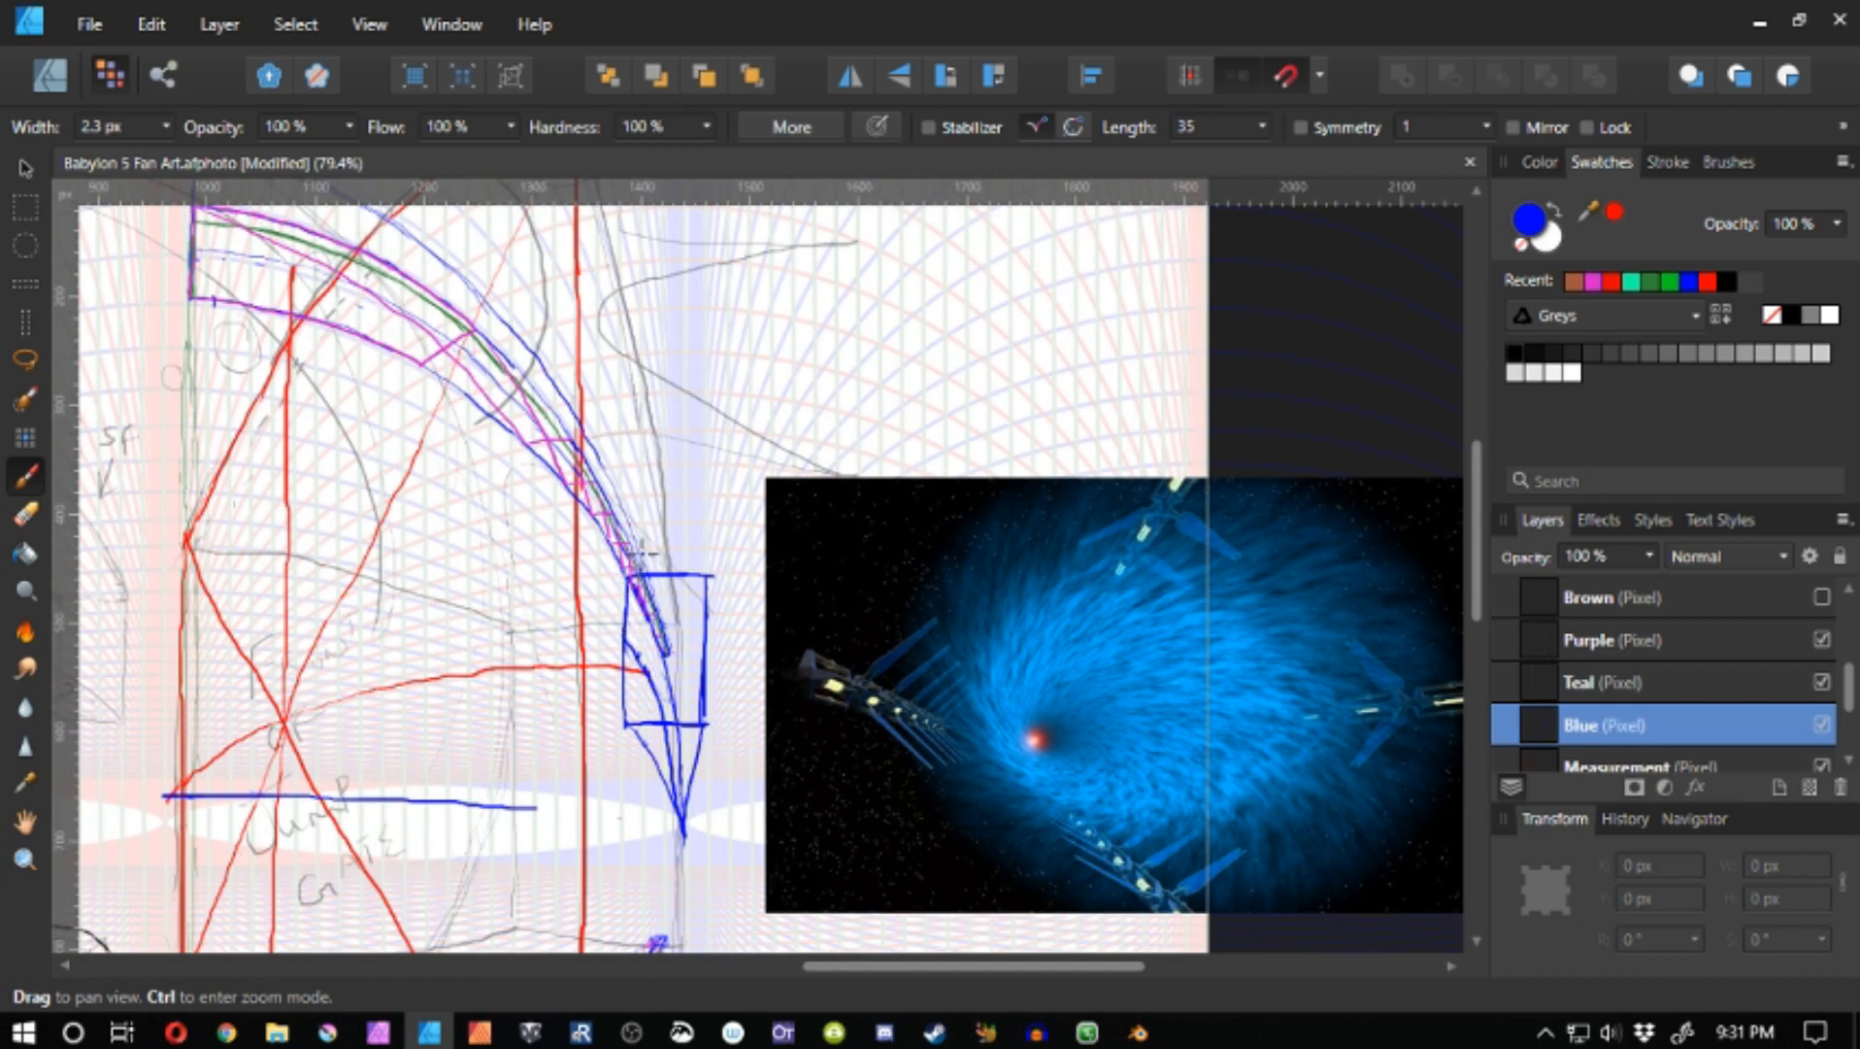
- Erase the stray strokes inside the middle arm's rectangle, including those on the Purple layer
key(e)
drag(649, 659, 642, 588)
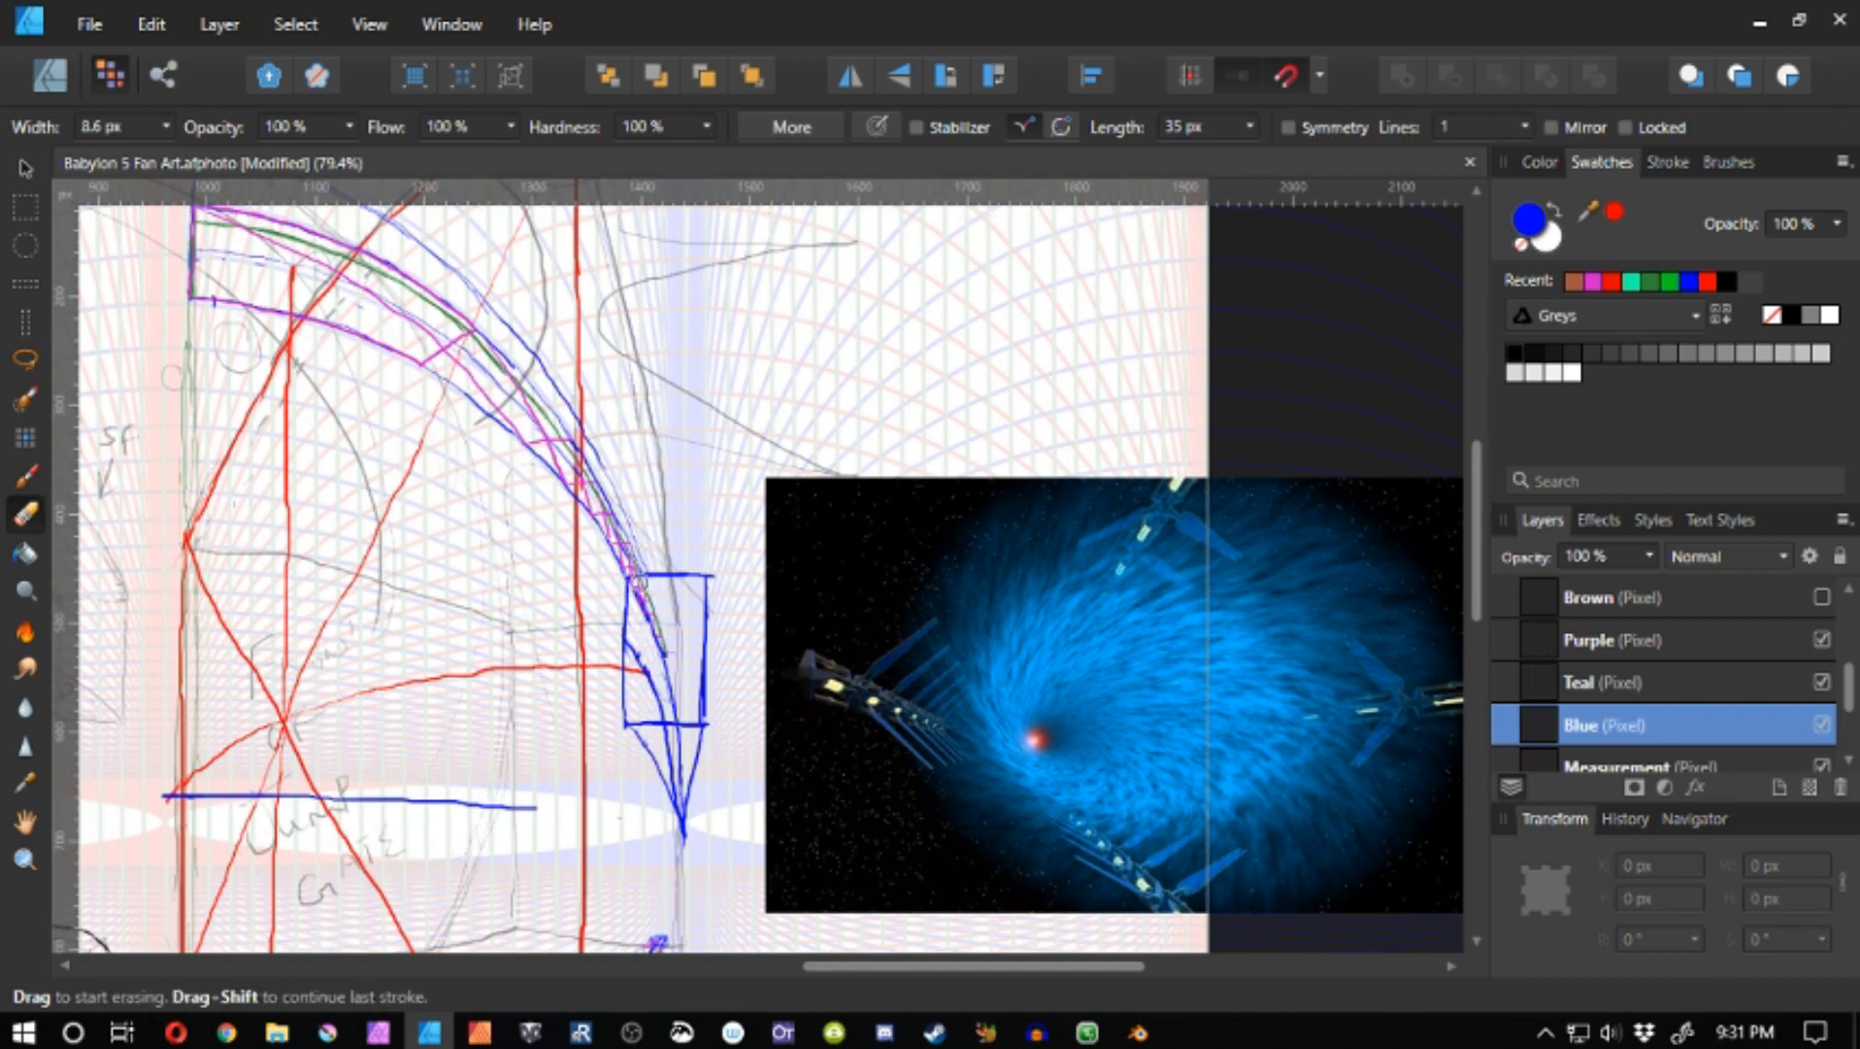
click(1593, 642)
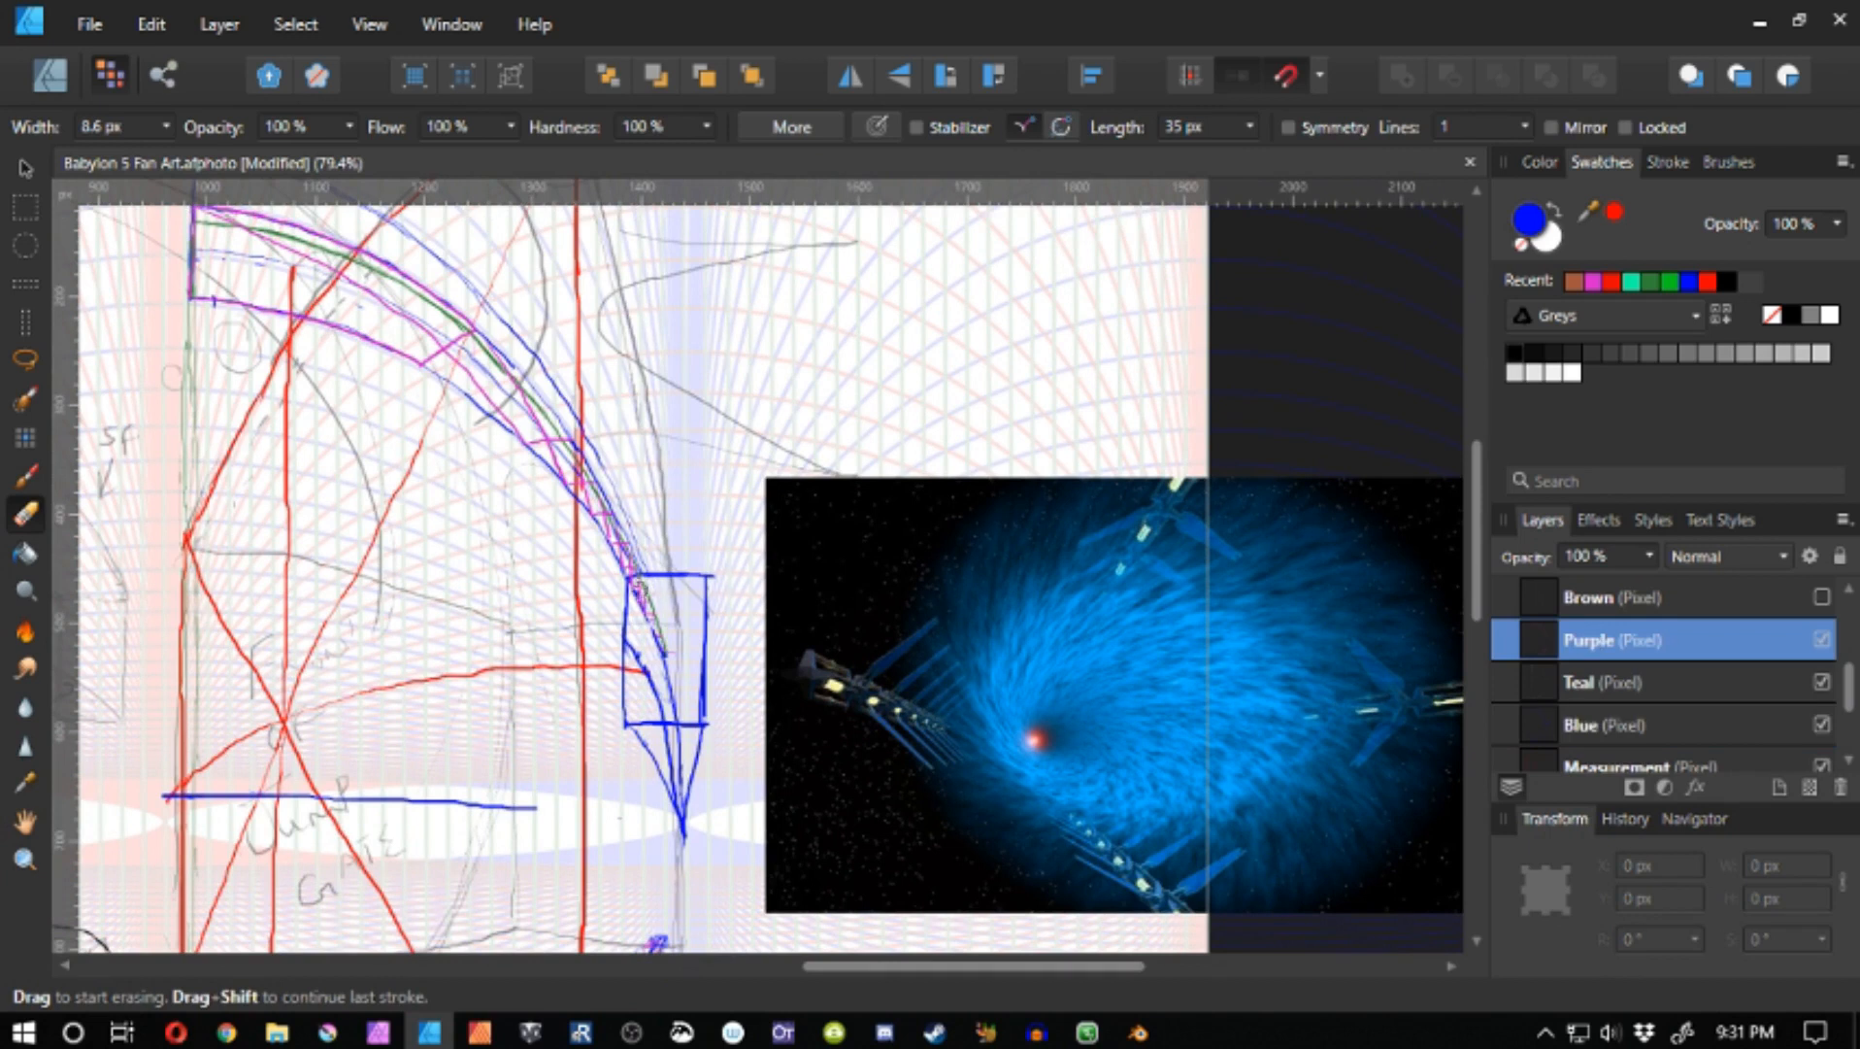
mouse_move(634, 580)
mouse_down()
mouse_move(660, 630)
mouse_move(641, 612)
mouse_up()
- Redraw the arm edge inside the rectangle with the brush on the Blue layer
click(1579, 724)
key(b)
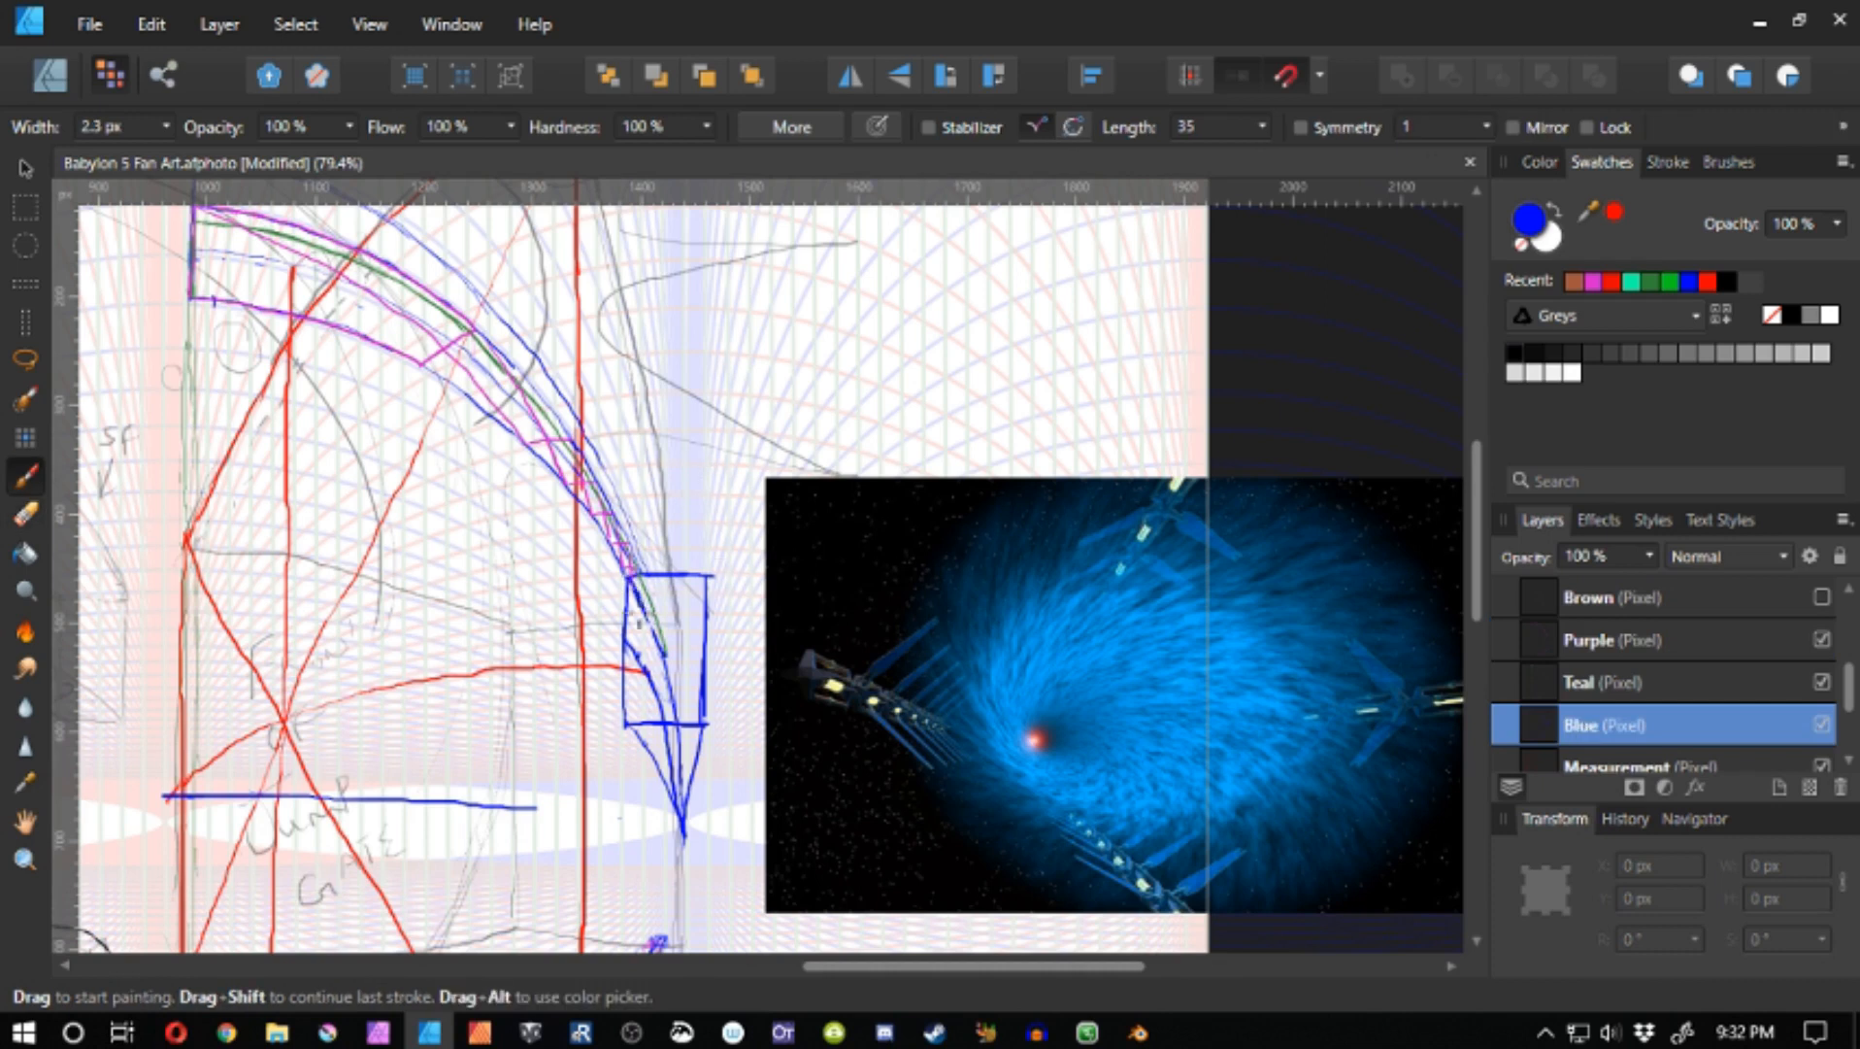
mouse_move(633, 612)
mouse_down()
mouse_move(664, 647)
mouse_move(671, 718)
mouse_up()
- Sketch a trial blue square on the empty canvas above the reference image, with its corners converging to one vanishing point
drag(802, 342, 723, 748)
click(876, 634)
mouse_move(724, 659)
mouse_down()
mouse_move(627, 667)
mouse_move(631, 753)
mouse_move(726, 748)
mouse_move(685, 721)
mouse_move(745, 691)
mouse_move(720, 752)
mouse_move(881, 630)
mouse_up()
shift+click(723, 748)
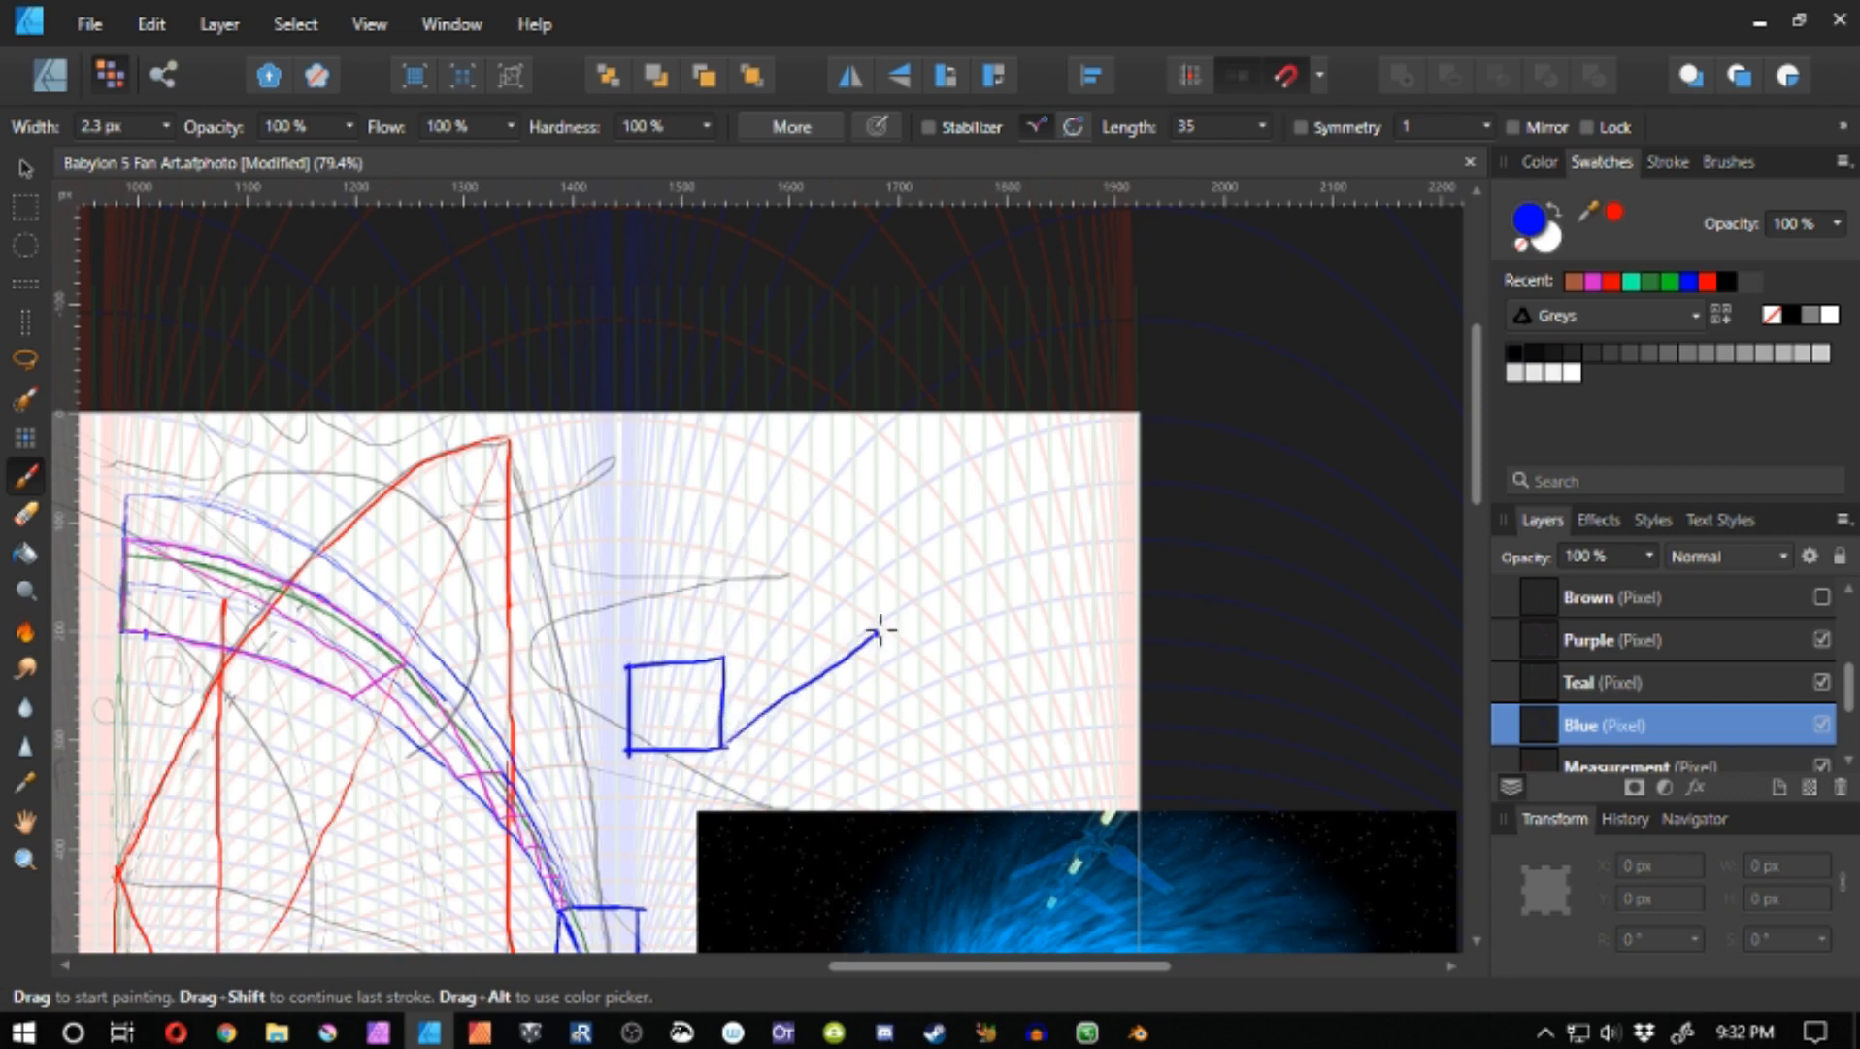
drag(723, 658, 880, 629)
drag(628, 664, 883, 628)
drag(629, 751, 885, 627)
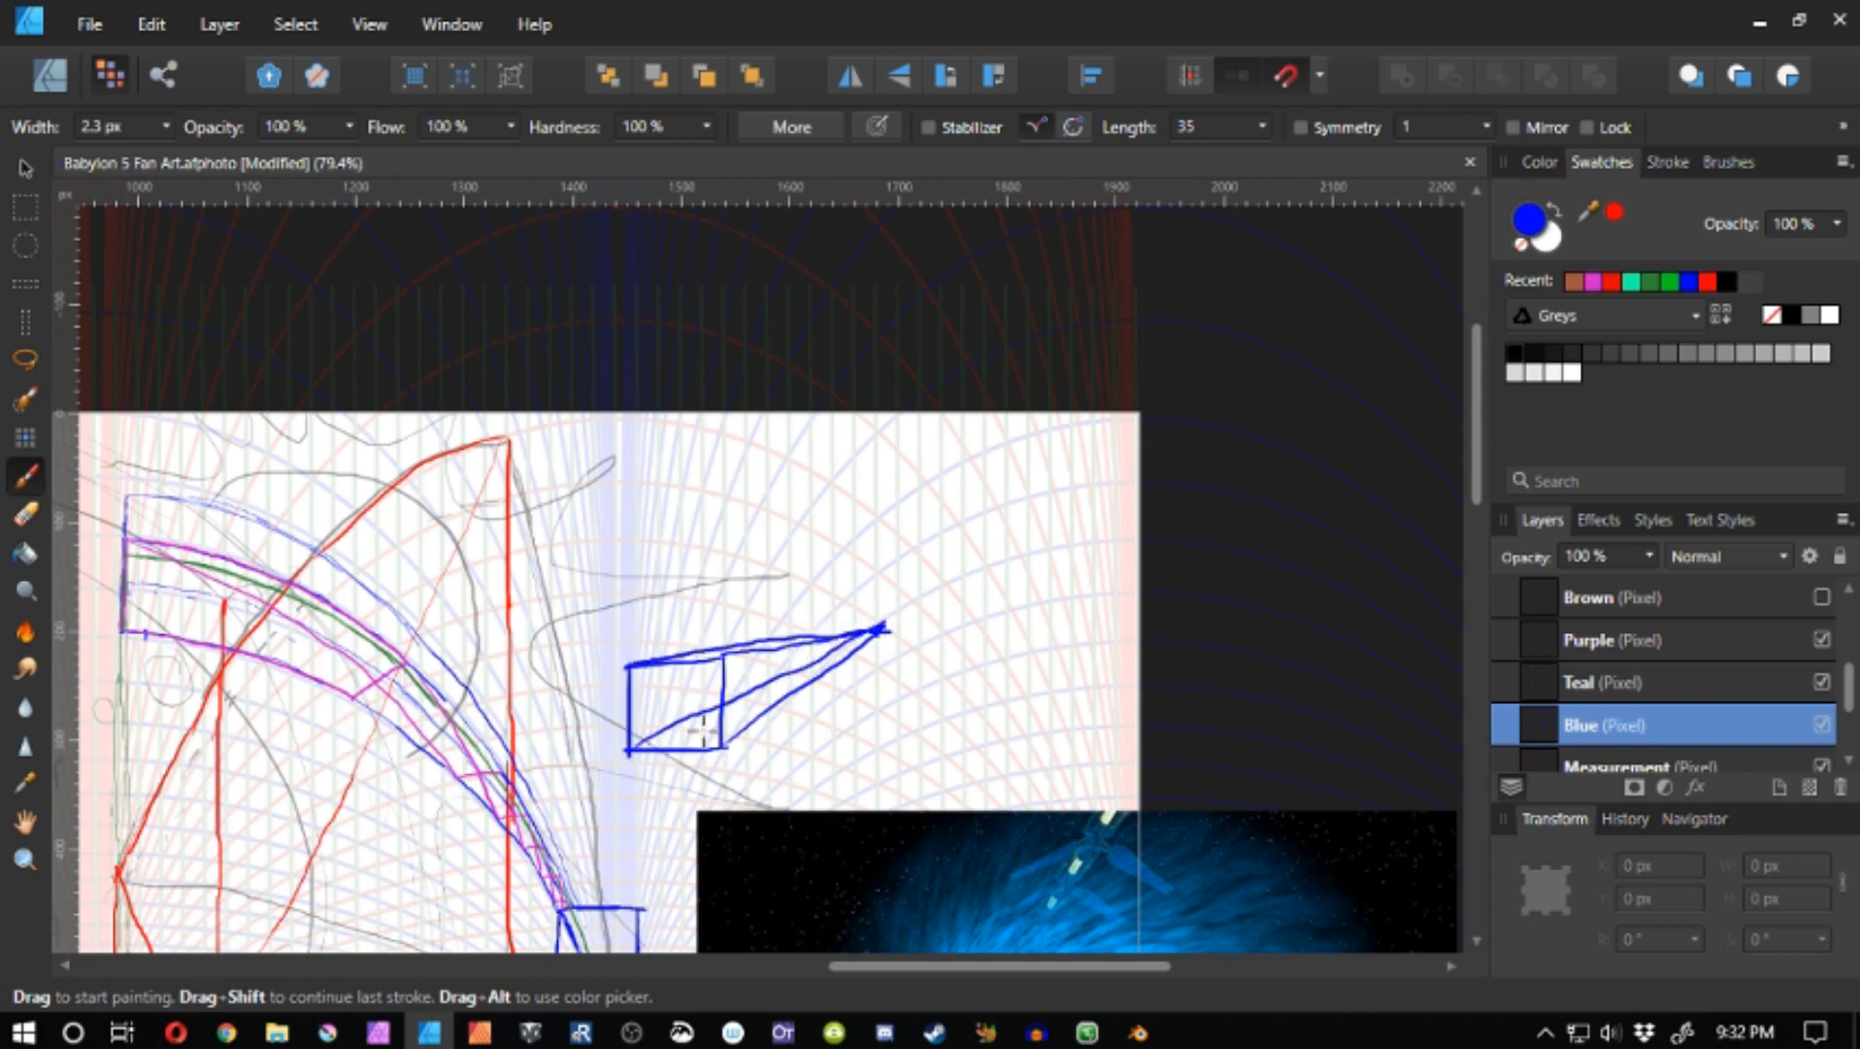
key(ctrl+z)
key(ctrl+z)
key(ctrl+z)
key(ctrl+z)
key(ctrl+z)
key(ctrl+z)
- Try to construct blue diagonals inside the rectangle at the end of the middle arm
key(space)
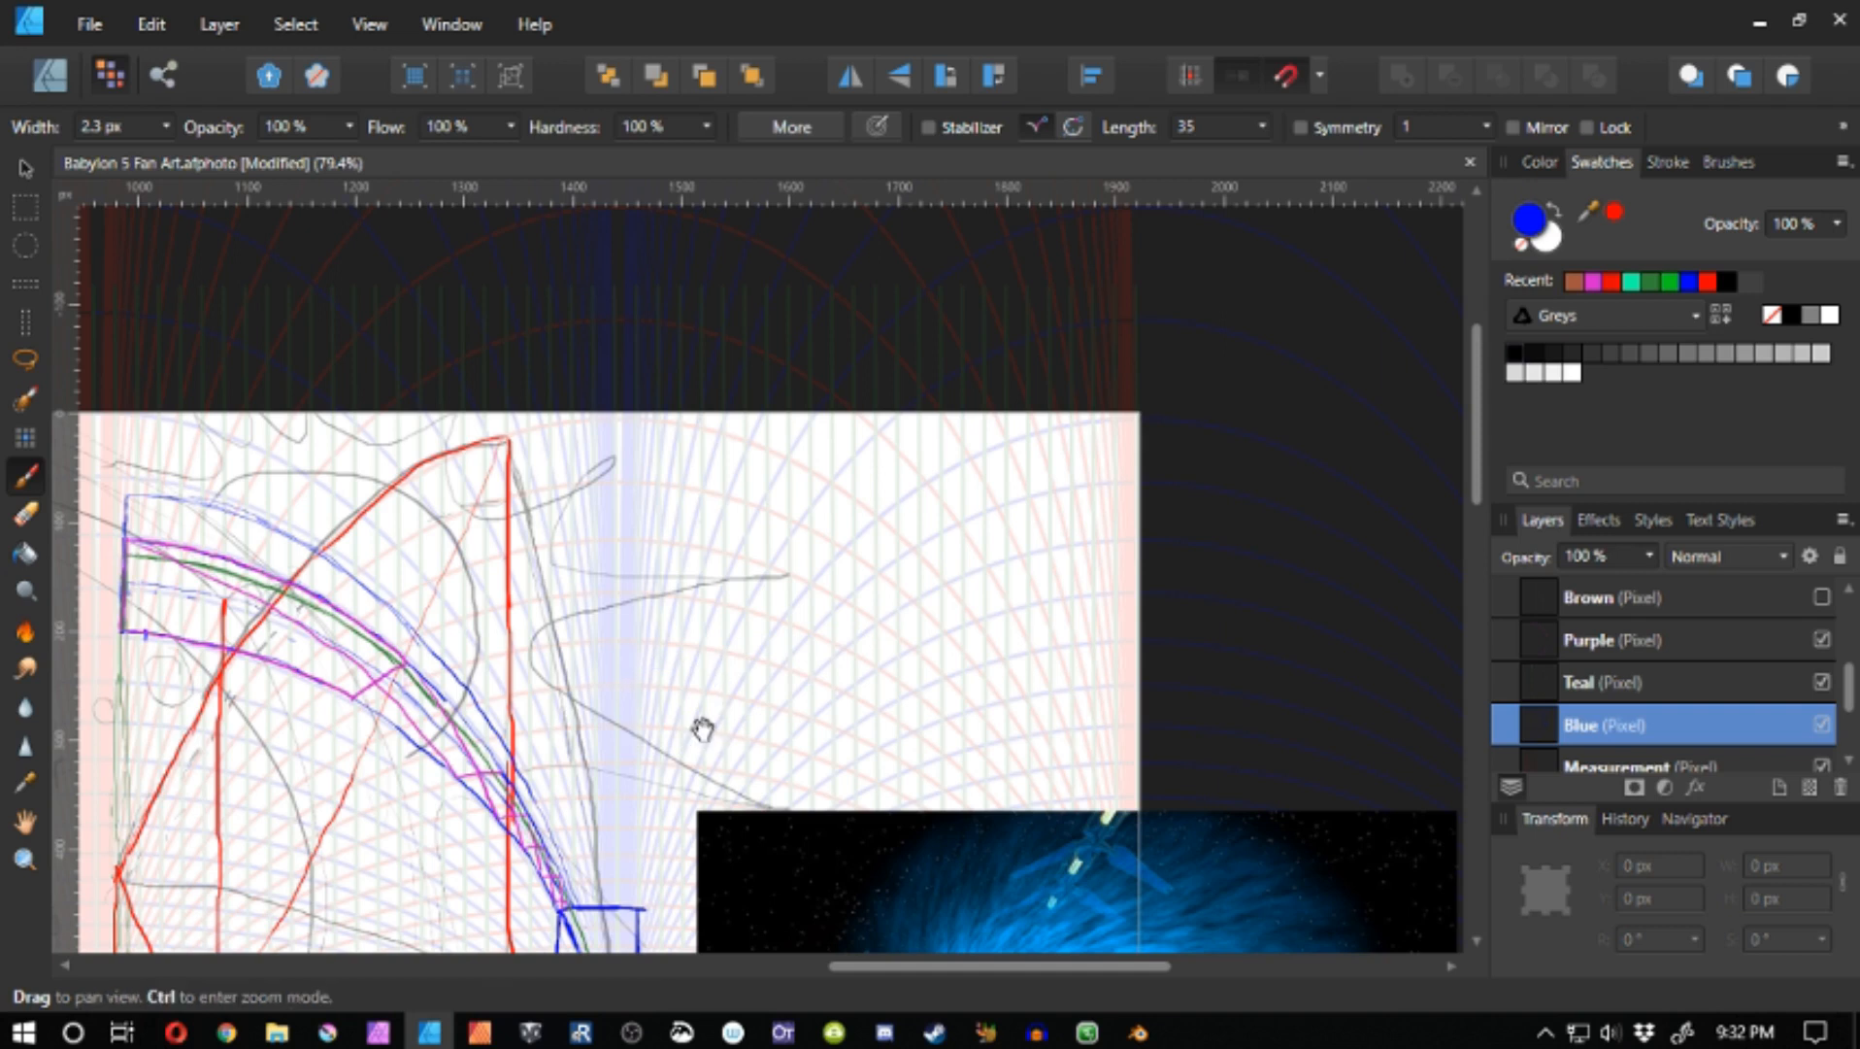
drag(703, 728, 835, 284)
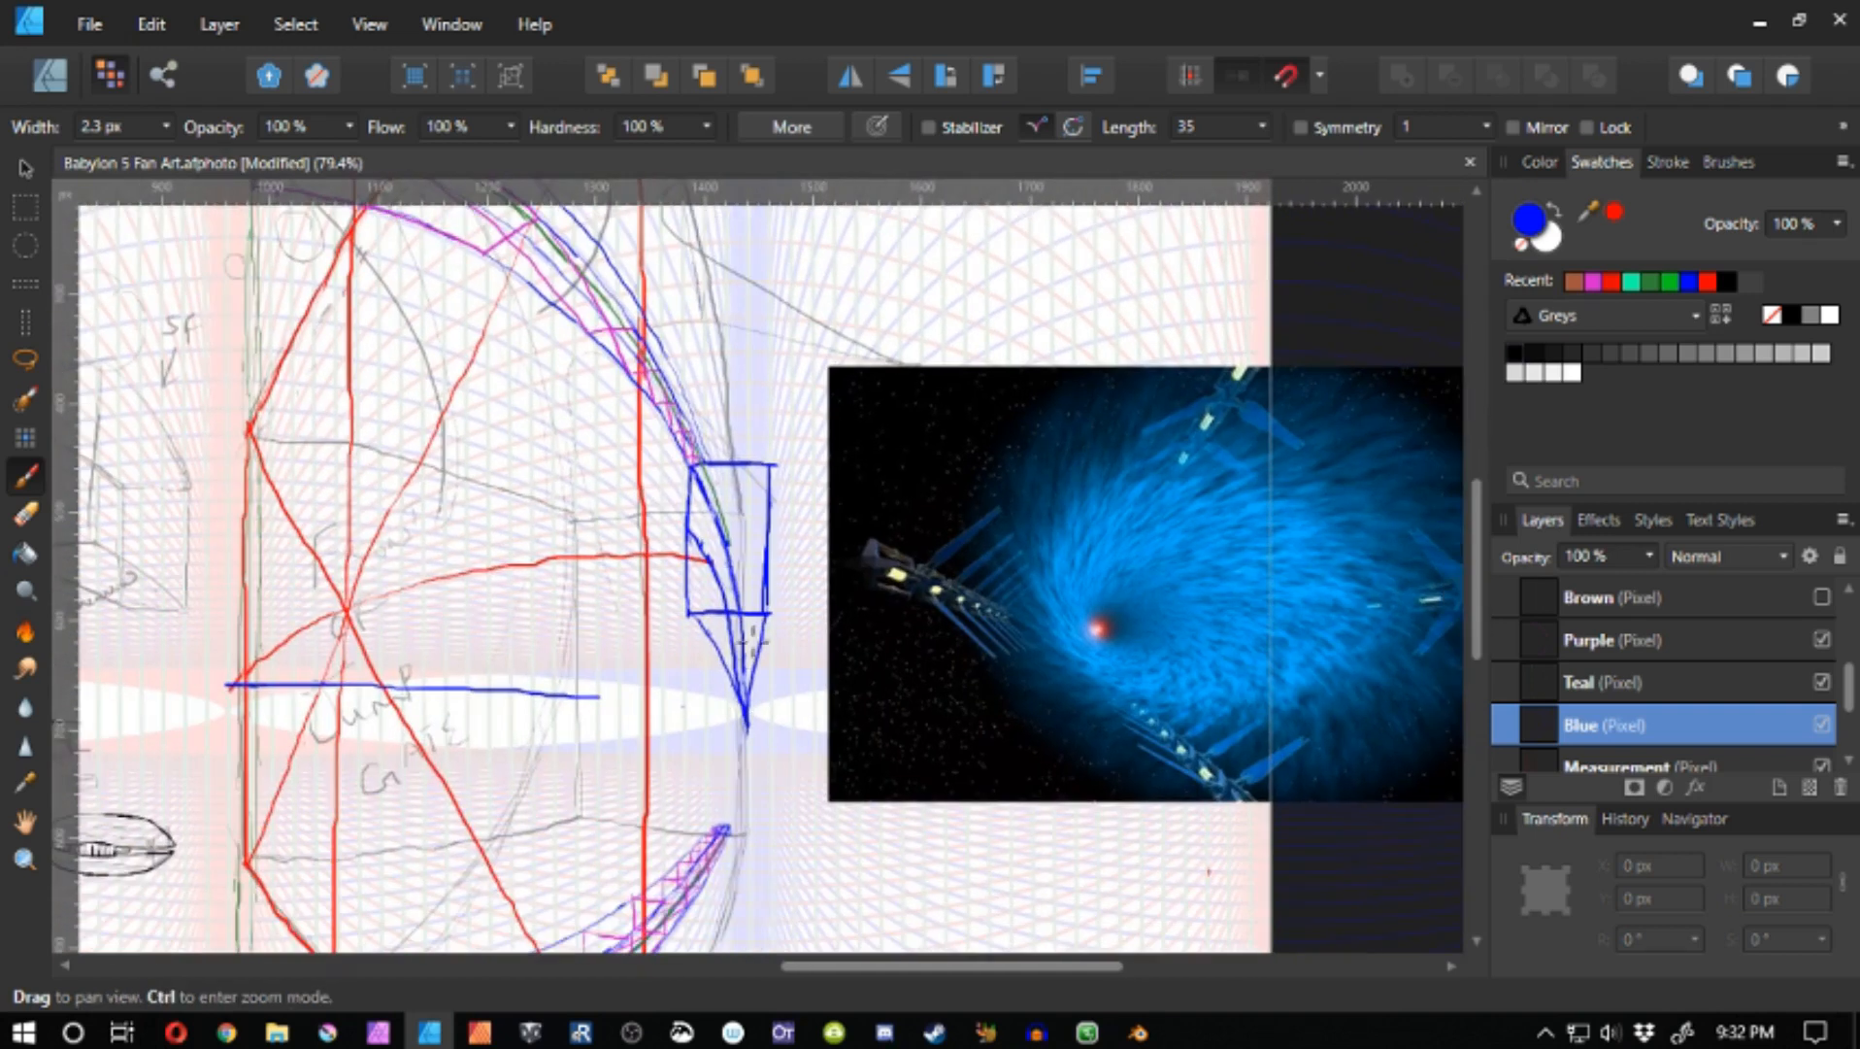
drag(772, 540, 707, 627)
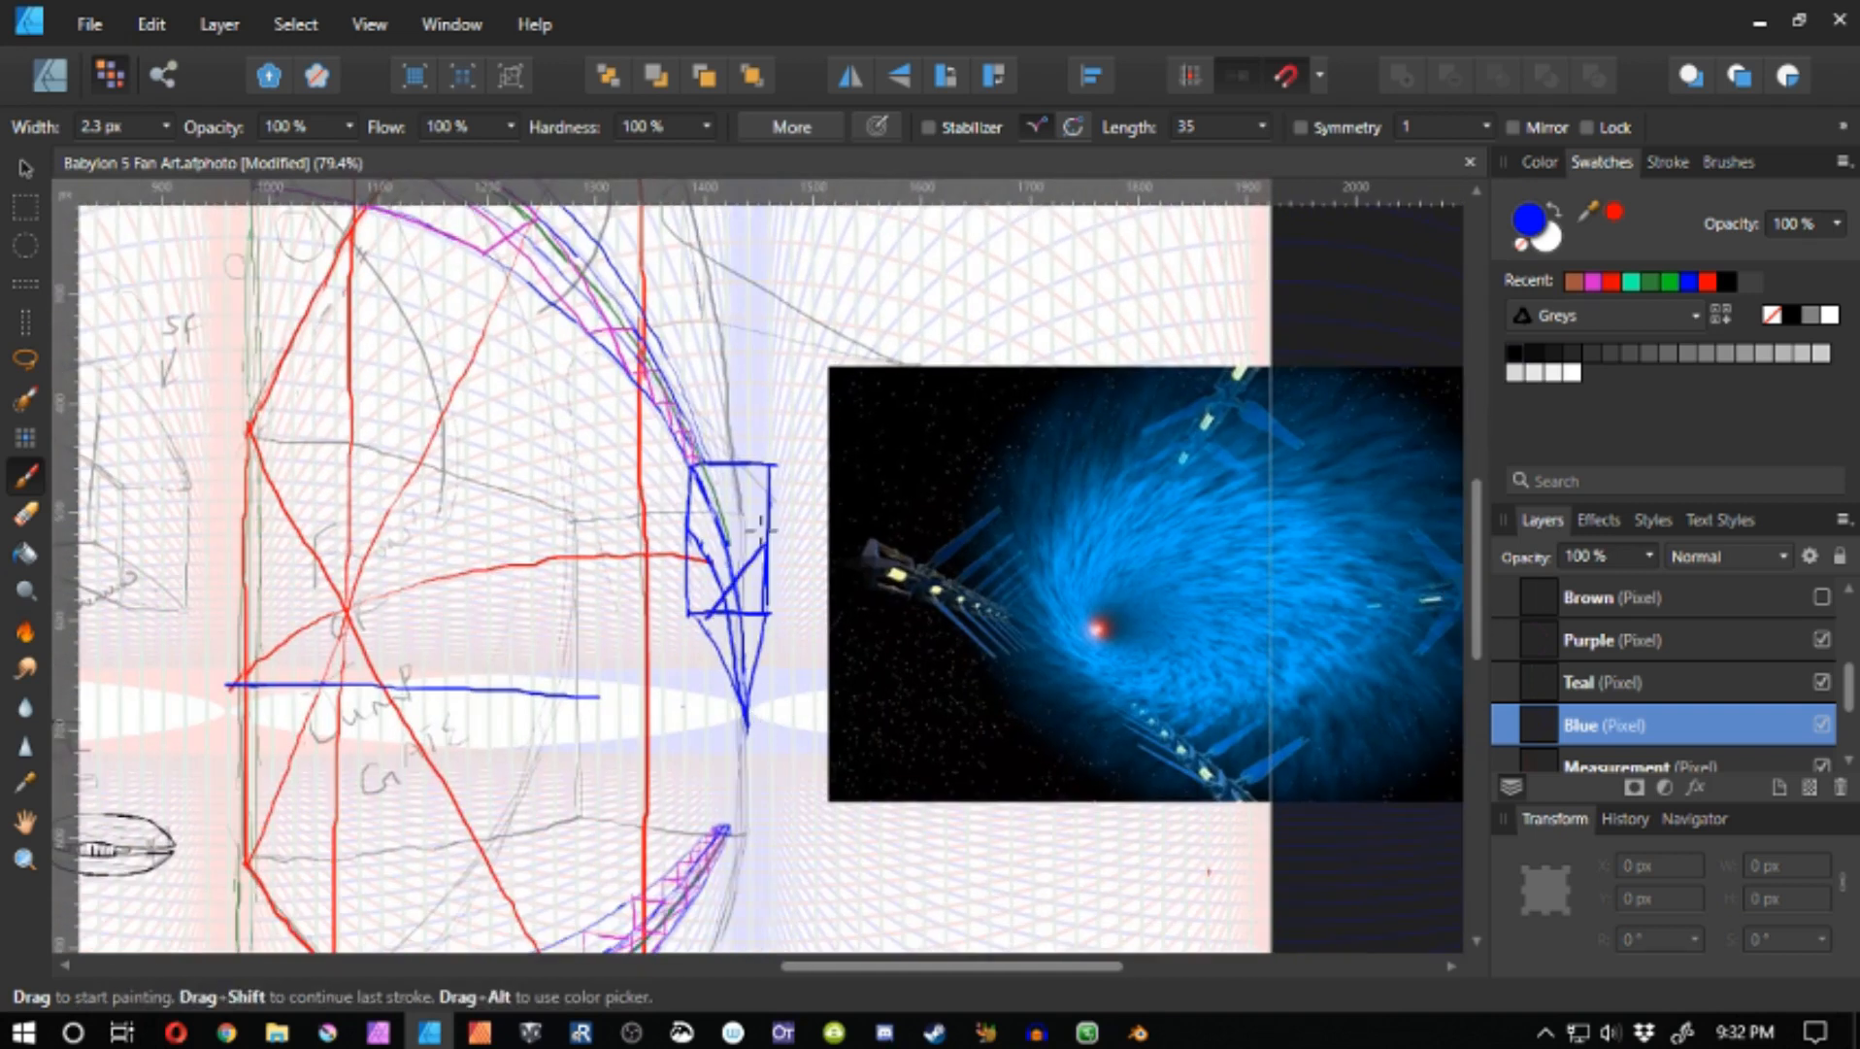
mouse_move(692, 464)
mouse_down()
mouse_move(767, 548)
mouse_move(718, 649)
mouse_up()
mouse_move(693, 553)
mouse_down()
mouse_move(758, 601)
mouse_move(729, 670)
mouse_up()
key(ctrl+z)
key(ctrl+z)
key(ctrl+z)
key(ctrl+z)
key(ctrl+z)
- Draw a magenta line across the middle arm's rectangle and another from its outer end down to the taper's tip
click(1597, 280)
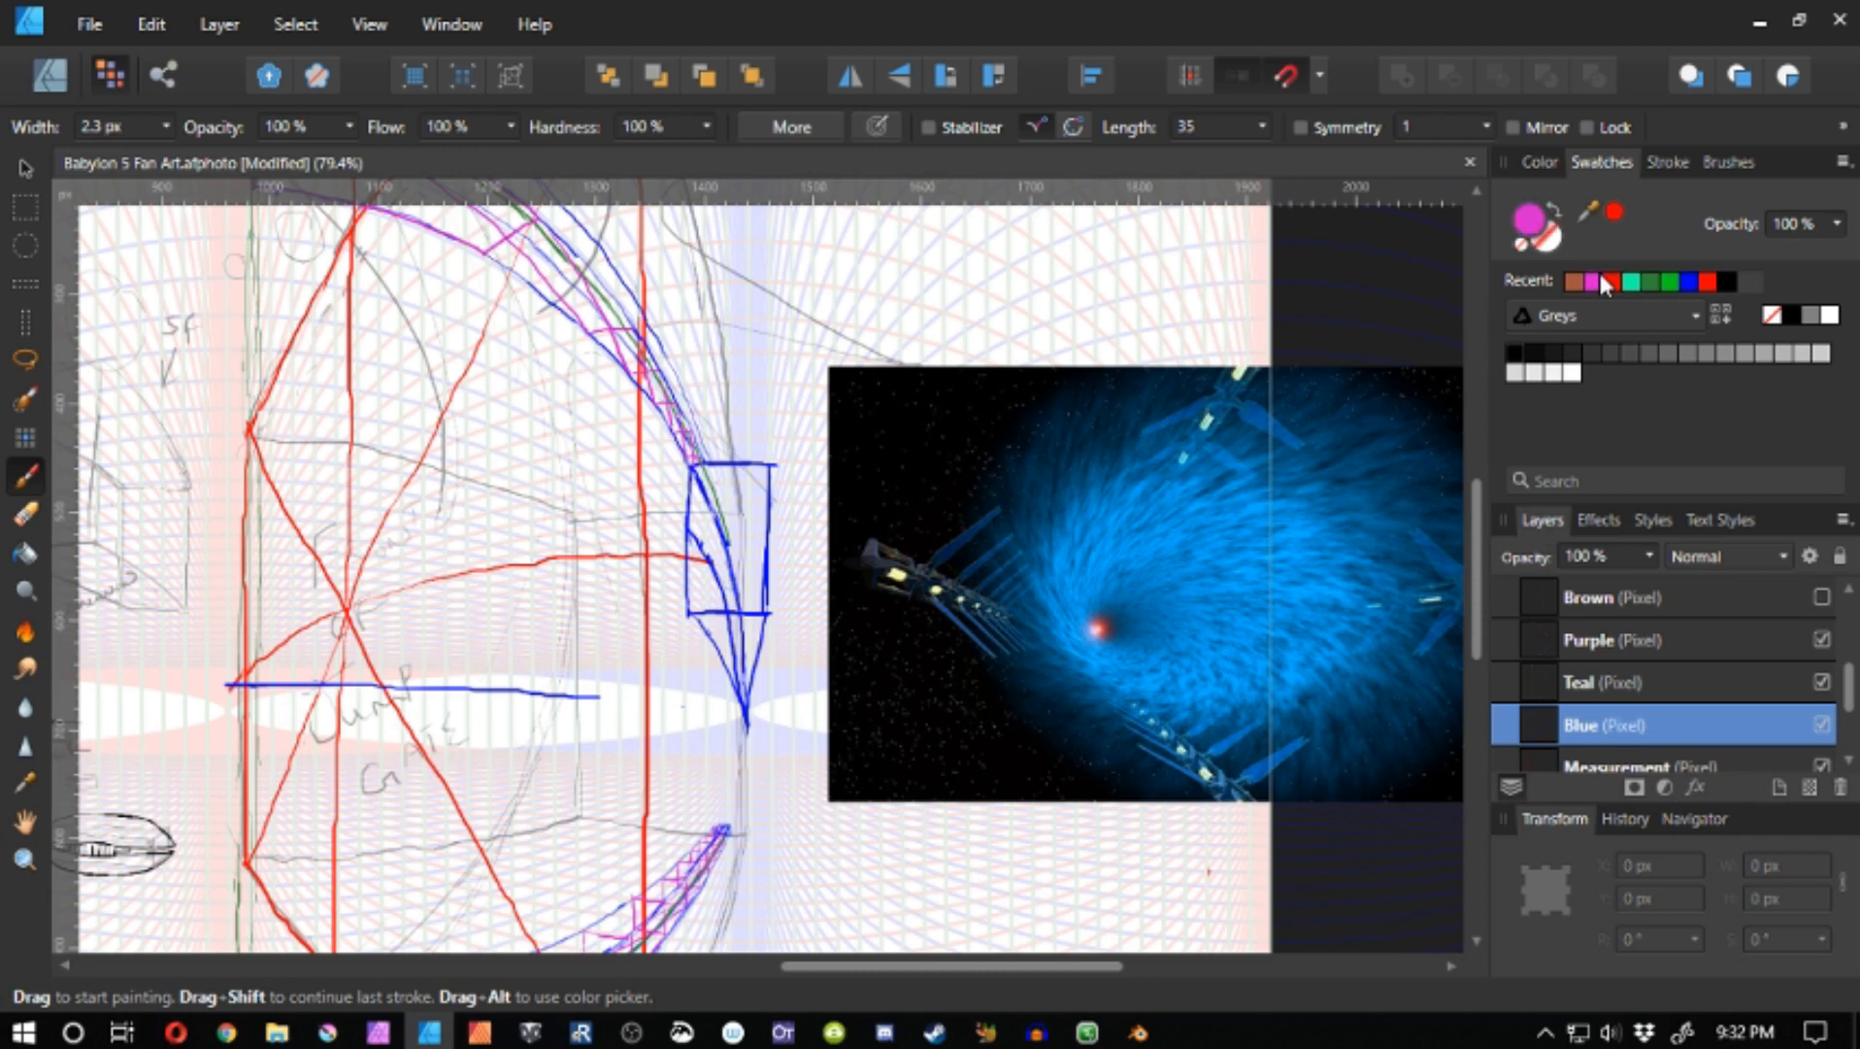
drag(690, 530, 775, 531)
drag(767, 532, 754, 641)
key(ctrl+z)
drag(767, 533, 748, 683)
key(ctrl+z)
key(ctrl+z)
key(ctrl+z)
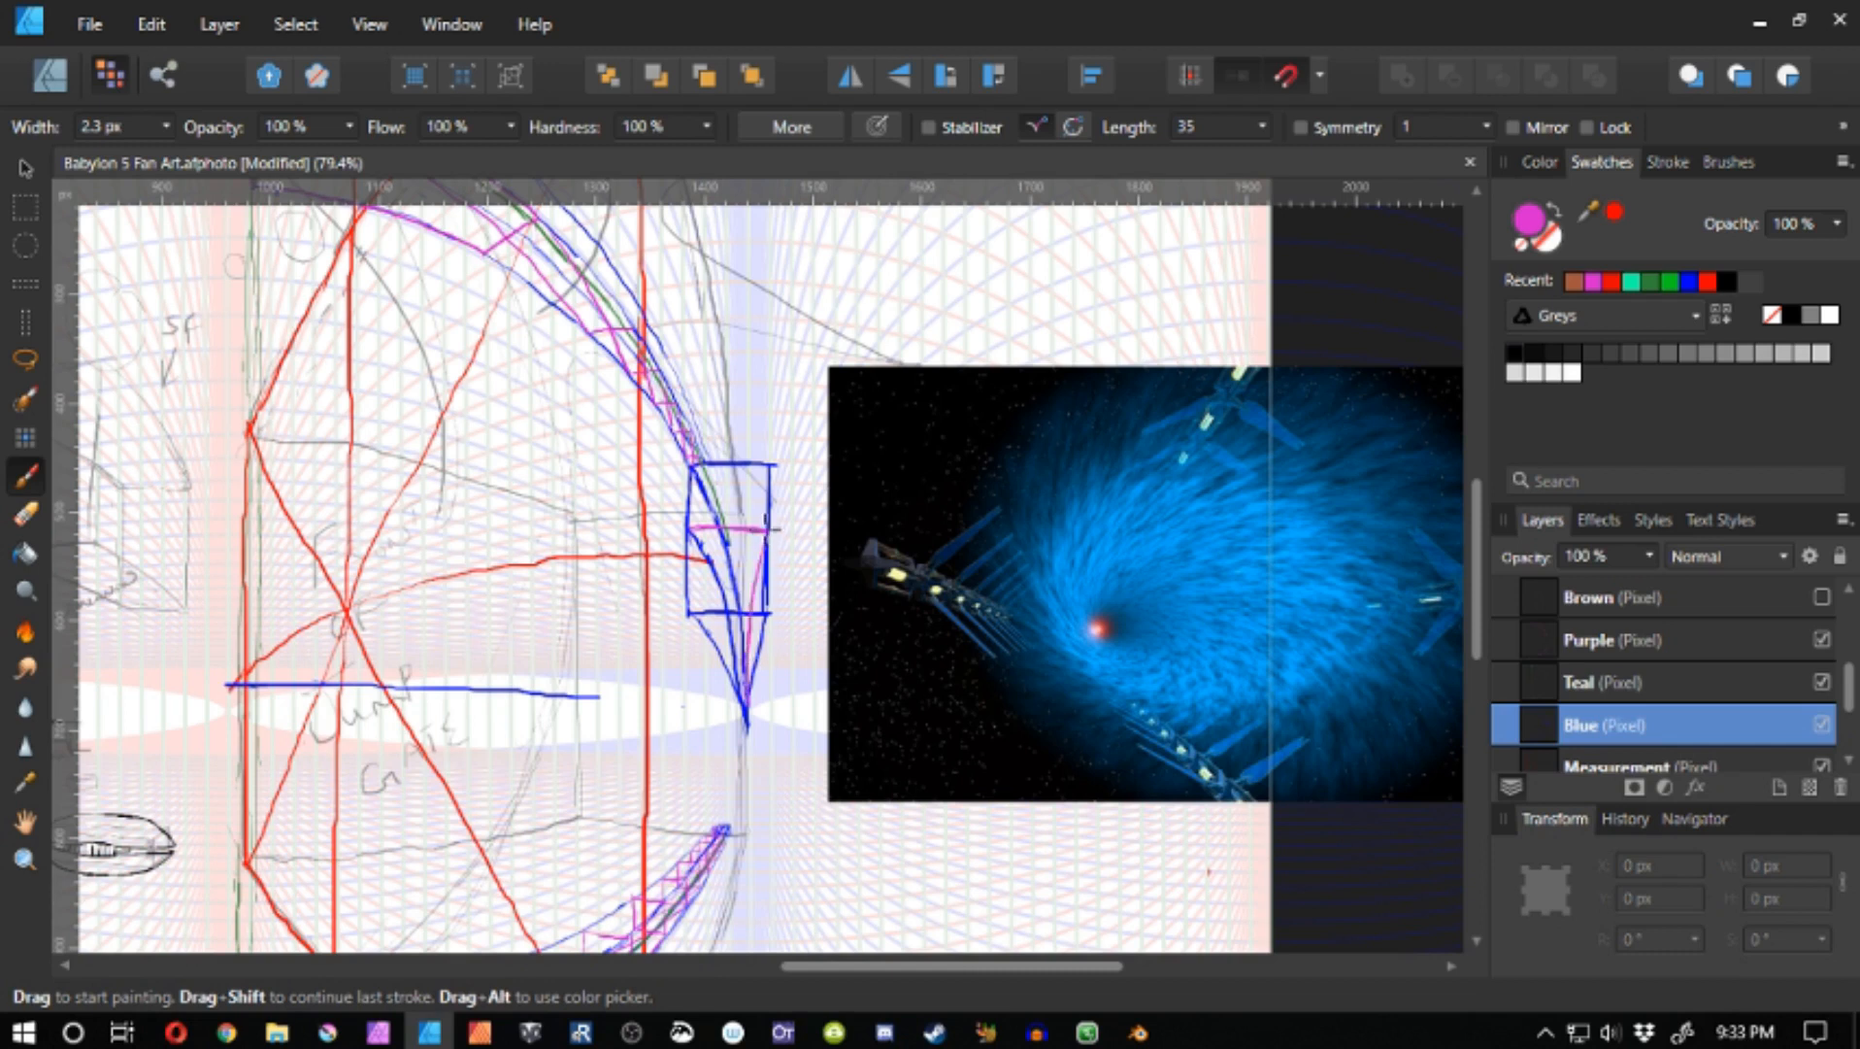
drag(767, 533, 753, 631)
- Remove the magenta strokes from the middle arm's rectangle on the Blue layer
drag(757, 734, 789, 802)
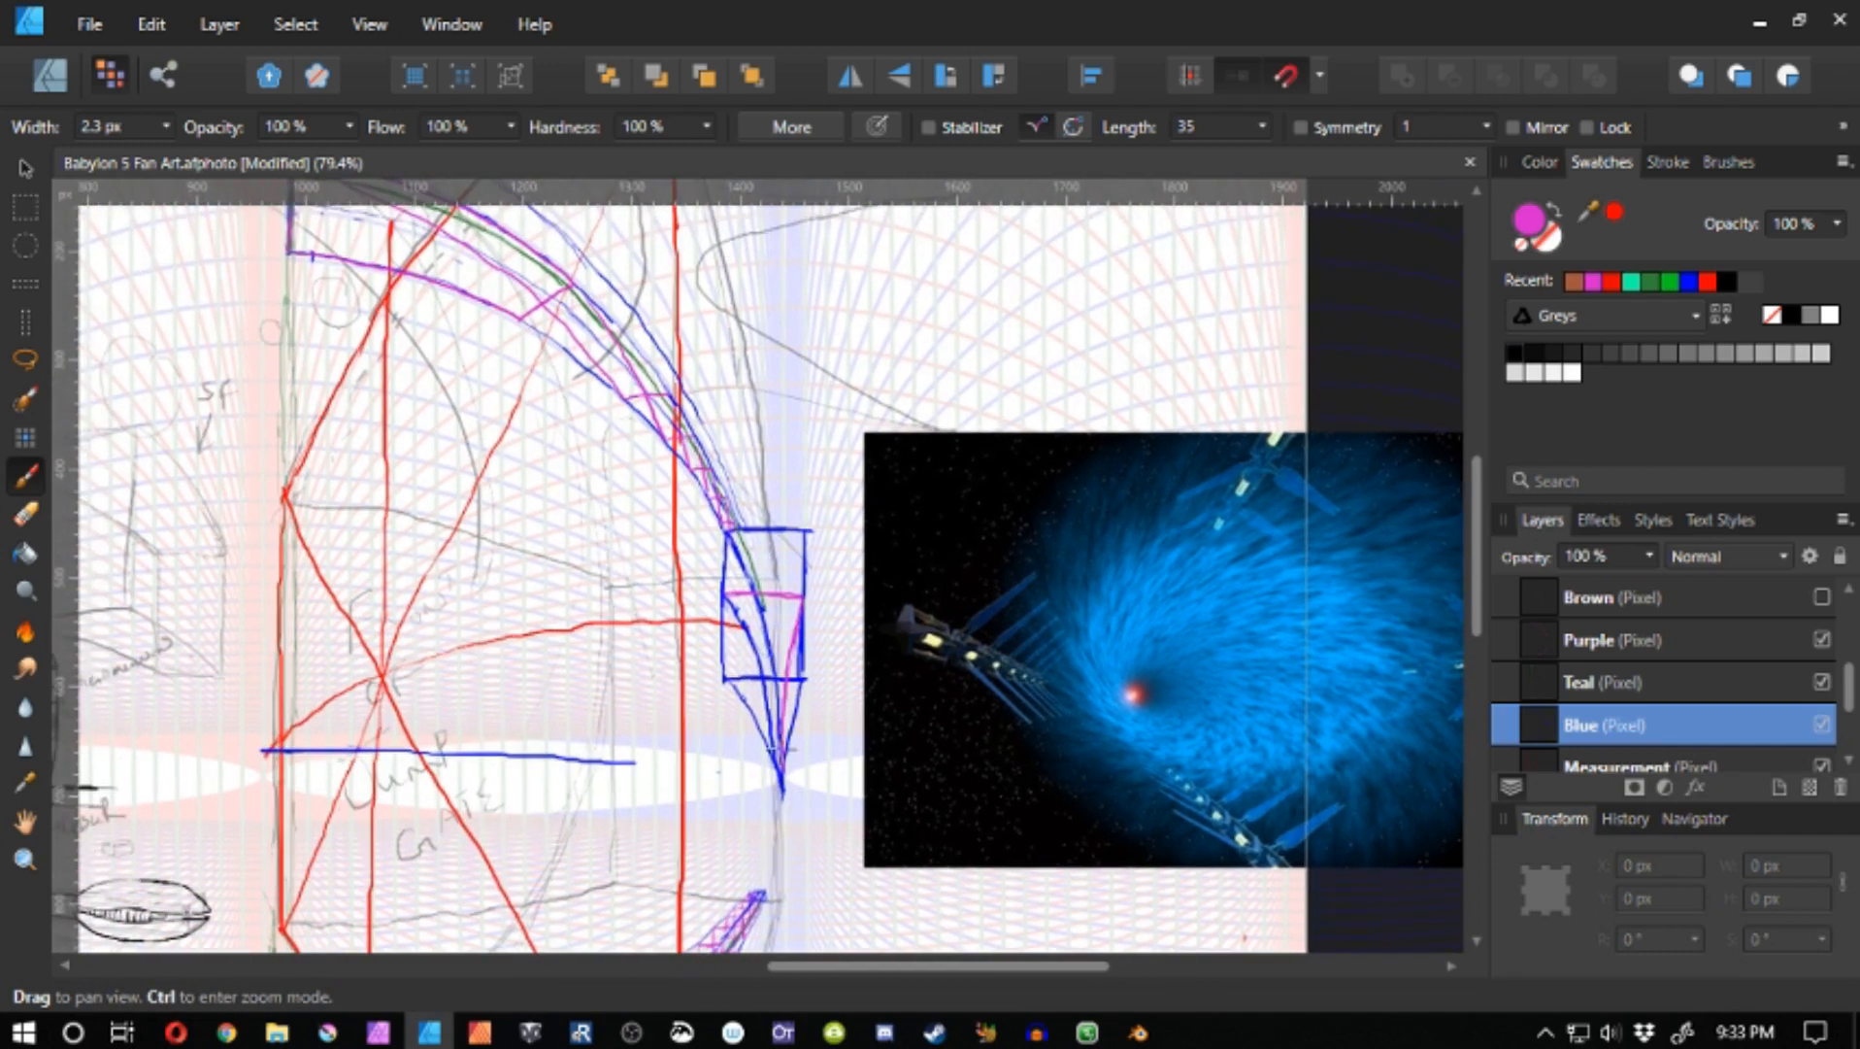
key(e)
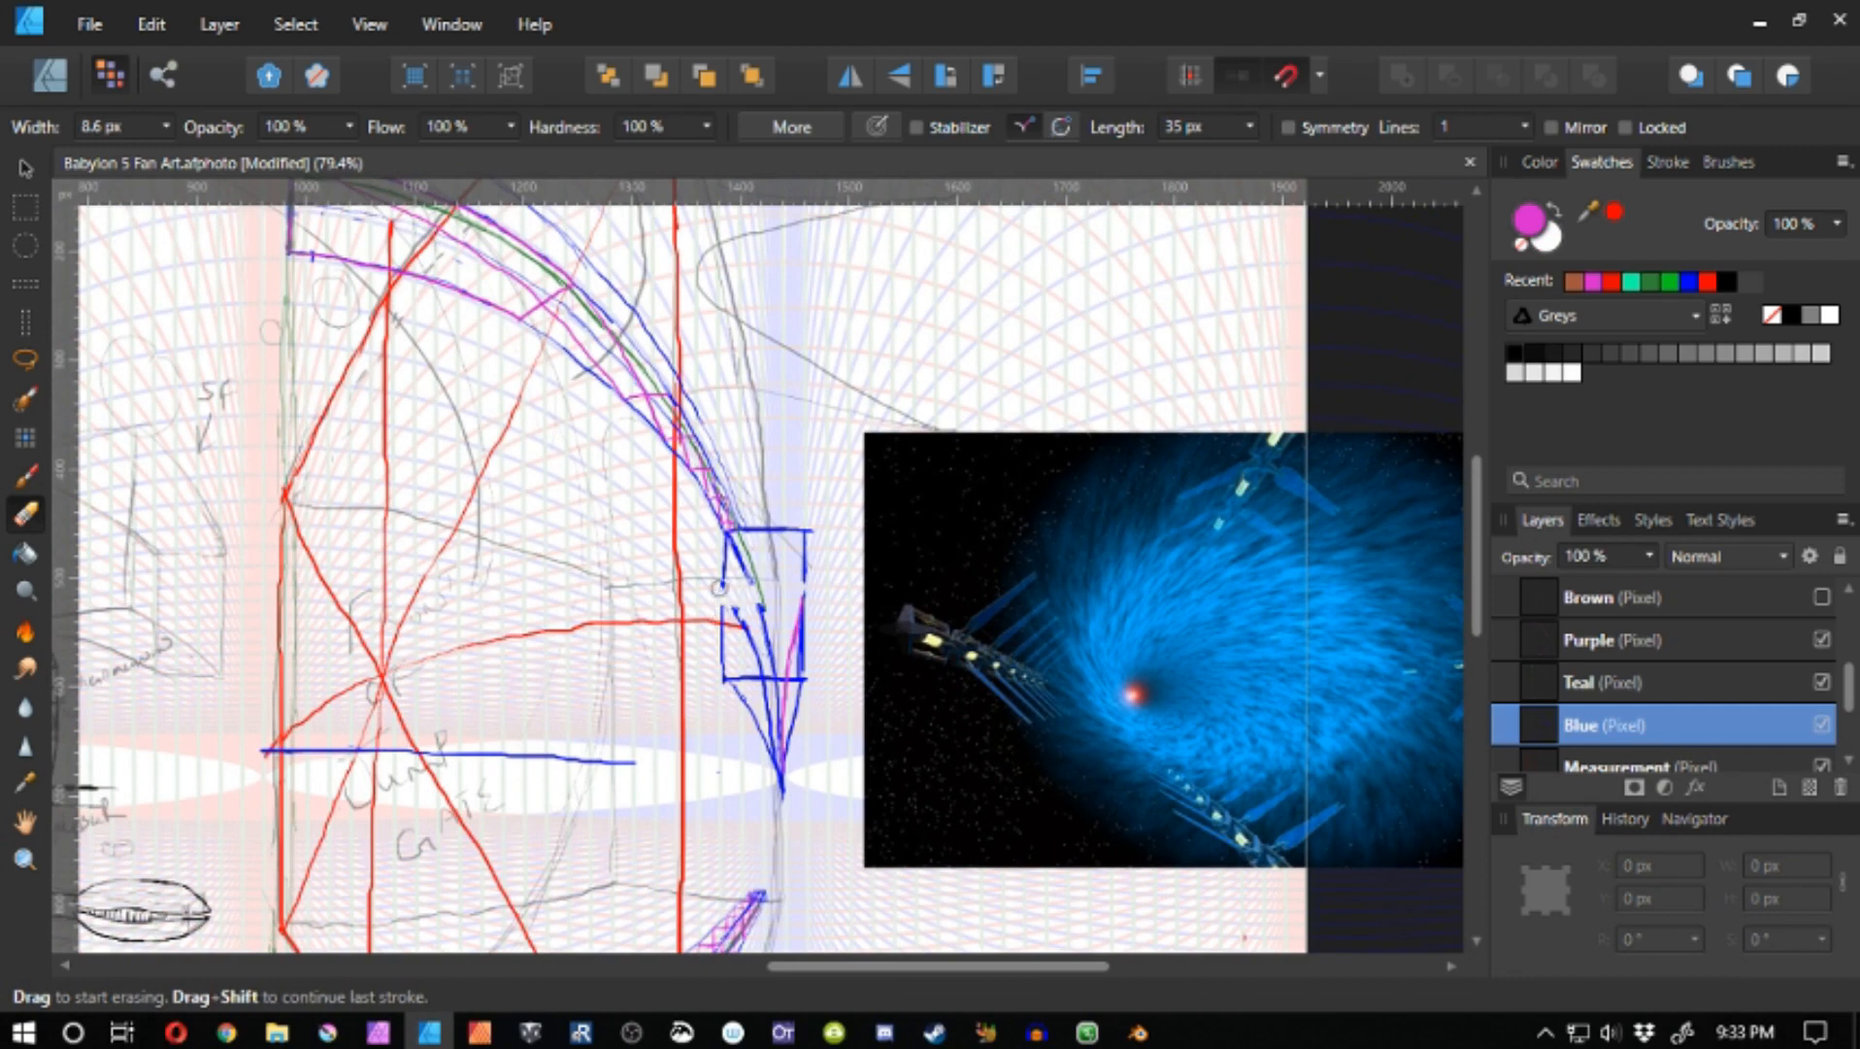
key(ctrl+z)
key(ctrl+z)
- Try the magenta cross line and its tapering line on the Purple layer, and erase them
click(1620, 644)
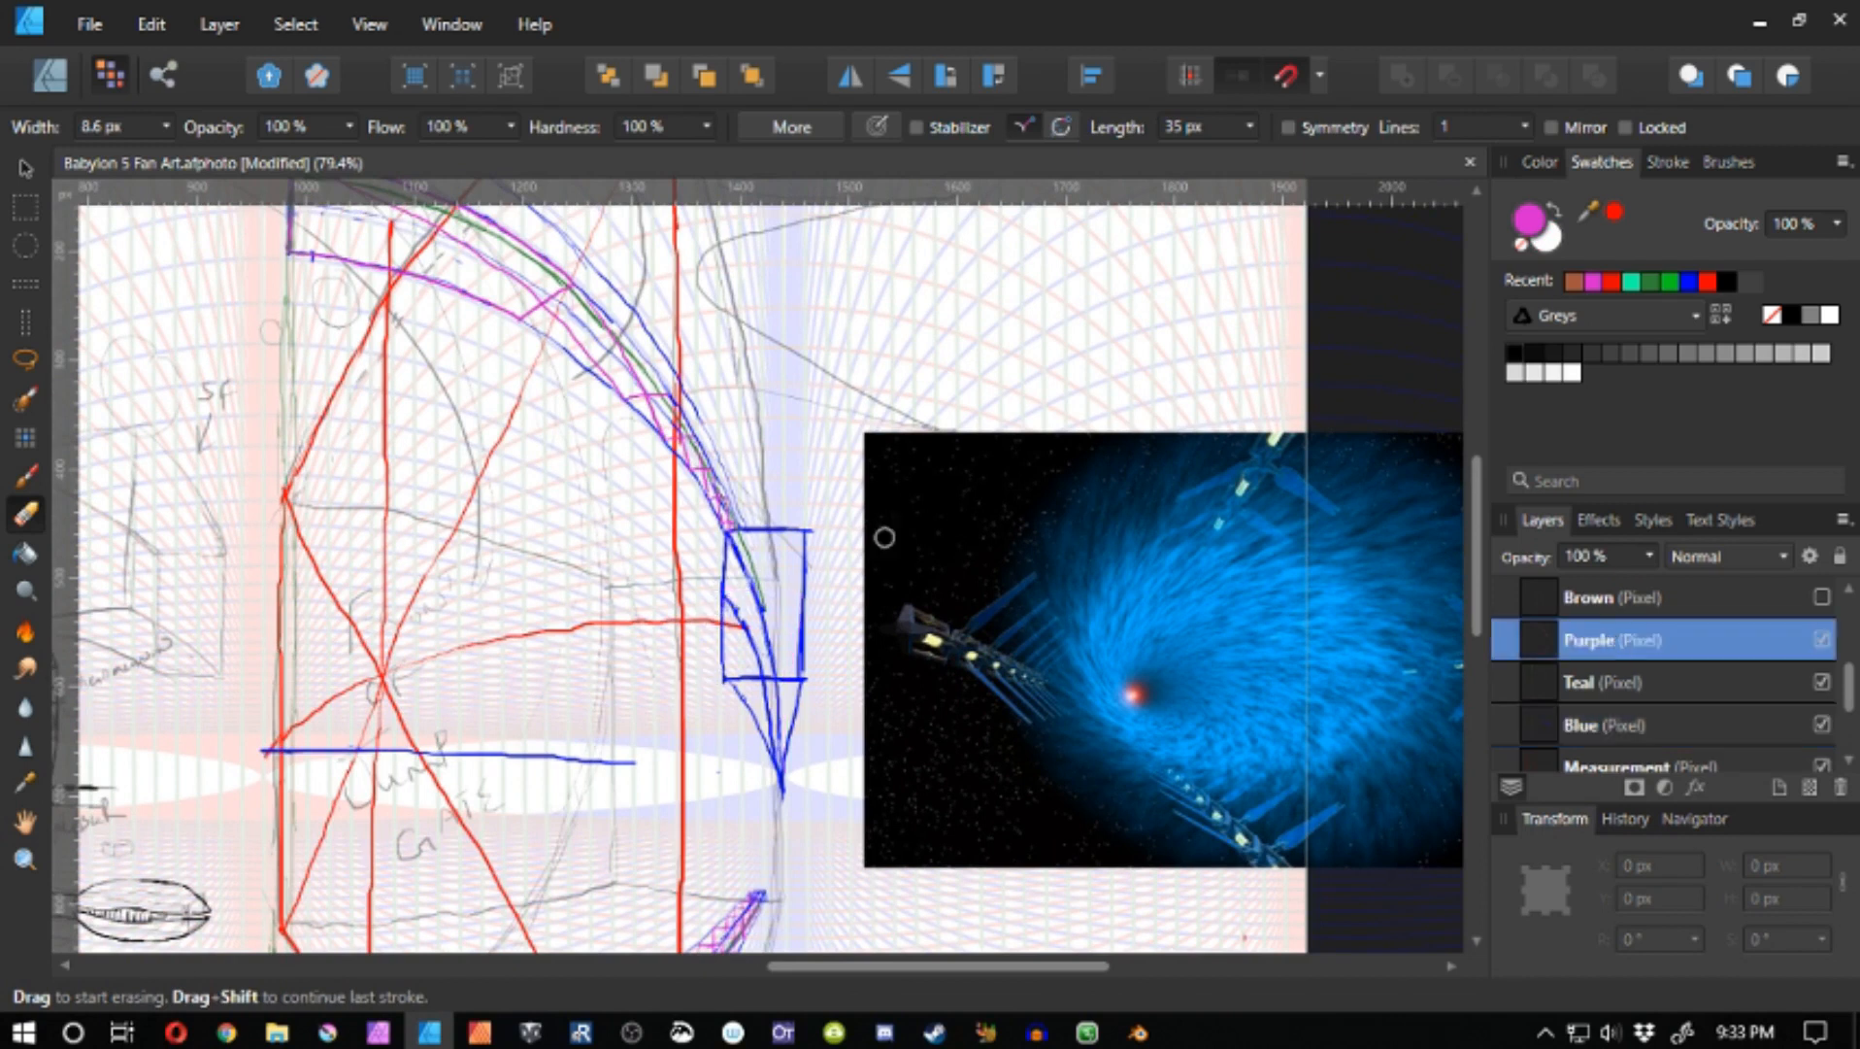
key(b)
mouse_move(723, 592)
mouse_down()
mouse_move(802, 593)
mouse_move(786, 694)
mouse_up()
key(ctrl+z)
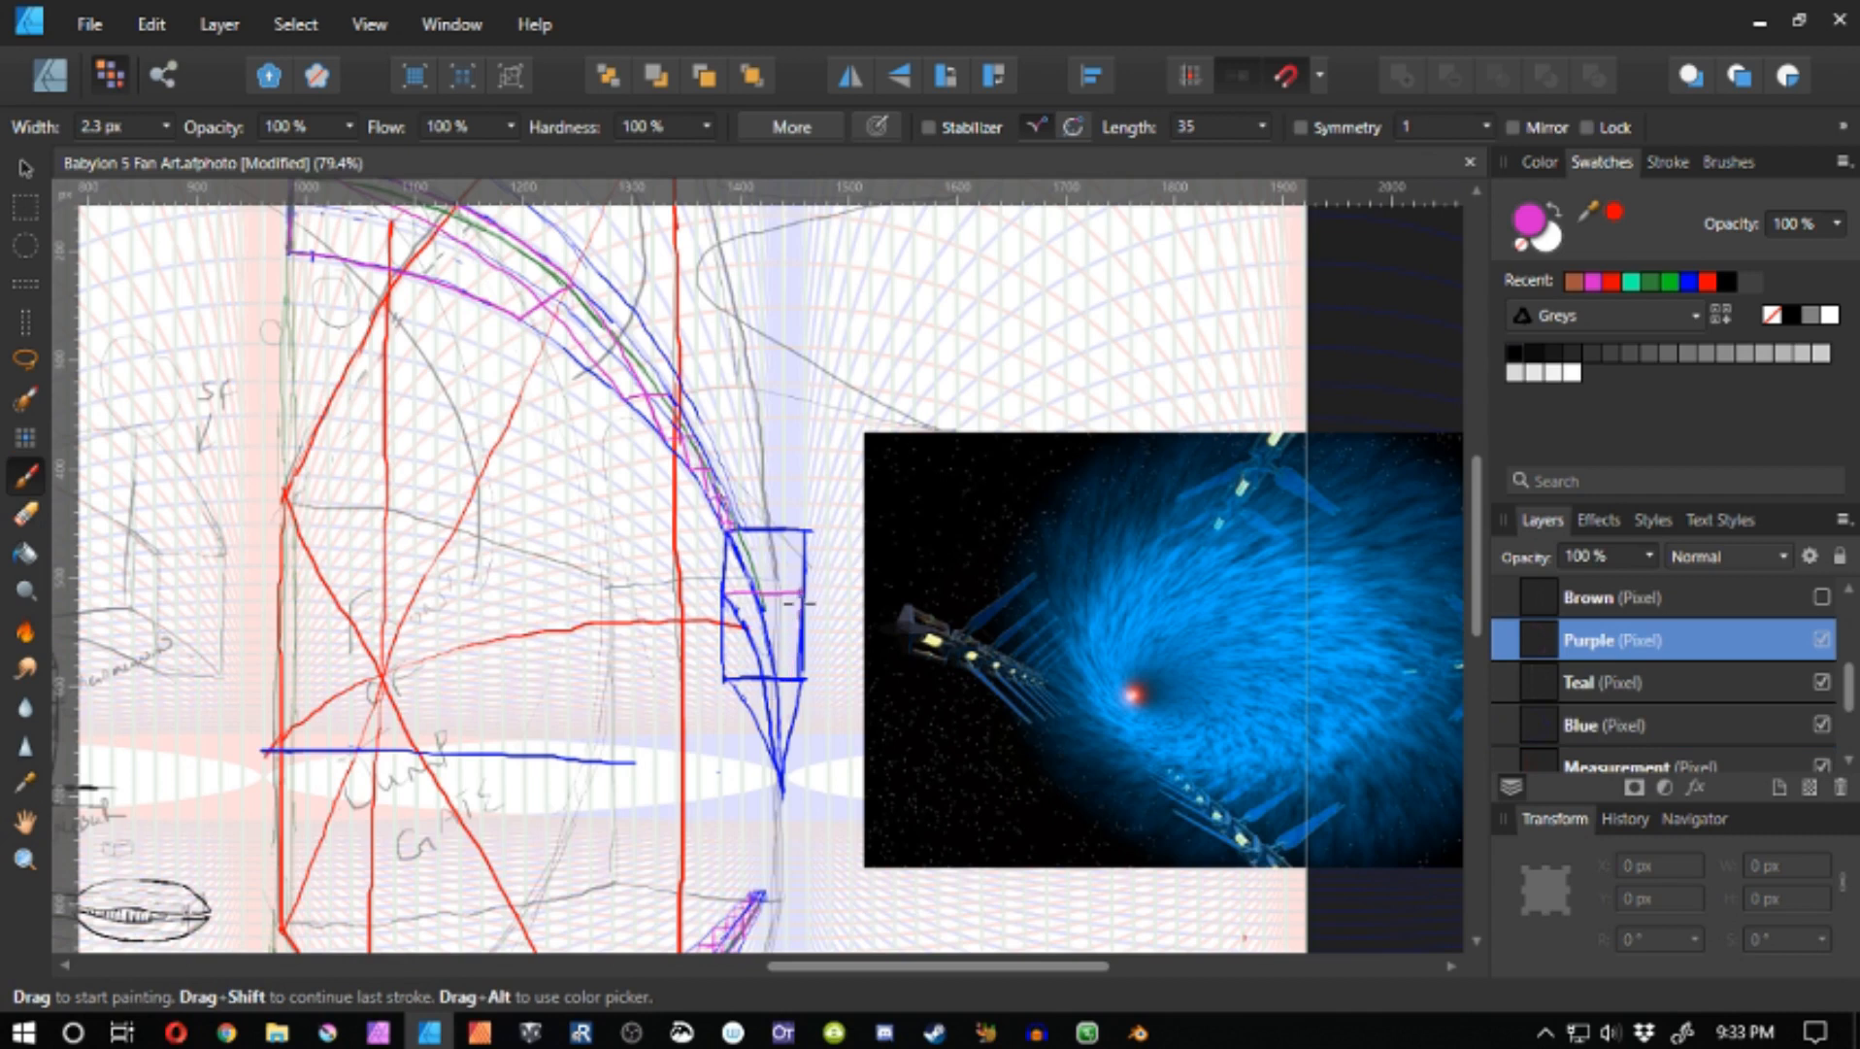
drag(798, 596, 787, 711)
drag(802, 588, 829, 666)
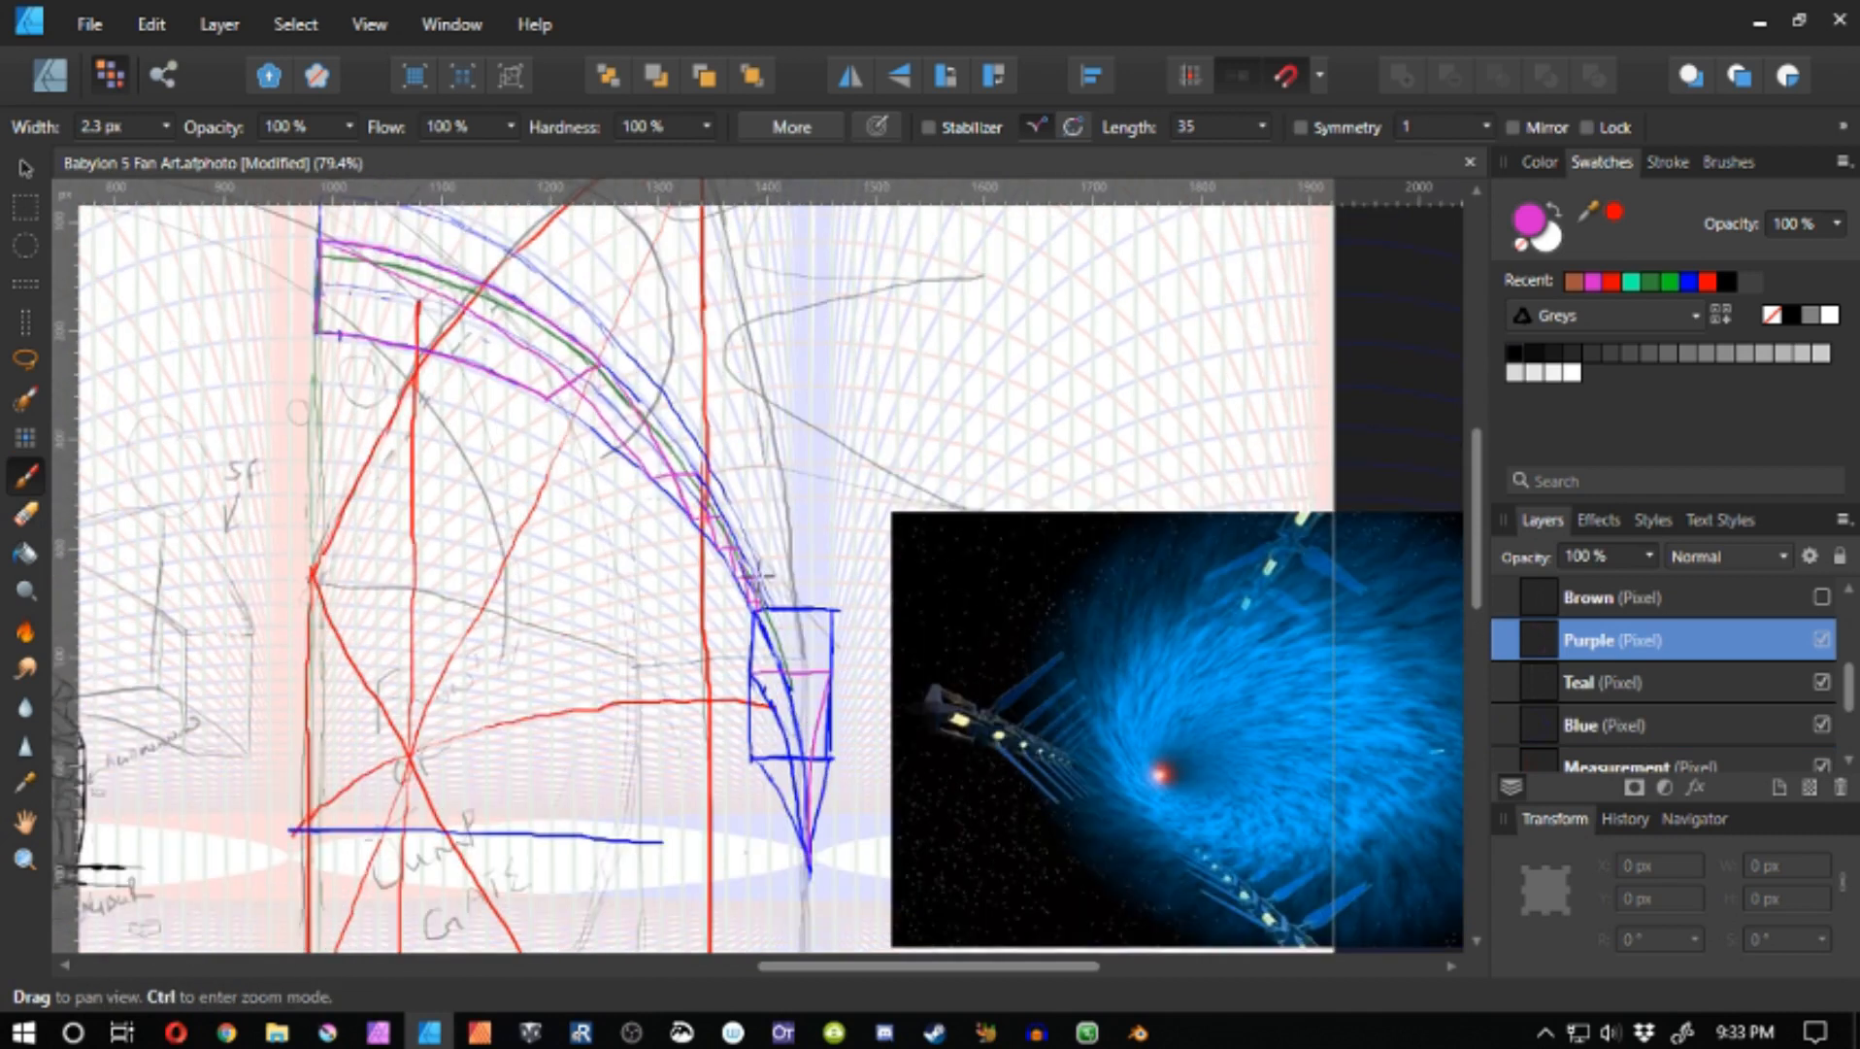
key(e)
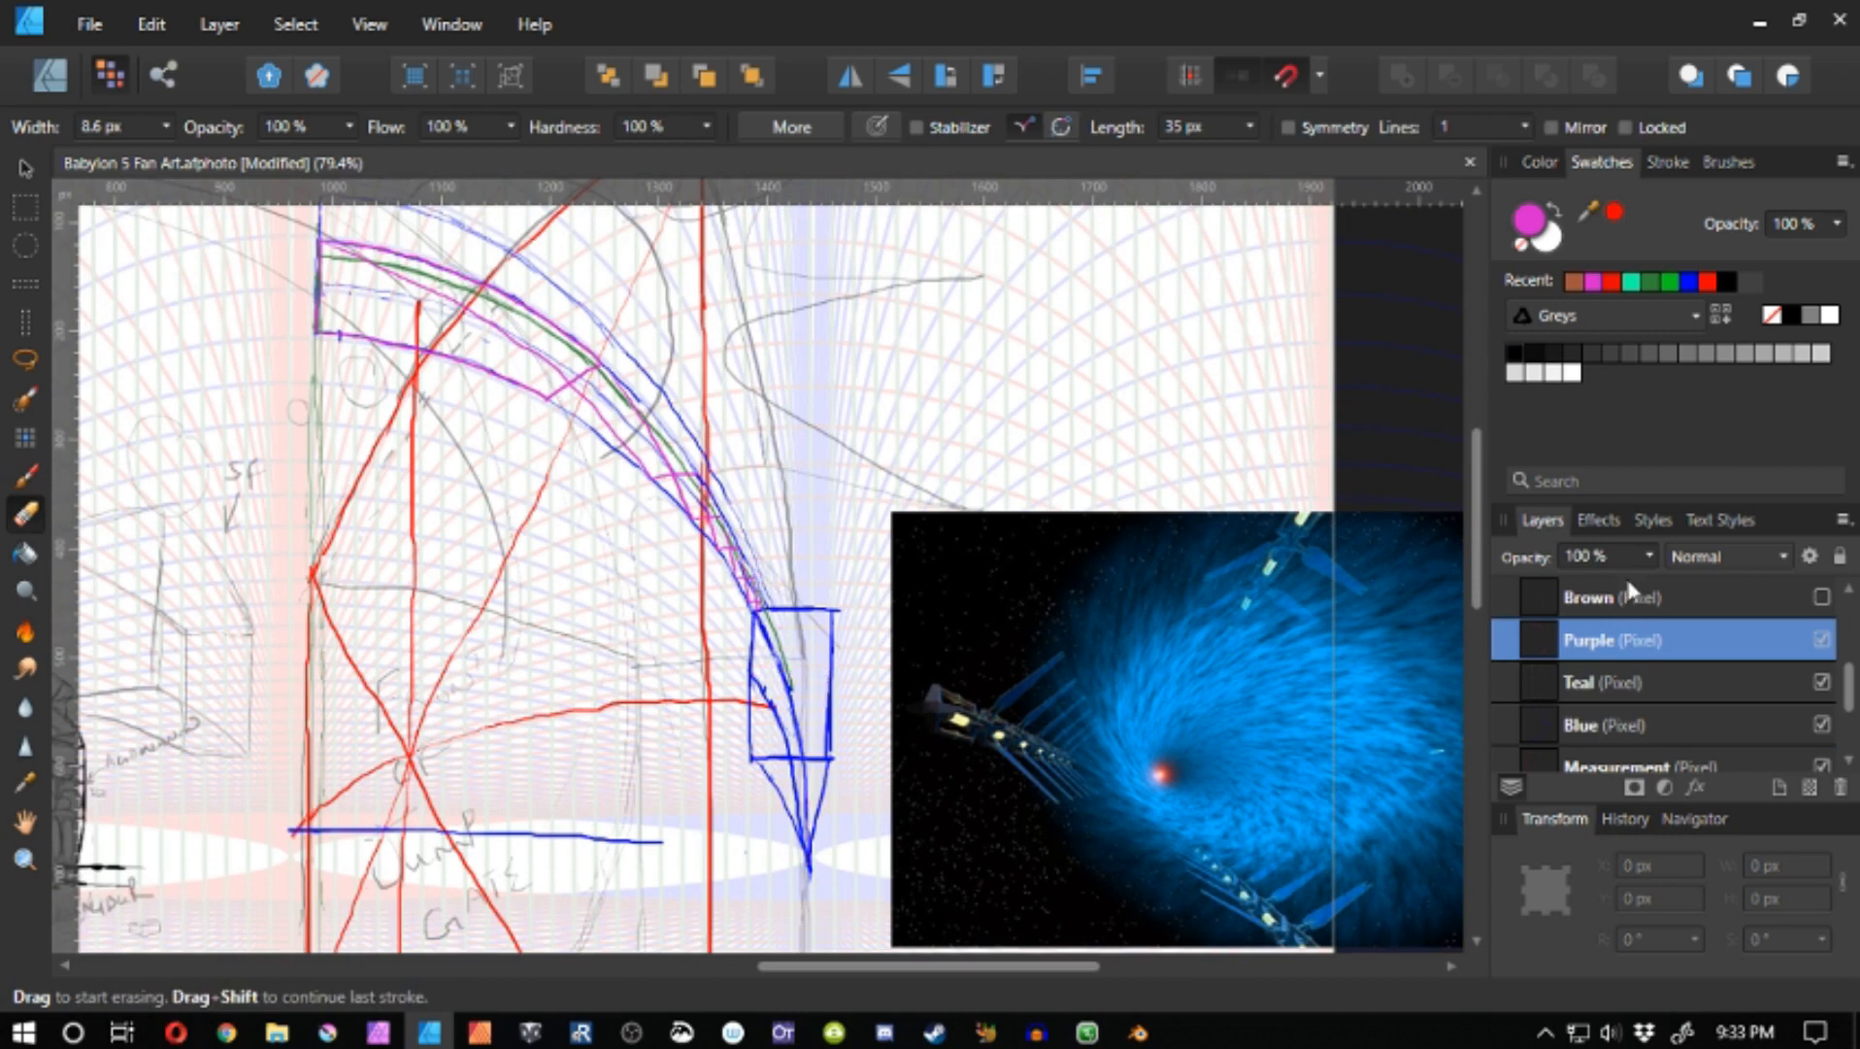
- Draw a dark green line across the middle arm's rectangle and down to the taper's tip on the Teal layer
double_click(1578, 682)
click(1648, 280)
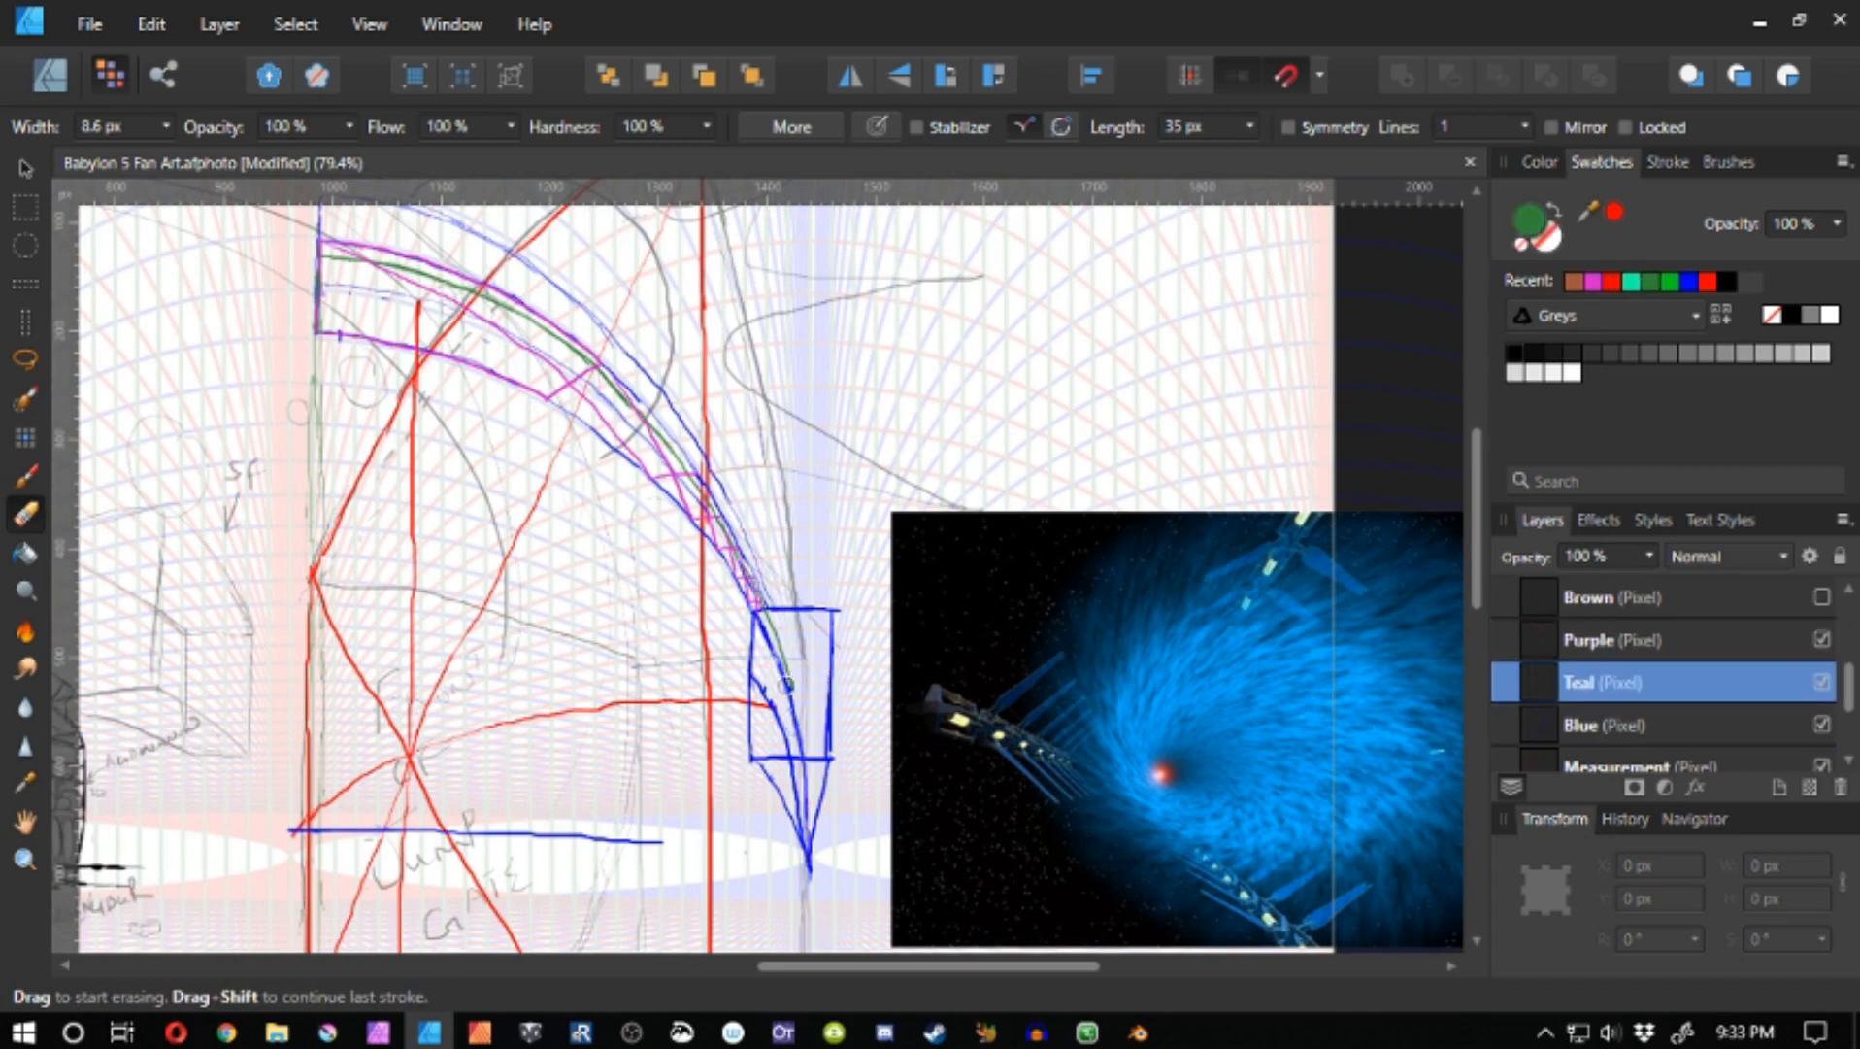
key(b)
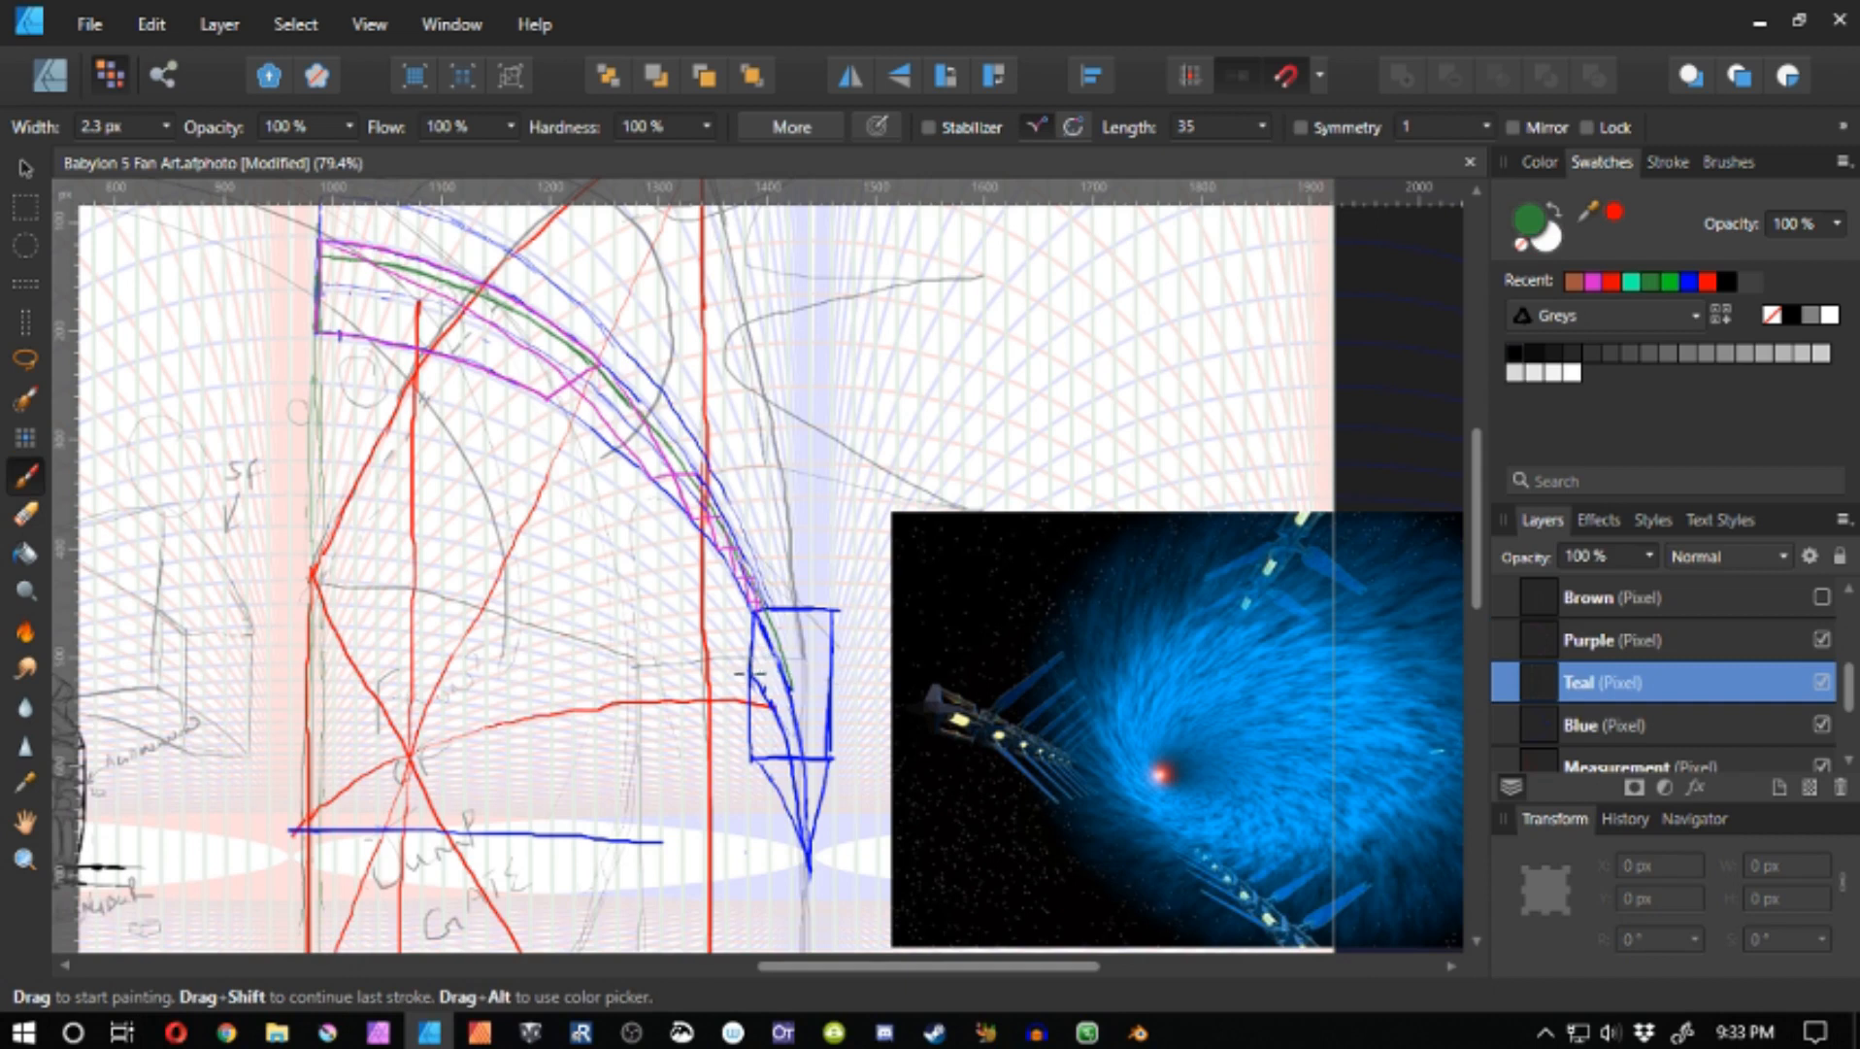
key(ctrl+z)
mouse_move(770, 670)
mouse_down()
mouse_move(830, 671)
mouse_move(808, 860)
mouse_up()
key(ctrl+z)
key(ctrl+z)
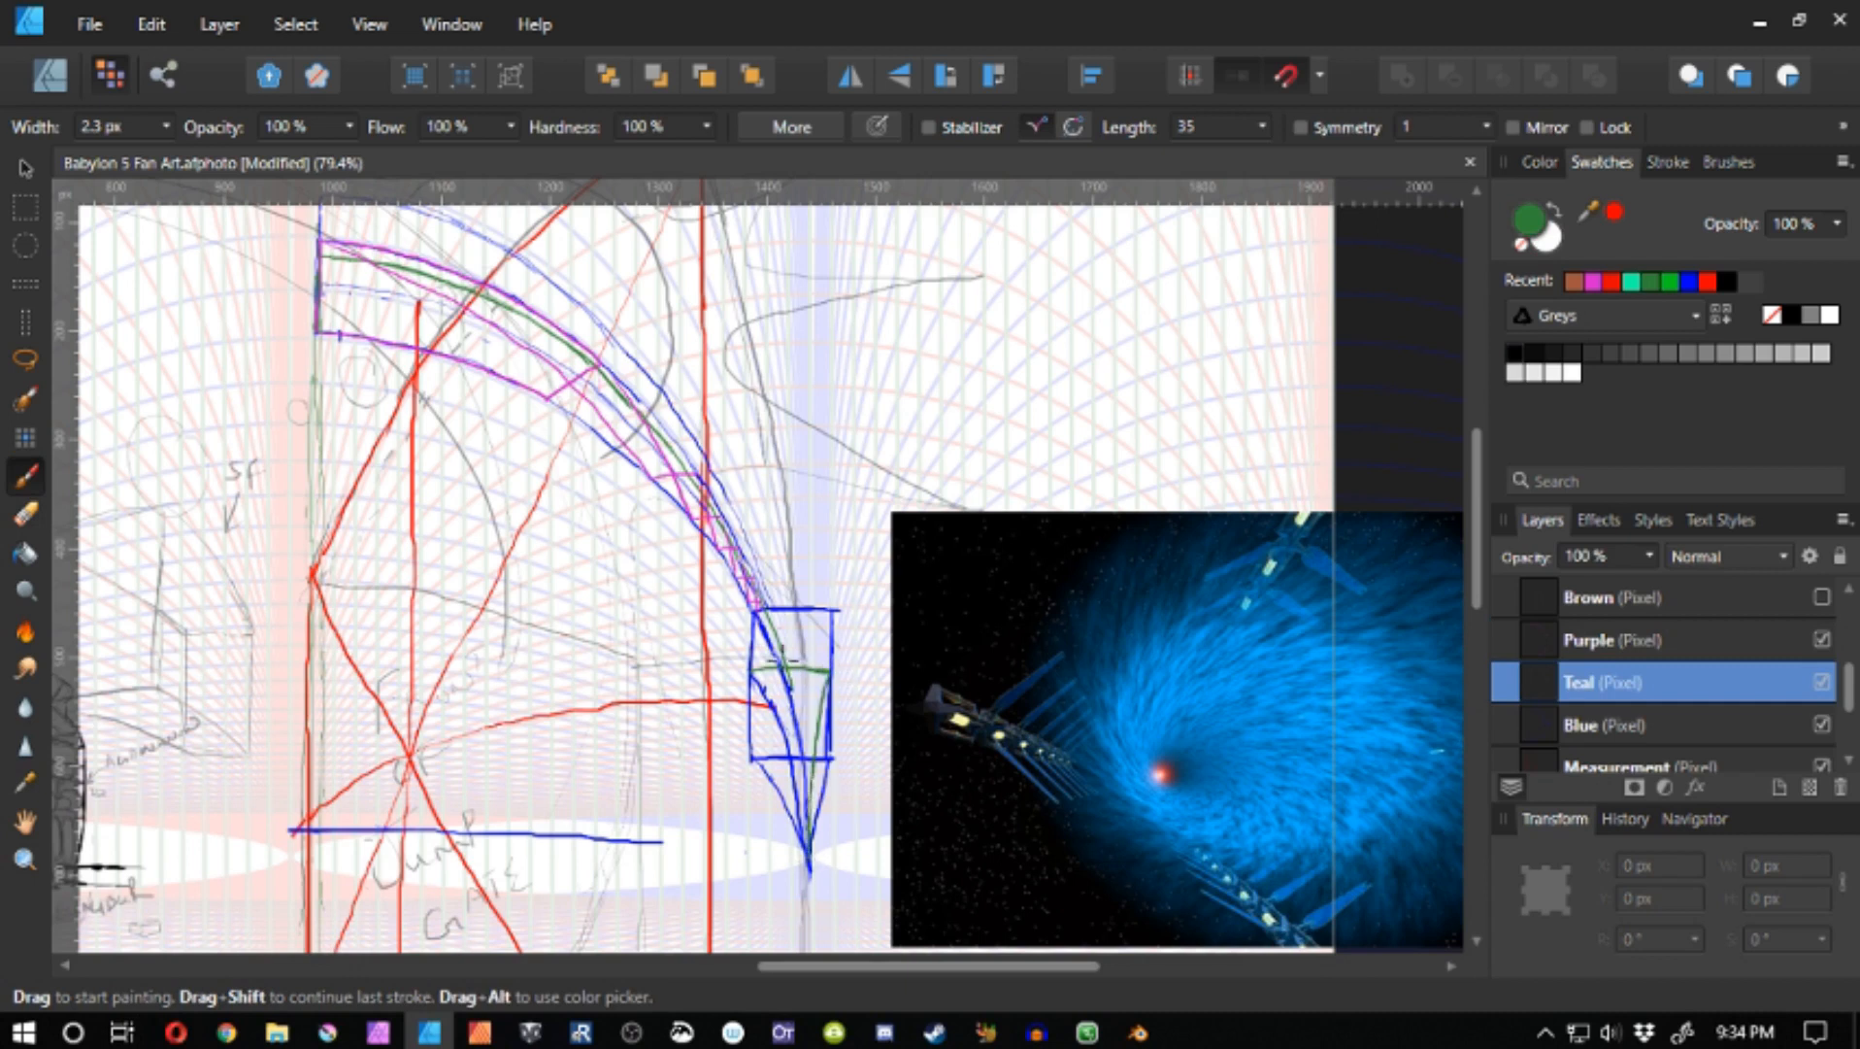
key(e)
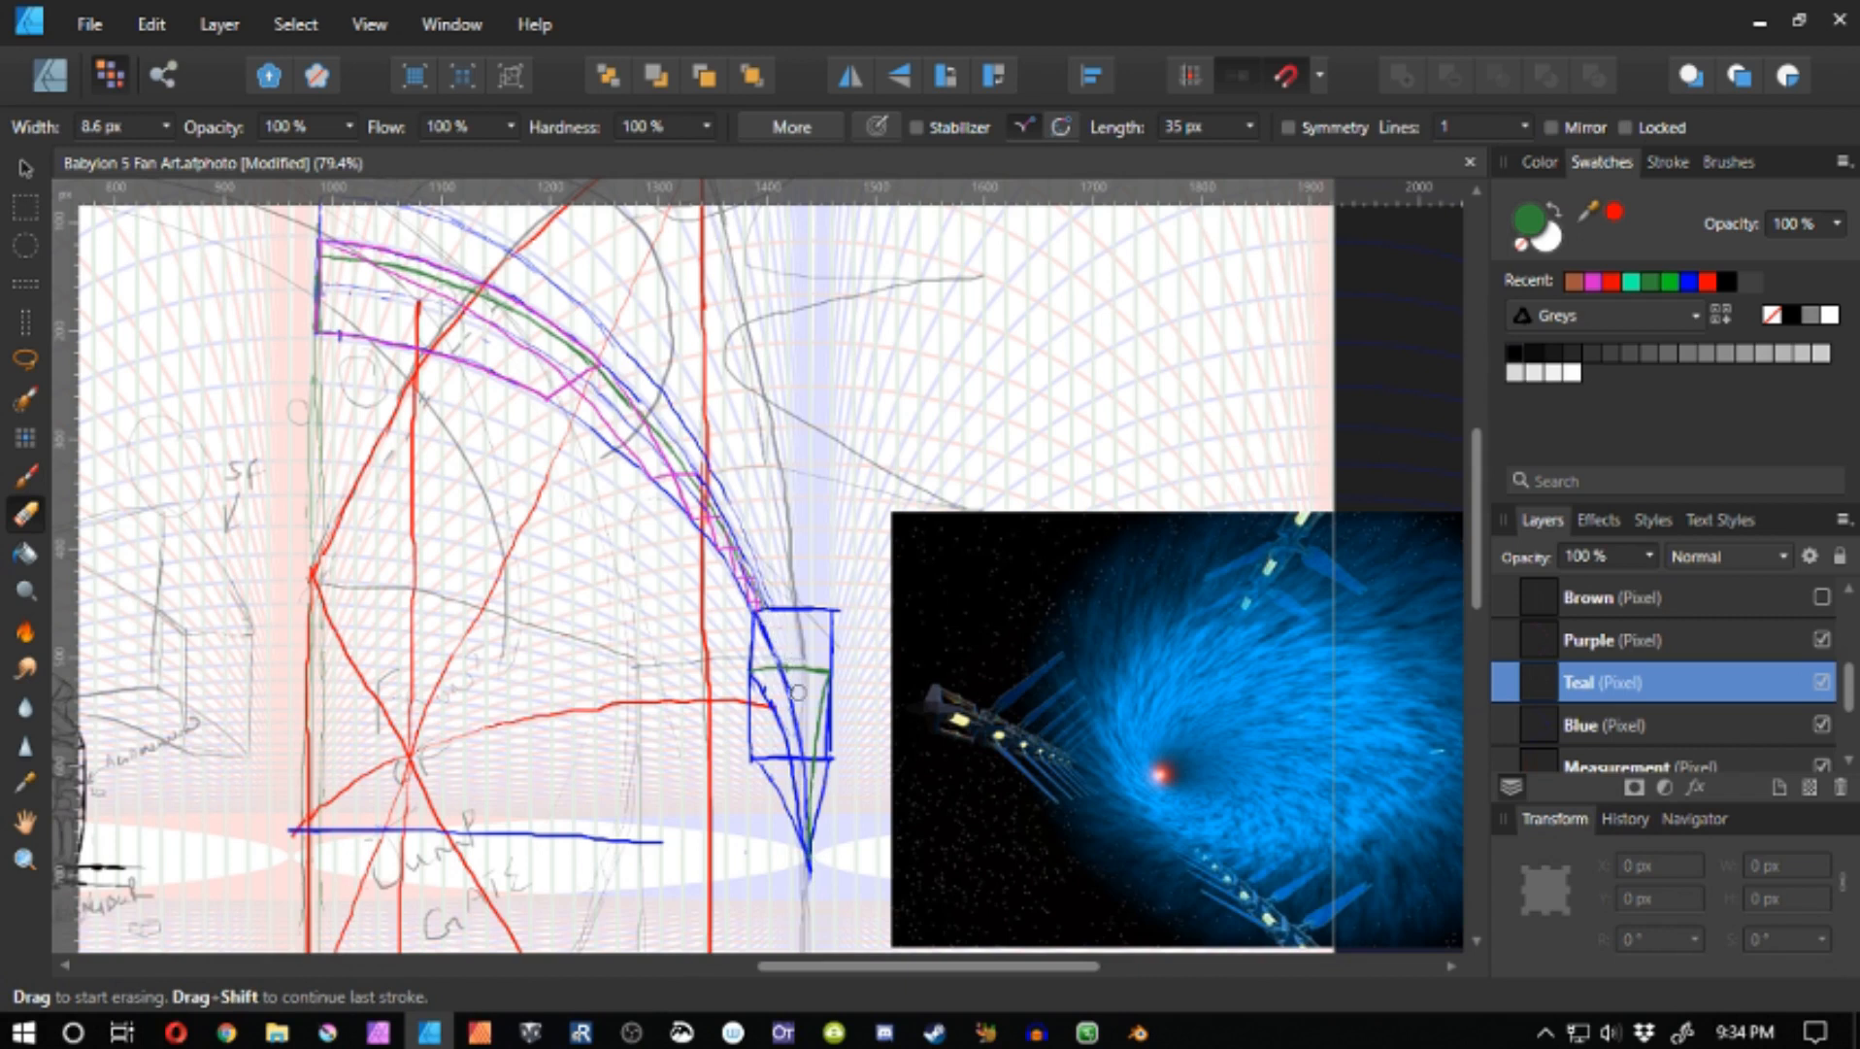
- Try a magenta guide line on the Purple layer running outward from the upper arm's first cross section
click(1631, 643)
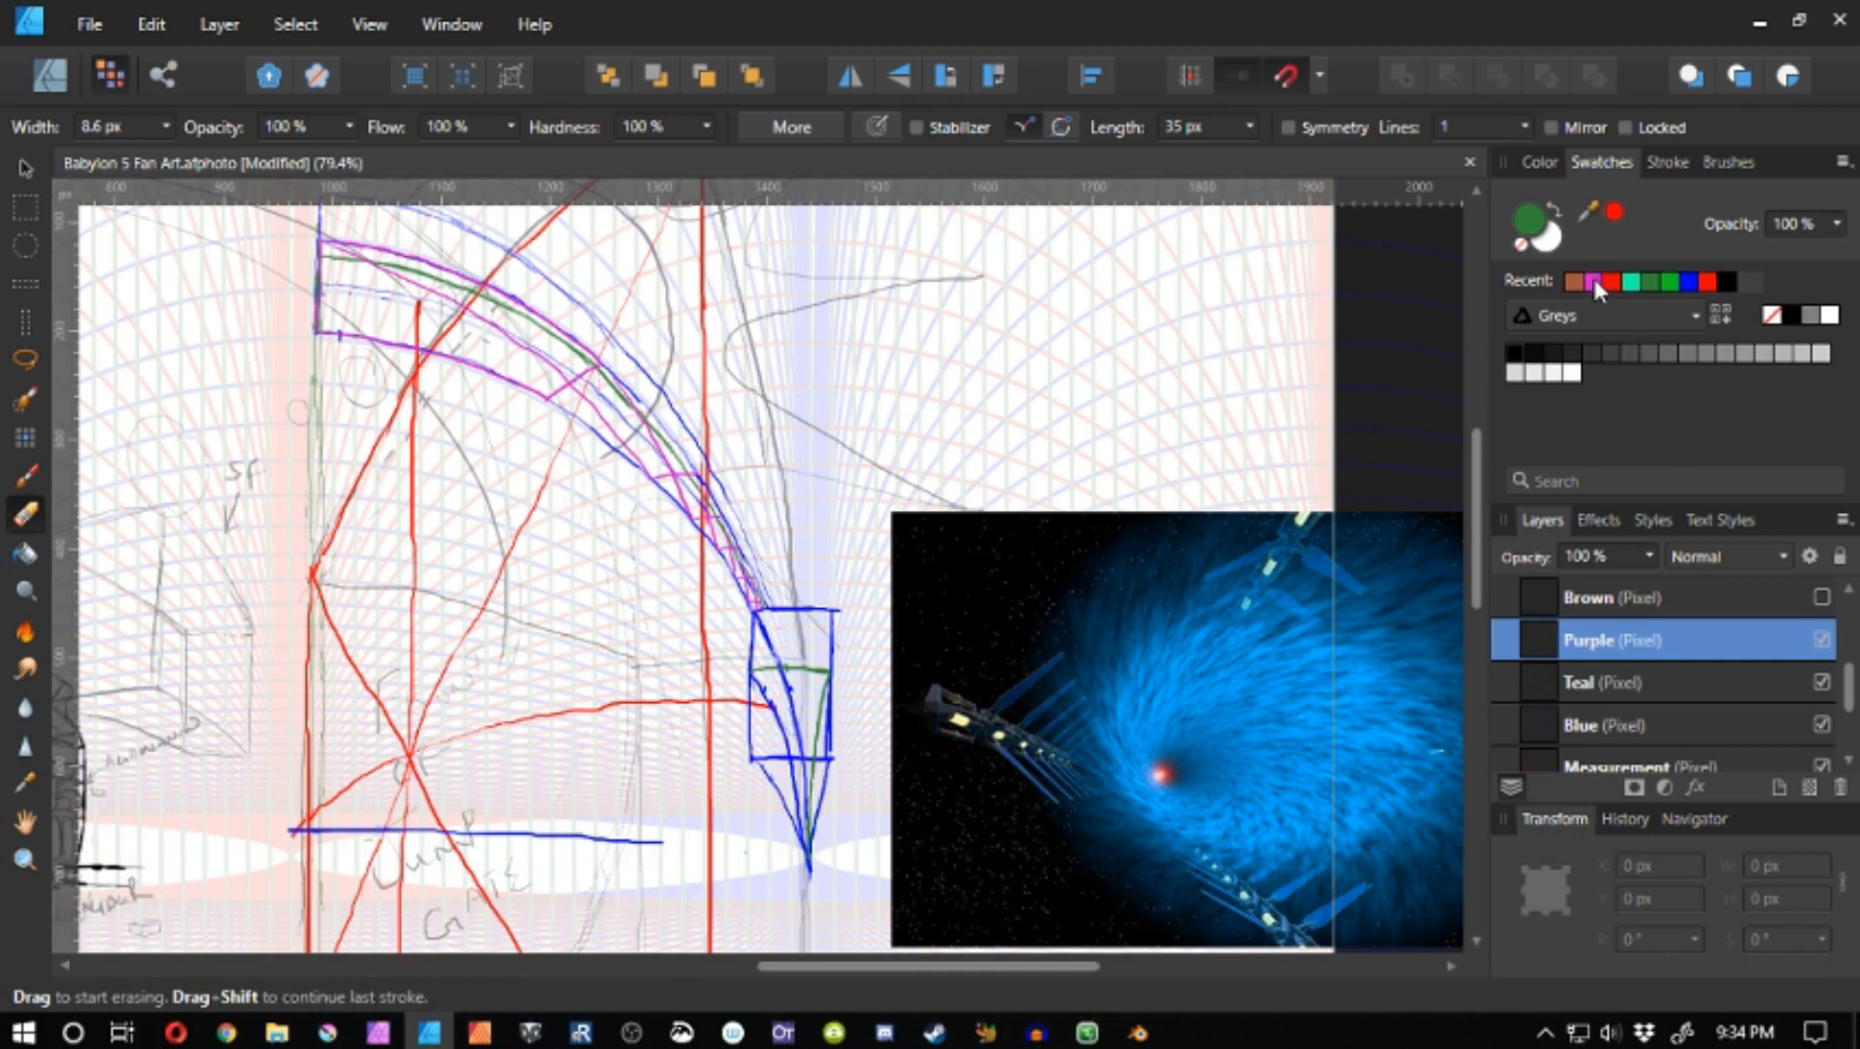
key(space)
mouse_move(641, 568)
mouse_down()
mouse_move(595, 569)
mouse_move(560, 670)
mouse_up()
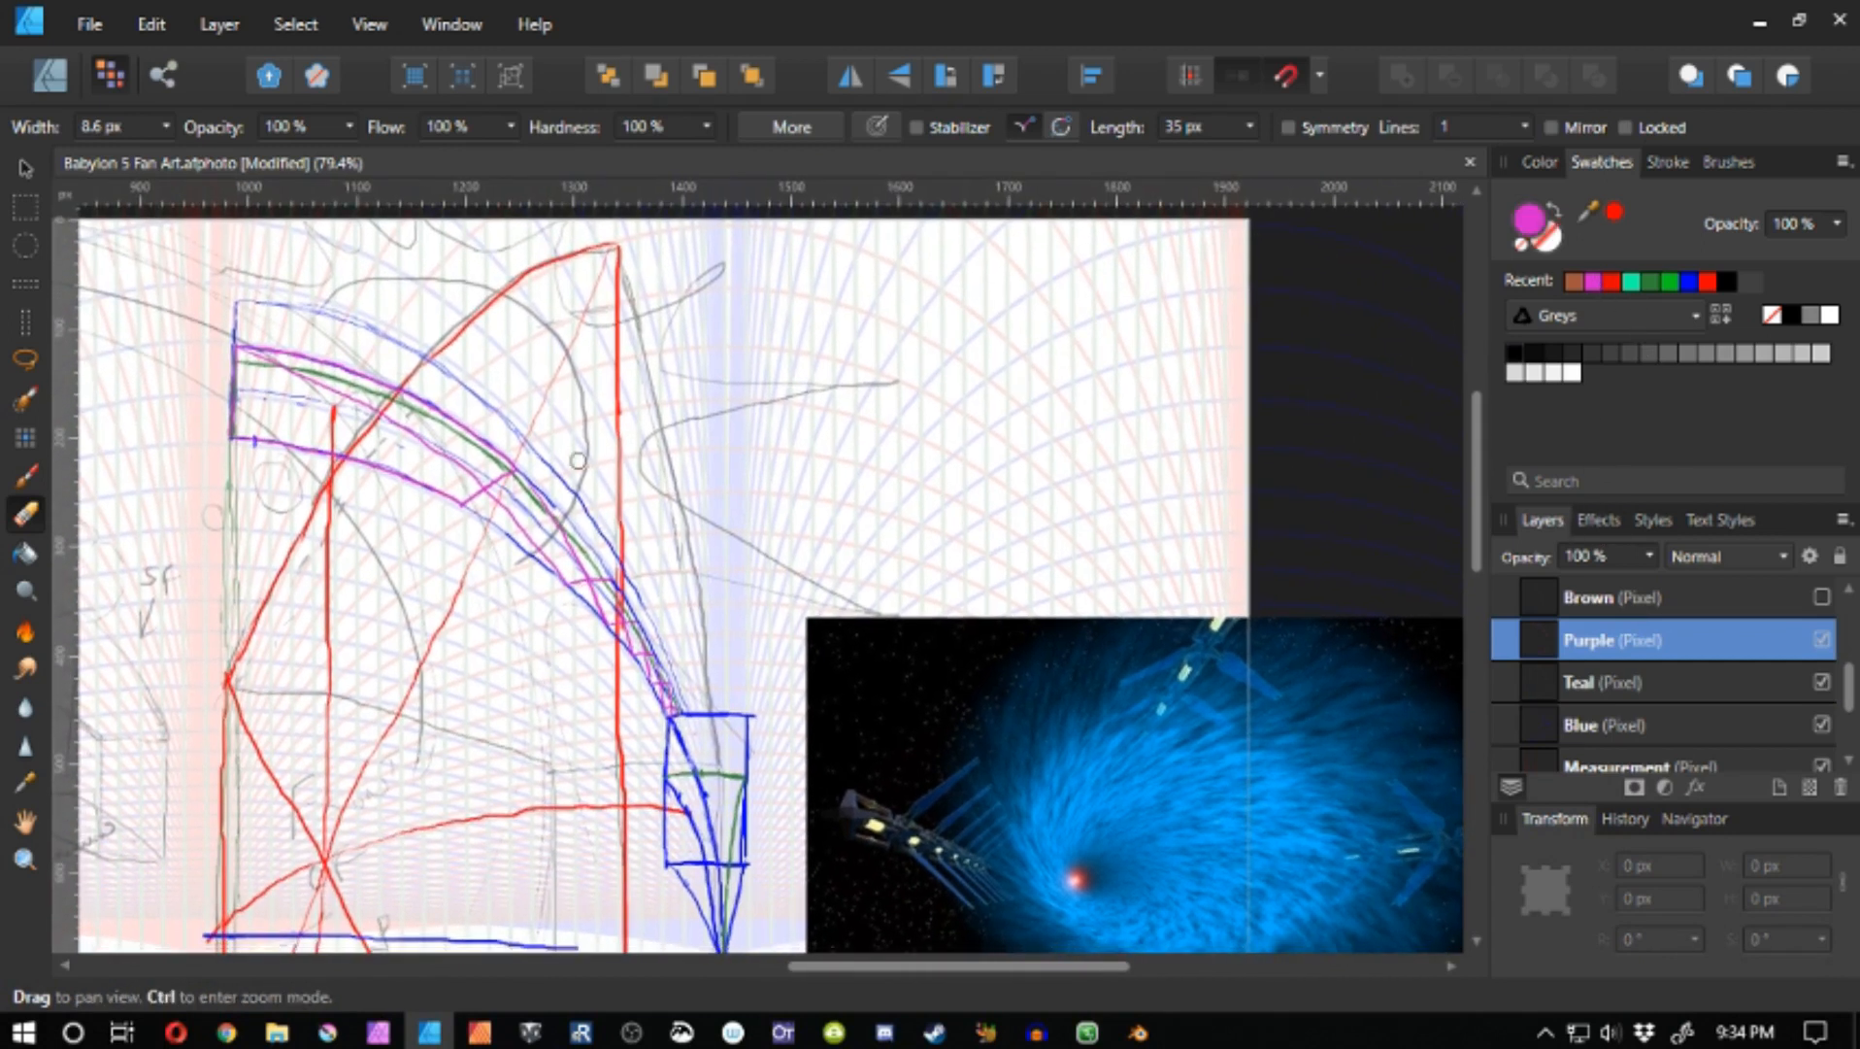
key(b)
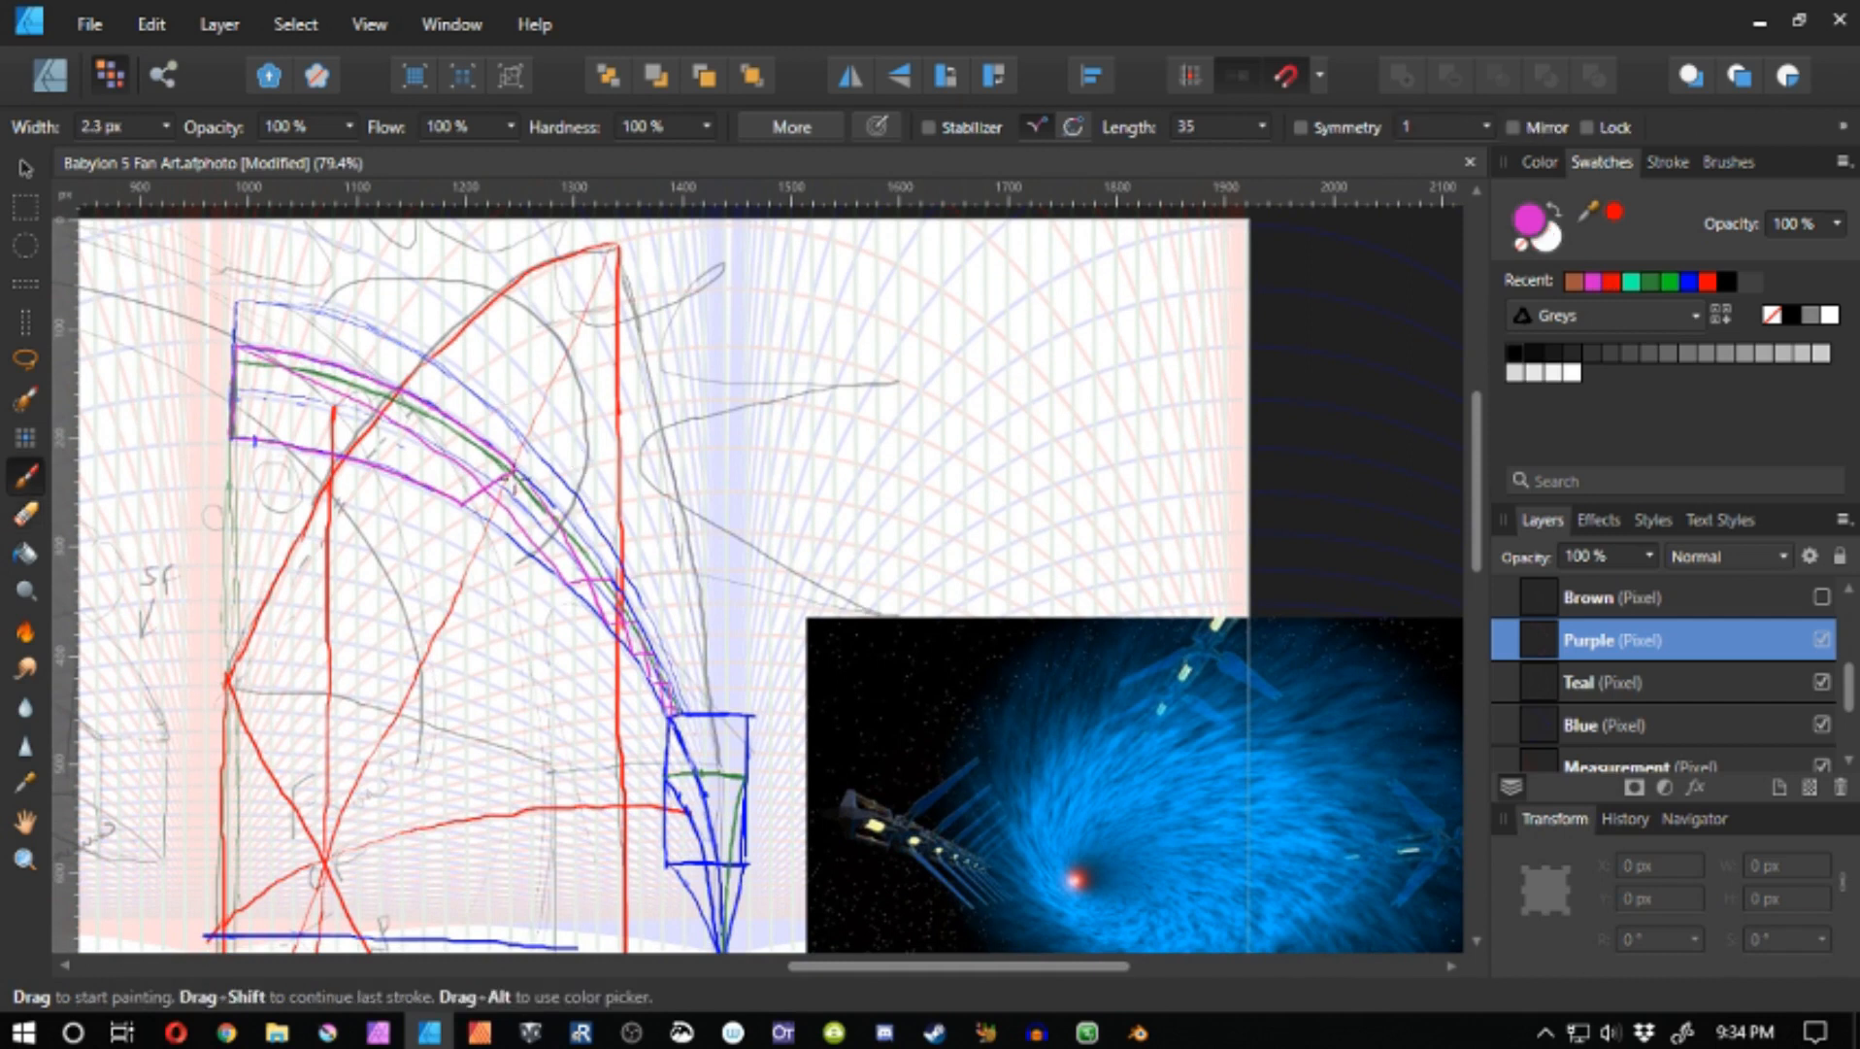
drag(510, 473, 741, 441)
key(ctrl+z)
drag(517, 470, 786, 444)
key(ctrl+z)
- Try magenta guide lines on the Purple layer running outward from the lower arm's first cross section
drag(722, 830, 744, 415)
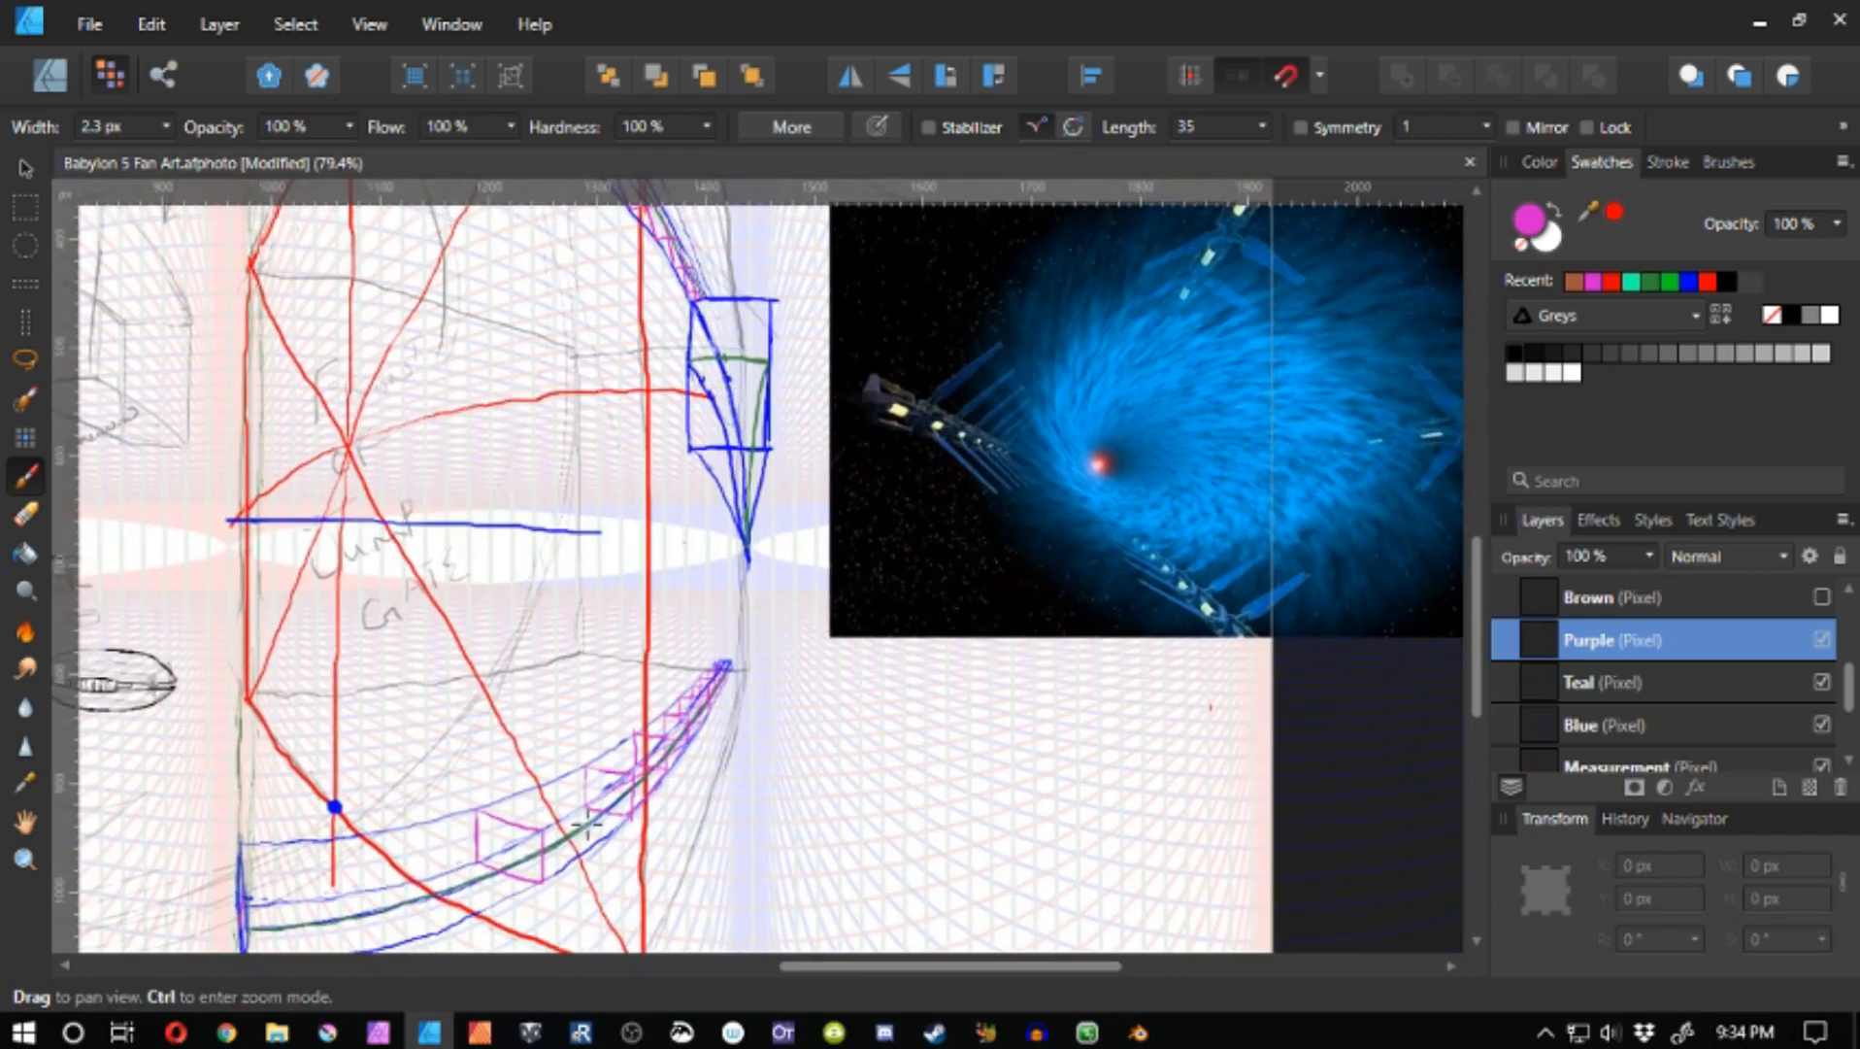
drag(543, 881, 718, 894)
key(ctrl+z)
mouse_move(543, 881)
mouse_down()
mouse_move(769, 906)
mouse_move(776, 677)
mouse_up()
key(ctrl+z)
key(ctrl+z)
mouse_move(688, 518)
mouse_down()
mouse_move(701, 776)
mouse_move(711, 686)
mouse_up()
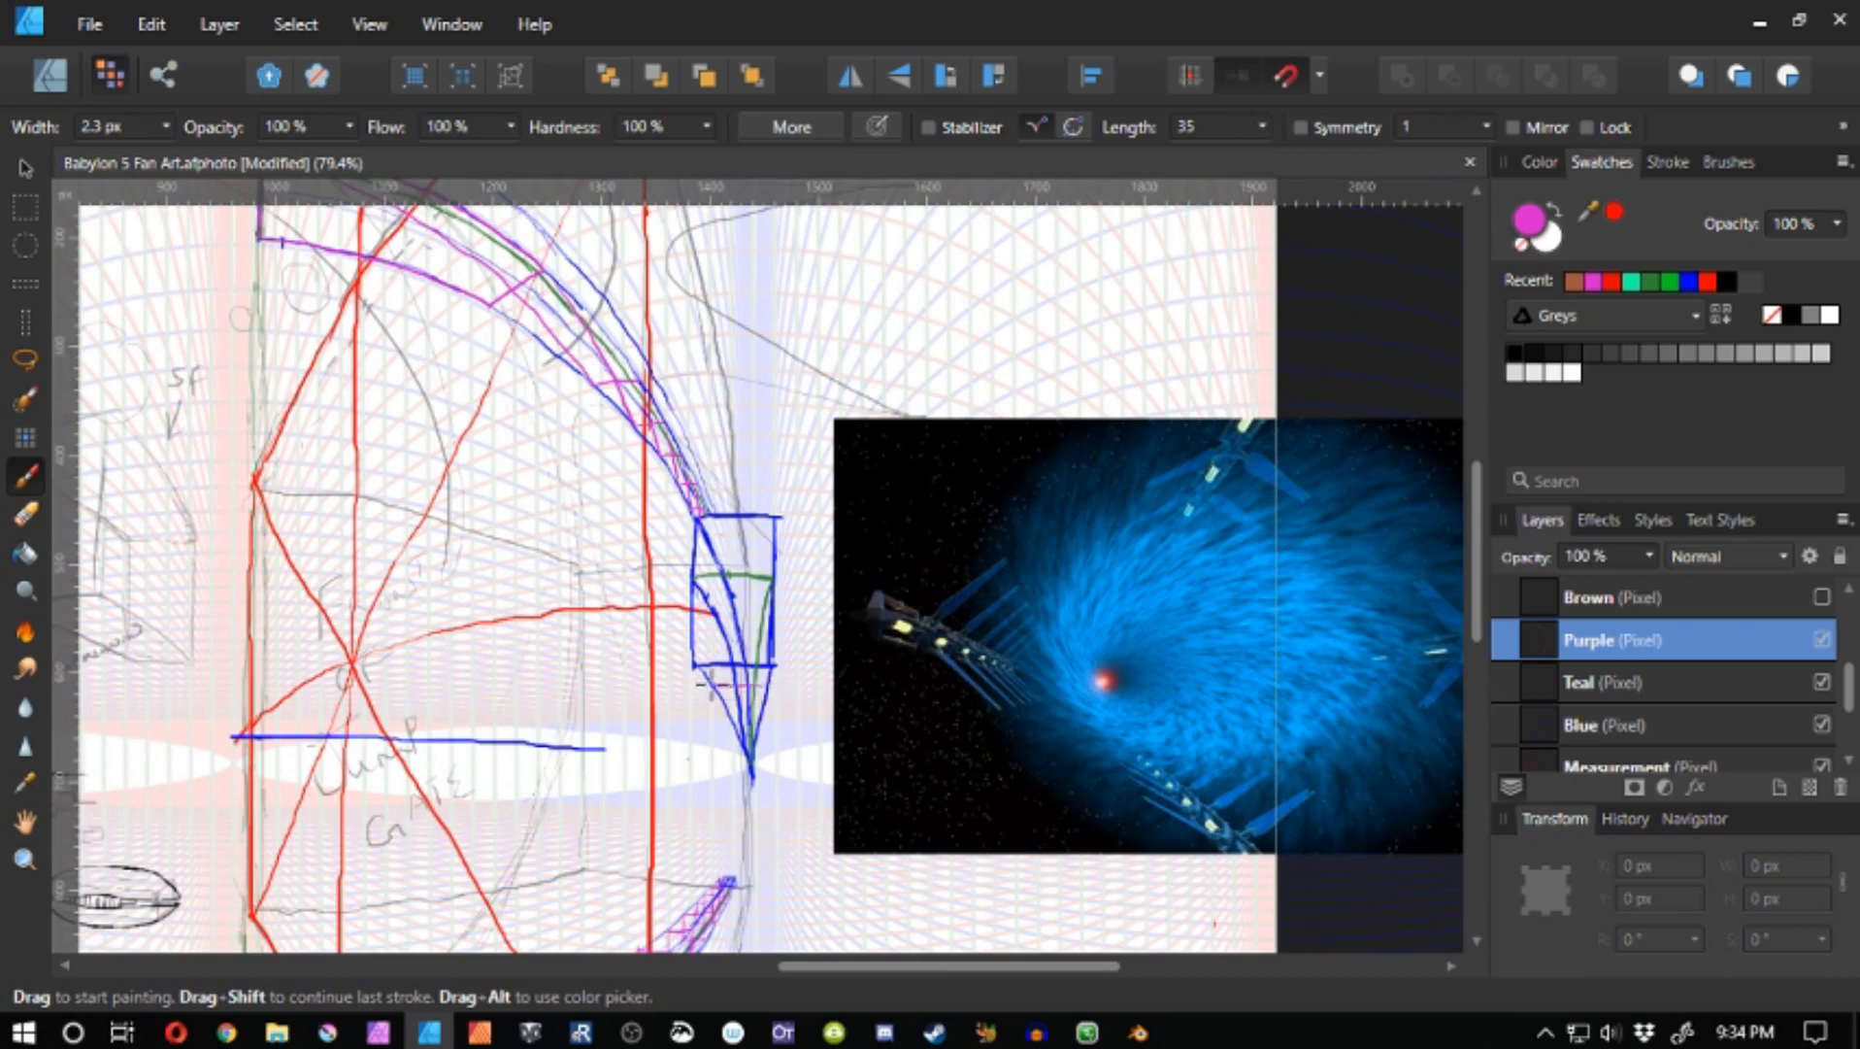
key(ctrl+z)
- Erase the stray blue strokes inside the middle arm on the Blue layer and redraw the blue line from its outer corner towards the tip
click(1579, 726)
key(e)
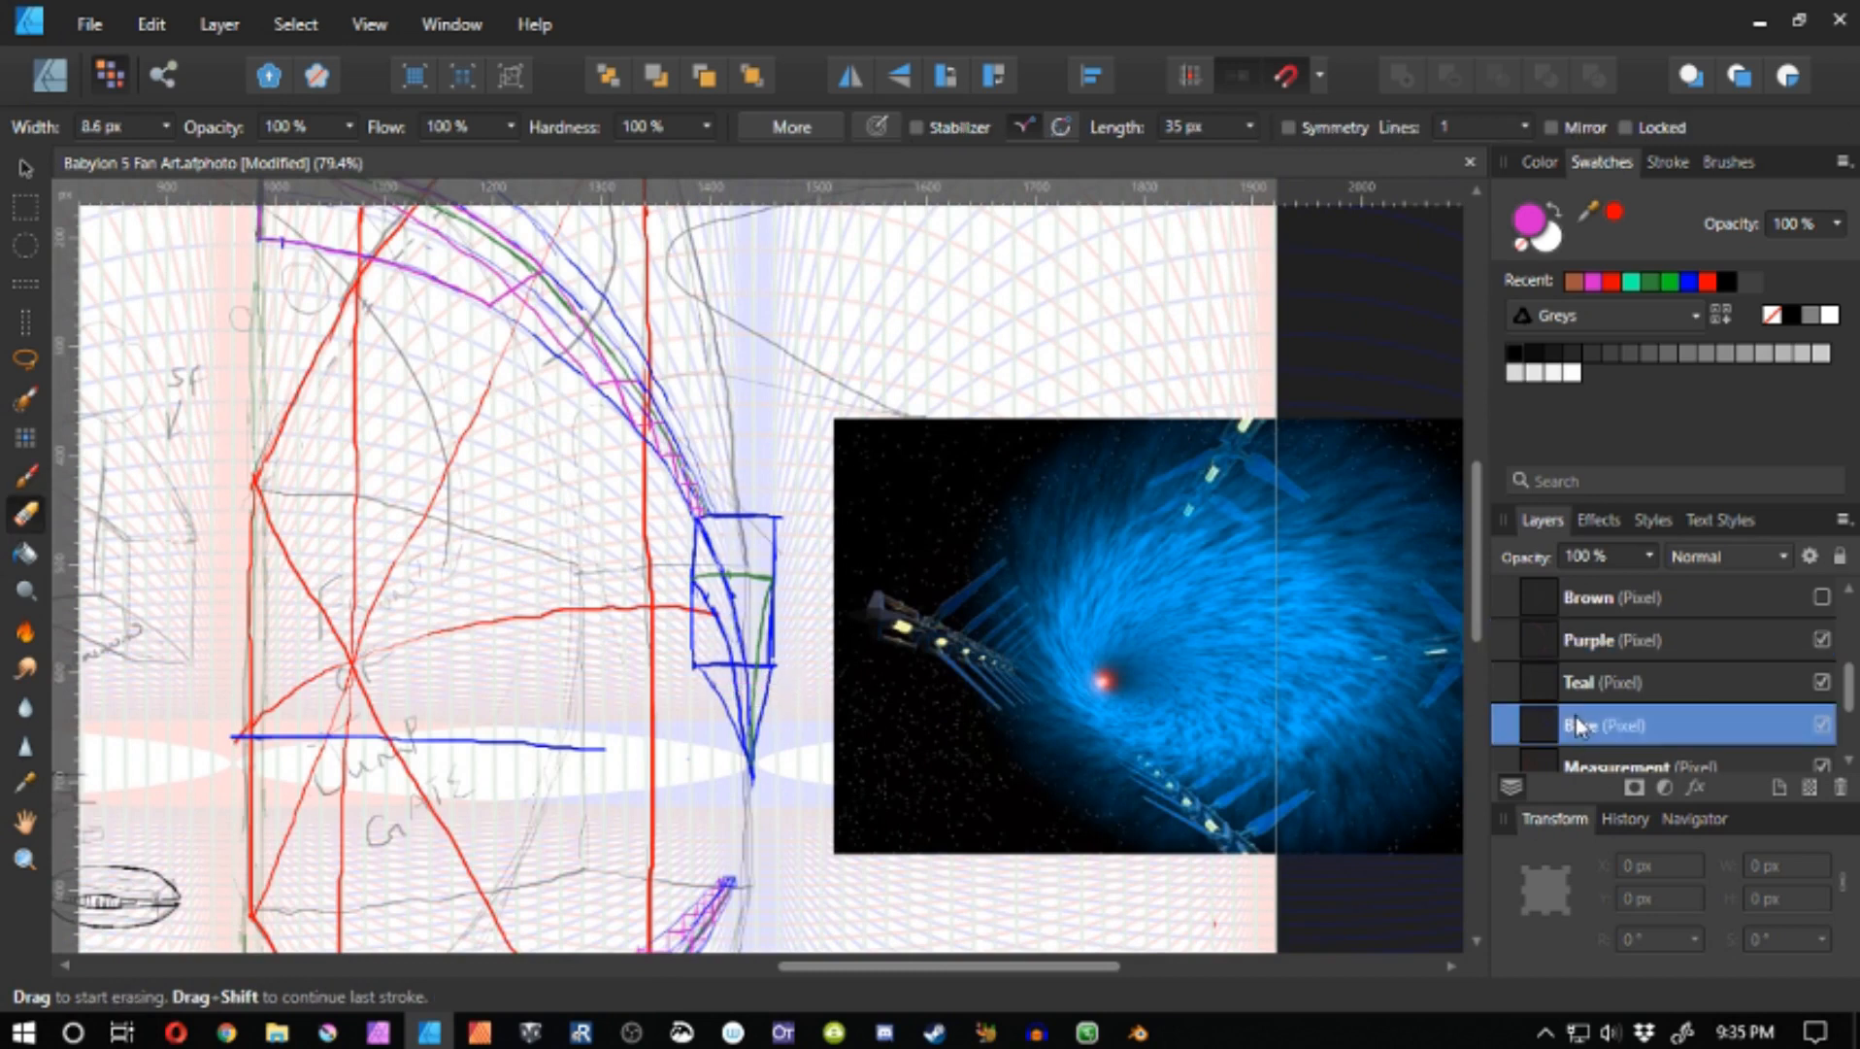
drag(695, 582, 743, 717)
key(b)
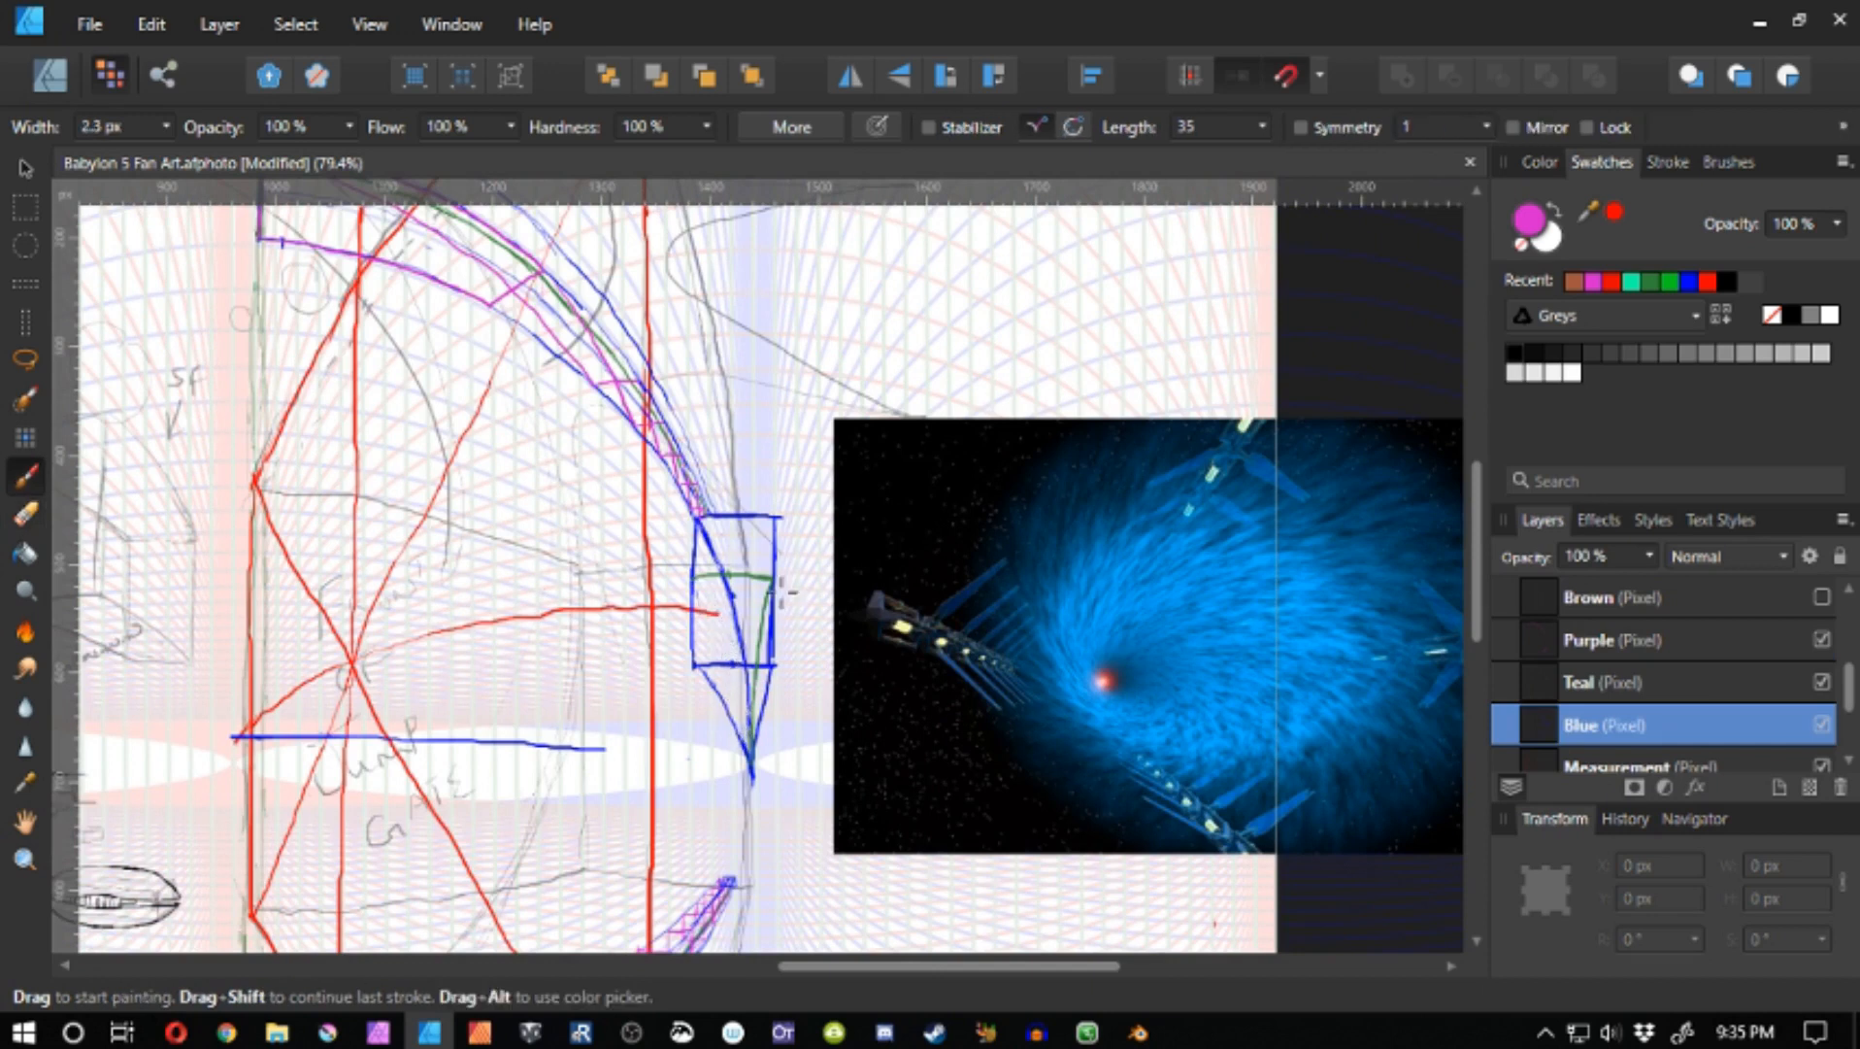
click(1690, 281)
drag(776, 516, 750, 723)
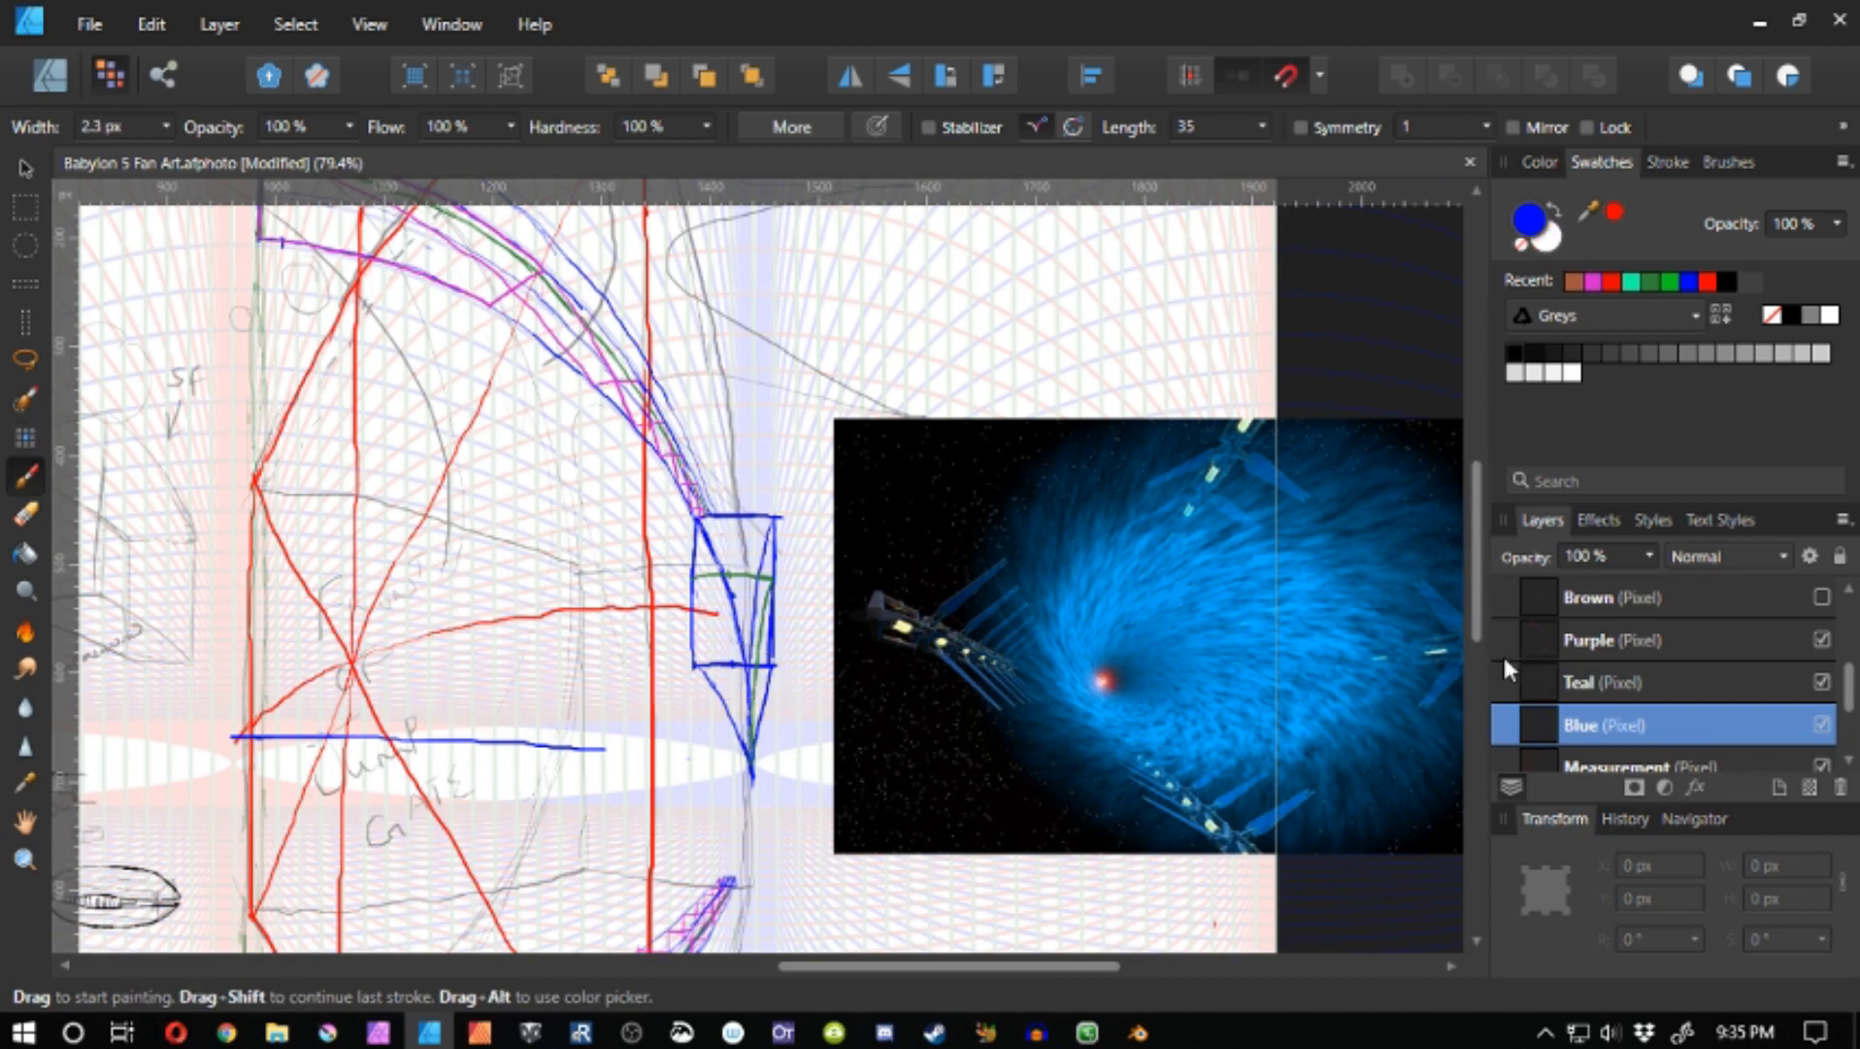
- Draw a magenta line across the middle arm's taper just below the rectangle on the Purple layer
click(1595, 641)
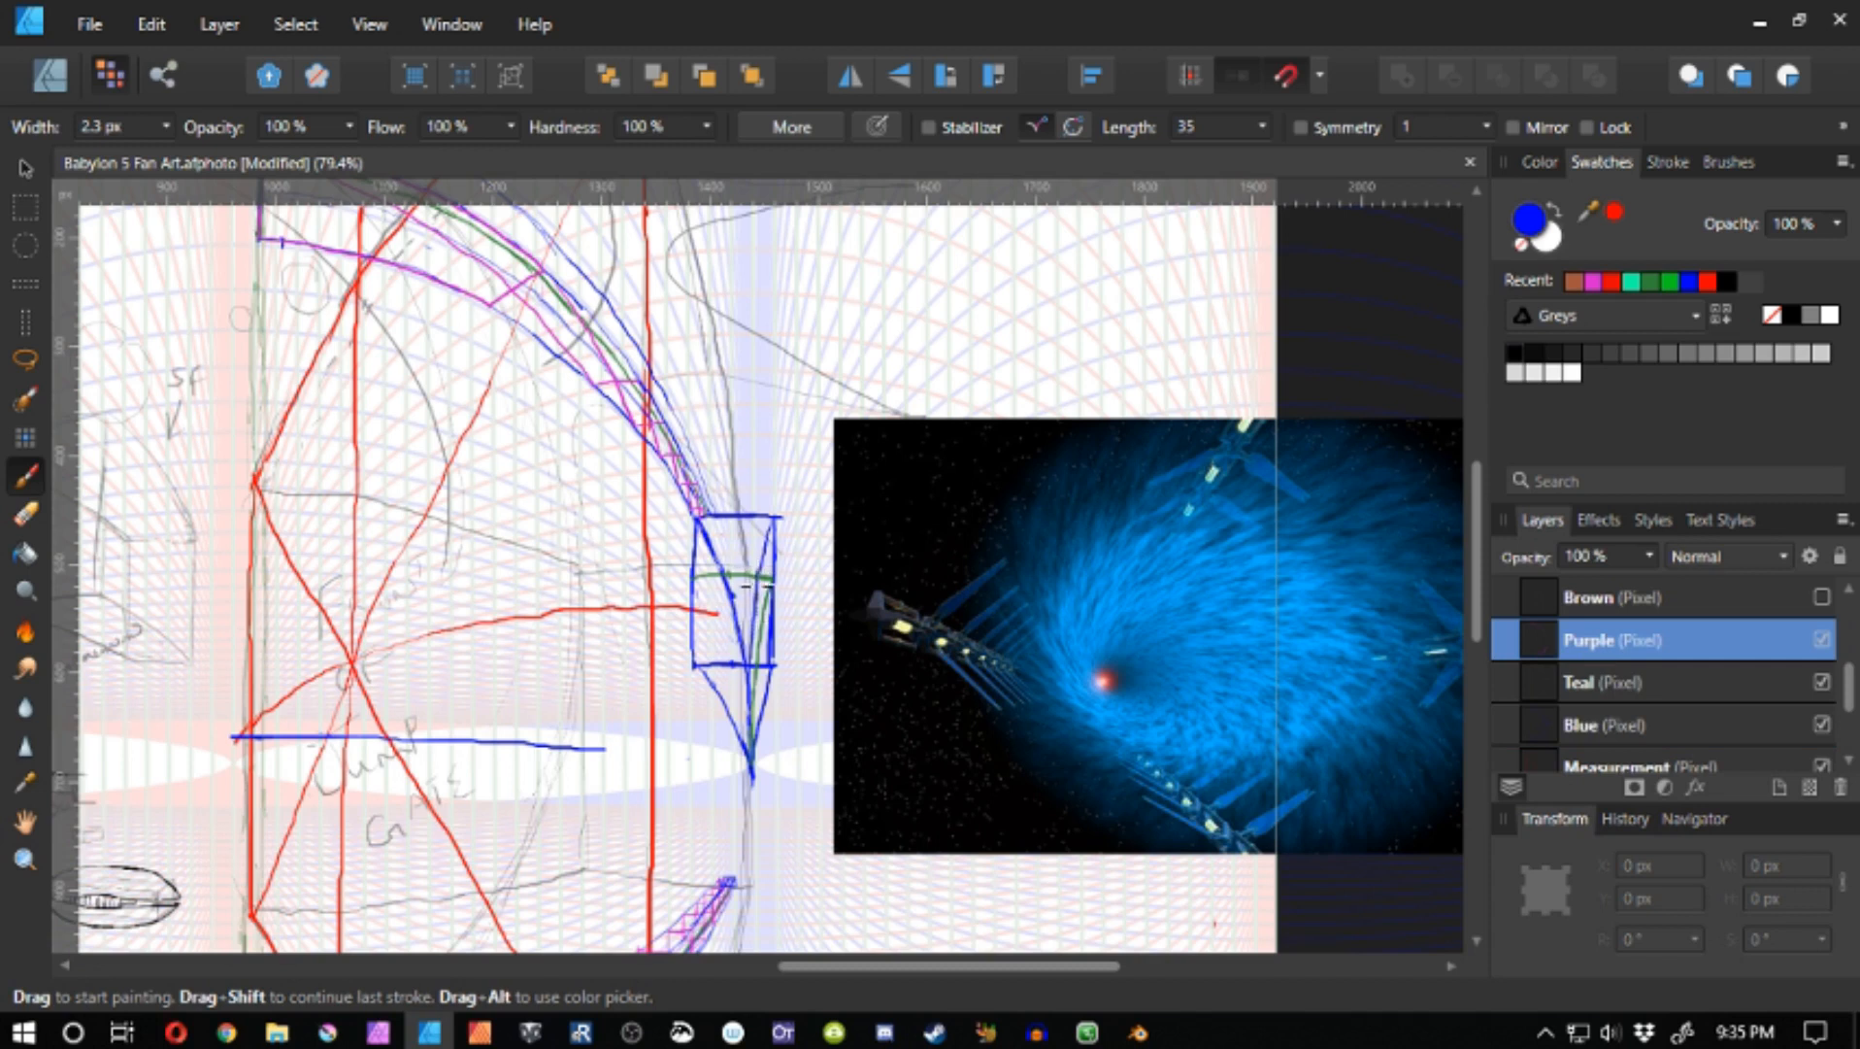
drag(757, 587, 756, 697)
key(ctrl+z)
drag(762, 578, 758, 684)
key(ctrl+z)
click(1594, 278)
drag(768, 684, 715, 684)
- Show the Brown layer and alternate brown diagonals with magenta cross lines on the Purple layer to divide the taper's upper part
click(1823, 597)
click(1709, 598)
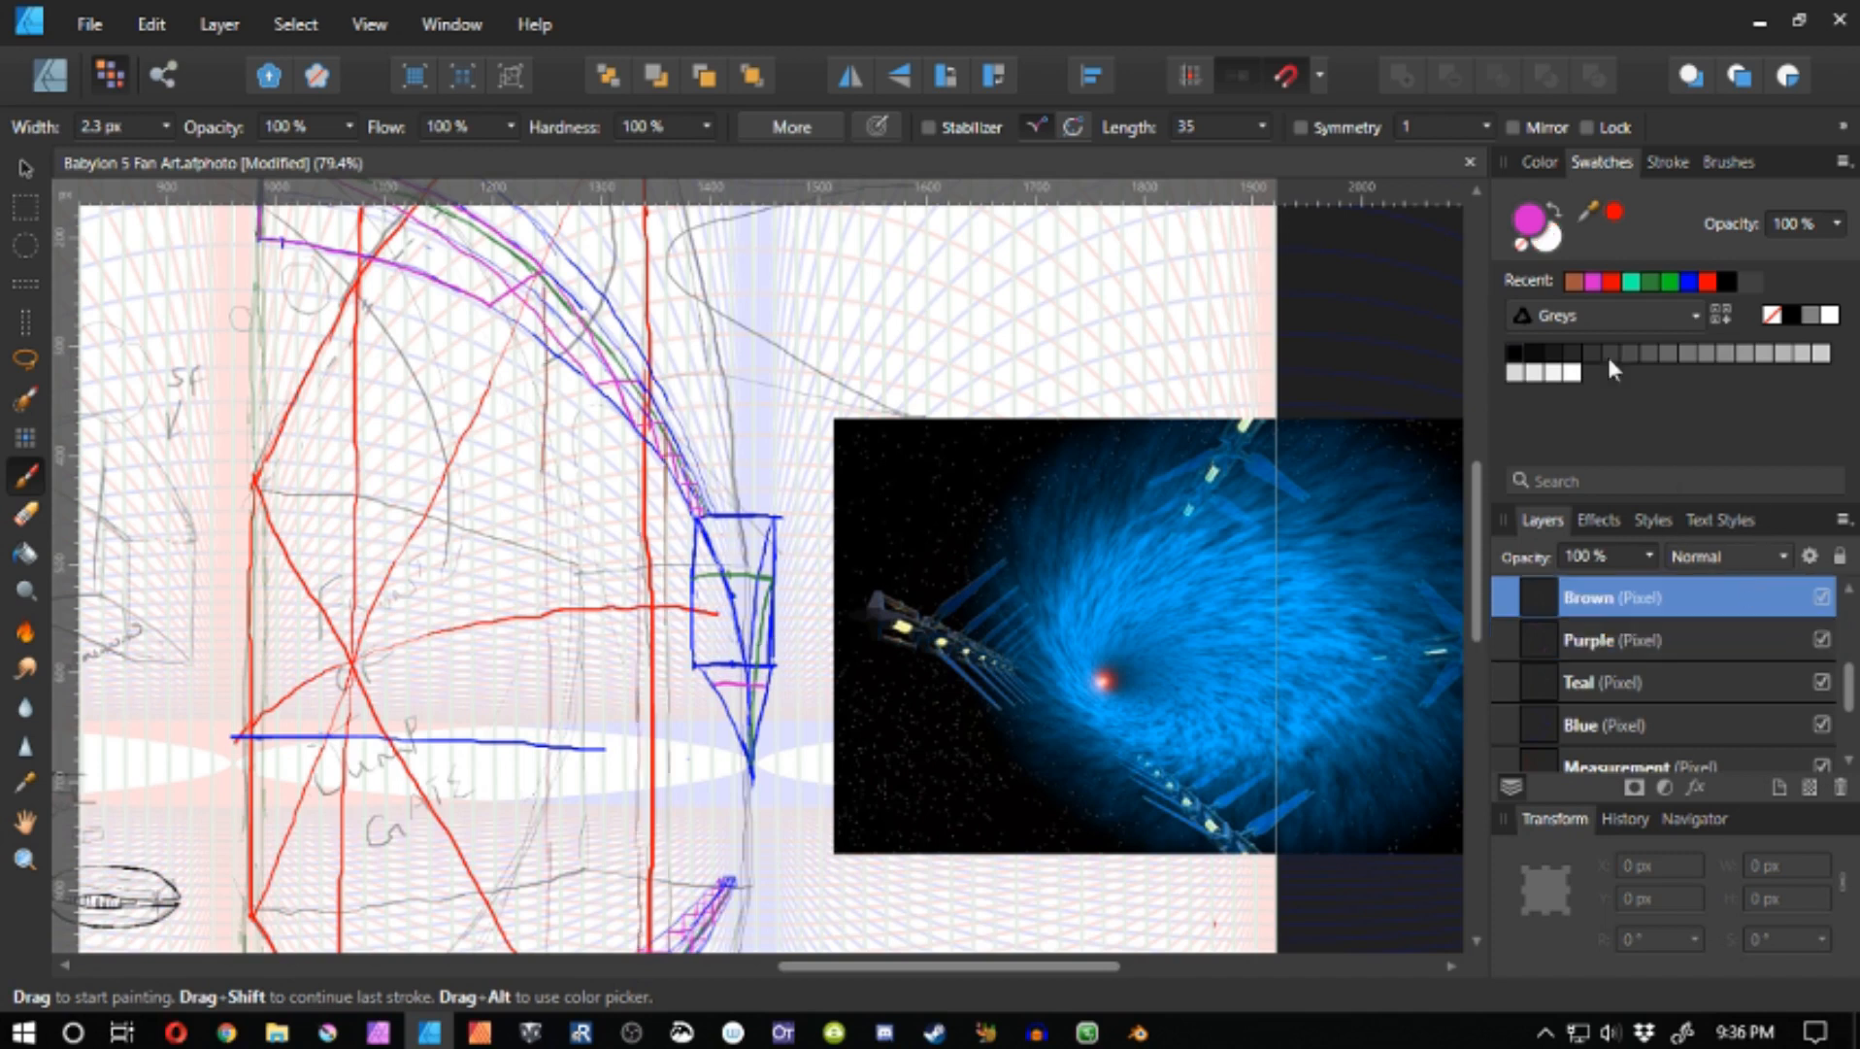
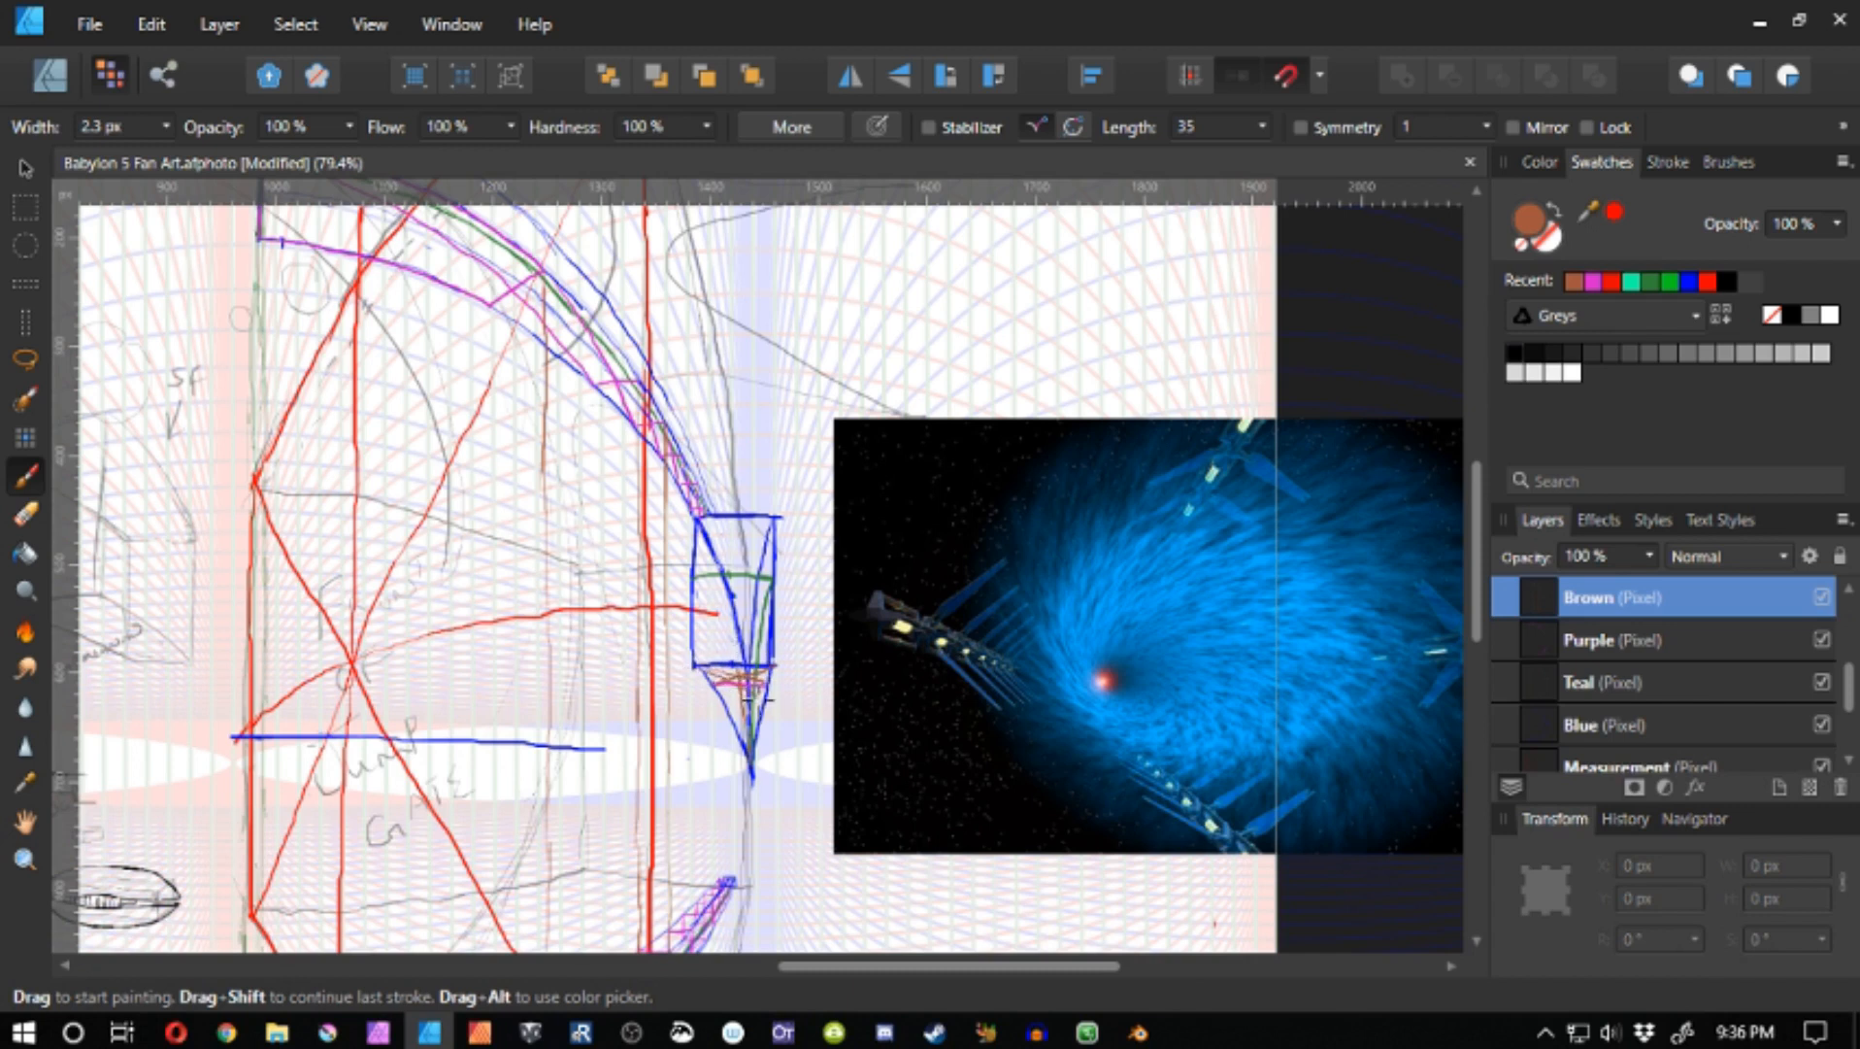
click(1585, 640)
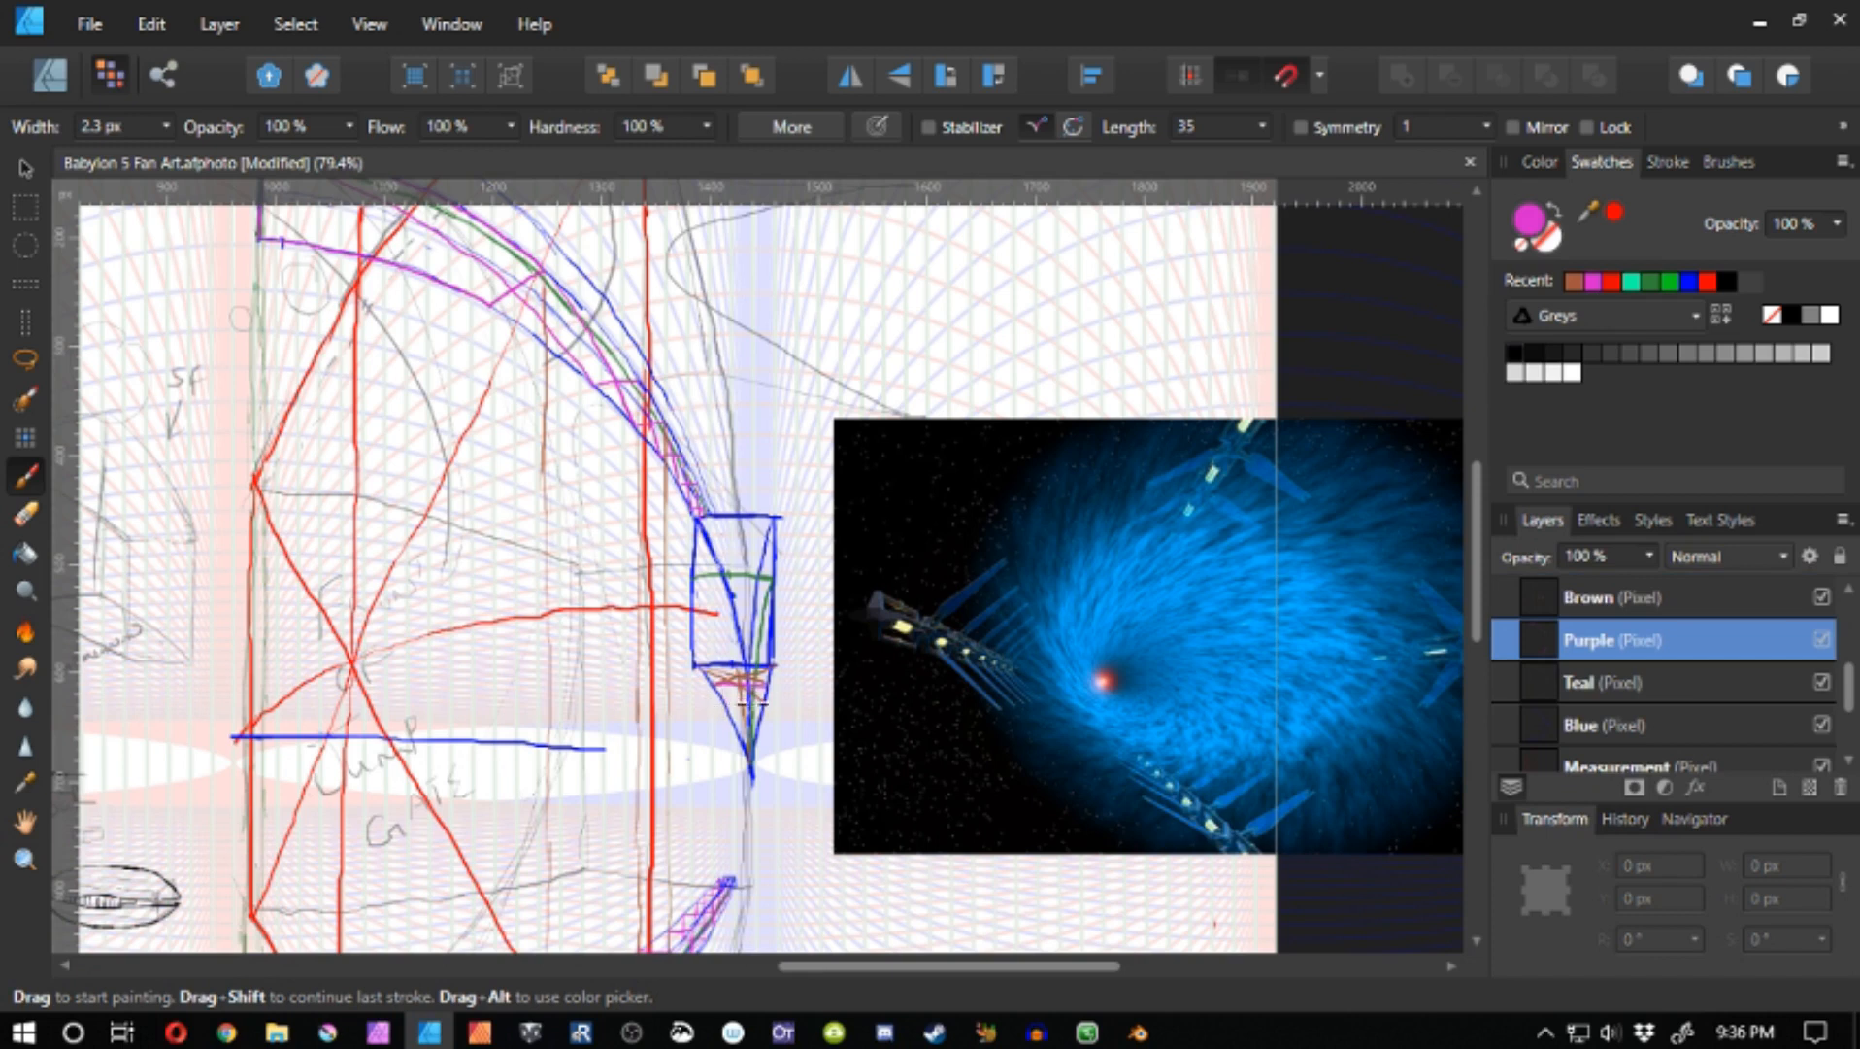
click(1589, 596)
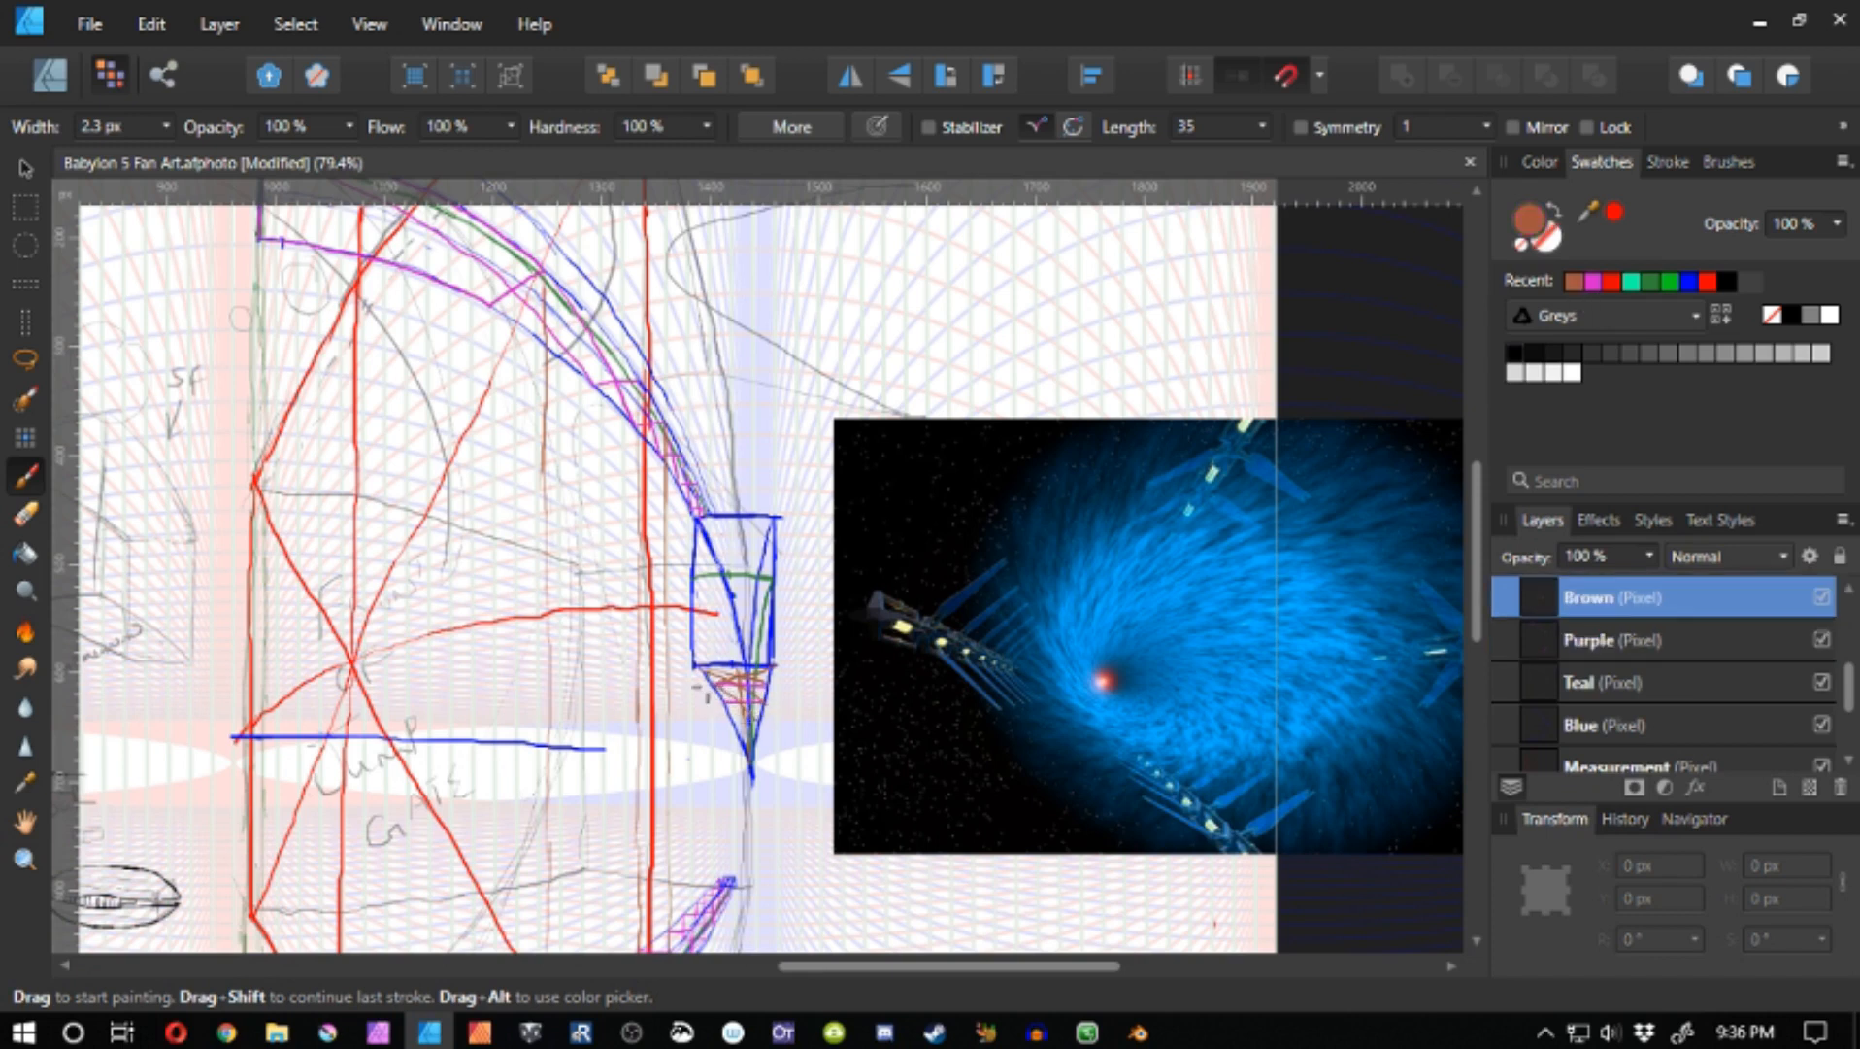
click(1592, 643)
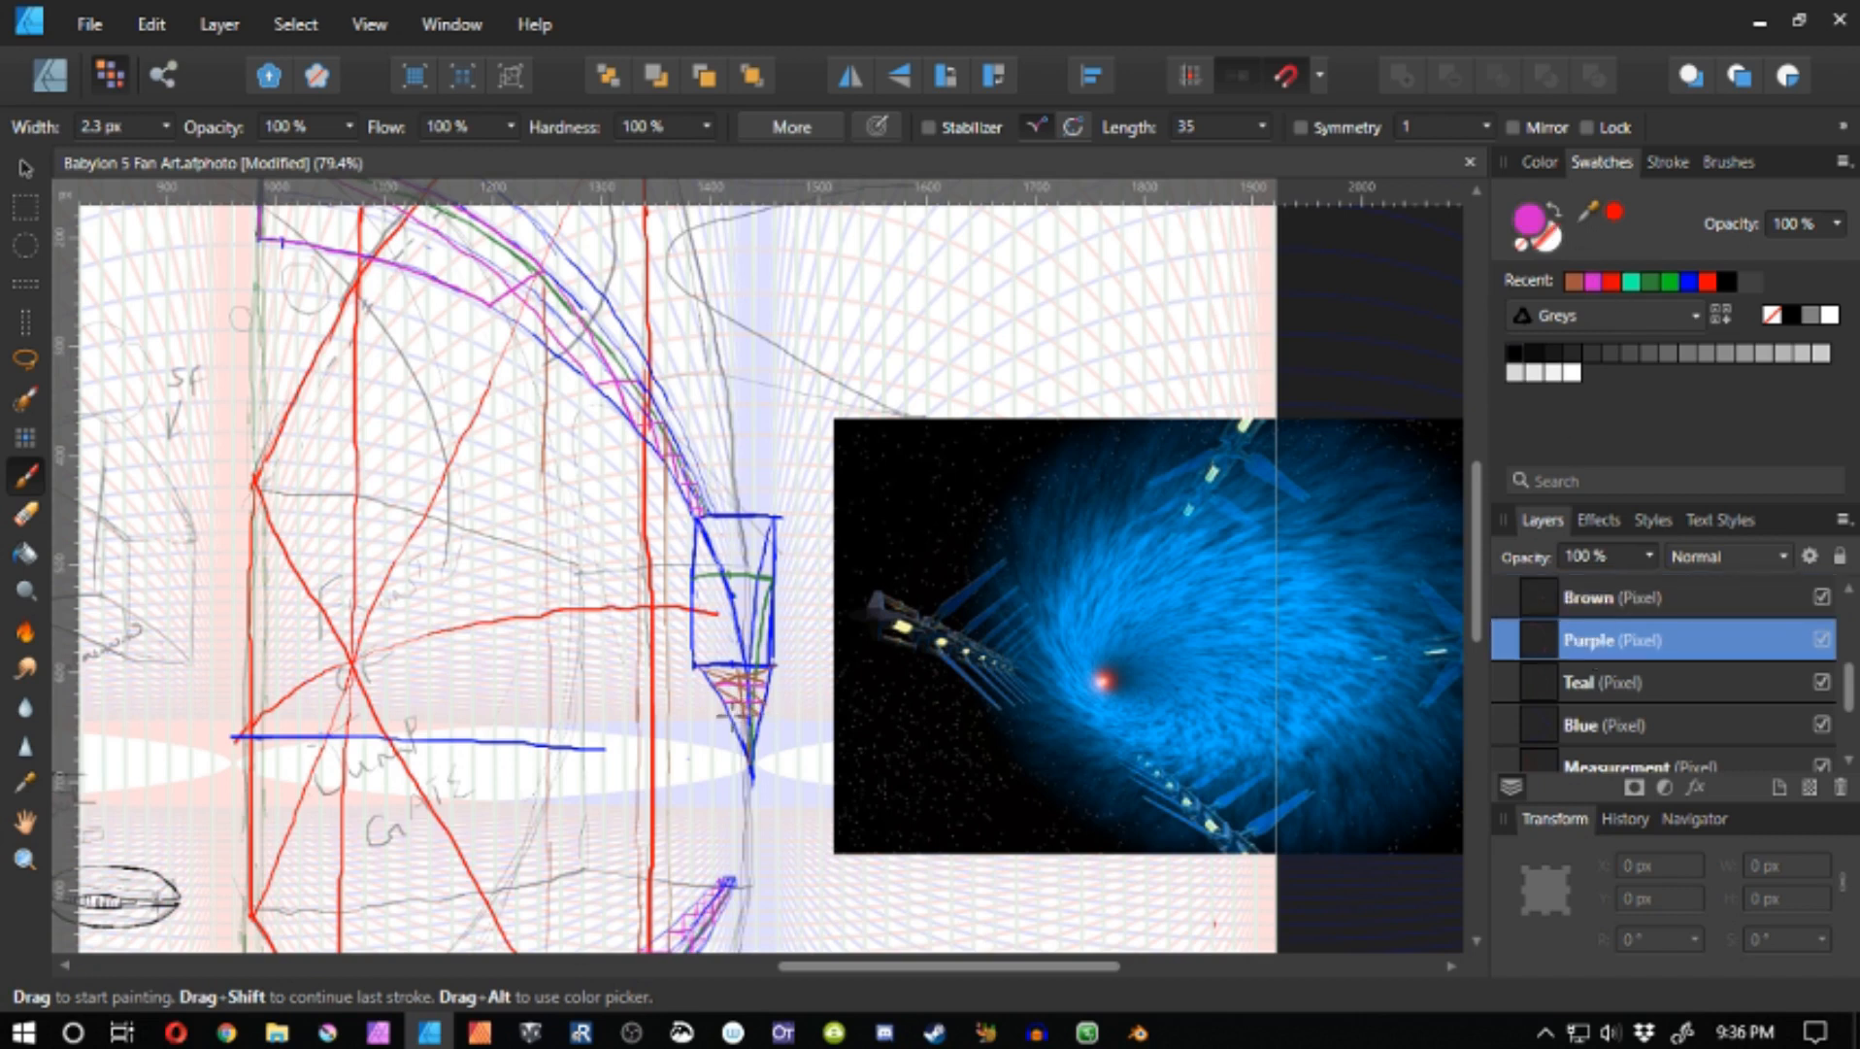
click(1607, 598)
click(1575, 281)
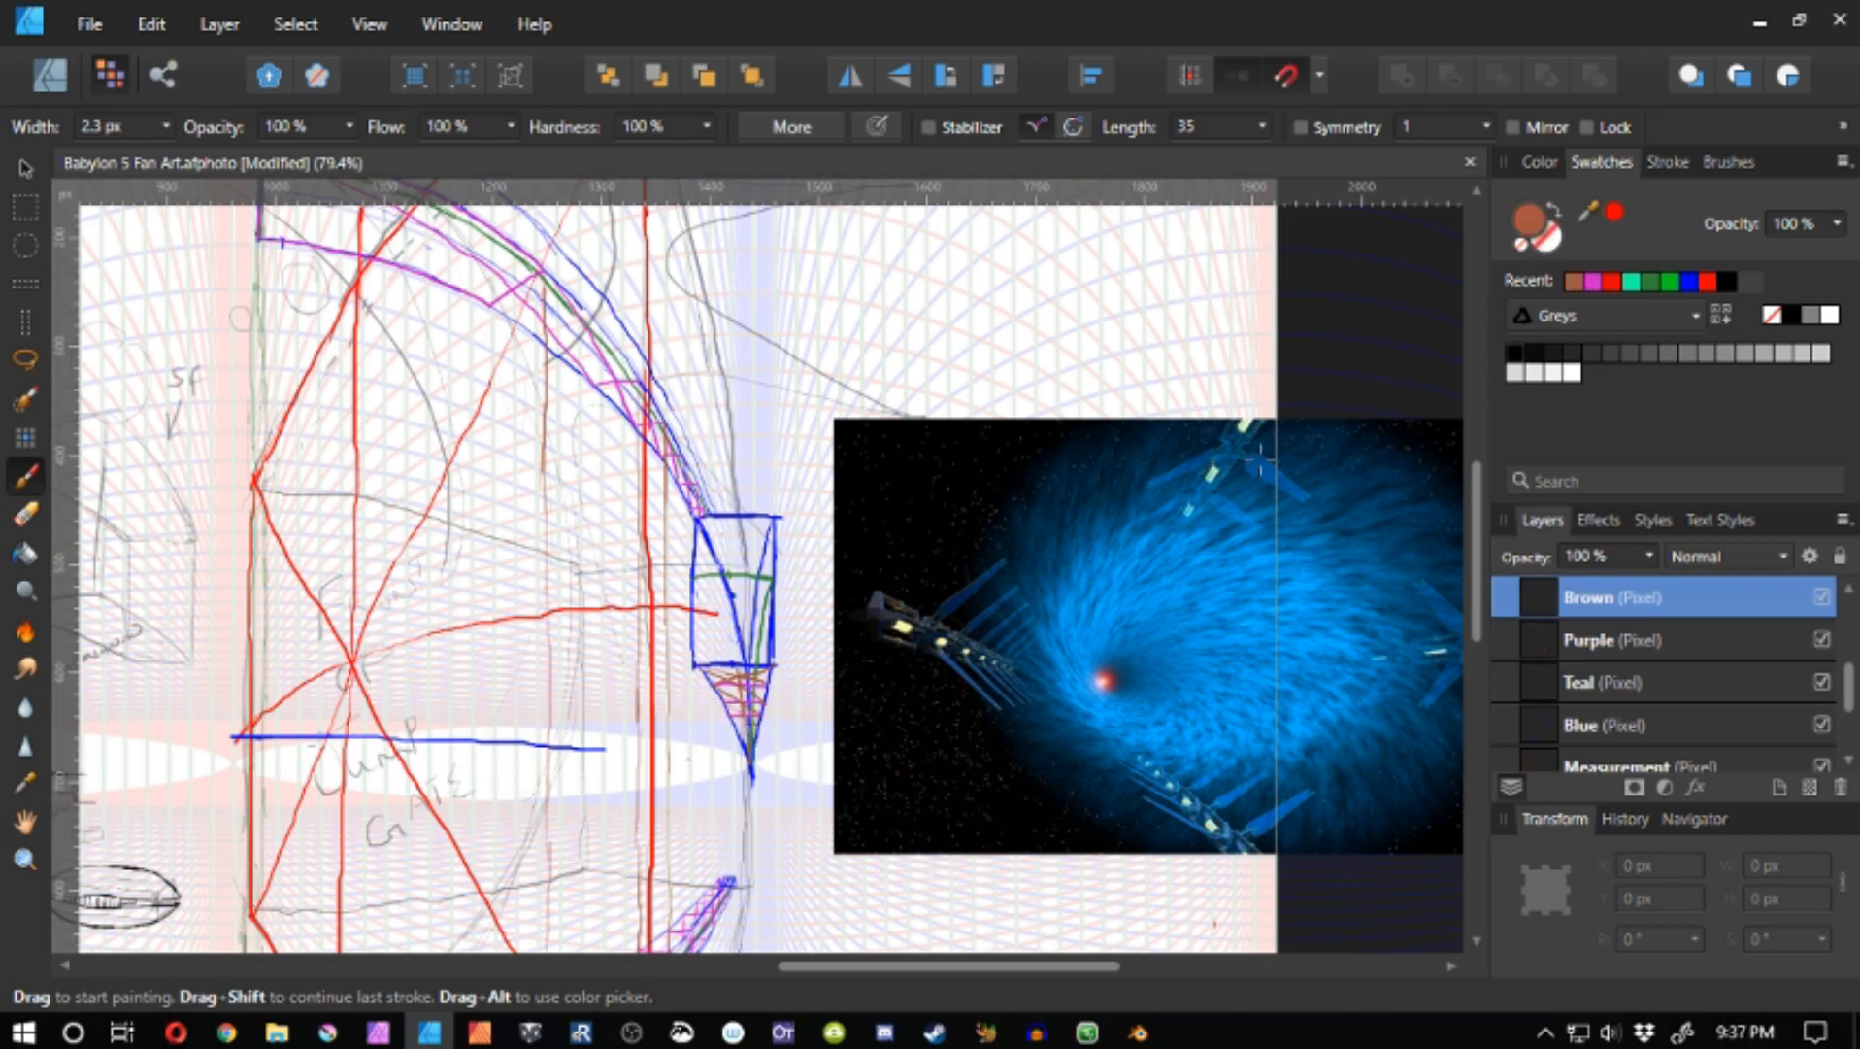
click(1604, 640)
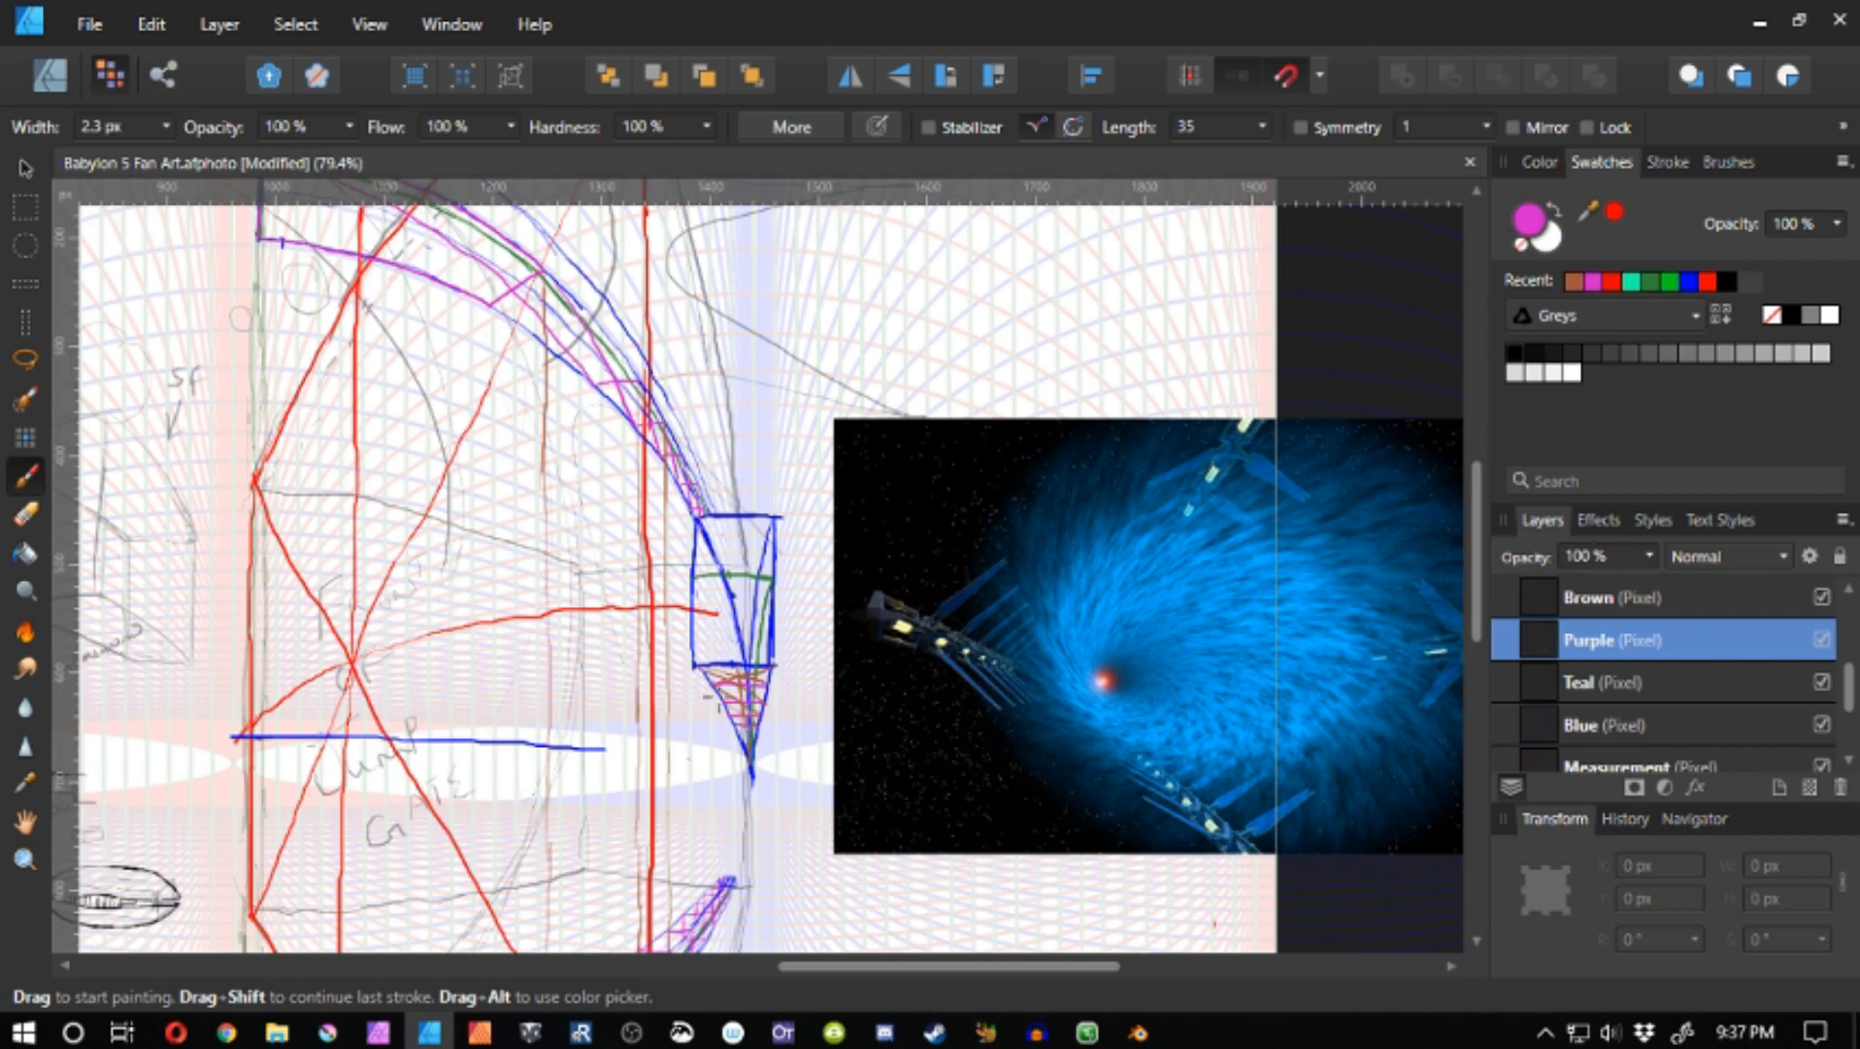
- Continue down the taper with another magenta cross line on the Purple layer and brown spacing diagonals on the Brown layer
key(ctrl+space)
drag(691, 749, 926, 751)
key(space)
drag(786, 726, 715, 601)
key(ctrl+space)
click(694, 610)
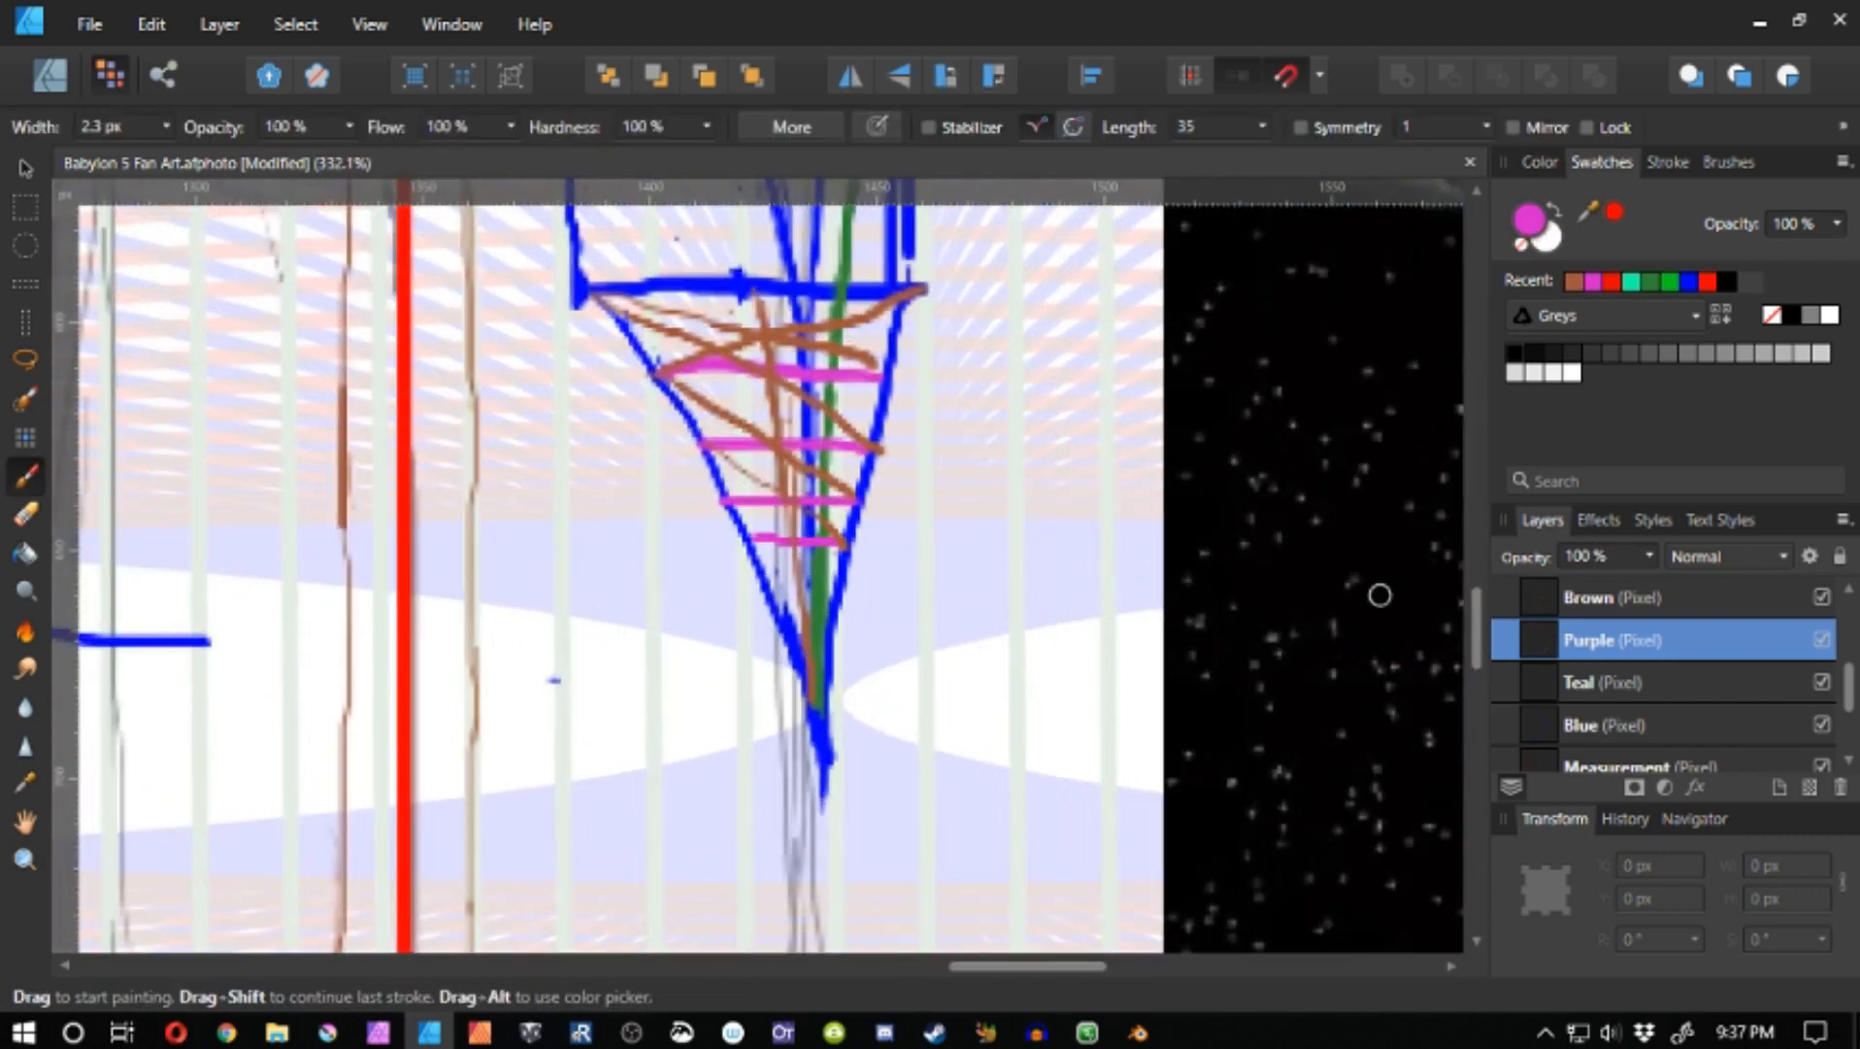
click(1597, 600)
click(1573, 282)
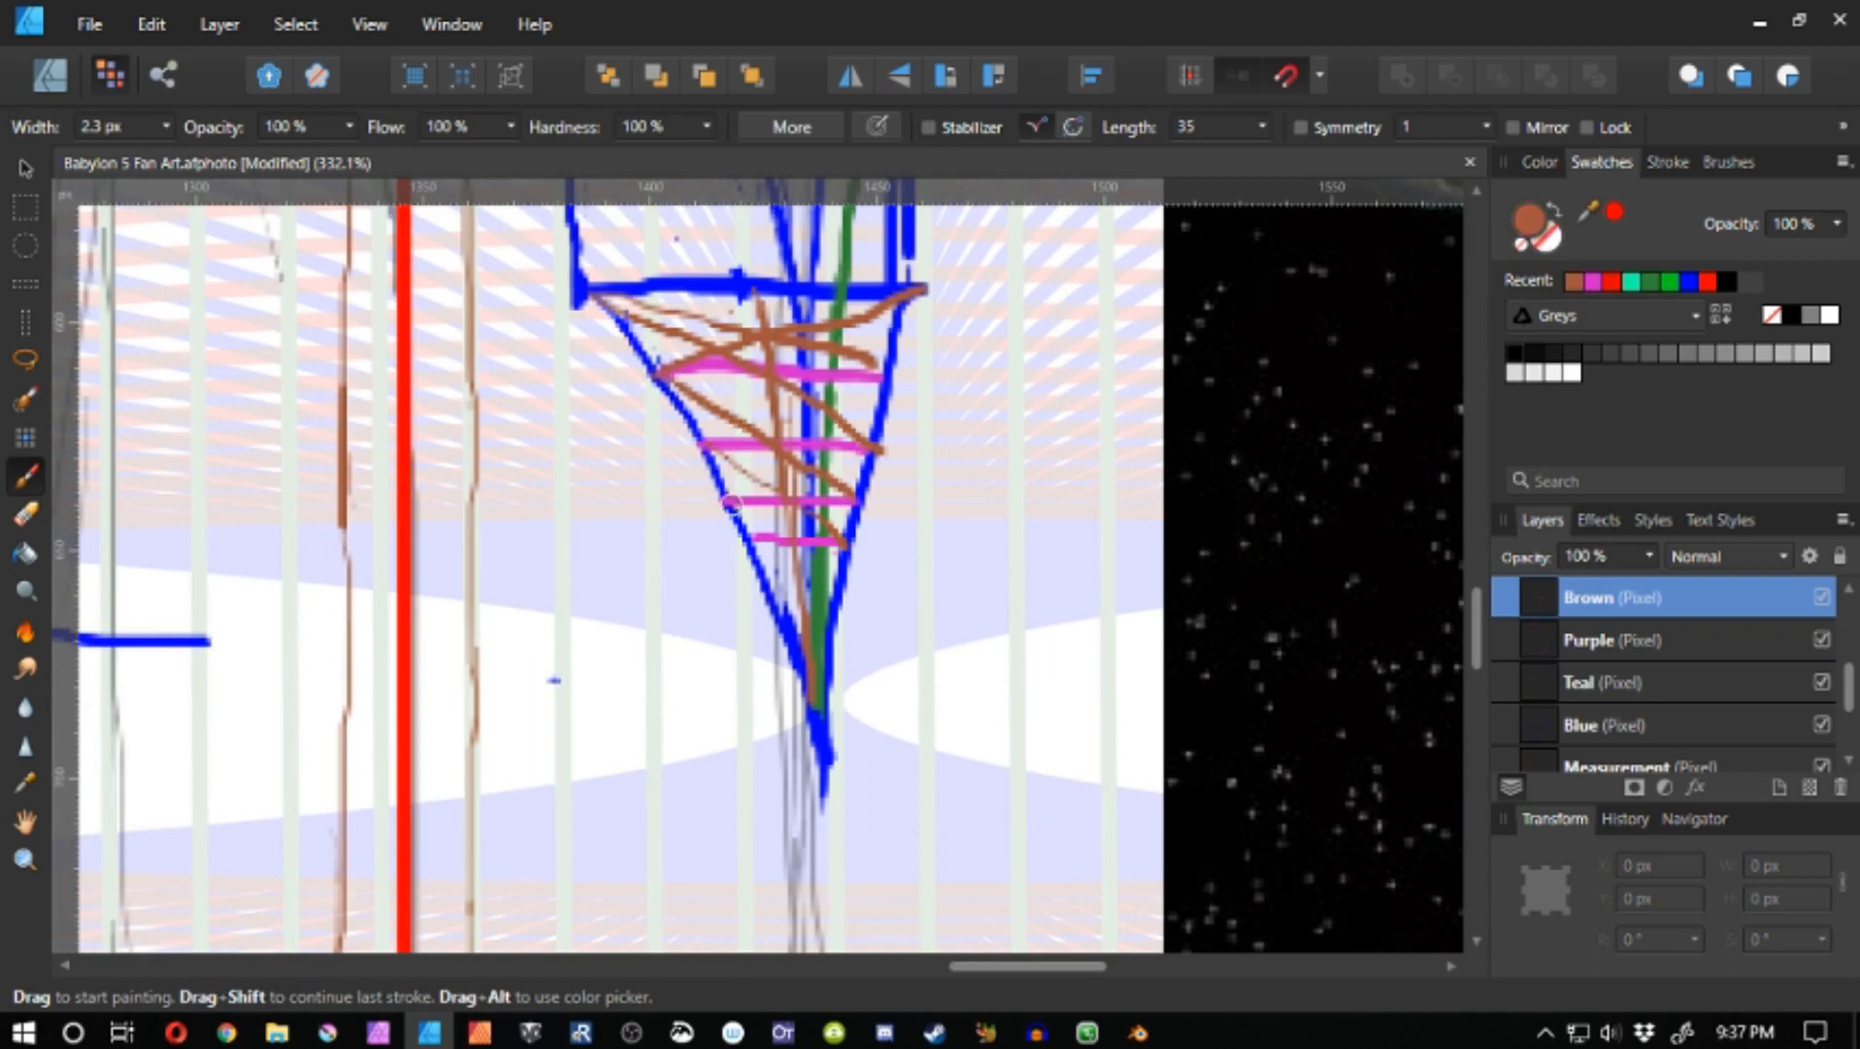
click(1602, 639)
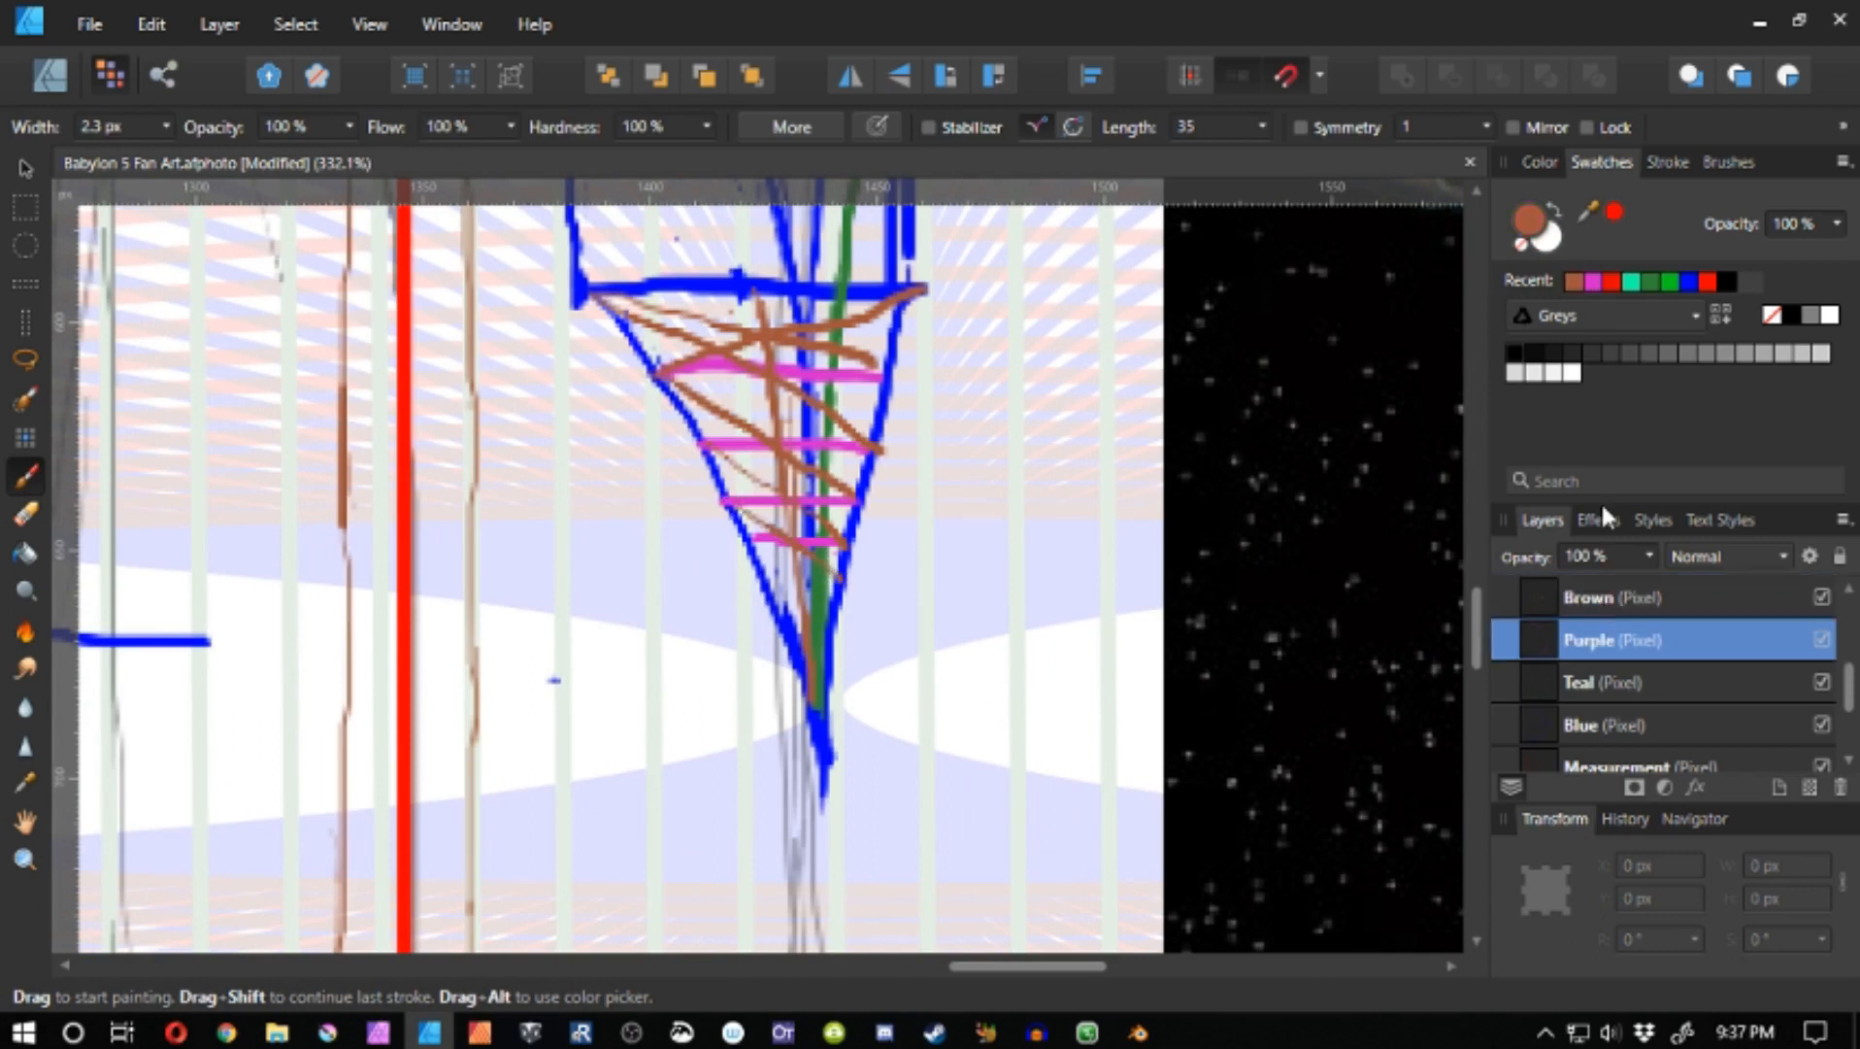
drag(839, 579, 769, 580)
click(1574, 281)
click(1589, 588)
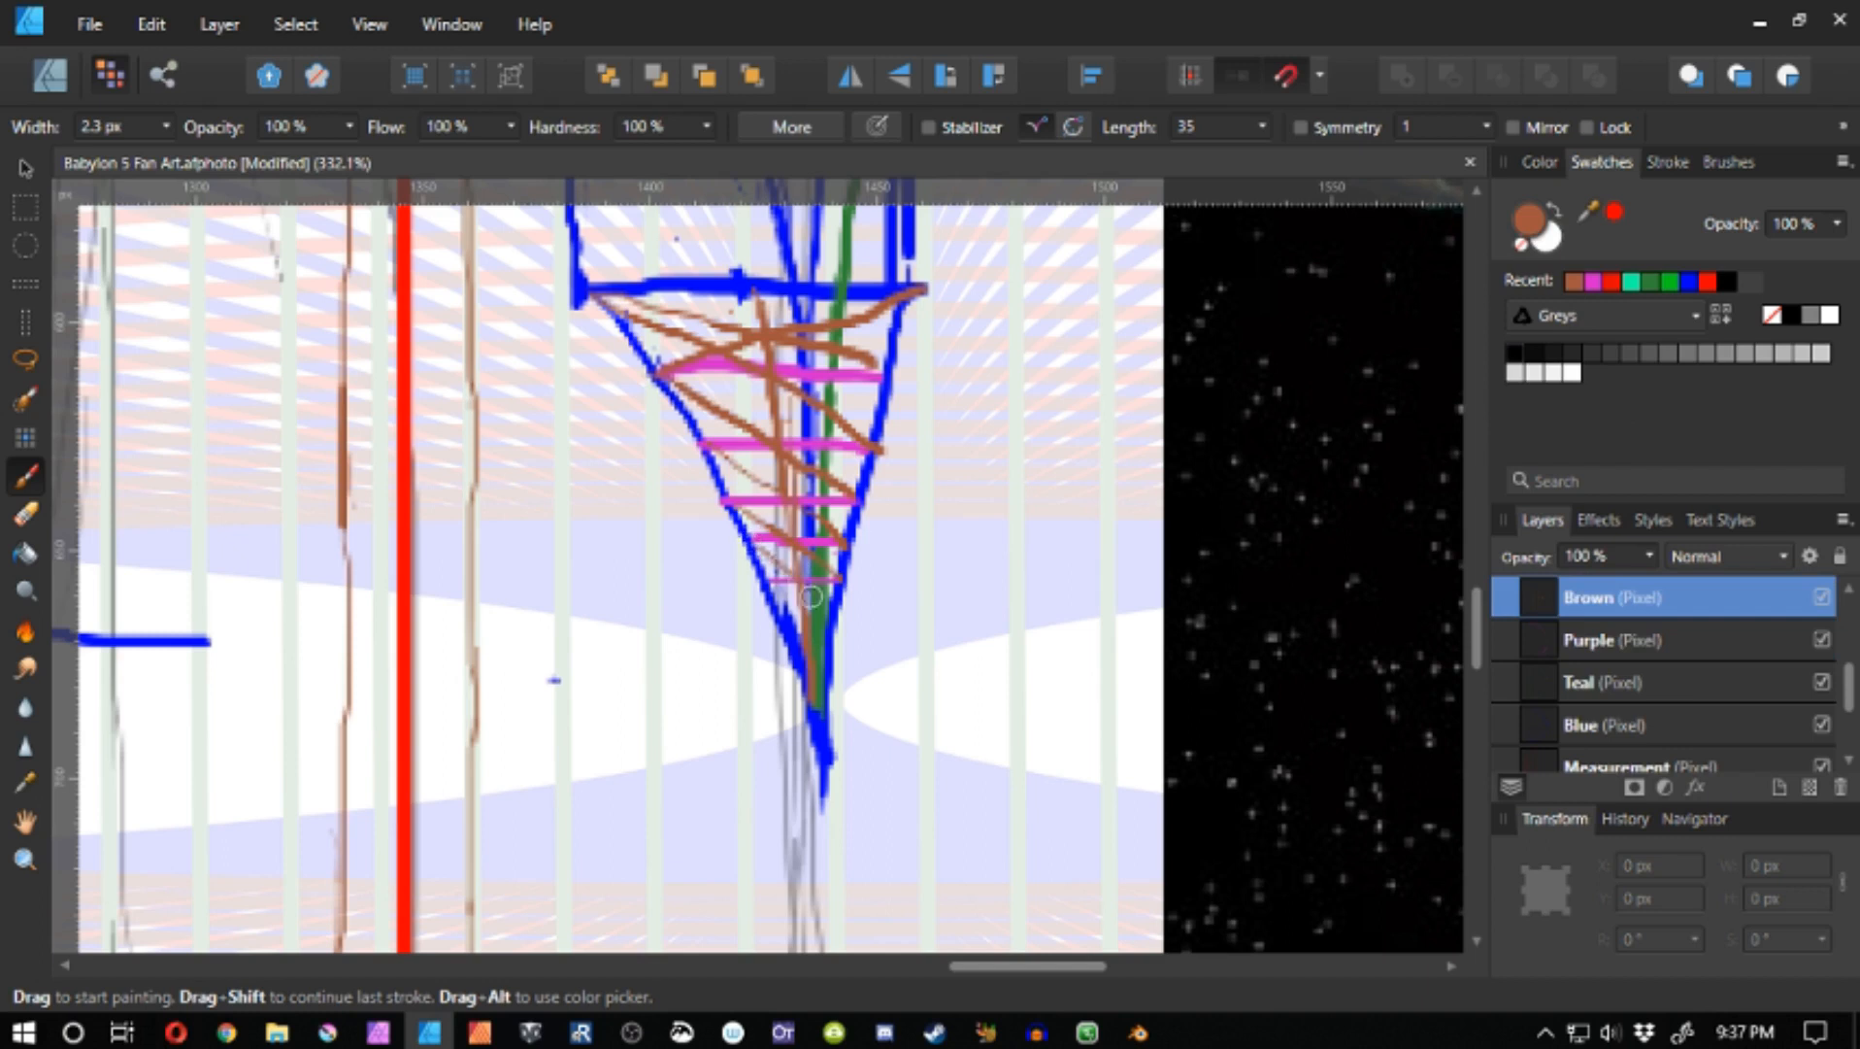
drag(835, 584, 816, 623)
- Add progressively shorter magenta cross lines near the taper's tip on the Purple layer
click(1588, 636)
click(1589, 281)
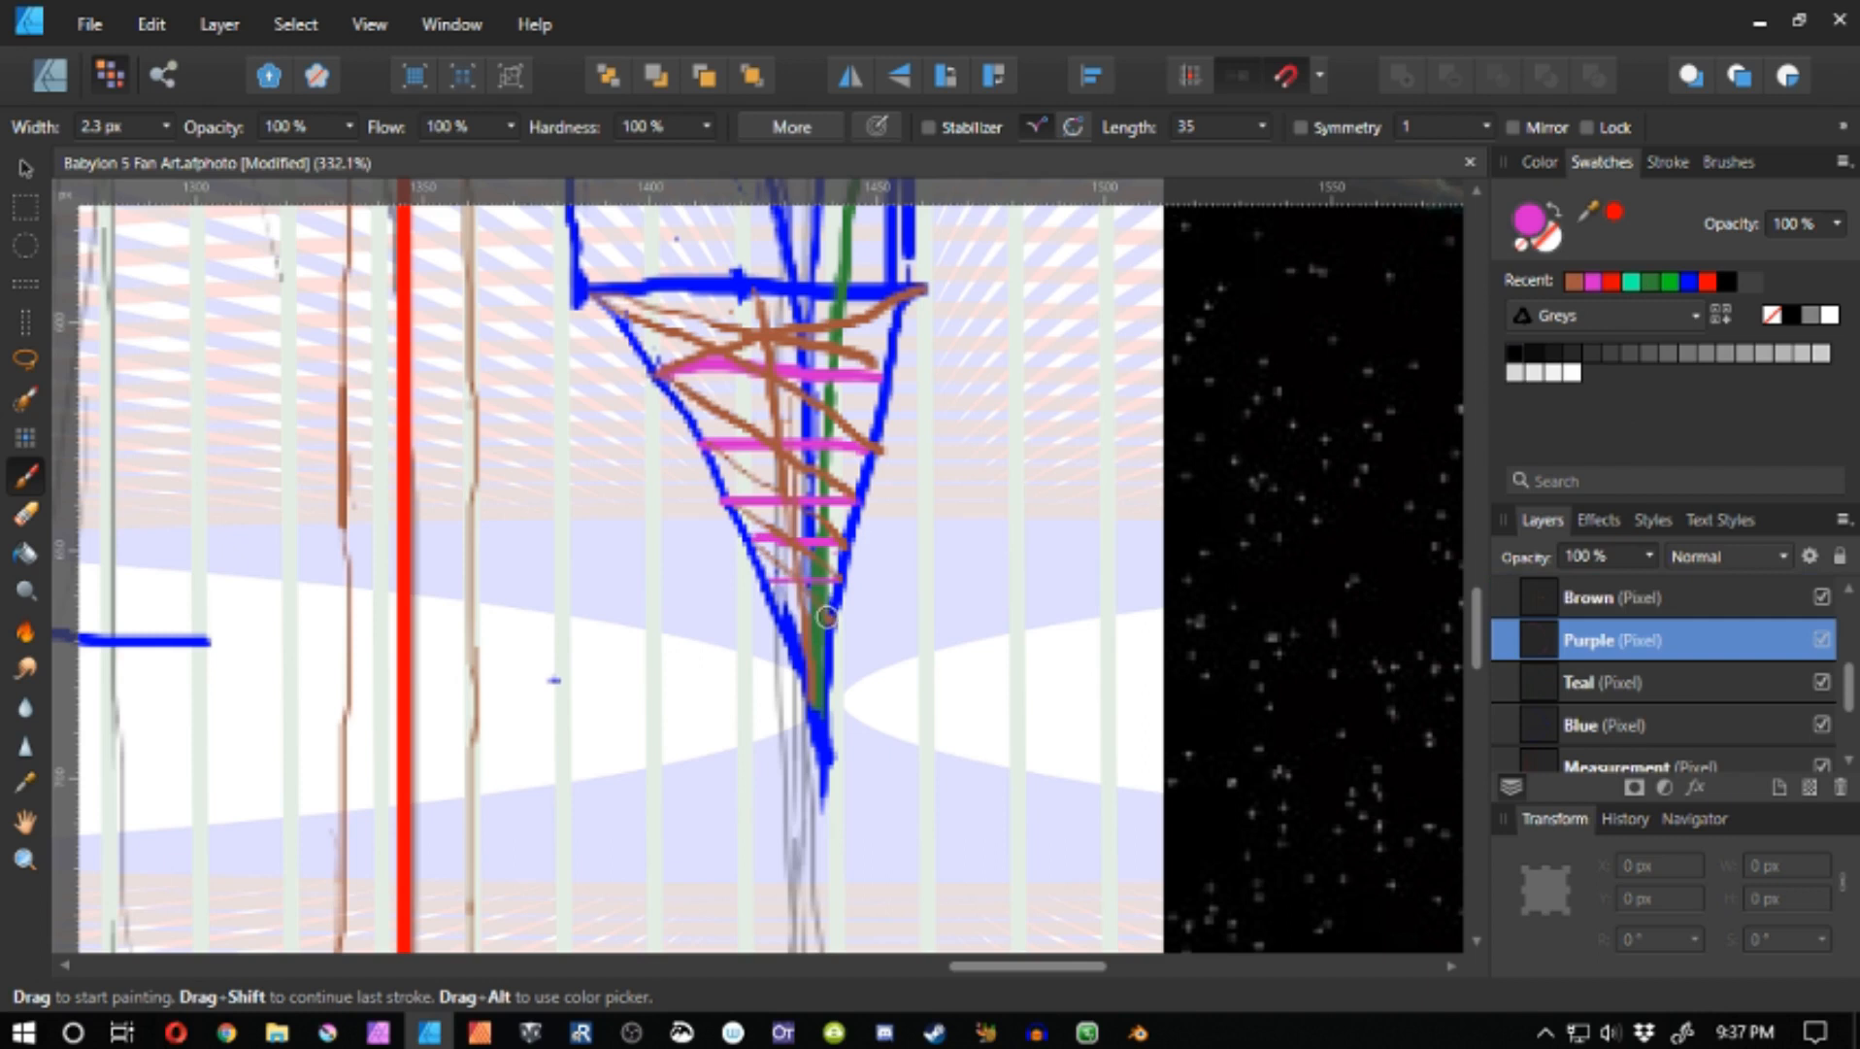
drag(835, 618, 788, 617)
drag(827, 636, 801, 637)
mouse_move(826, 644)
mouse_down()
mouse_move(801, 644)
mouse_move(806, 664)
mouse_up()
click(799, 675)
- Erase the brown construction diagonals from the middle arm's taper on the Brown layer
click(1577, 601)
key(e)
mouse_move(676, 469)
mouse_down()
mouse_move(873, 265)
mouse_move(834, 568)
mouse_up()
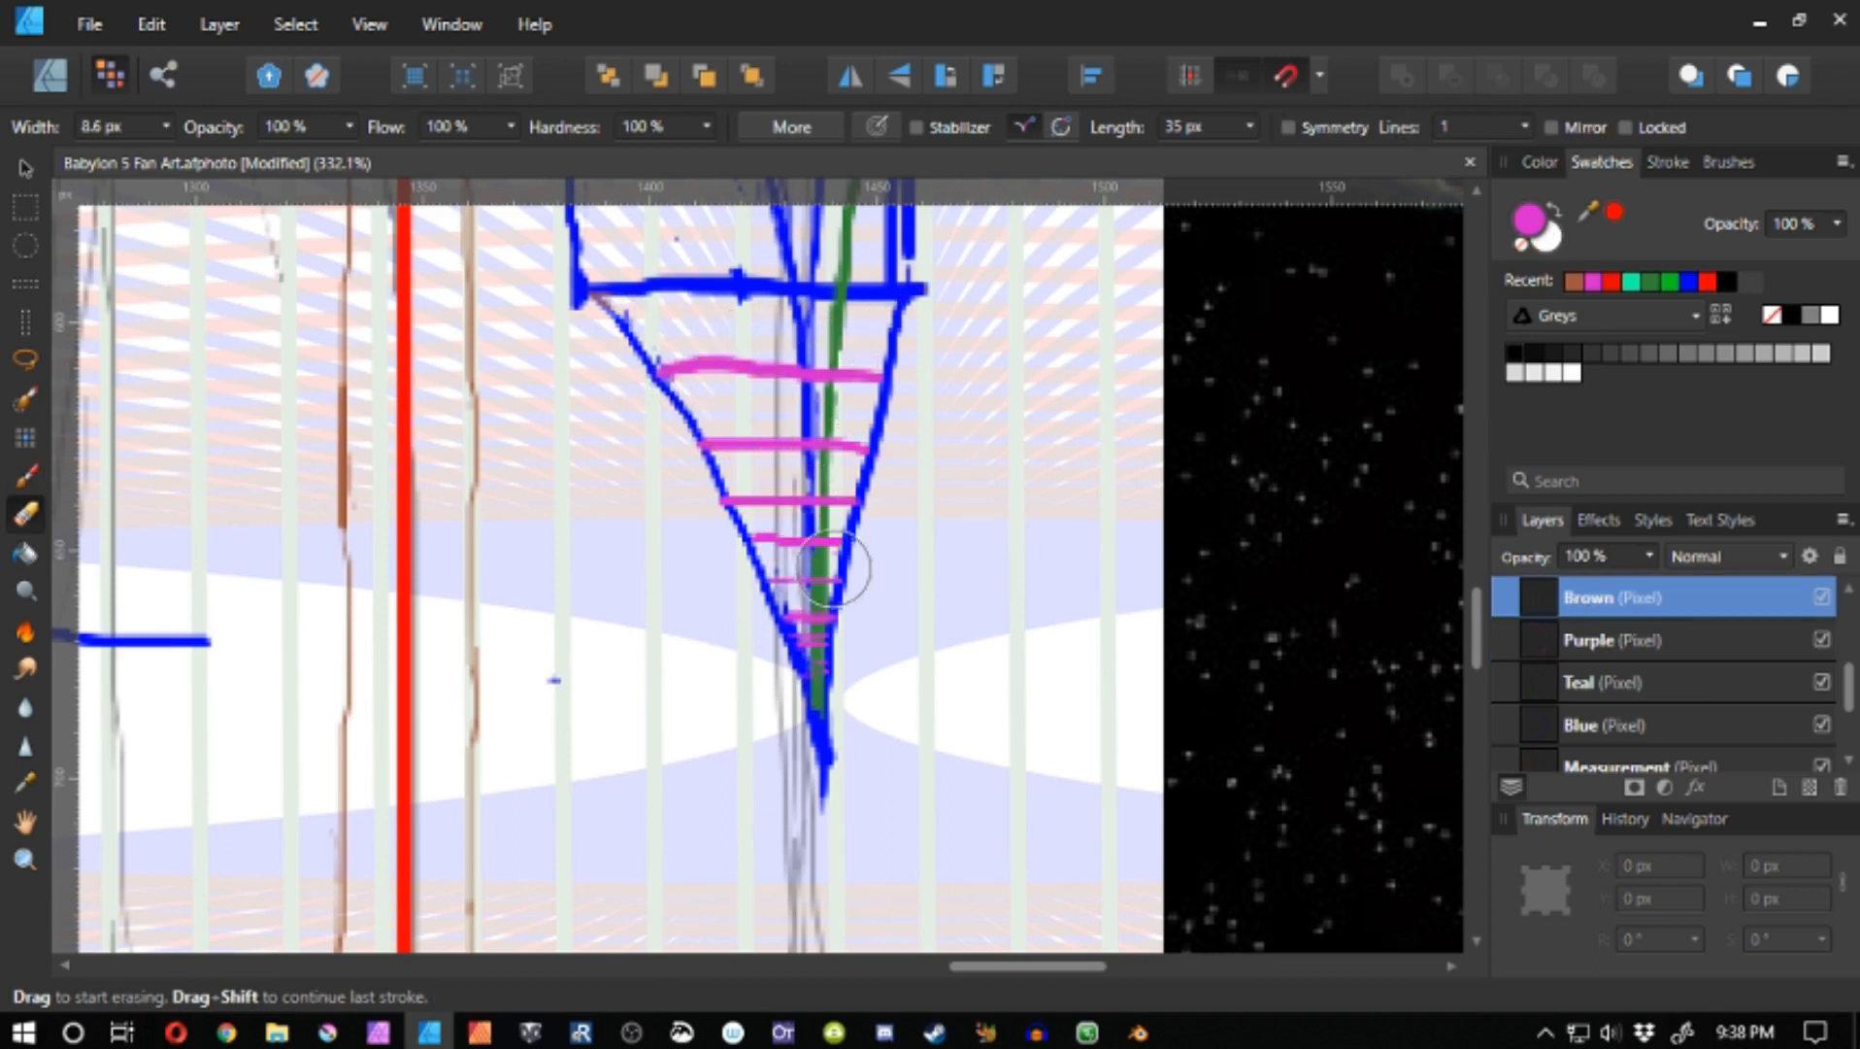
- Draw red lines on the Measurement layer from the upper guide intersection to the outer vertical and back to the lower intersection
key(ctrl+space)
mouse_move(791, 464)
mouse_down()
mouse_move(336, 434)
mouse_move(660, 526)
mouse_move(670, 636)
mouse_up()
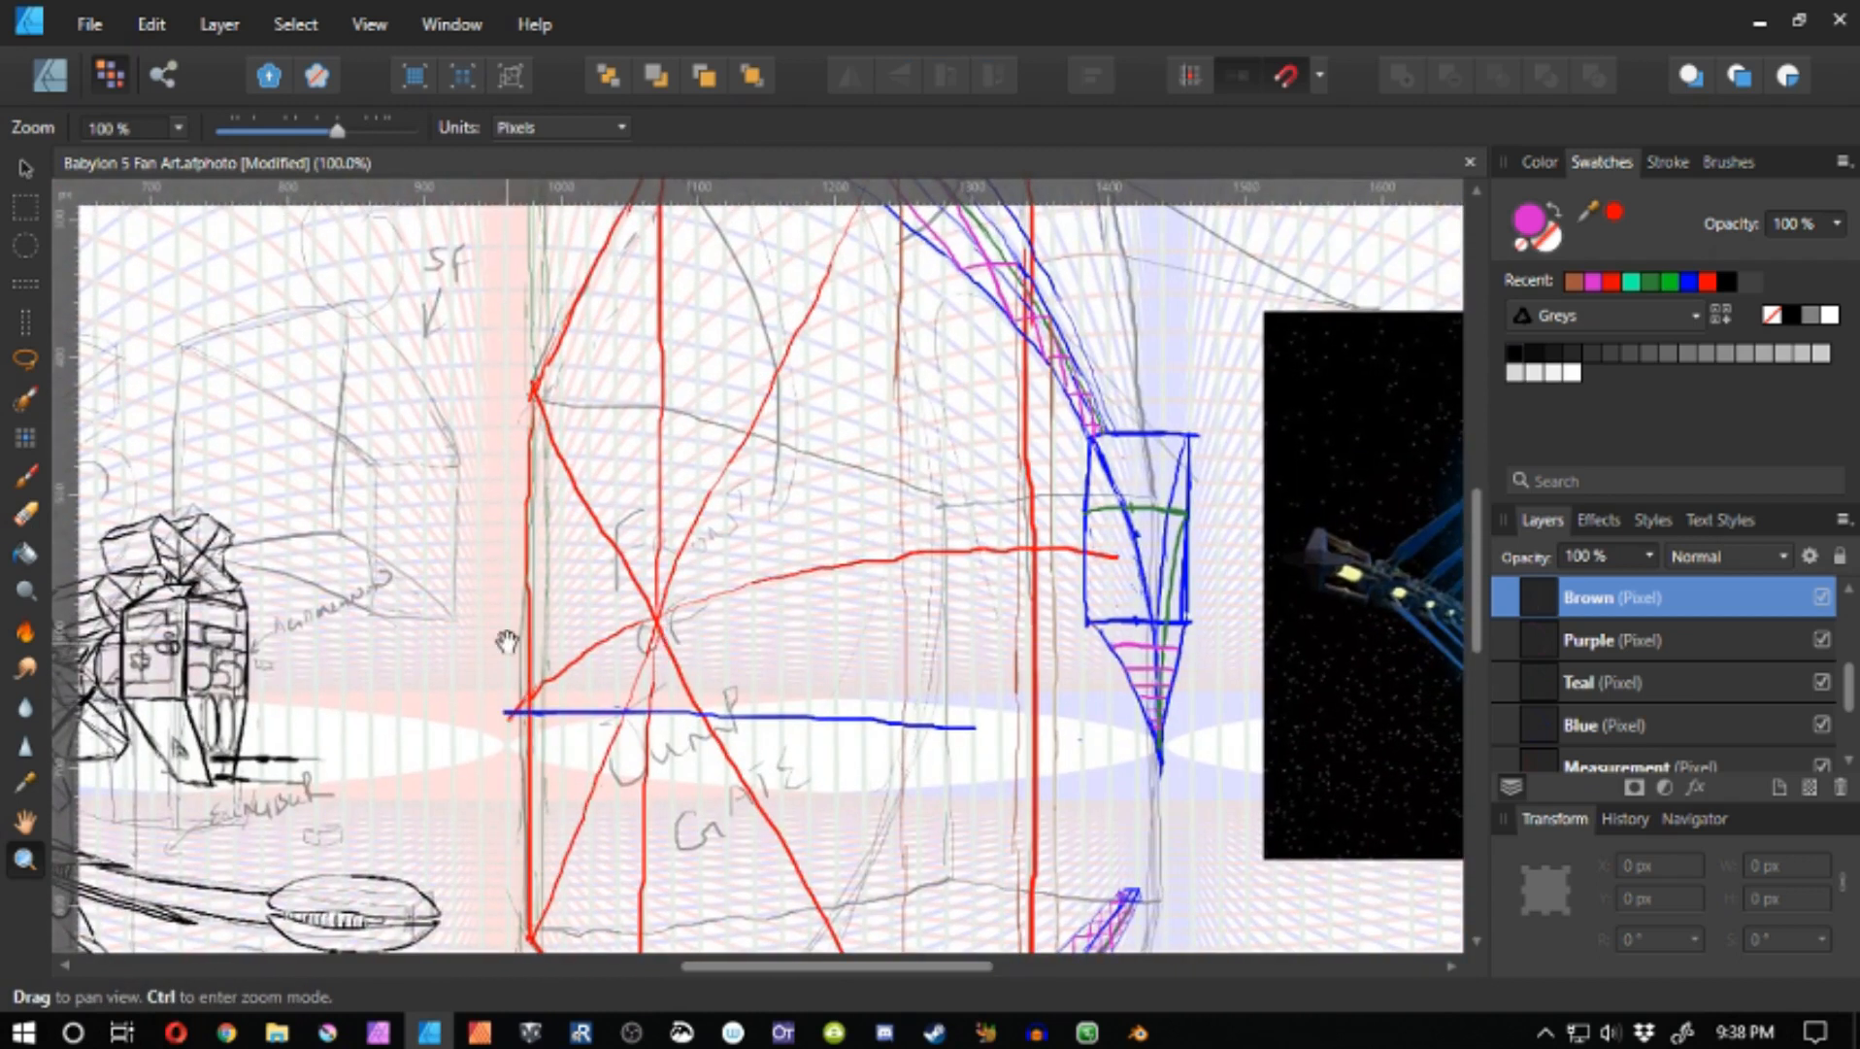
key(b)
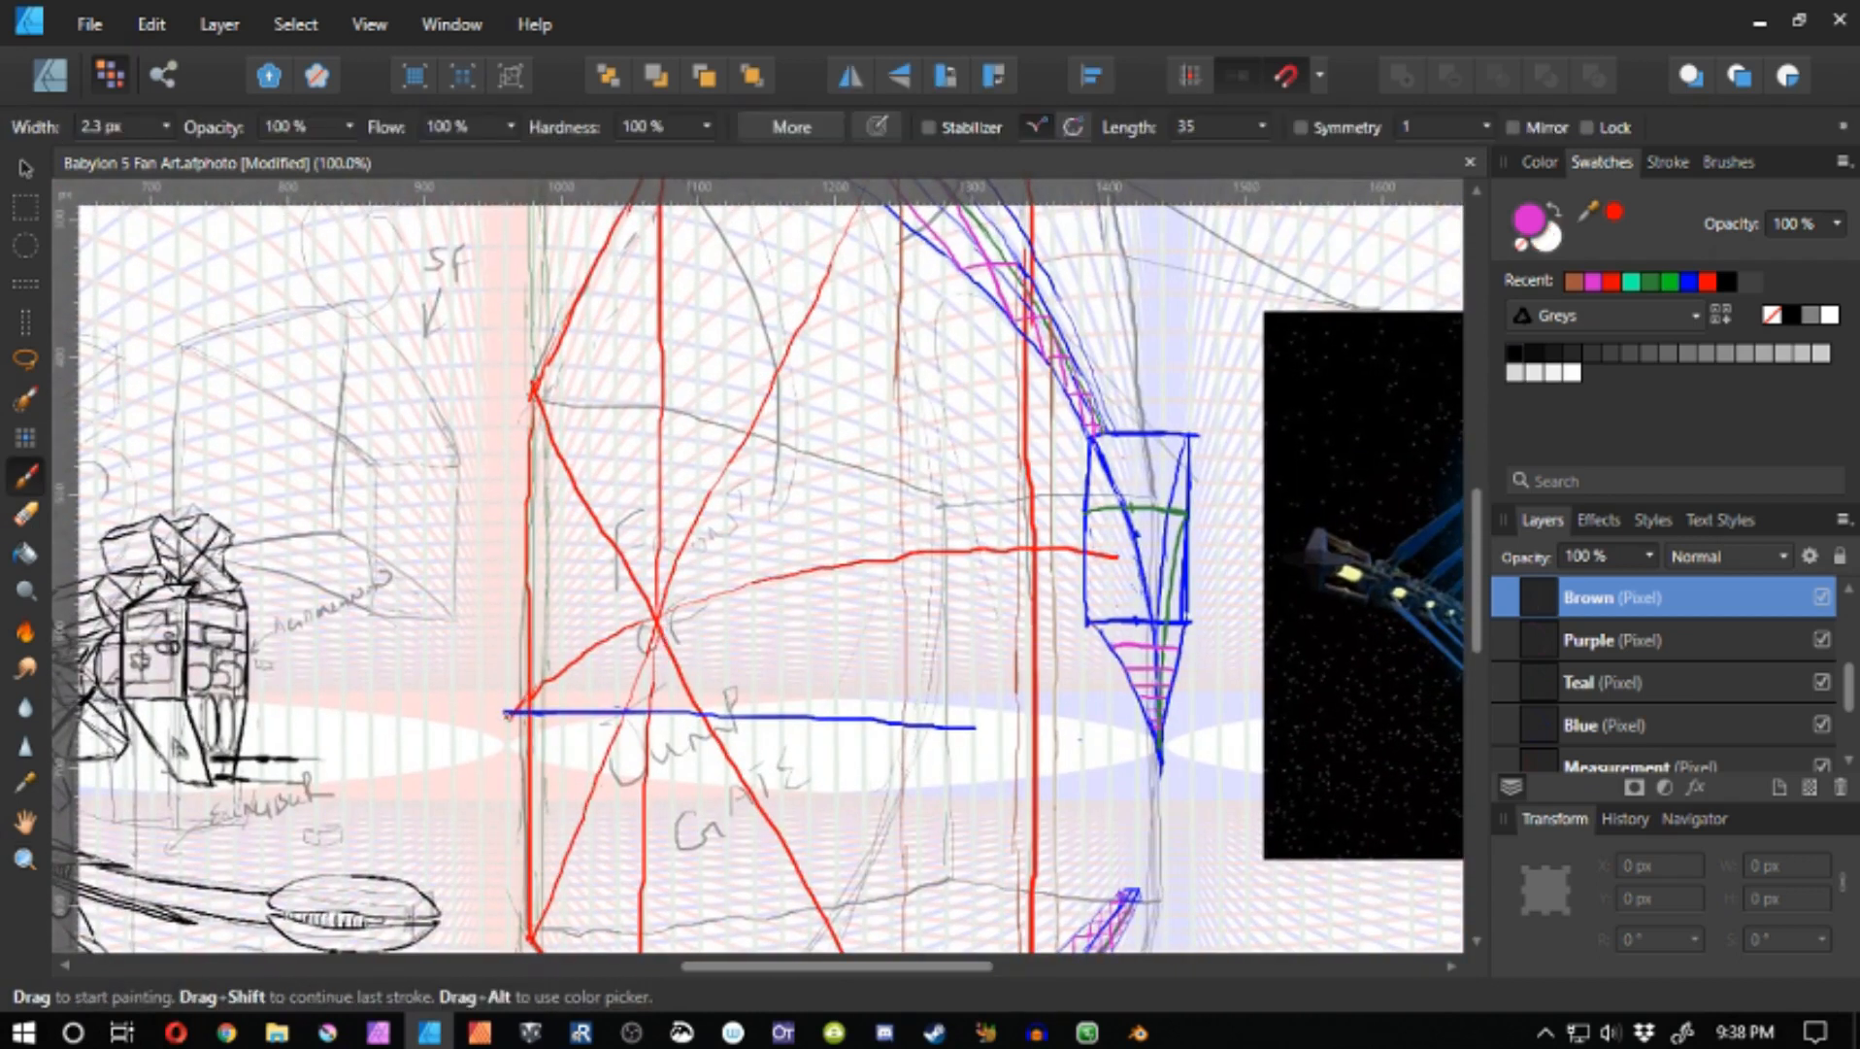
click(1709, 275)
click(1577, 763)
key(ctrl+space)
mouse_move(942, 499)
mouse_down()
mouse_move(660, 500)
mouse_move(760, 577)
mouse_up()
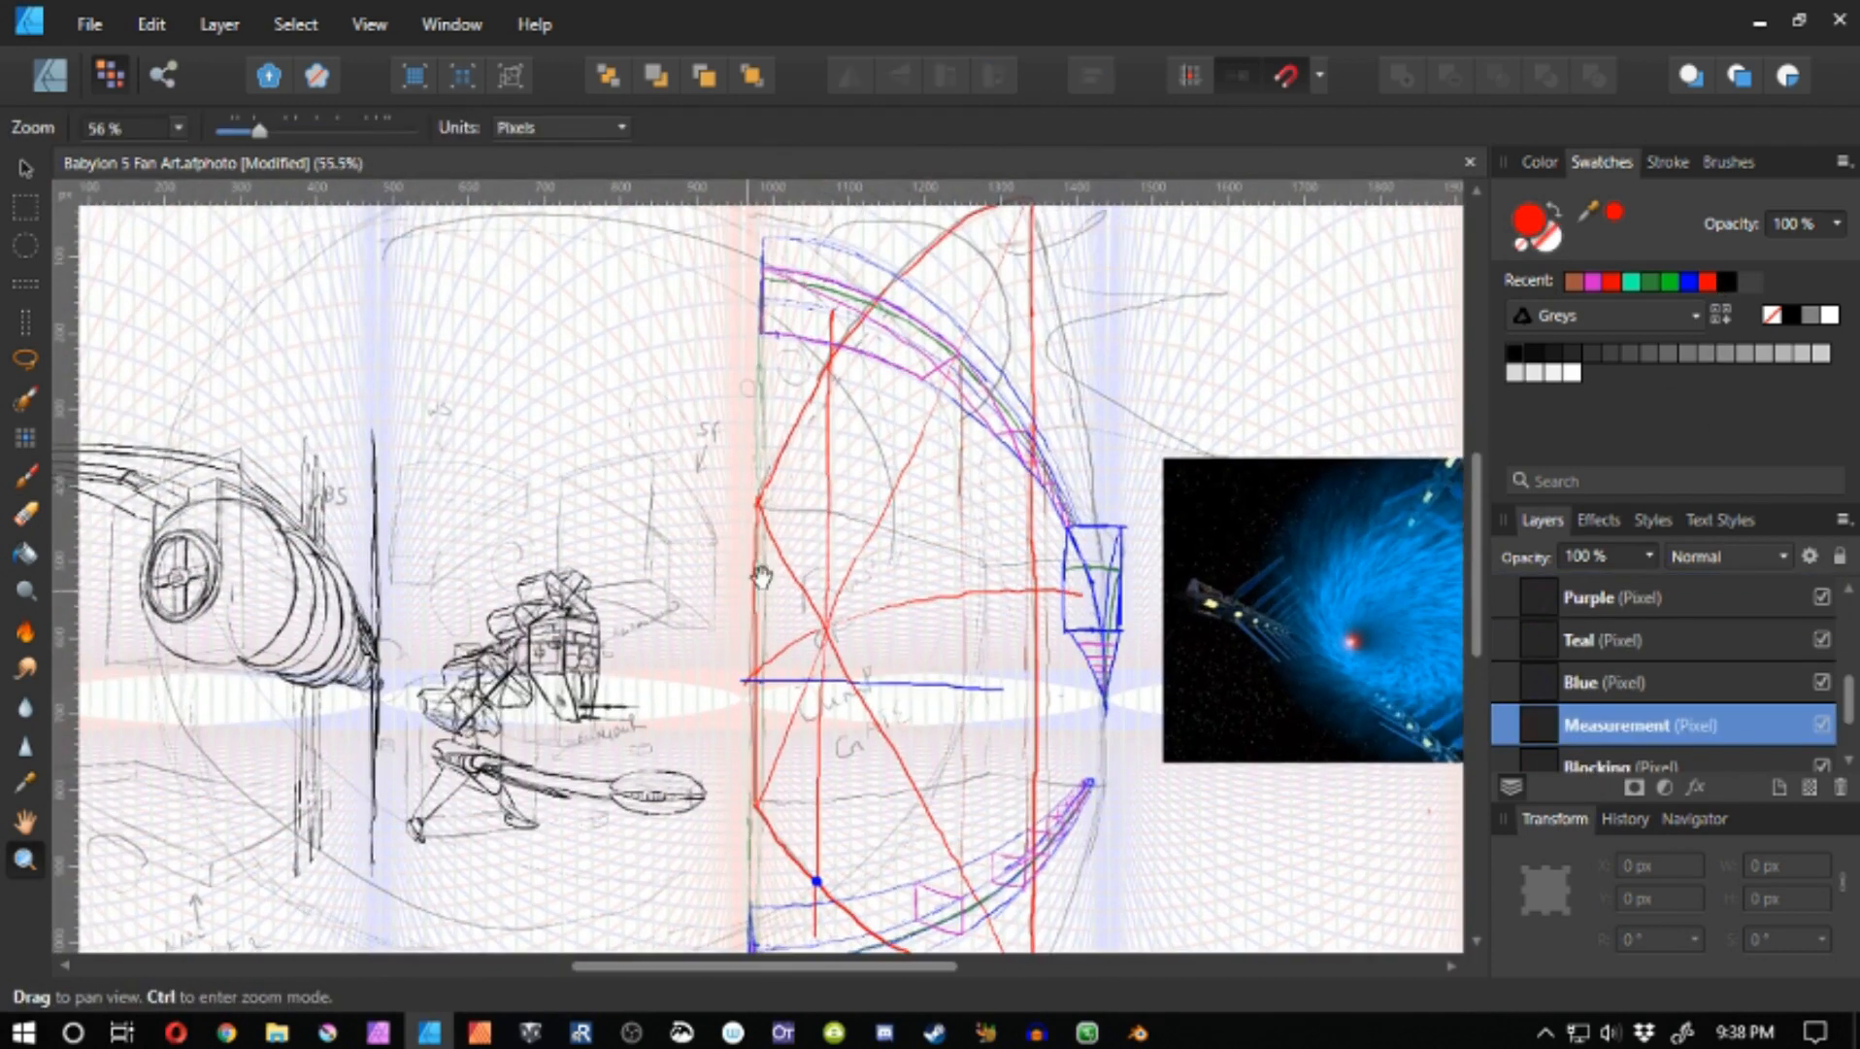
click(1686, 684)
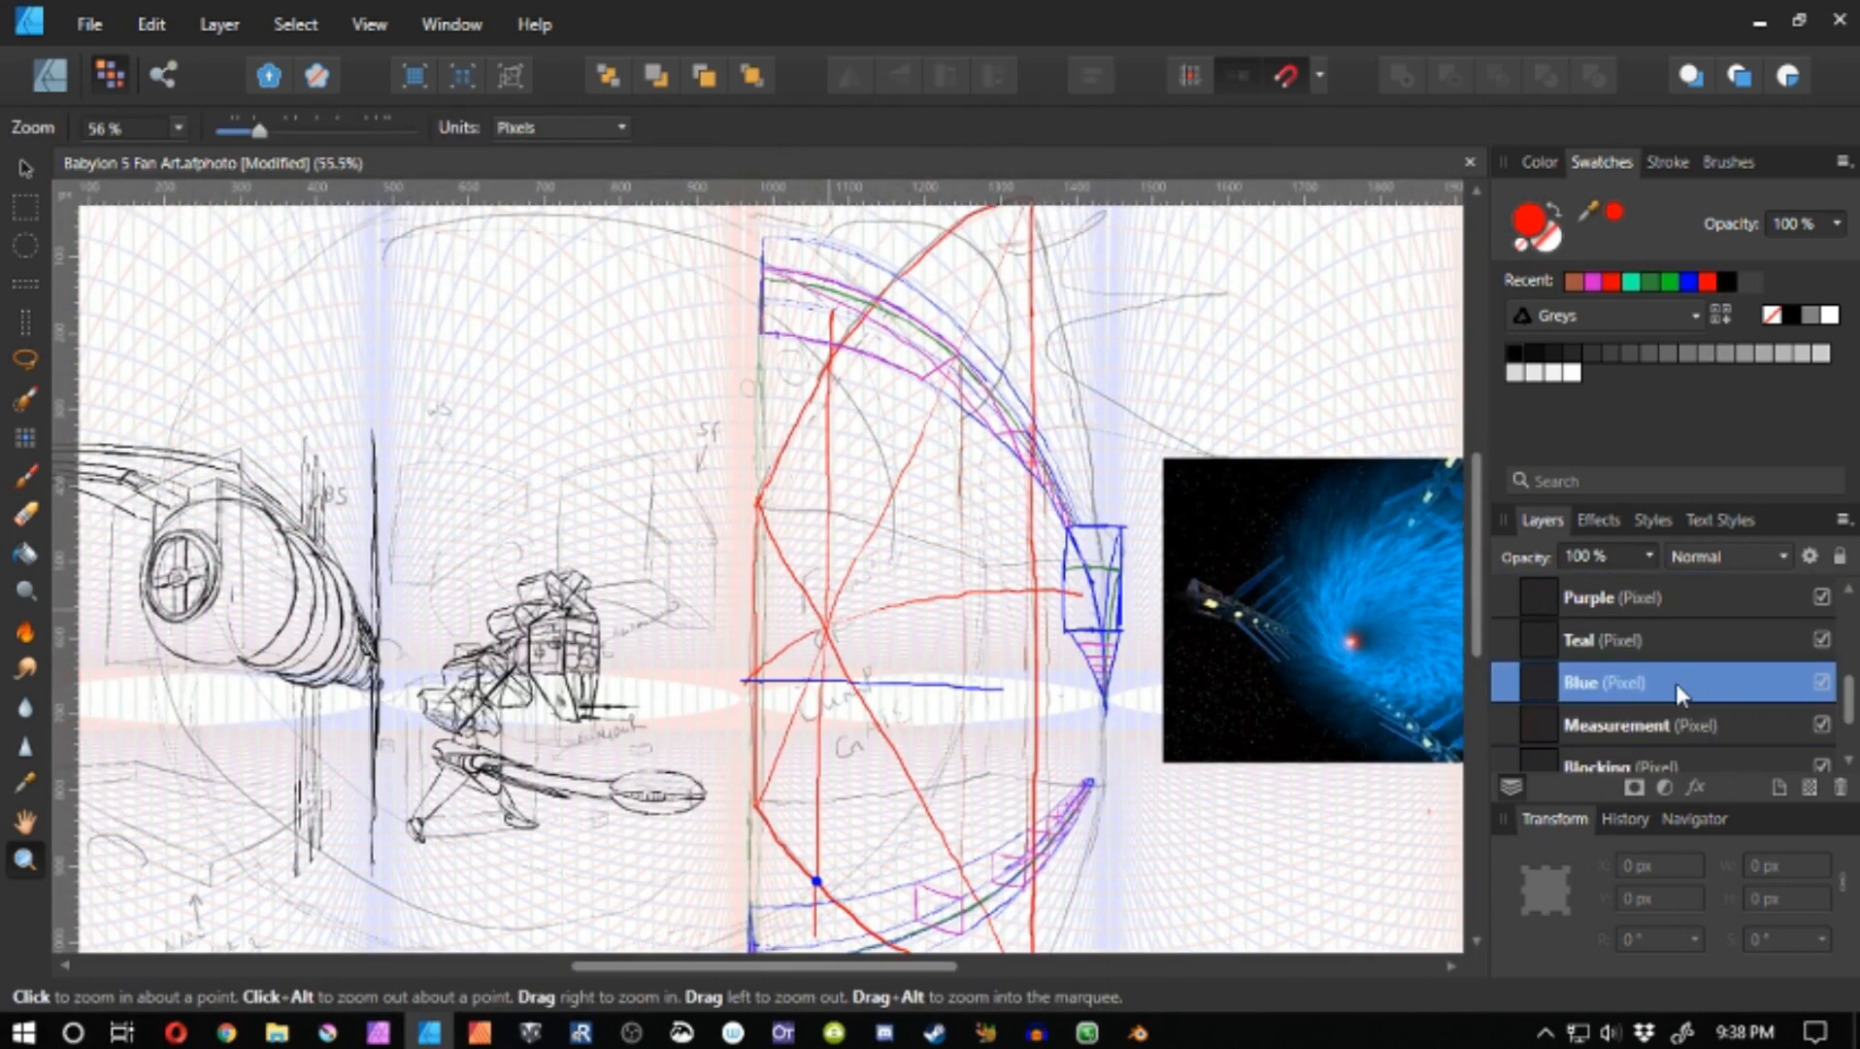
key(e)
key(b)
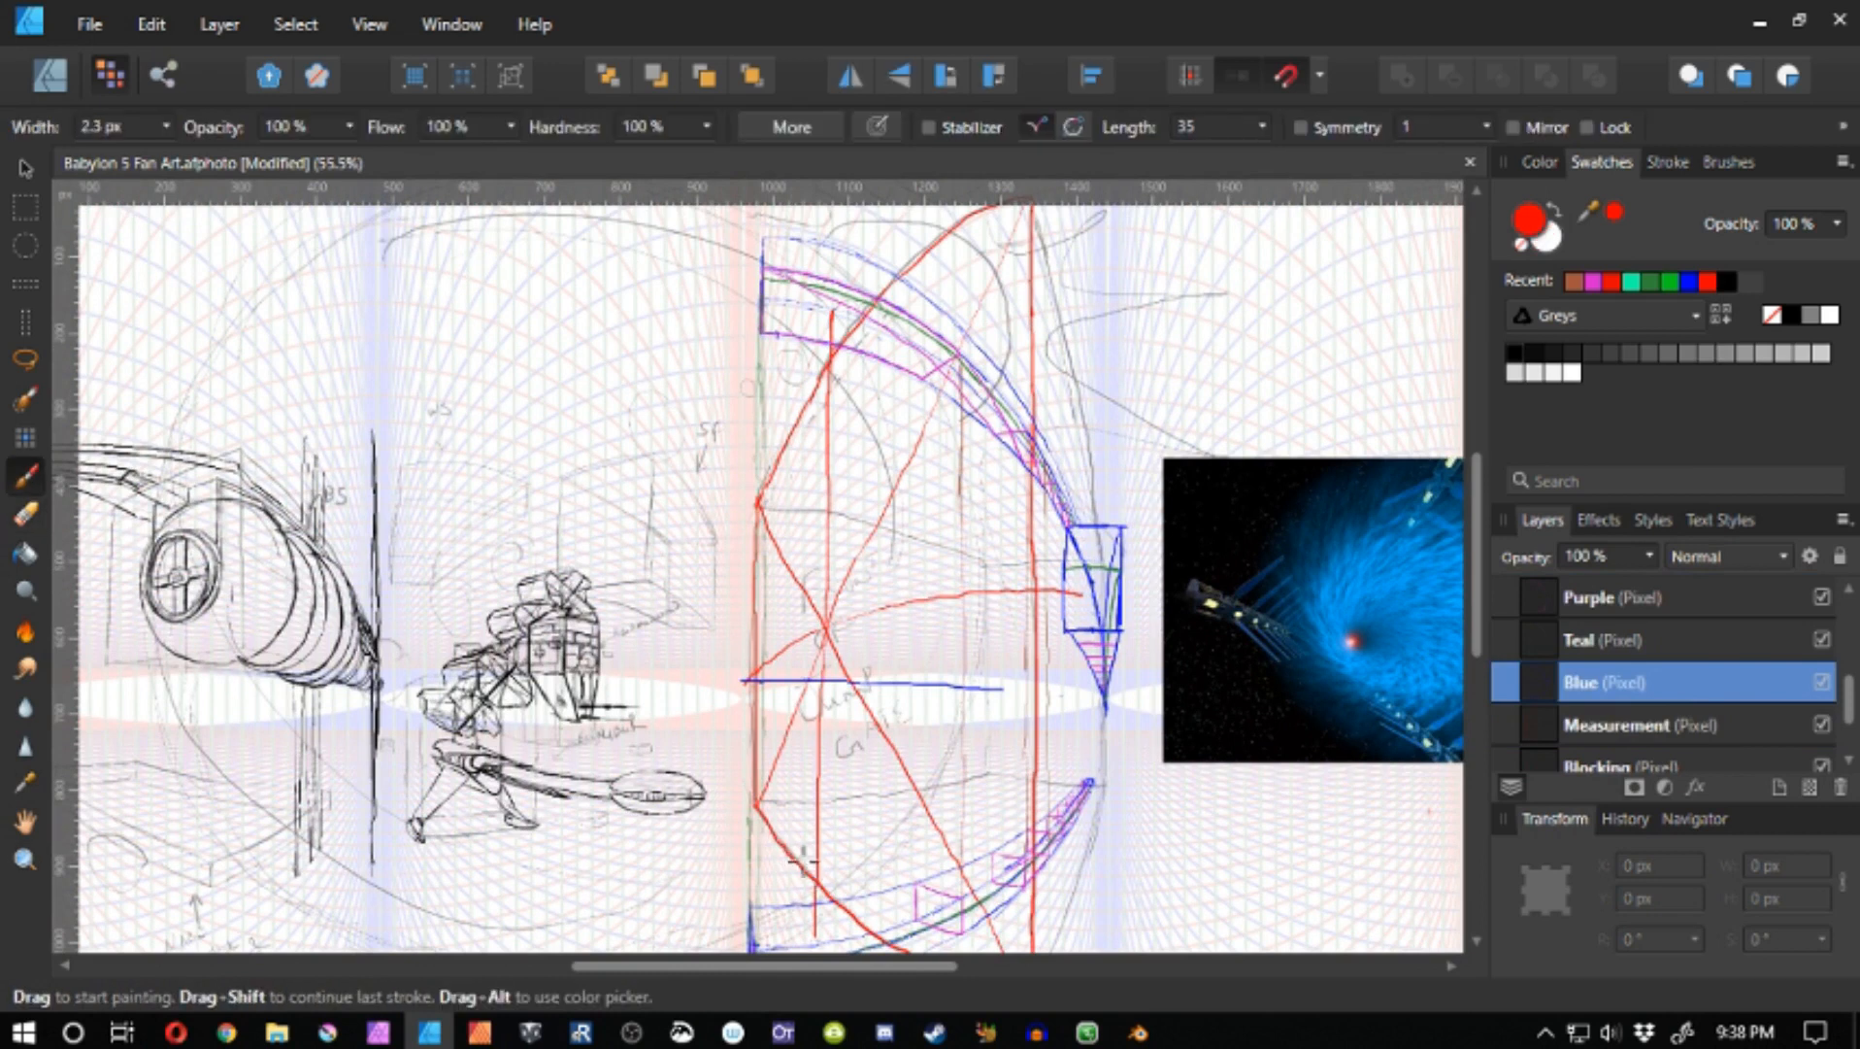
click(1593, 723)
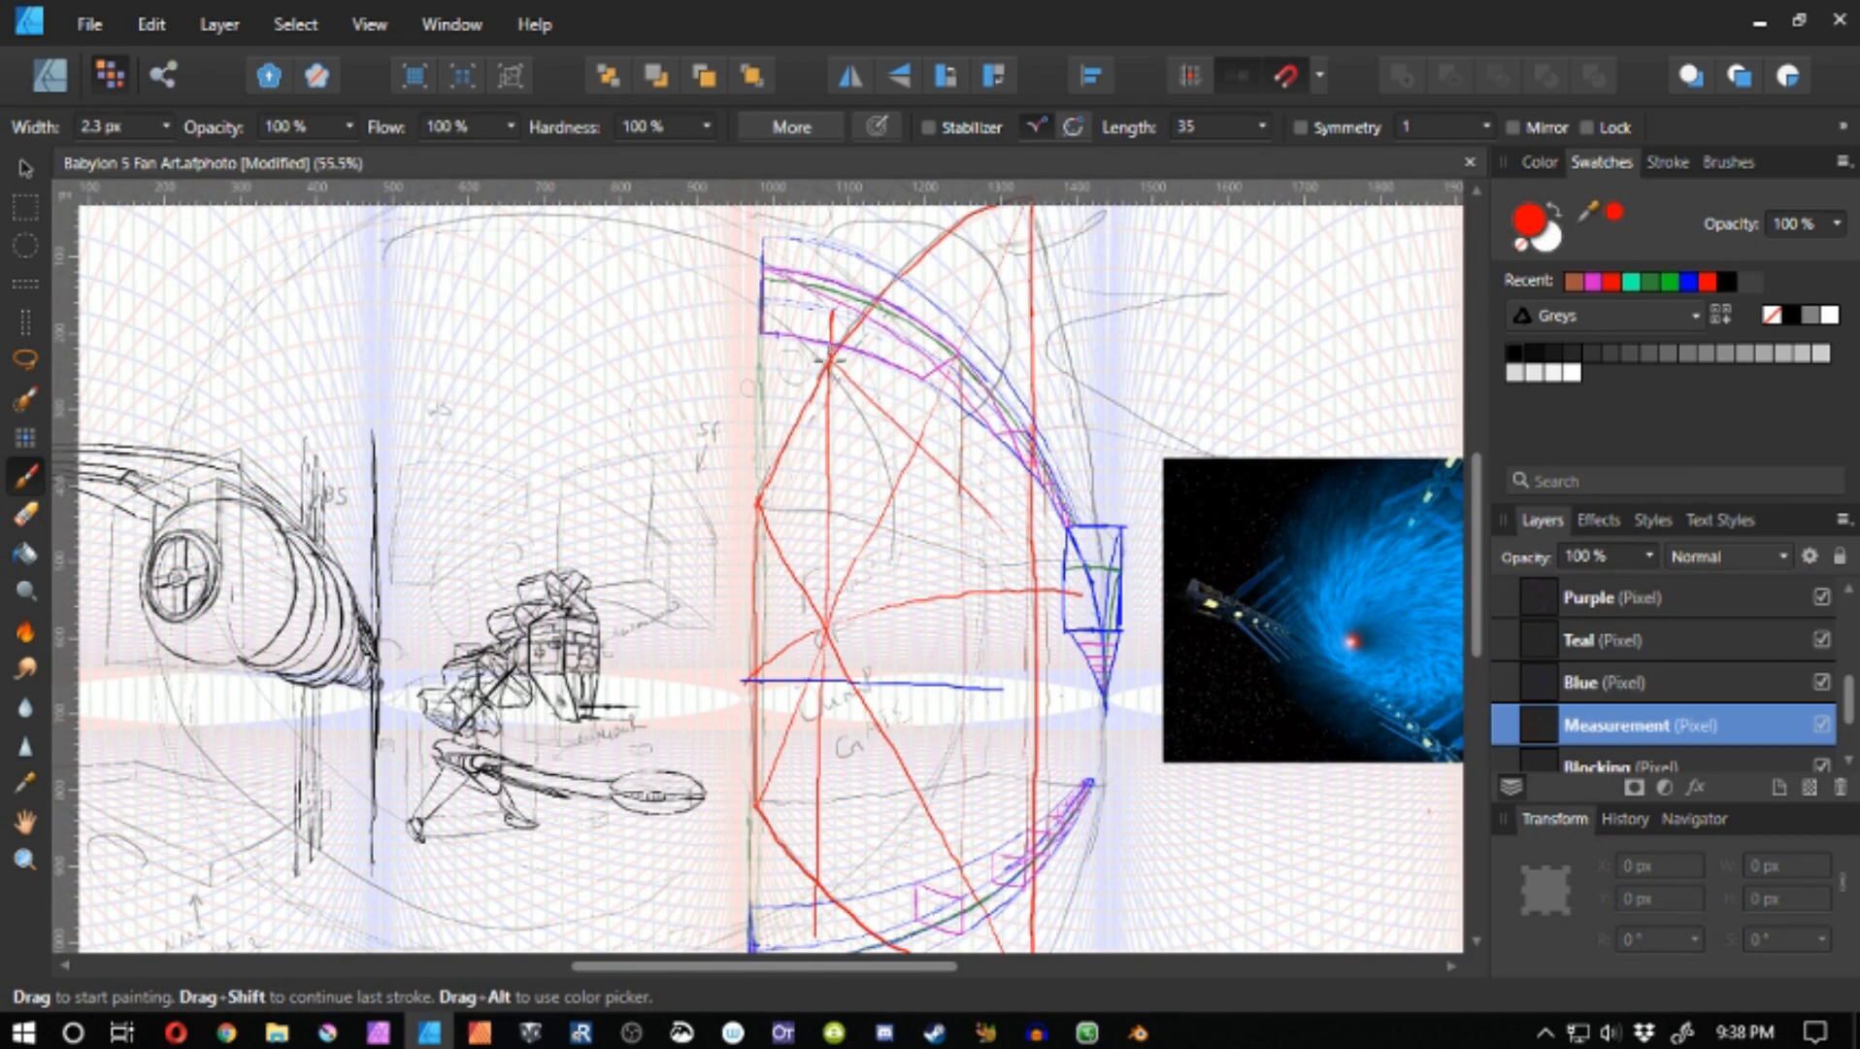
mouse_move(828, 361)
mouse_down()
mouse_move(1057, 616)
mouse_move(1110, 547)
mouse_up()
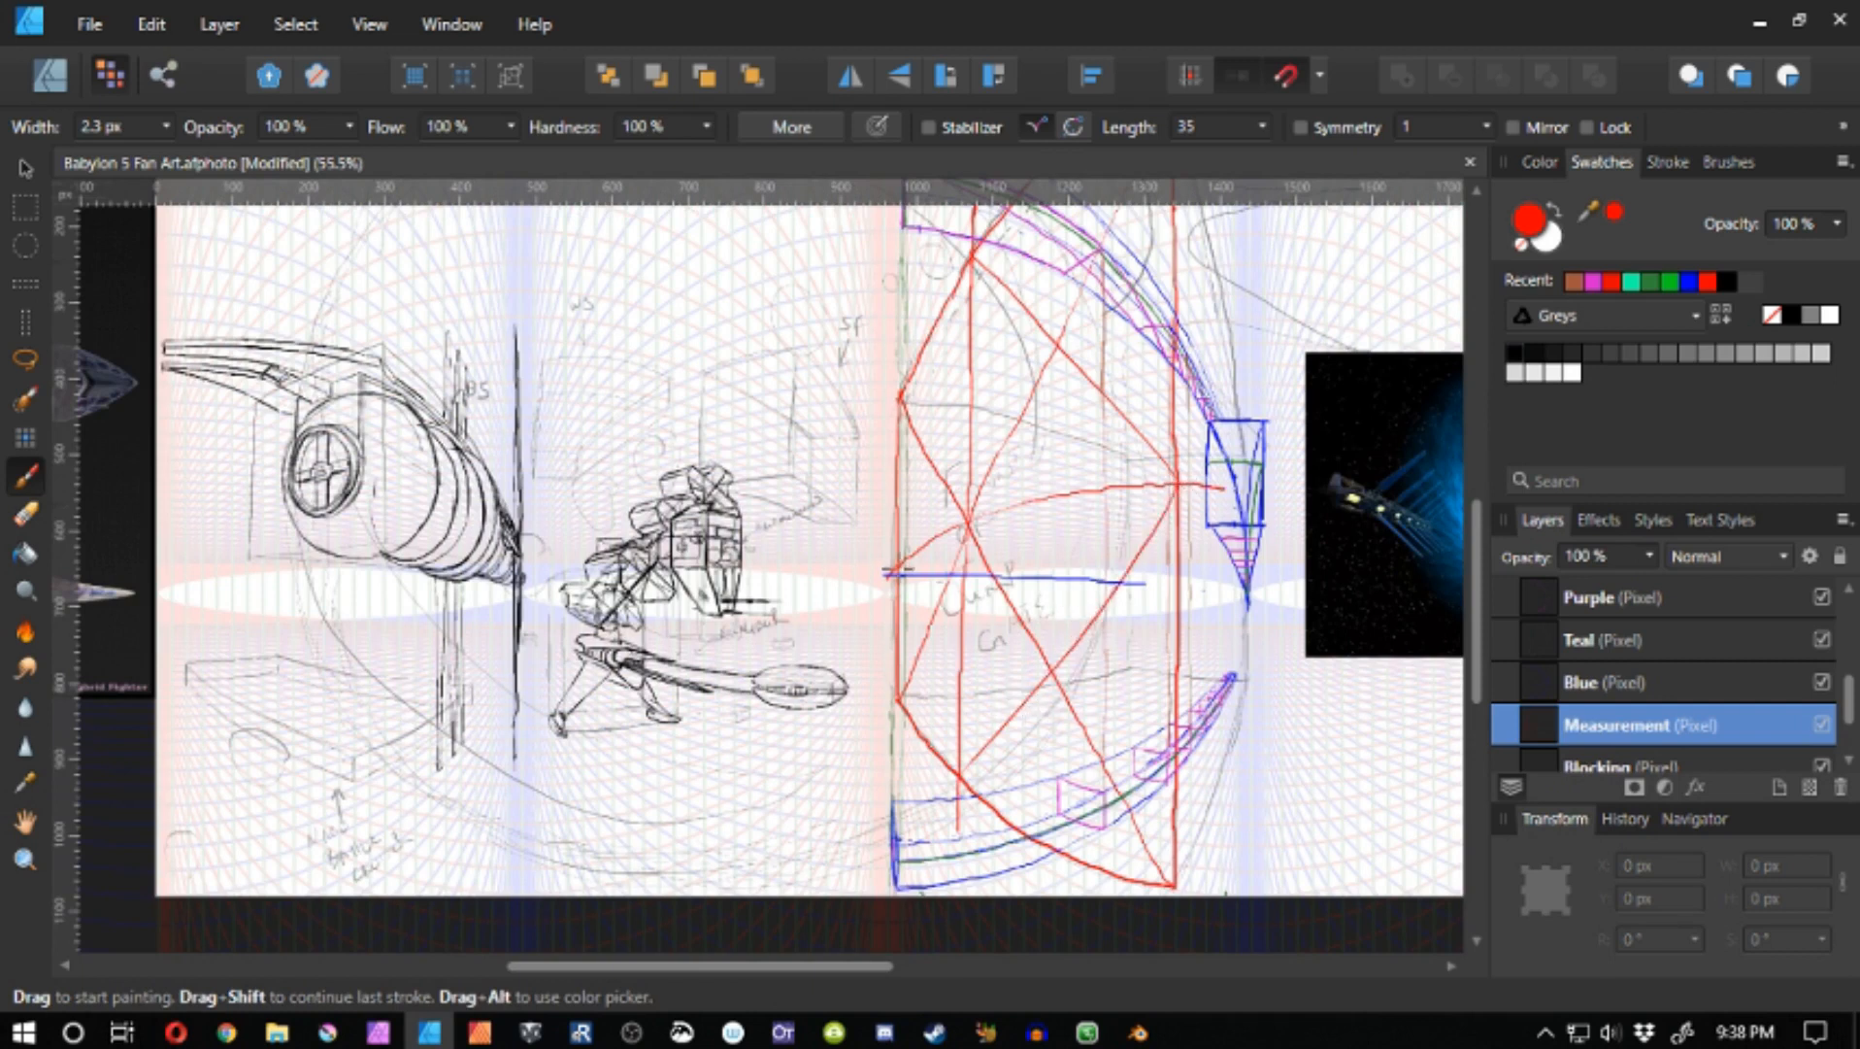
drag(977, 683, 995, 886)
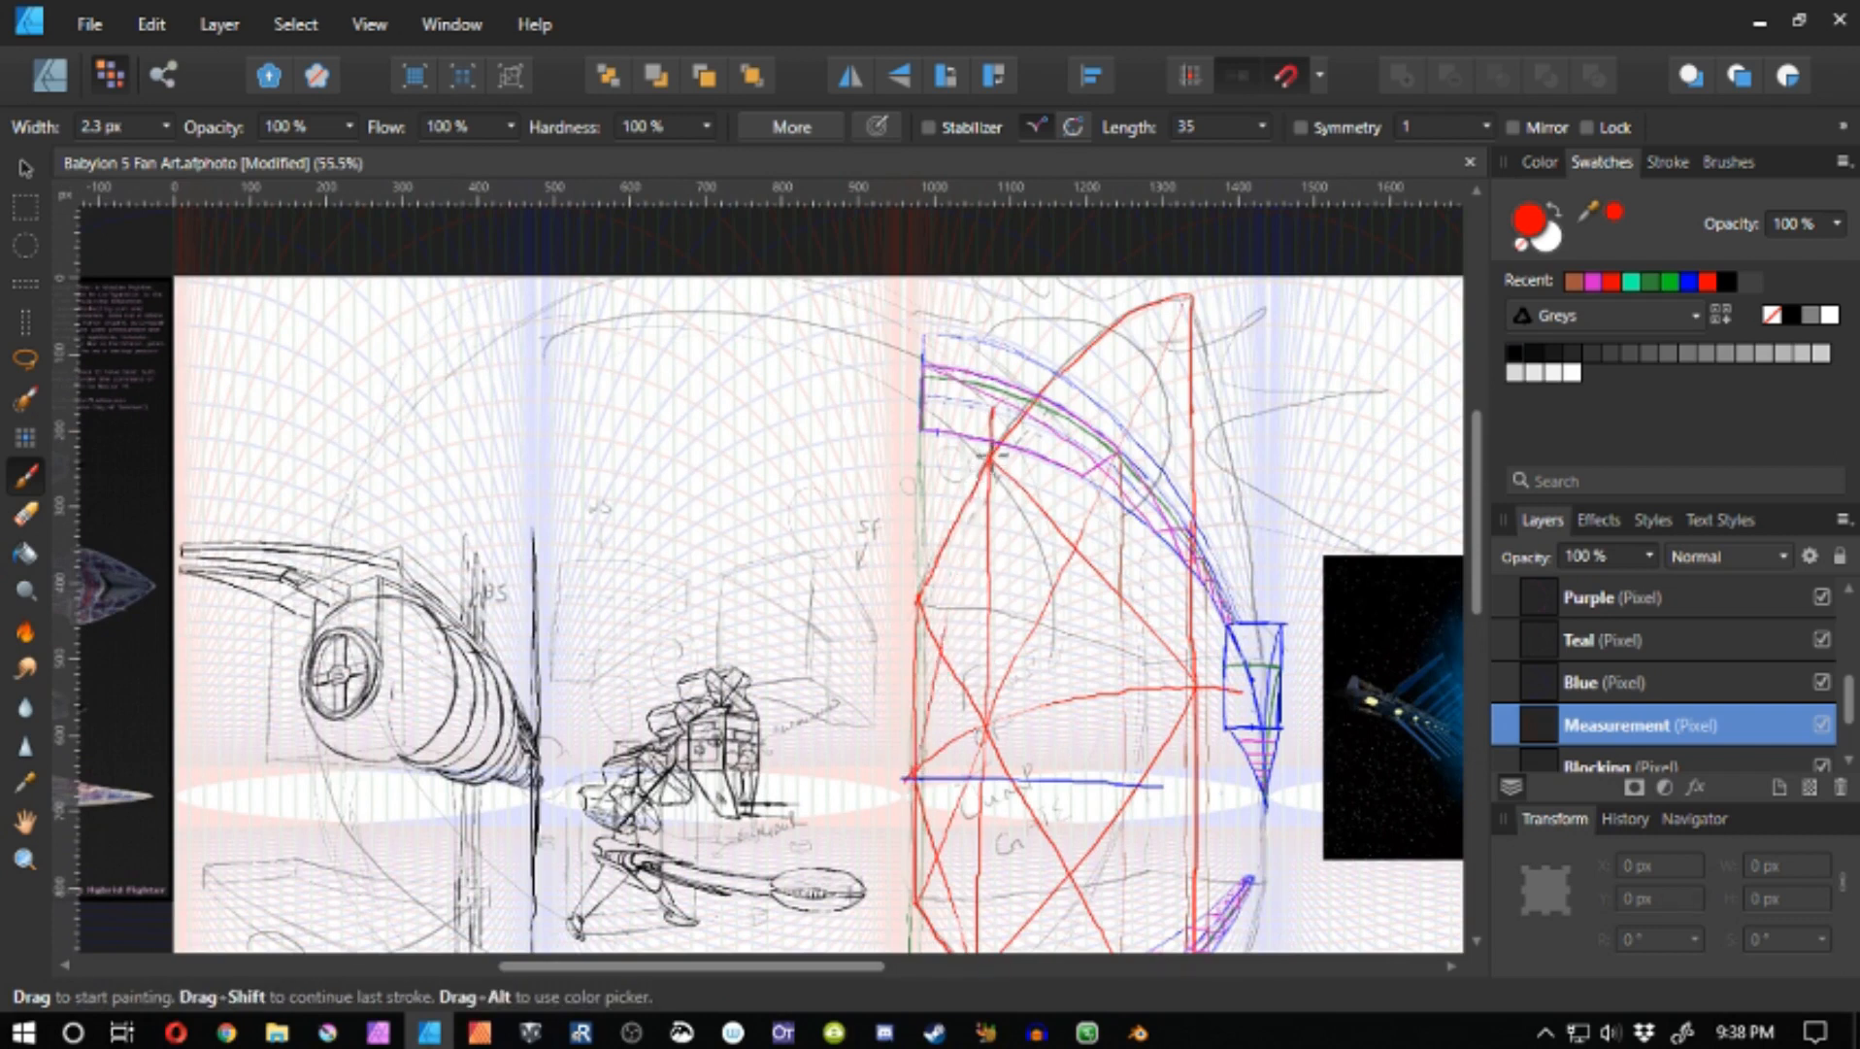
drag(1009, 602, 831, 522)
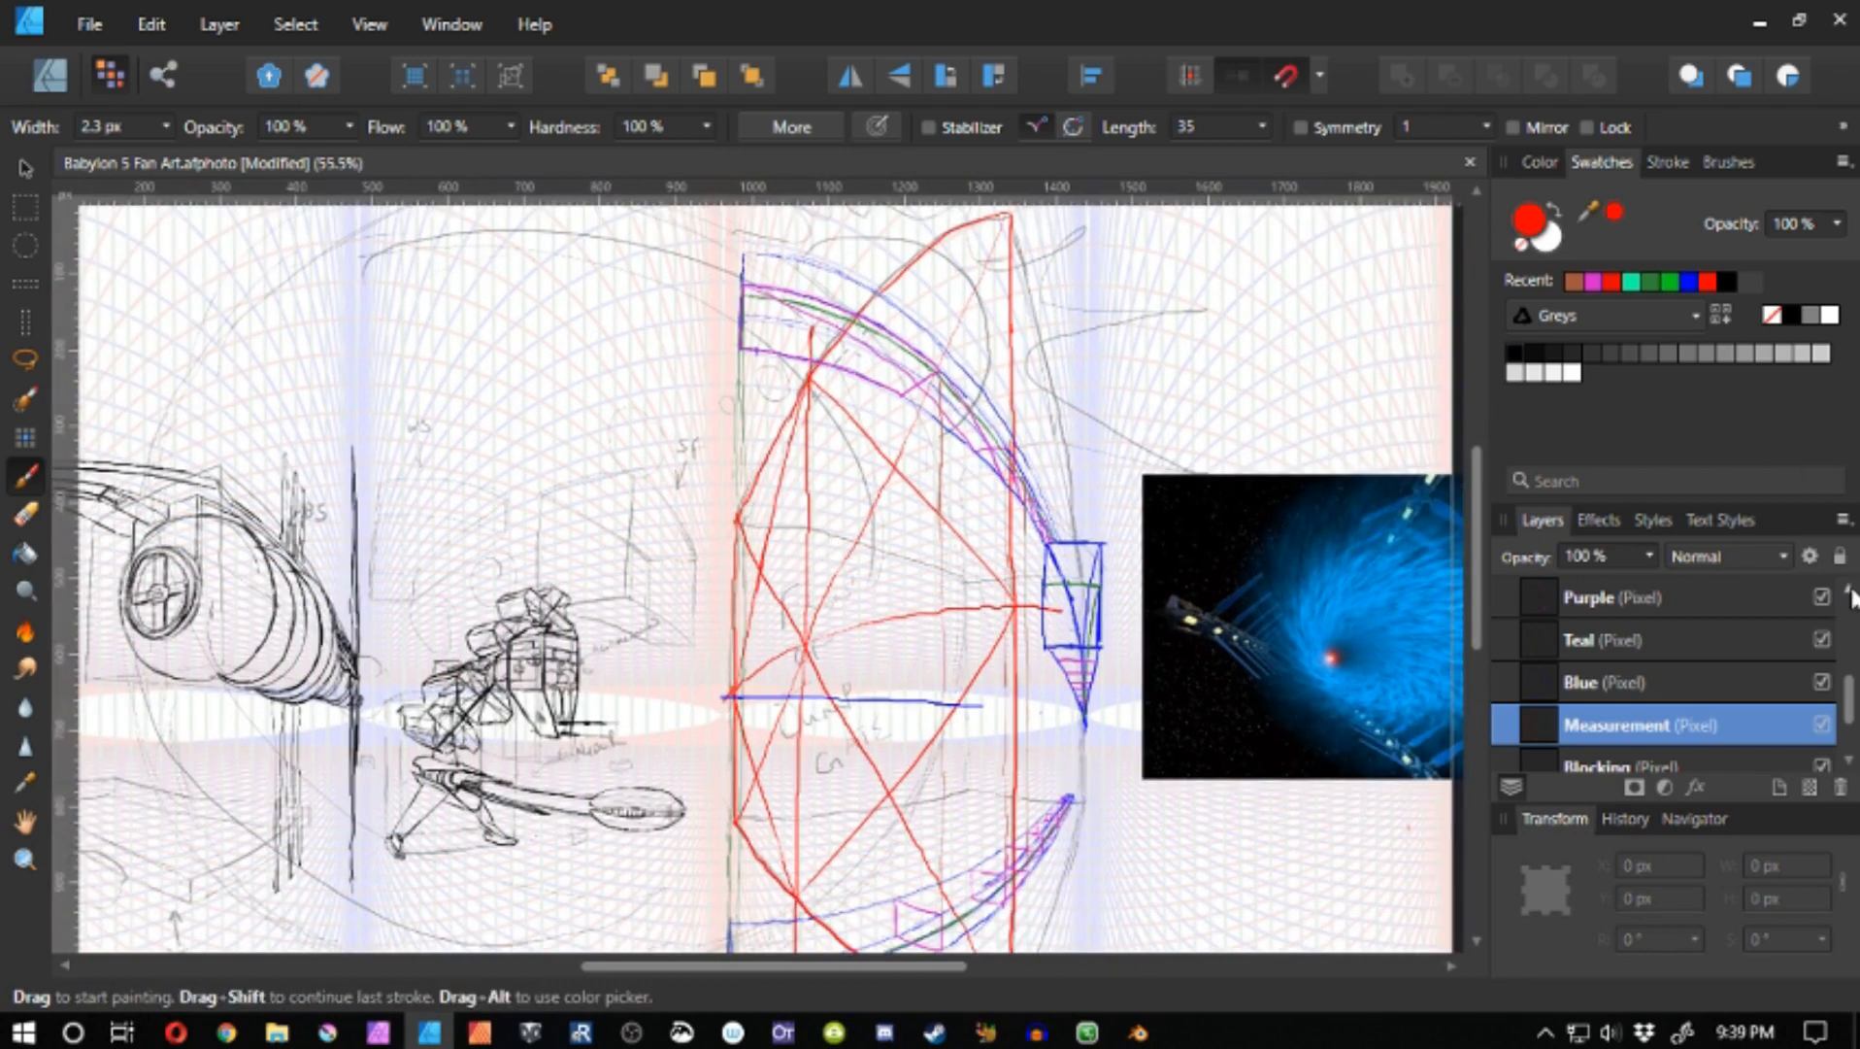
- Sketch a black arc on the Sketch layer from the upper red guide intersection to the outer vertical guide
scroll(1808, 614, up, 3)
click(1645, 643)
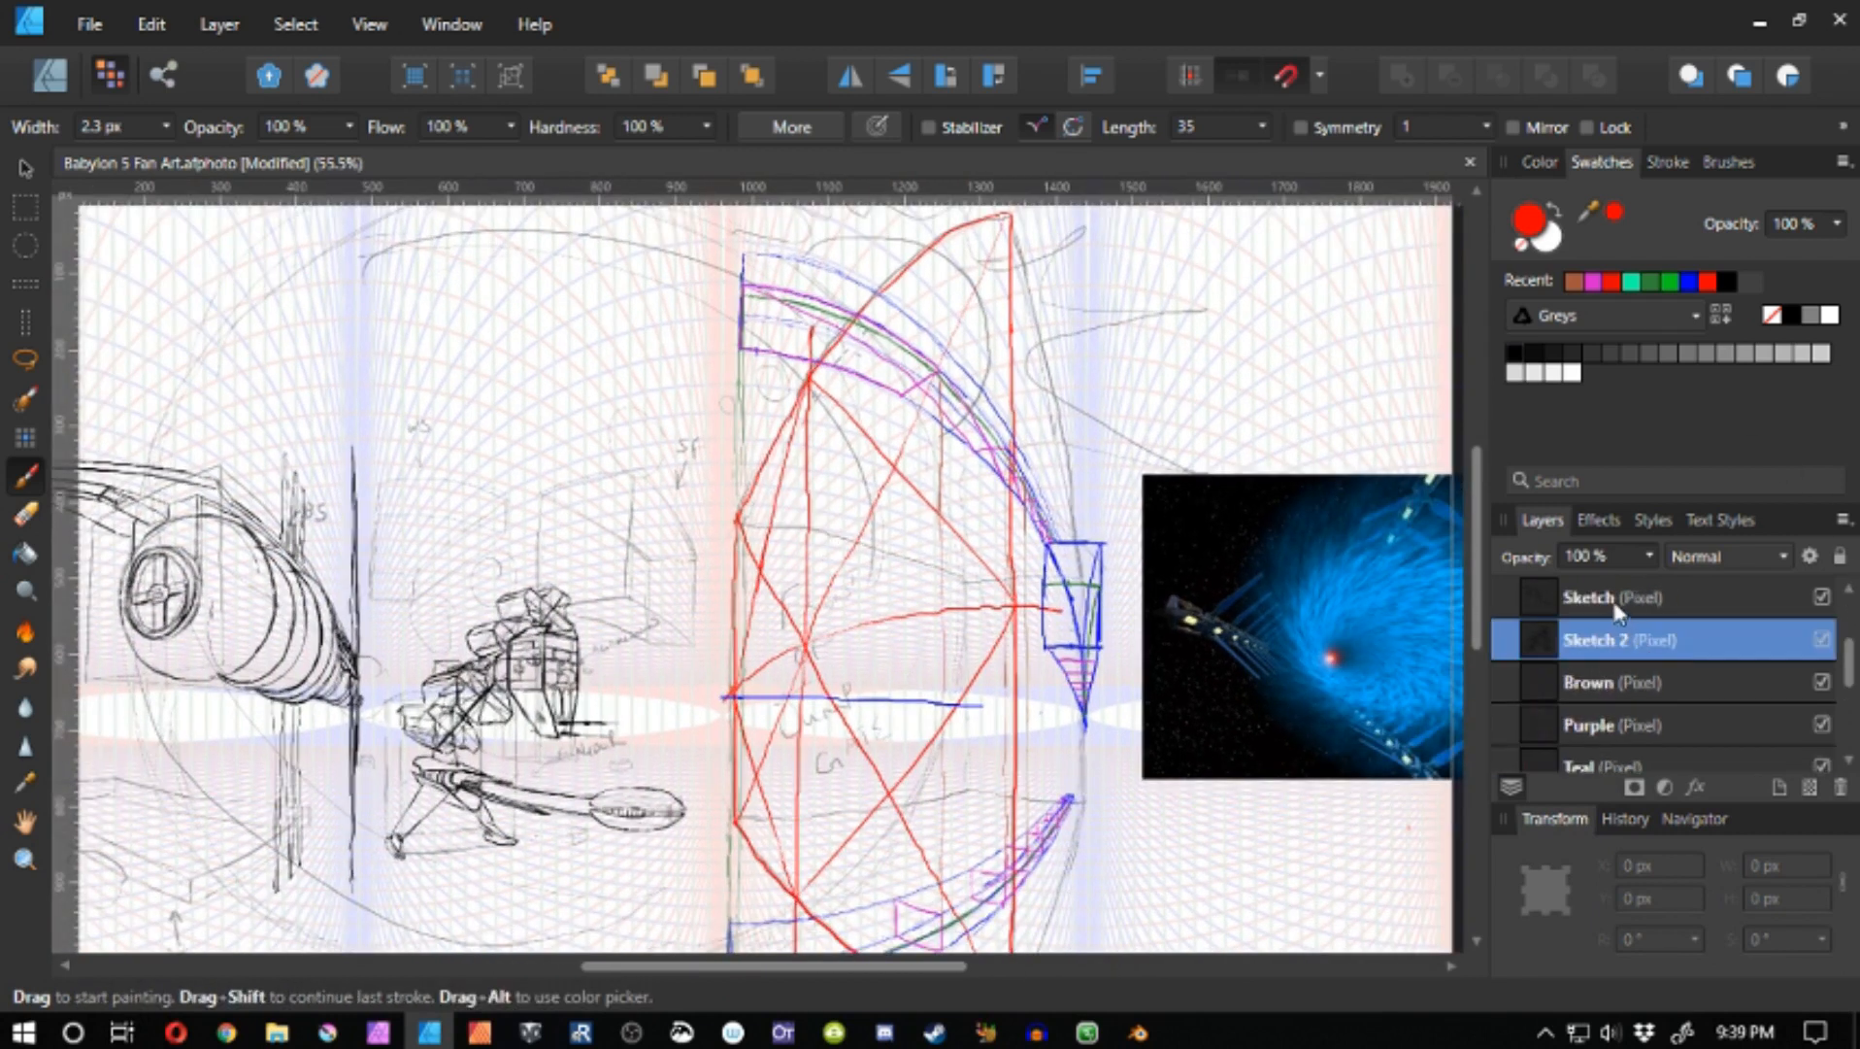
click(1616, 607)
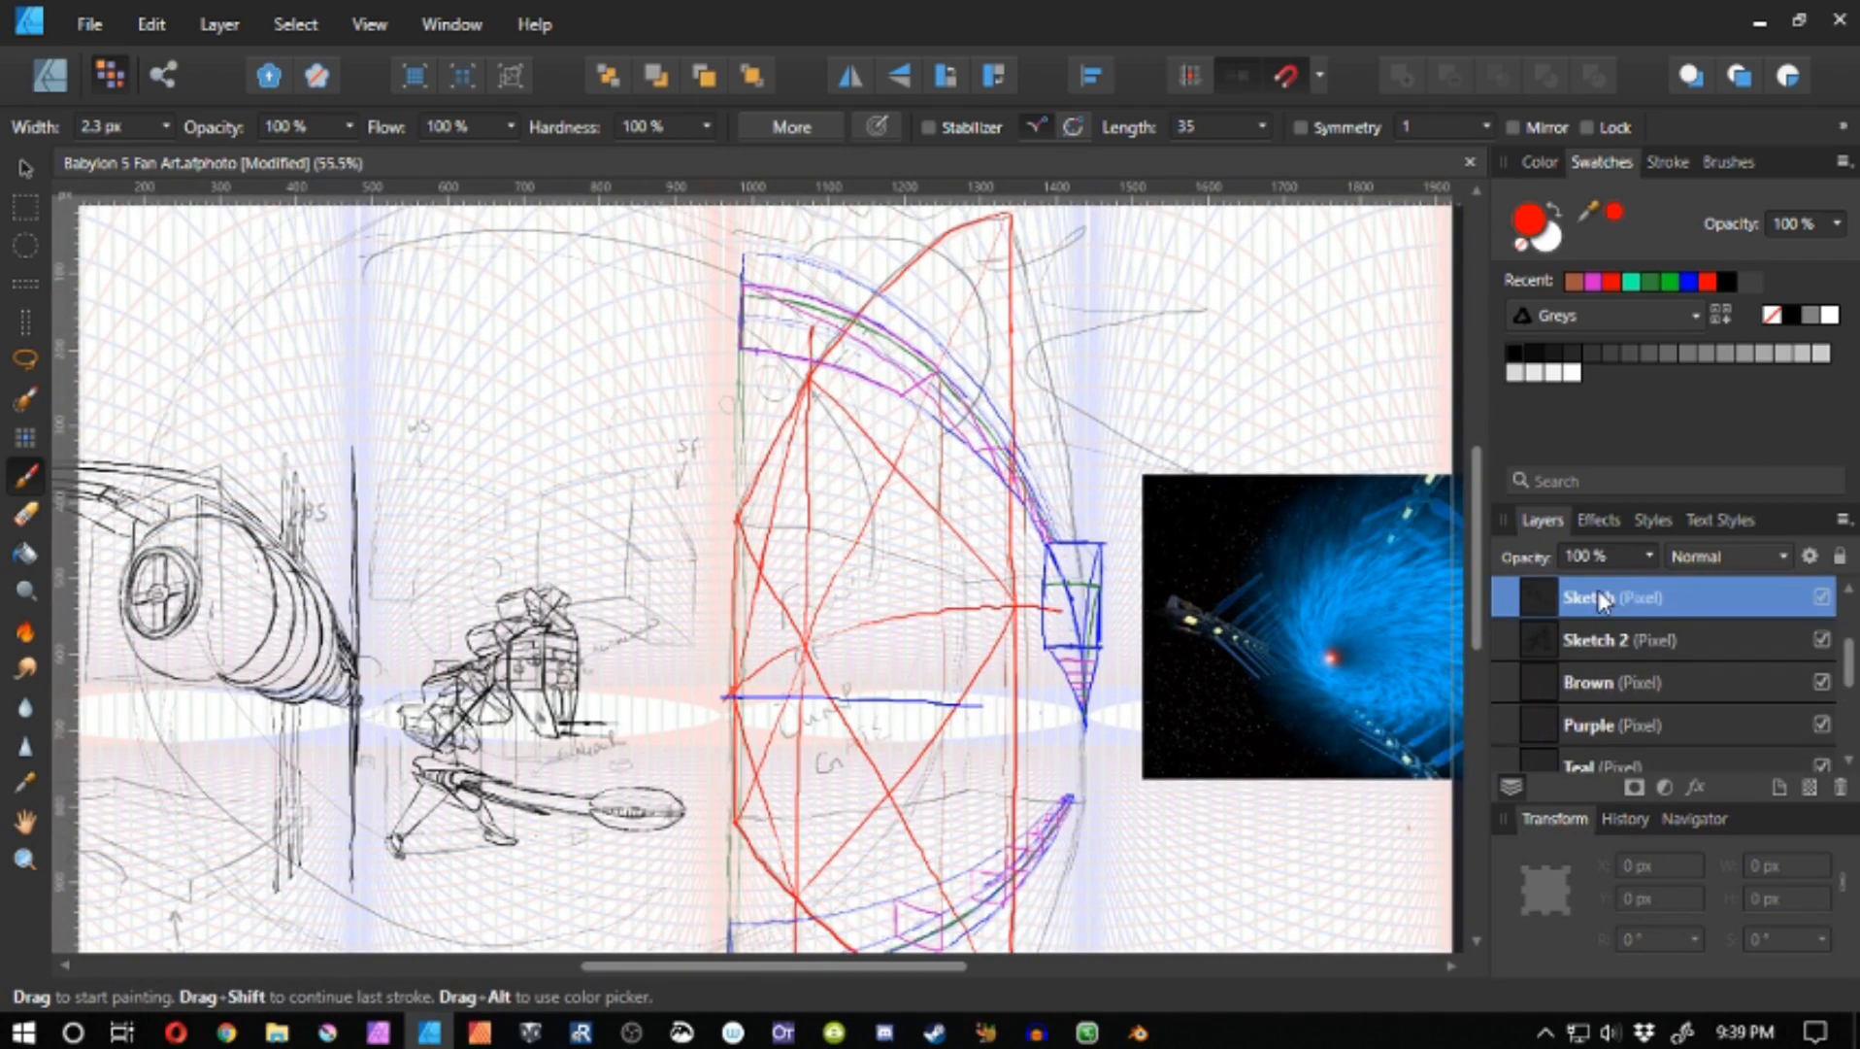
click(1516, 354)
mouse_move(806, 373)
mouse_down()
mouse_move(998, 514)
mouse_move(985, 484)
mouse_move(1010, 626)
mouse_move(1083, 566)
mouse_up()
- Try black strokes on the Sketch layer linking the red guide intersections into the jump gate opening's outline
drag(910, 282, 1111, 544)
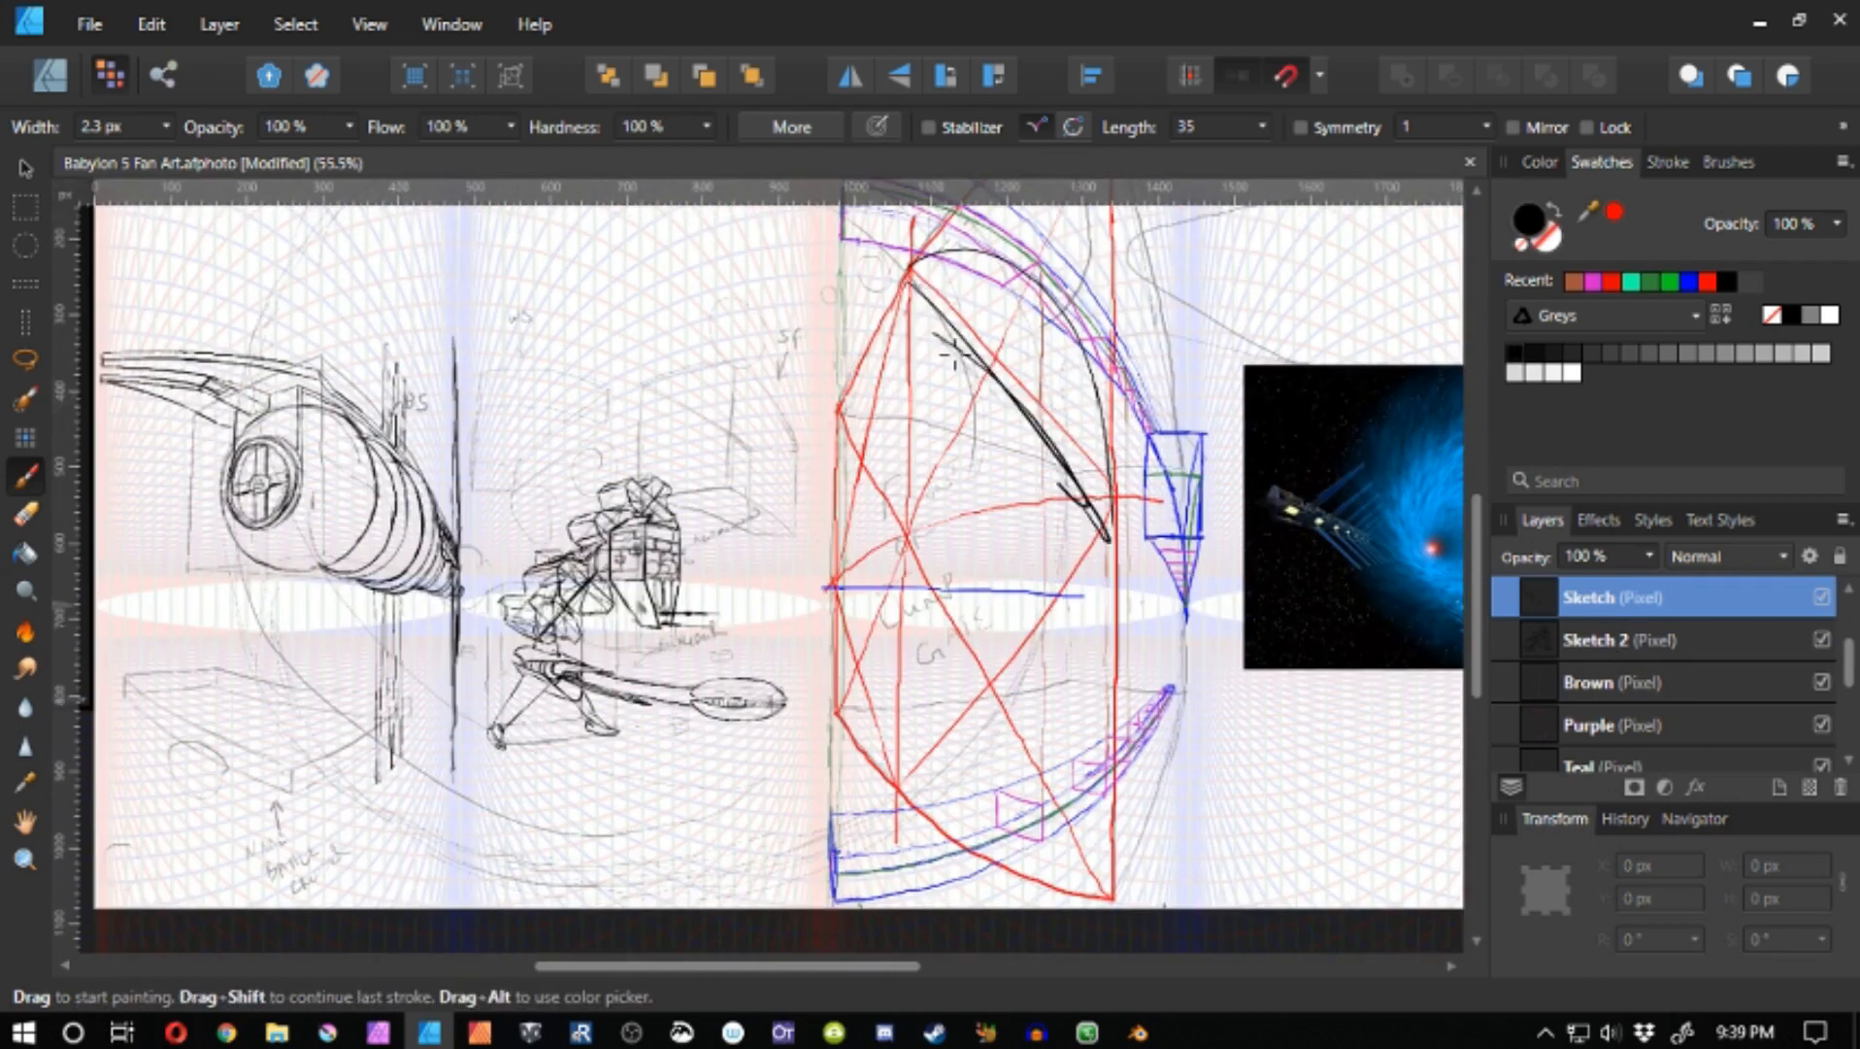
key(ctrl+z)
drag(911, 266, 1130, 520)
drag(1126, 499, 905, 791)
drag(822, 571, 909, 826)
mouse_move(912, 271)
mouse_down()
mouse_move(847, 653)
mouse_move(827, 589)
mouse_up()
key(ctrl+z)
key(ctrl+z)
key(ctrl+z)
key(ctrl+z)
key(ctrl+z)
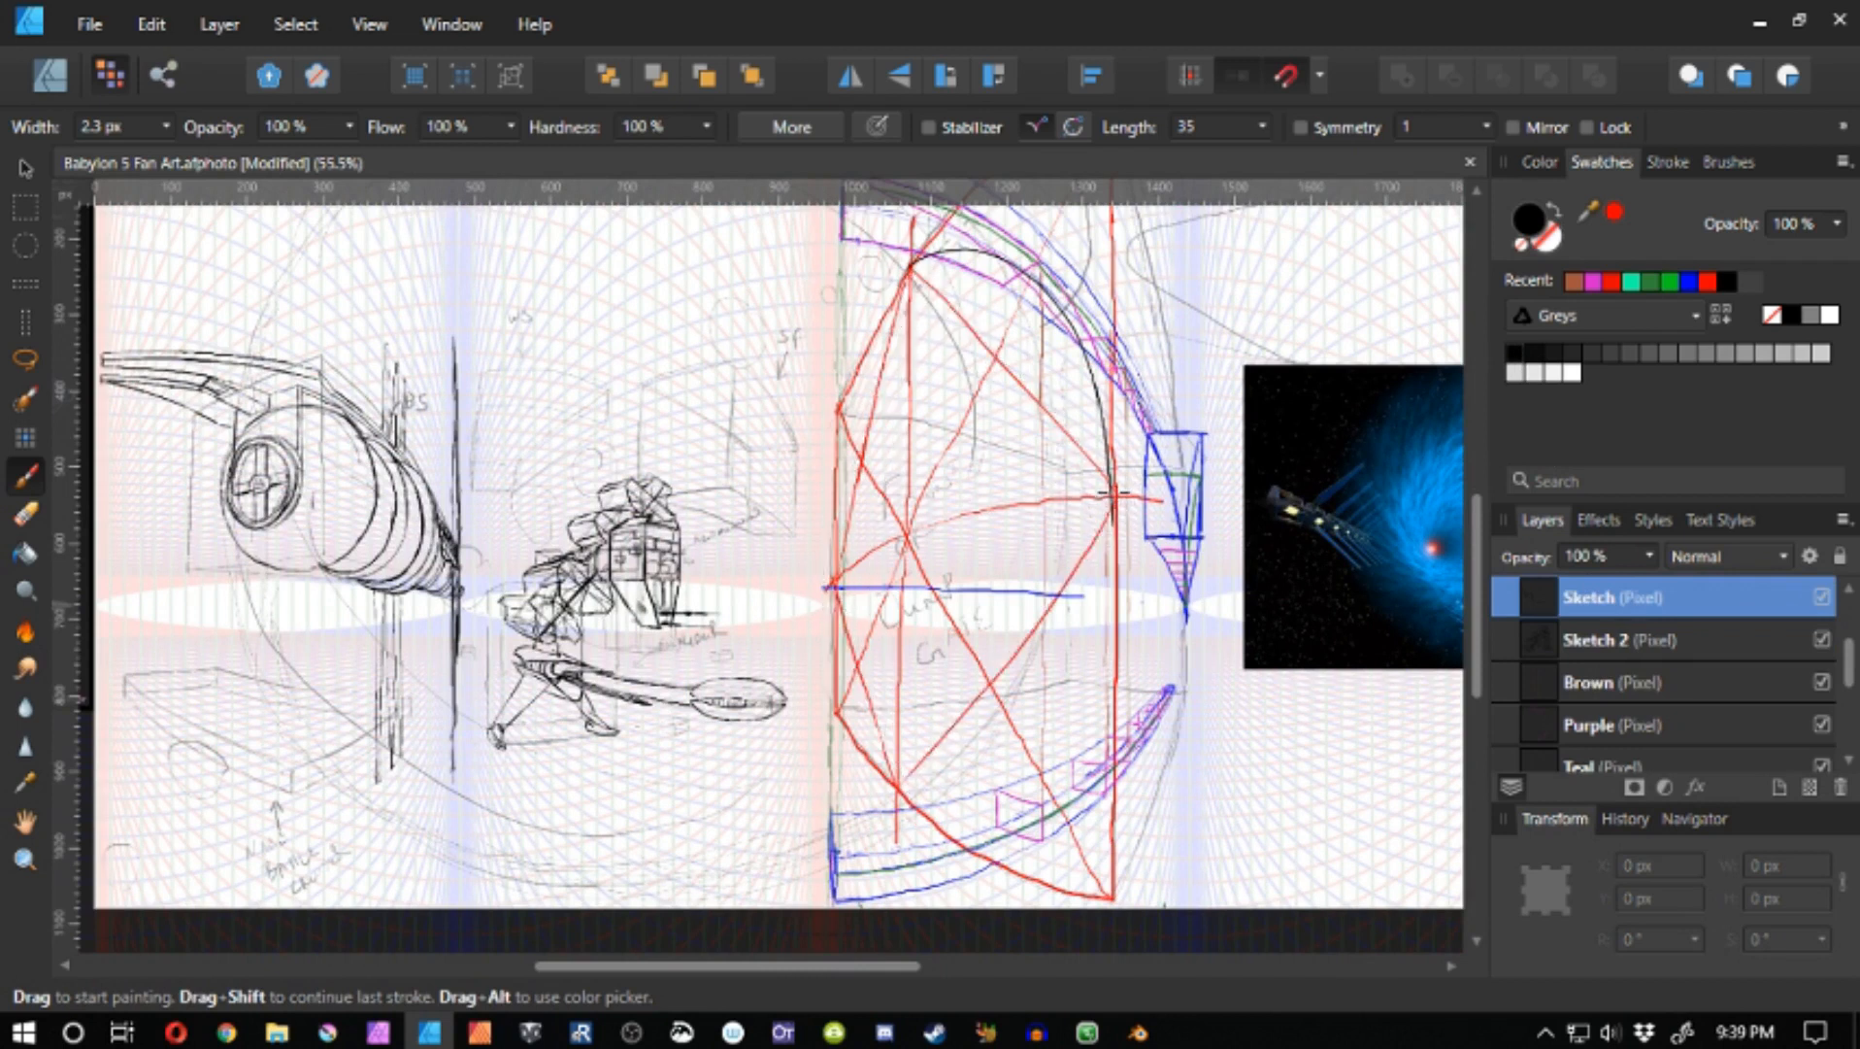
- Sketch the opening's lower outer curve in black on the Sketch layer, from the outer vertical guide to the lower red guide intersection
drag(1114, 507, 1015, 744)
key(ctrl+z)
mouse_move(899, 785)
mouse_down()
mouse_move(1045, 753)
mouse_move(1081, 710)
mouse_up()
key(ctrl+z)
key(ctrl+z)
mouse_move(1094, 385)
mouse_down()
mouse_move(1108, 544)
mouse_move(1010, 767)
mouse_up()
key(ctrl+z)
key(ctrl+z)
mouse_move(893, 788)
mouse_down()
mouse_move(1053, 714)
mouse_move(1022, 751)
mouse_up()
- Close the opening's black oval along its inner side, between the lower and upper red guide intersections
drag(834, 584, 870, 740)
key(ctrl+z)
mouse_move(838, 672)
mouse_down()
mouse_move(899, 792)
mouse_move(848, 707)
mouse_up()
key(ctrl+z)
key(ctrl+z)
key(ctrl+z)
drag(890, 380, 921, 530)
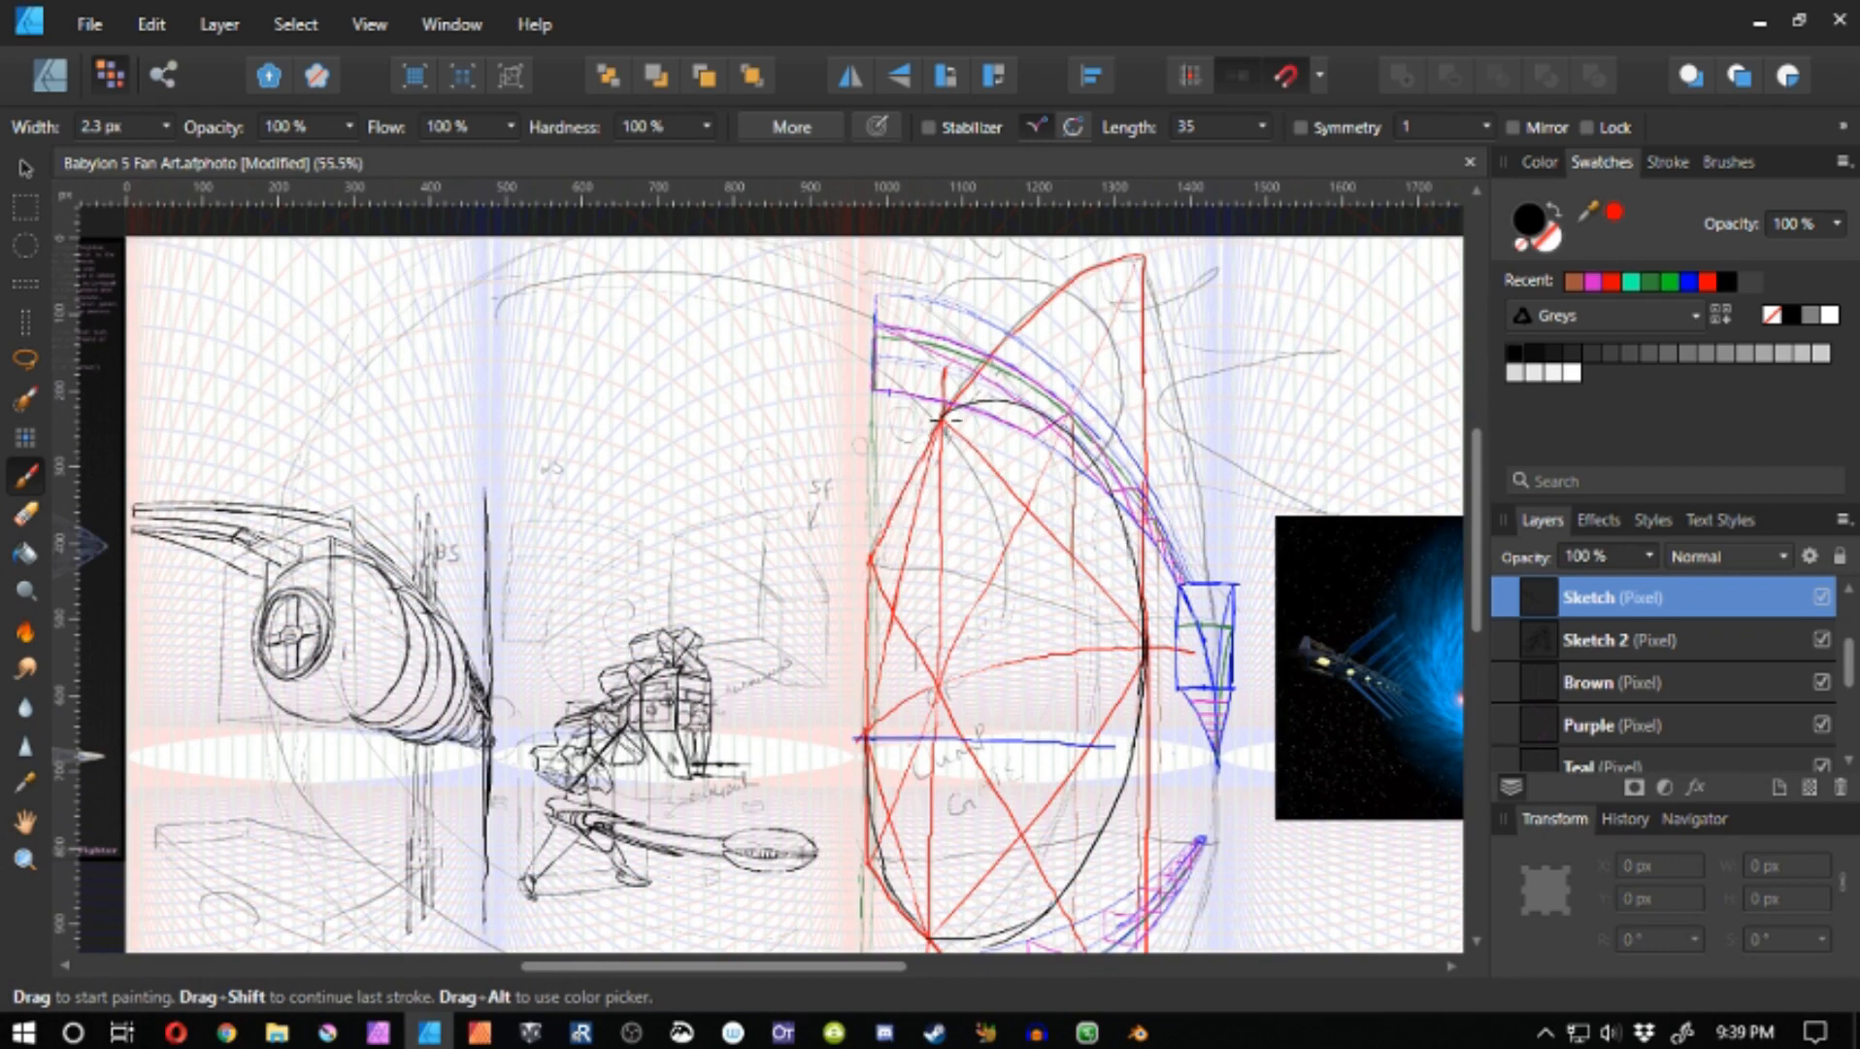
mouse_move(939, 419)
mouse_down()
mouse_move(869, 654)
mouse_move(878, 579)
mouse_move(862, 709)
mouse_move(864, 613)
mouse_move(856, 750)
mouse_up()
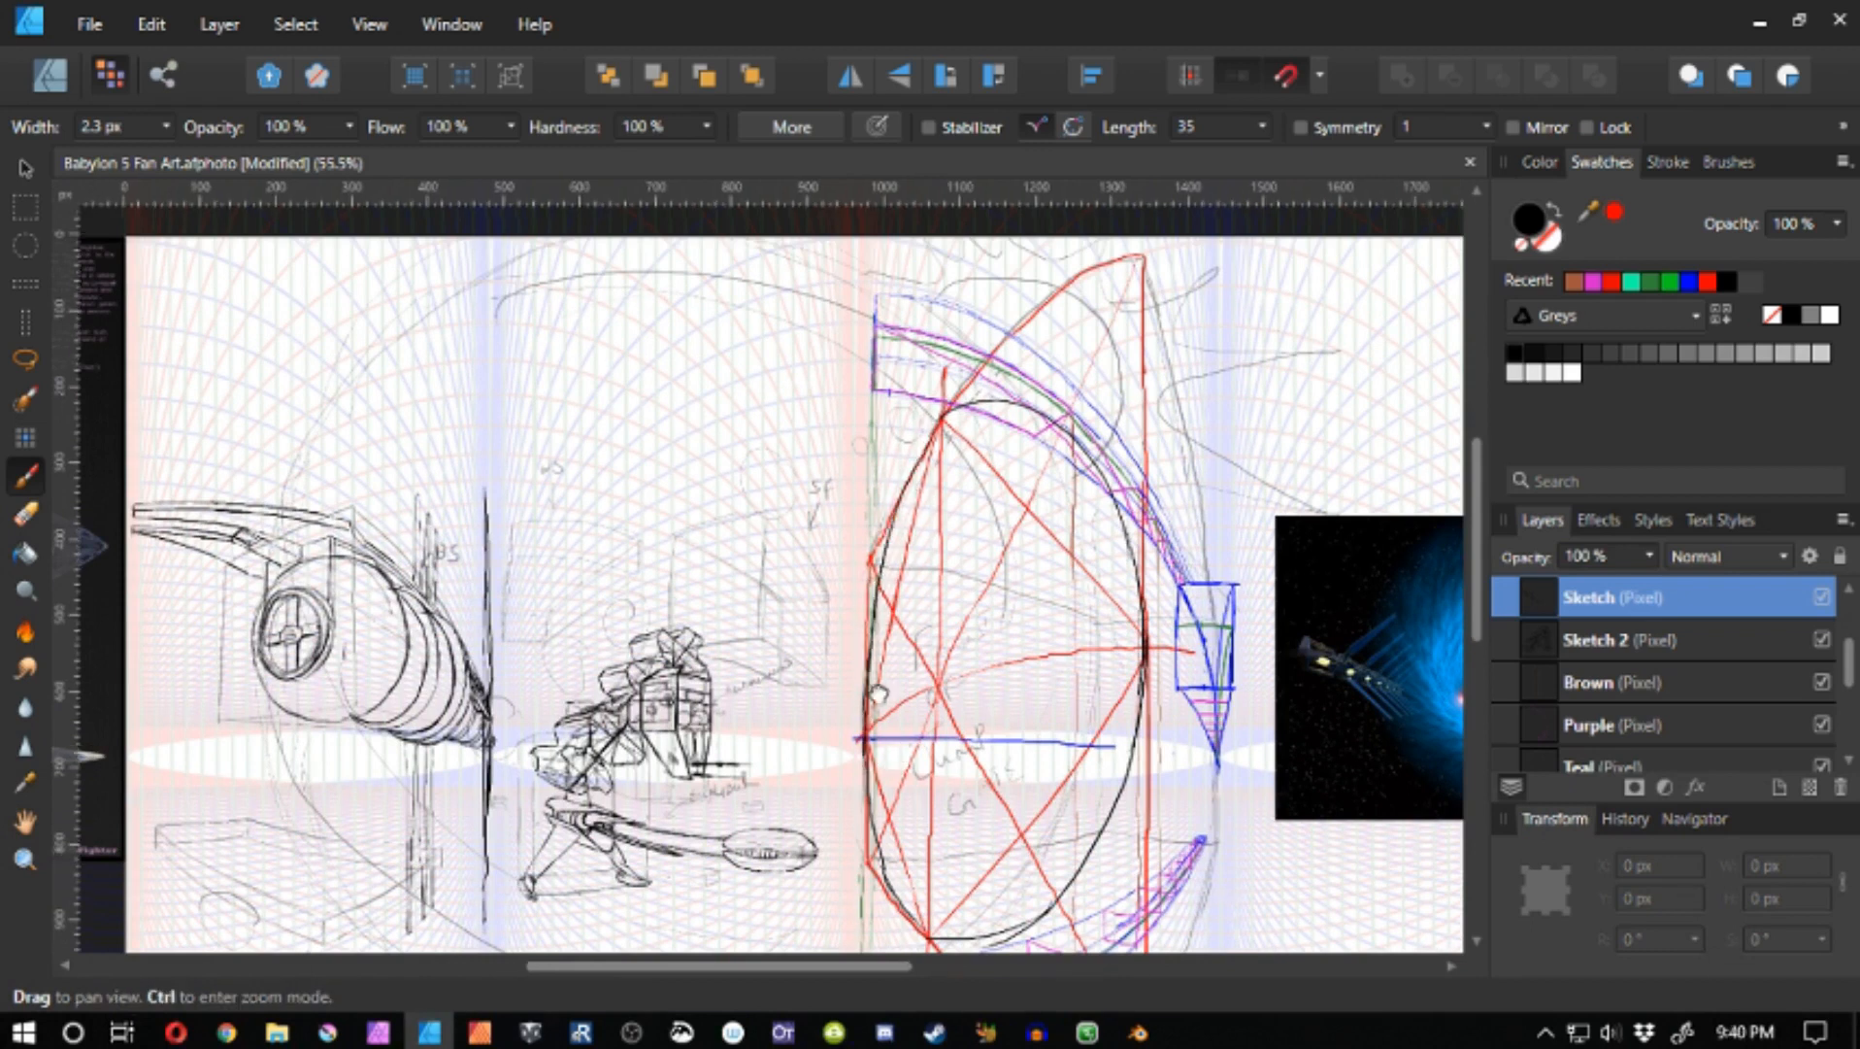
drag(960, 648, 874, 558)
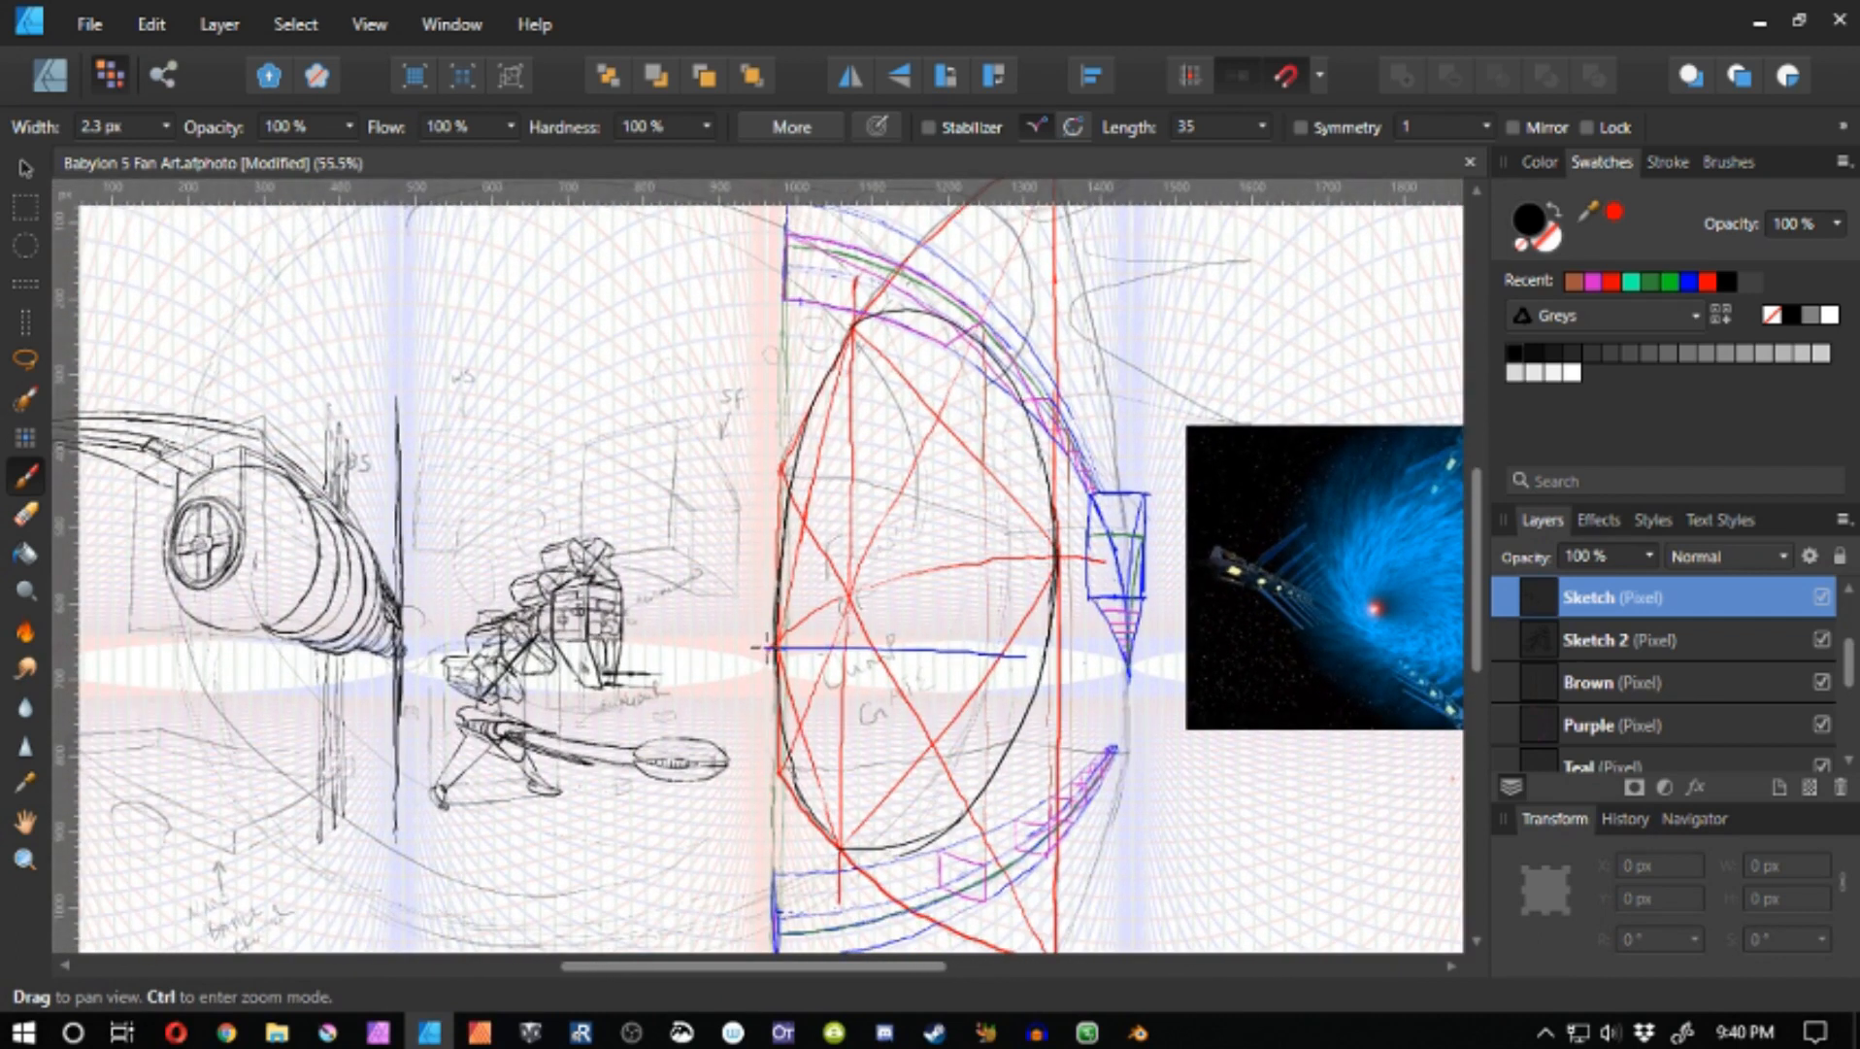
- Draw two brown curves on the Brown layer from the middle arm box's upper and lower corners to the opposite vanishing point
key(z)
click(809, 578)
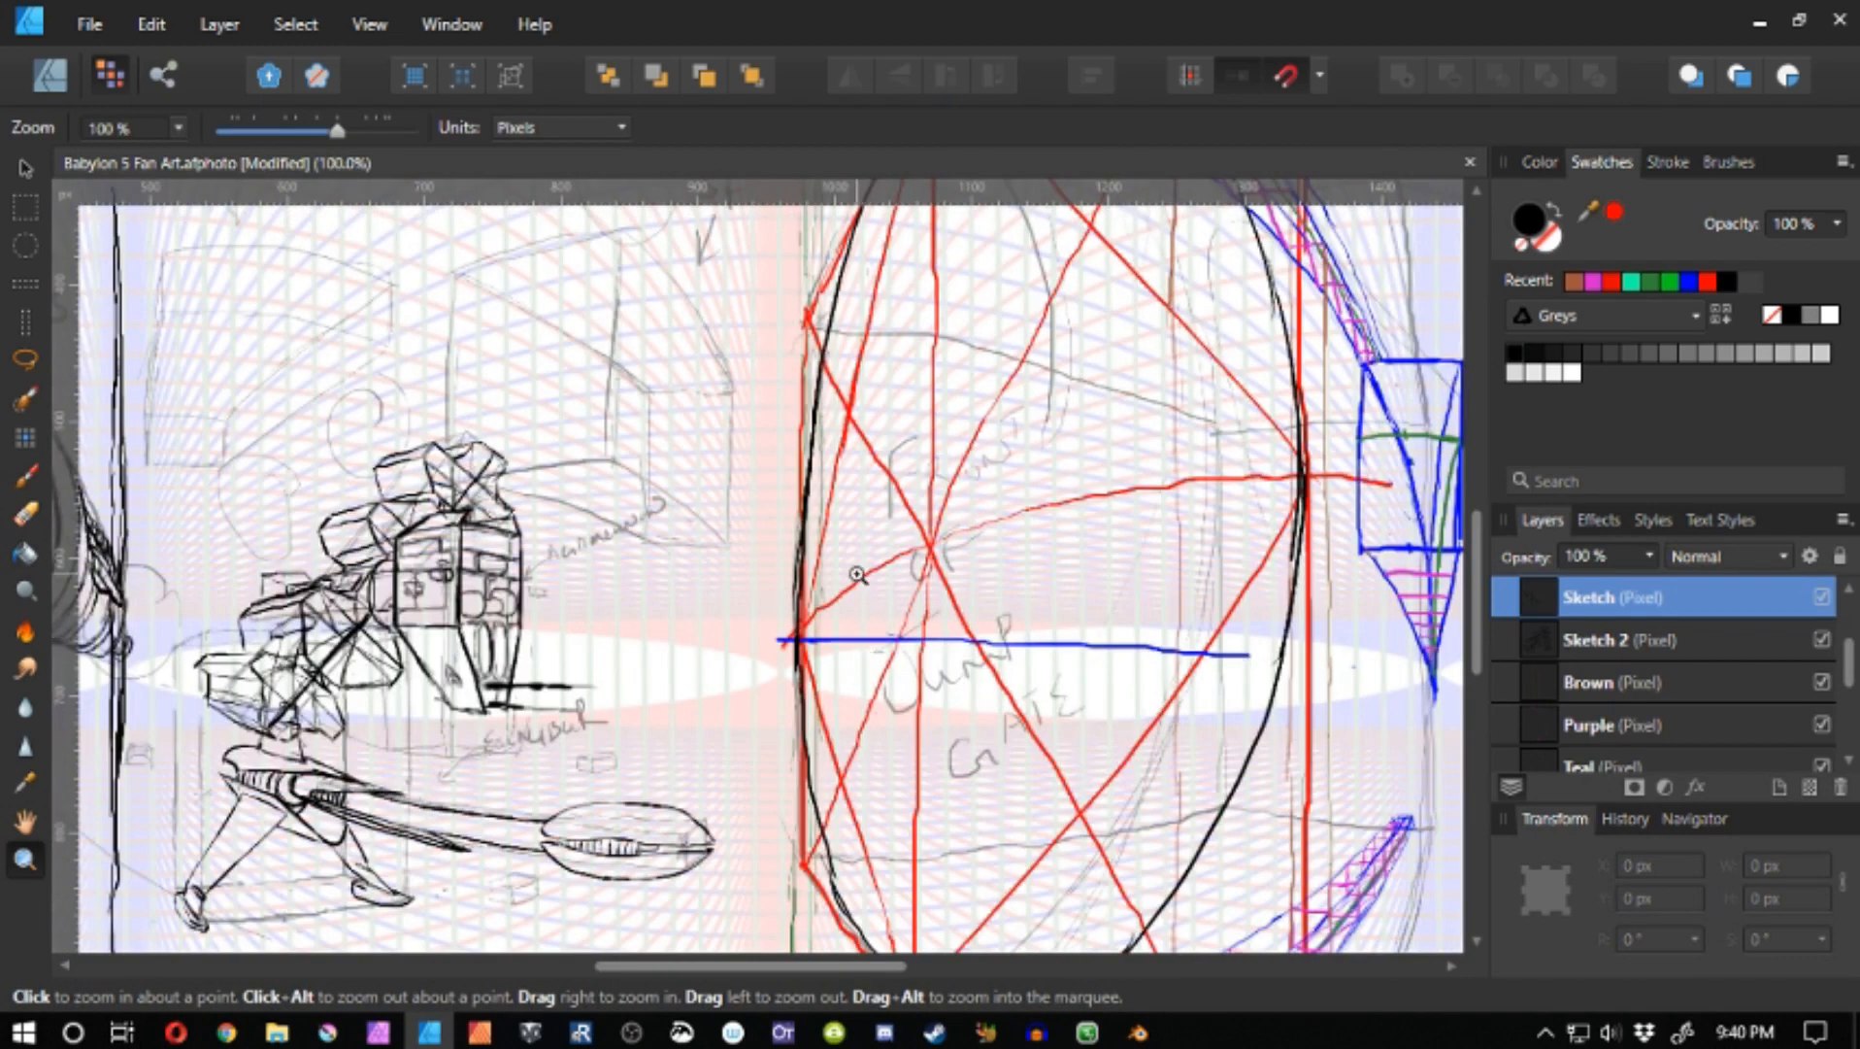
key(b)
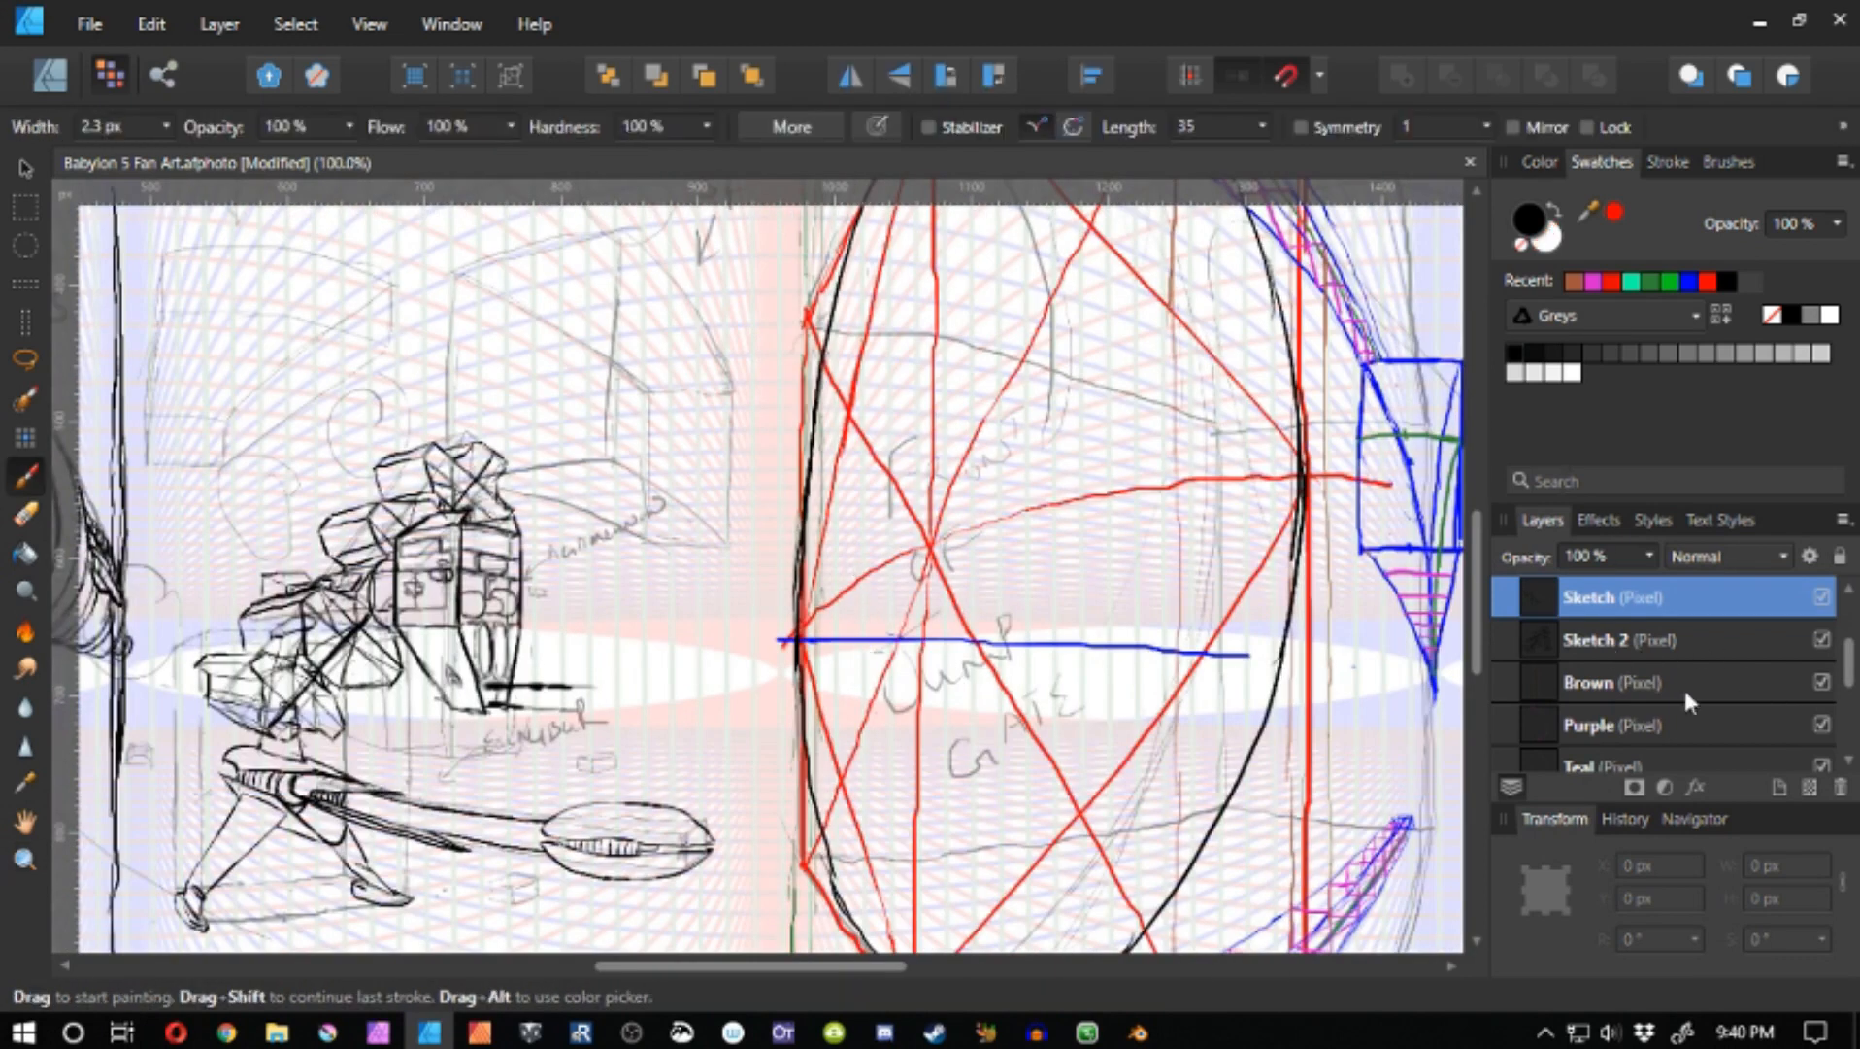
click(1650, 682)
click(1574, 281)
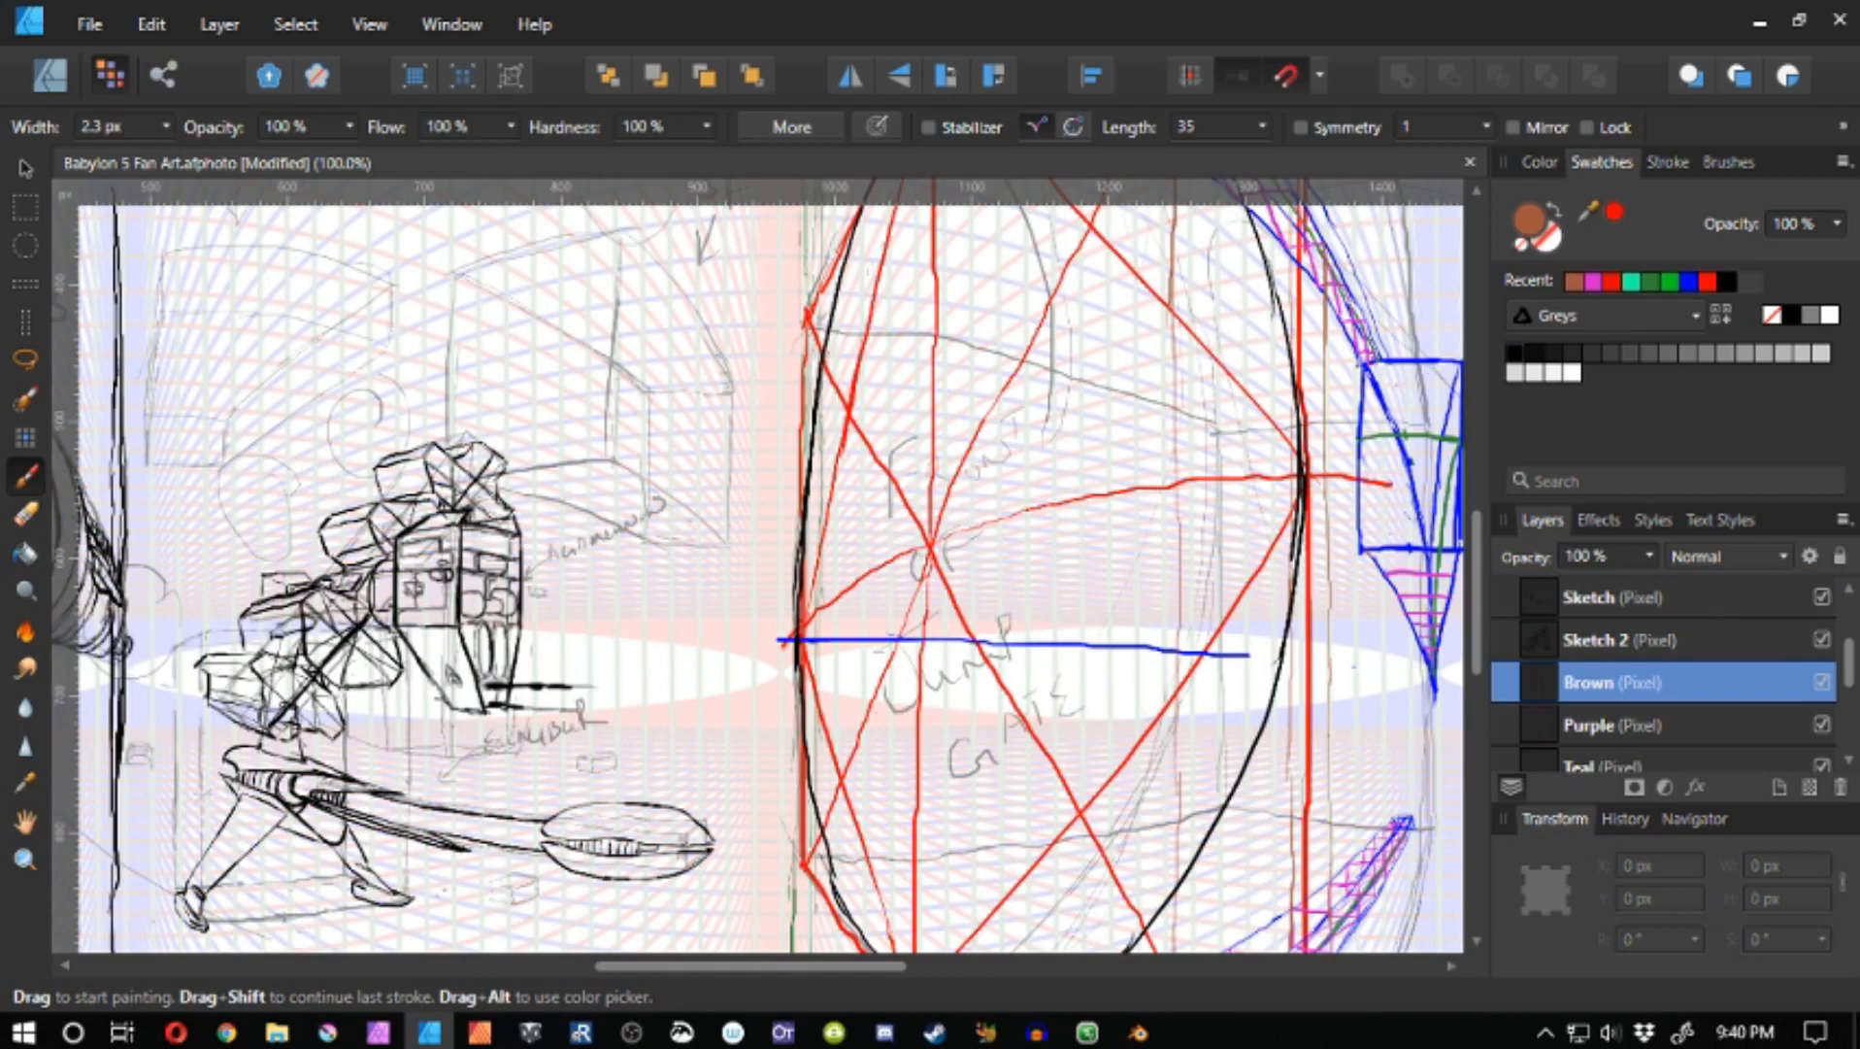
drag(1361, 364, 974, 437)
key(ctrl+z)
mouse_move(1364, 363)
mouse_down()
mouse_move(1029, 427)
mouse_move(918, 478)
mouse_move(784, 610)
mouse_up()
key(ctrl+z)
key(ctrl+z)
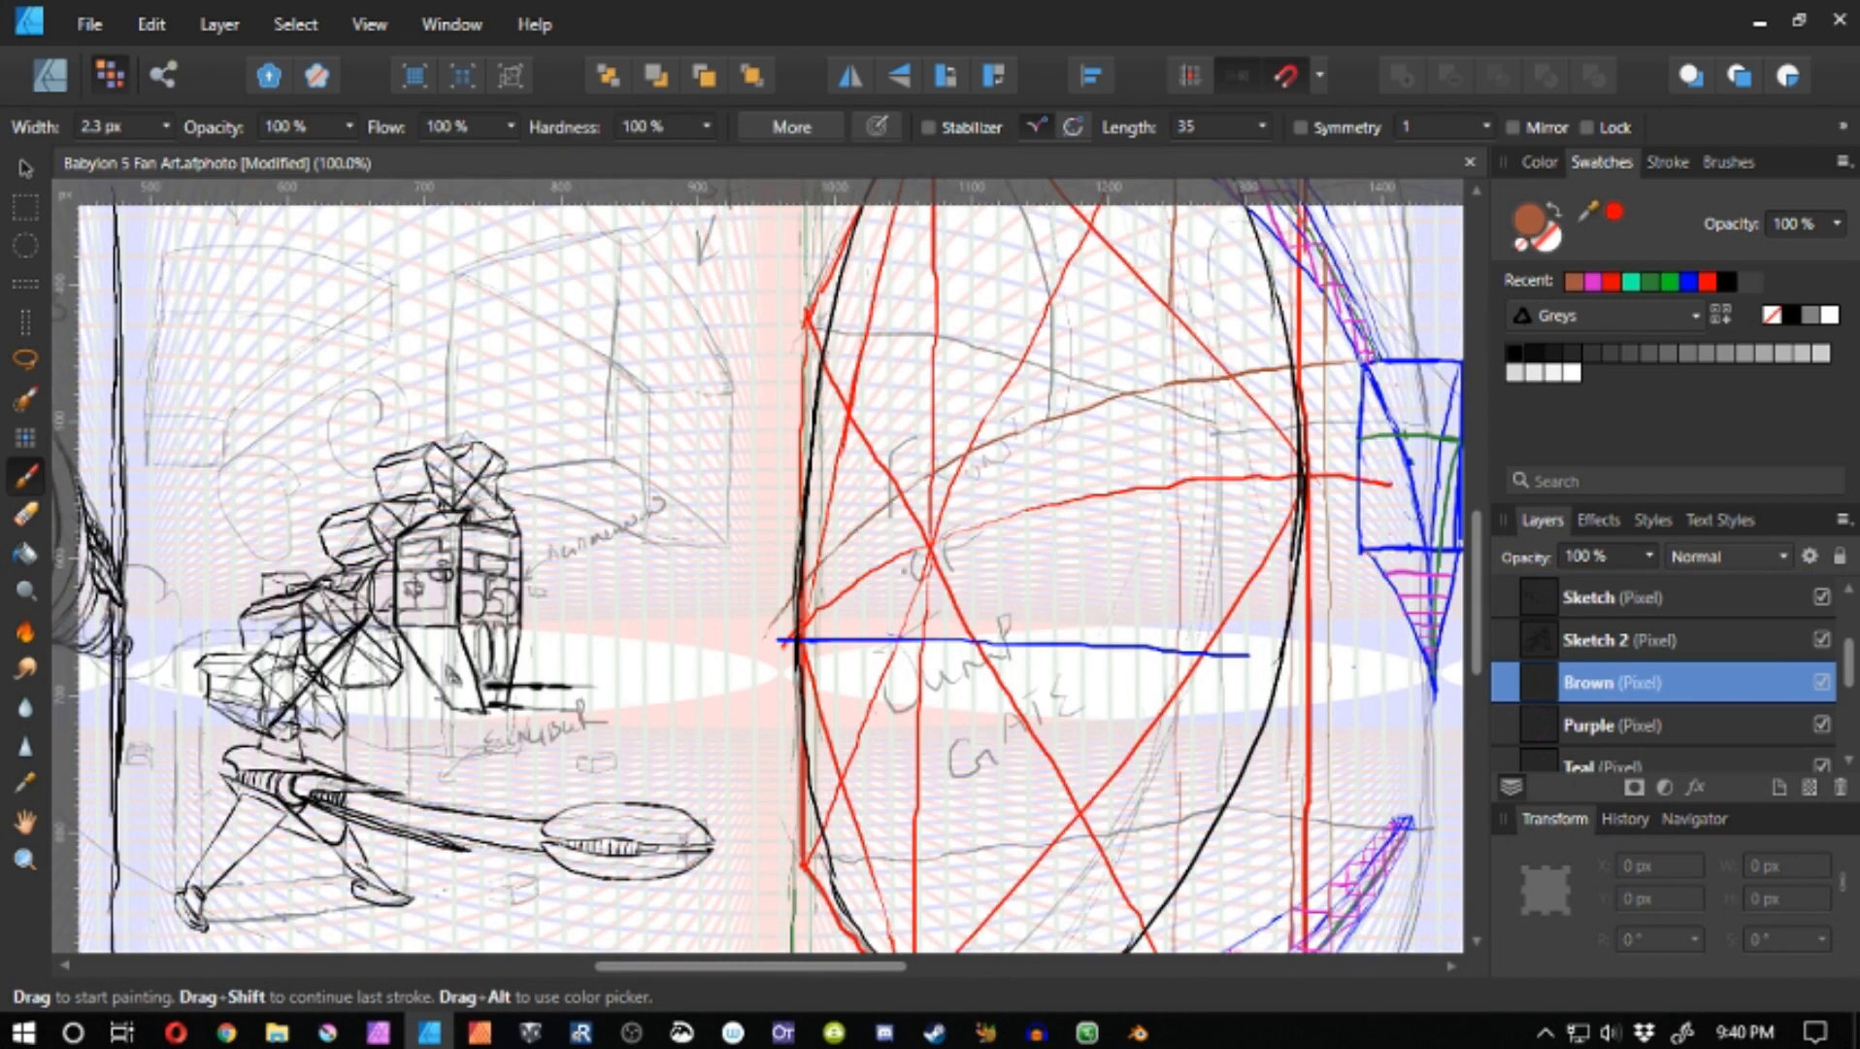
mouse_move(1359, 549)
mouse_down()
mouse_move(1073, 549)
mouse_move(1149, 556)
mouse_move(1030, 580)
mouse_up()
key(ctrl+z)
drag(1144, 558, 856, 601)
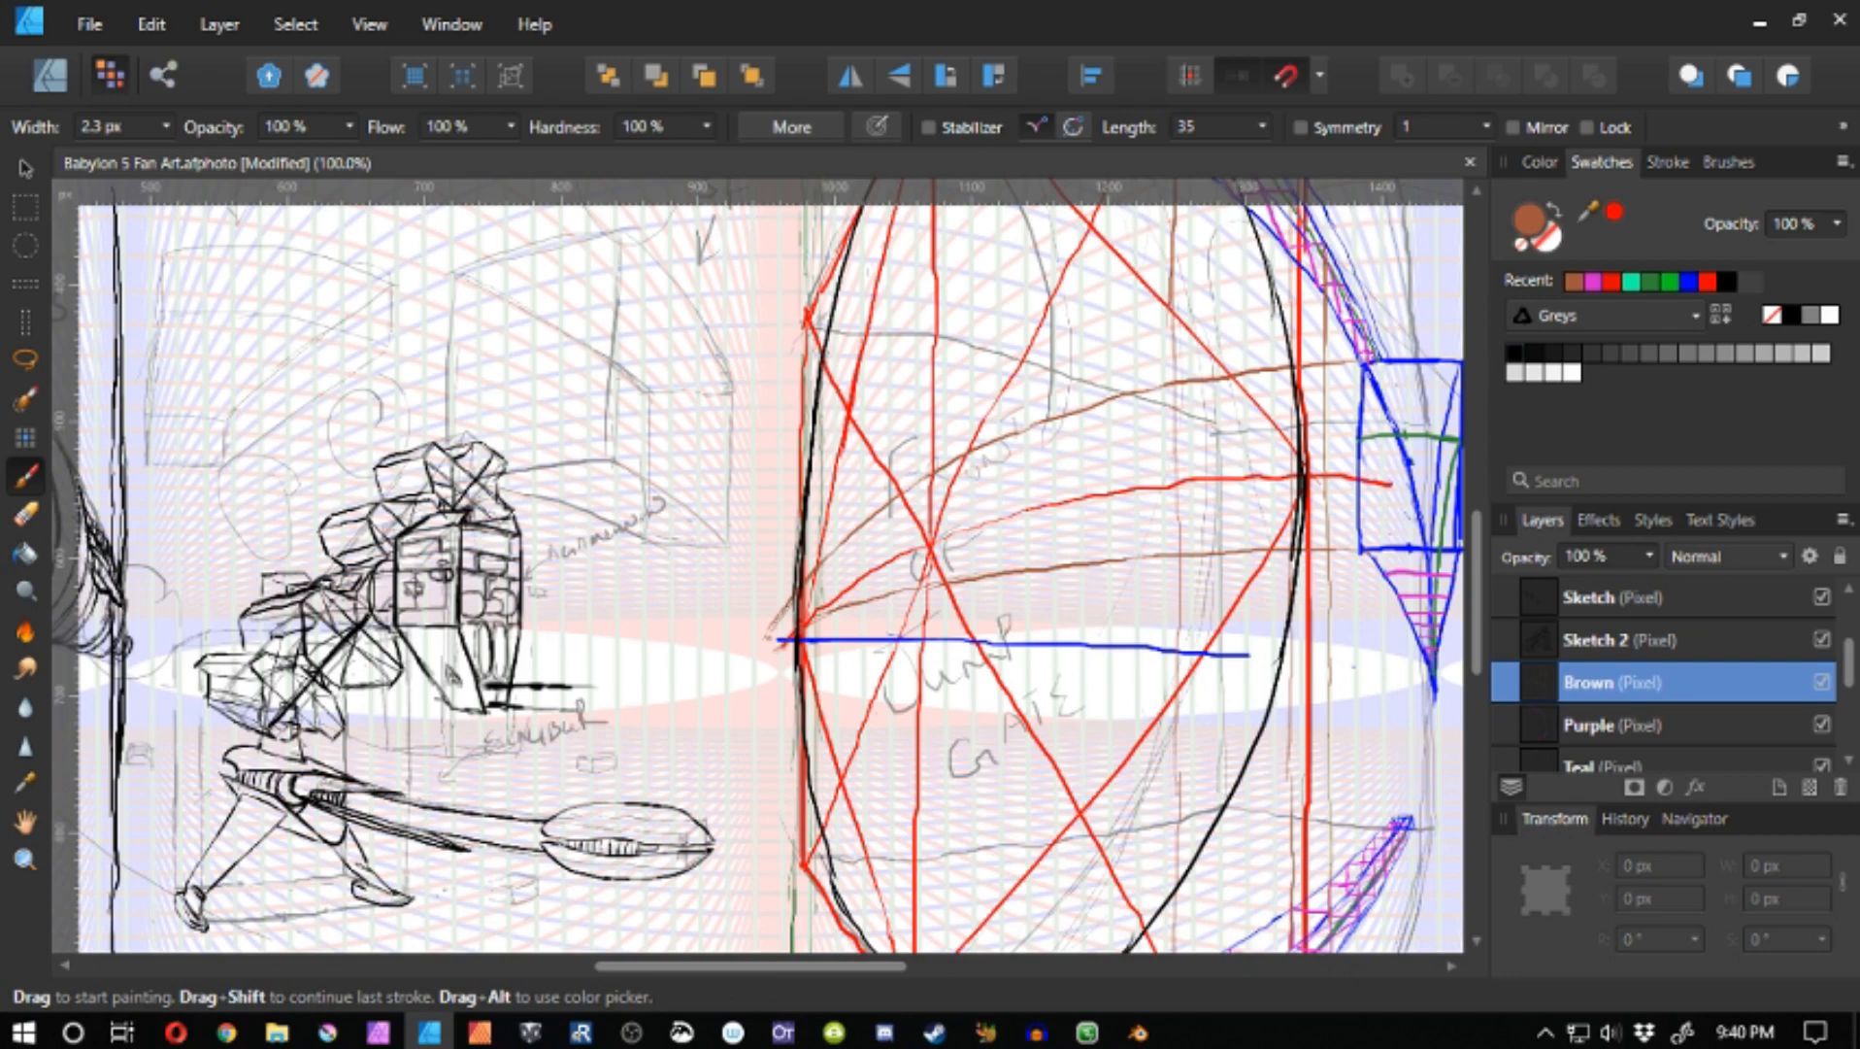
- Draw a small blue box on the Blue layer where the brown curves converge beside the opening
click(1597, 762)
click(1597, 762)
click(1689, 280)
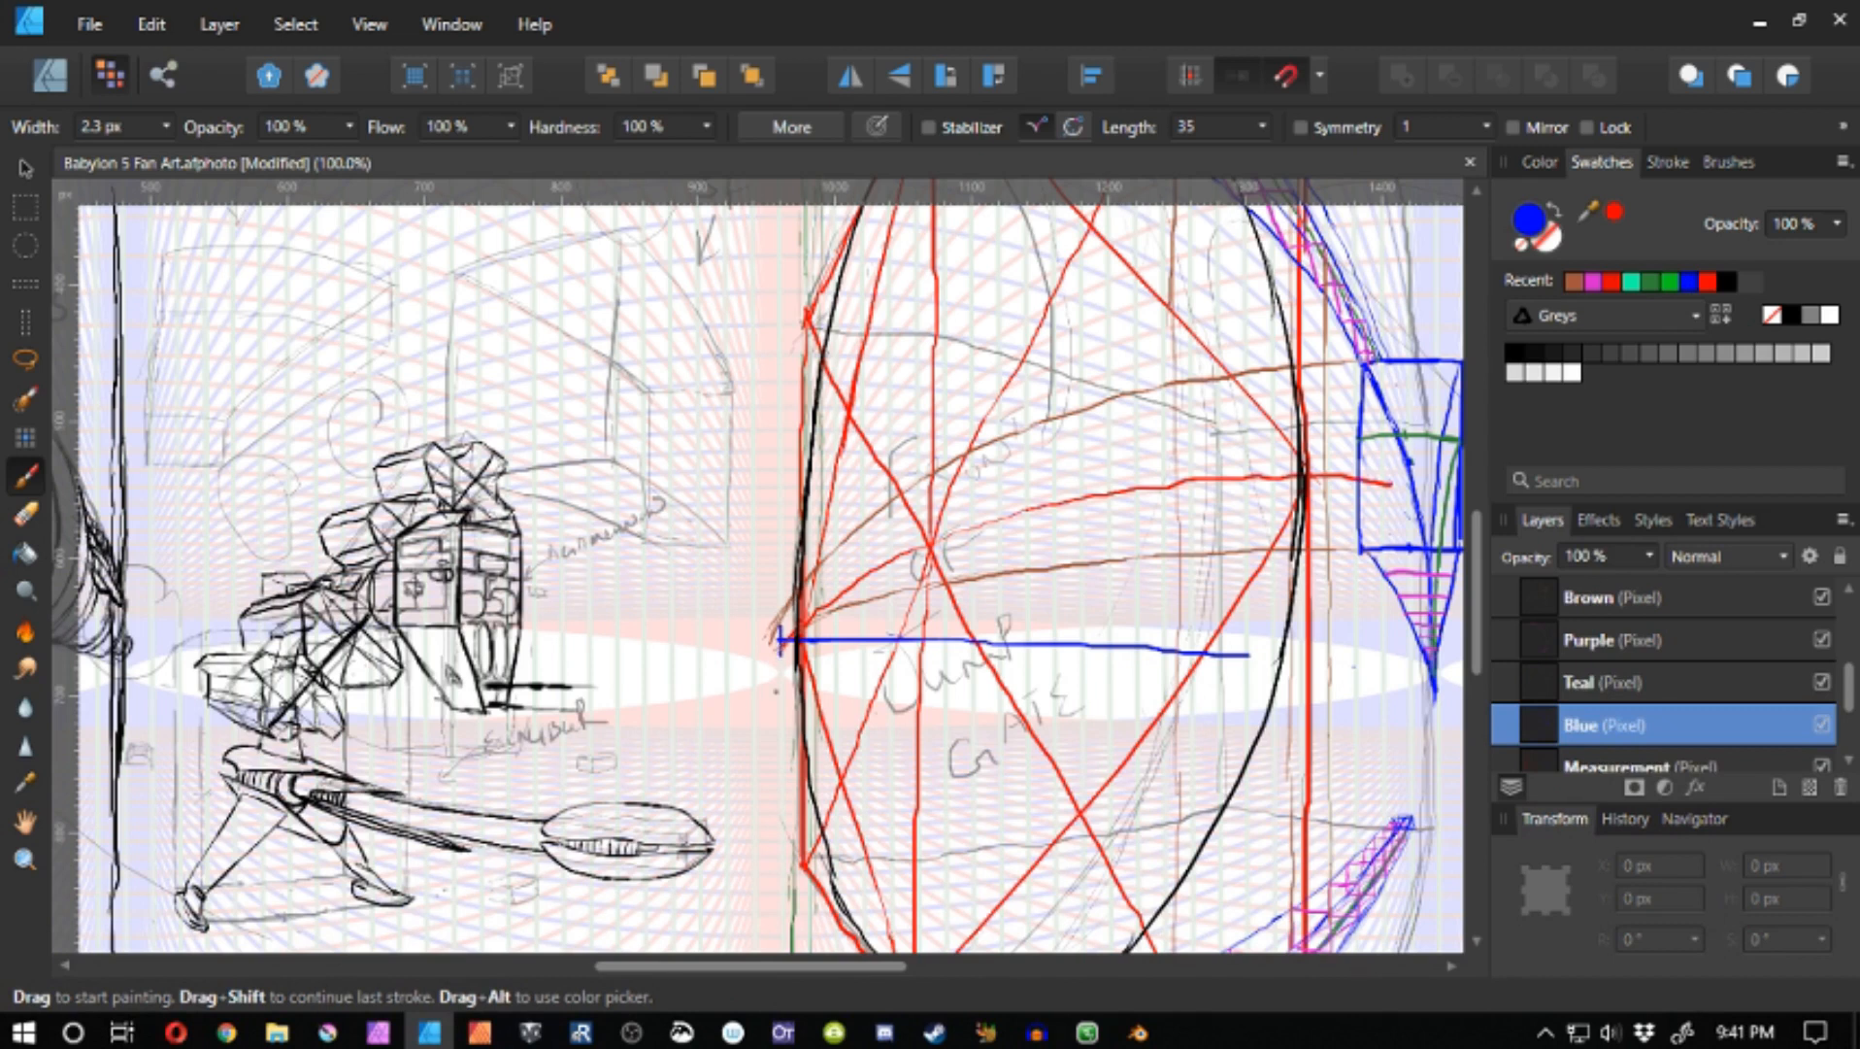
drag(779, 639, 555, 595)
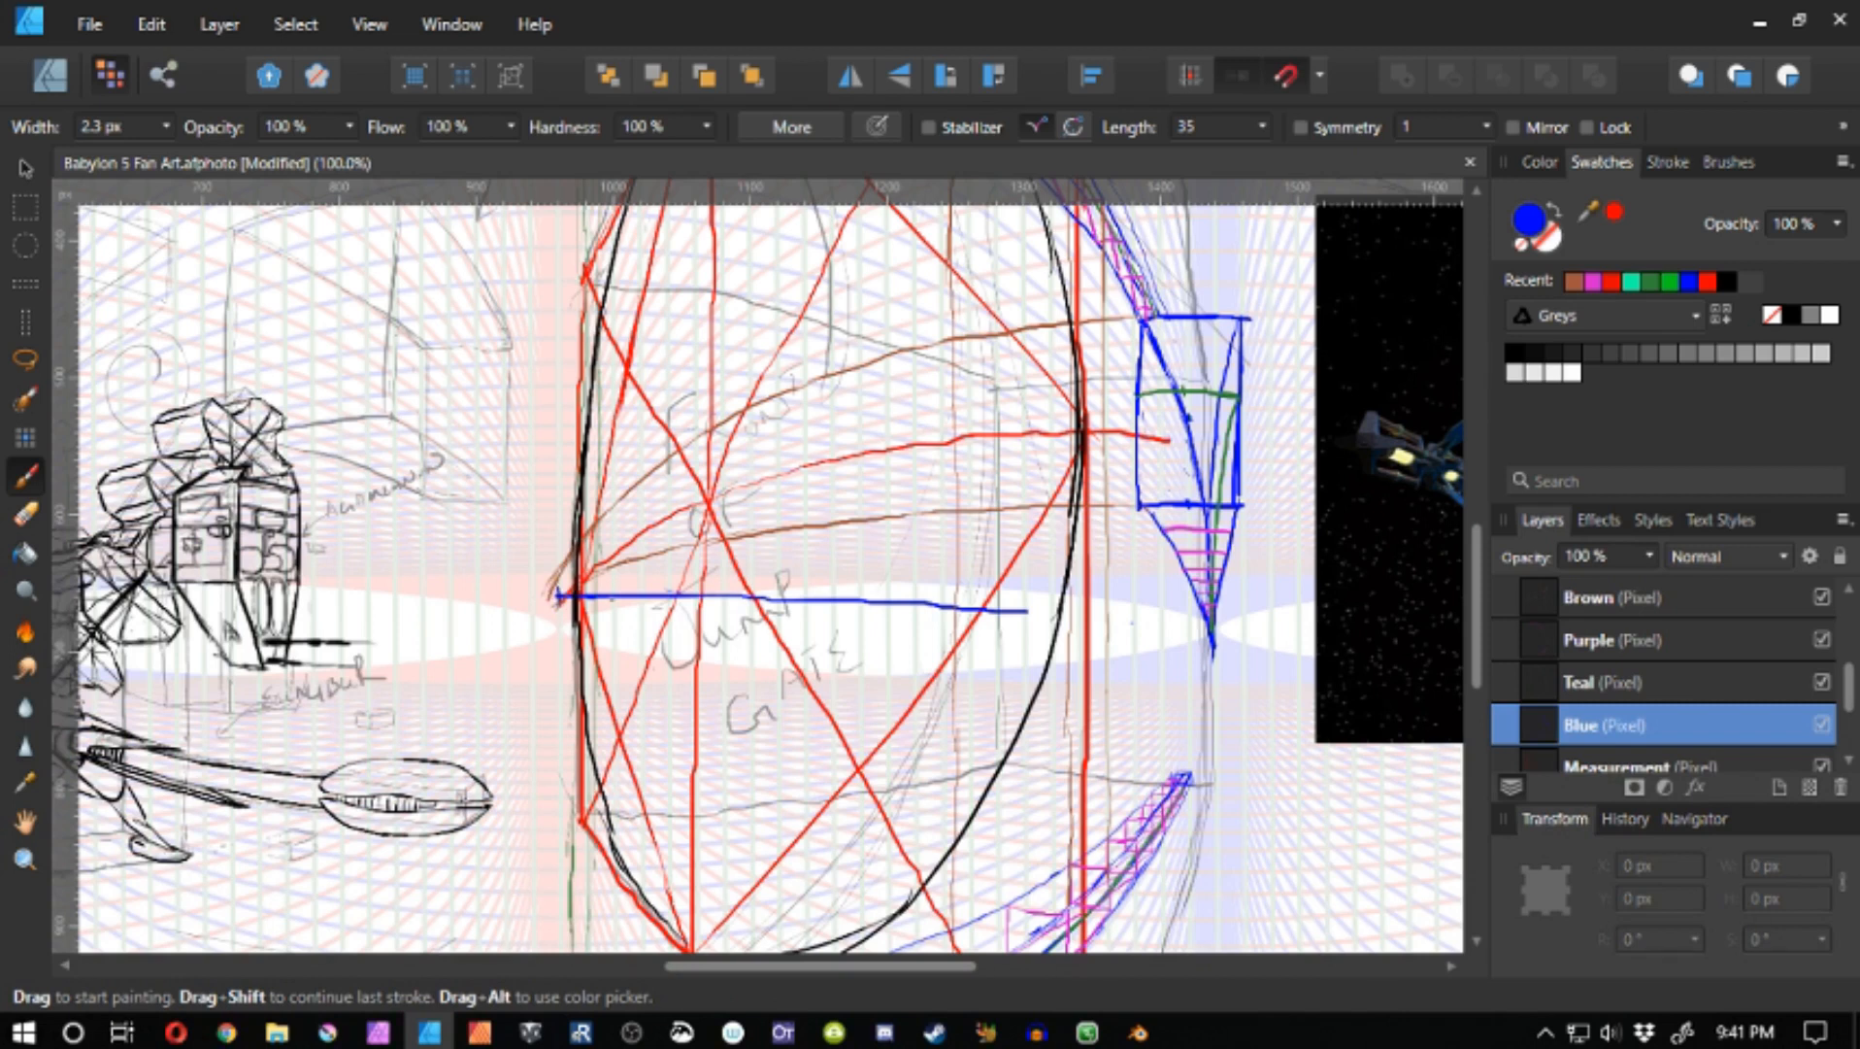
drag(558, 597, 573, 658)
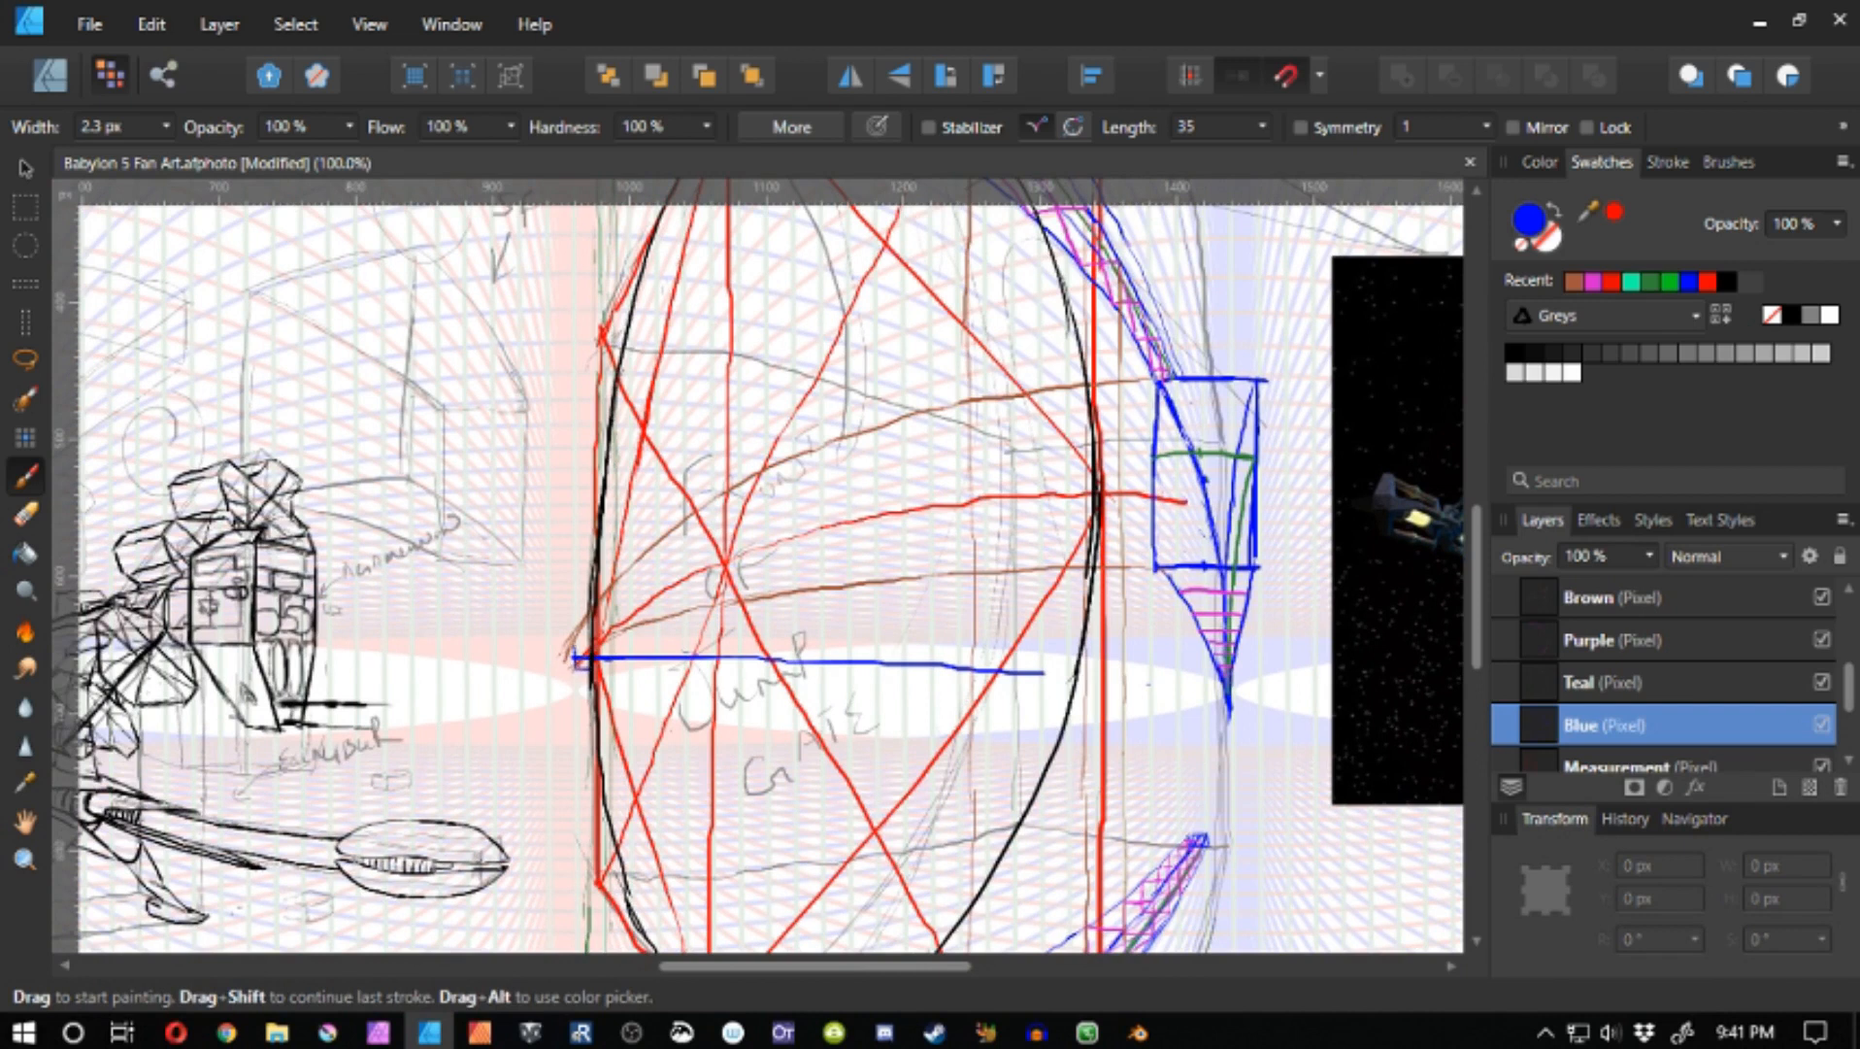
- Try a long blue arc from the middle arm's tip across the opening to the far side of the horizon
mouse_move(510, 616)
mouse_down()
mouse_move(649, 604)
mouse_move(638, 560)
mouse_up()
mouse_move(1350, 629)
mouse_down()
mouse_move(915, 541)
mouse_move(181, 624)
mouse_up()
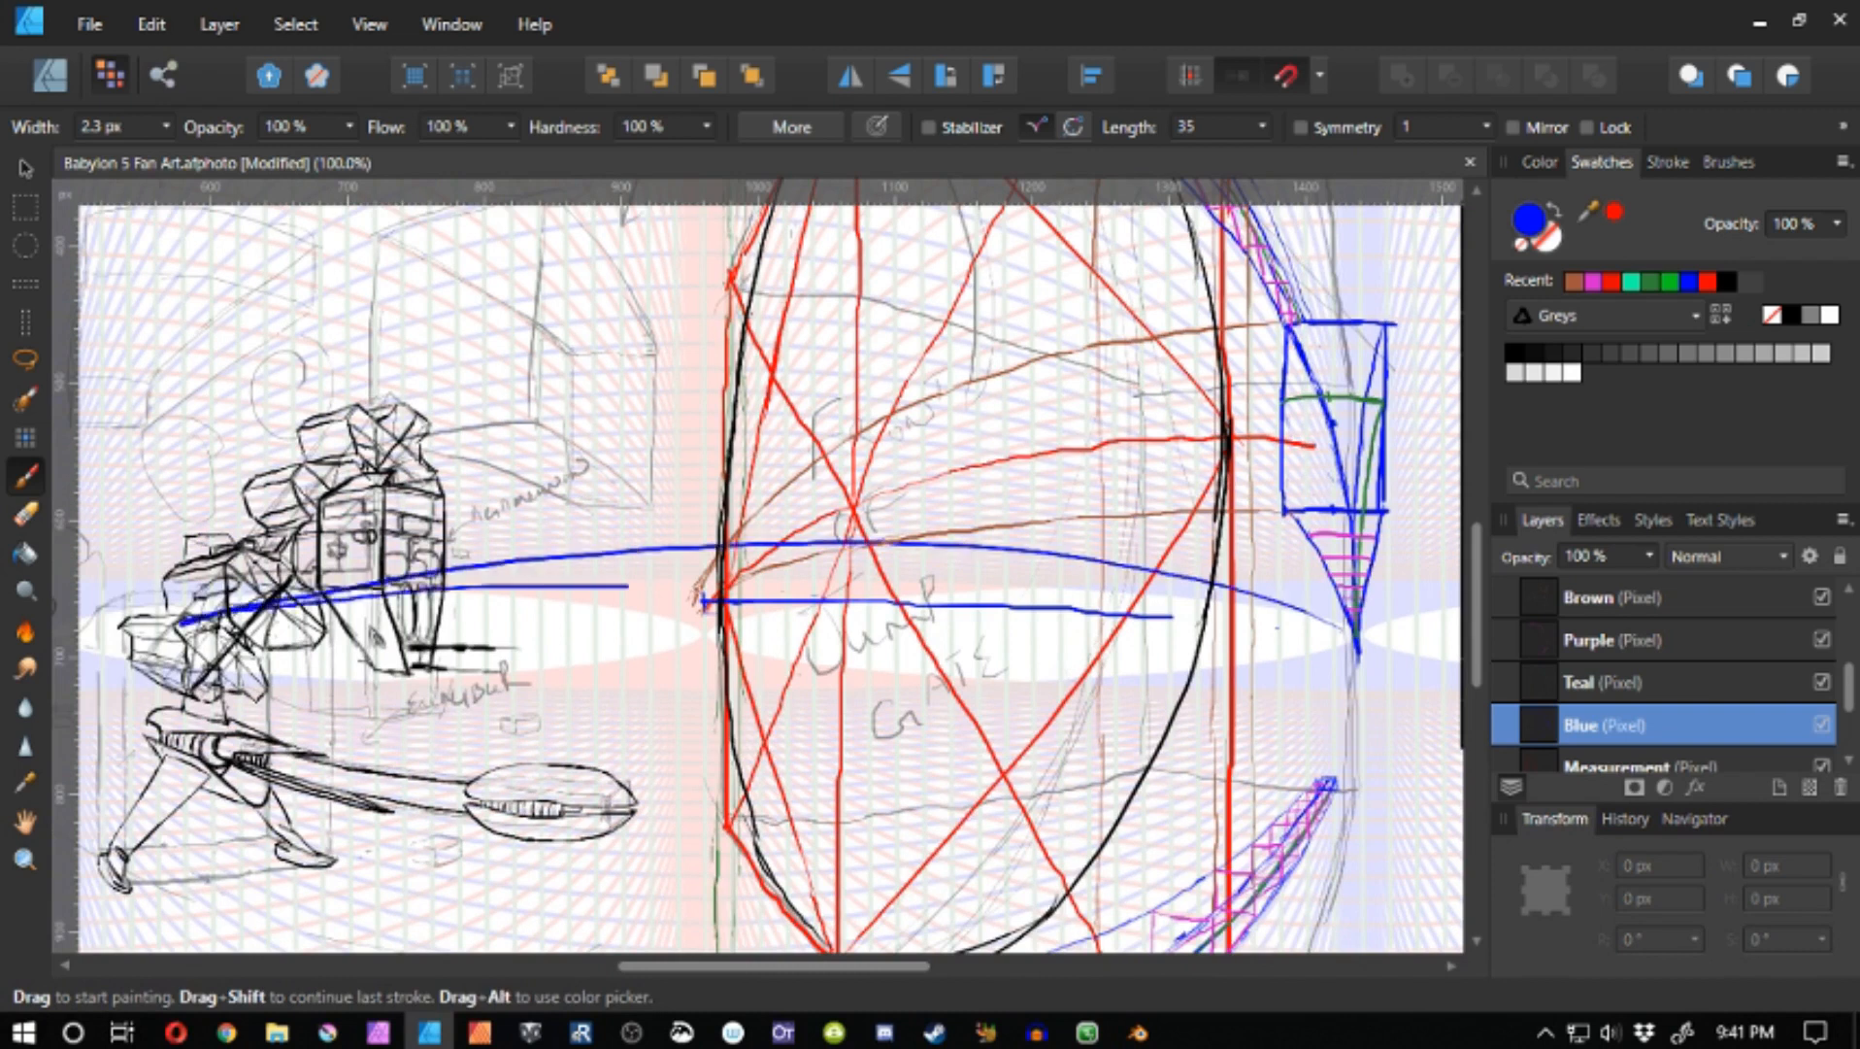
key(ctrl+z)
drag(1029, 612, 1299, 615)
drag(316, 633, 325, 636)
drag(1296, 631, 583, 564)
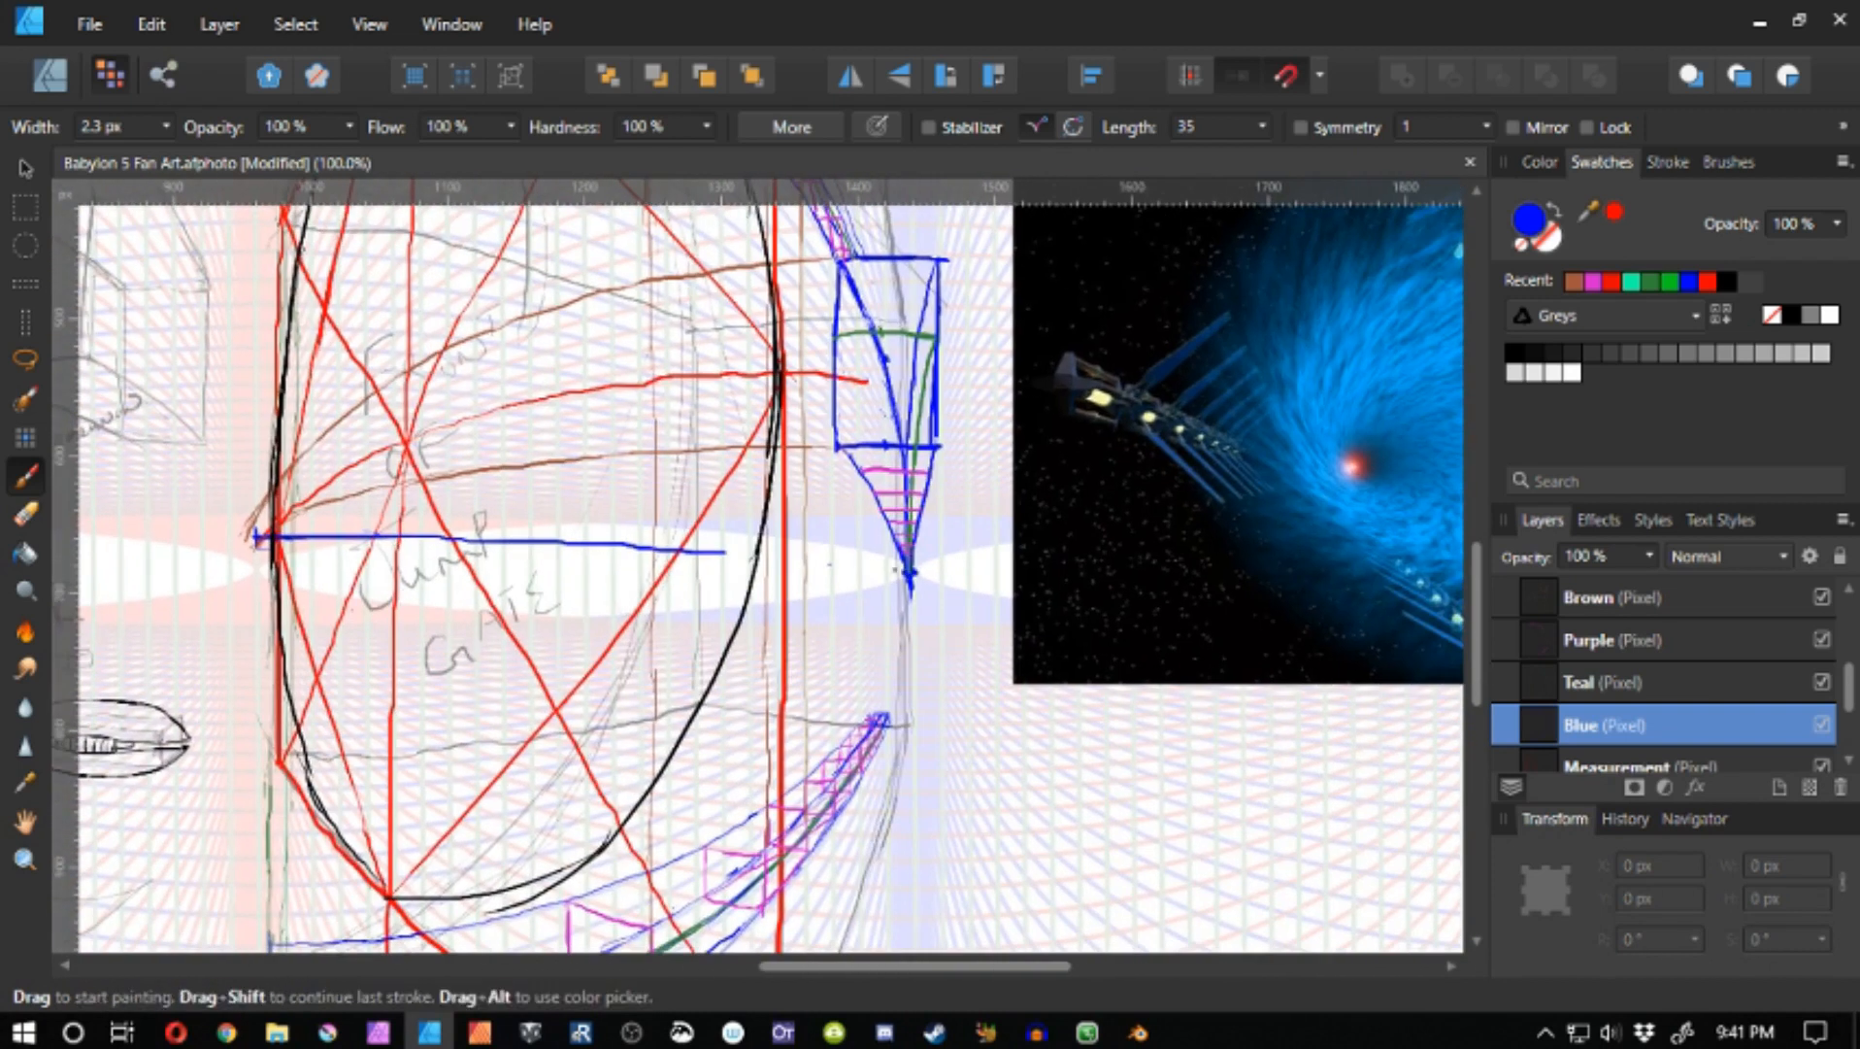
drag(895, 571, 1041, 552)
drag(391, 542, 478, 589)
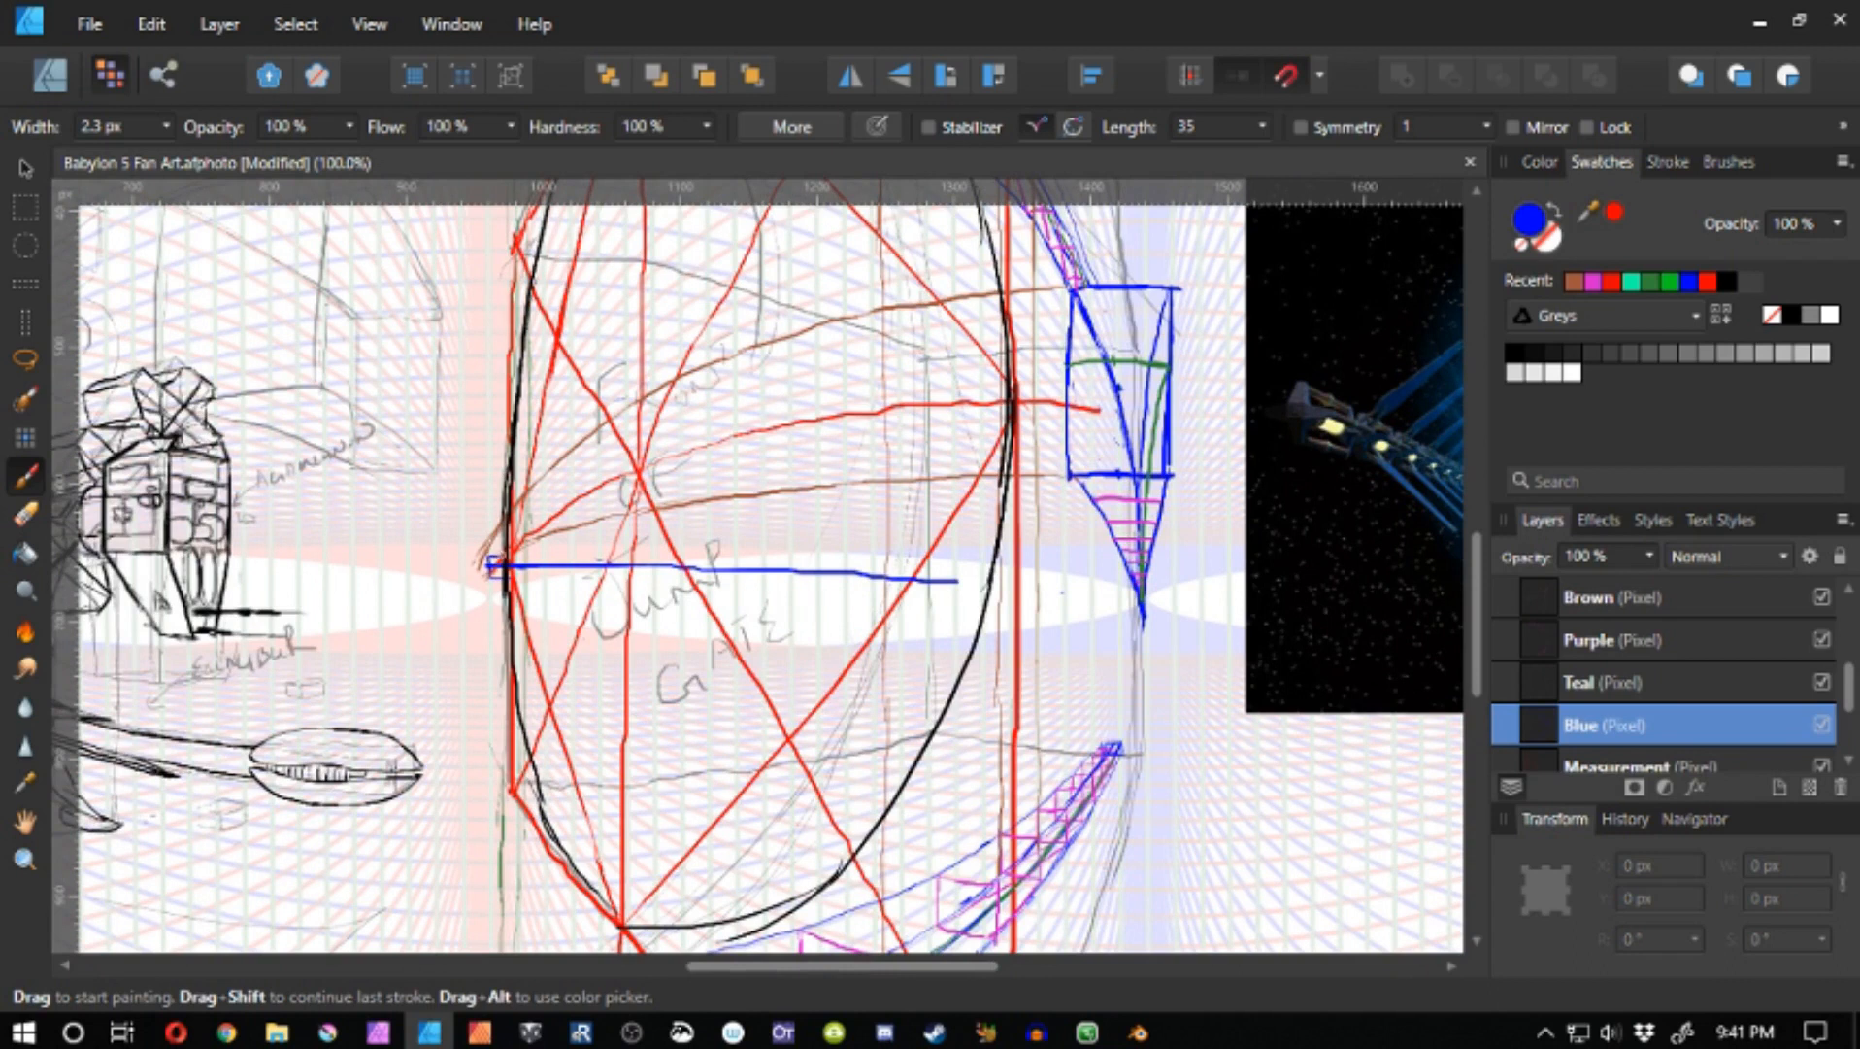
mouse_move(337, 543)
mouse_down()
mouse_move(646, 549)
mouse_move(385, 538)
mouse_up()
key(ctrl+z)
drag(337, 631, 595, 623)
mouse_move(413, 610)
mouse_down()
mouse_move(541, 586)
mouse_move(400, 583)
mouse_up()
mouse_move(581, 558)
mouse_down()
mouse_move(358, 562)
mouse_move(374, 545)
mouse_up()
drag(418, 400, 618, 638)
mouse_move(282, 408)
mouse_down()
mouse_move(429, 335)
mouse_move(1088, 365)
mouse_move(1206, 439)
mouse_up()
key(ctrl+z)
key(ctrl+z)
key(ctrl+z)
key(ctrl+z)
key(ctrl+z)
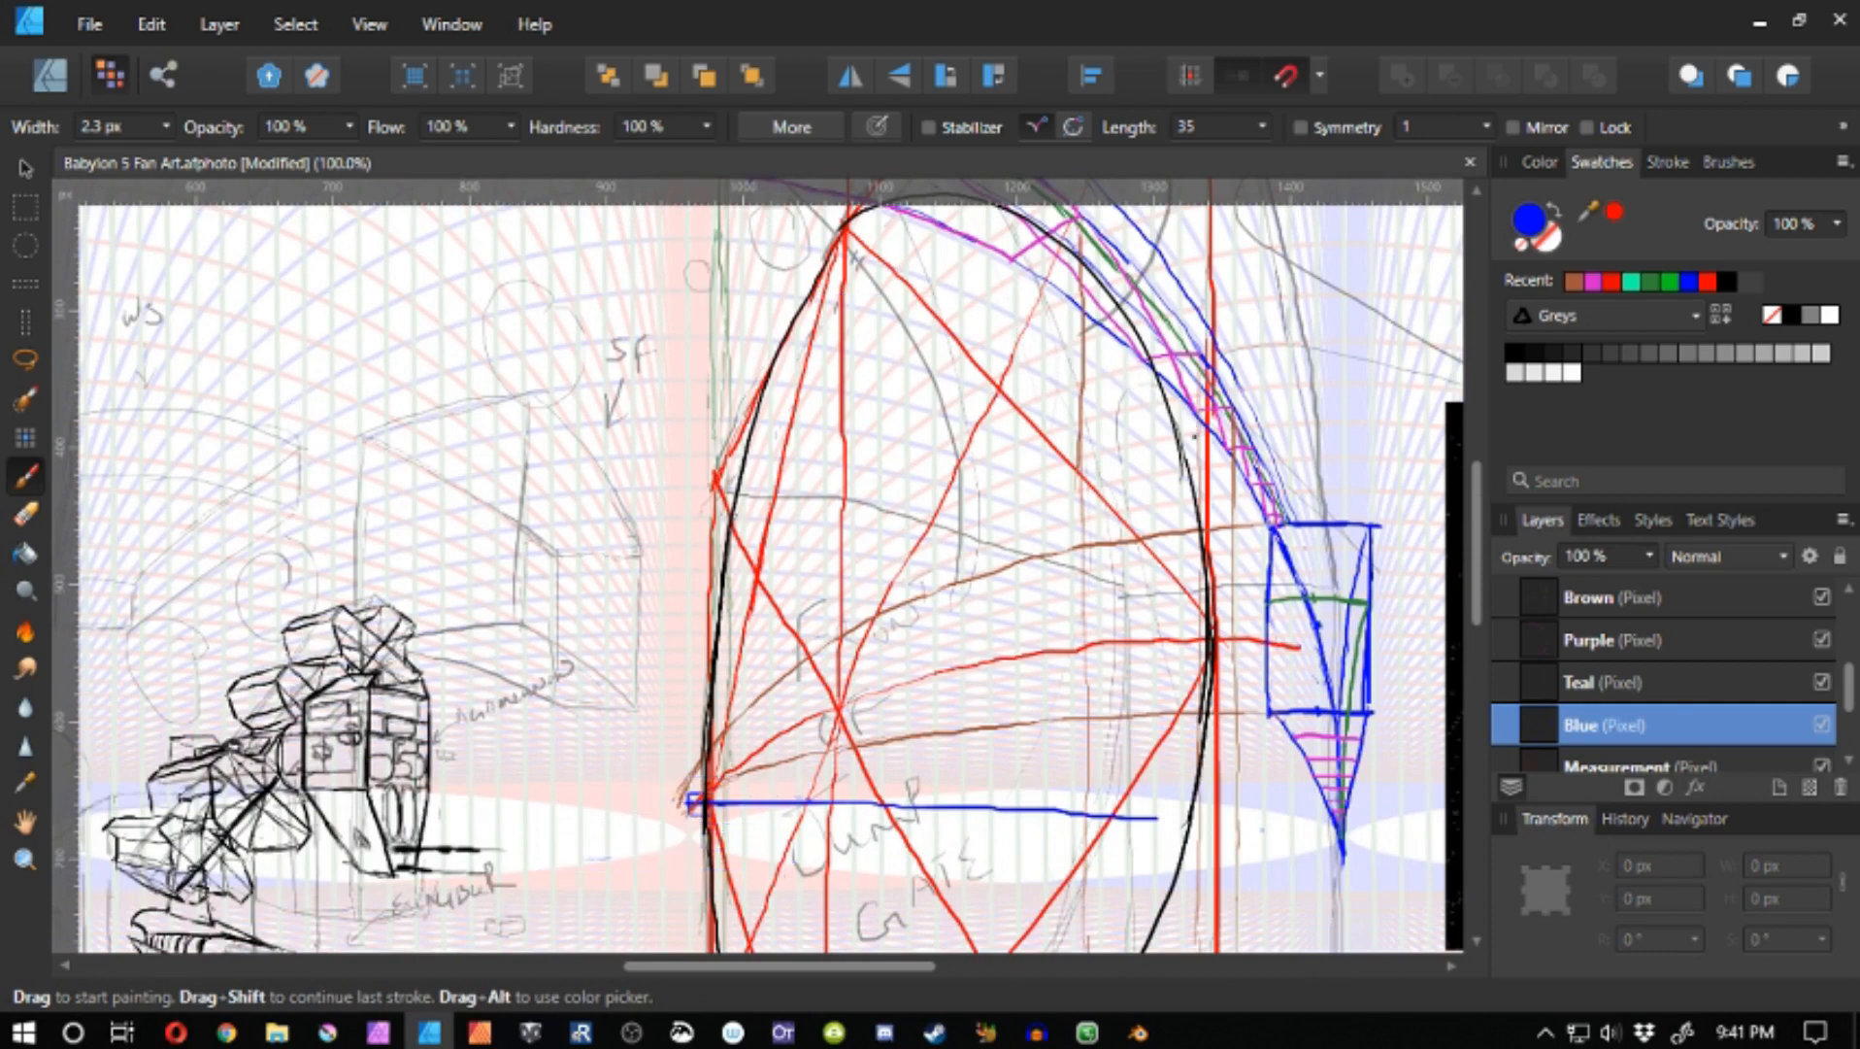
mouse_move(957, 839)
mouse_down()
mouse_move(712, 604)
mouse_move(719, 659)
mouse_up()
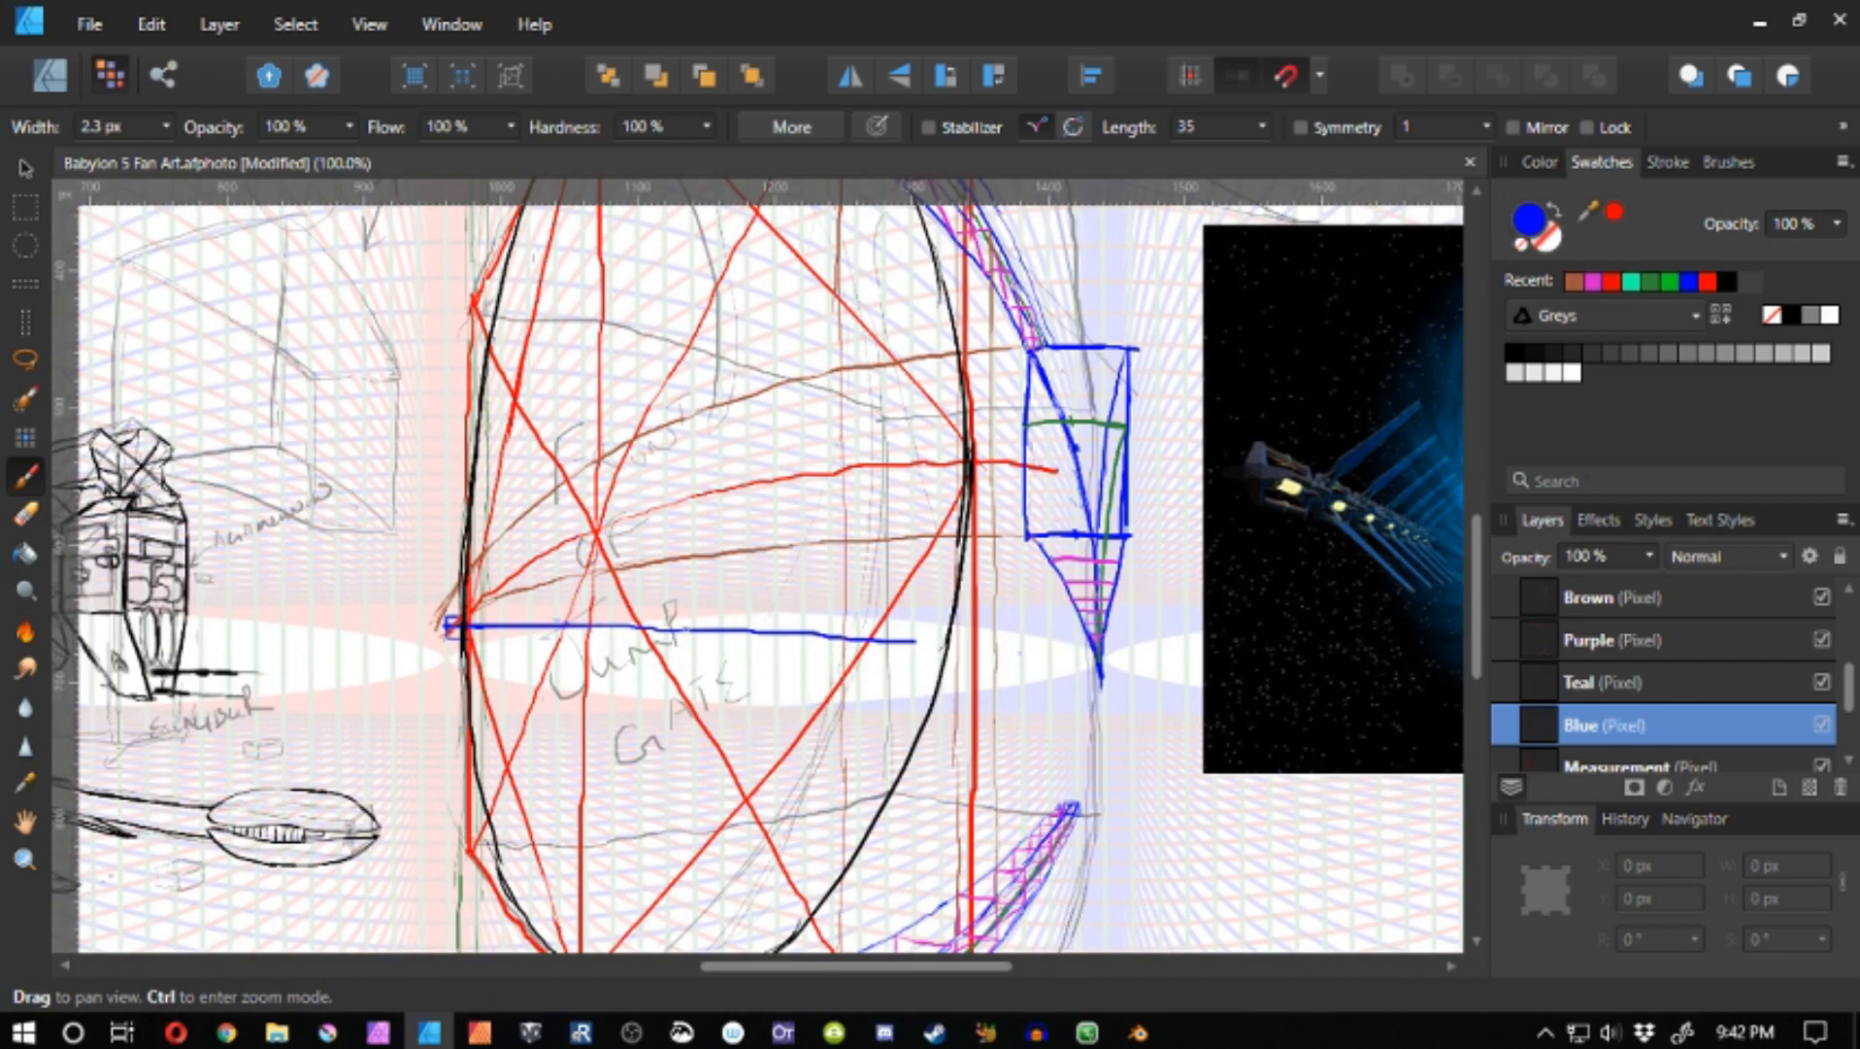
drag(719, 660, 539, 703)
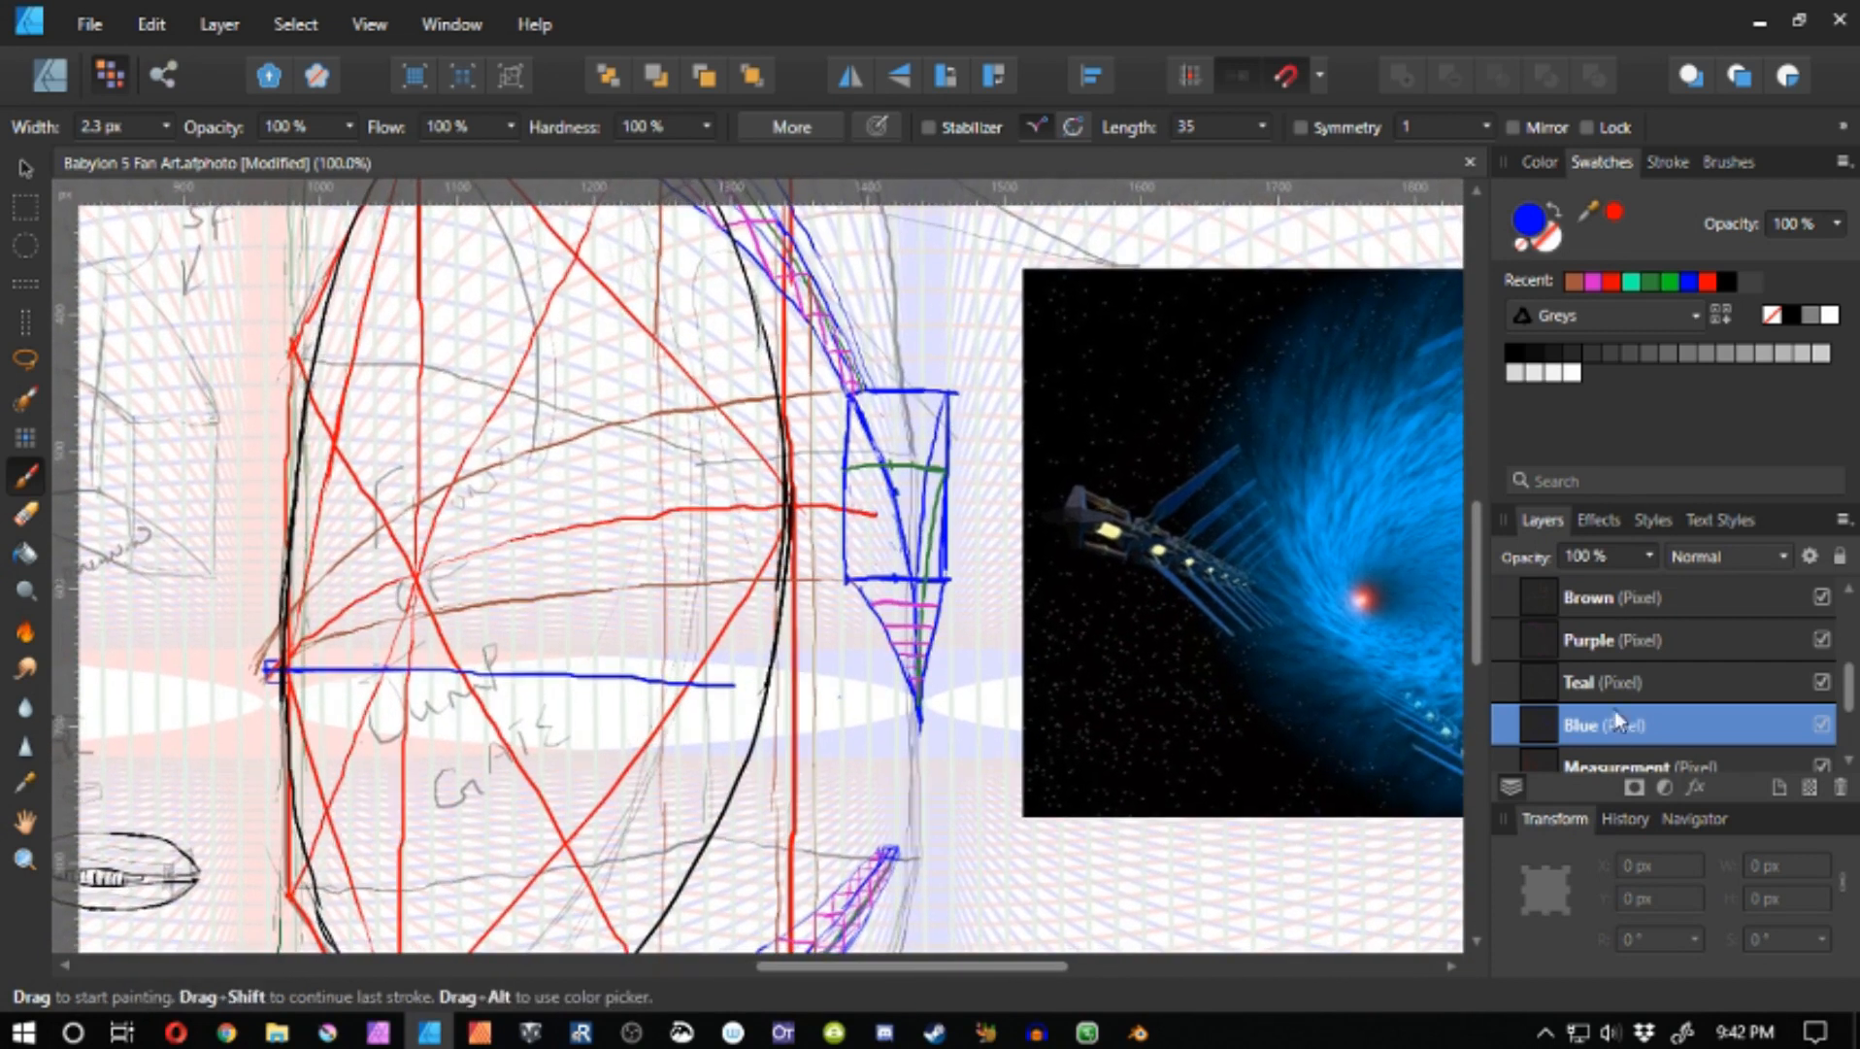
- Clear the brown construction curves from the Brown layer using a freehand selection around the jump gate
click(1689, 613)
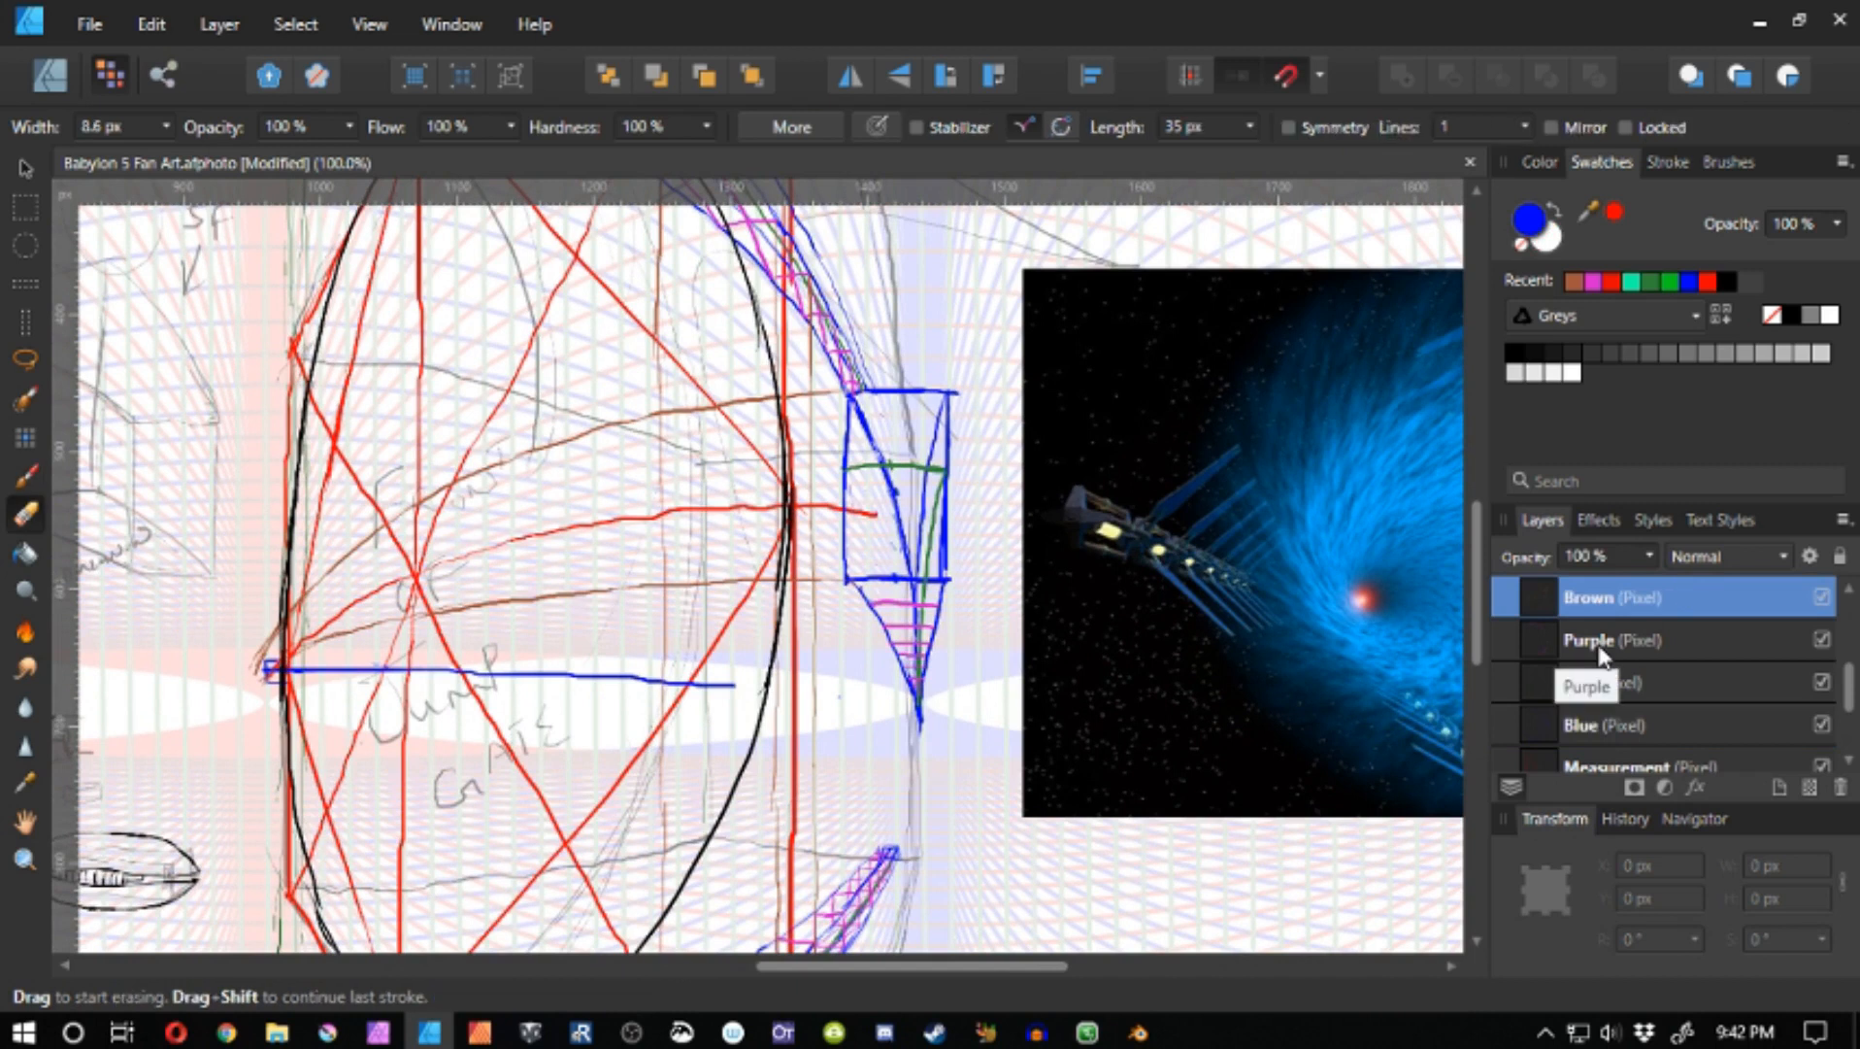
key(z)
mouse_move(1022, 613)
mouse_down()
mouse_move(822, 514)
mouse_move(657, 606)
mouse_up()
key(e)
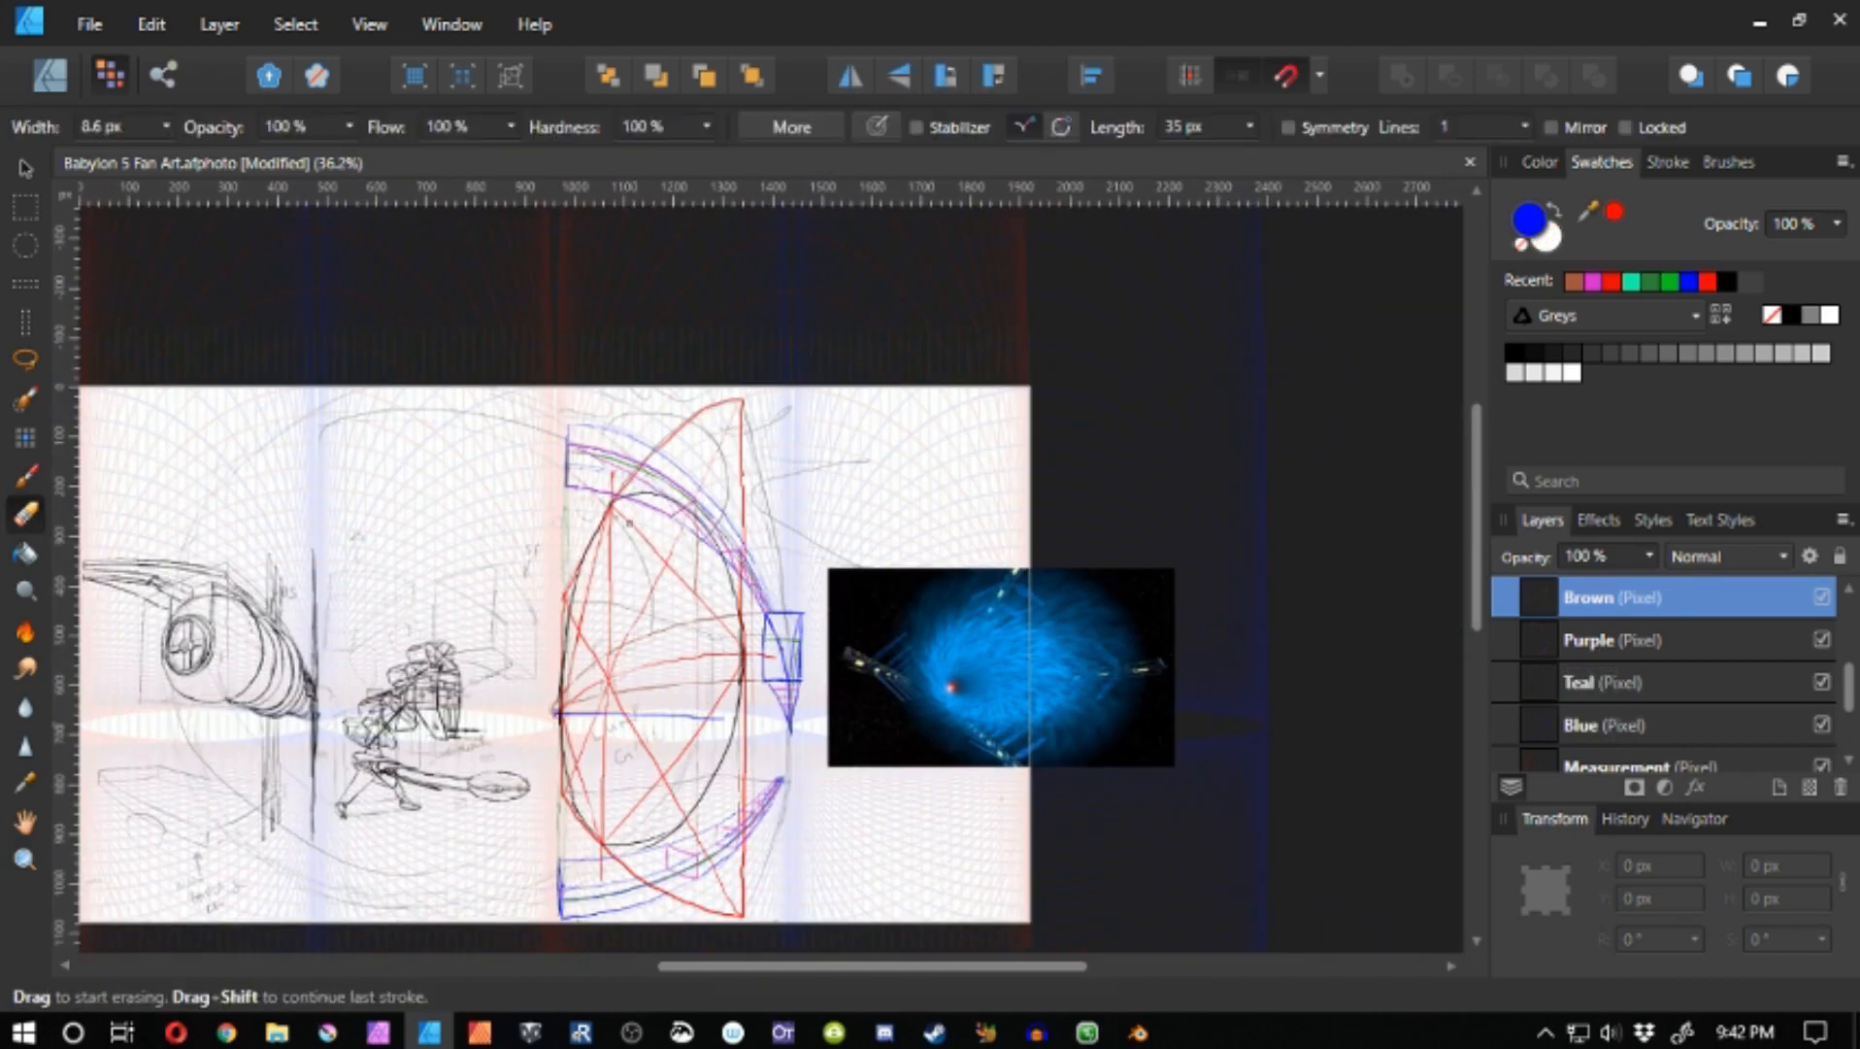
key(l)
mouse_move(377, 575)
mouse_down()
mouse_move(1018, 531)
mouse_move(364, 602)
mouse_up()
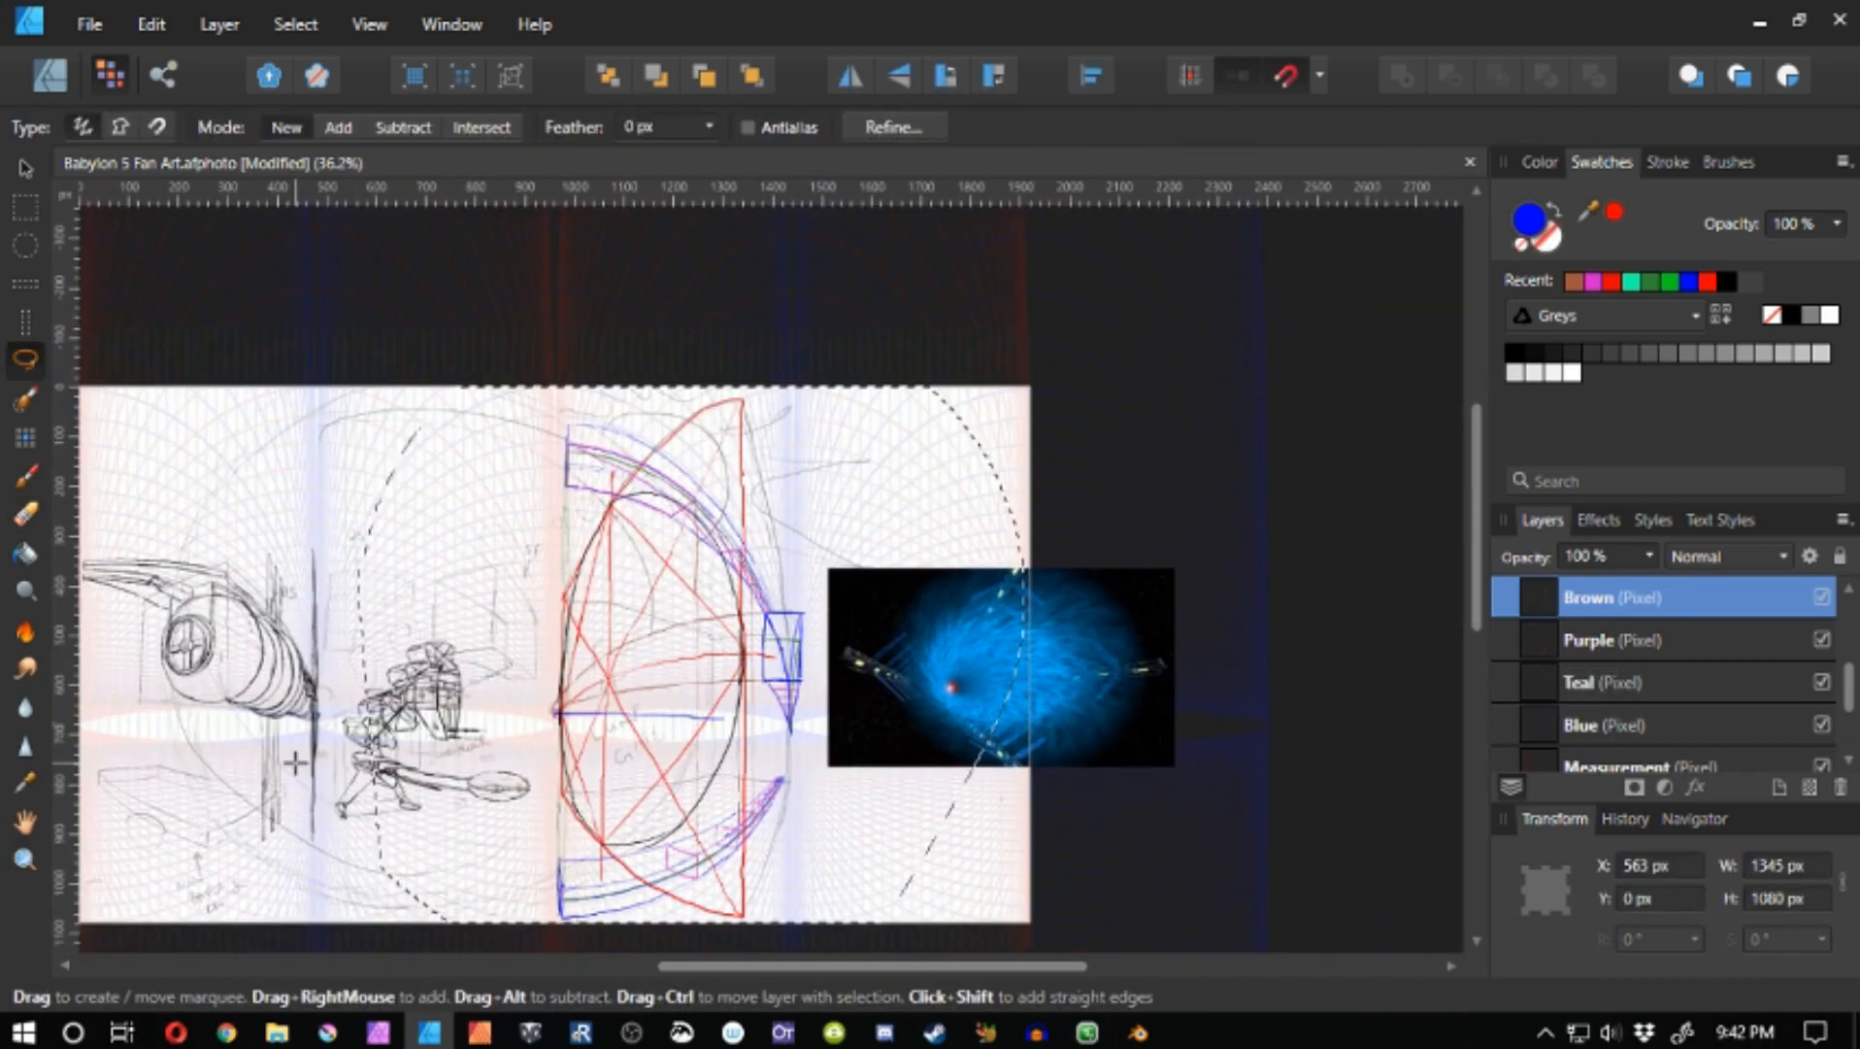
key(ctrl+d)
key(z)
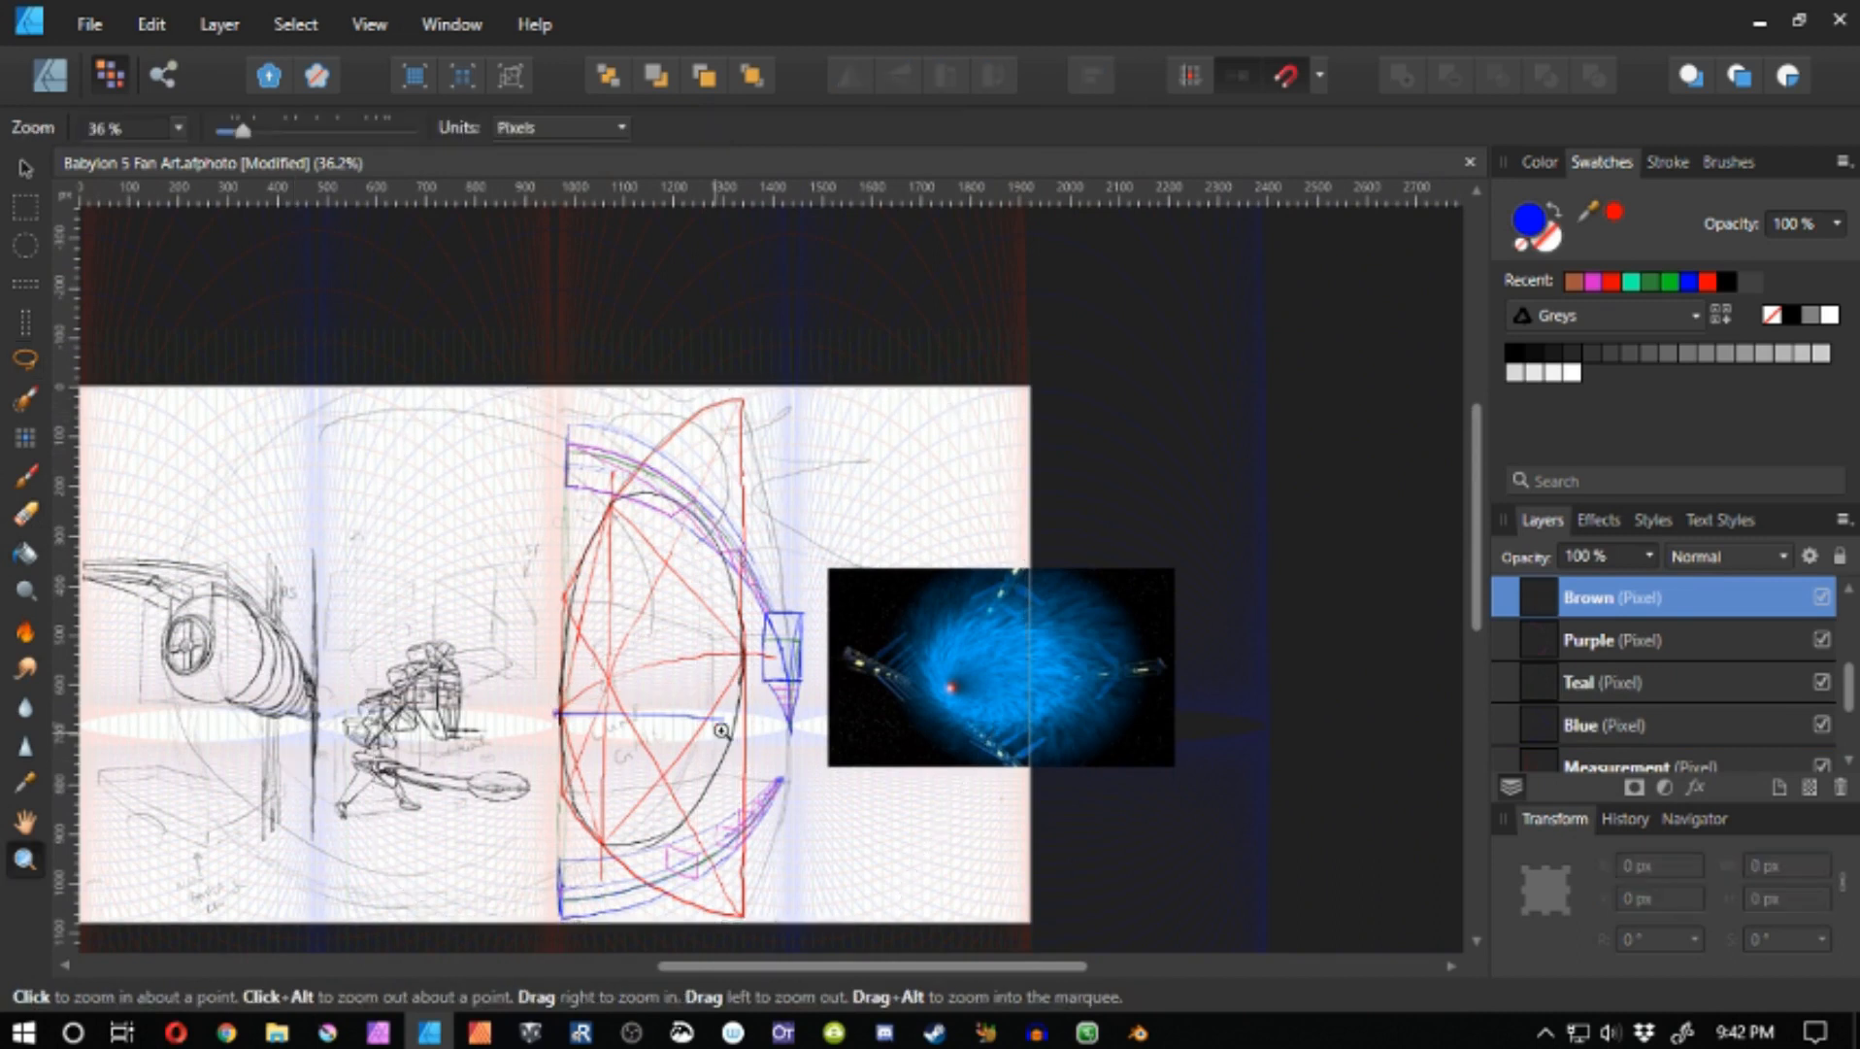
drag(704, 712, 883, 709)
key(b)
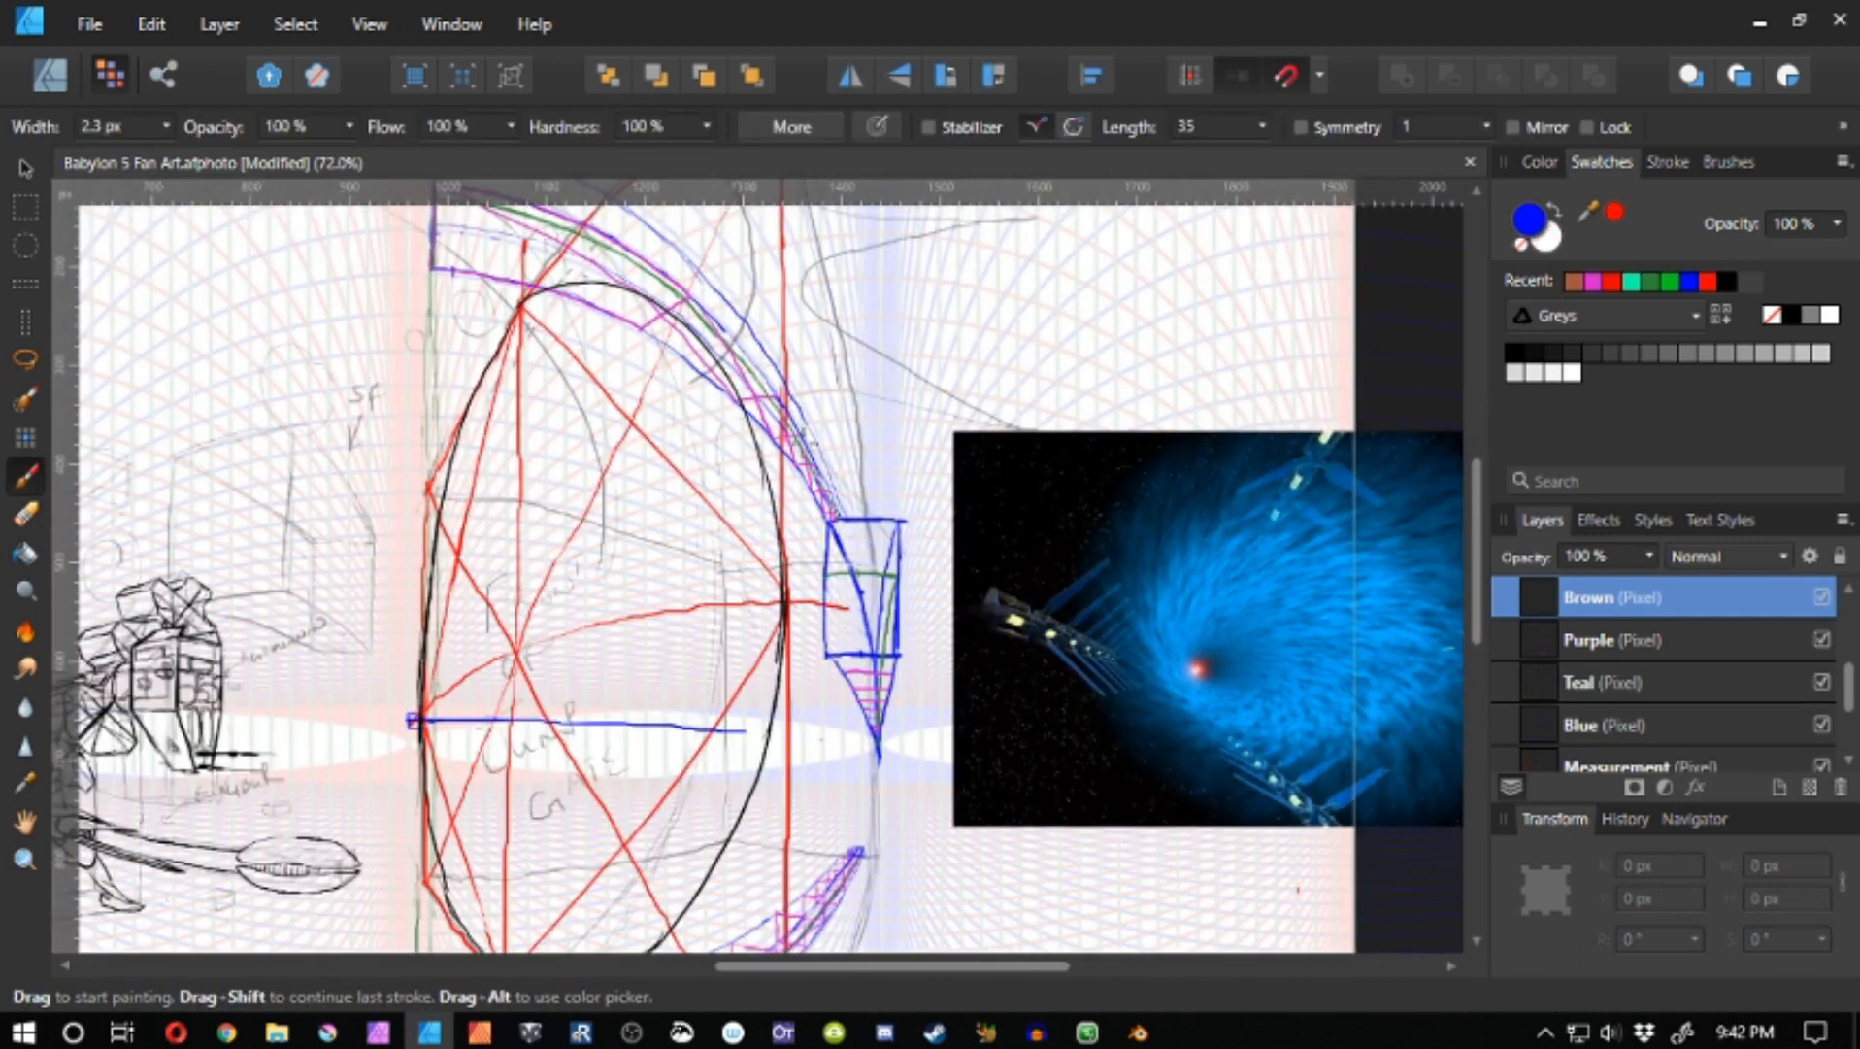
- Try brown curves on the Brown layer from the red frame's upper outer corner down toward the middle arm
drag(798, 427, 706, 659)
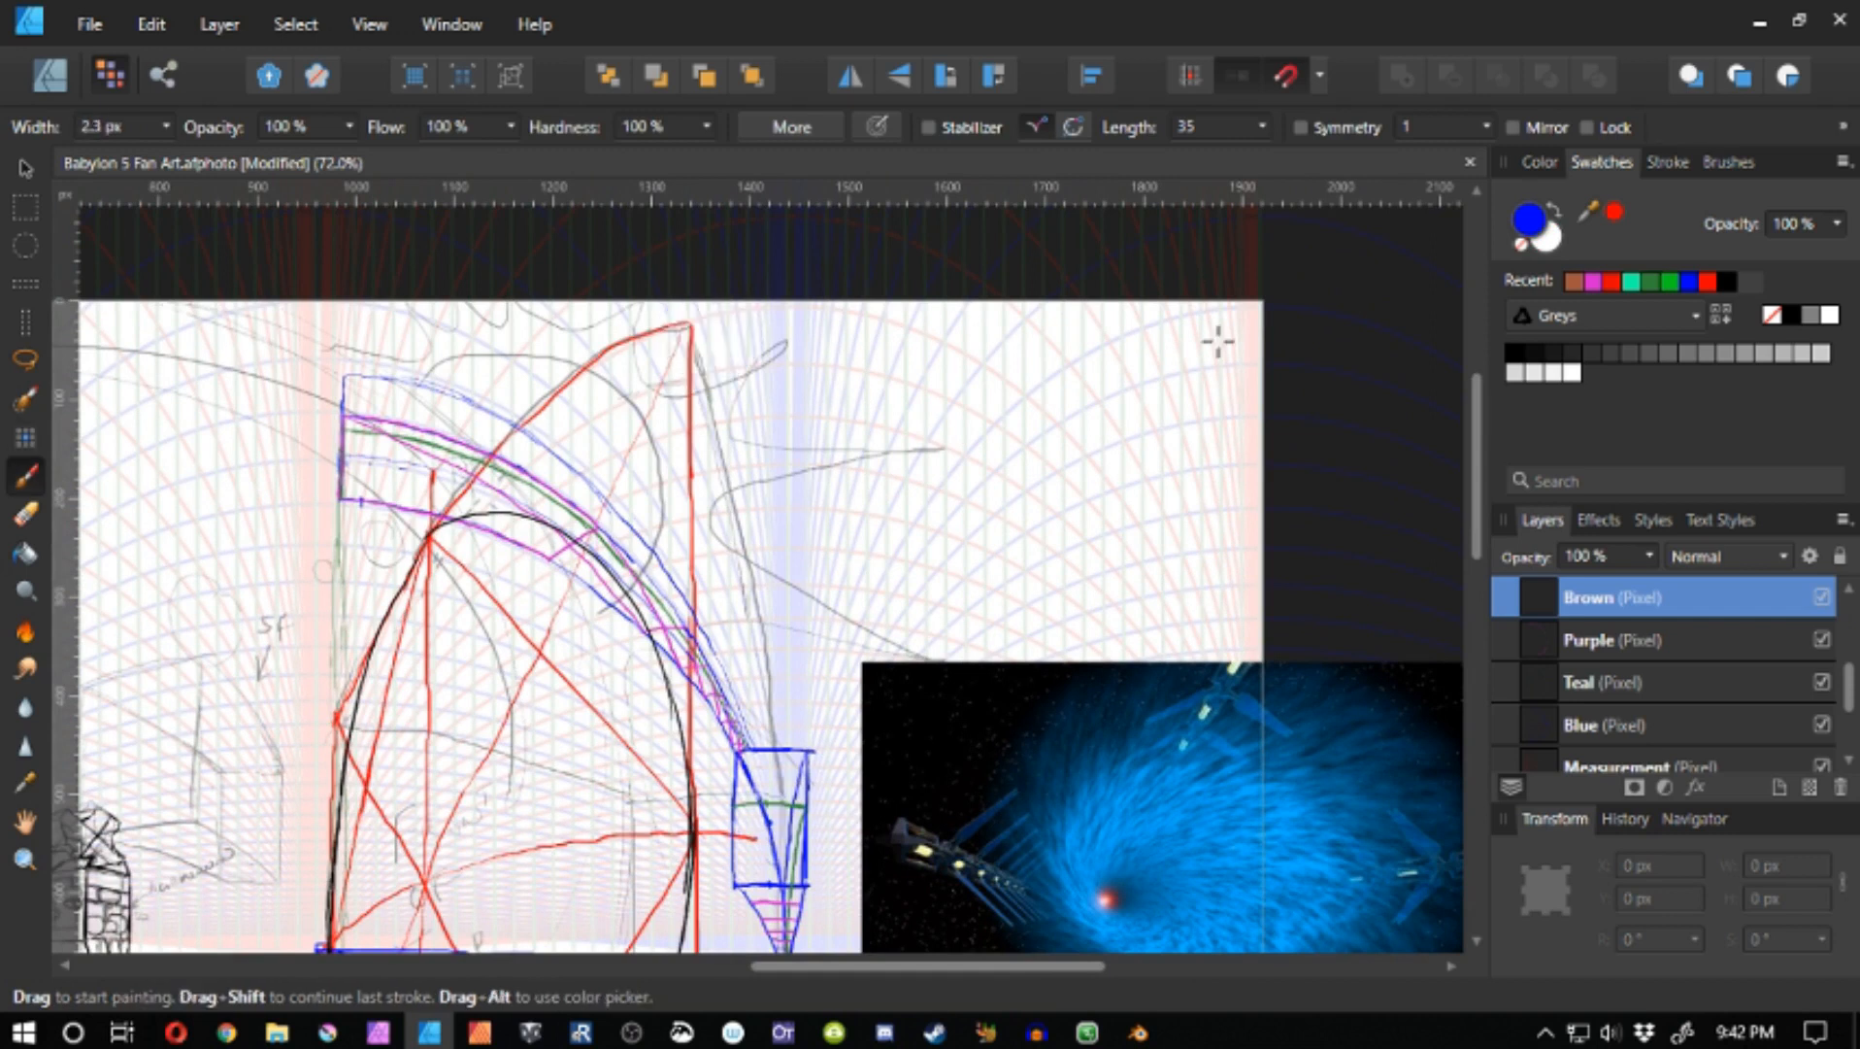
click(1575, 282)
drag(693, 324, 736, 514)
key(ctrl+z)
drag(693, 326, 744, 591)
key(ctrl+z)
mouse_move(693, 325)
mouse_down()
mouse_move(763, 632)
mouse_move(725, 390)
mouse_move(754, 568)
mouse_up()
key(ctrl+z)
drag(722, 379, 750, 604)
key(ctrl+z)
key(ctrl+z)
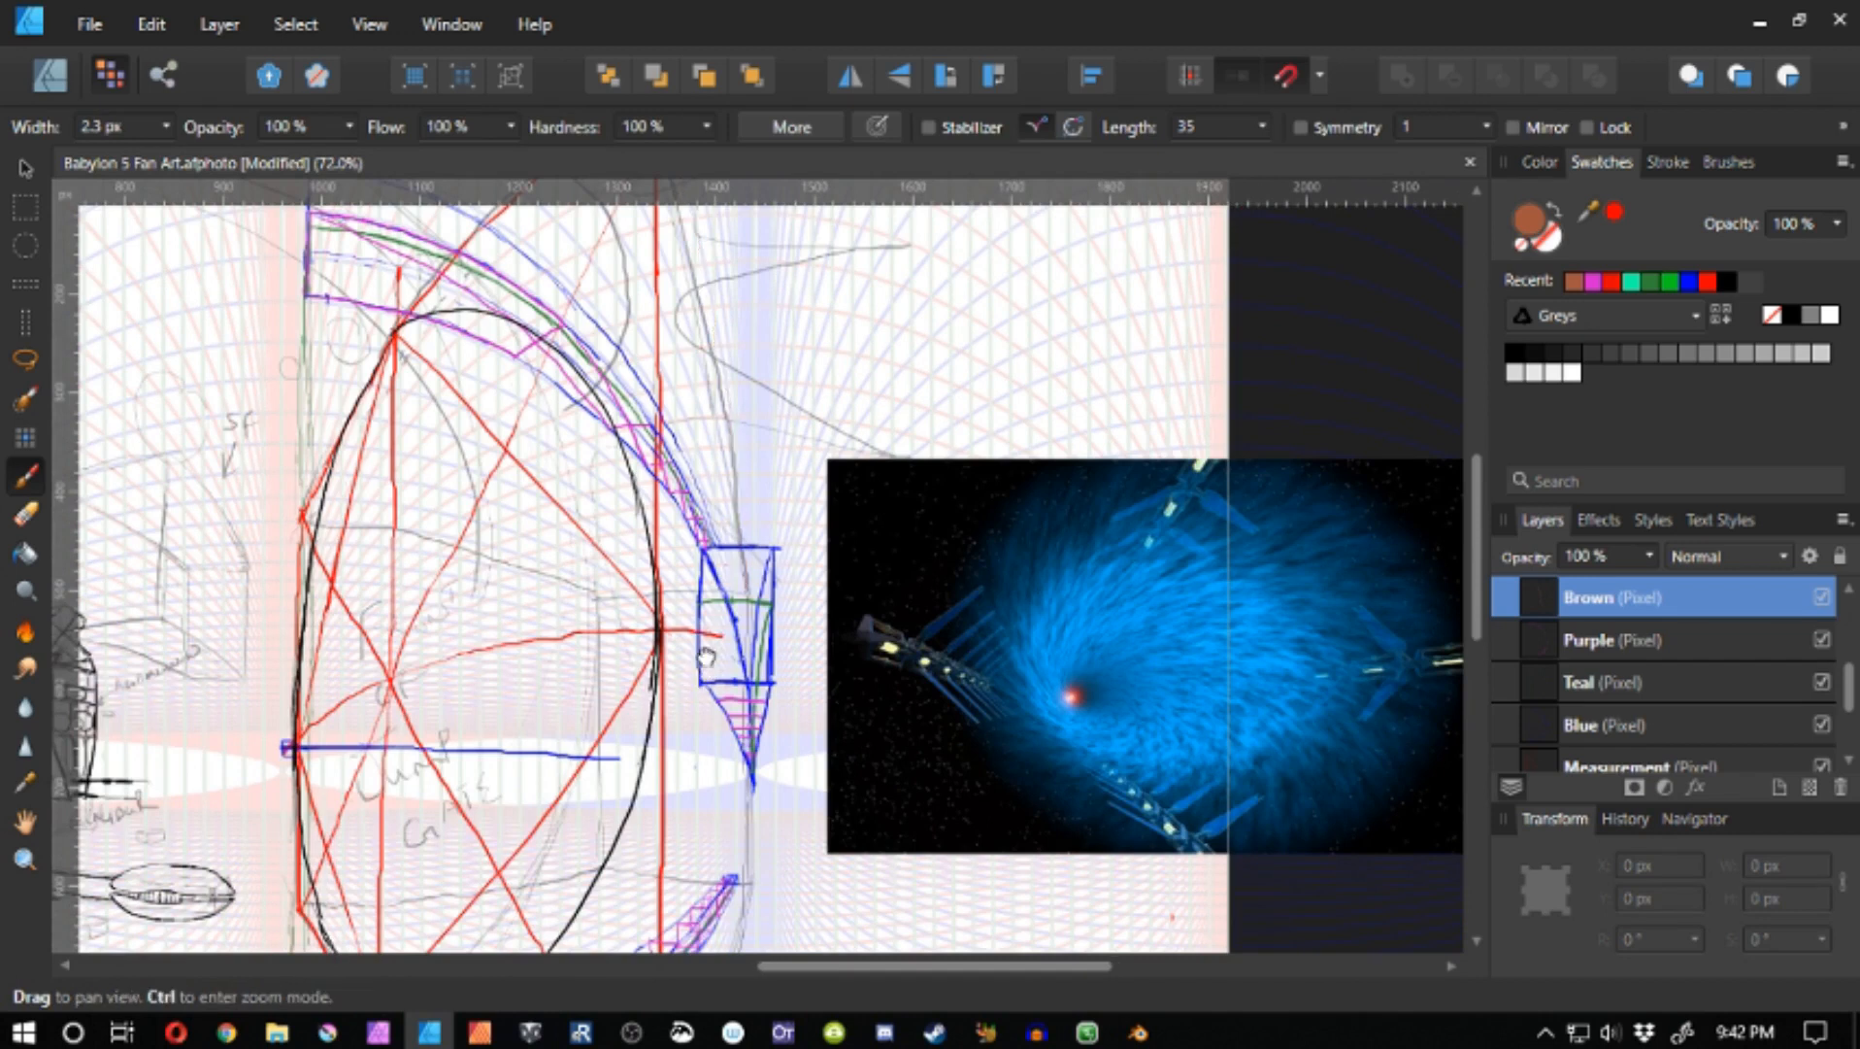
- Try a brown diagonal from the opening's outer edge to the tip of the lower arm
mouse_move(601, 603)
mouse_down()
mouse_move(719, 525)
mouse_move(853, 821)
mouse_up()
key(ctrl+z)
drag(717, 516, 852, 787)
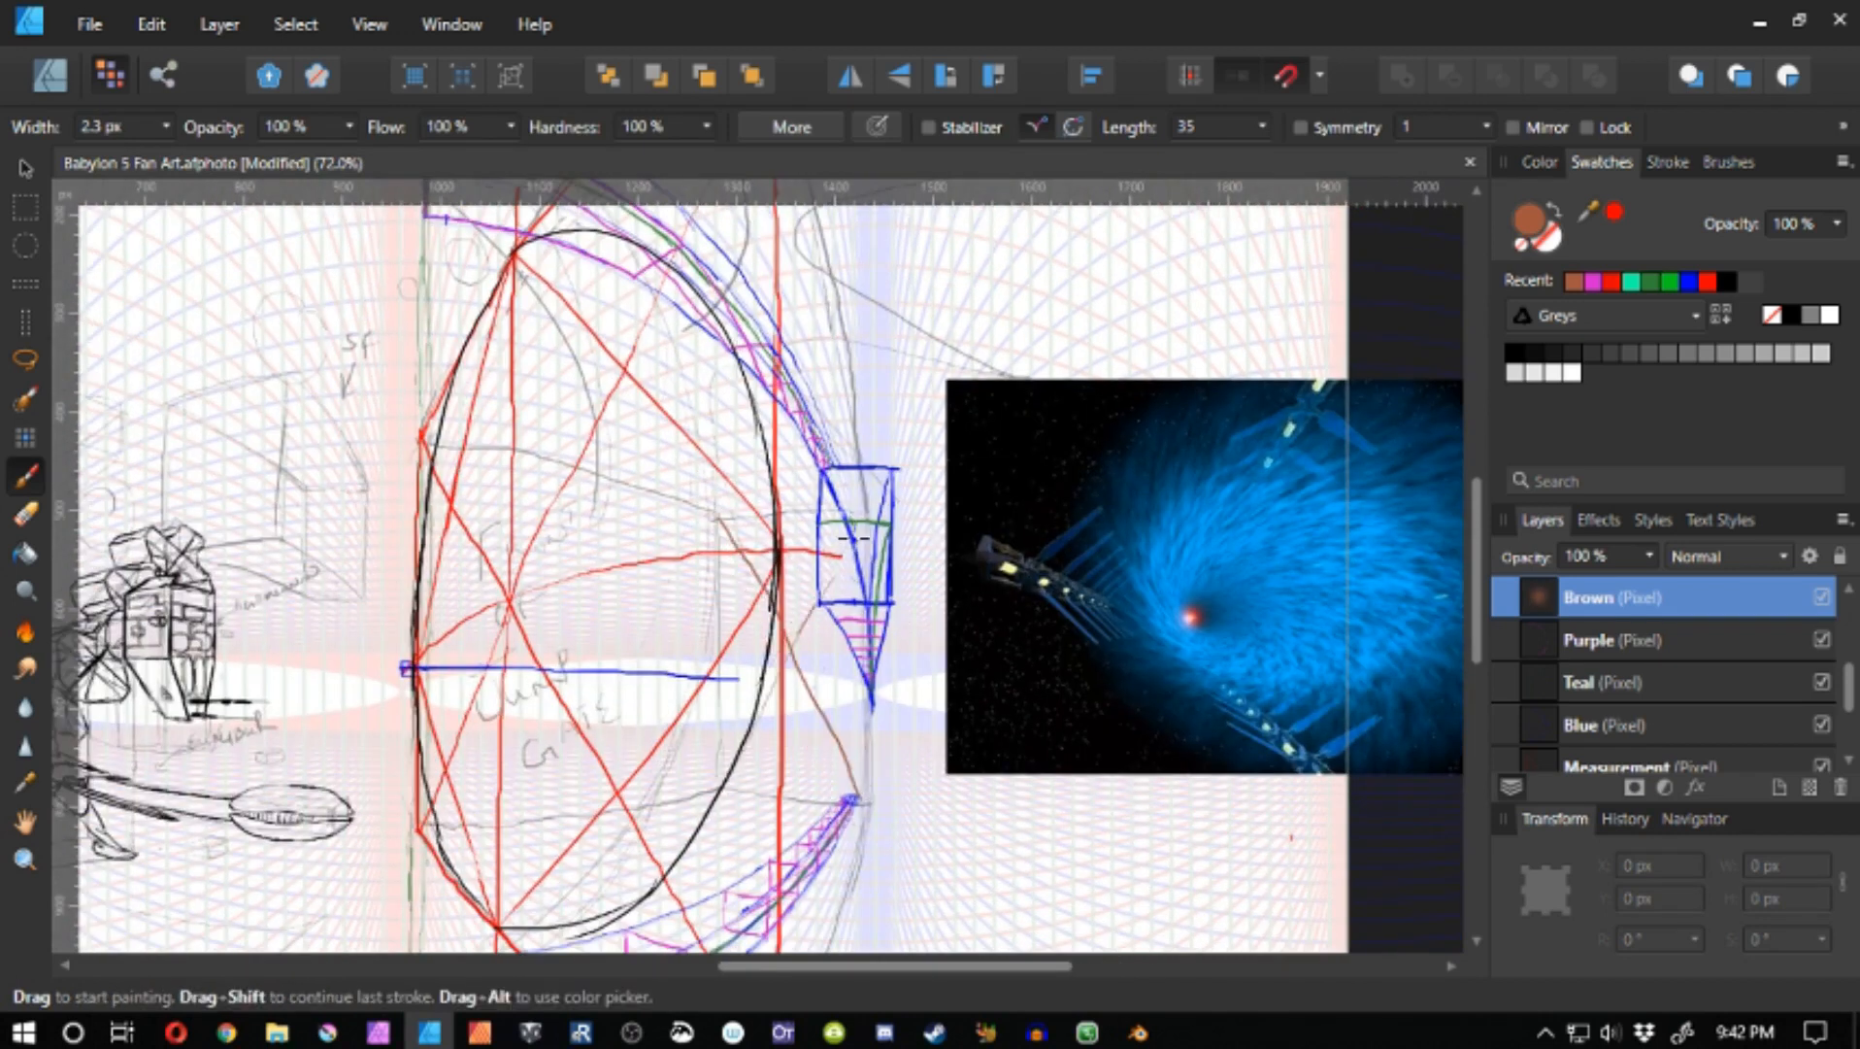
mouse_move(742, 678)
mouse_down()
mouse_move(733, 728)
mouse_move(742, 704)
mouse_up()
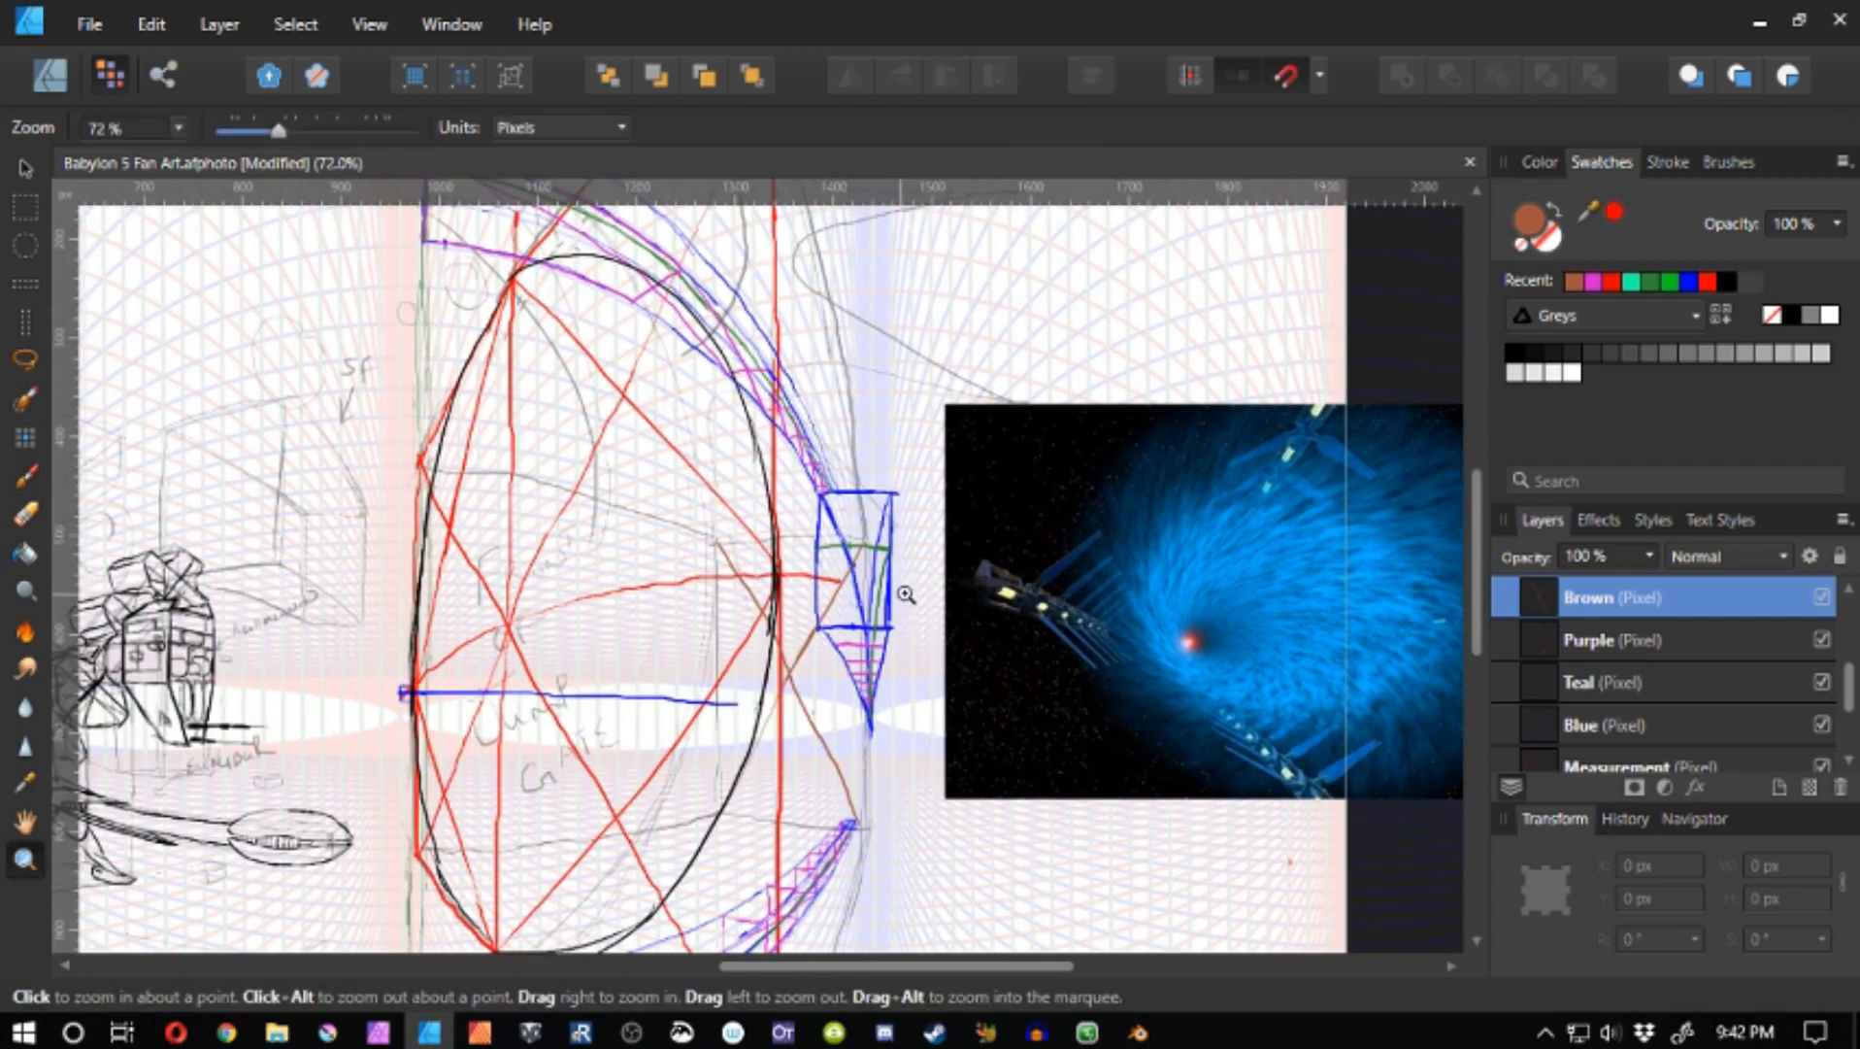
key(ctrl+z)
key(ctrl+z)
- Trace the opening's red outer frame in magenta on the Brown layer, including the curved sides and the outer vertical
drag(911, 560, 408, 415)
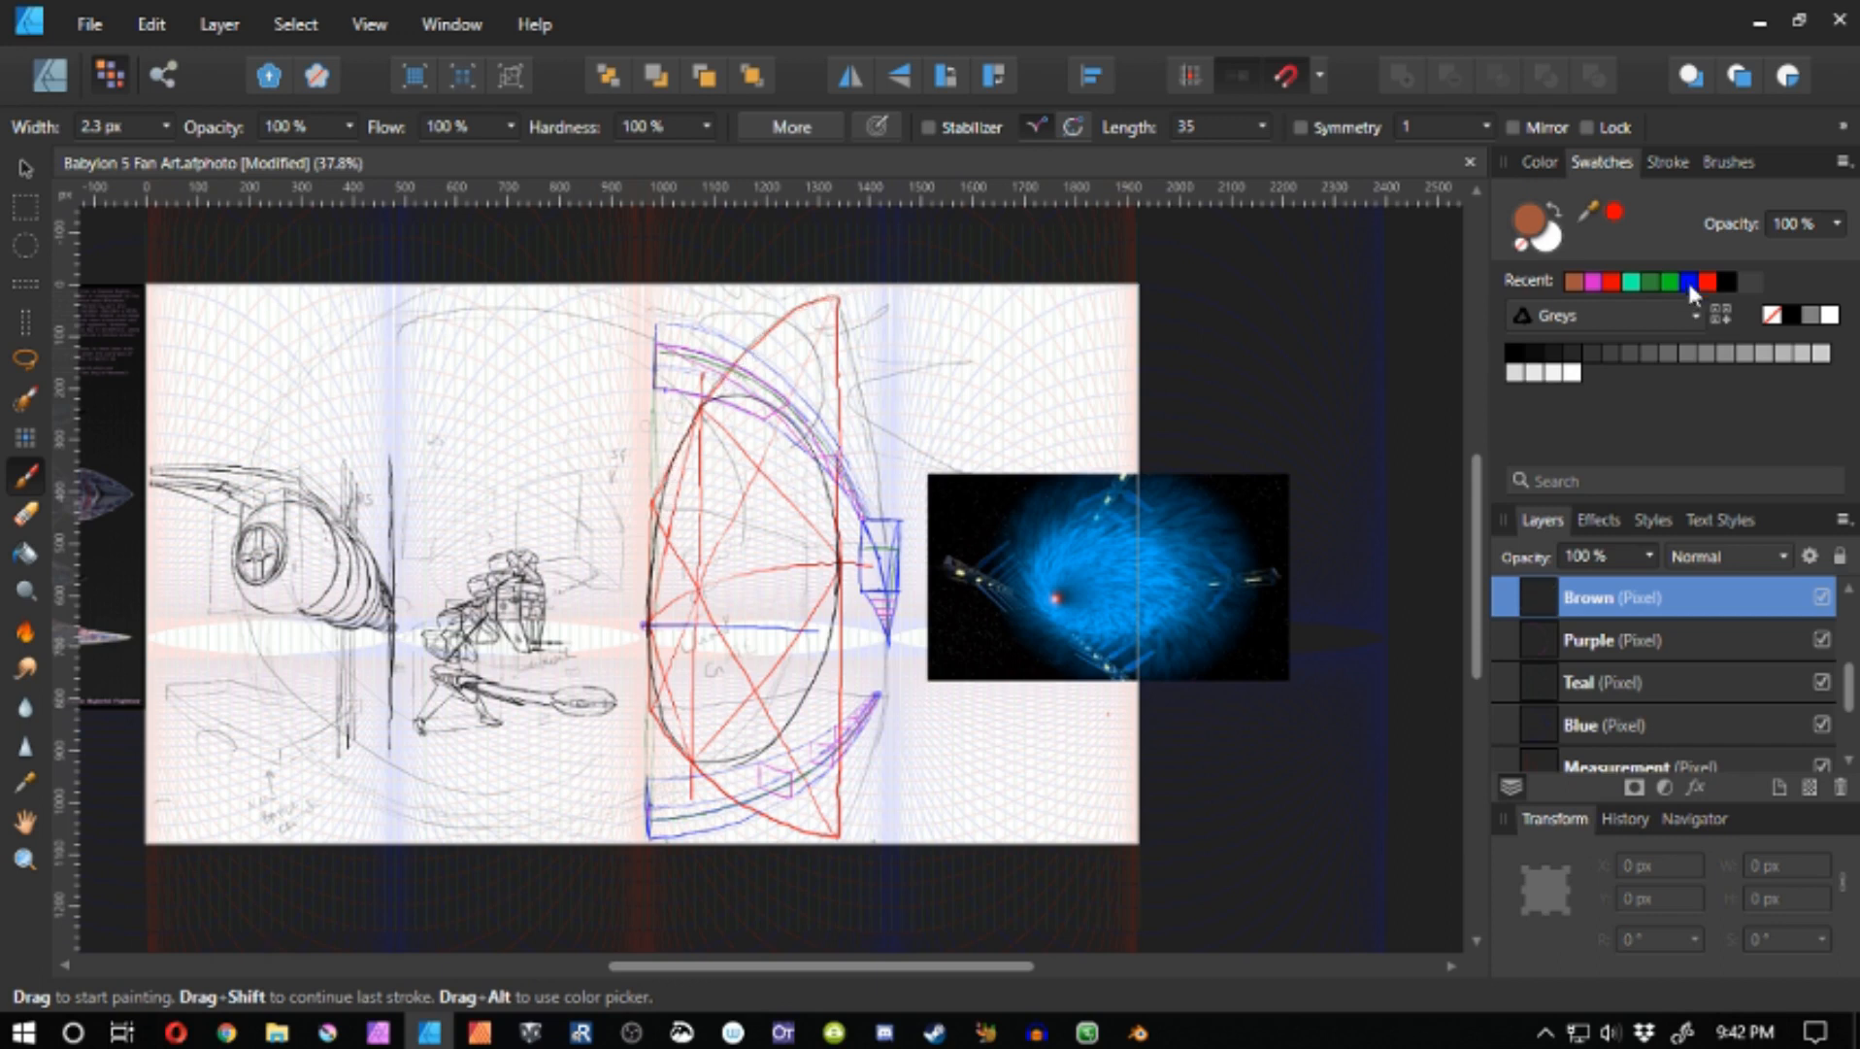
click(1593, 280)
mouse_move(831, 297)
mouse_down()
mouse_move(660, 447)
mouse_move(790, 309)
mouse_move(838, 294)
mouse_up()
key(ctrl+z)
mouse_move(652, 499)
mouse_down()
mouse_move(646, 712)
mouse_move(839, 833)
mouse_move(639, 707)
mouse_move(838, 830)
mouse_up()
drag(838, 296, 838, 364)
drag(835, 574, 827, 795)
drag(839, 626, 837, 832)
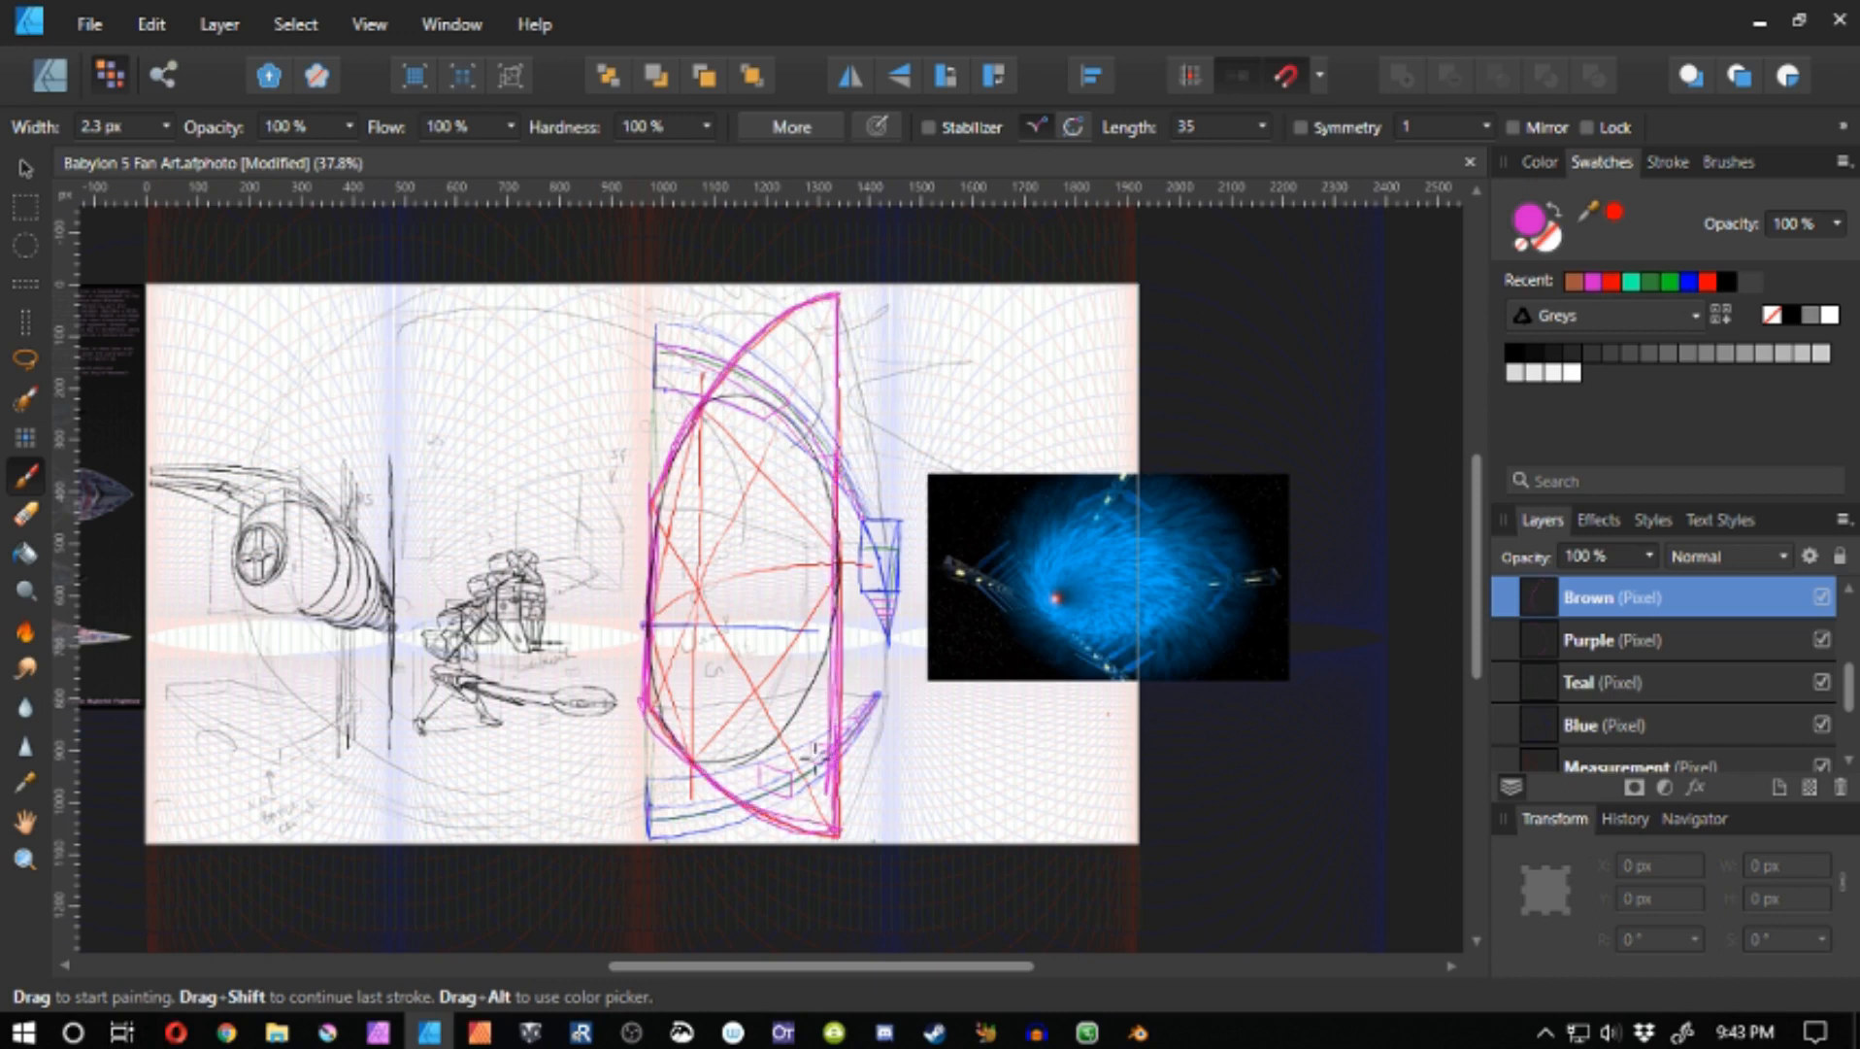
- Sketch magenta planes from the opening's frame back through its interior and out to the middle arm
drag(645, 700, 829, 683)
key(ctrl+z)
drag(654, 703, 813, 686)
drag(813, 544, 809, 678)
drag(811, 553, 808, 676)
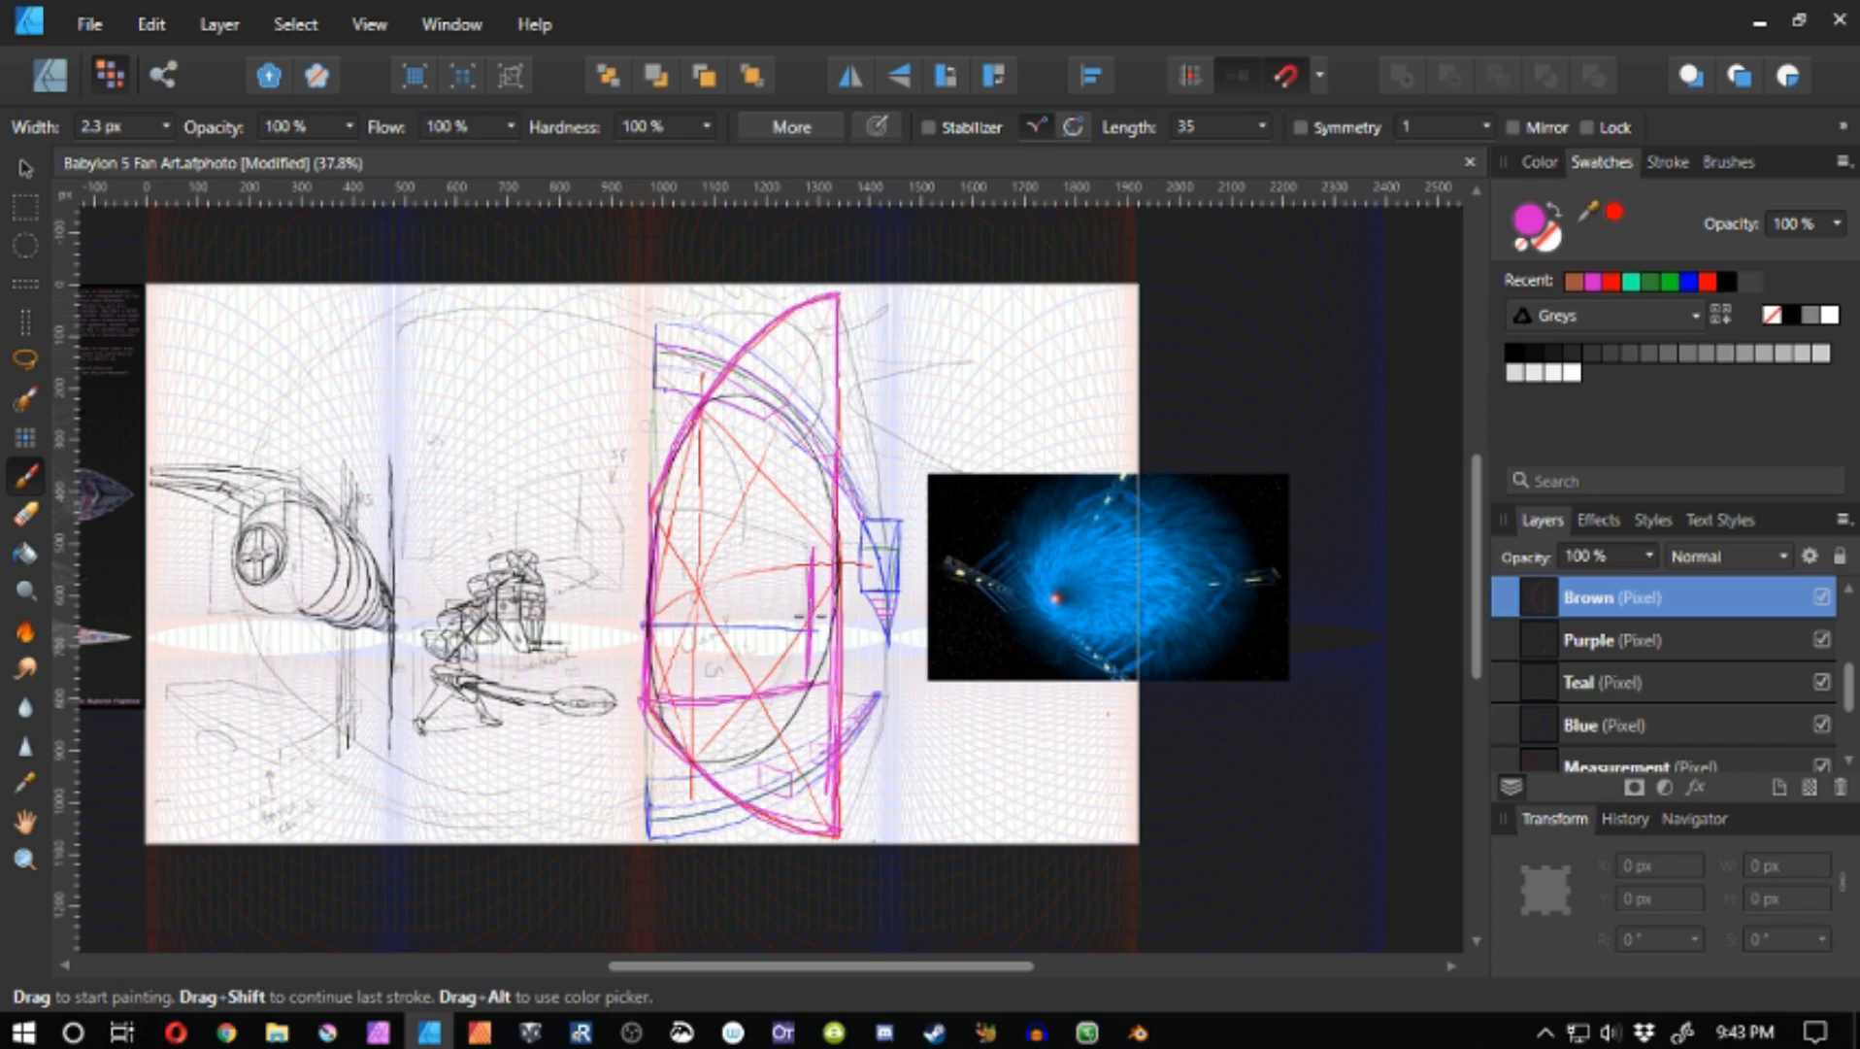
drag(652, 500, 812, 539)
mouse_move(684, 501)
mouse_down()
mouse_move(809, 542)
mouse_move(869, 544)
mouse_up()
drag(823, 545, 892, 543)
mouse_move(837, 296)
mouse_down()
mouse_move(882, 579)
mouse_move(874, 718)
mouse_move(890, 691)
mouse_up()
mouse_move(831, 685)
mouse_down()
mouse_move(888, 693)
mouse_move(839, 825)
mouse_up()
drag(880, 715, 839, 826)
- Undo all the magenta strokes over the jump gate
key(ctrl+z)
key(ctrl+z)
key(ctrl+z)
key(ctrl+z)
key(ctrl+z)
key(ctrl+z)
key(ctrl+z)
key(ctrl+z)
key(ctrl+z)
key(ctrl+z)
key(ctrl+z)
key(ctrl+z)
key(ctrl+z)
key(ctrl+z)
key(ctrl+z)
key(ctrl+z)
key(ctrl+z)
key(ctrl+z)
key(ctrl+z)
key(ctrl+z)
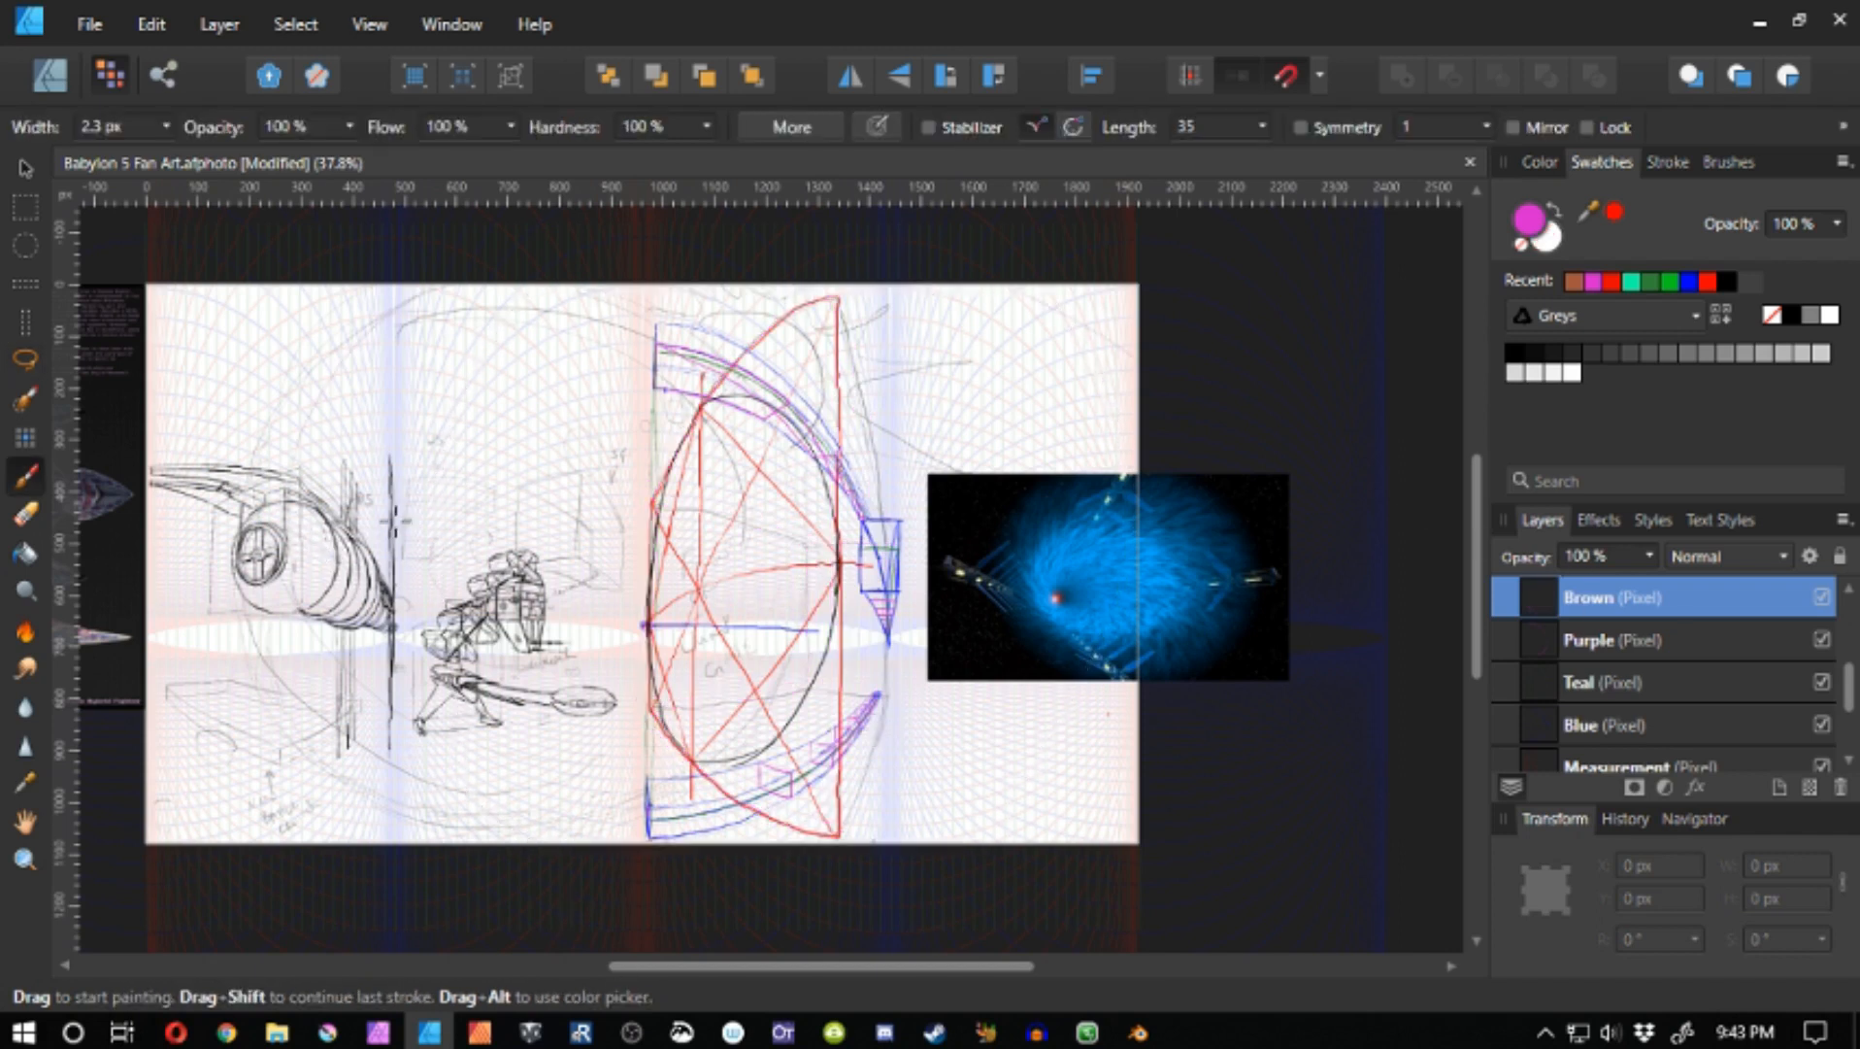
key(l)
key(b)
key(l)
key(b)
- Draw two crossing brown diagonals on the Brown layer between the grey verticals inside the opening and beside the middle arm
click(1574, 282)
mouse_move(818, 576)
mouse_down()
mouse_move(913, 578)
mouse_move(692, 426)
mouse_up()
drag(575, 354, 697, 595)
drag(662, 505, 777, 740)
drag(778, 349, 645, 581)
key(ctrl+z)
drag(577, 726, 708, 491)
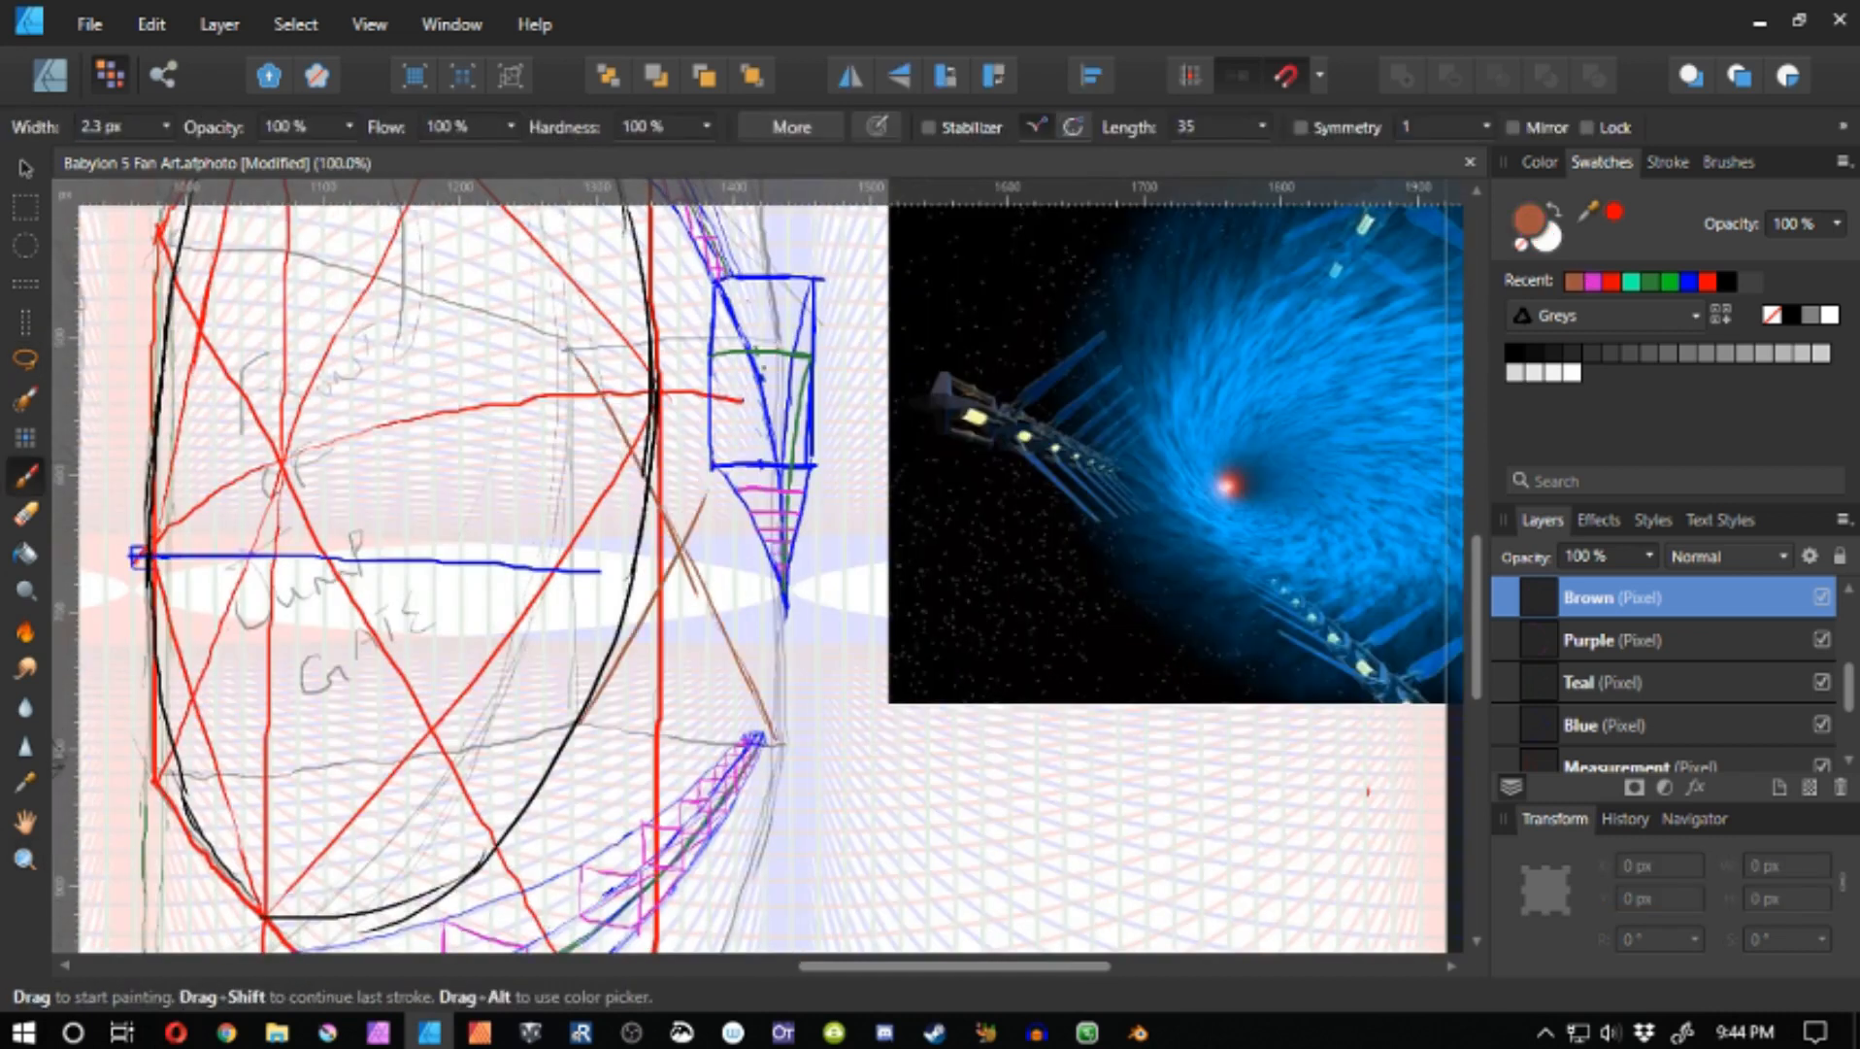
drag(774, 353, 664, 586)
key(ctrl+z)
key(ctrl+z)
key(ctrl+z)
key(ctrl+z)
drag(572, 353, 798, 757)
key(ctrl+z)
drag(572, 352, 783, 753)
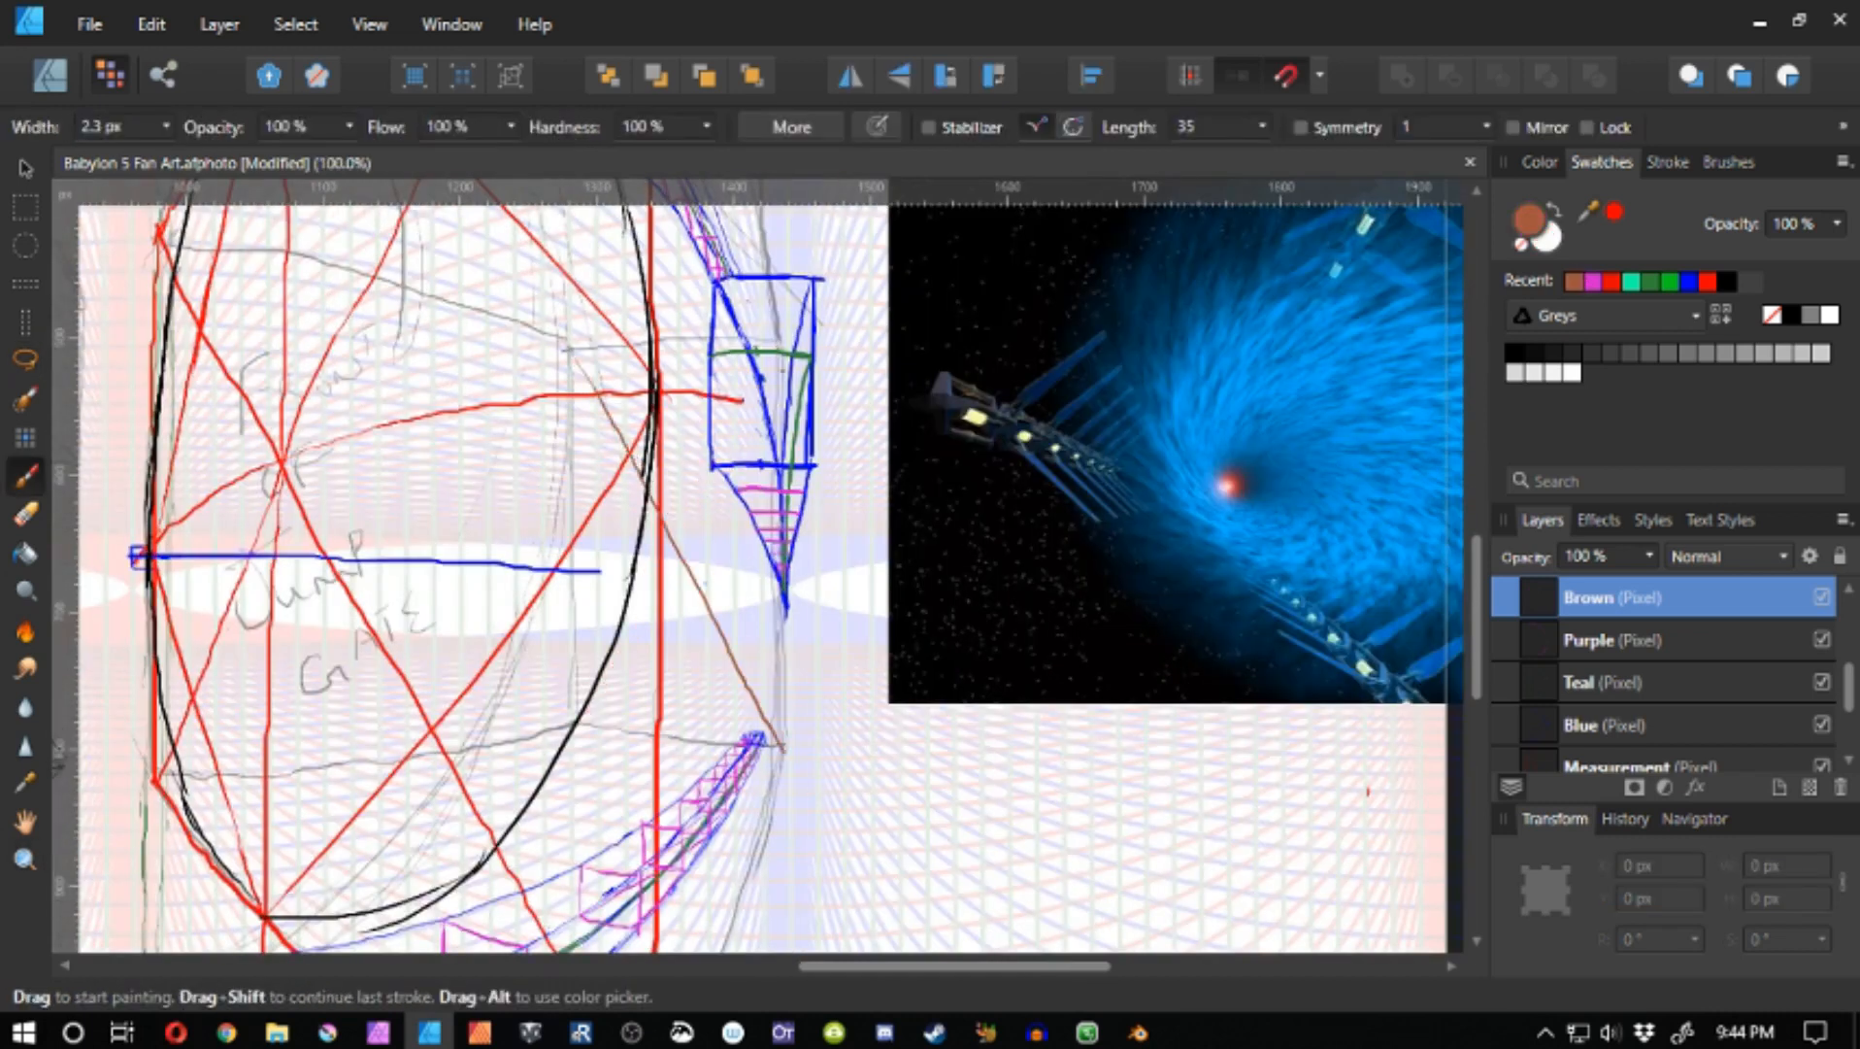
key(ctrl+z)
mouse_move(774, 356)
mouse_down()
mouse_move(688, 557)
mouse_move(577, 726)
mouse_up()
- Draw brown vertical and horizontal centre lines through the crossing point of the brown diagonals
mouse_move(681, 551)
mouse_down()
mouse_move(679, 745)
mouse_move(681, 338)
mouse_up()
key(ctrl+z)
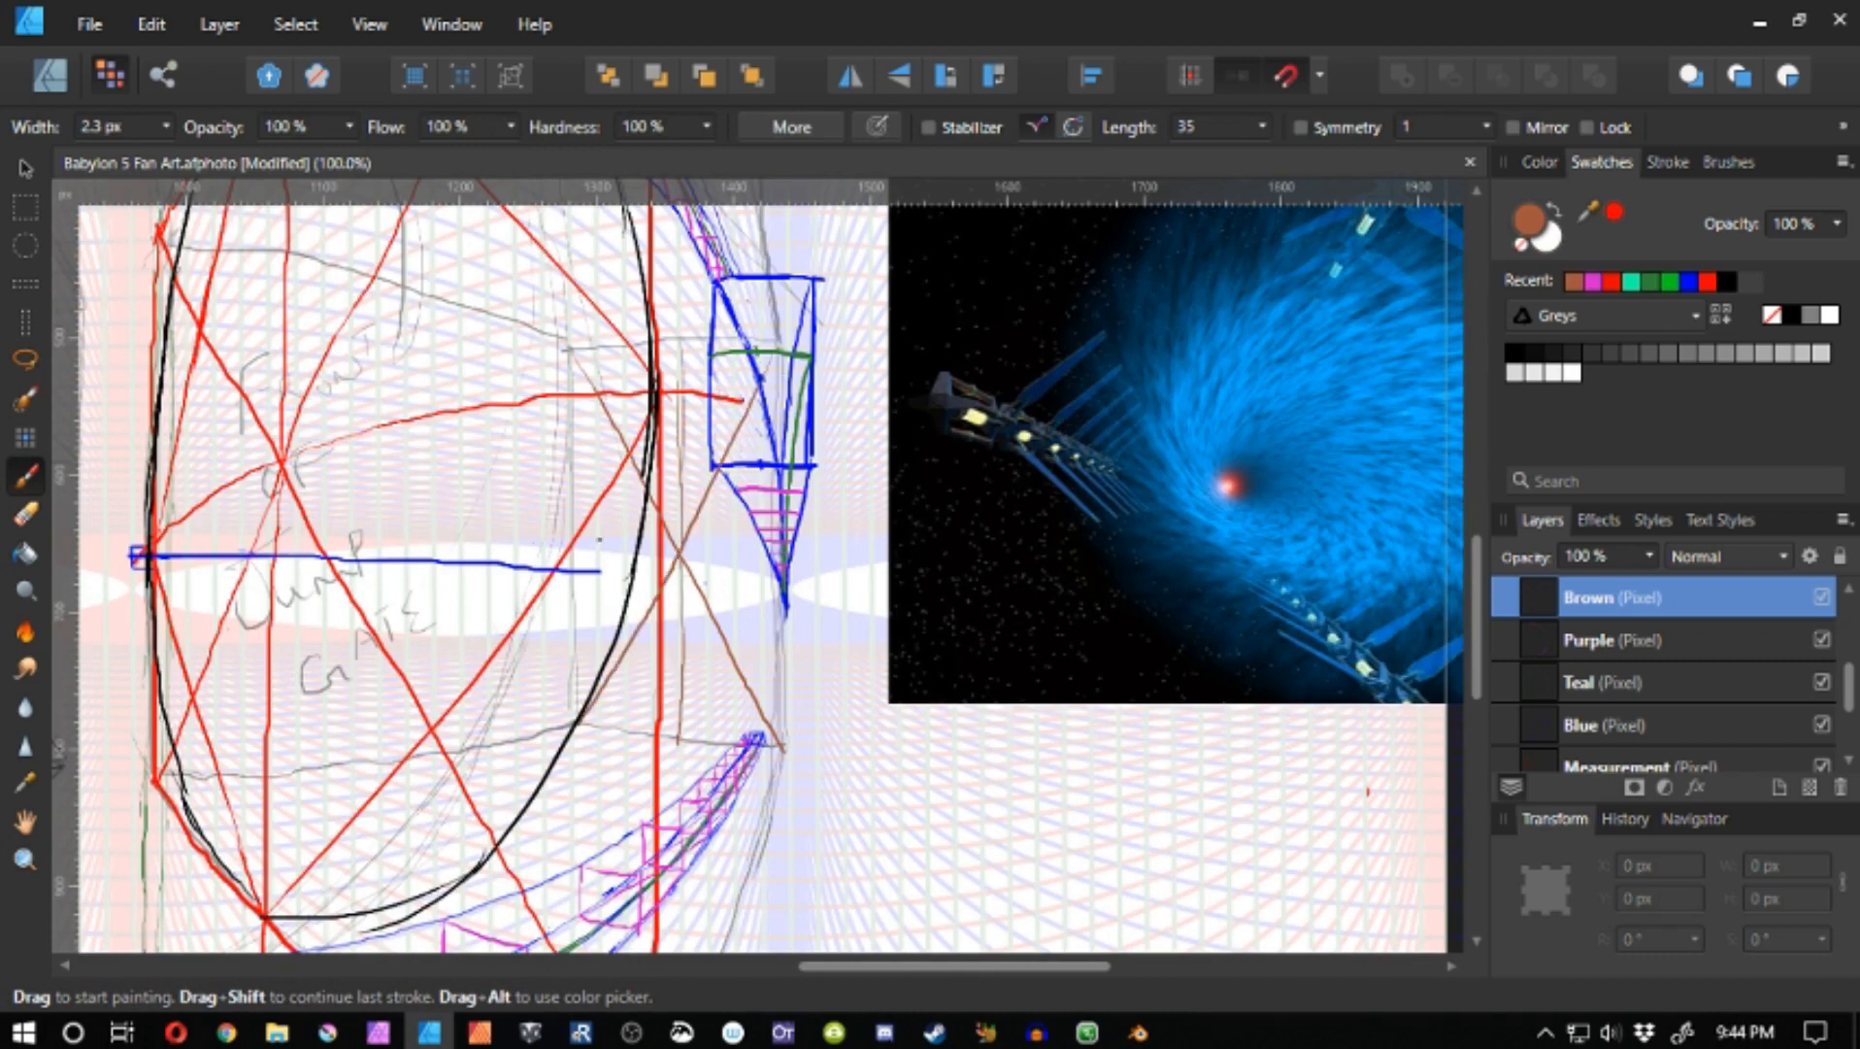
key(ctrl+z)
drag(571, 561, 776, 557)
key(ctrl+z)
drag(659, 599, 752, 697)
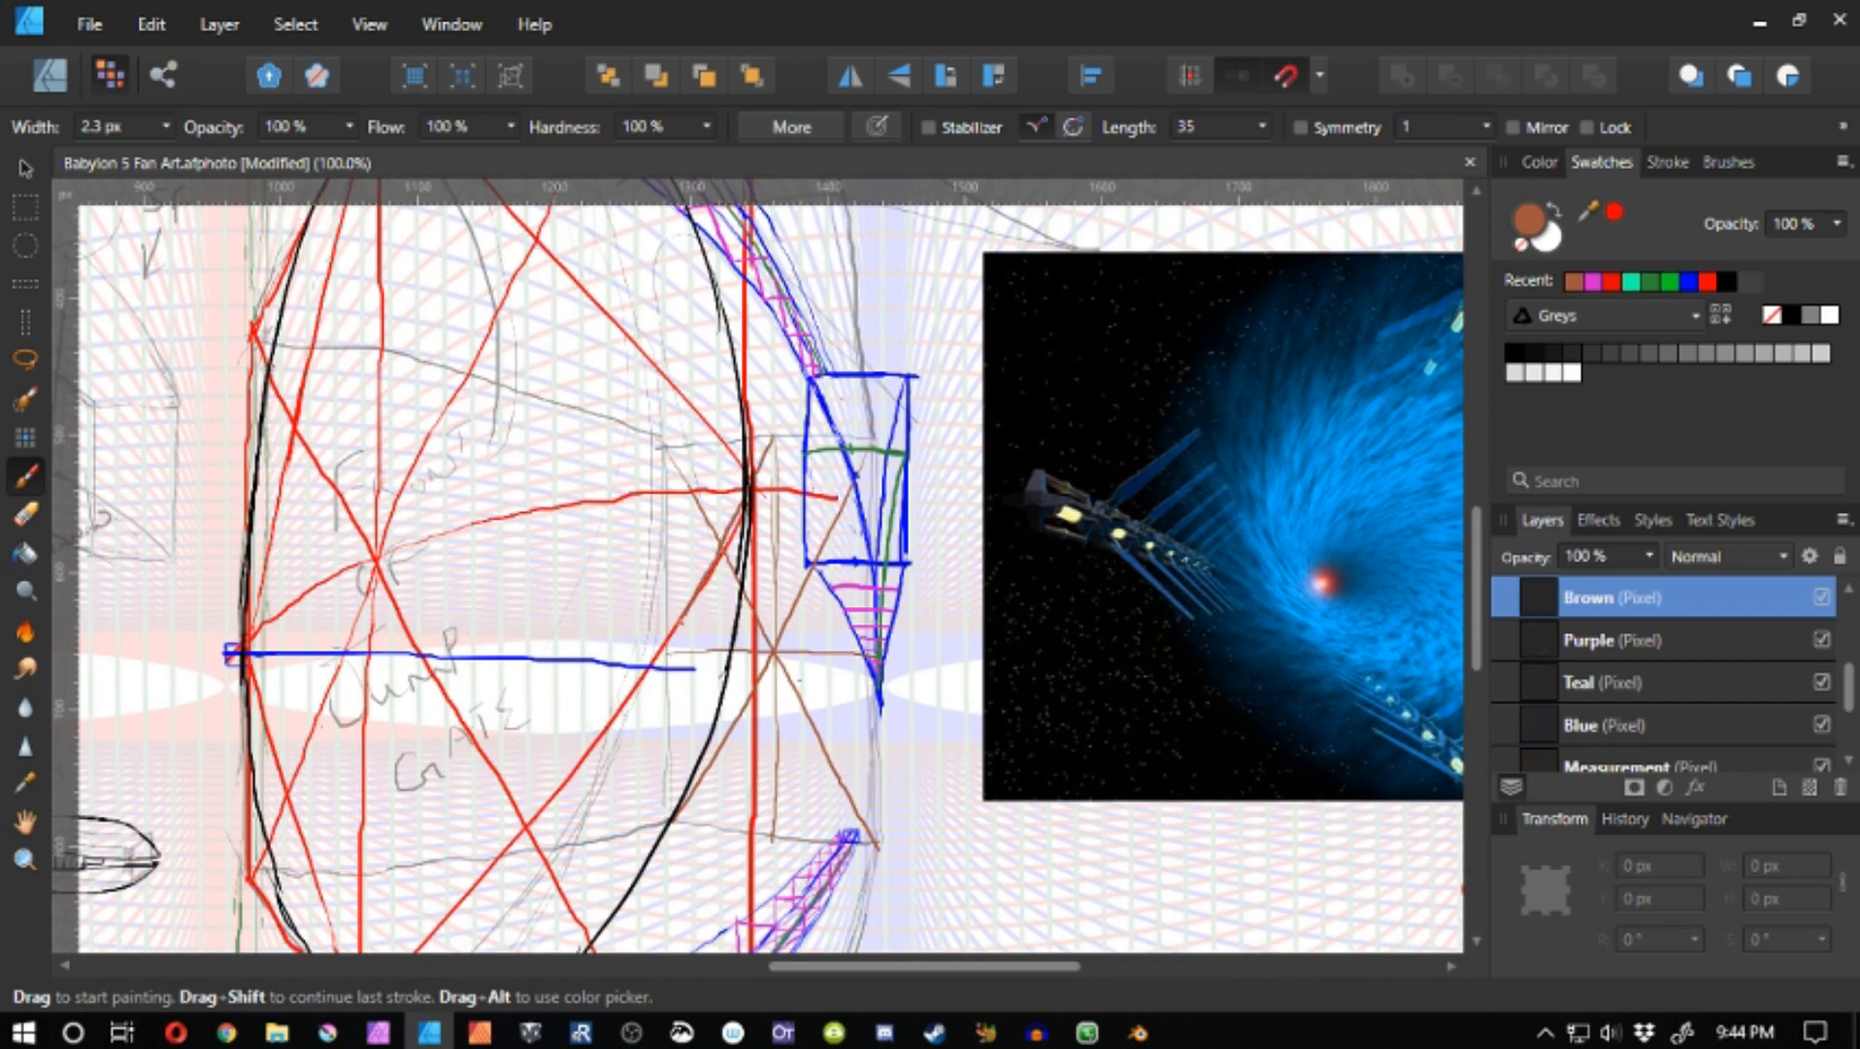
key(space)
drag(678, 638, 600, 449)
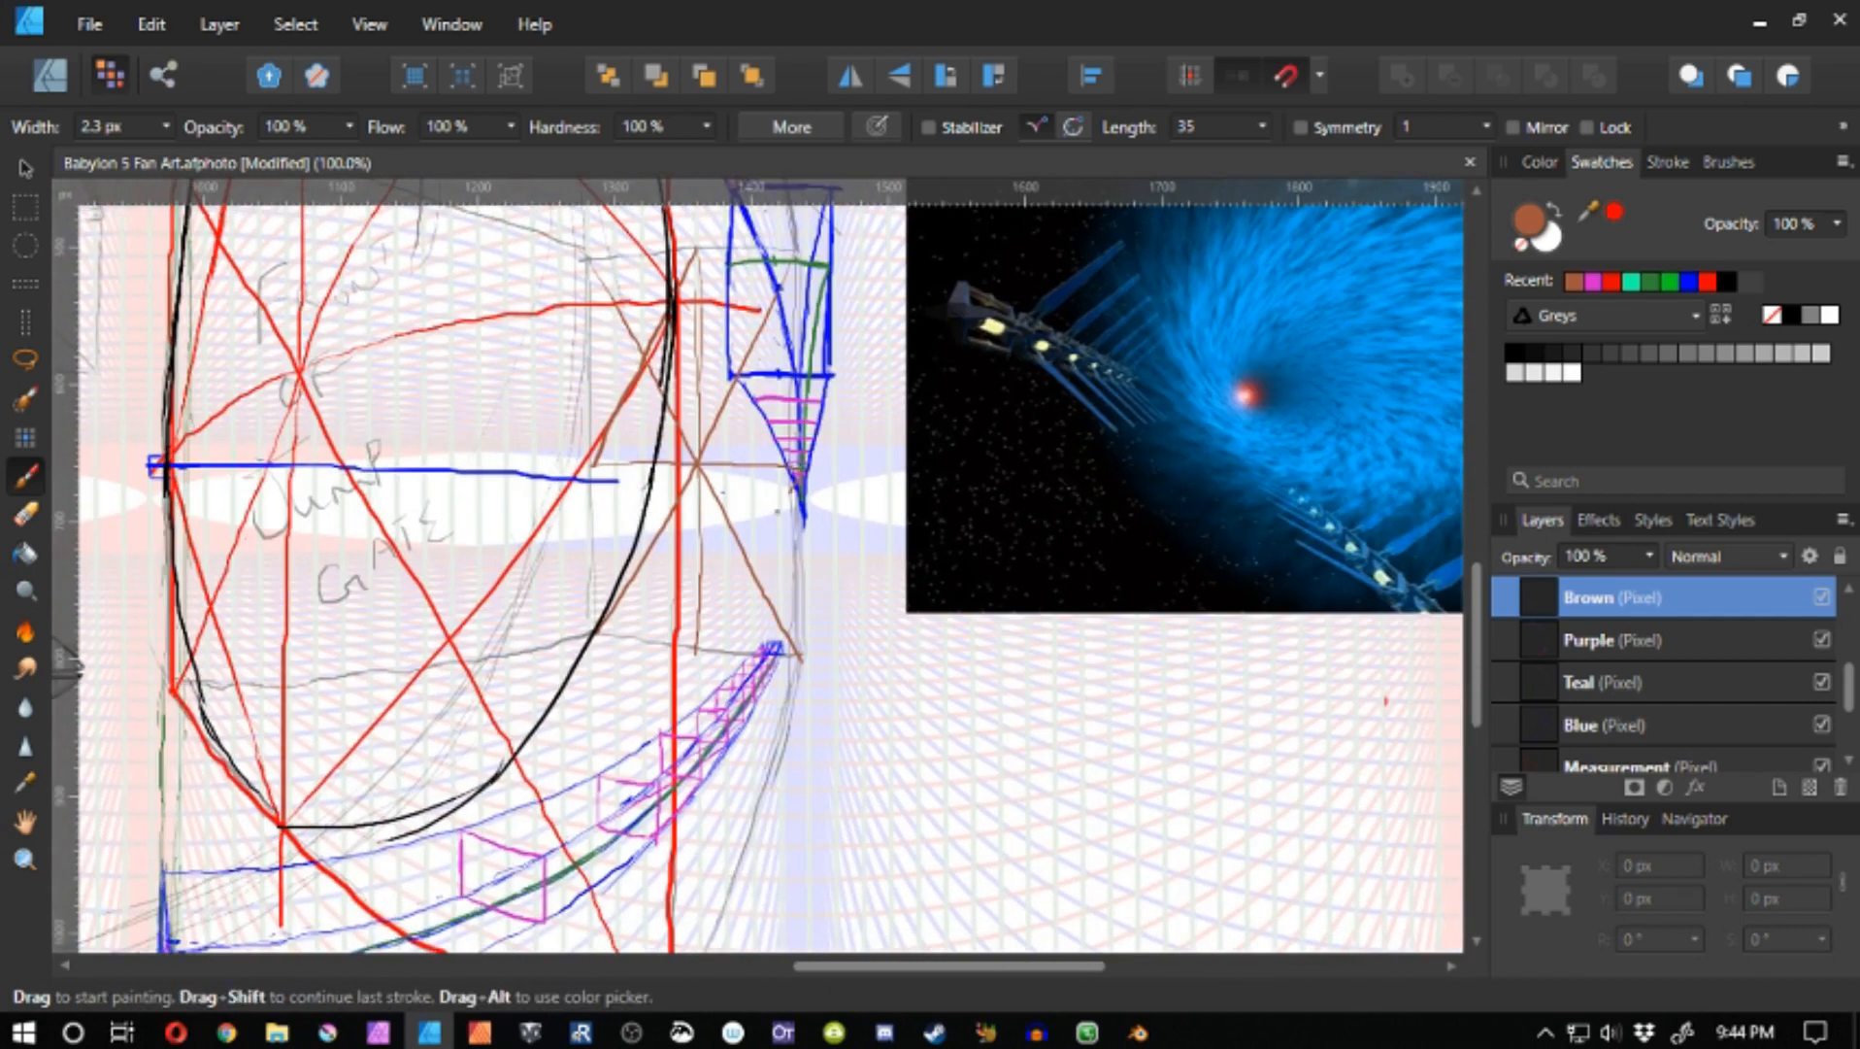
- Draw brown vertical and horizontal quarter lines beside the middle arm, dividing the brown box into four columns and four rows
mouse_move(769, 528)
mouse_down()
mouse_move(796, 476)
mouse_move(831, 558)
mouse_up()
key(space)
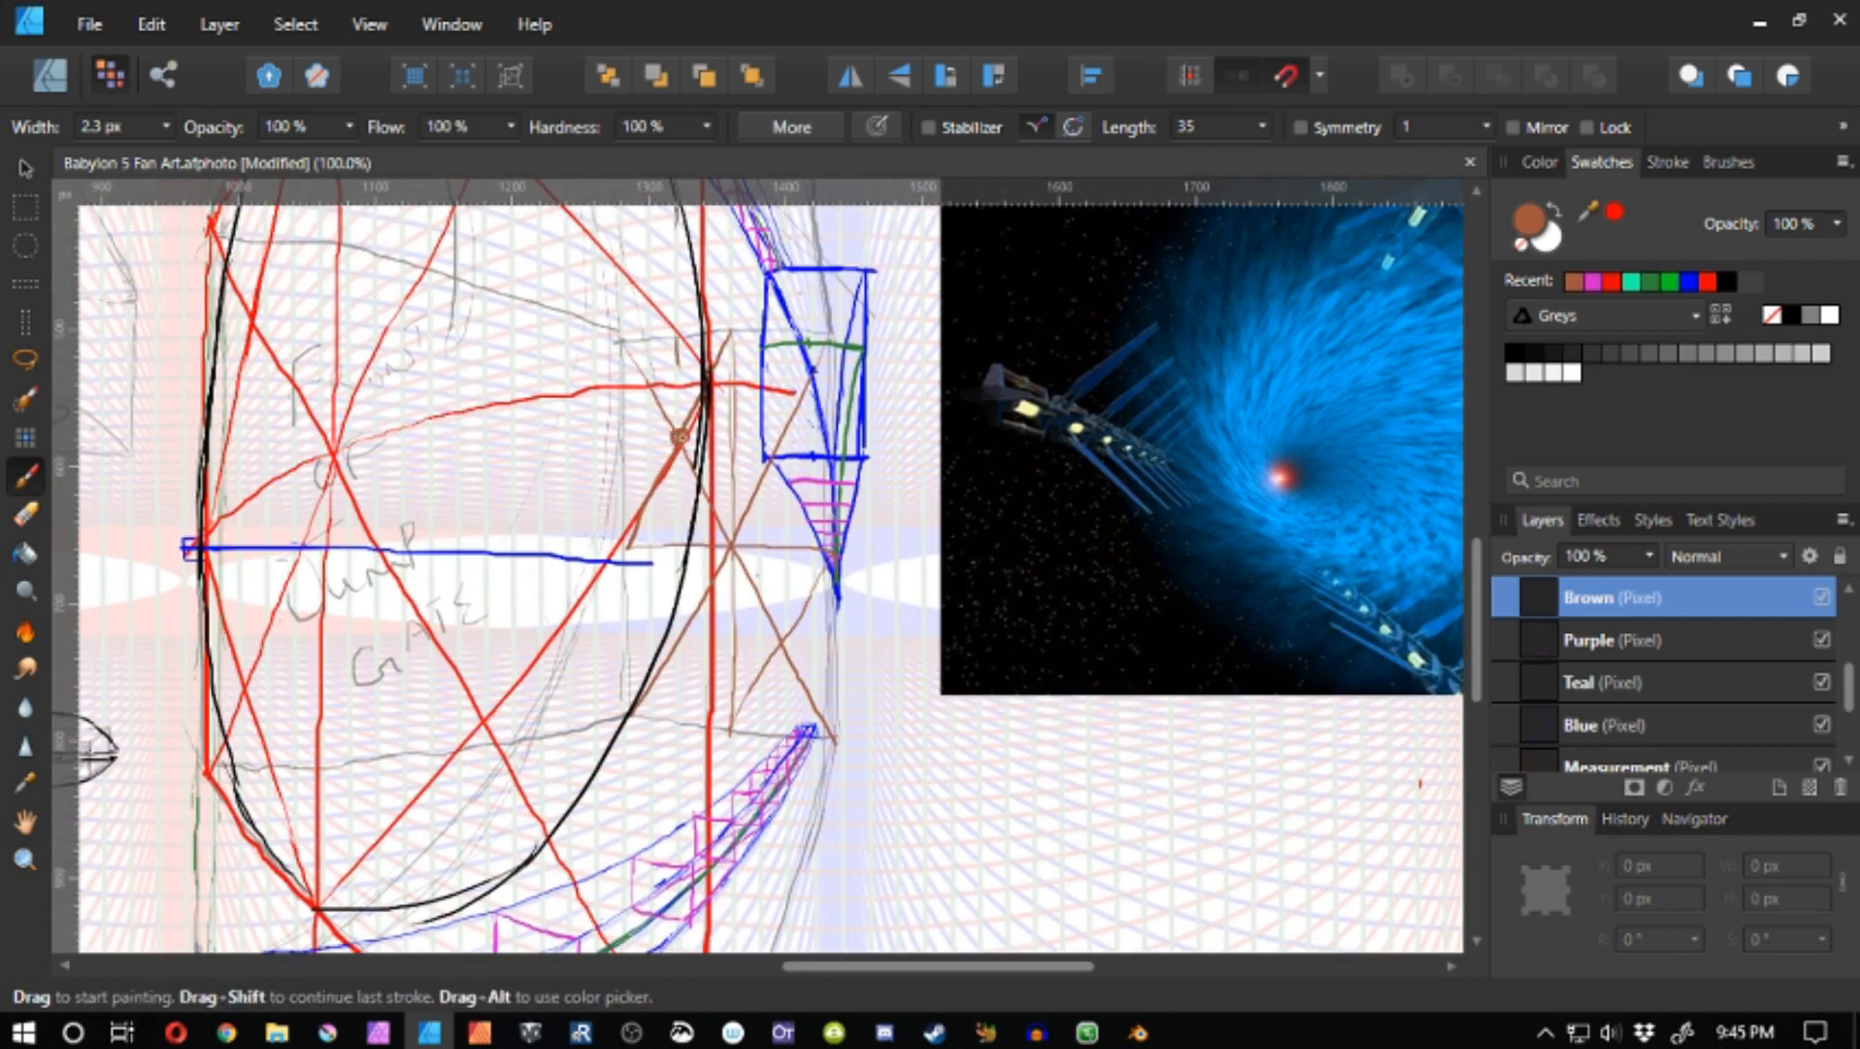
drag(790, 652, 783, 646)
key(ctrl+z)
key(ctrl+z)
drag(677, 442, 674, 610)
key(ctrl+z)
drag(677, 338, 667, 726)
key(ctrl+z)
drag(833, 640, 636, 631)
drag(624, 448, 814, 433)
key(ctrl+z)
drag(621, 447, 825, 438)
key(ctrl+z)
mouse_move(785, 525)
mouse_down()
mouse_move(781, 644)
mouse_move(786, 331)
mouse_move(781, 726)
mouse_up()
key(ctrl+z)
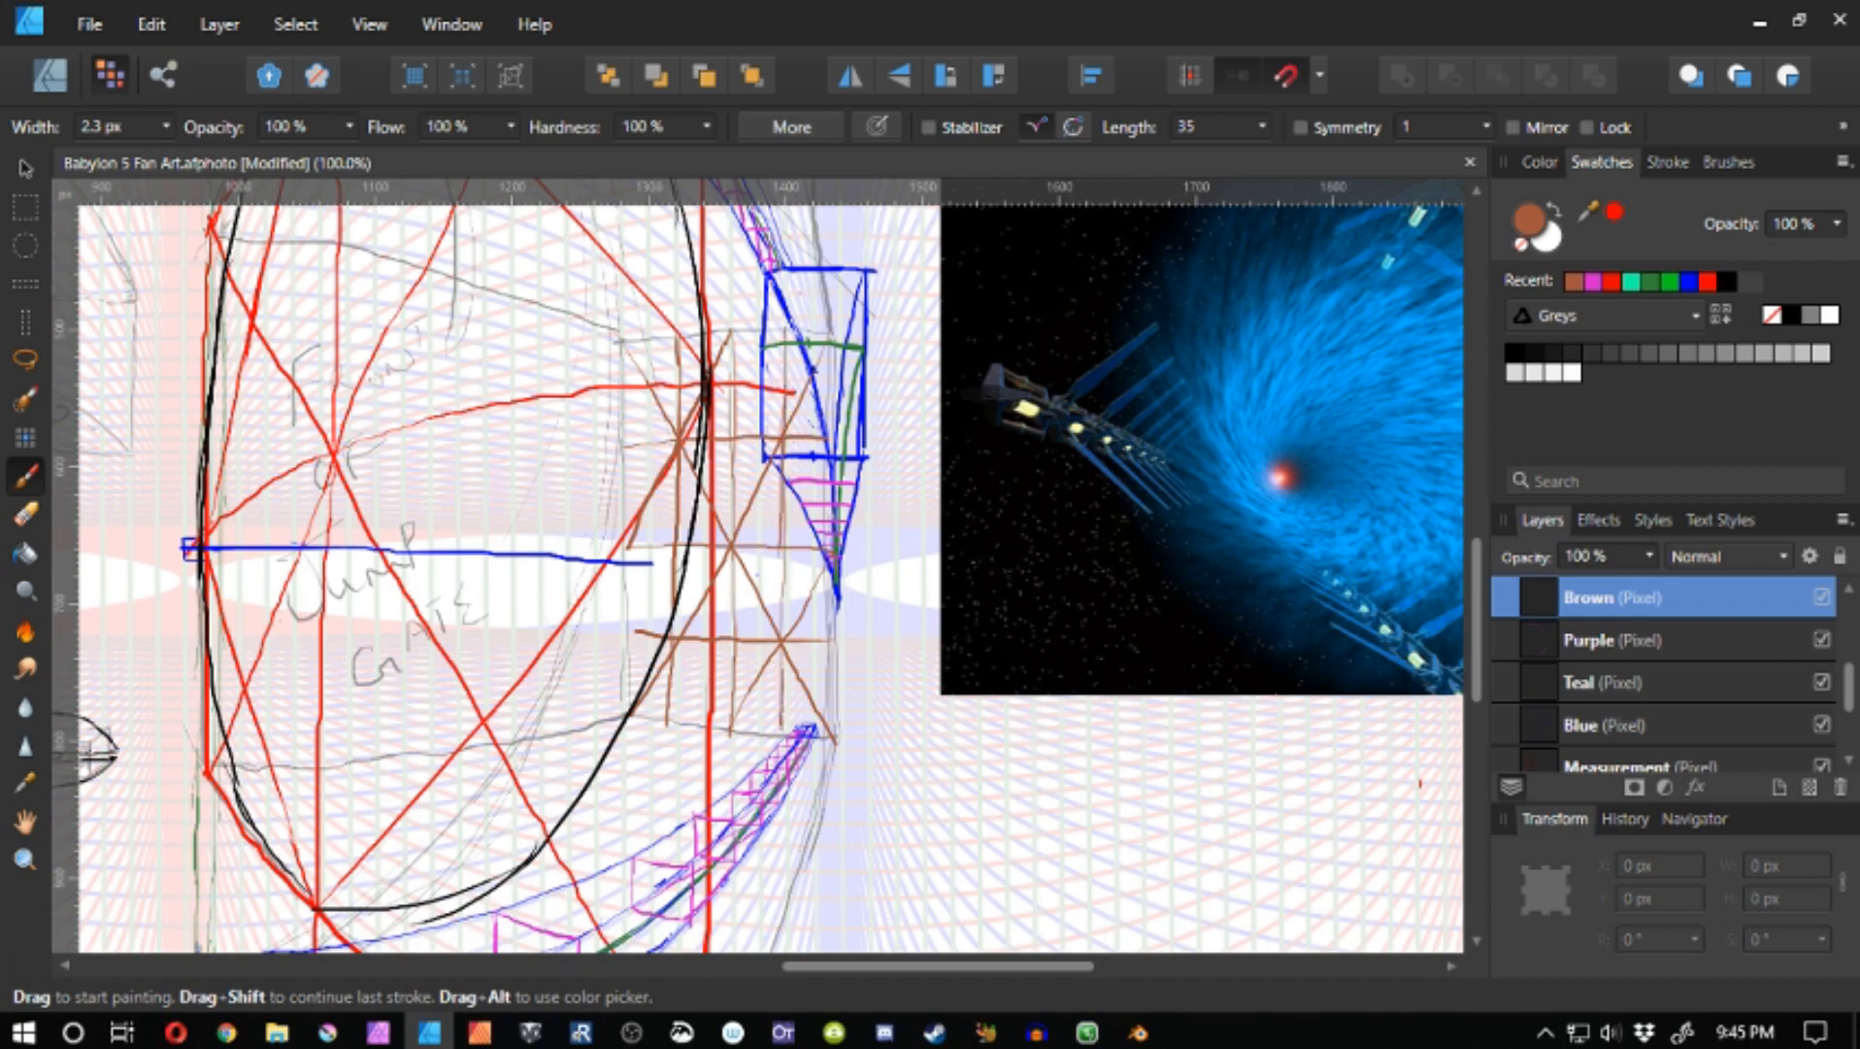
- Number the brown grid's columns 1 to 4 across its upper edge and its rows down the outer column
mouse_move(653, 356)
mouse_down()
mouse_move(652, 381)
mouse_move(767, 350)
mouse_move(743, 370)
mouse_move(818, 366)
mouse_up()
drag(814, 351, 814, 373)
drag(645, 472, 668, 511)
drag(646, 584, 662, 670)
drag(654, 672, 651, 699)
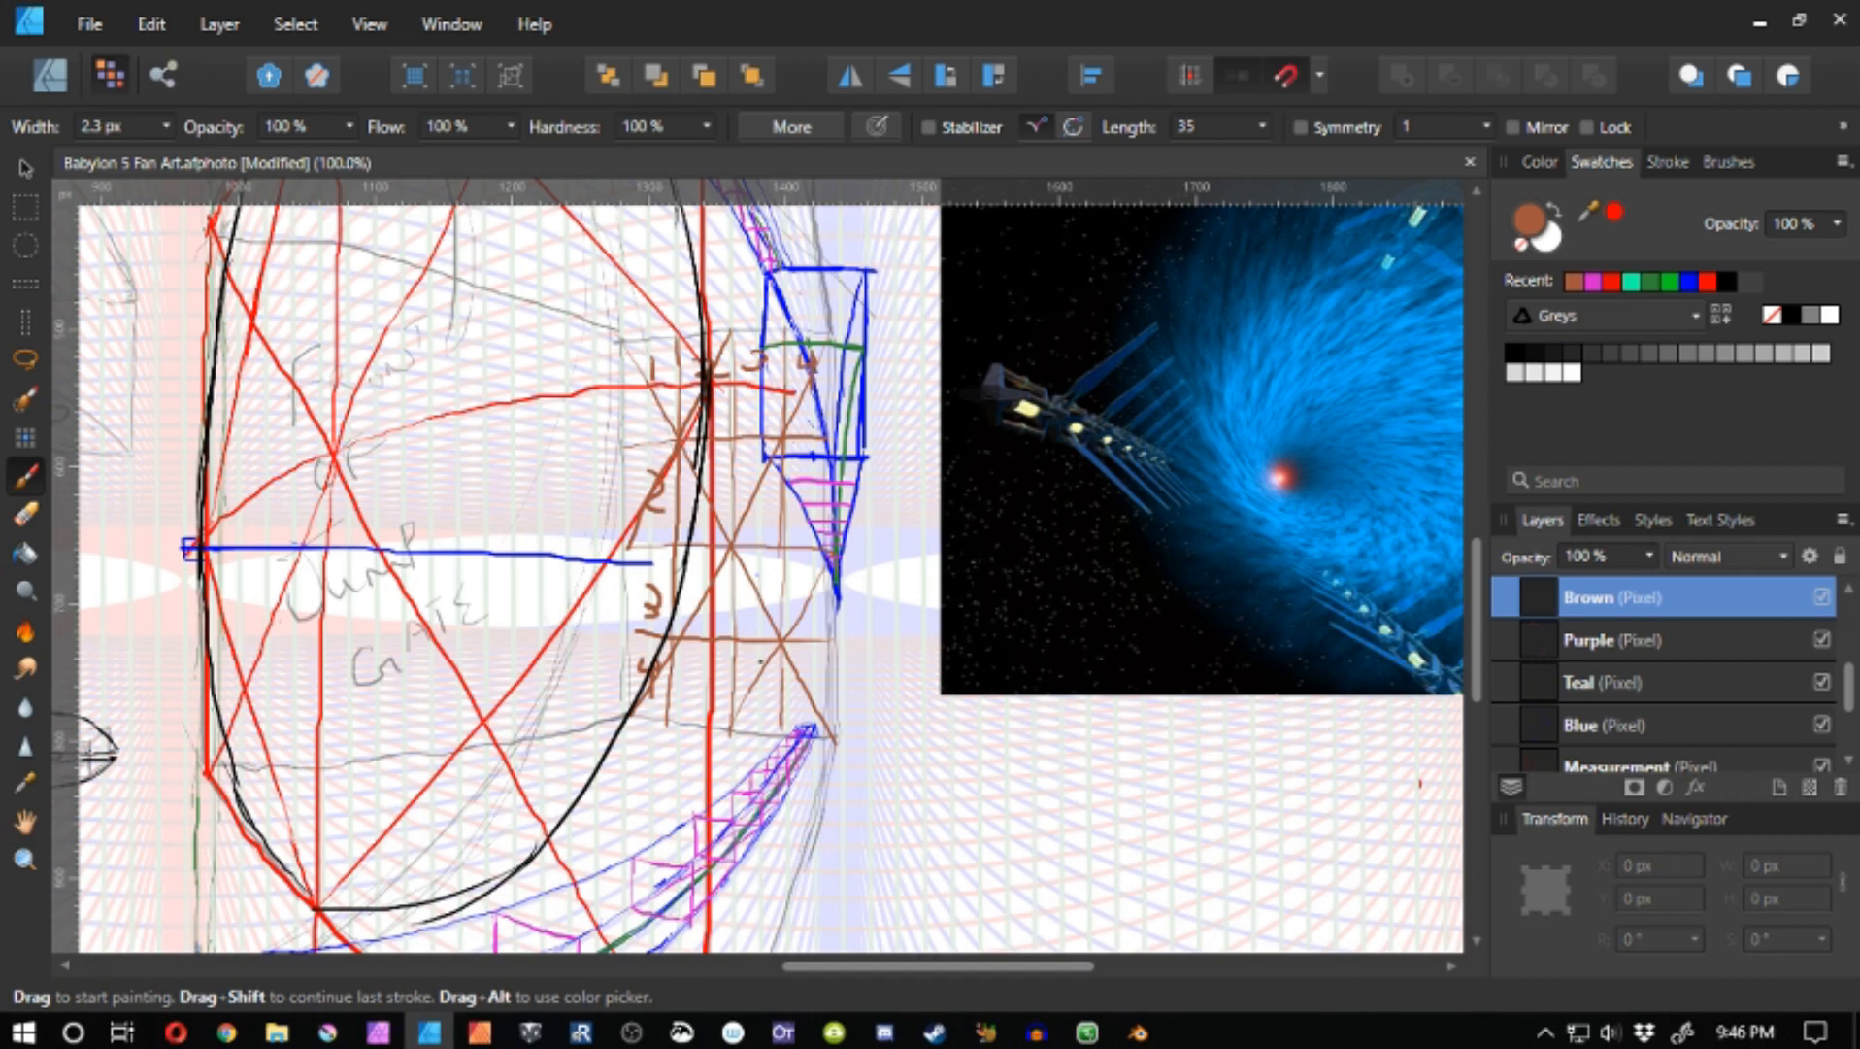
- Undo the handwritten column and row numbers on the brown grid
key(ctrl+z)
key(ctrl+z)
key(ctrl+z)
key(ctrl+z)
key(ctrl+z)
key(ctrl+z)
key(ctrl+z)
key(ctrl+z)
key(ctrl+z)
- Draw brown diagonals across the grid's central cells and a small black oval fitted to them on the Sketch layer
mouse_move(765, 451)
mouse_down()
mouse_move(701, 523)
mouse_move(688, 618)
mouse_move(719, 633)
mouse_up()
key(ctrl+z)
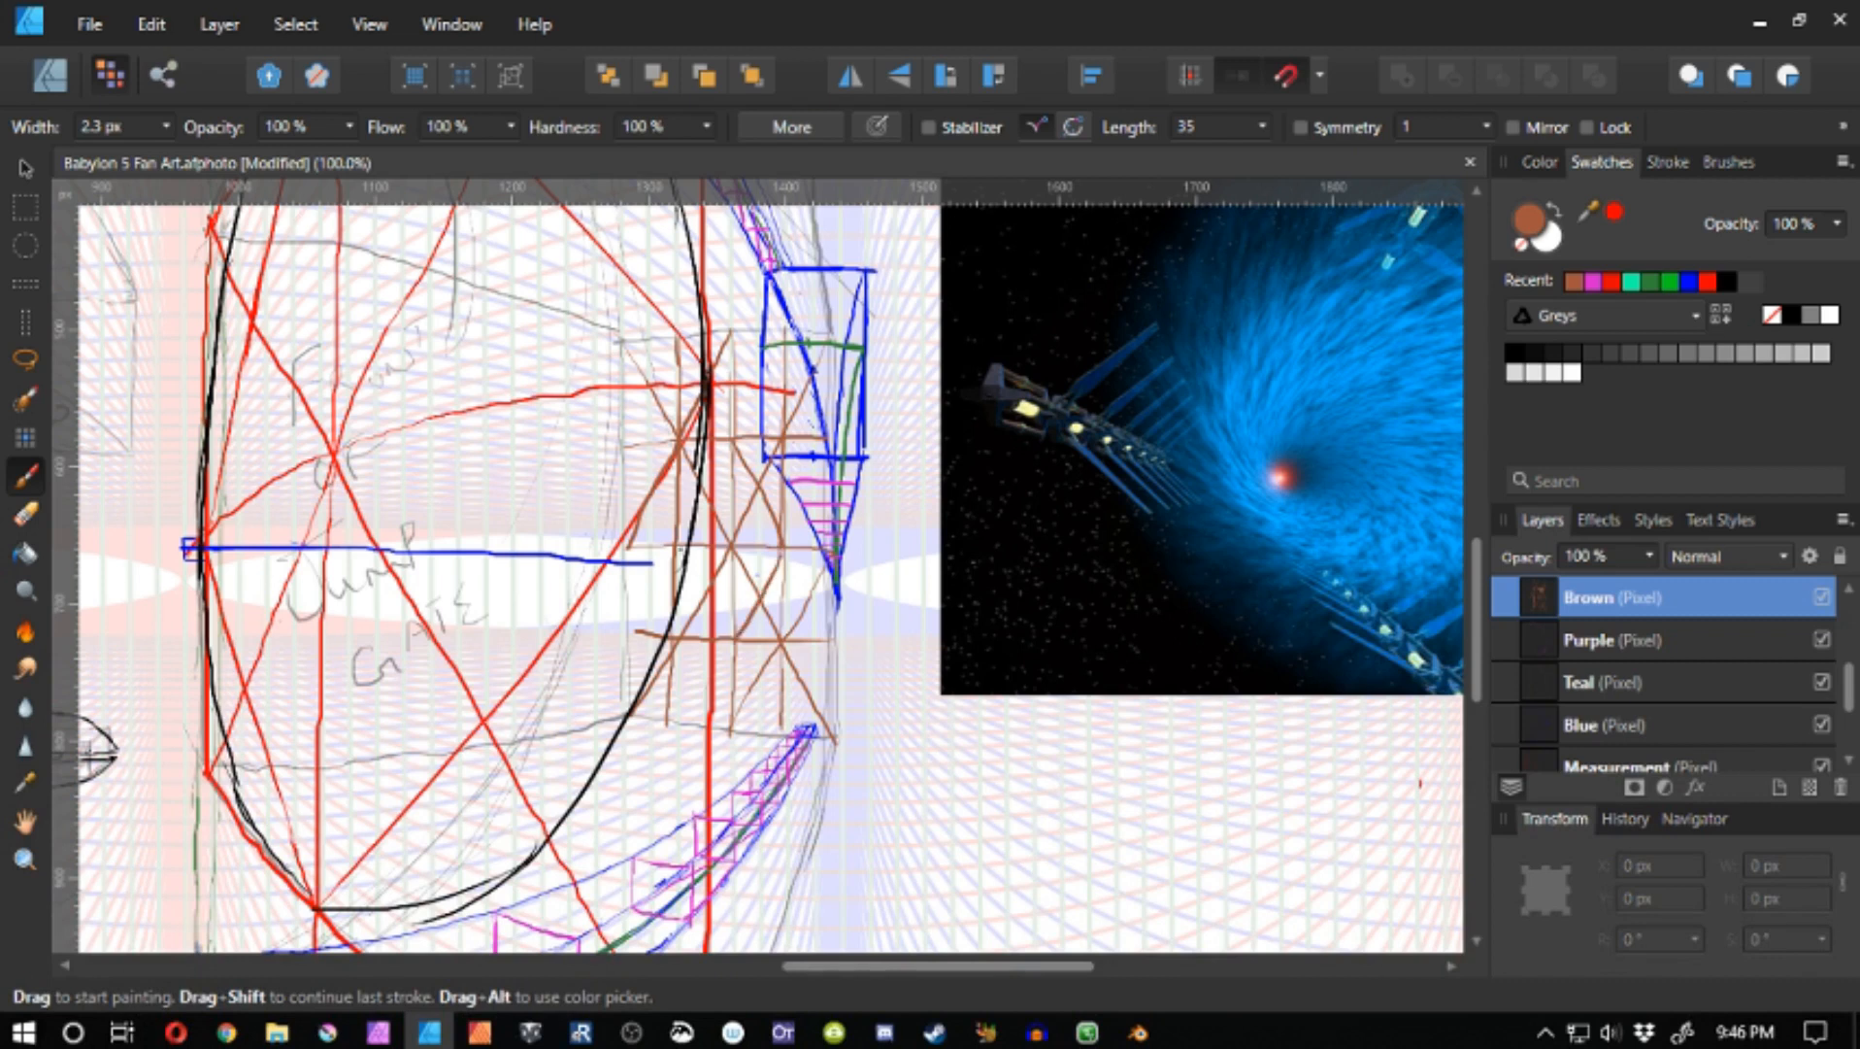
click(1845, 590)
click(1821, 599)
click(1821, 599)
click(1729, 280)
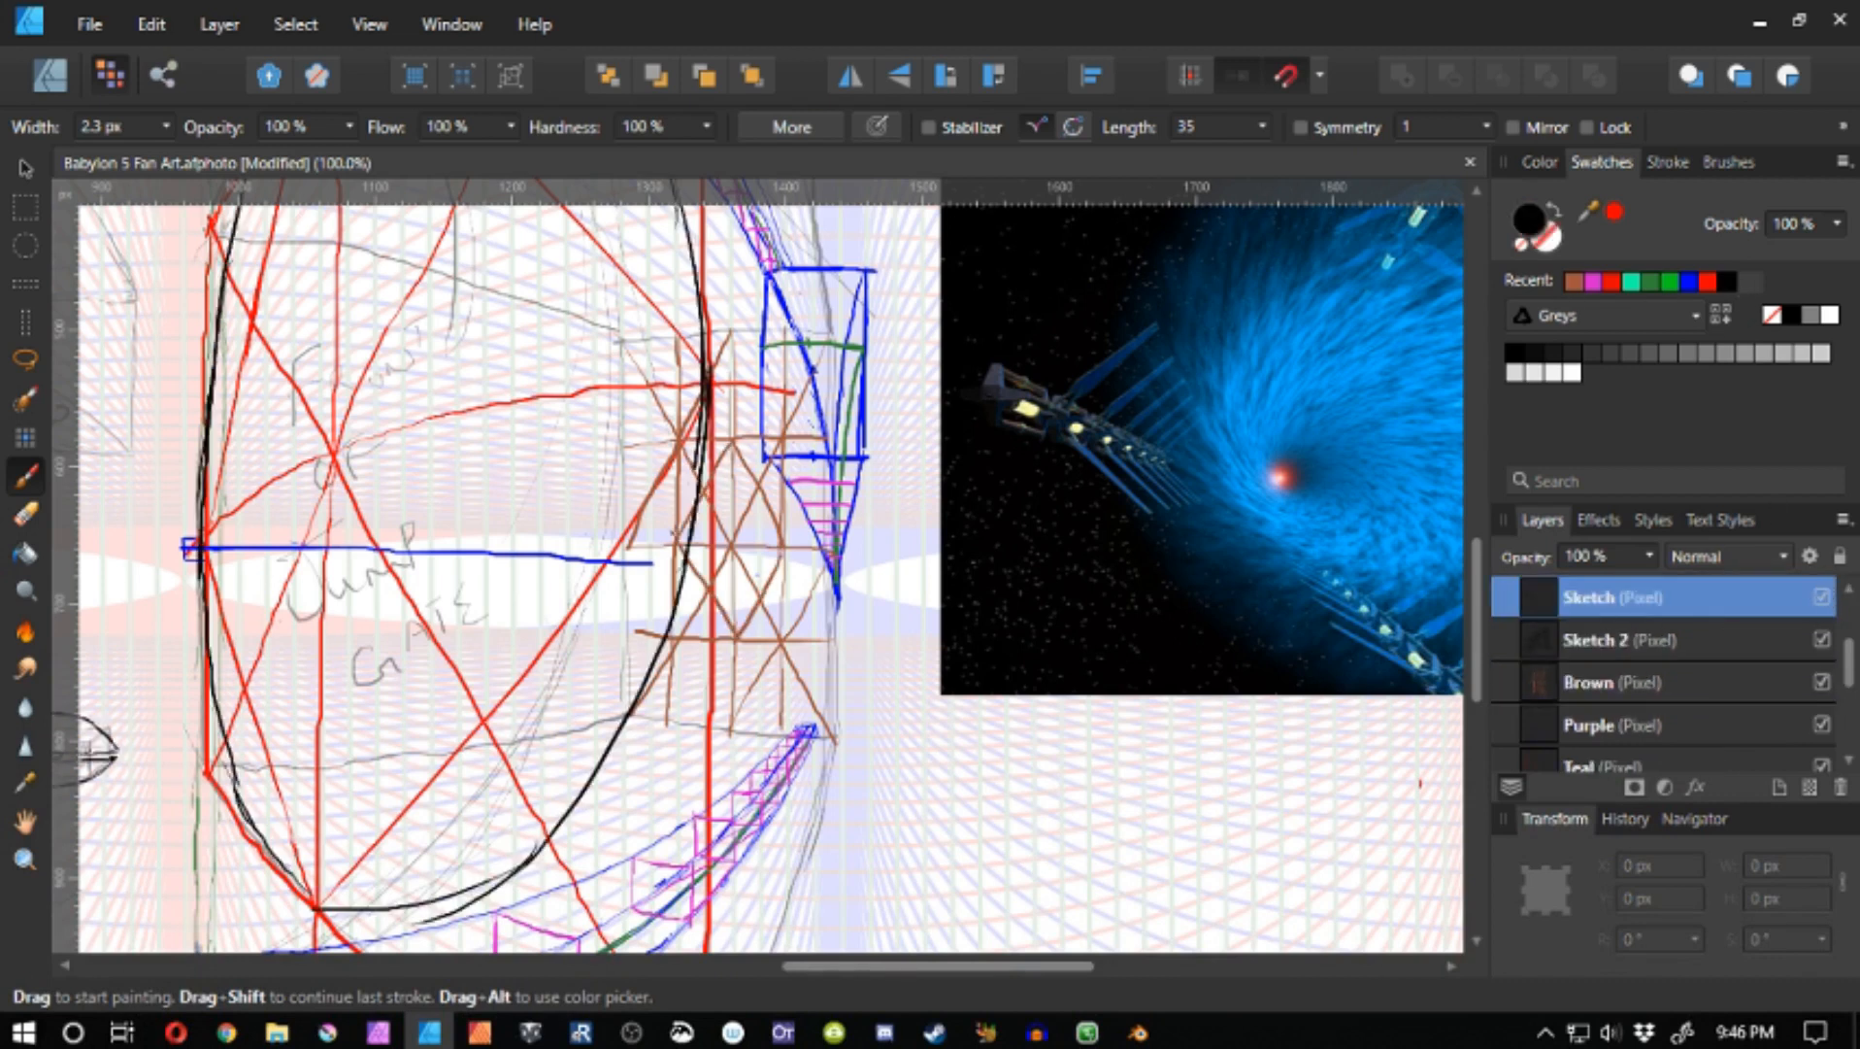
drag(735, 439, 782, 563)
mouse_move(770, 481)
mouse_down()
mouse_move(782, 578)
mouse_move(736, 637)
mouse_up()
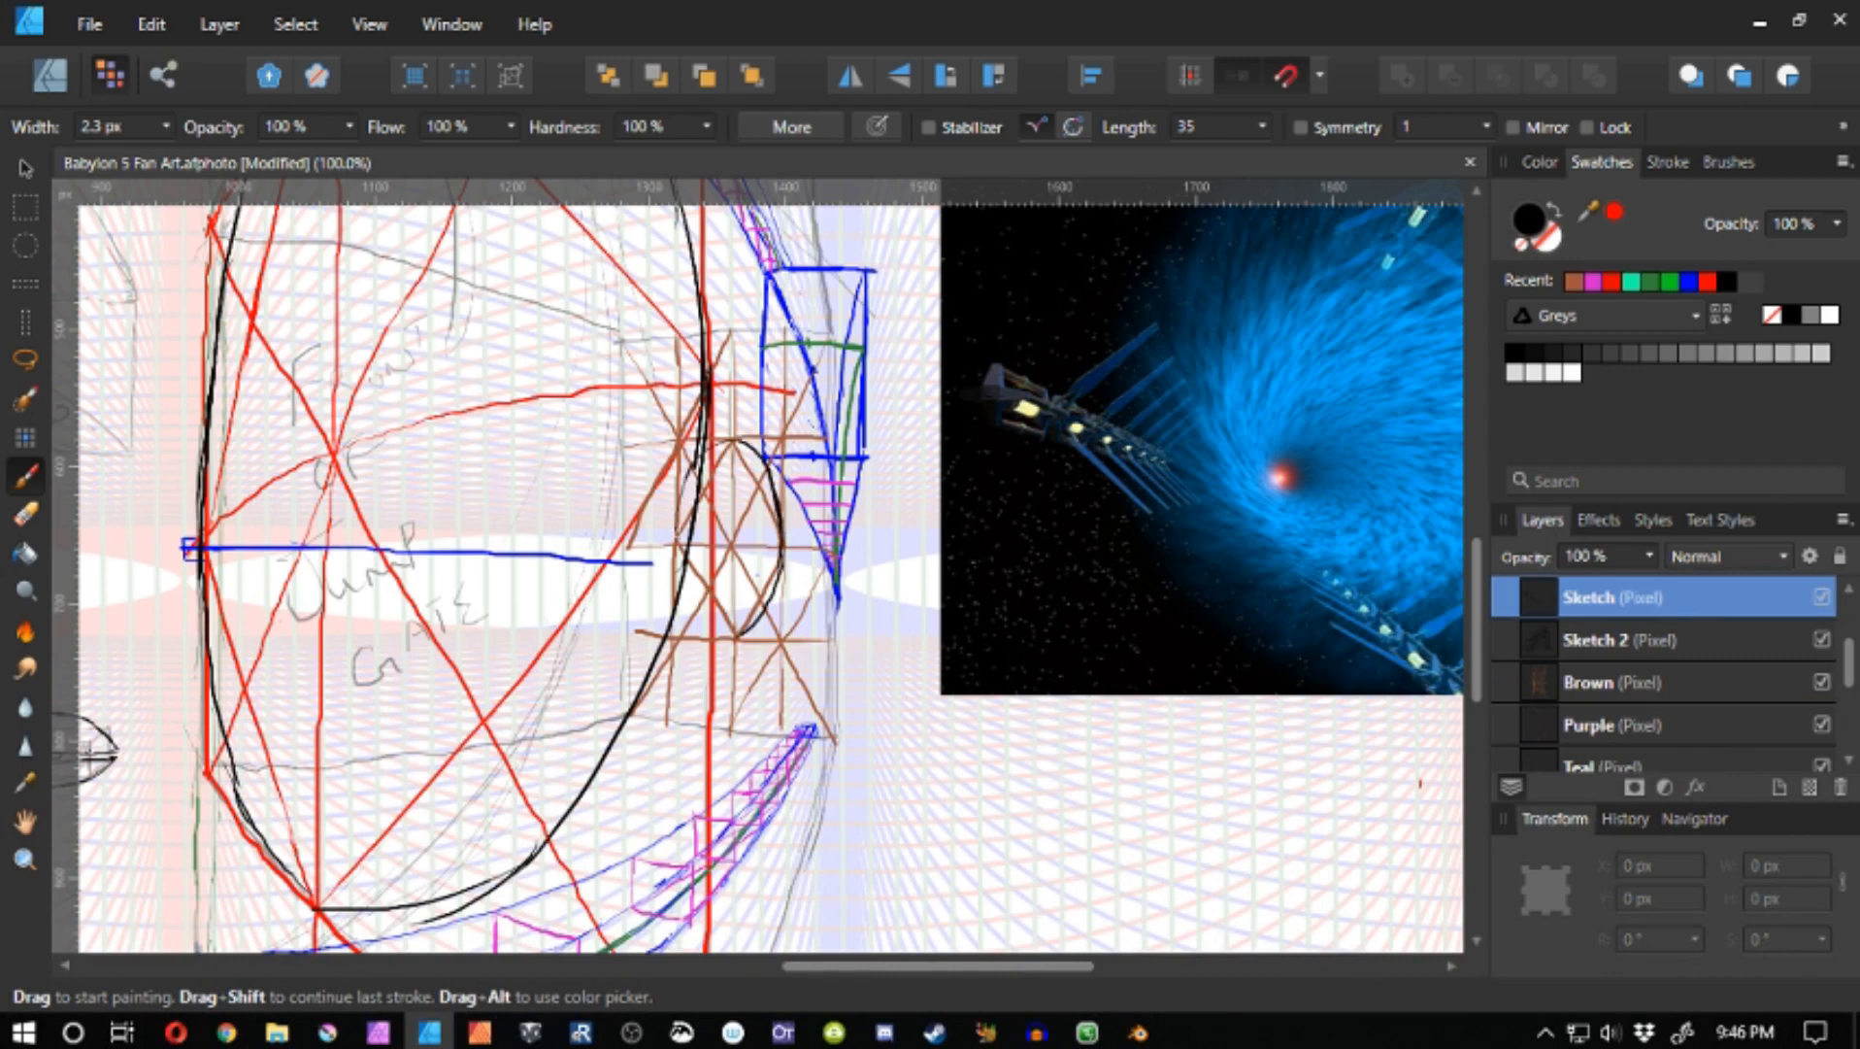
drag(678, 535, 711, 624)
key(e)
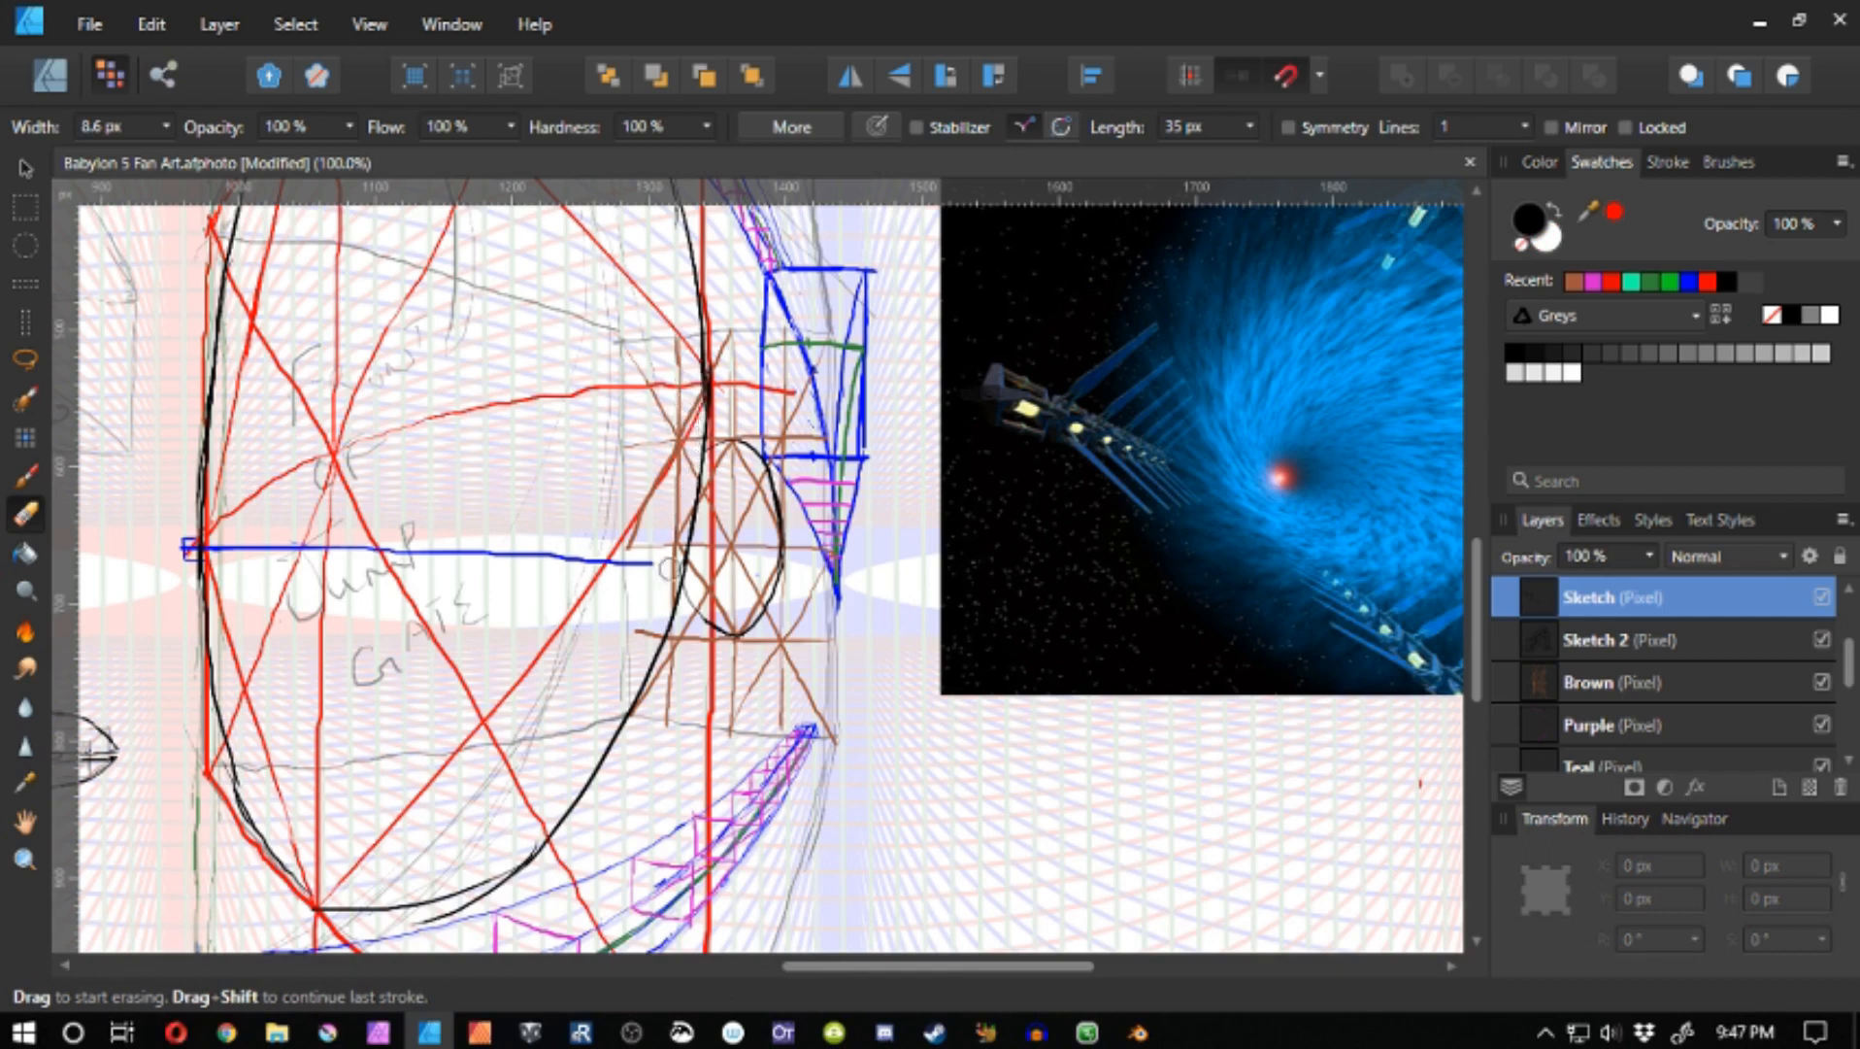
key(b)
- Draw black curves joining the small oval to the jump gate's large oval outline above and below
key(space)
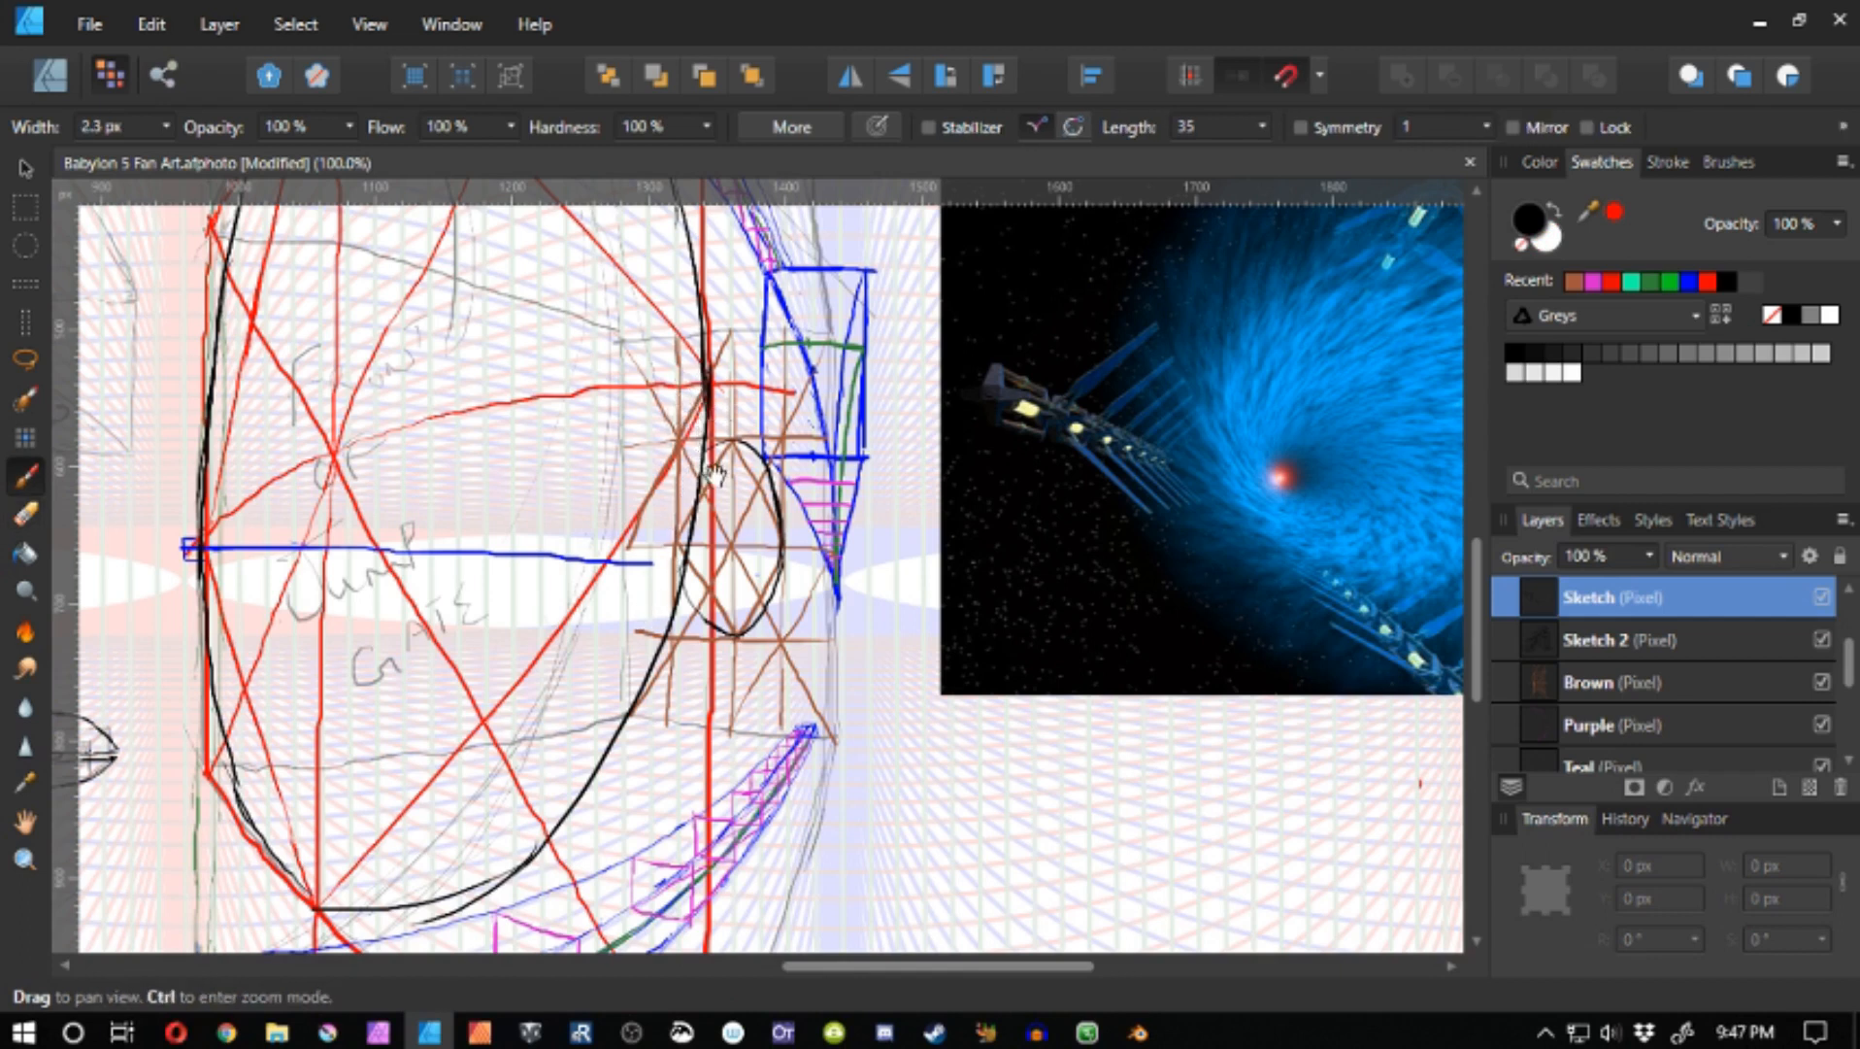
mouse_move(720, 412)
mouse_down()
mouse_move(643, 695)
mouse_move(434, 661)
mouse_up()
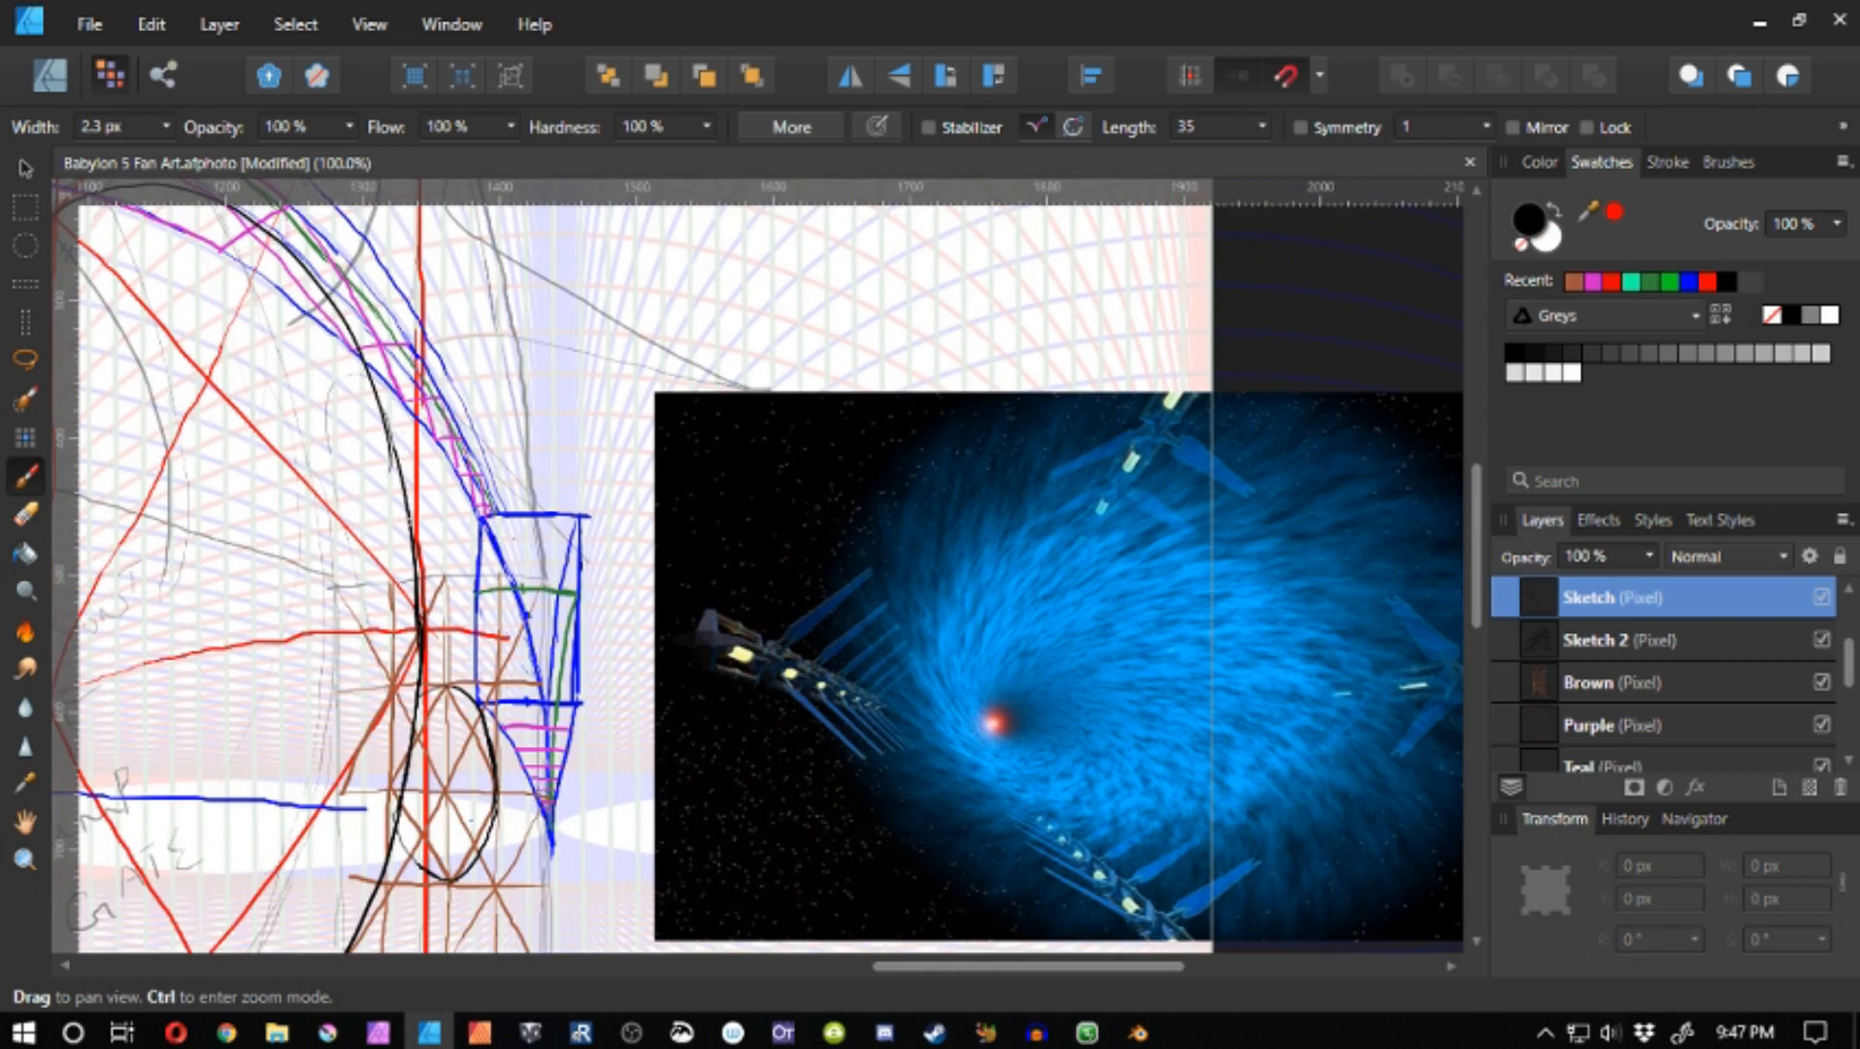
key(space)
drag(458, 729, 555, 519)
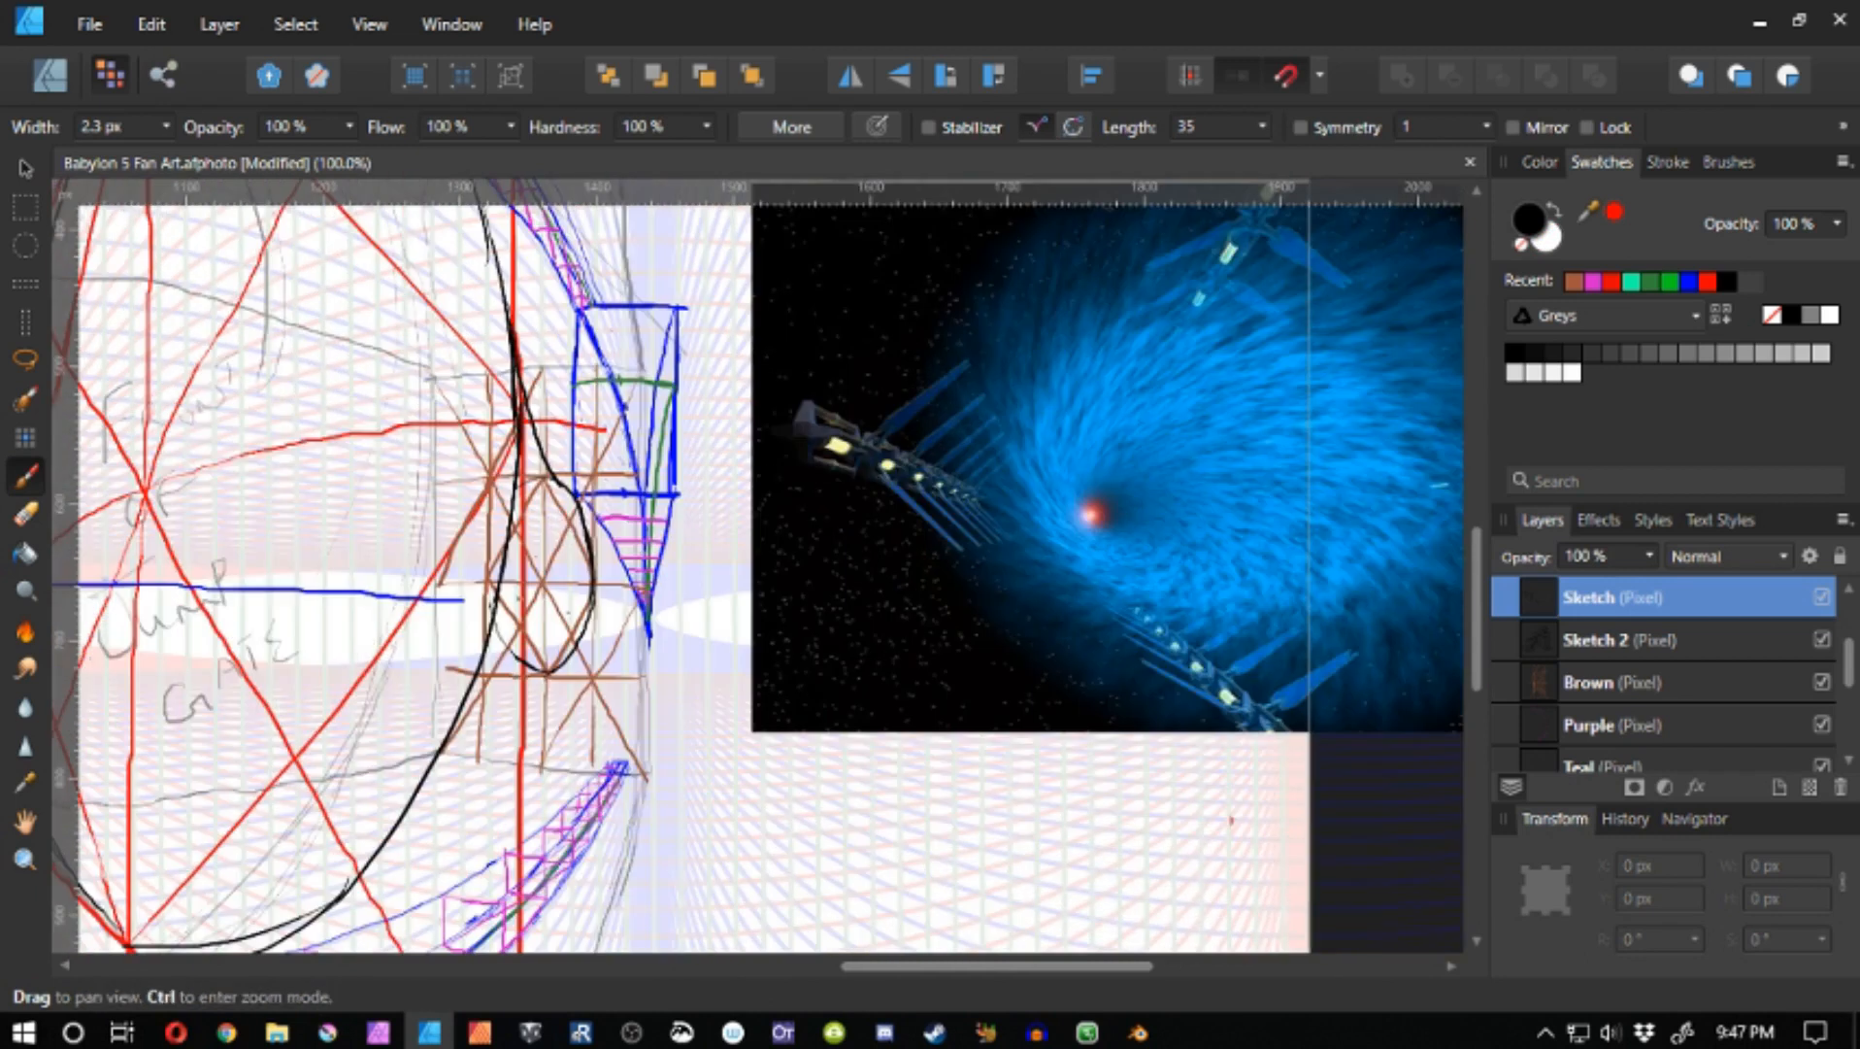
drag(555, 668, 423, 782)
key(e)
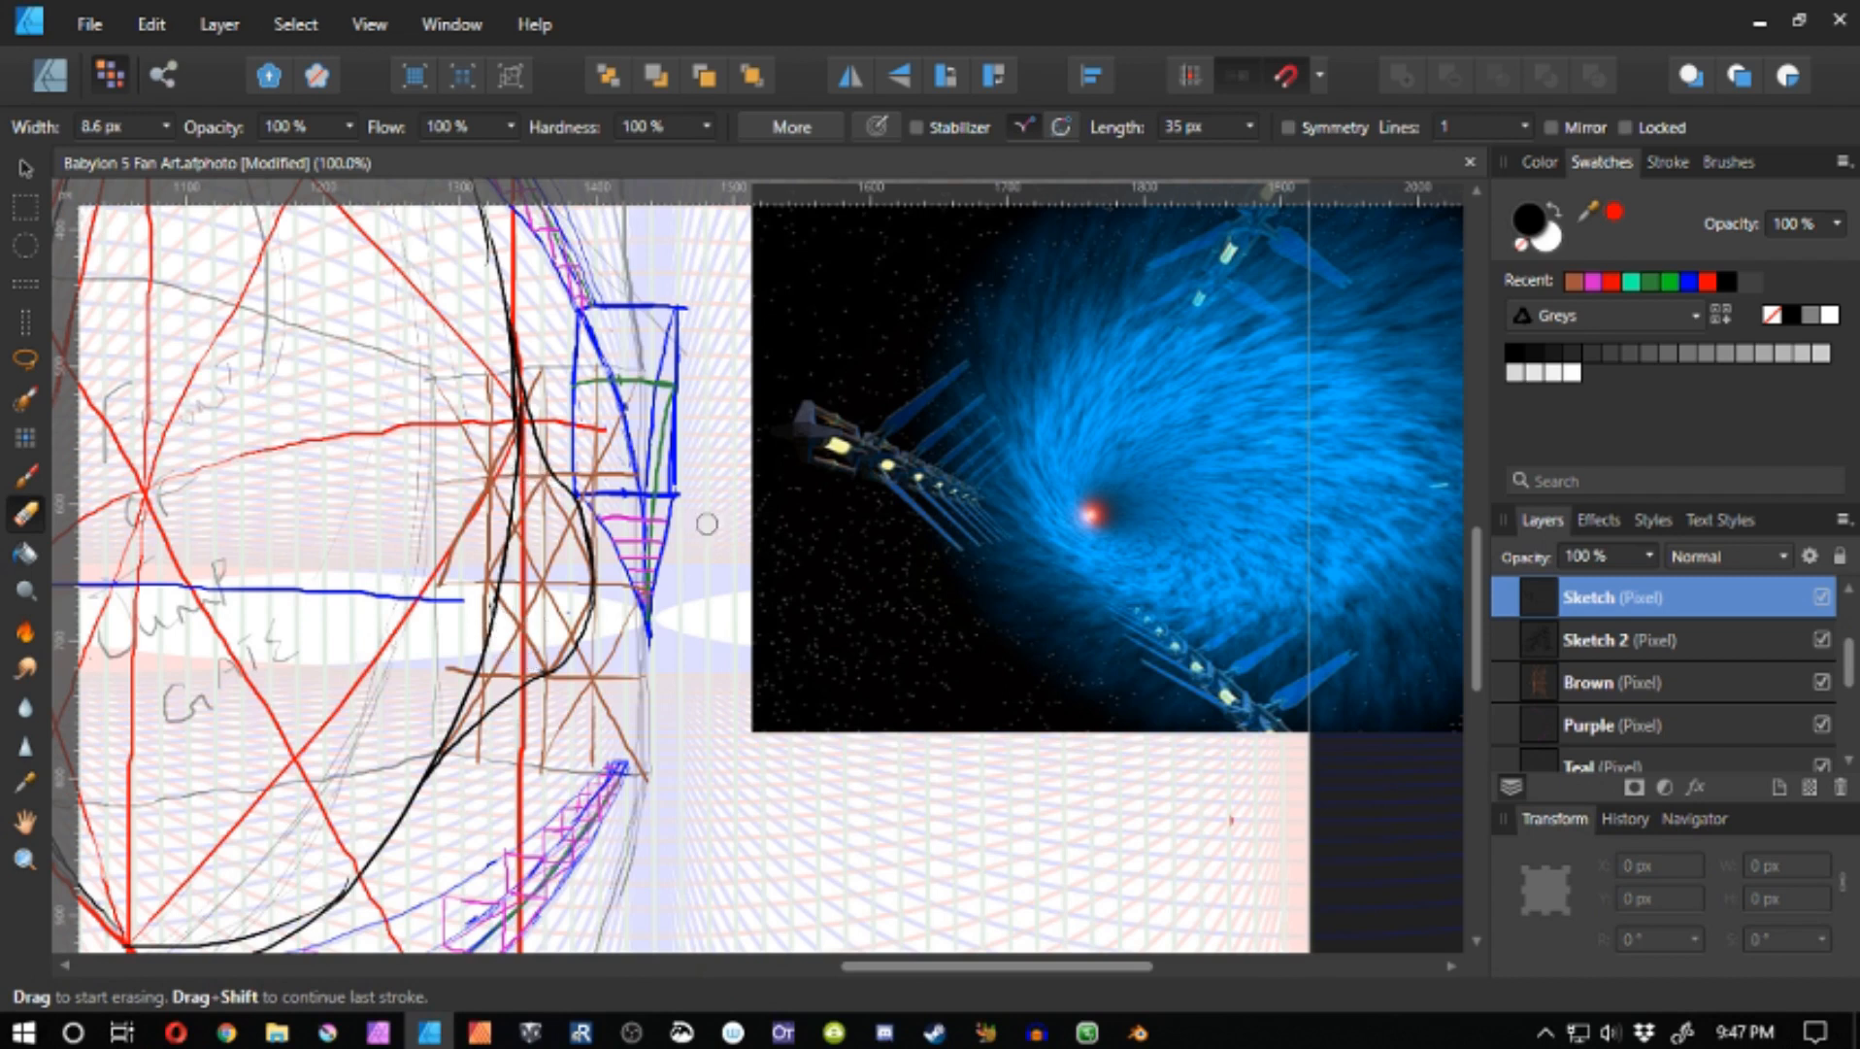
- Delete all the red construction lines around the jump gate from the Measurement layer, using a freehand selection, and deselect
key(ctrl+space)
drag(716, 638, 660, 685)
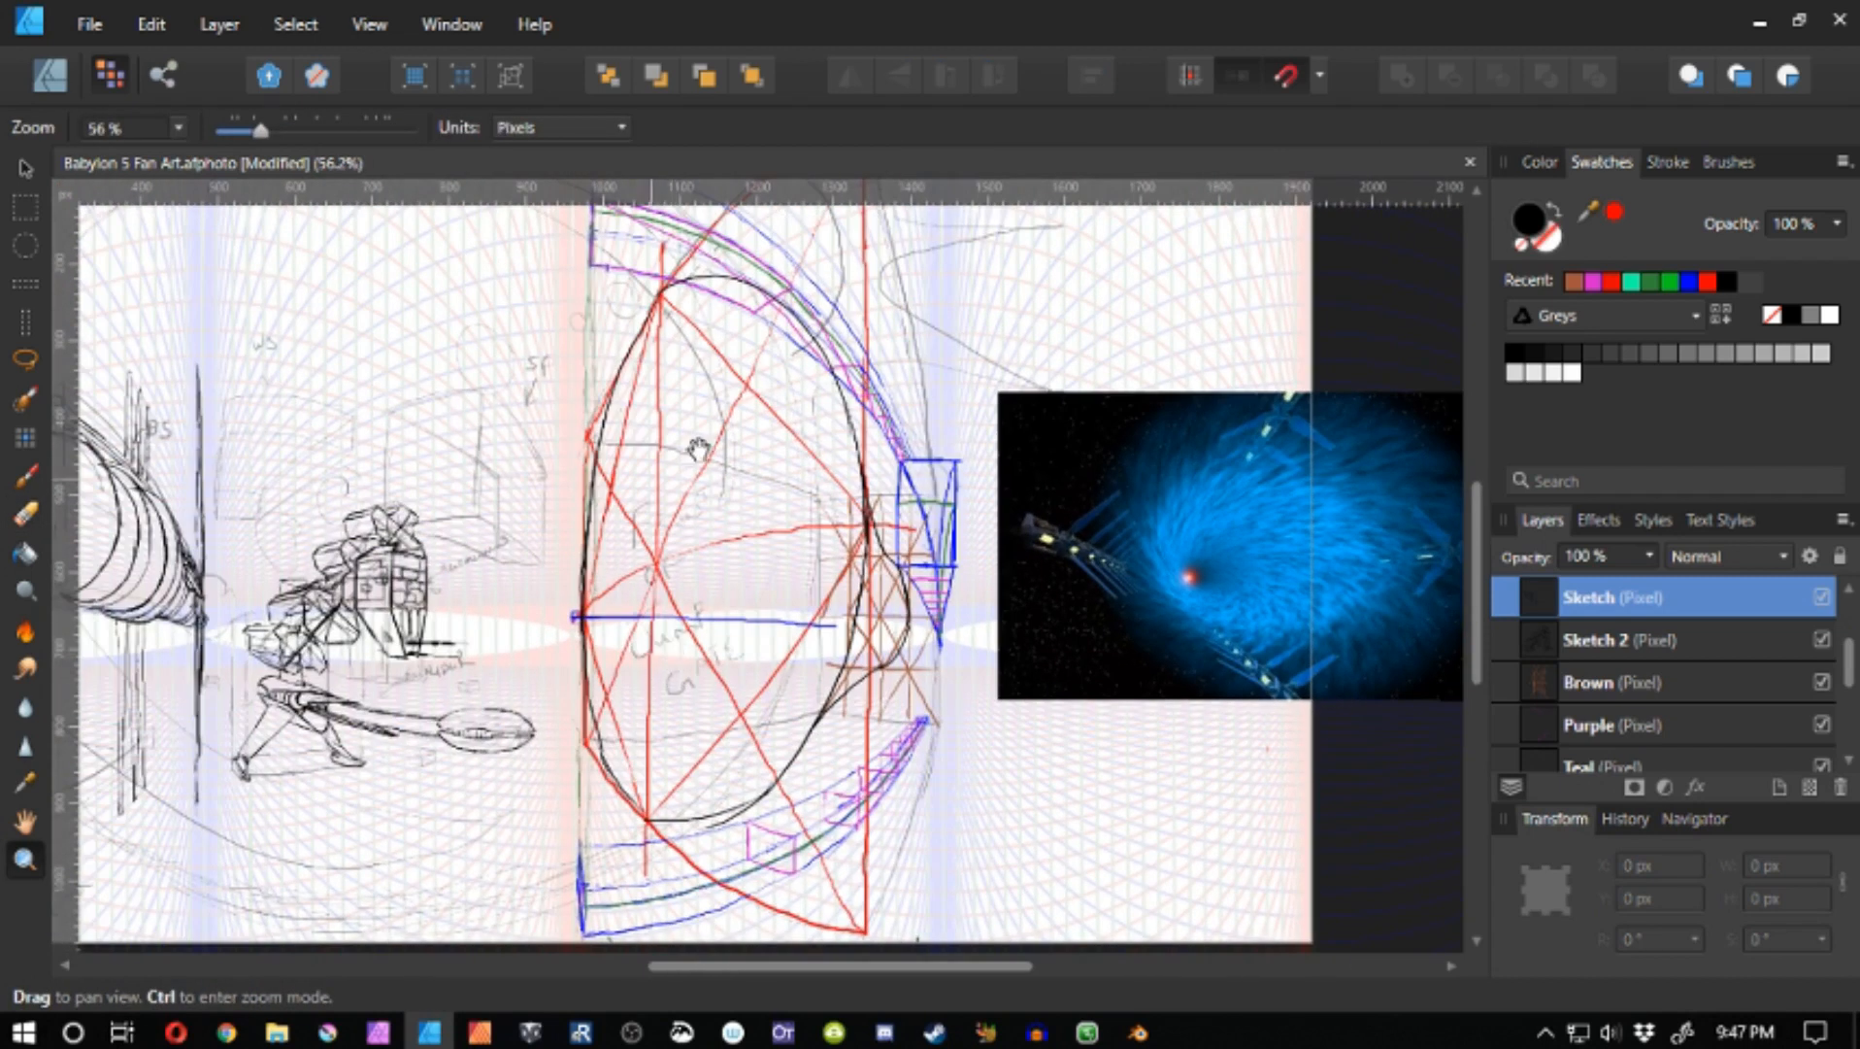
scroll(1766, 729, down, 4)
click(1711, 680)
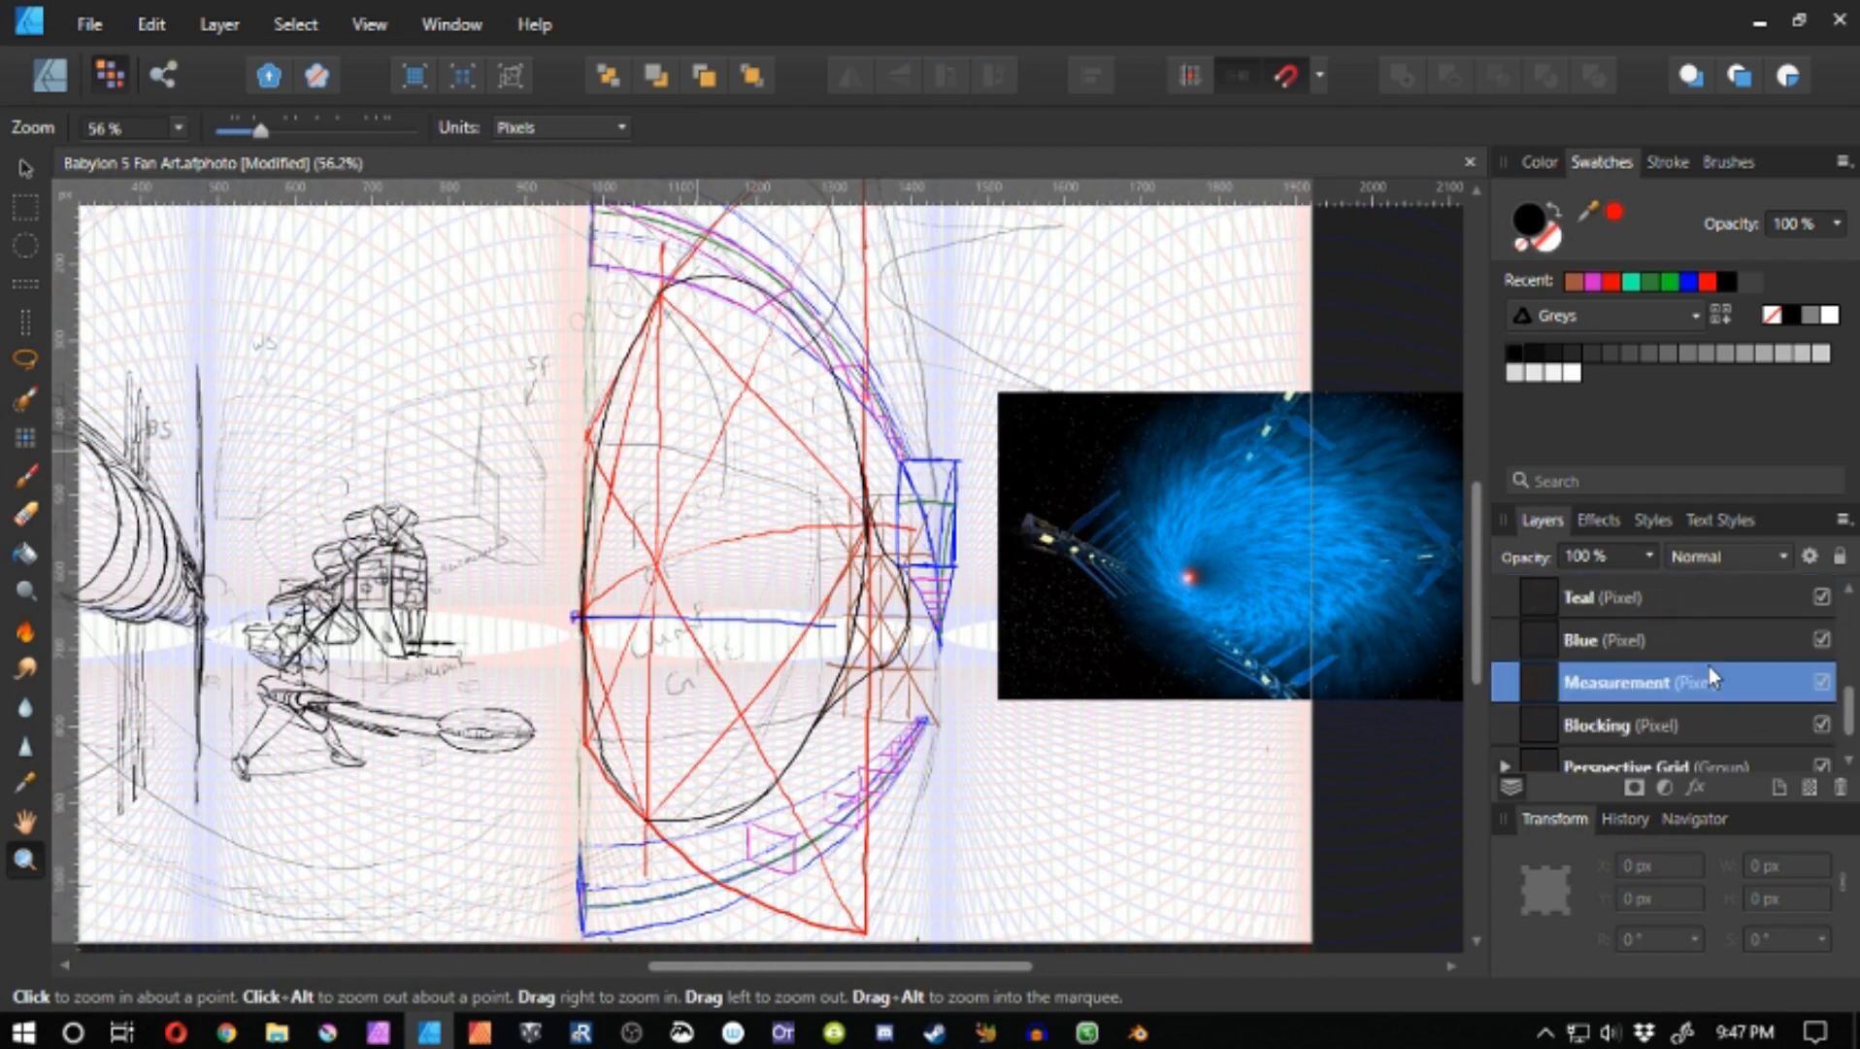
key(ctrl+space)
drag(721, 459, 531, 502)
drag(584, 425, 568, 565)
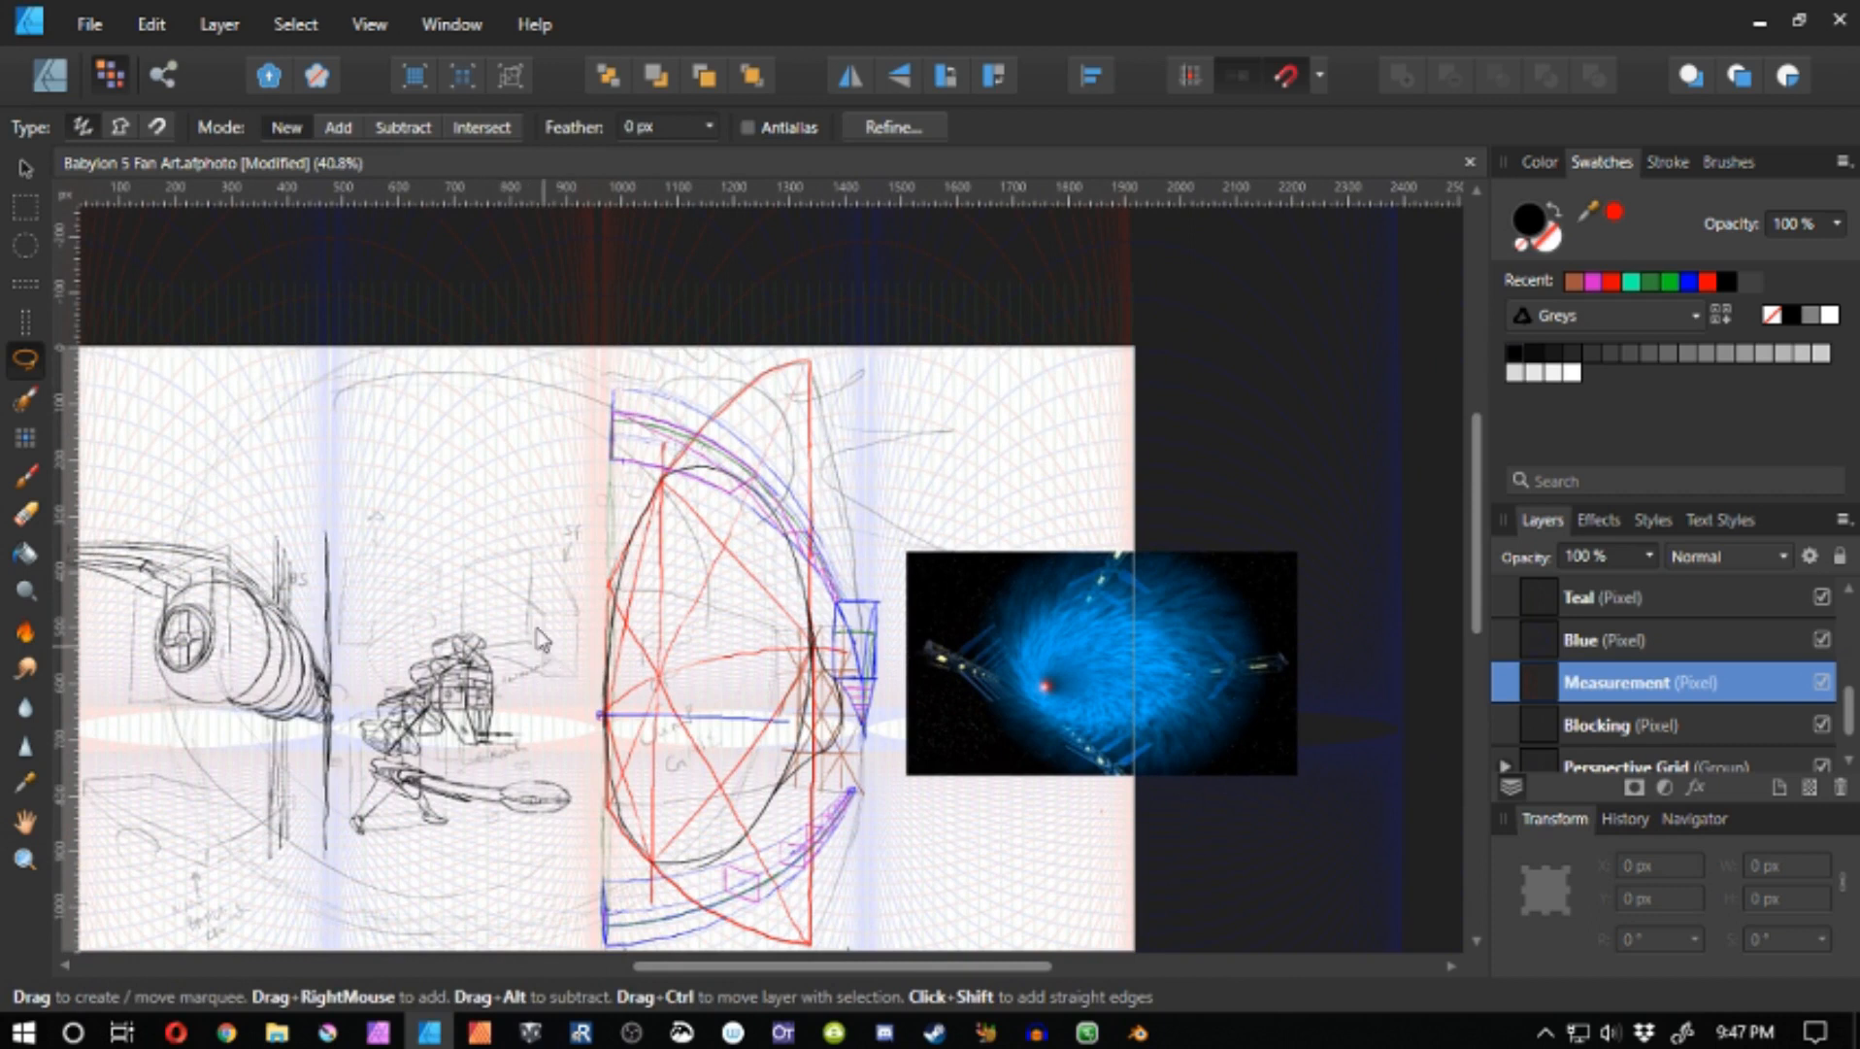
mouse_move(542, 652)
mouse_down()
mouse_move(1017, 833)
mouse_move(389, 633)
mouse_up()
key(Delete)
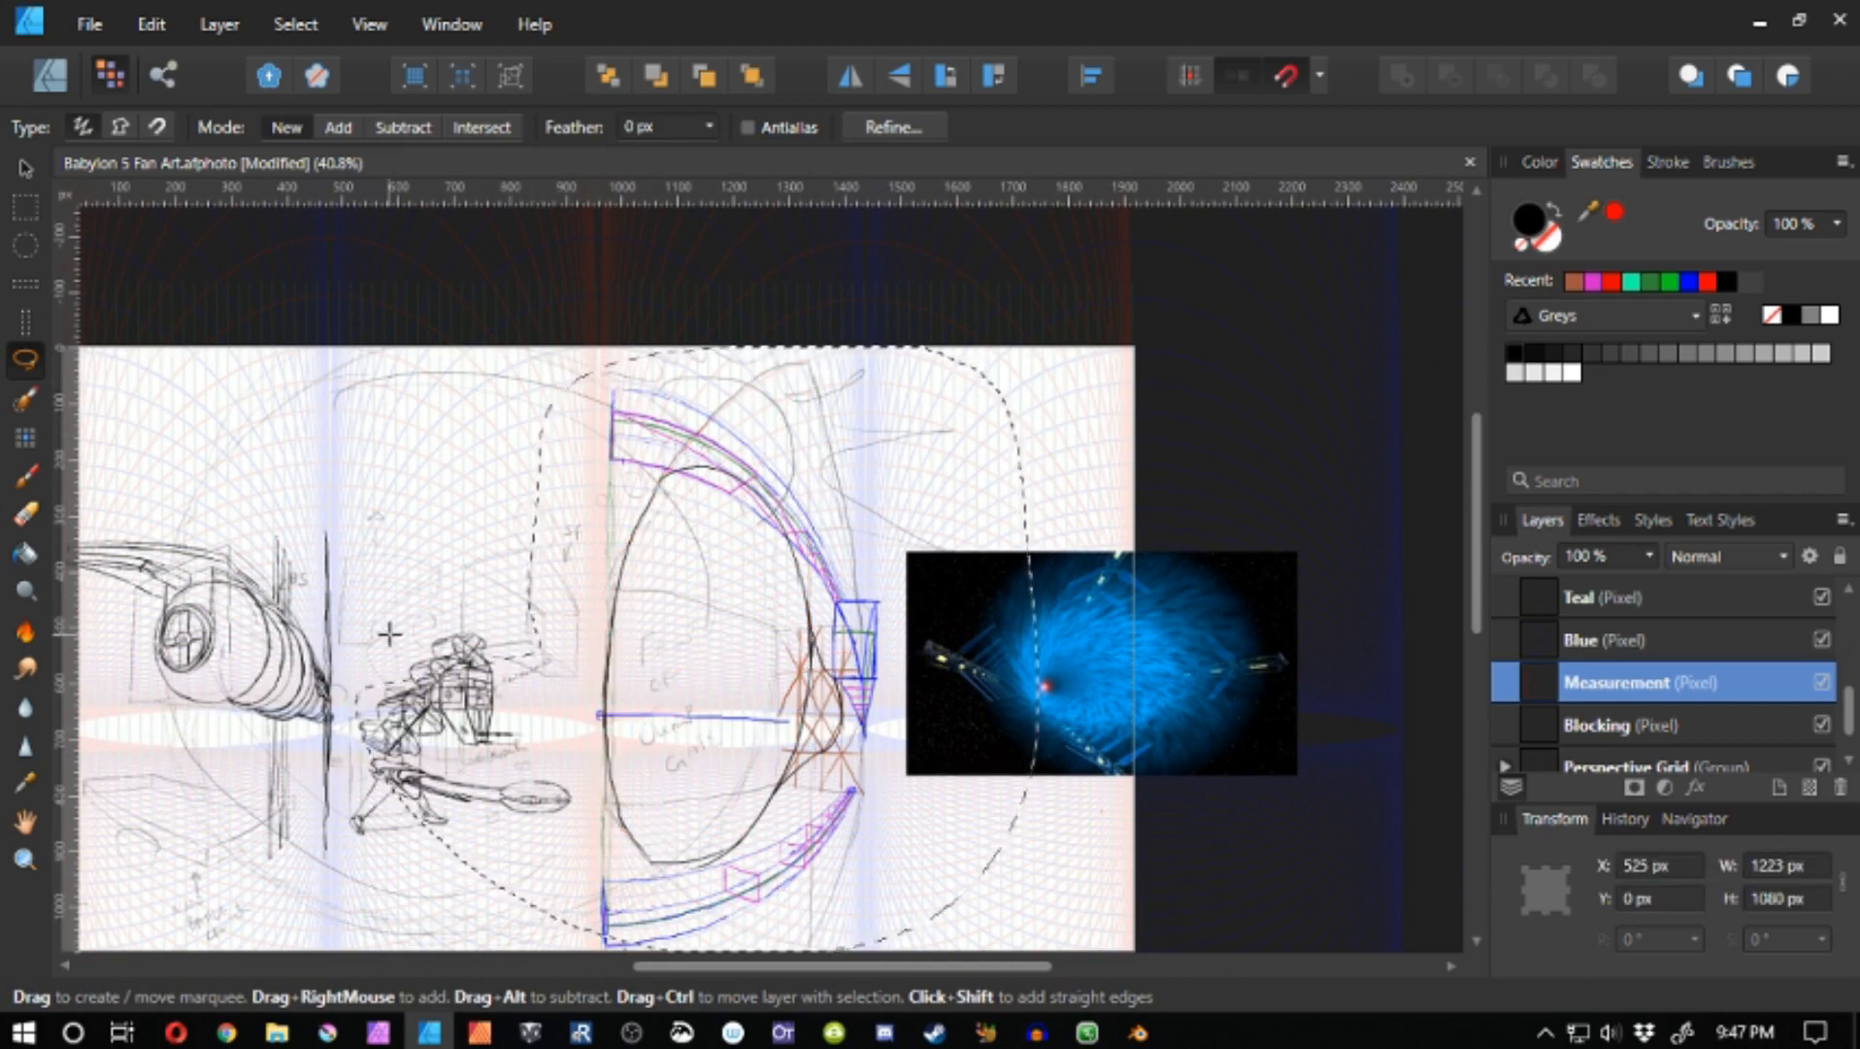
key(ctrl+d)
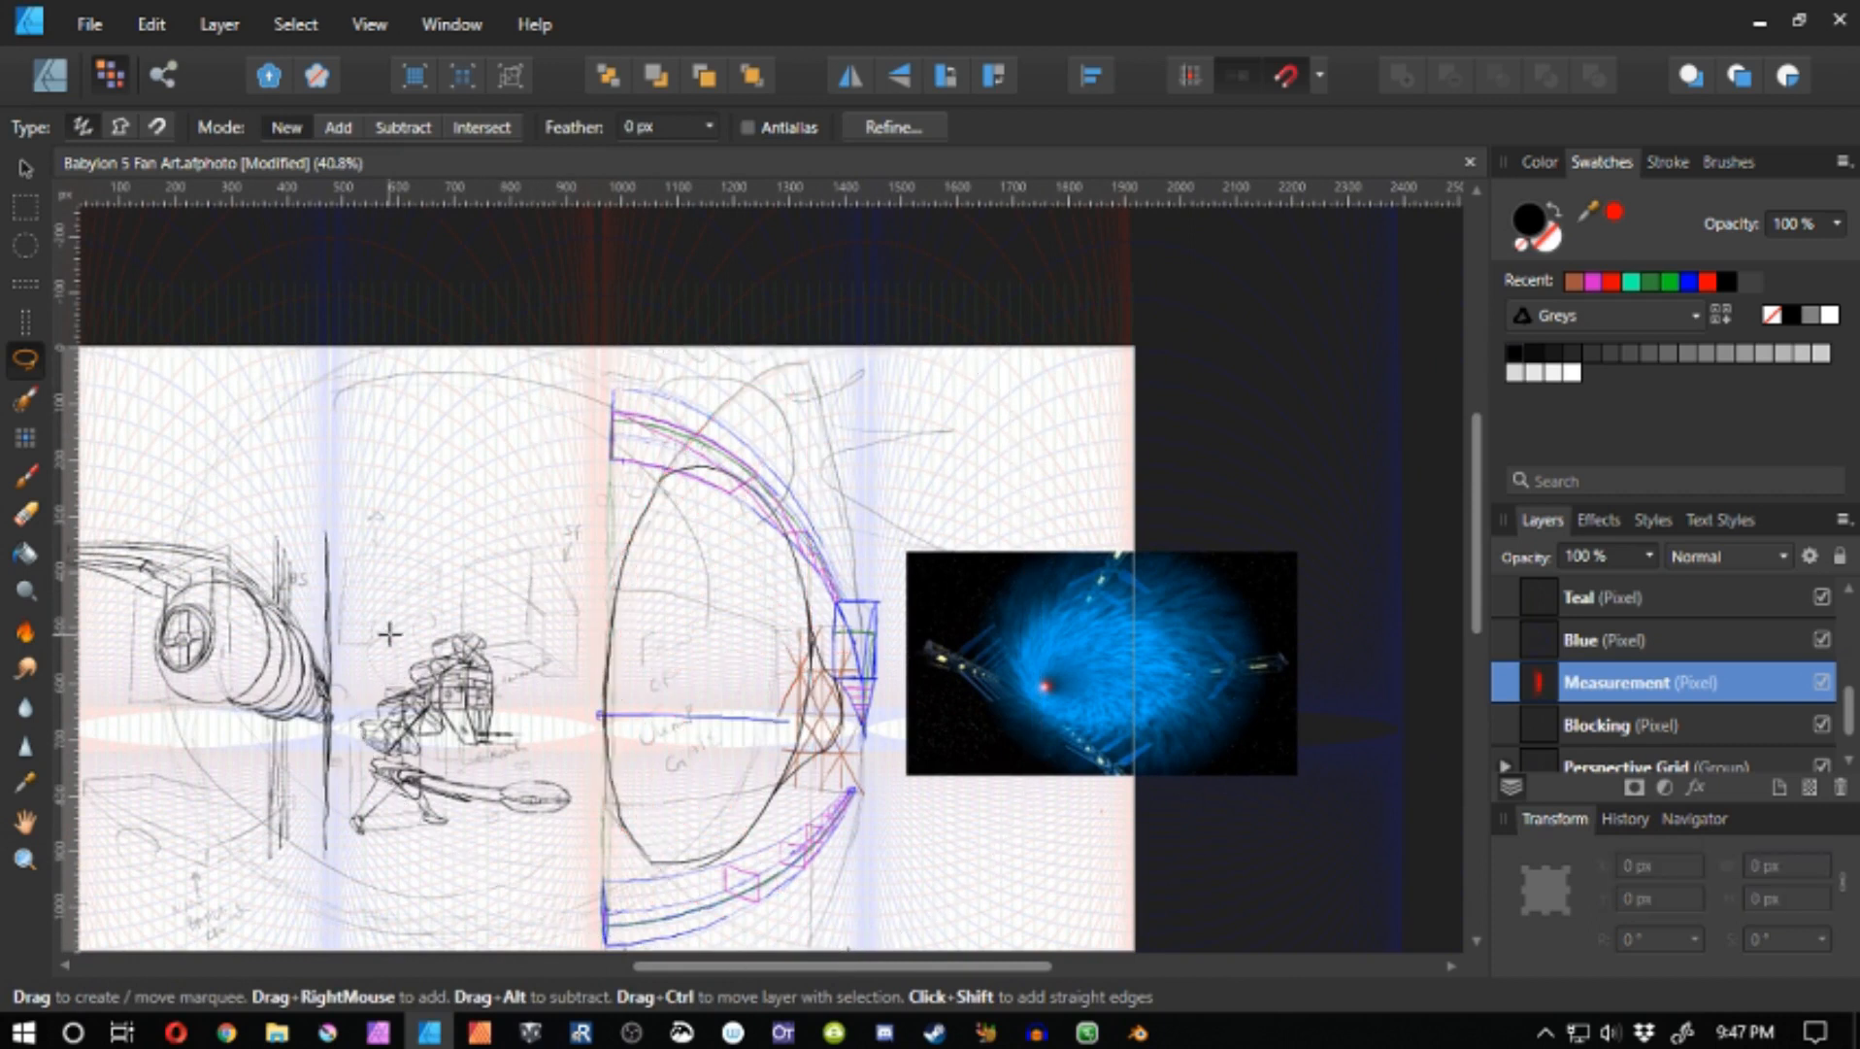
- Delete the brown construction grid beside the middle arm from the Brown layer, using a freehand selection, and deselect
click(1847, 589)
click(1848, 588)
click(1848, 589)
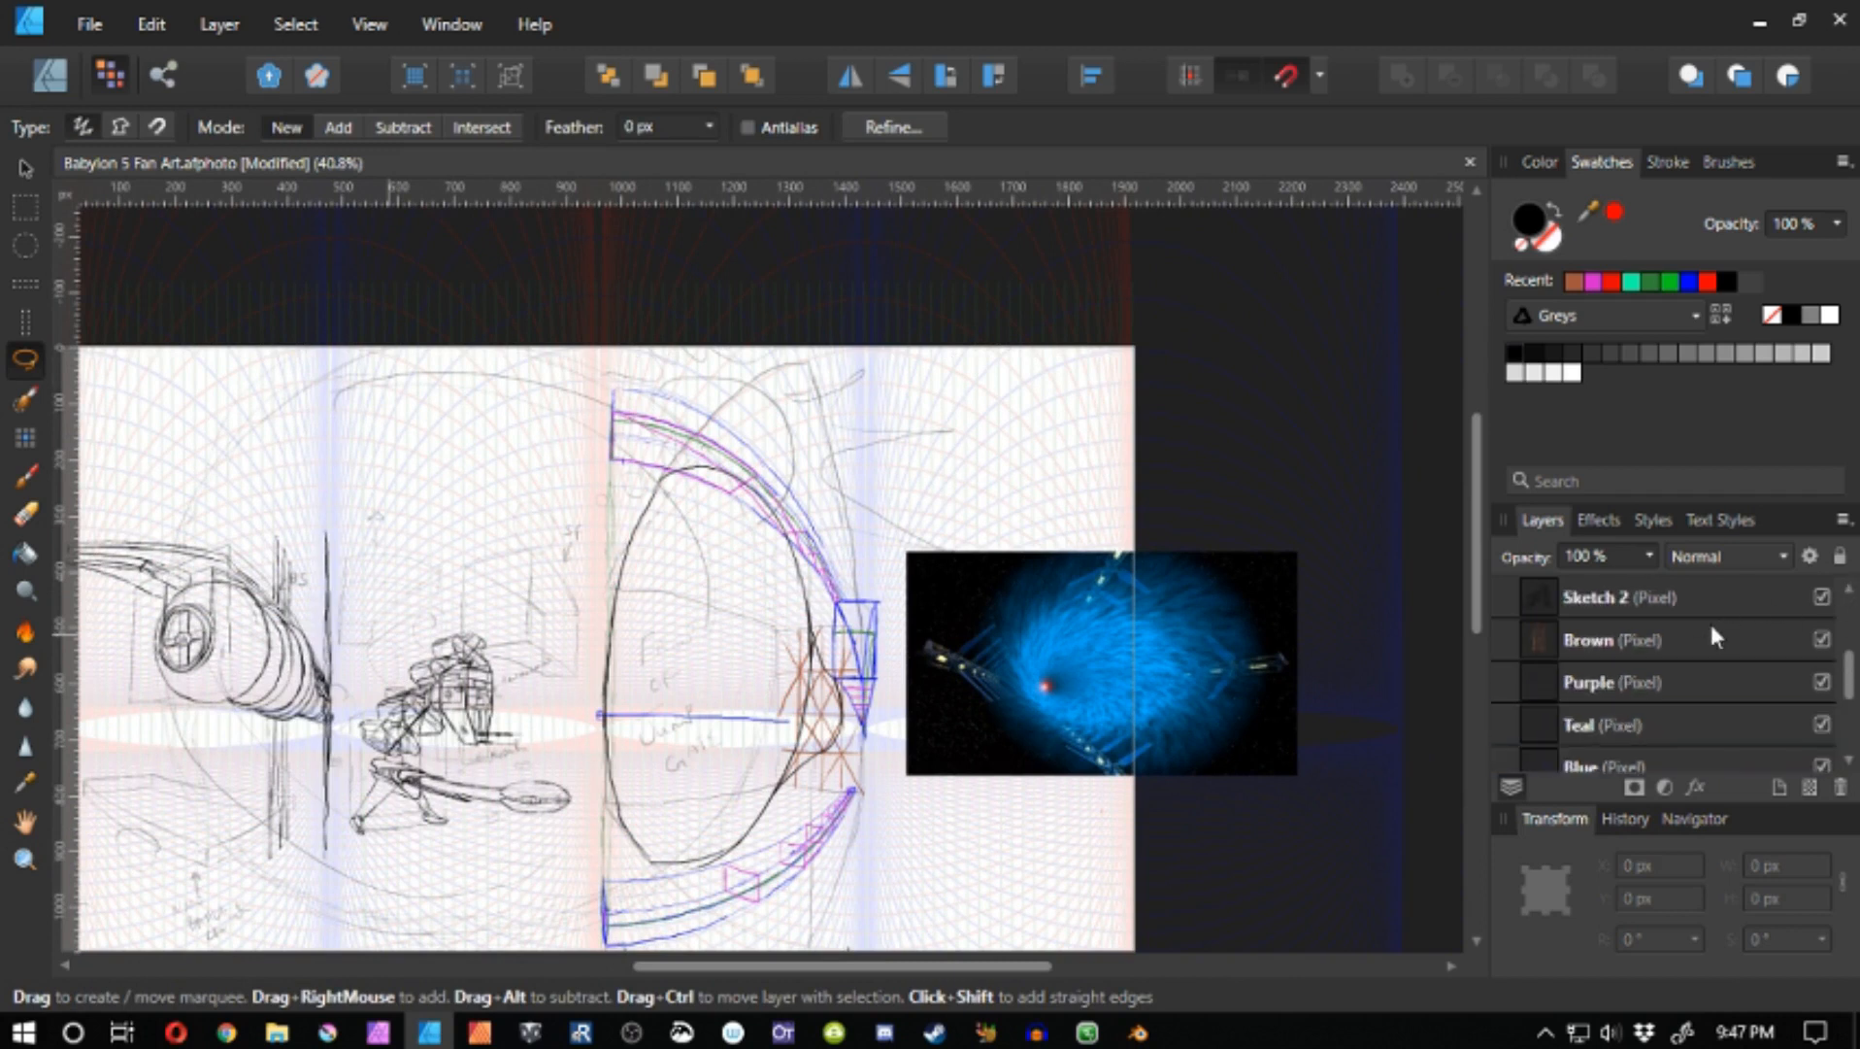
click(1705, 637)
drag(735, 643, 794, 644)
key(Delete)
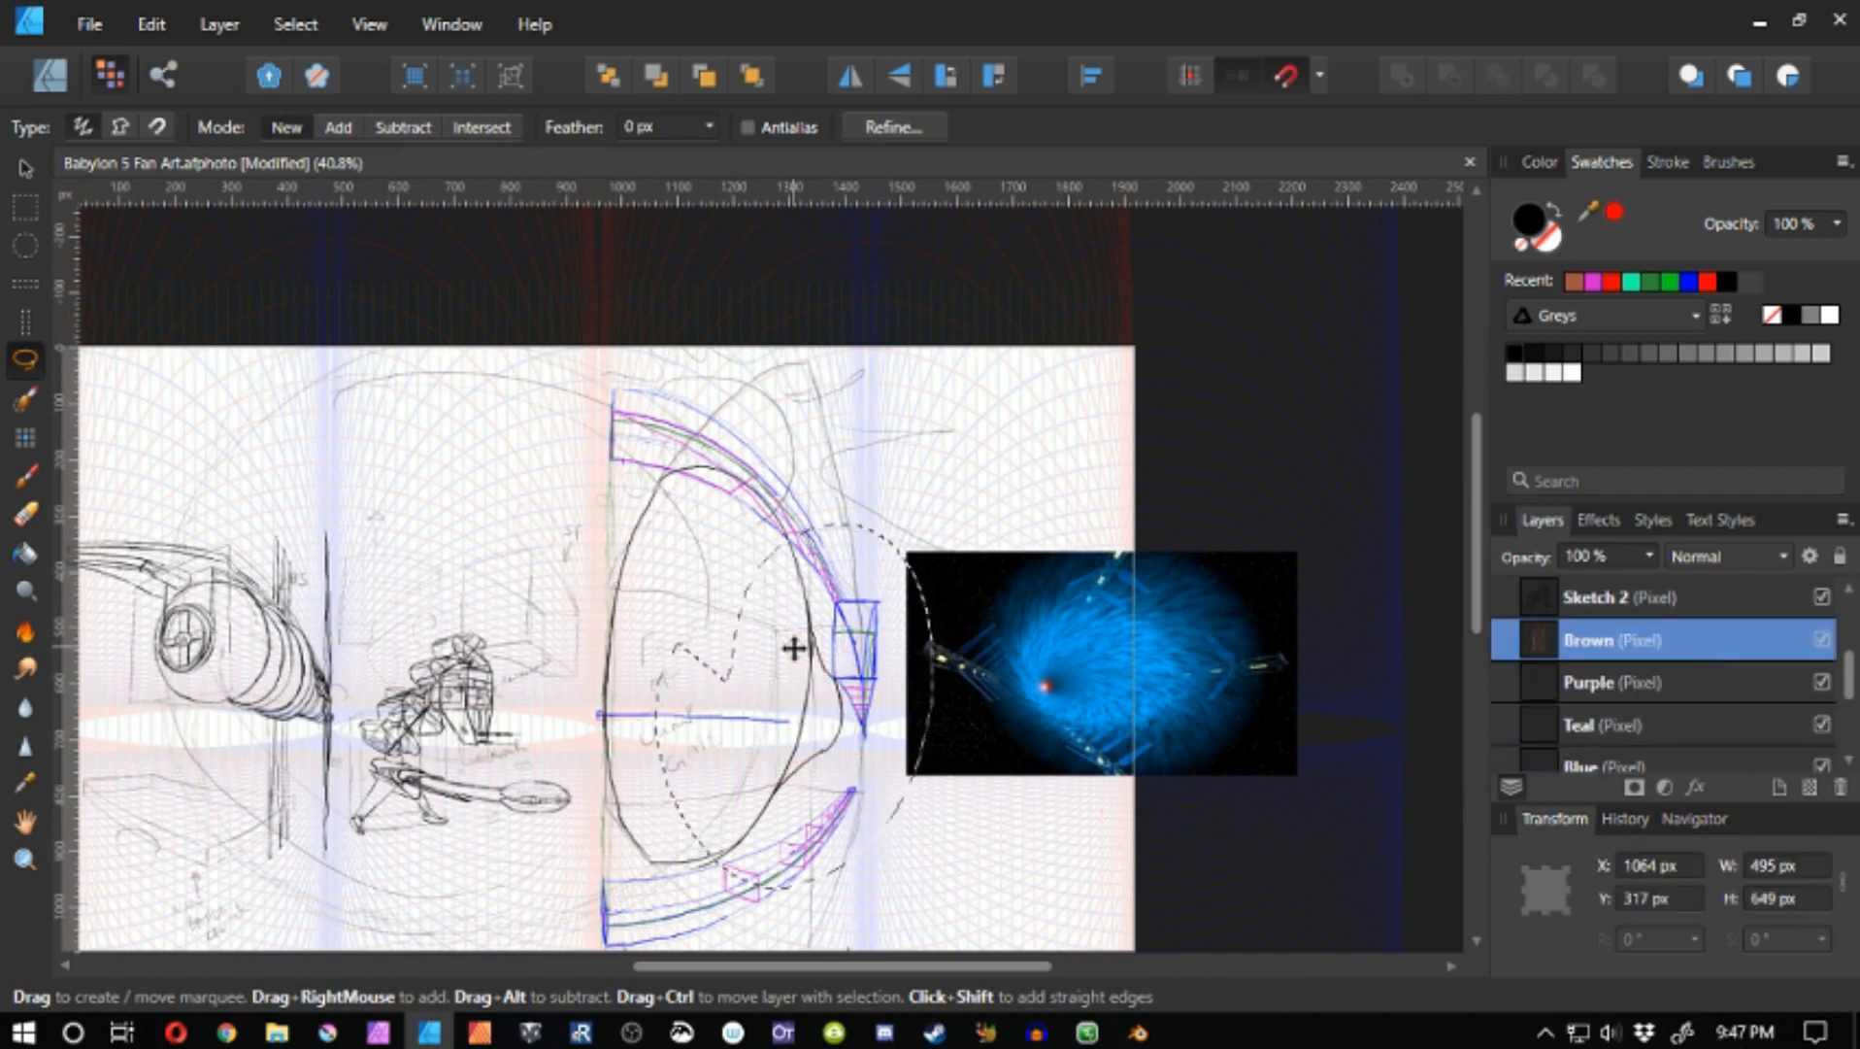
key(ctrl+d)
key(space)
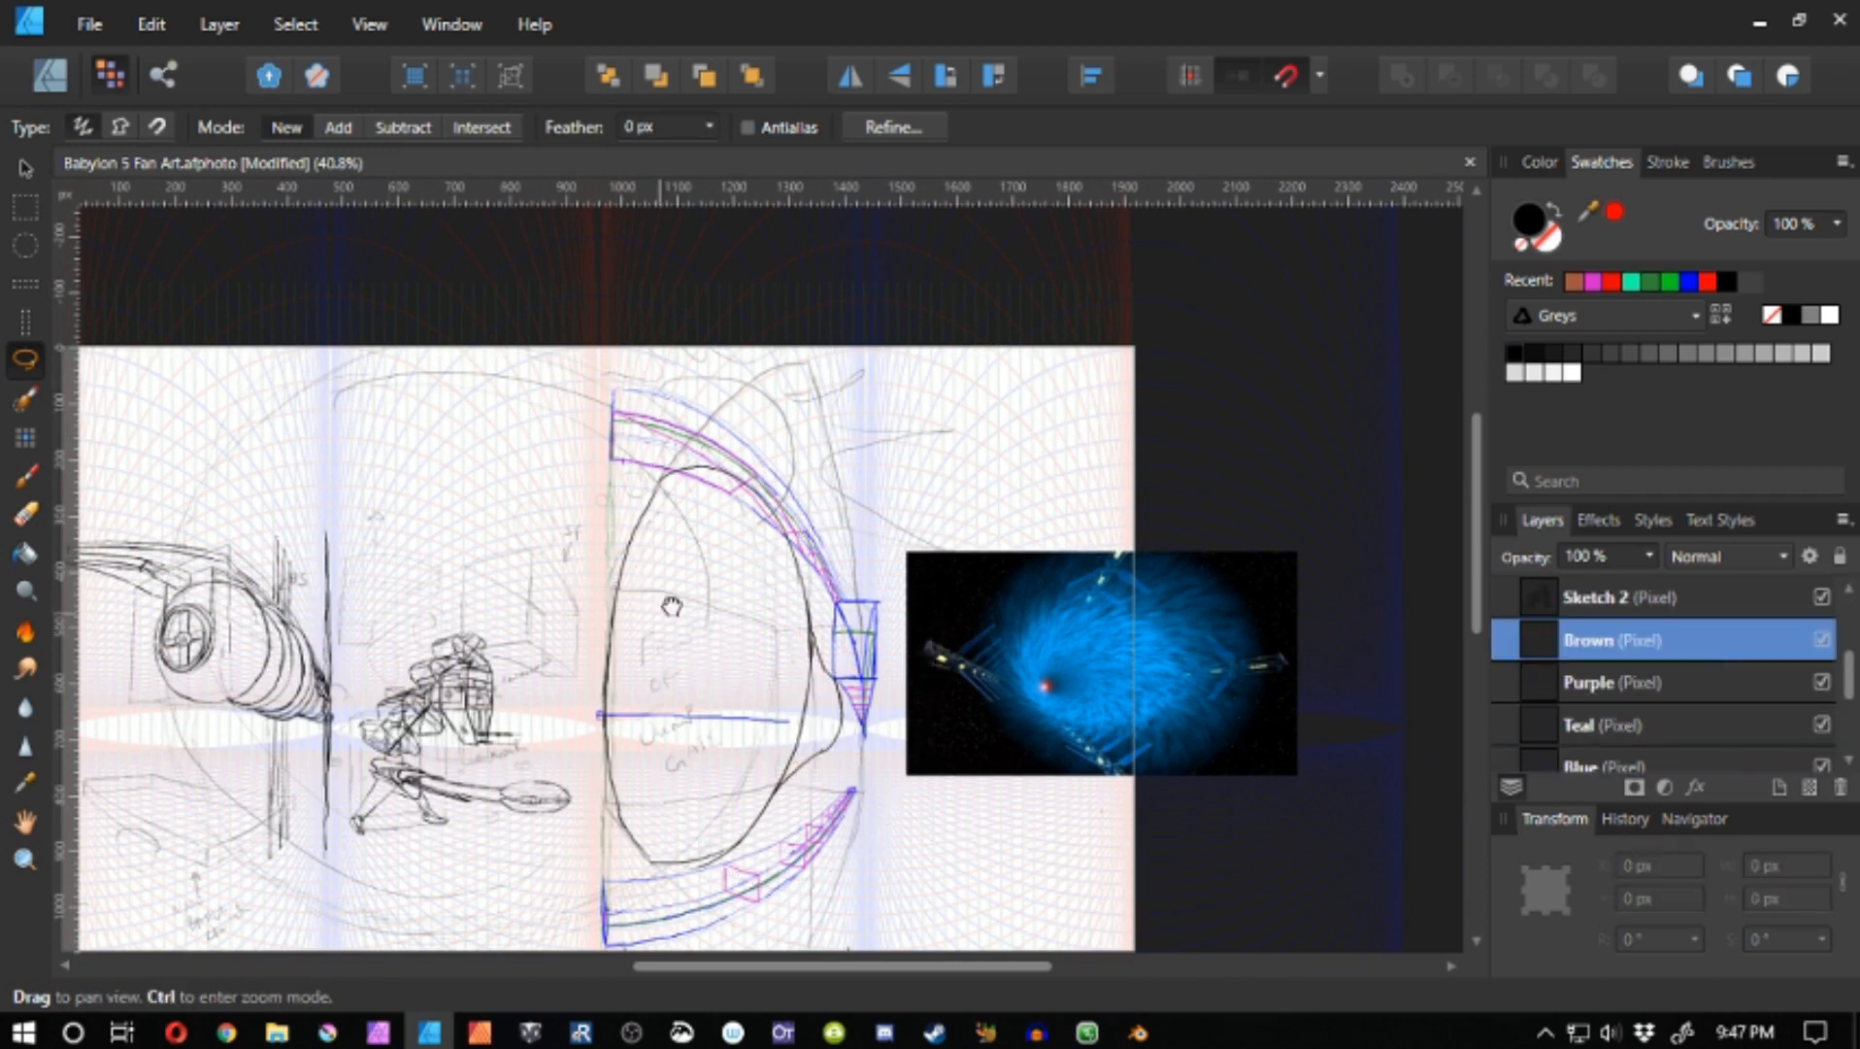
drag(667, 609, 752, 474)
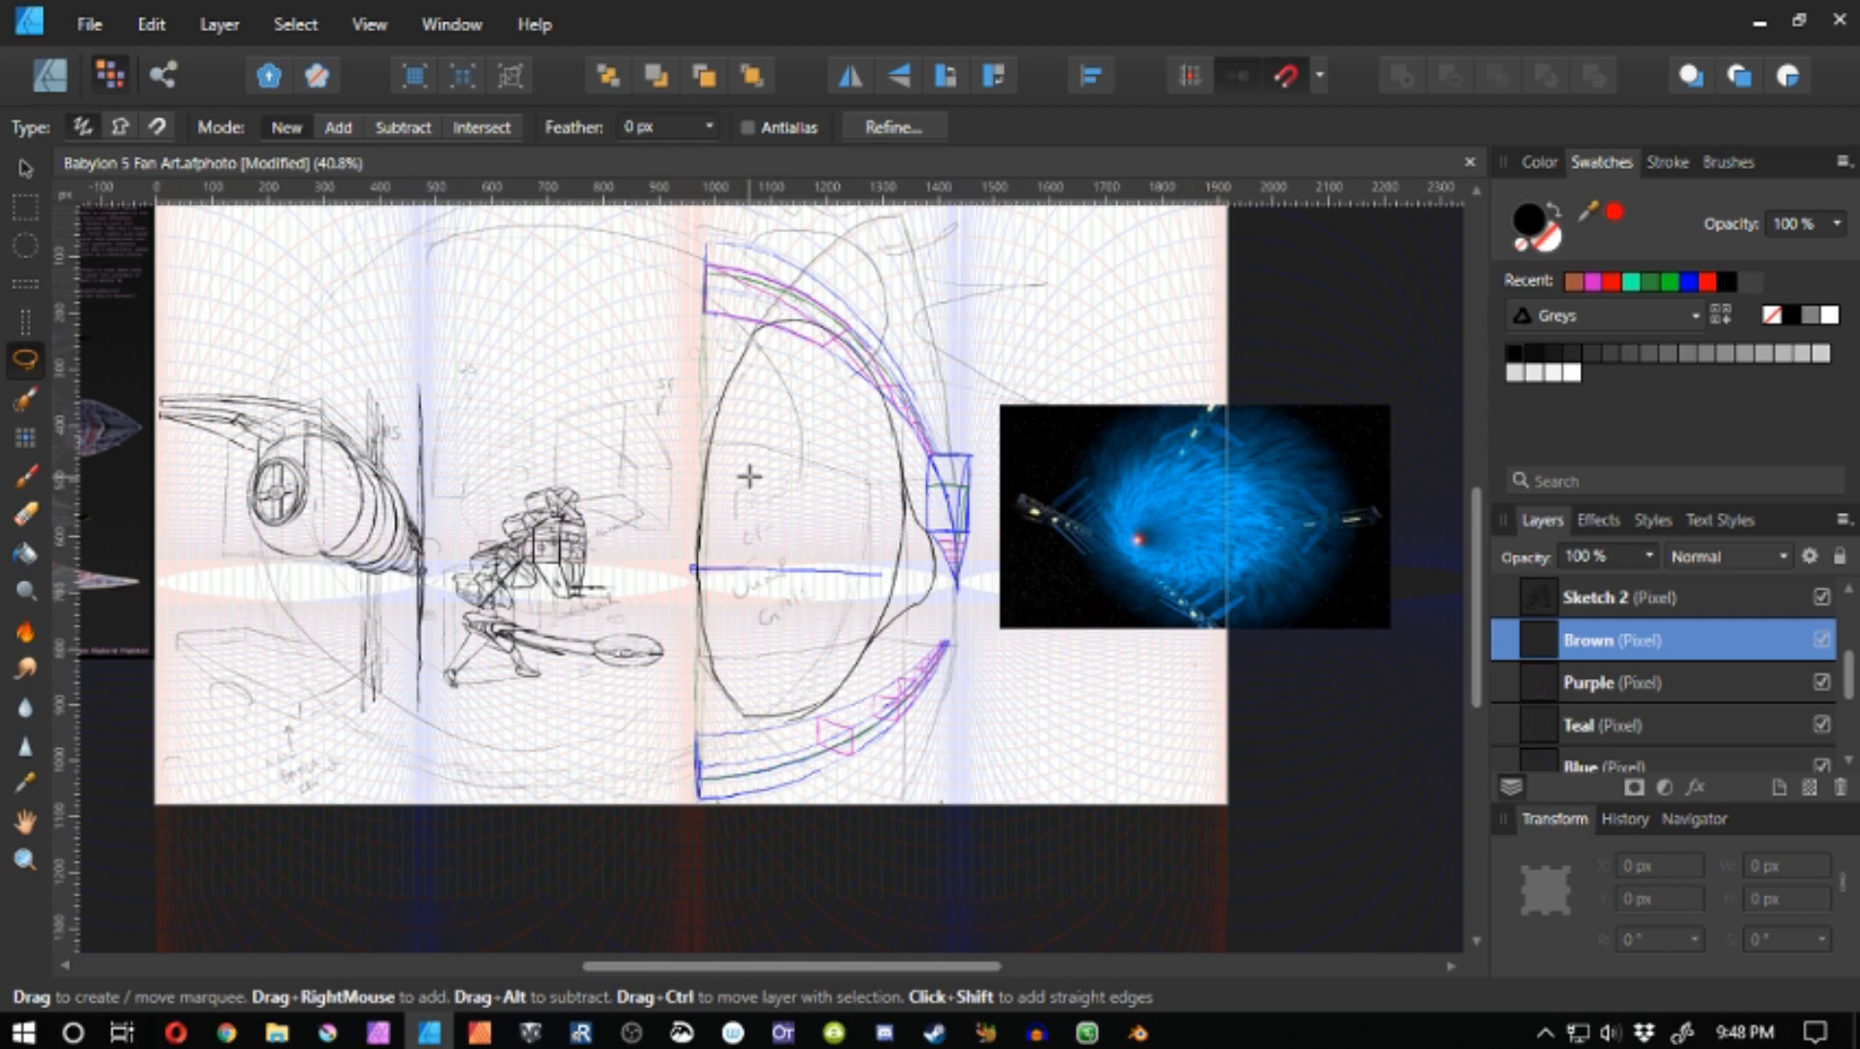
click(631, 1030)
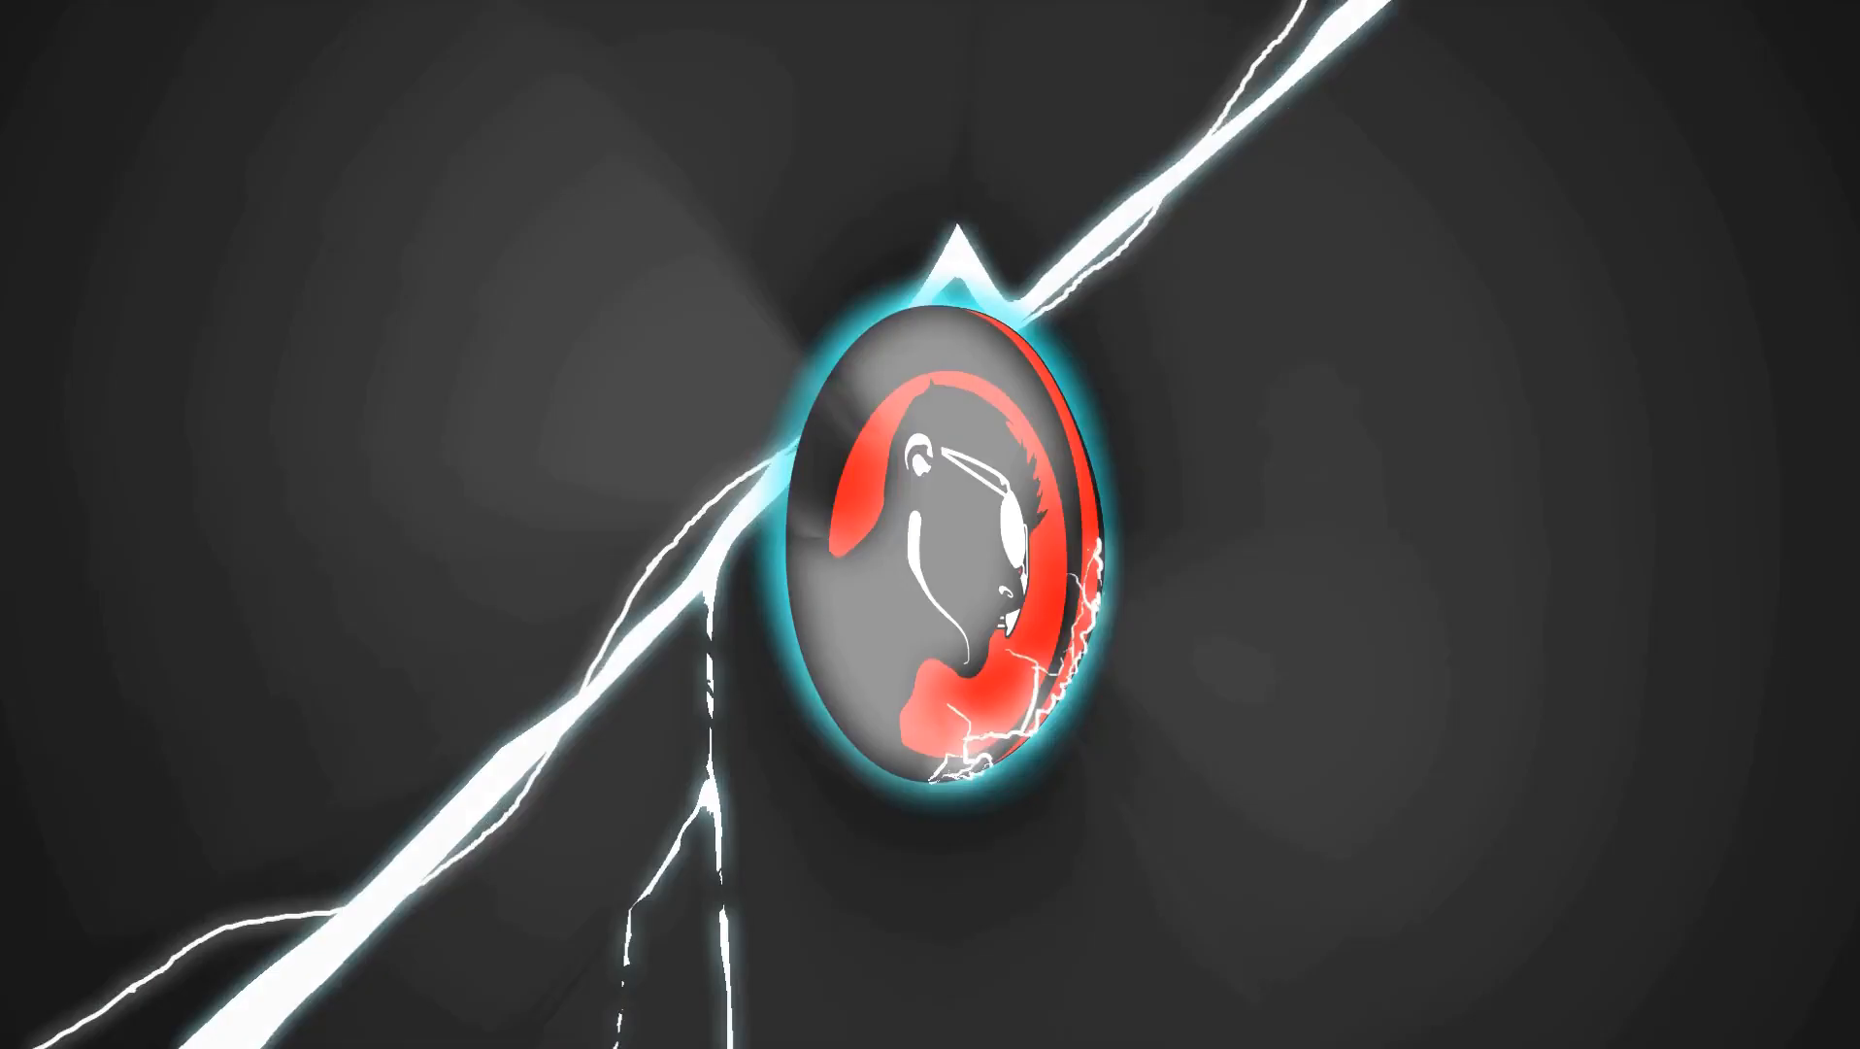